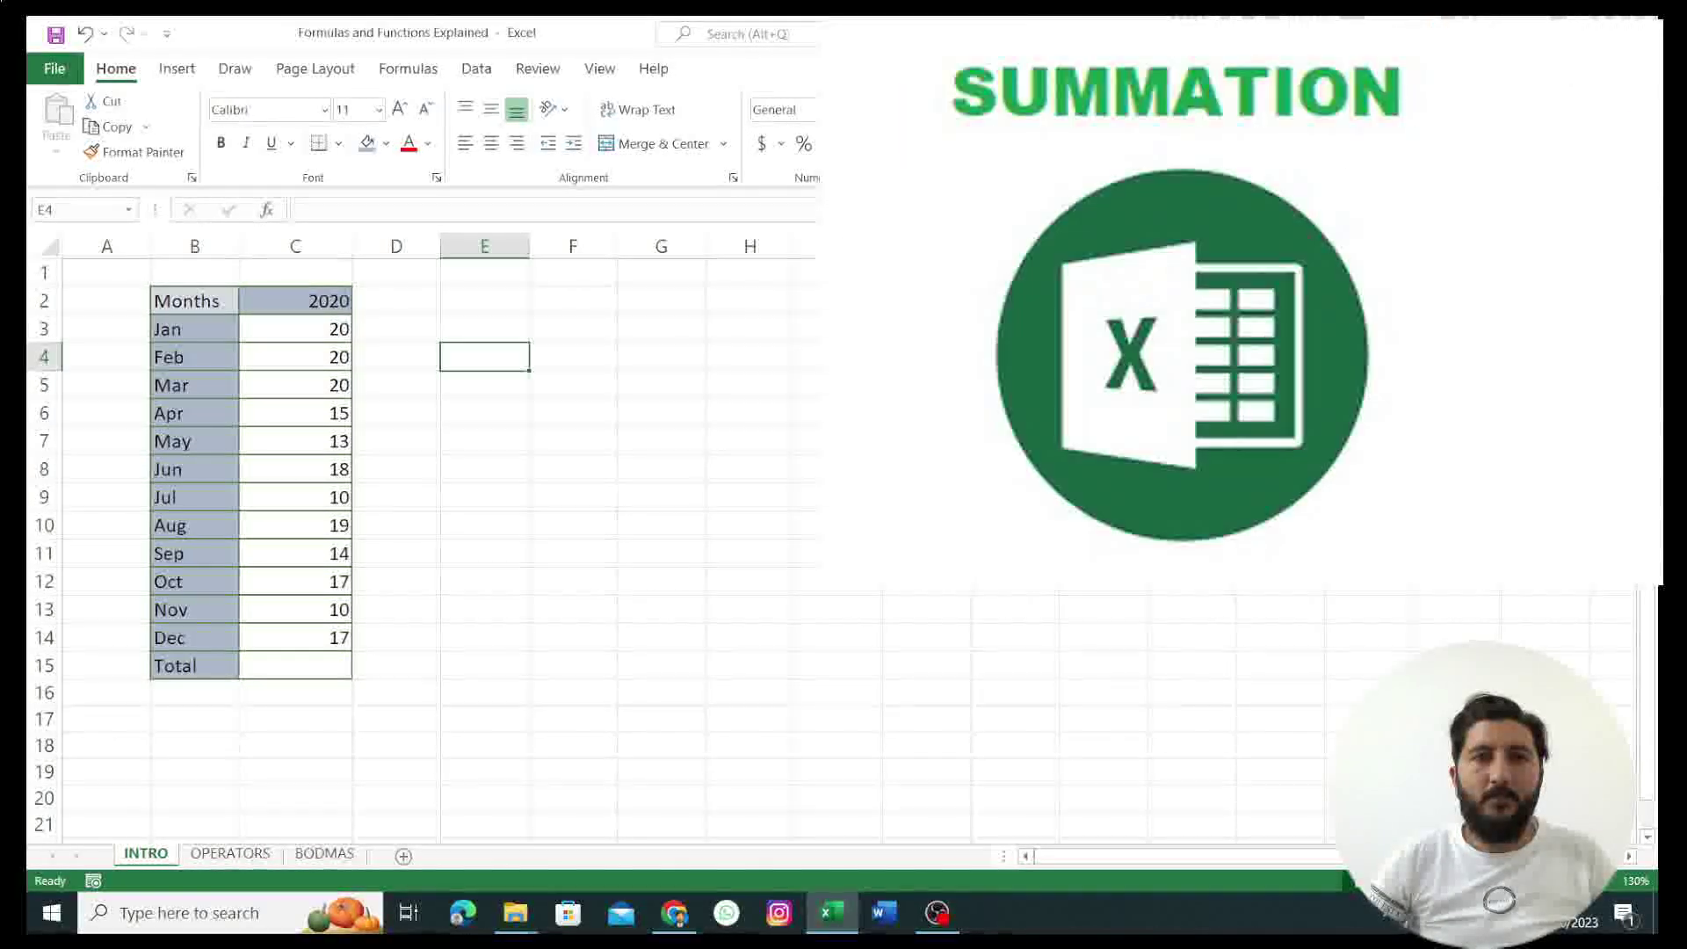
Step: Enter 10 in cell G4 and 20 in cell G5
{"action": "left_click", "coordinate": [691, 362]}
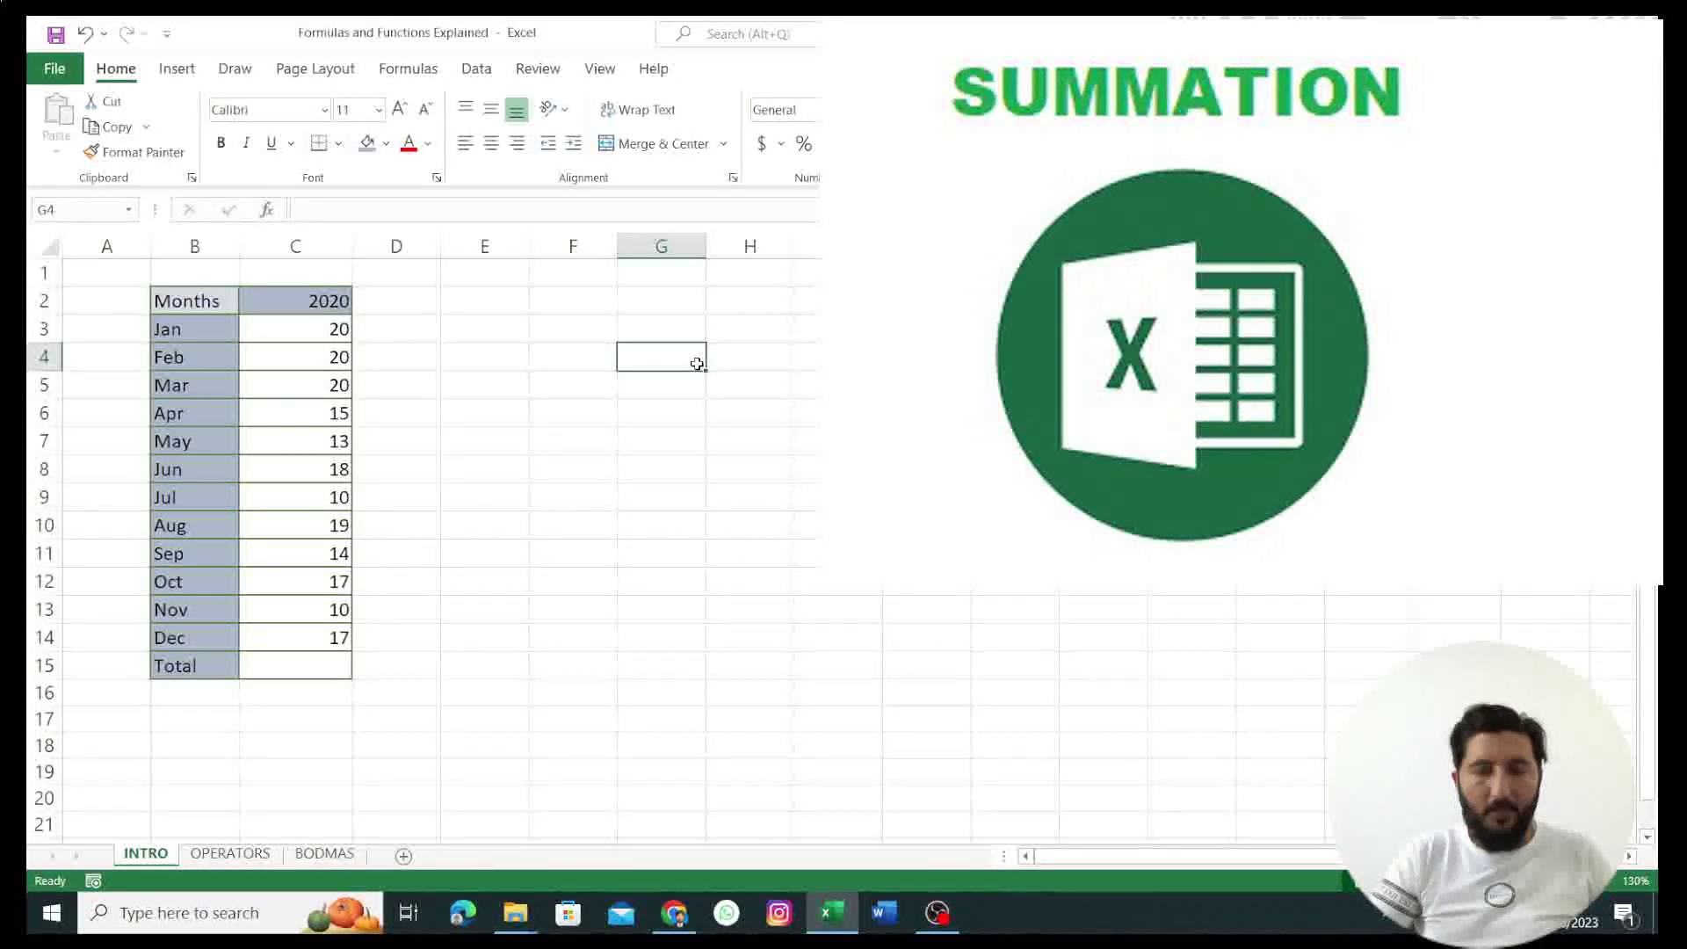
{"action": "type", "text": "10"}
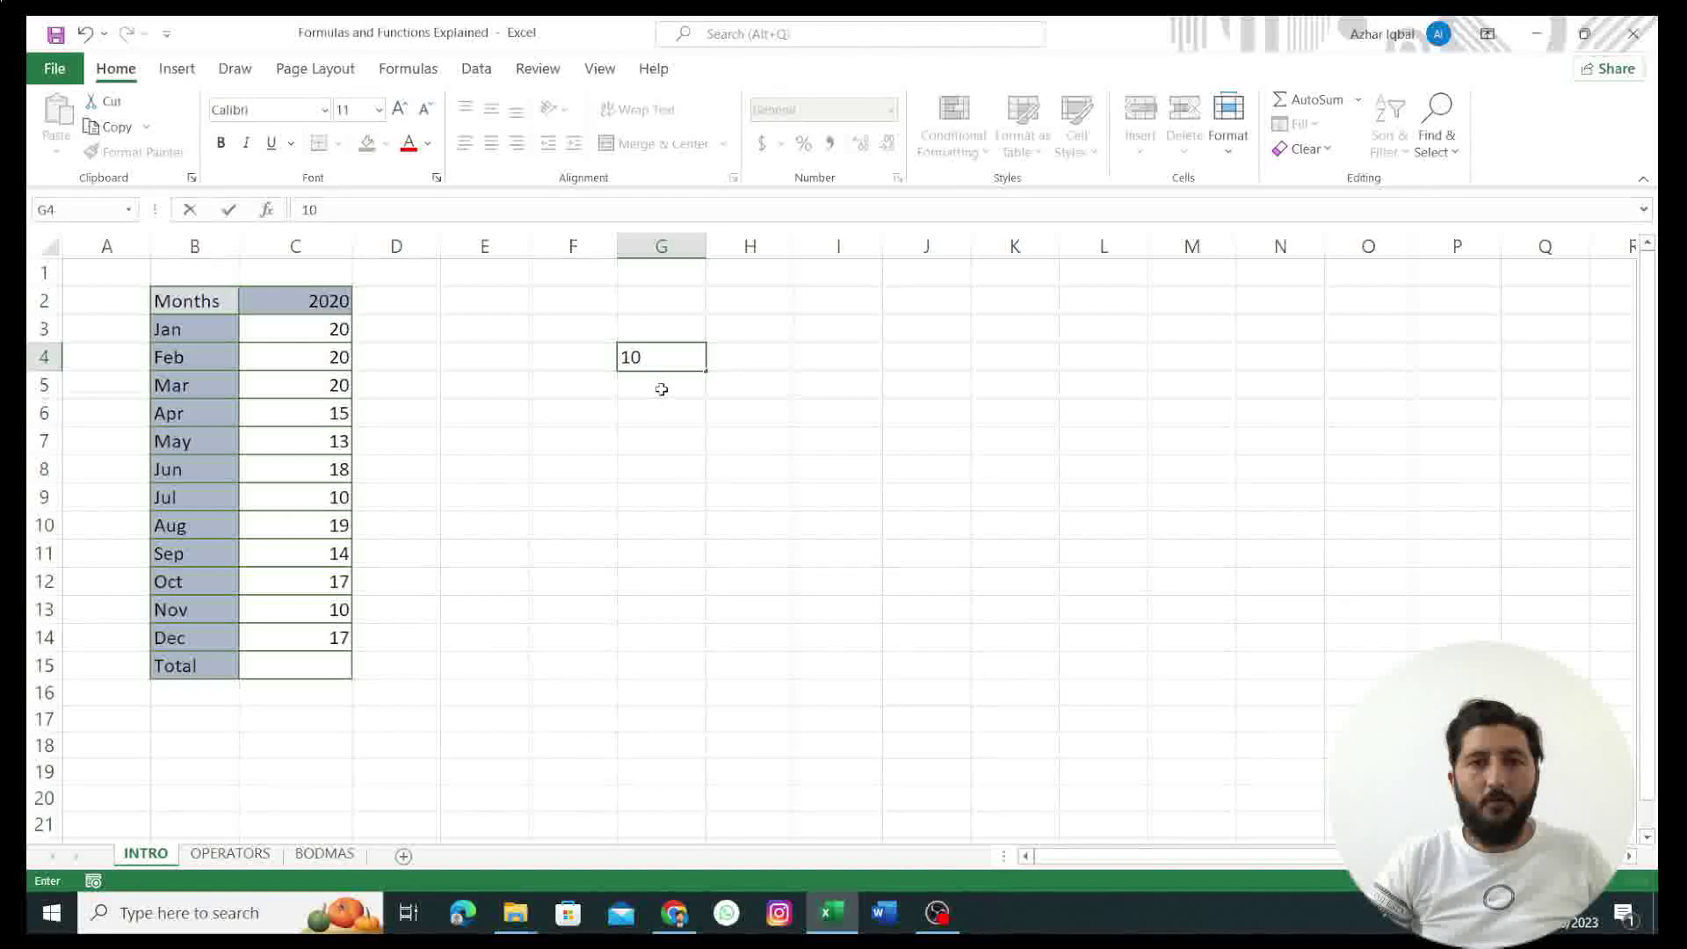
{"action": "key", "text": "Return"}
{"action": "type", "text": "20"}
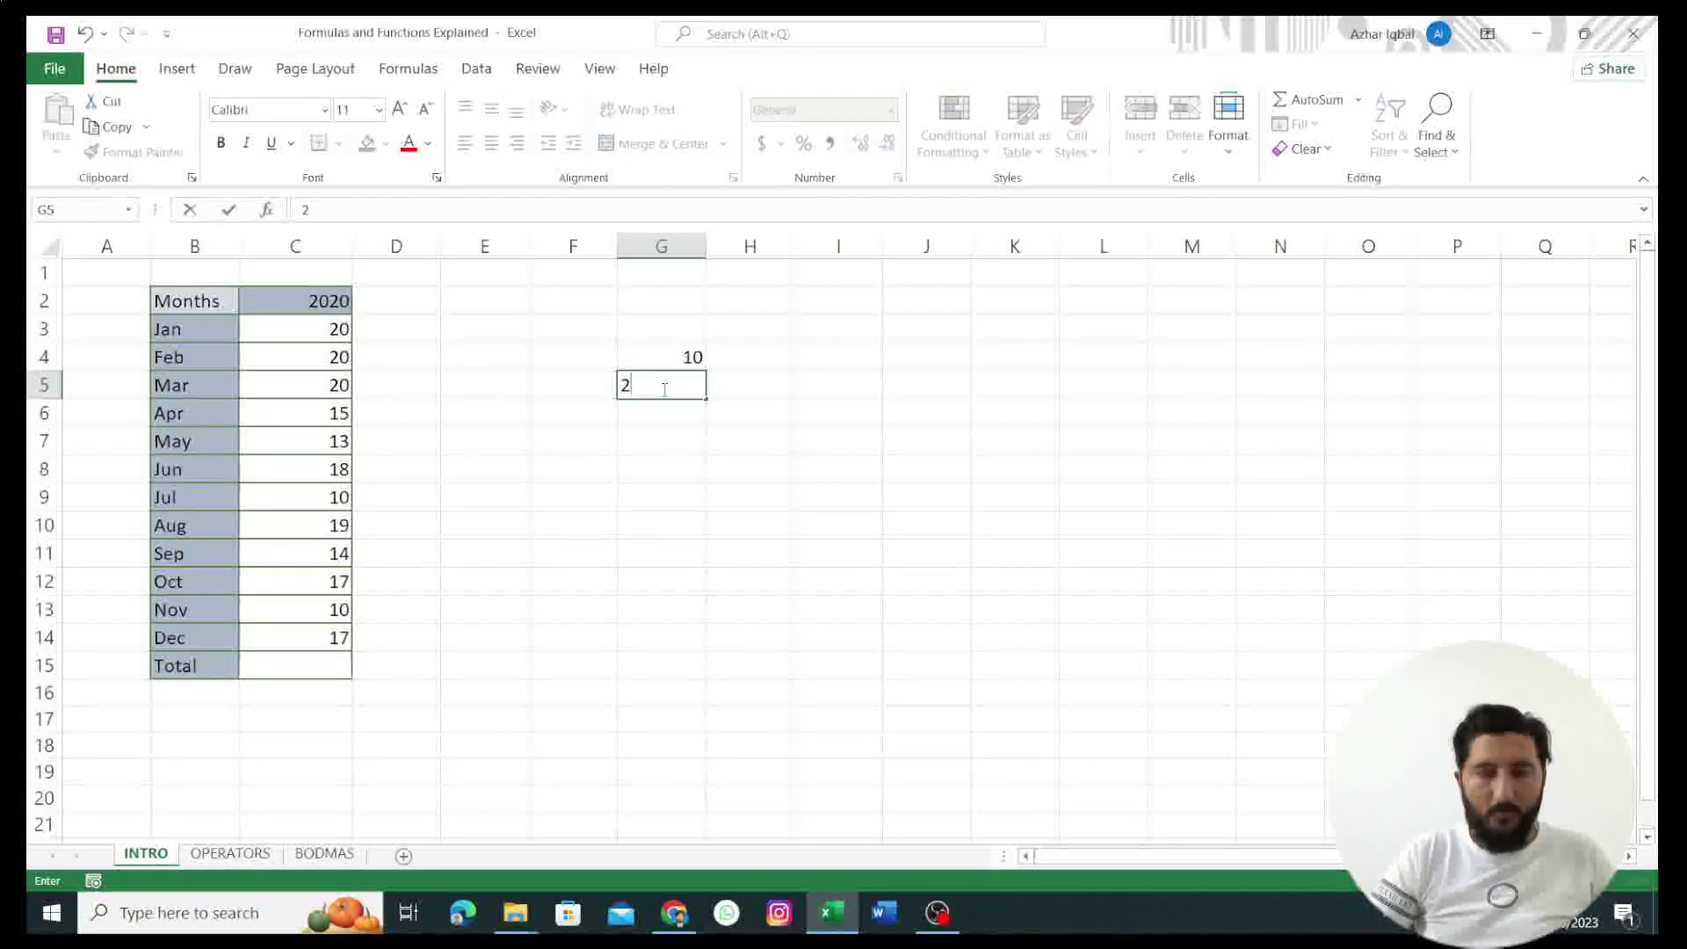
{"action": "key", "text": "Return"}
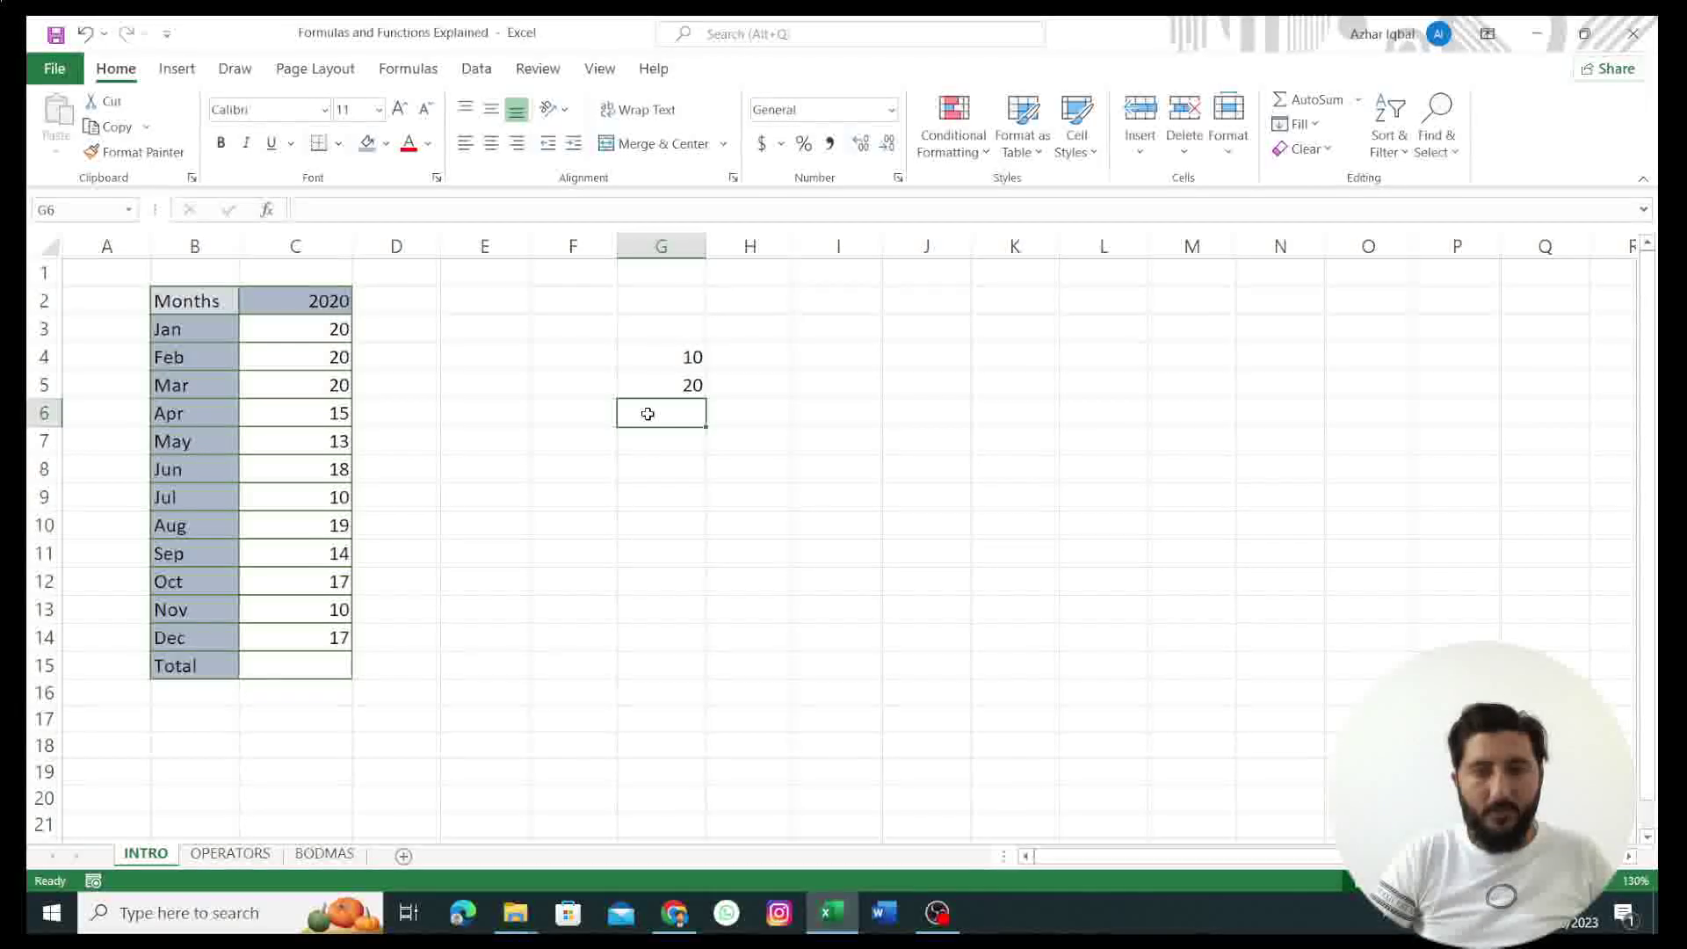
Step: Enter the hard-coded formula =10+20 in G6 so it displays 30
{"action": "double_click", "coordinate": [648, 414]}
{"action": "type", "text": "="}
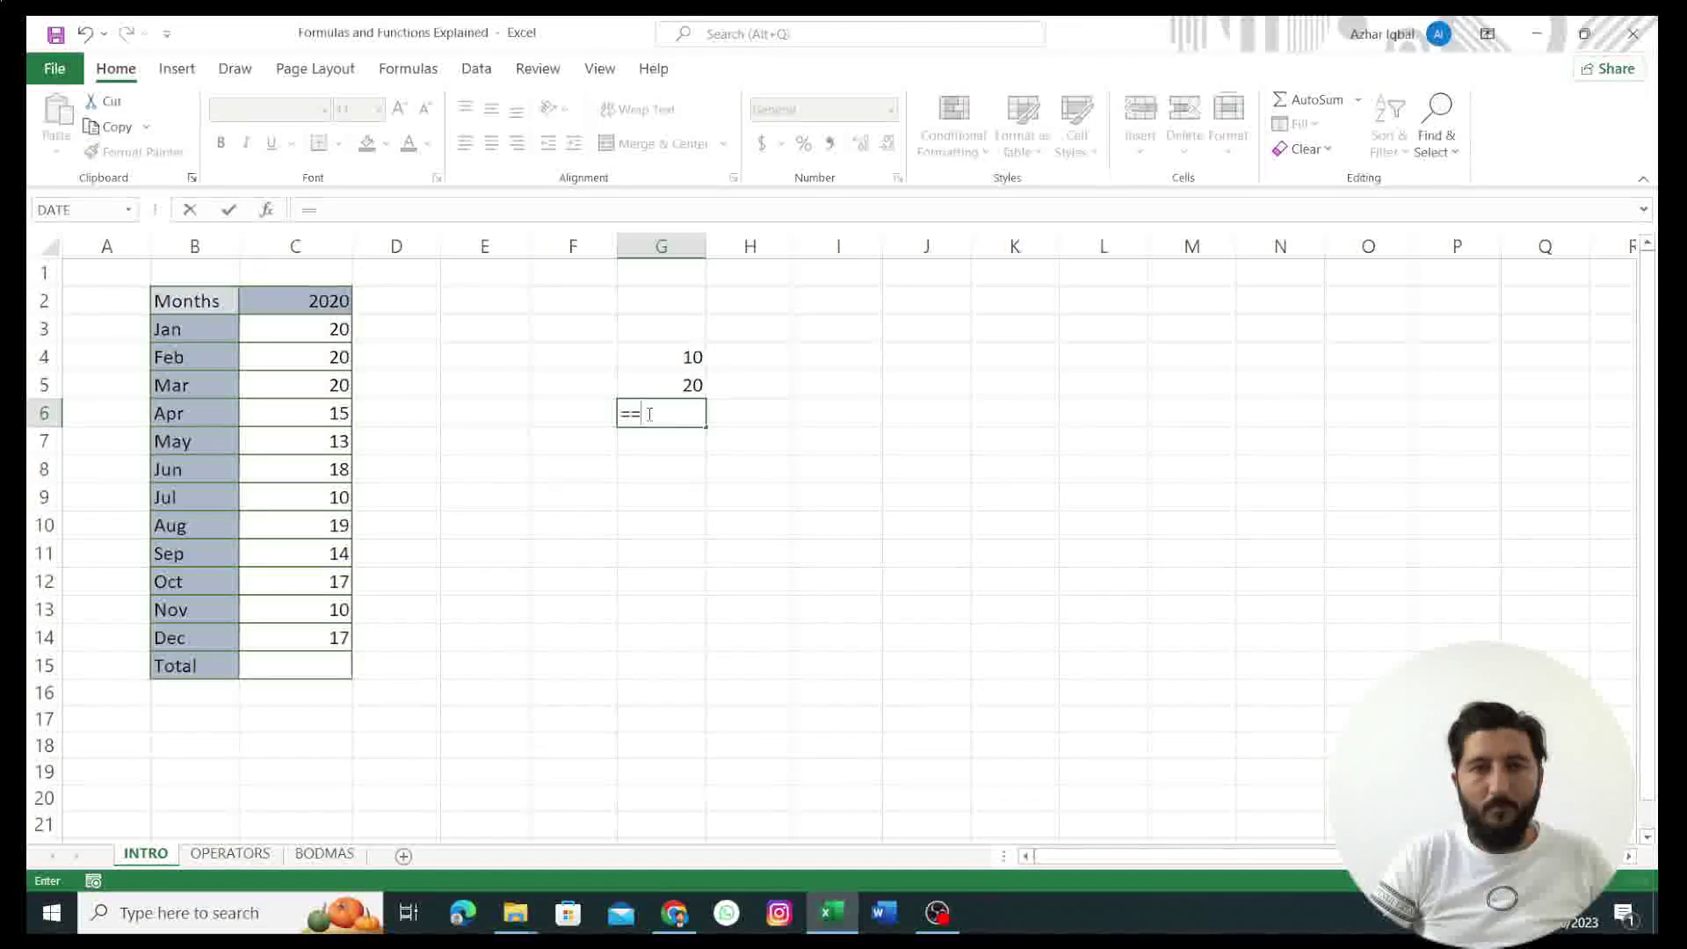
{"action": "type", "text": "1"}
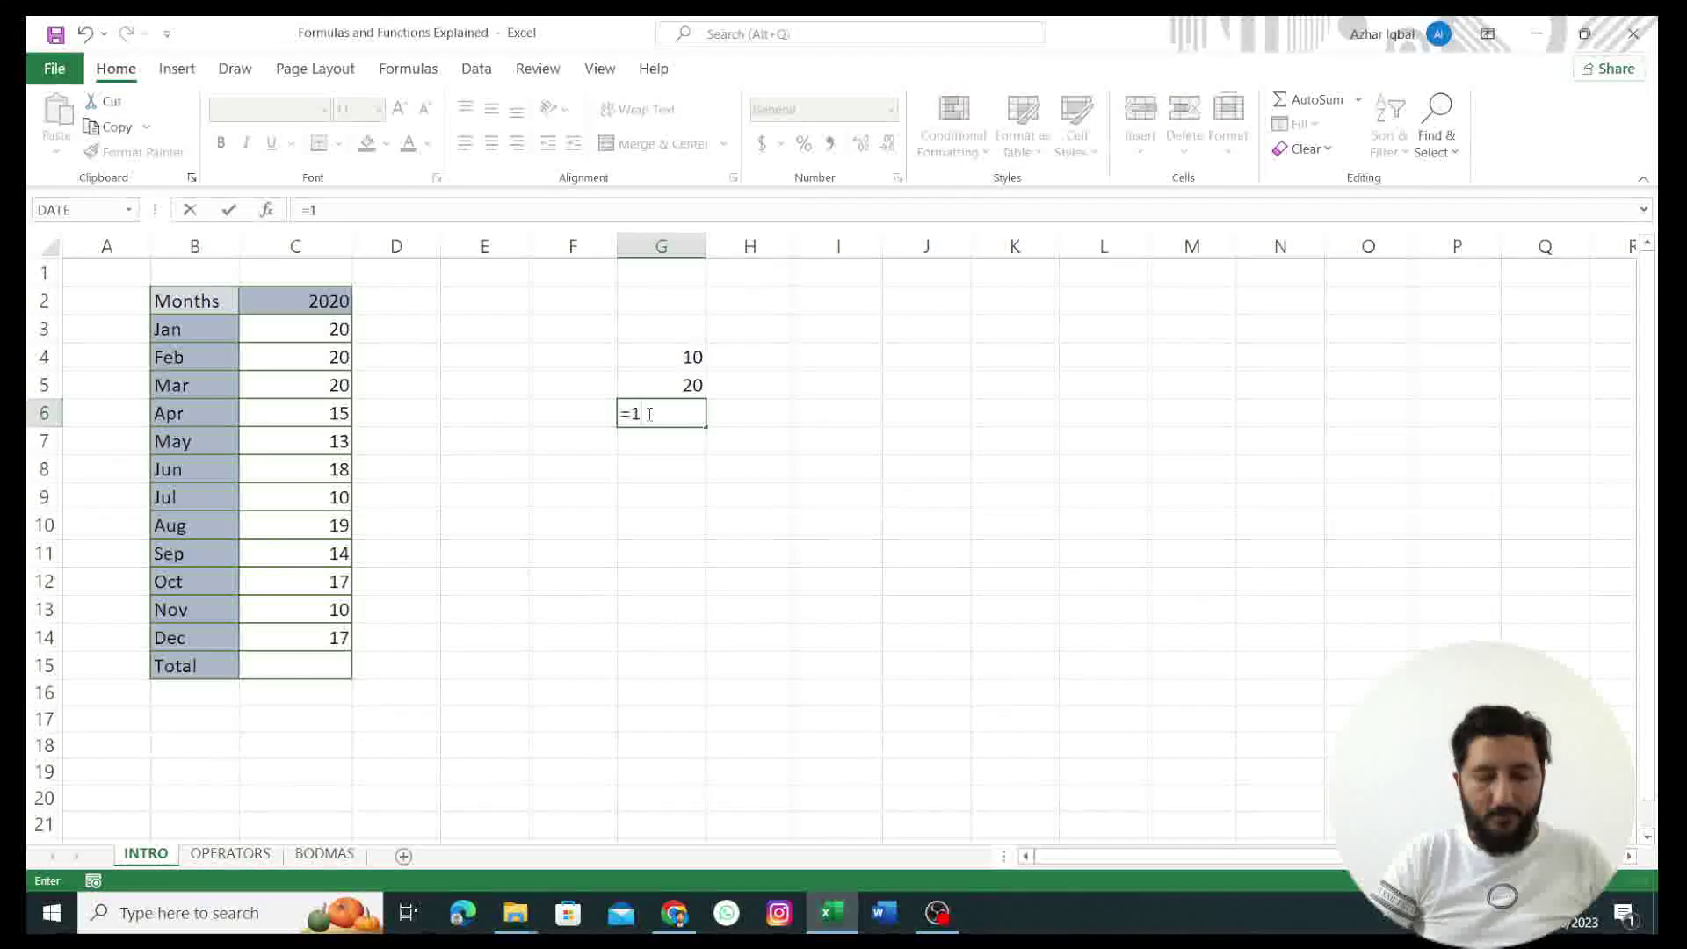
{"action": "type", "text": "0+20"}
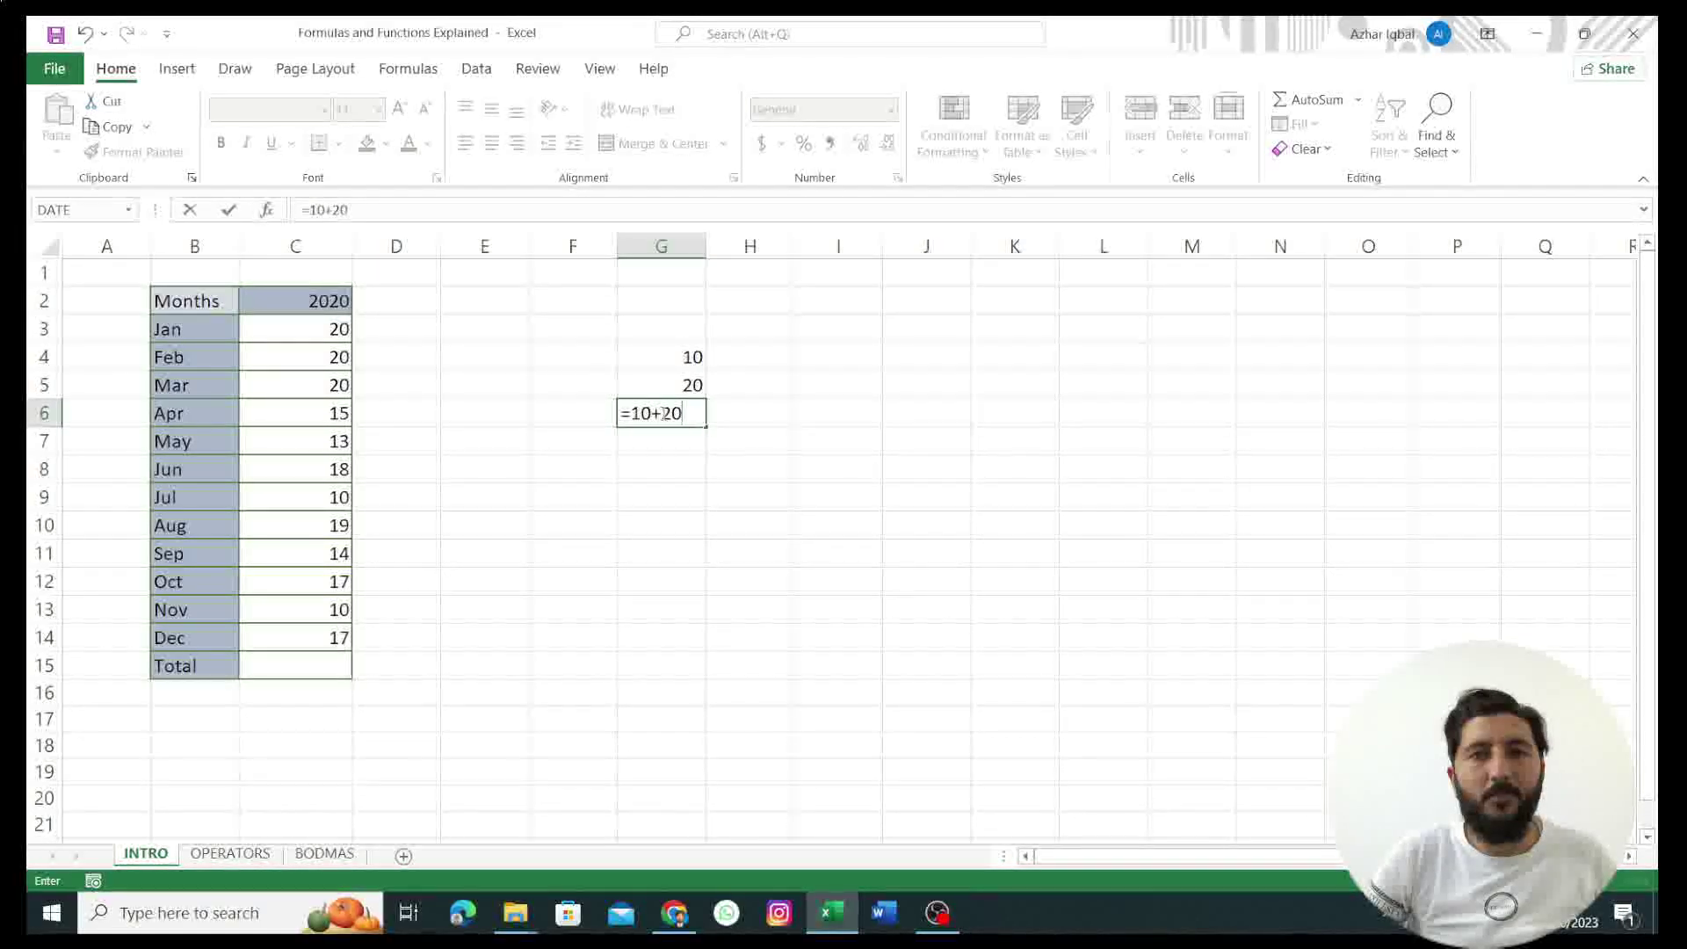
{"action": "key", "text": "Return"}
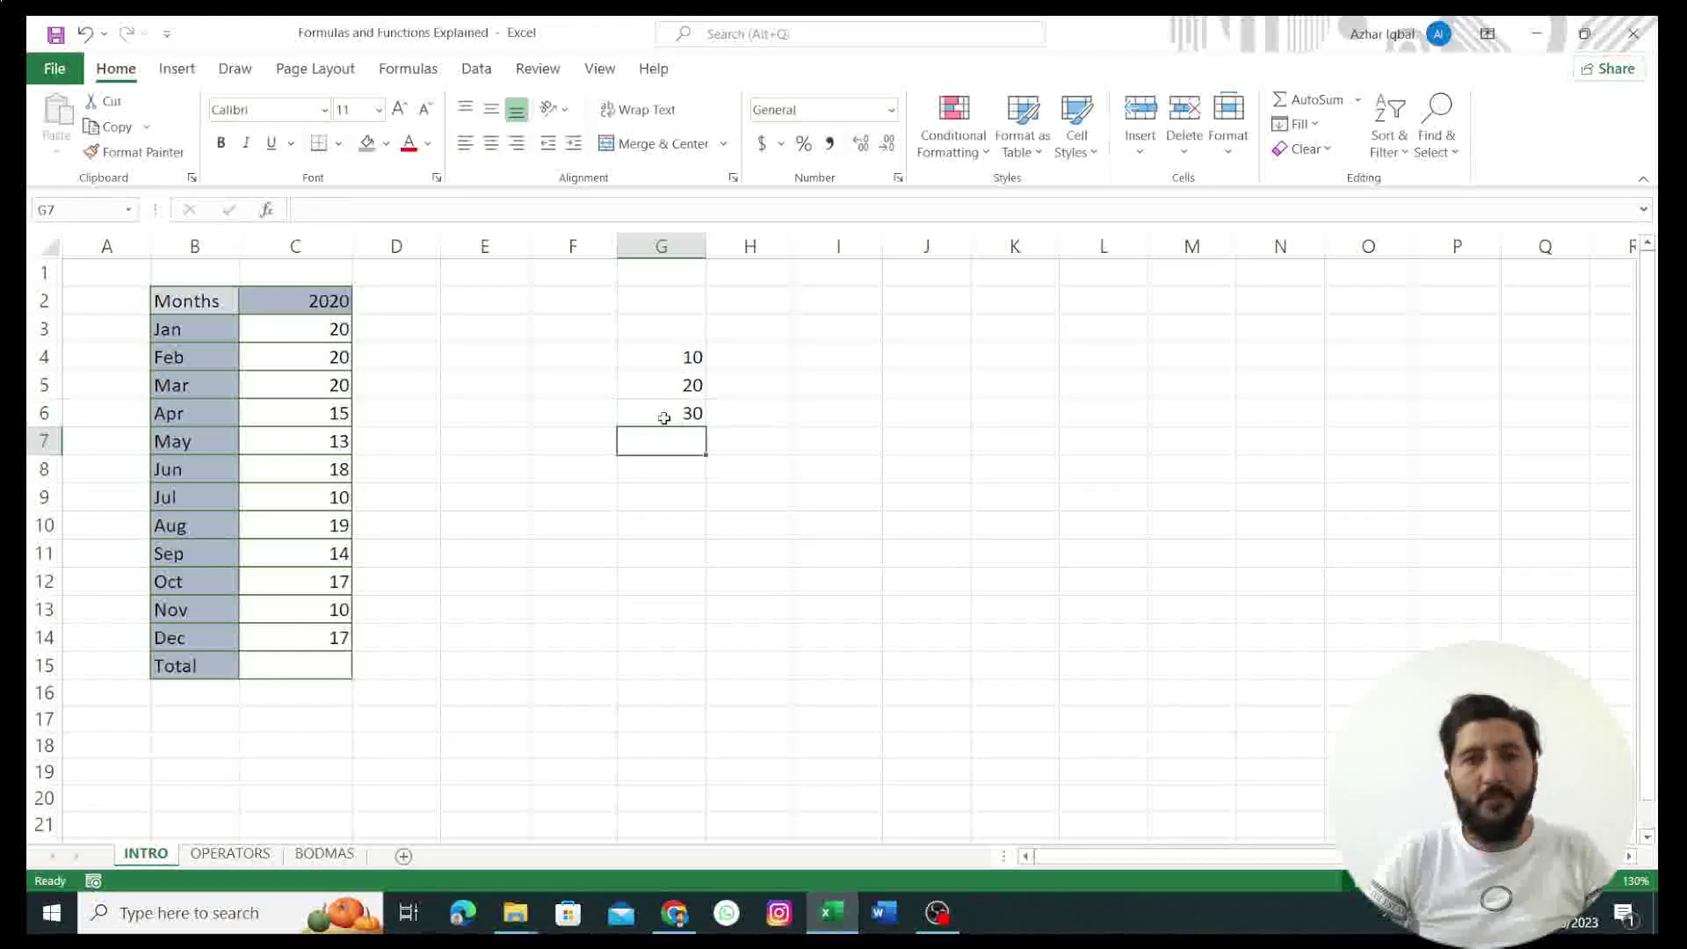
Step: Reselect G6 to inspect its =10+20 formula and show the Formulas ribbon commands
{"action": "left_click", "coordinate": [668, 419]}
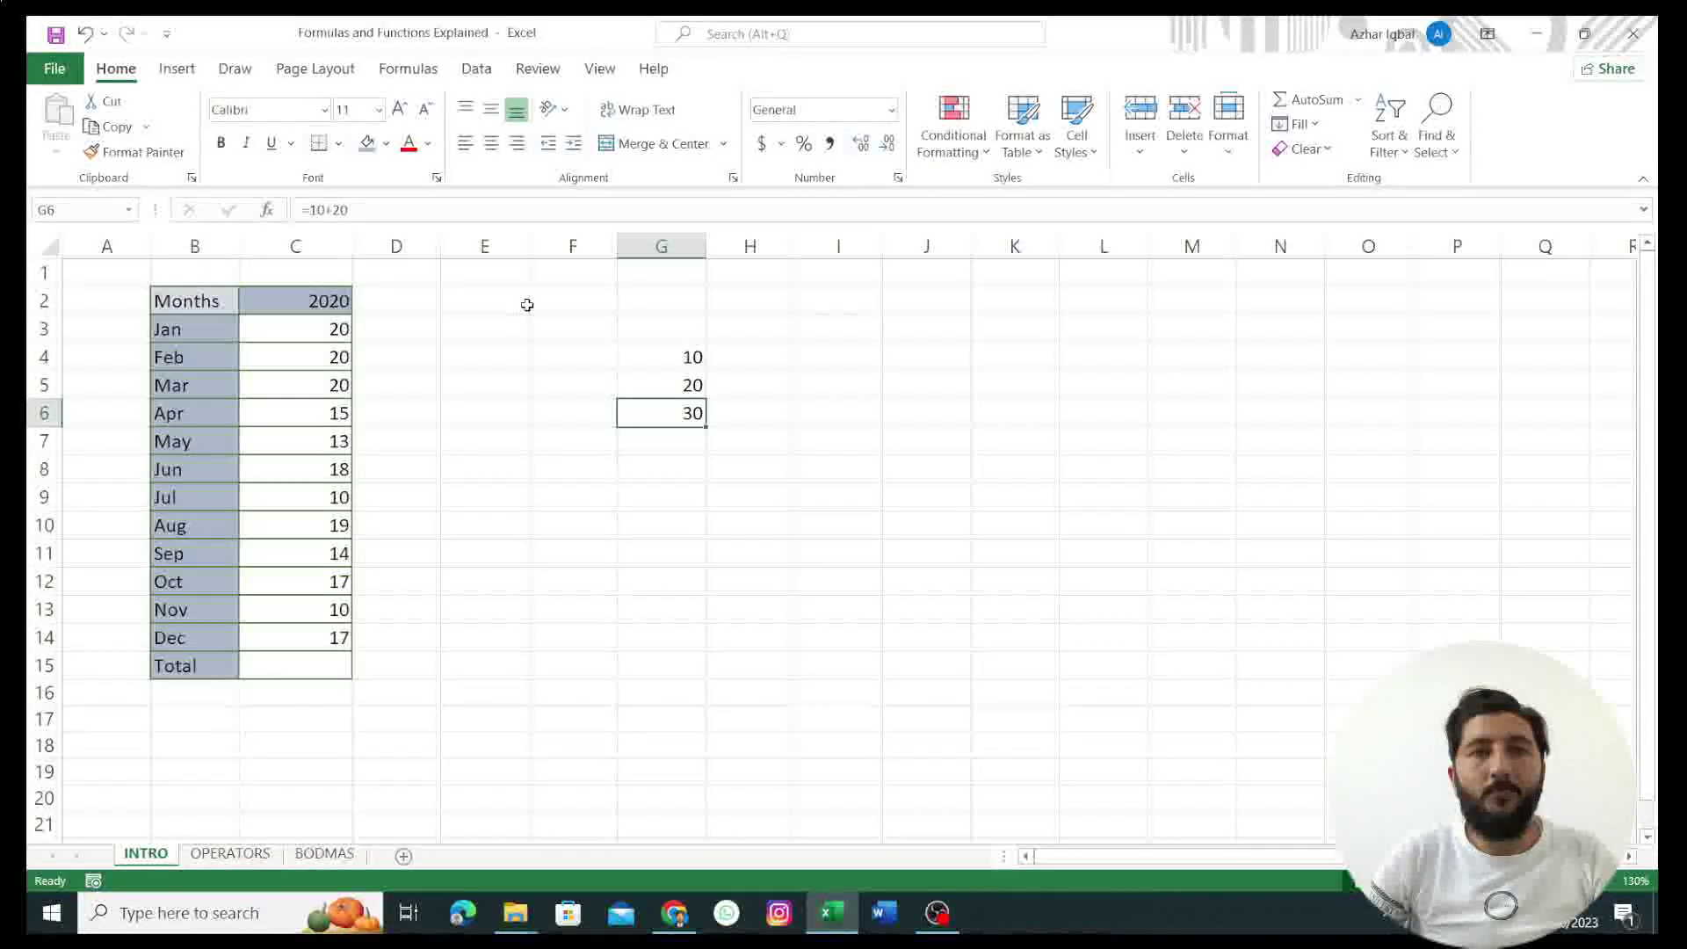
{"action": "left_click", "coordinate": [408, 69]}
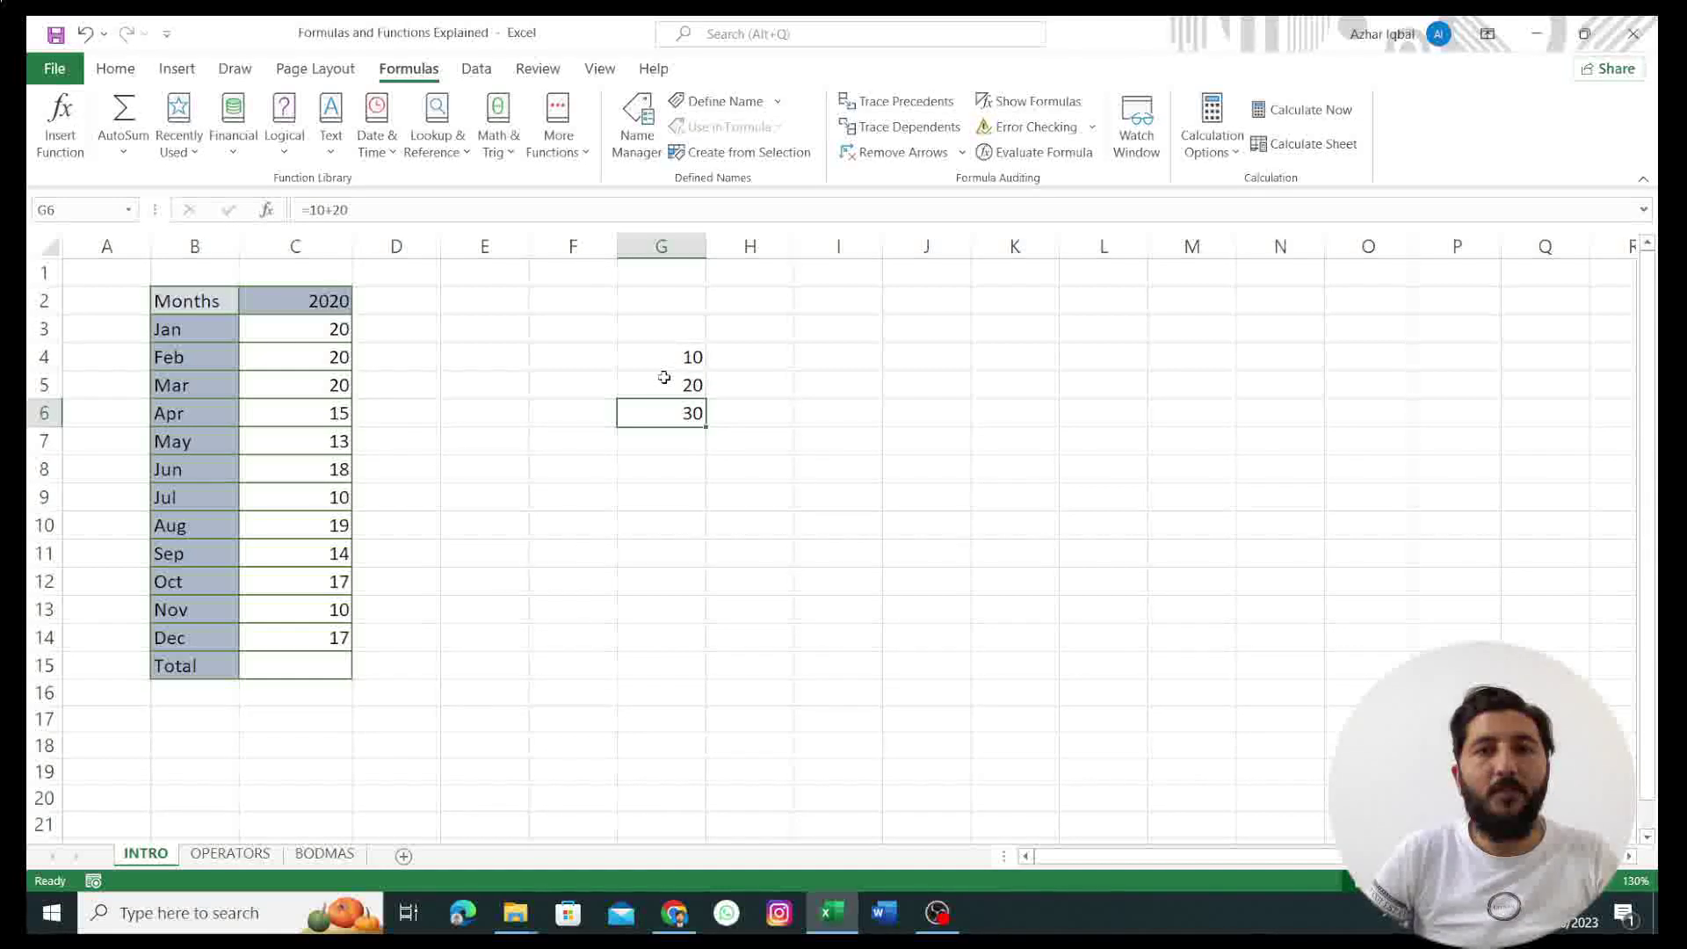
Step: Review the G4–G6 values, then change G4 from 10 to 30
{"action": "left_click", "coordinate": [664, 378]}
{"action": "left_click", "coordinate": [663, 357]}
{"action": "left_click", "coordinate": [666, 406]}
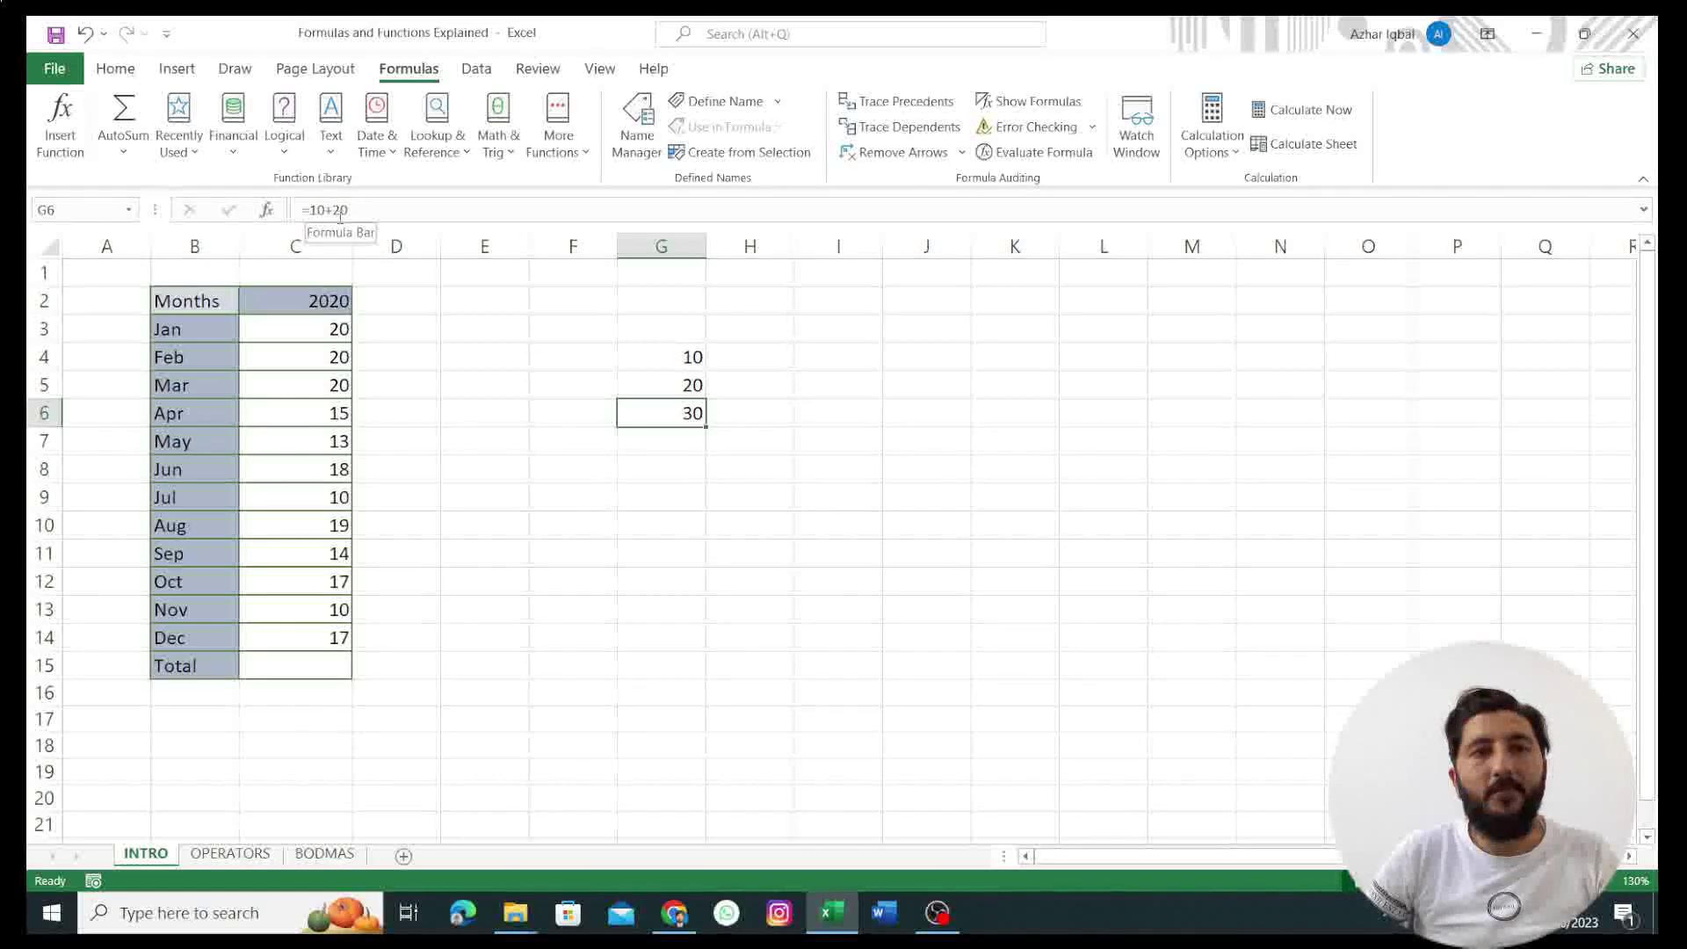
{"action": "left_click", "coordinate": [688, 356]}
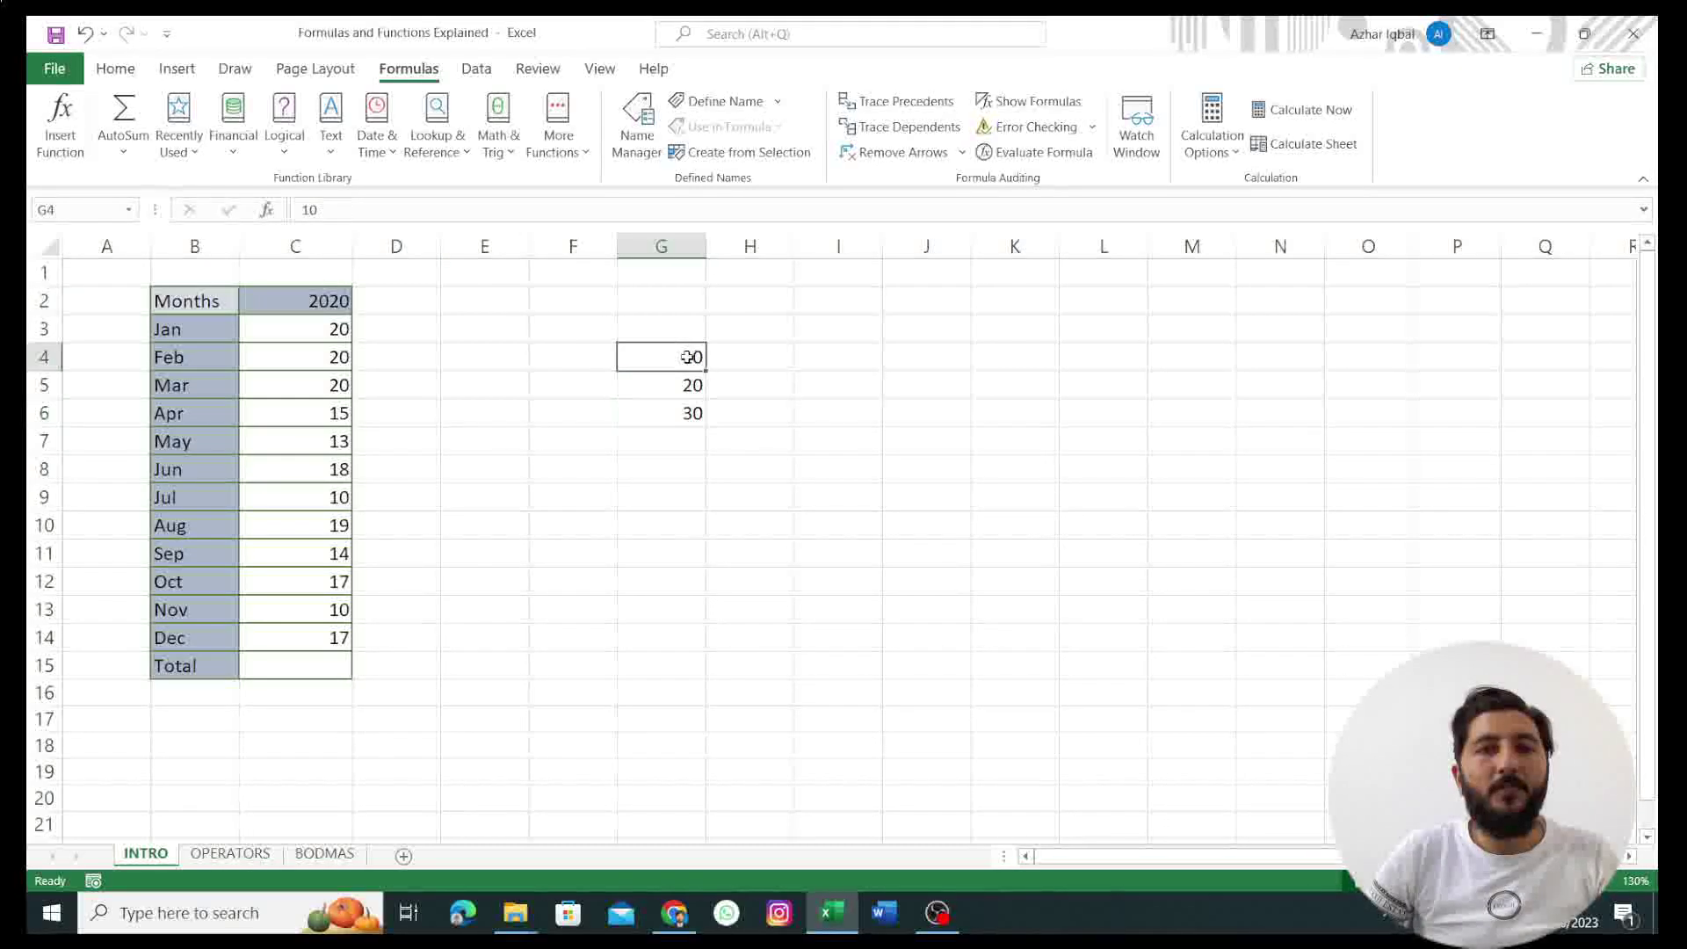
{"action": "double_click", "coordinate": [692, 357]}
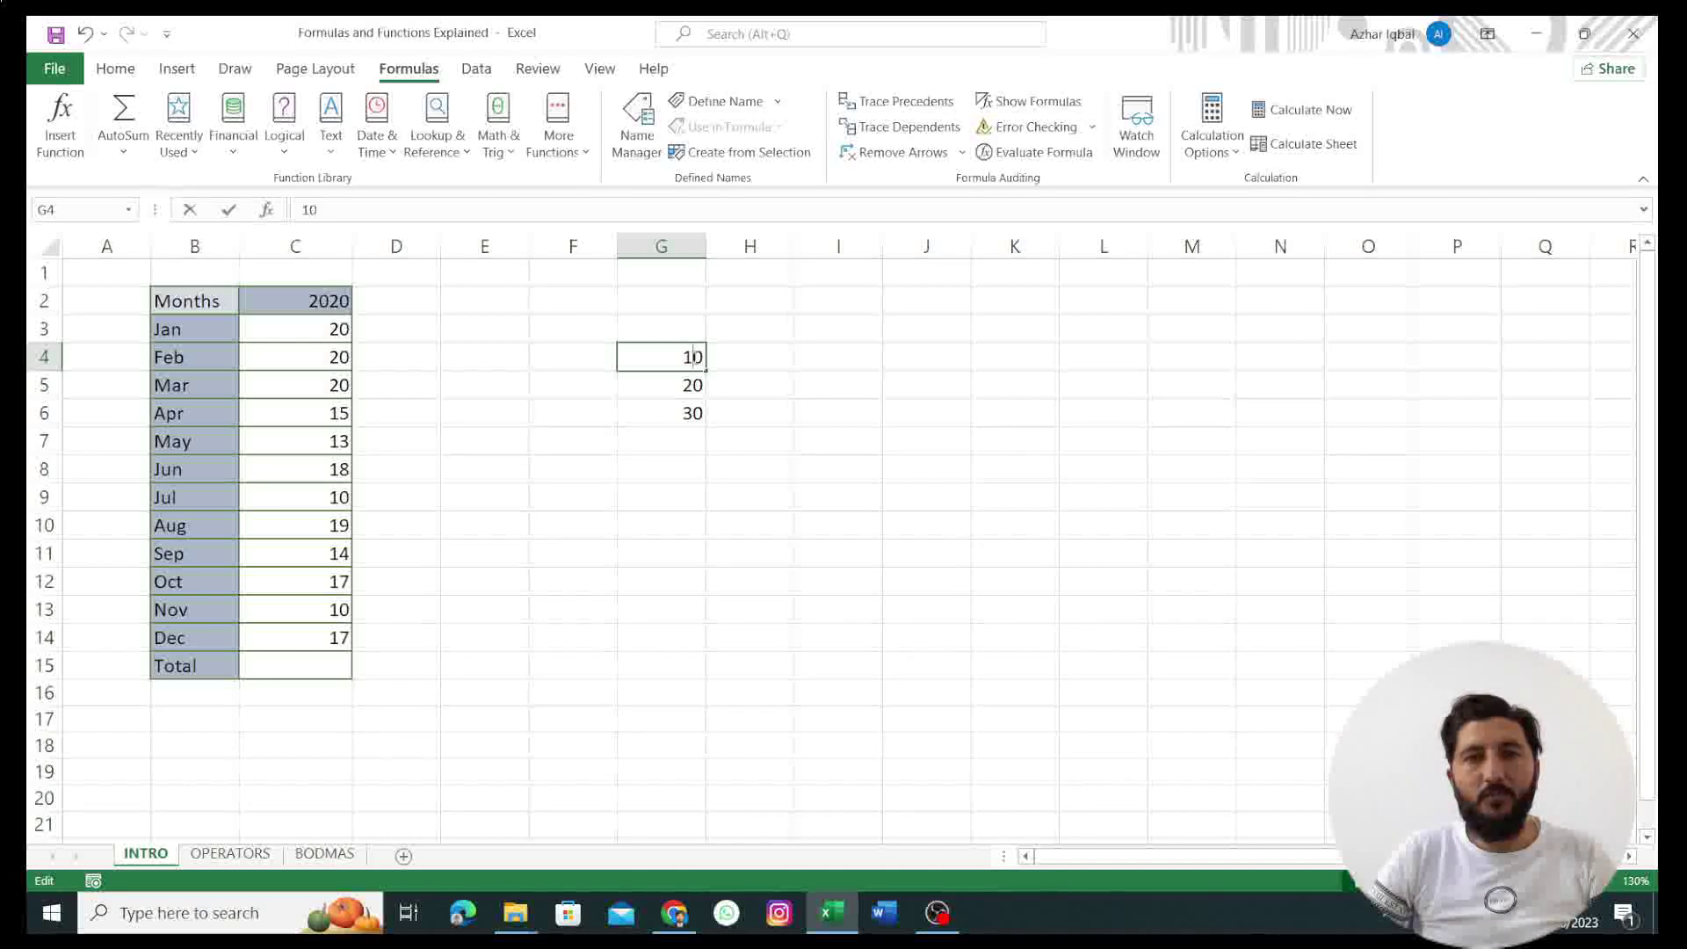
{"action": "key", "text": "BackSpace"}
{"action": "type", "text": "3"}
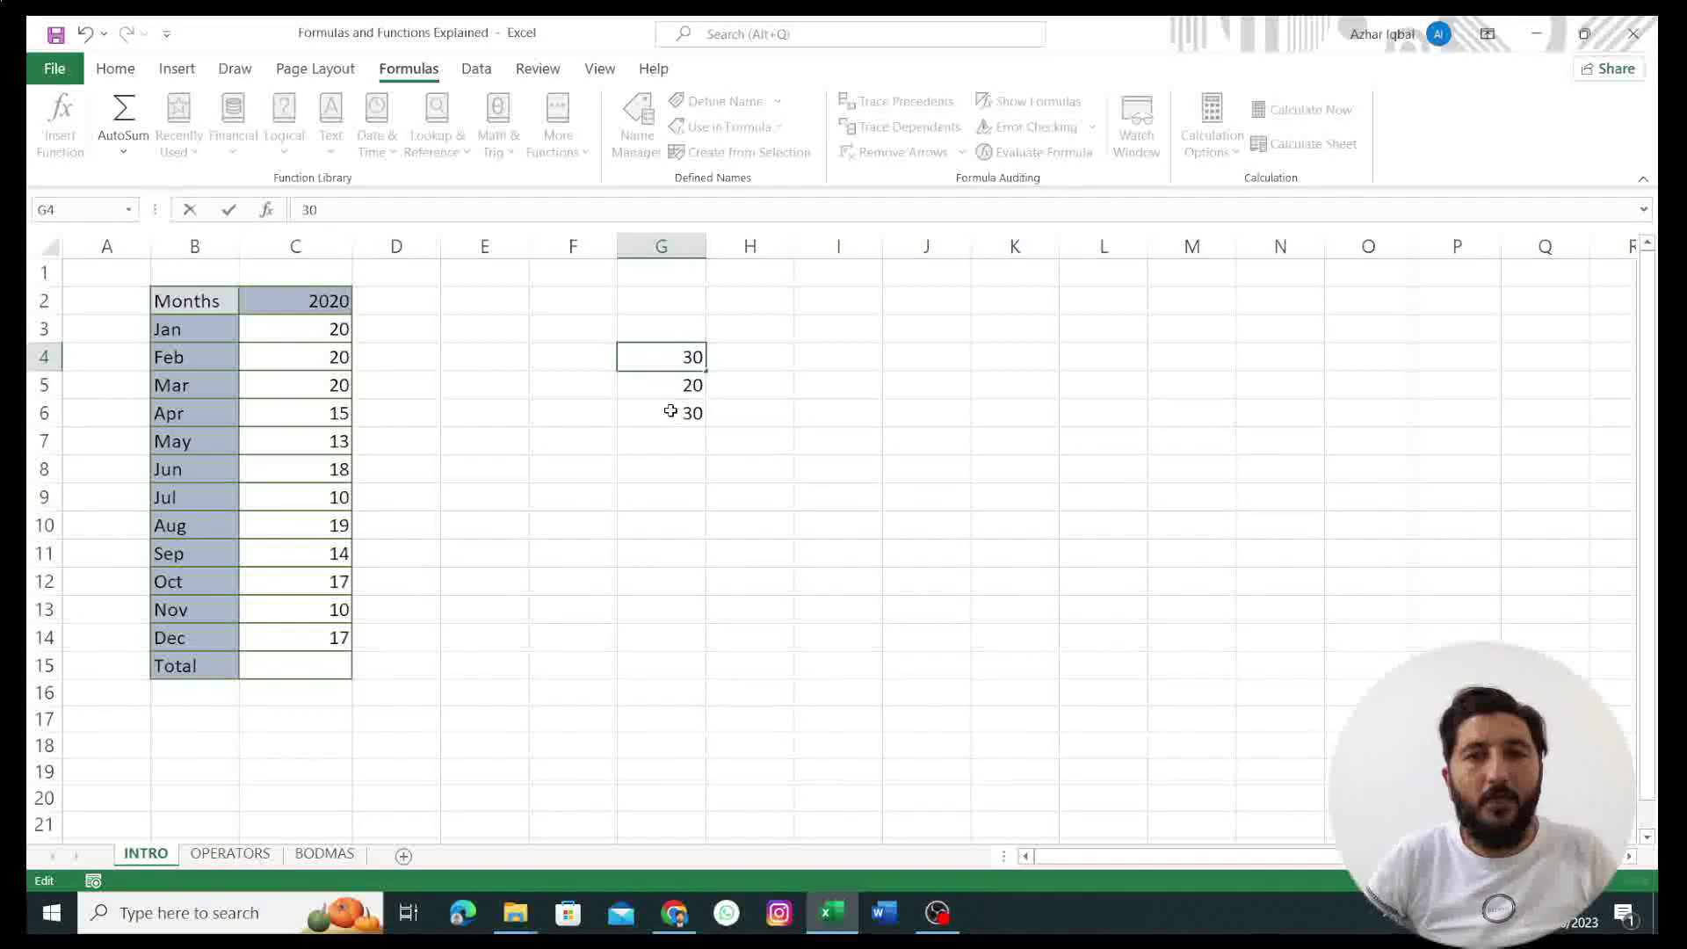
{"action": "left_click", "coordinate": [671, 412]}
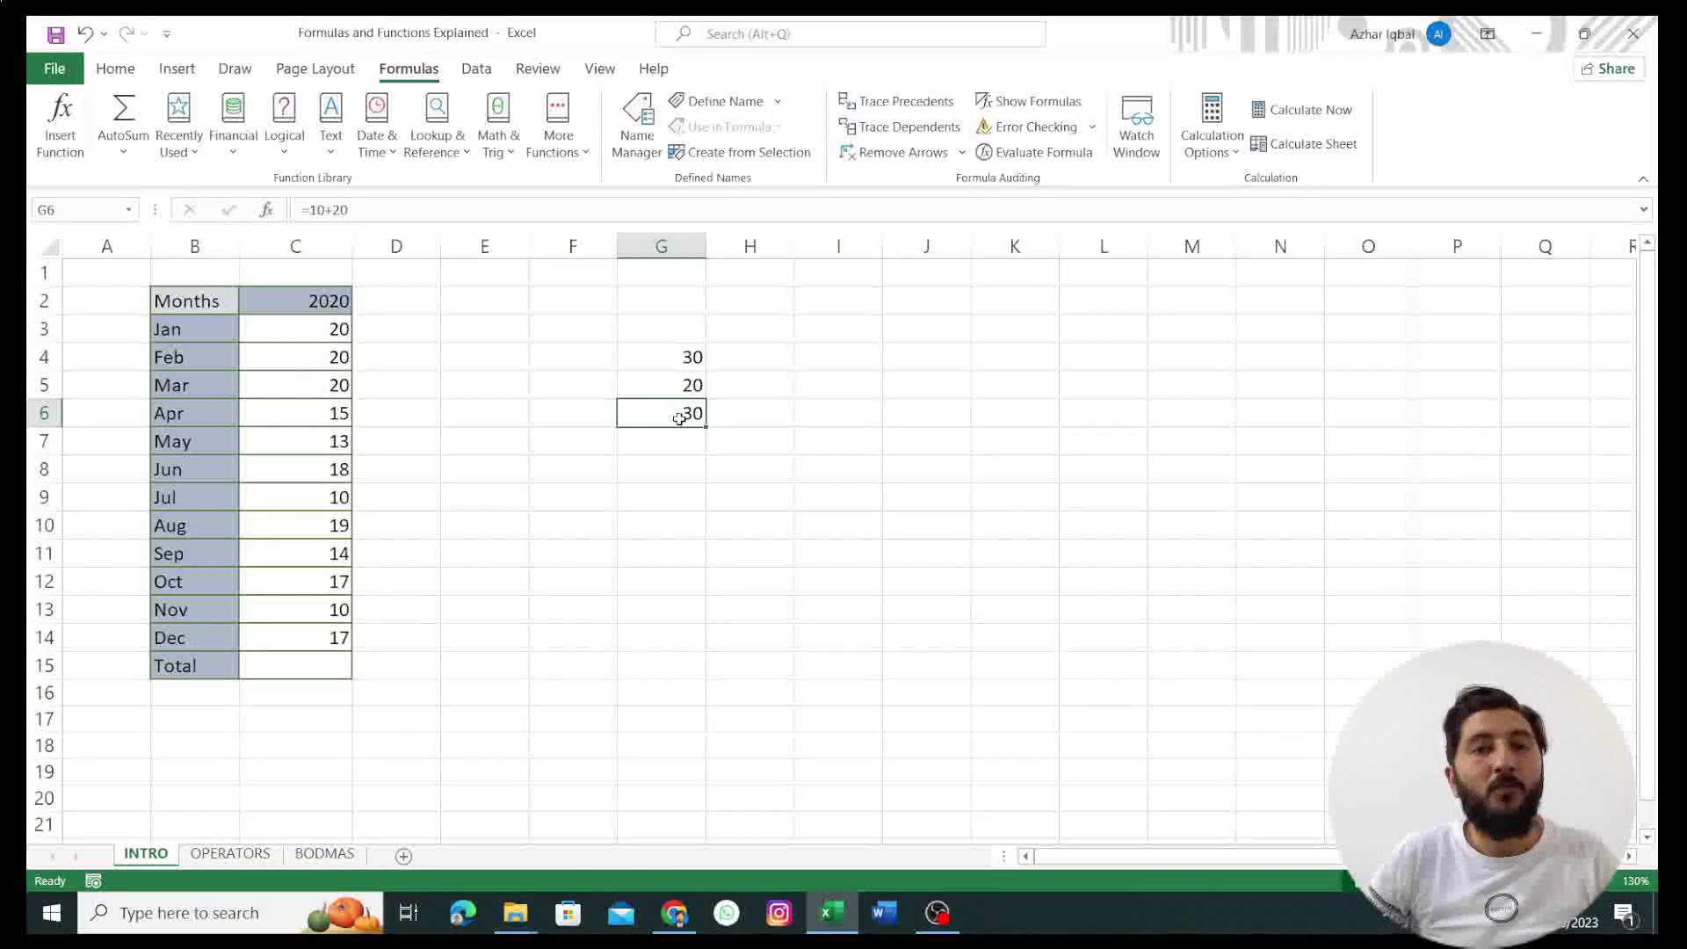
Step: Compare G4 (30) and G5 (20) with G6's hard-coded total, still 30
{"action": "left_click", "coordinate": [688, 357]}
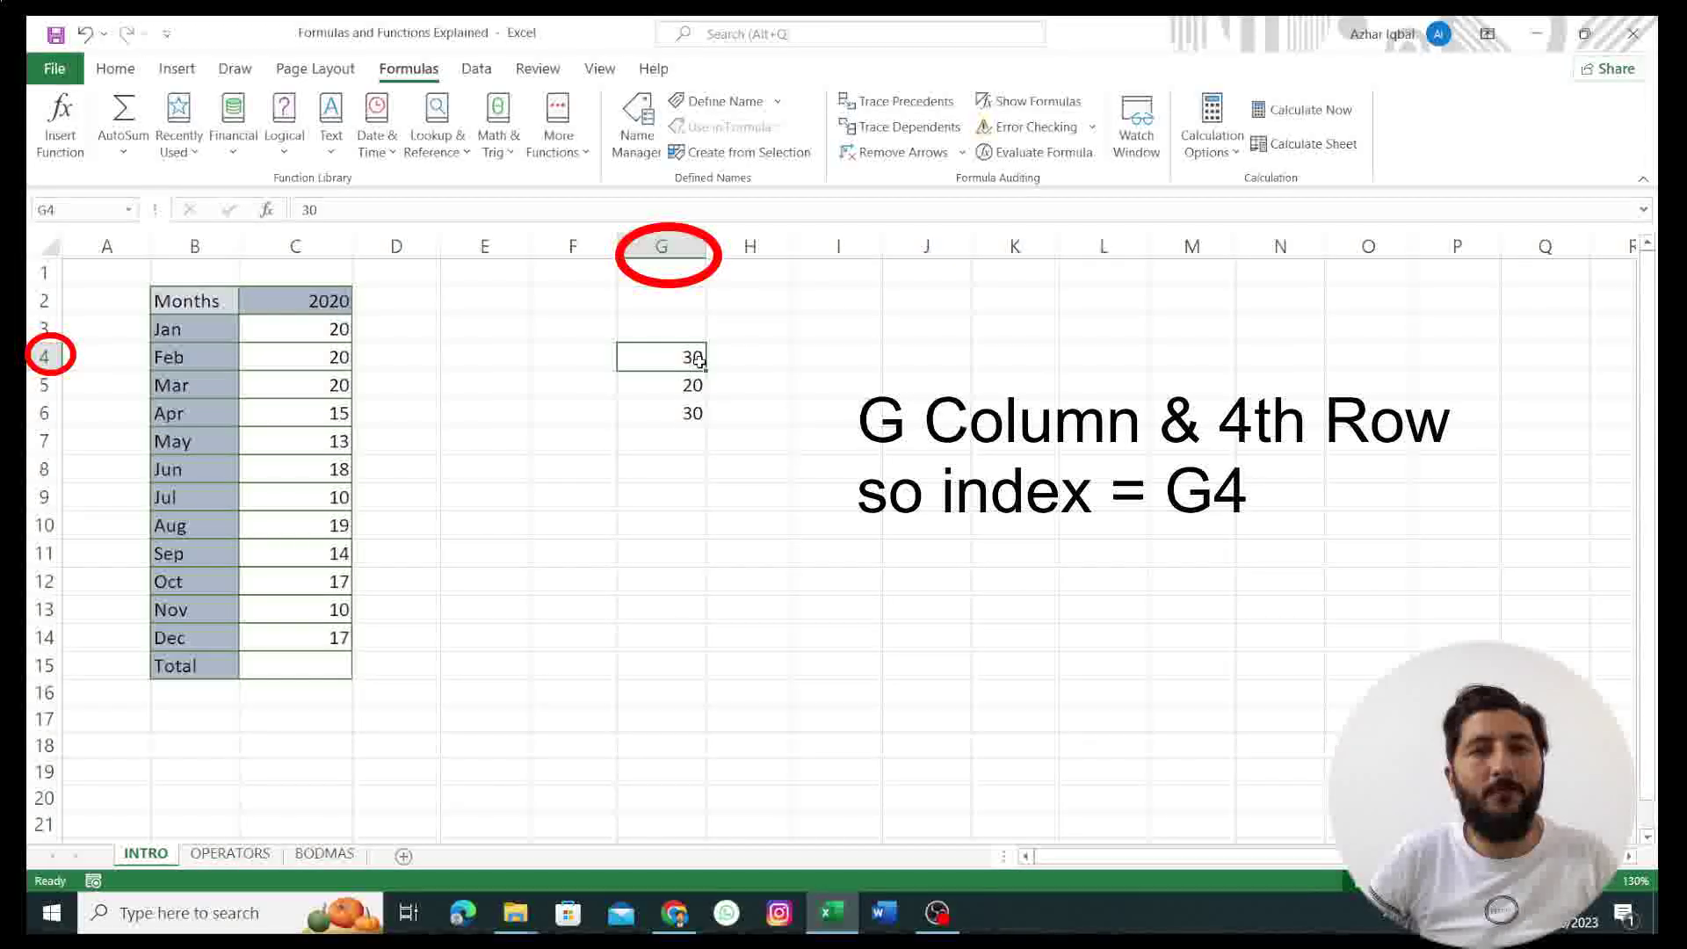
{"action": "left_click", "coordinate": [692, 387]}
{"action": "left_click", "coordinate": [690, 359]}
{"action": "left_click", "coordinate": [690, 415]}
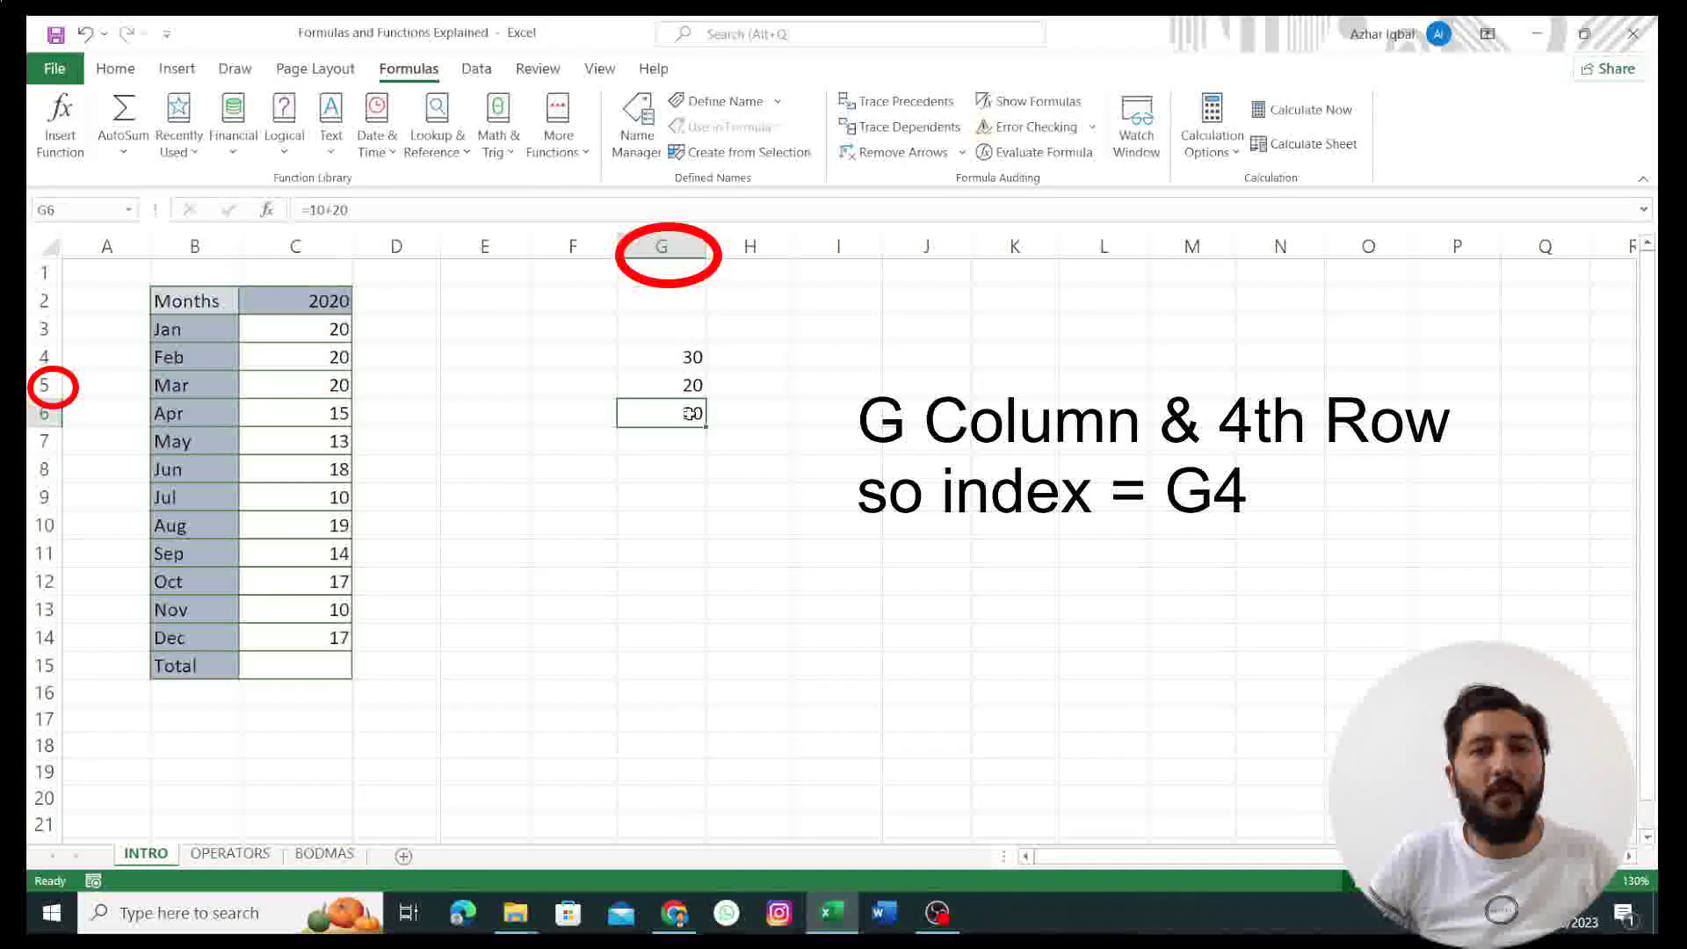
Step: Replace G6's =10+20 with =G4+G5 so the total reads 50
{"action": "double_click", "coordinate": [691, 415]}
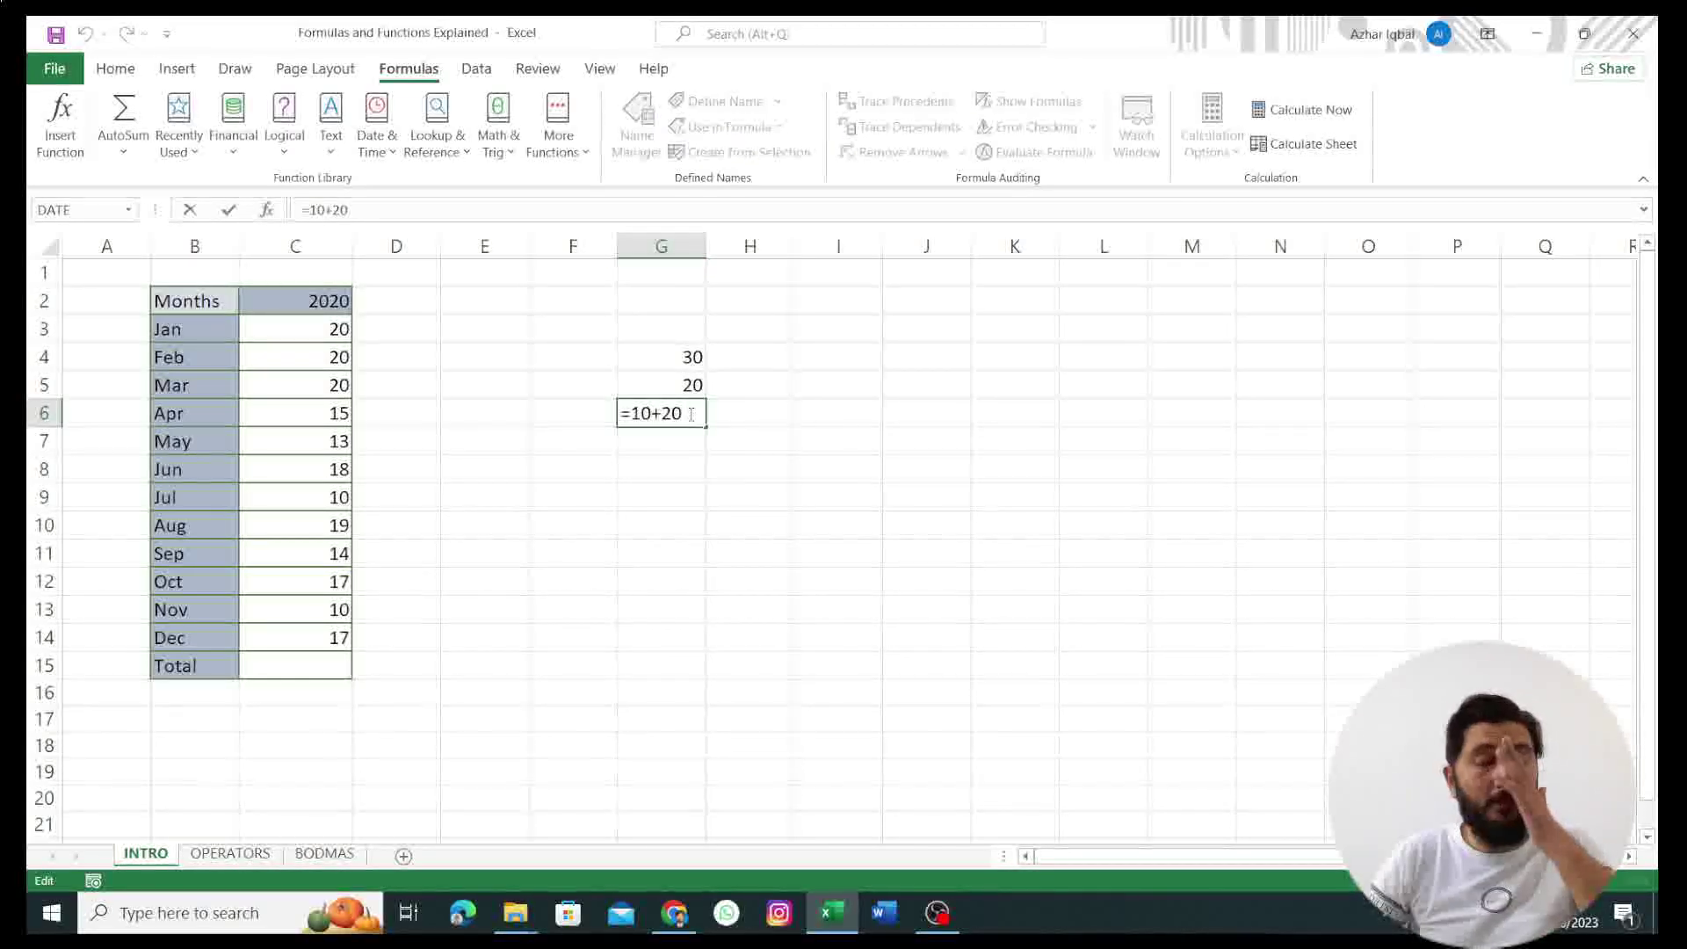
{"action": "key", "text": "BackSpace"}
{"action": "key", "text": "BackSpace"}
{"action": "key", "text": "BackSpace"}
{"action": "key", "text": "BackSpace"}
{"action": "key", "text": "BackSpace"}
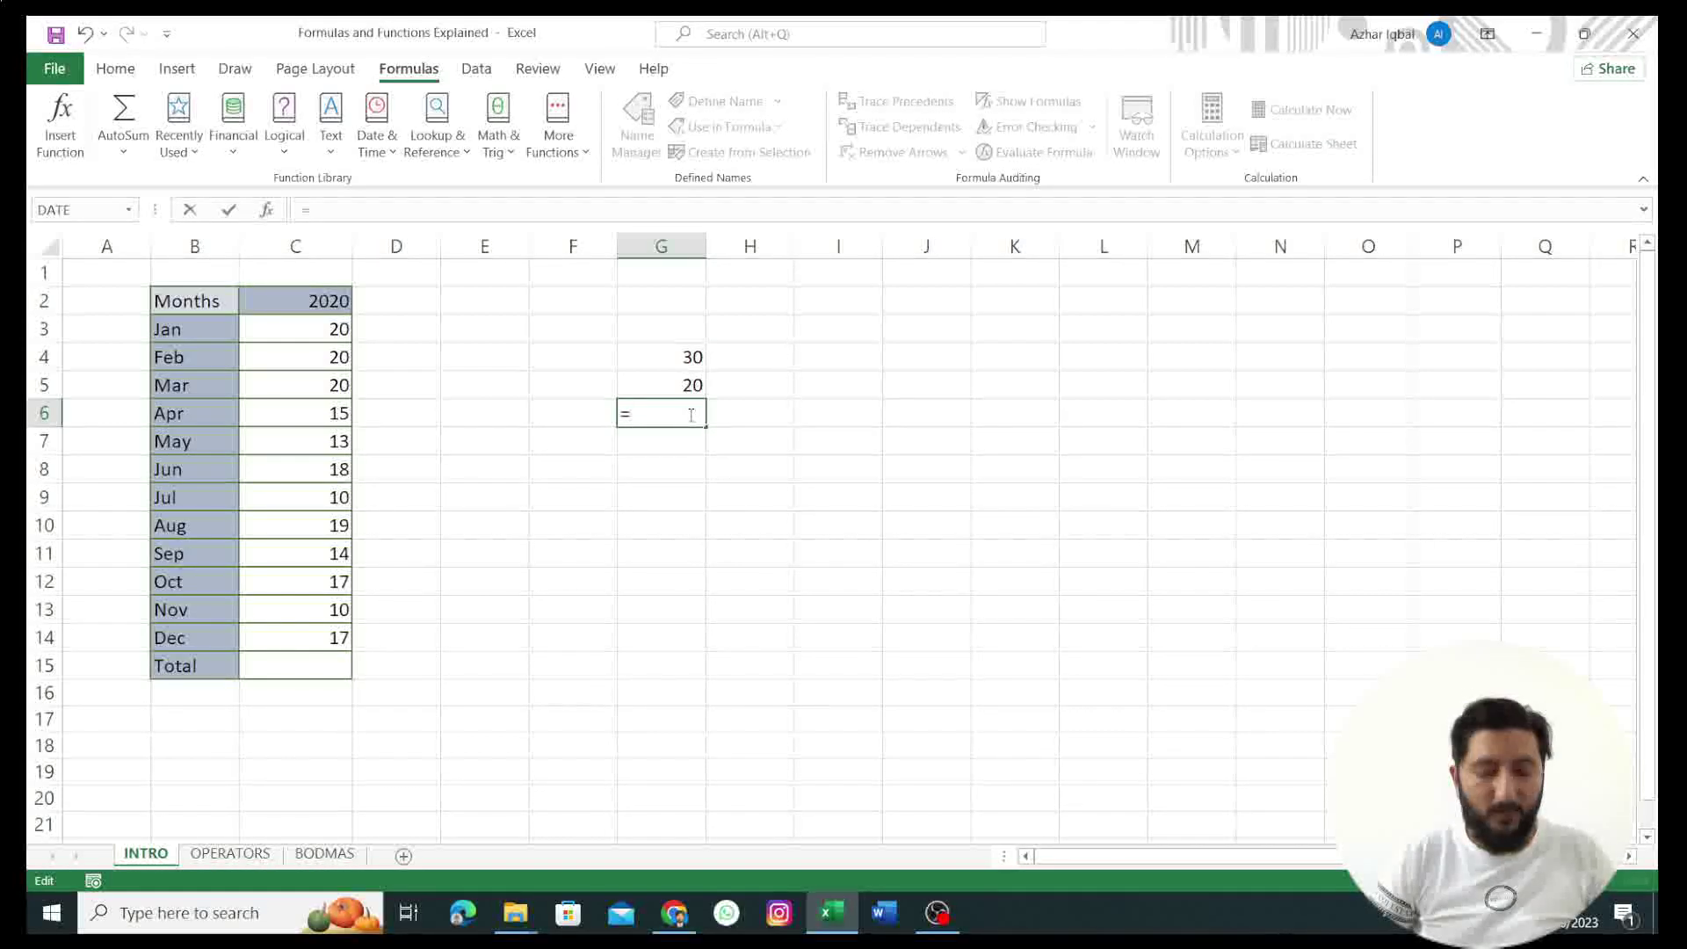
{"action": "type", "text": "G"}
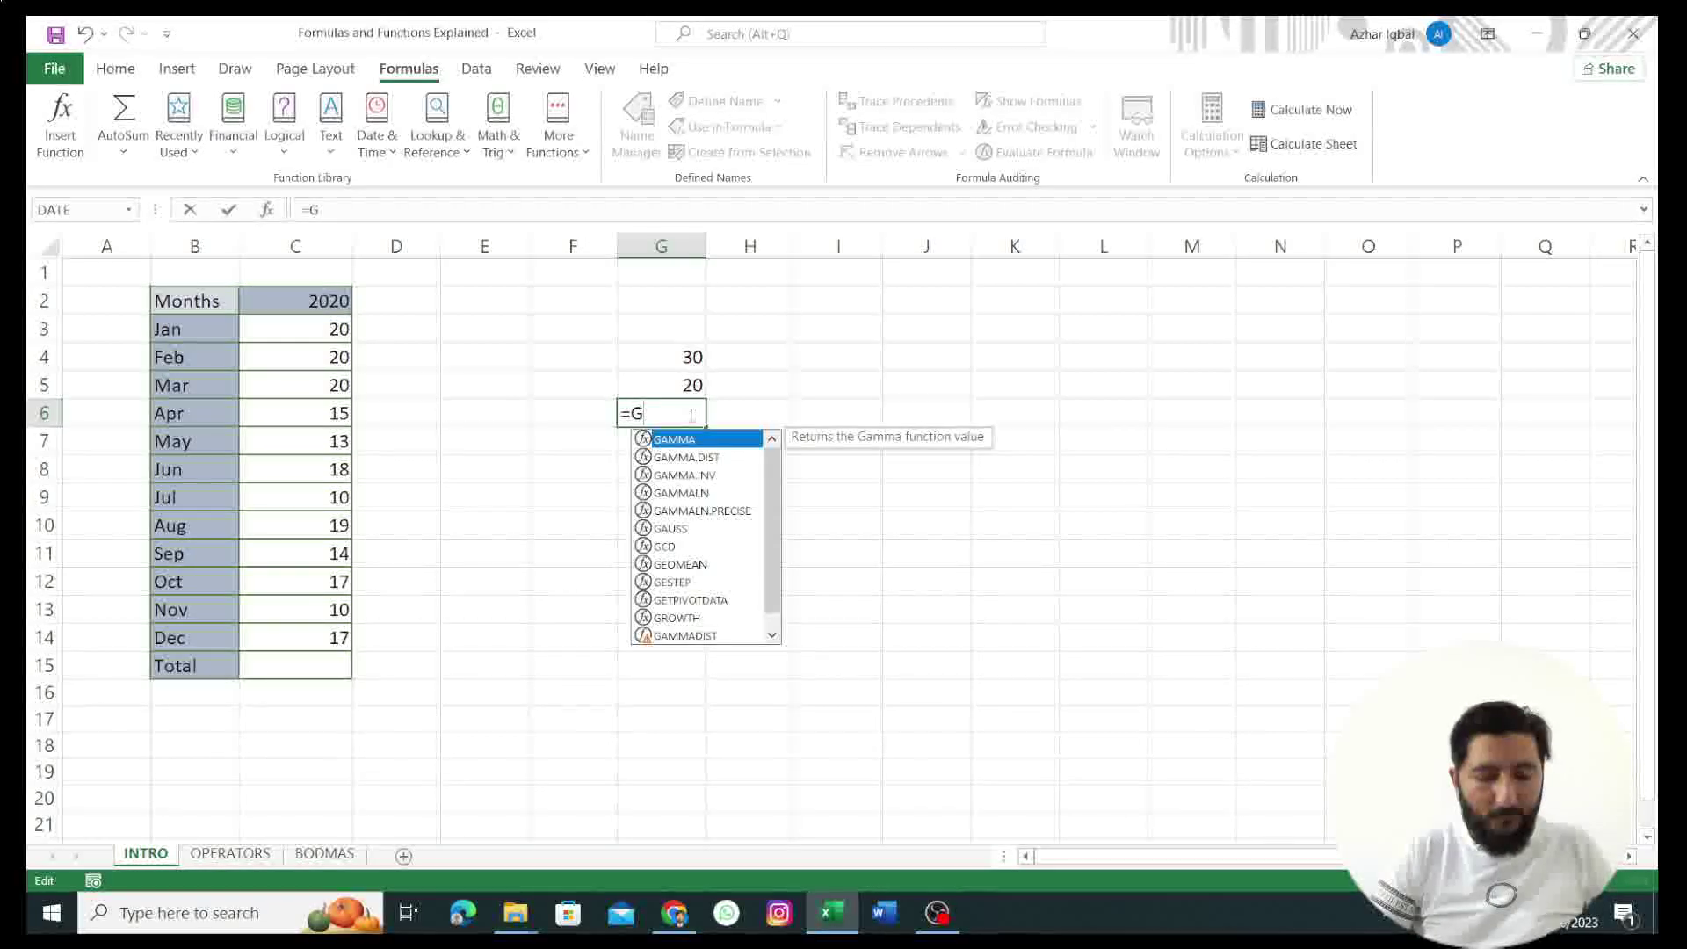
{"action": "type", "text": "4+"}
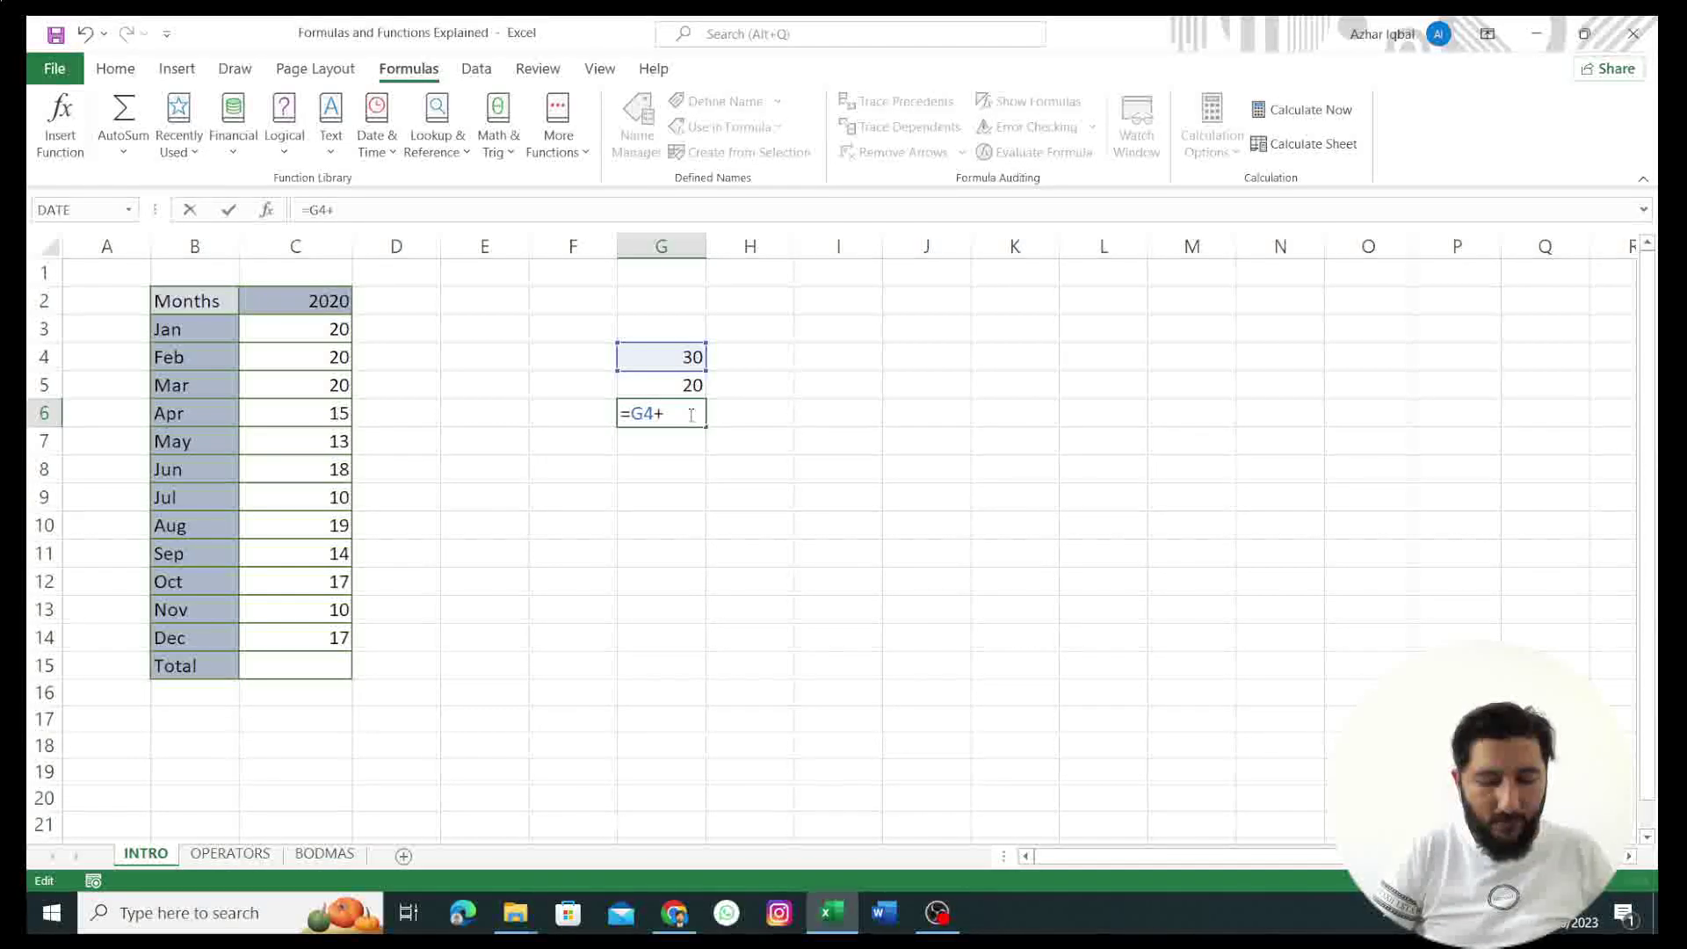
{"action": "type", "text": "G5"}
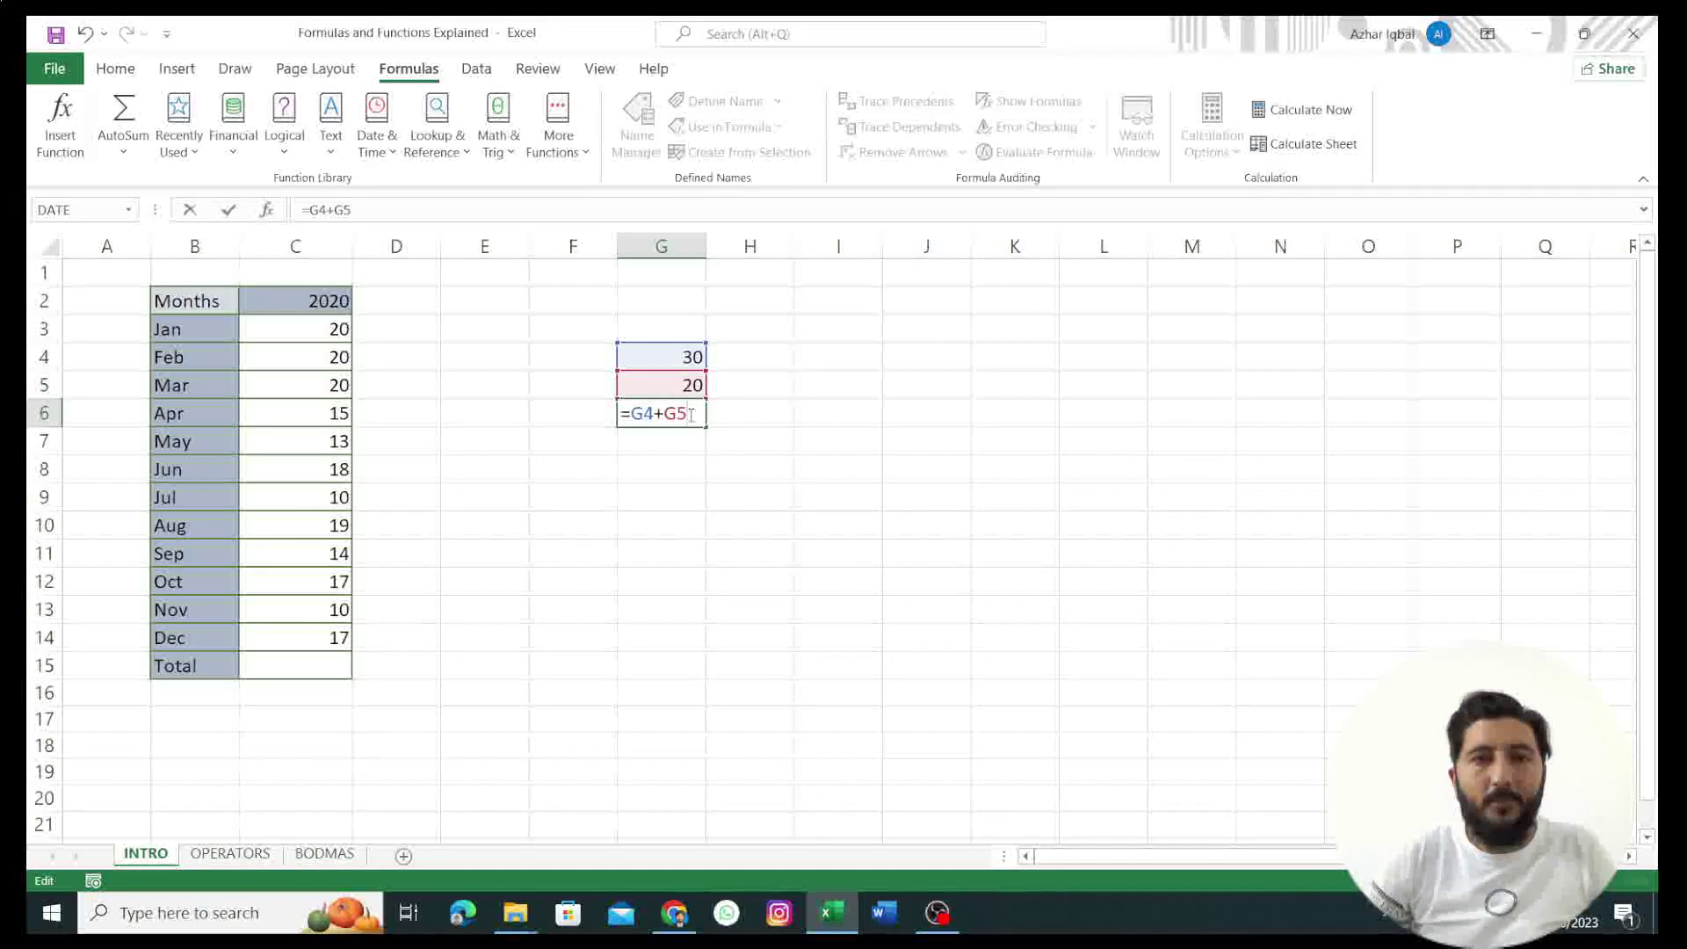
{"action": "key", "text": "Return"}
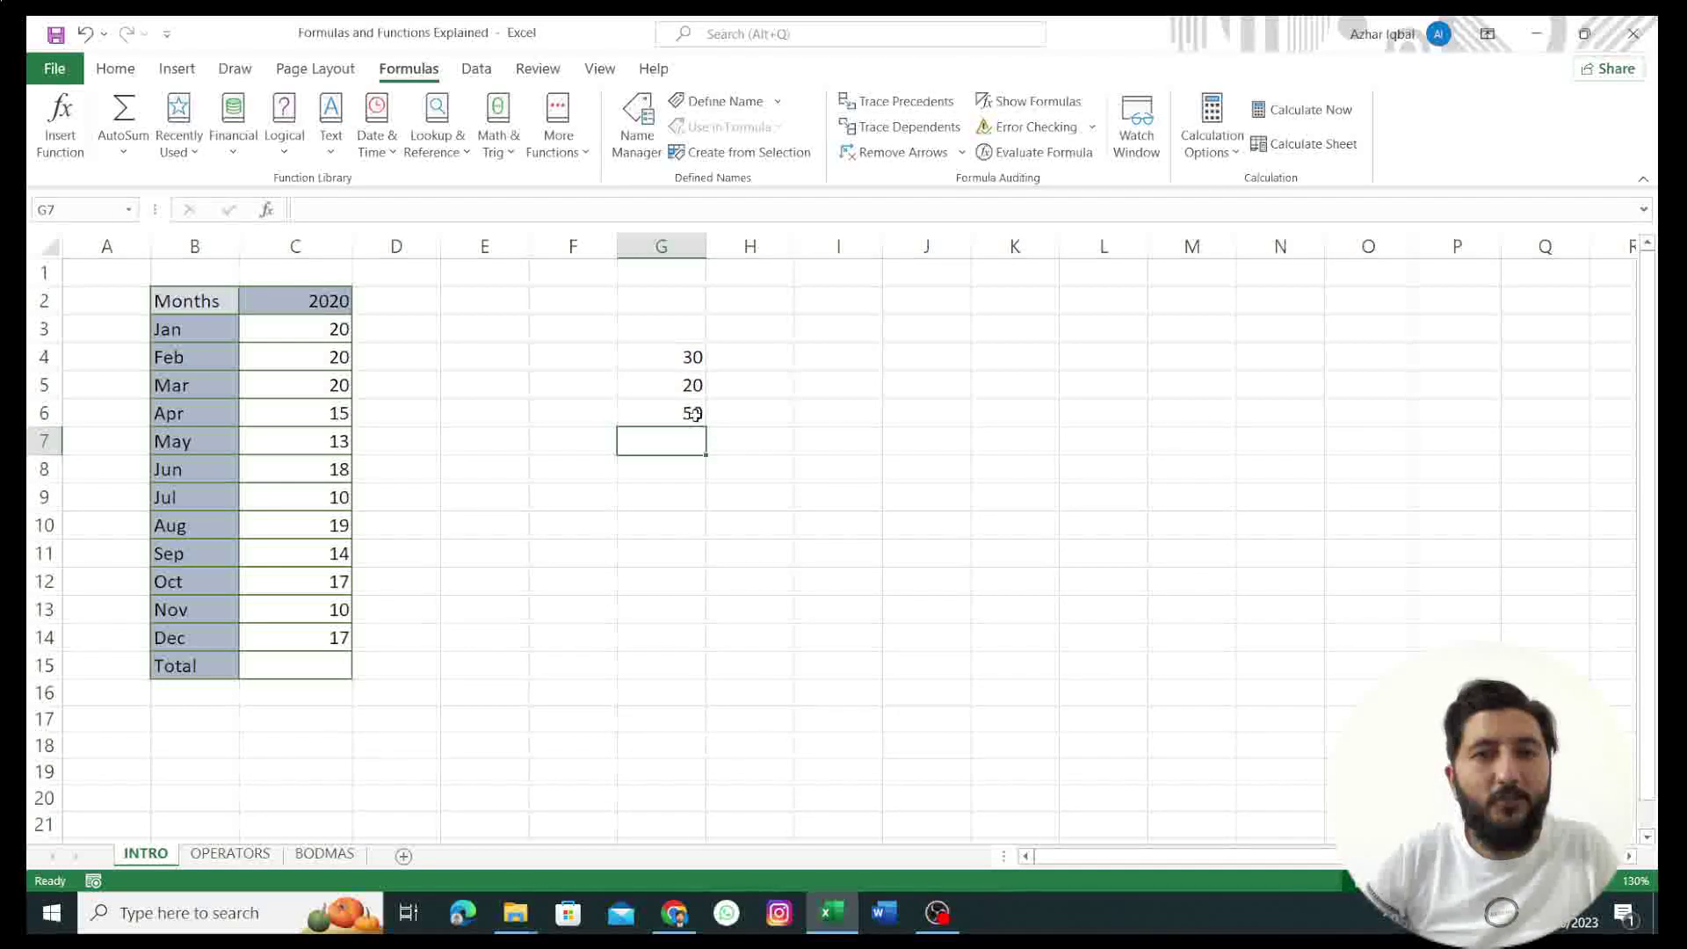
{"action": "left_click", "coordinate": [695, 413]}
Step: Point out G4 and G5 as the cells referenced by G6's =G4+G5 total of 50
{"action": "left_click", "coordinate": [694, 357]}
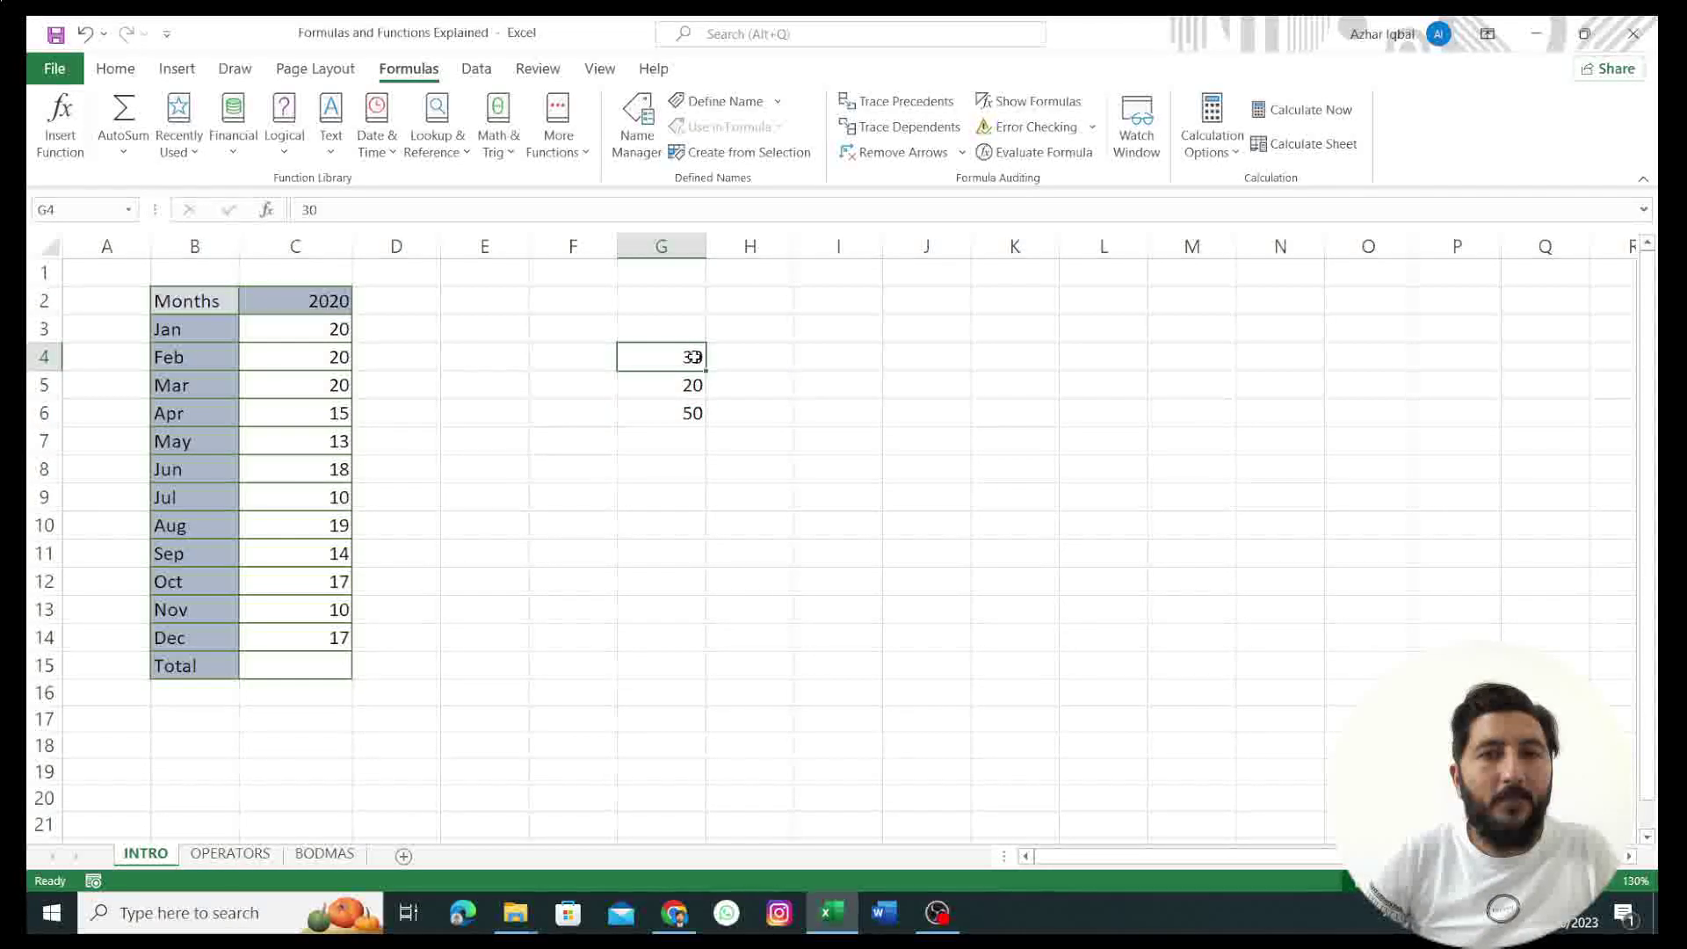
{"action": "left_click", "coordinate": [693, 385]}
{"action": "left_click", "coordinate": [693, 356]}
{"action": "left_click", "coordinate": [691, 393]}
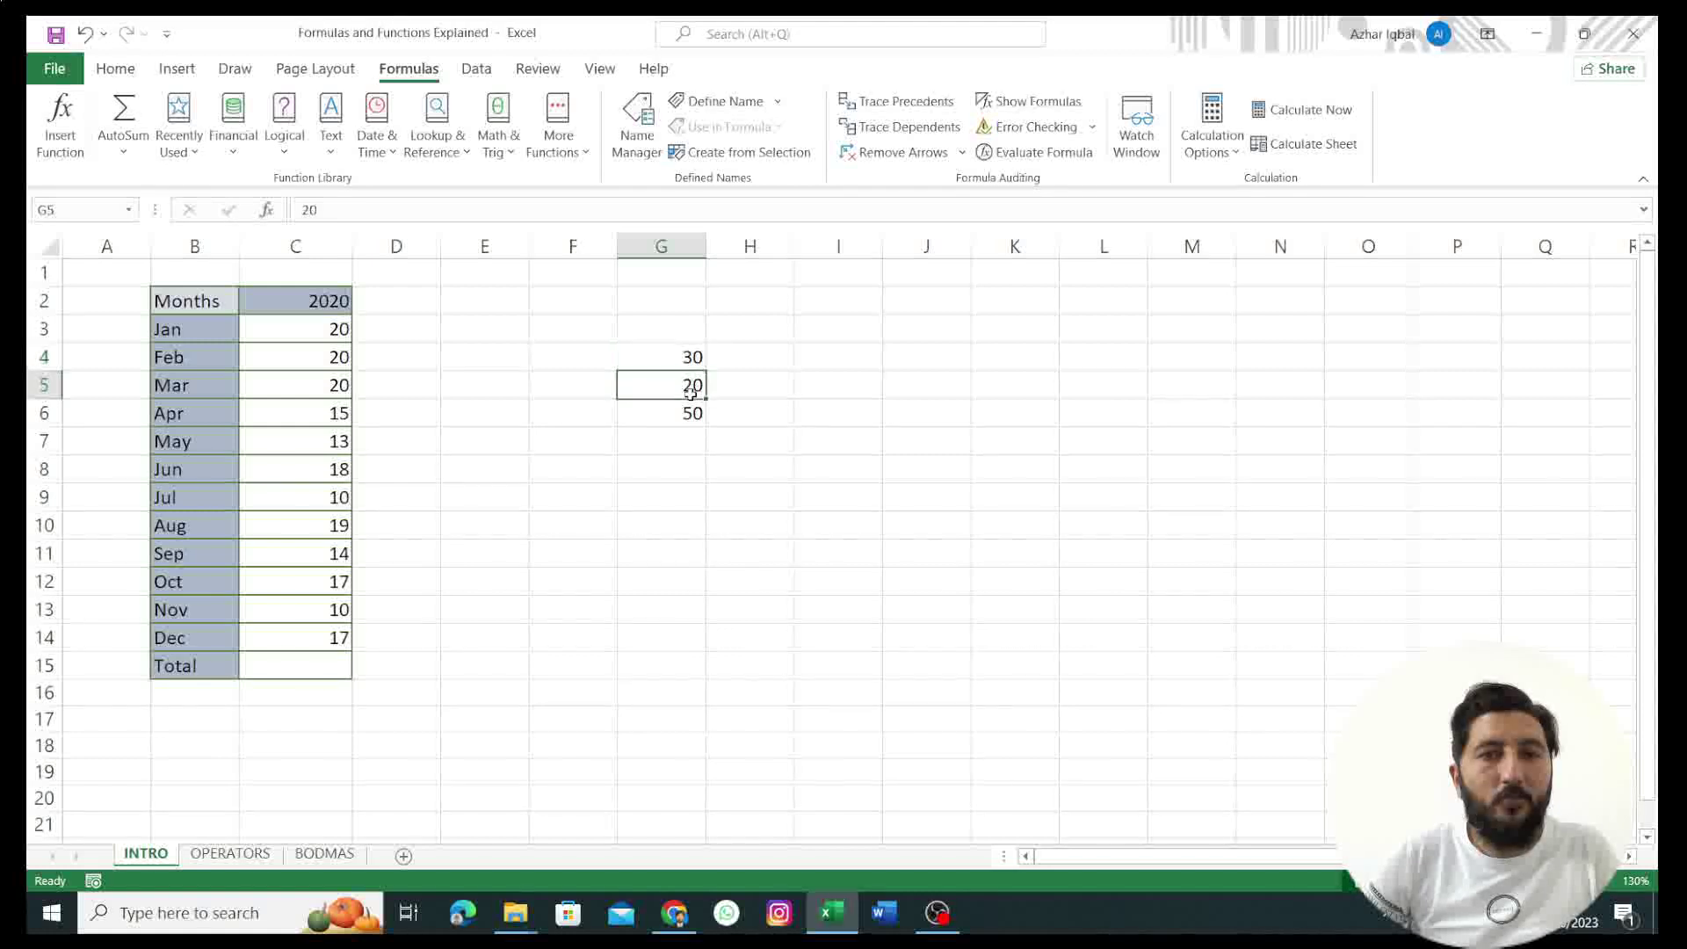
{"action": "left_click", "coordinate": [693, 357]}
{"action": "left_click", "coordinate": [693, 387]}
{"action": "left_click", "coordinate": [694, 415]}
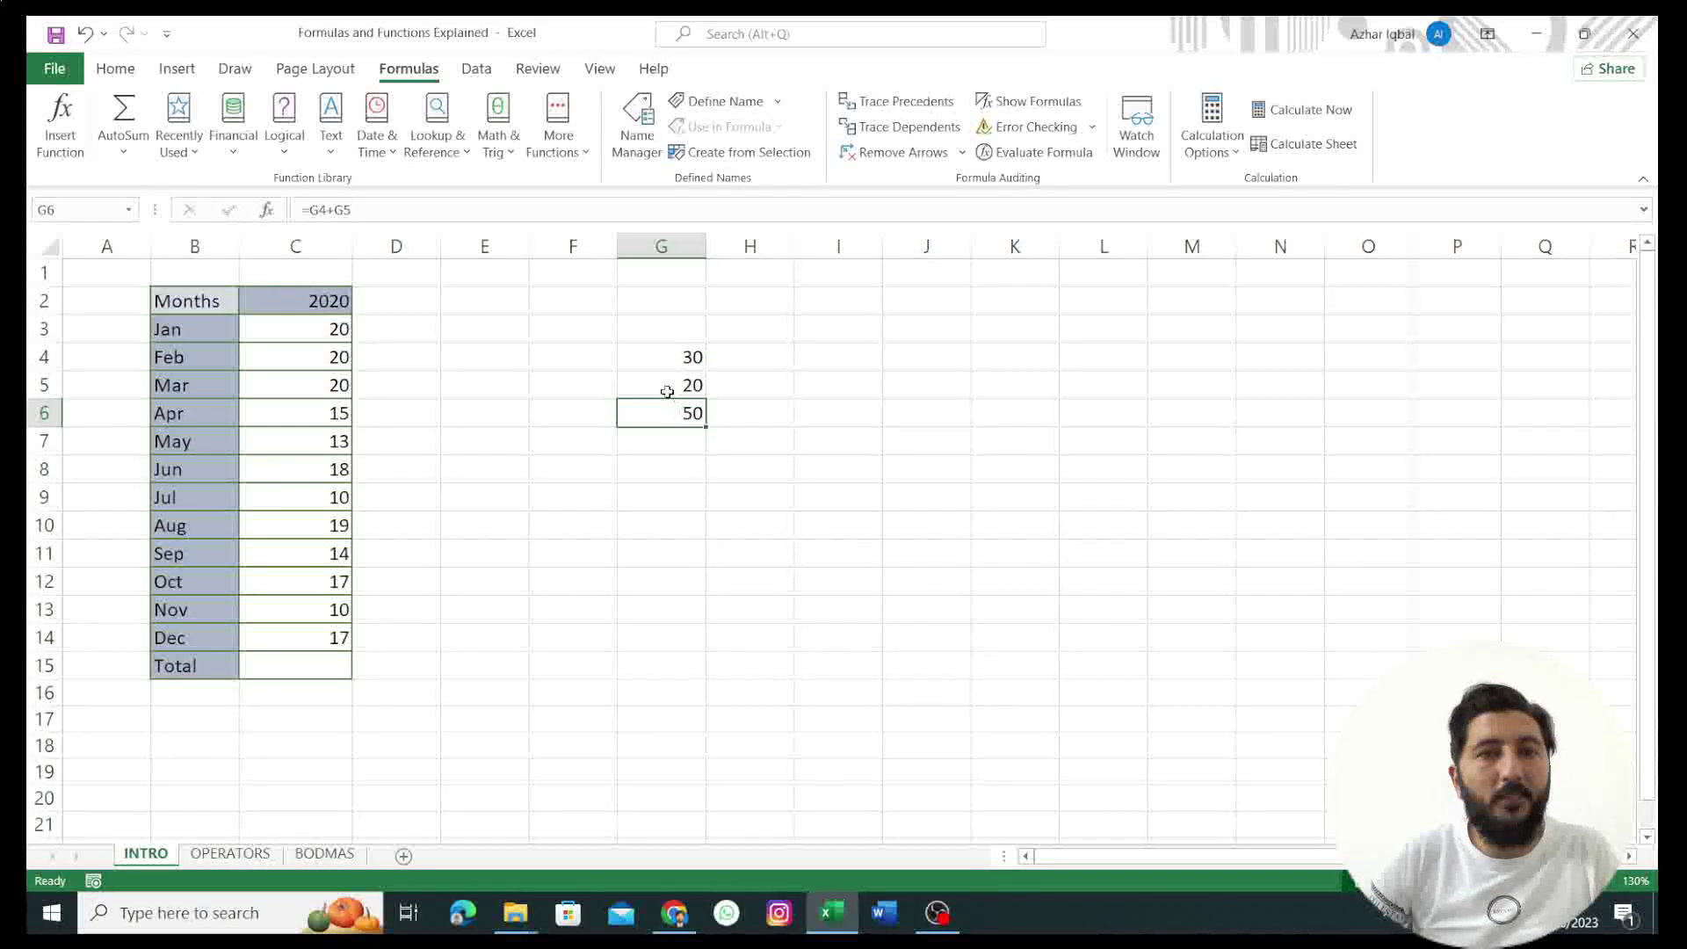
{"action": "left_click", "coordinate": [668, 388]}
{"action": "left_click", "coordinate": [682, 358]}
{"action": "left_click", "coordinate": [678, 396]}
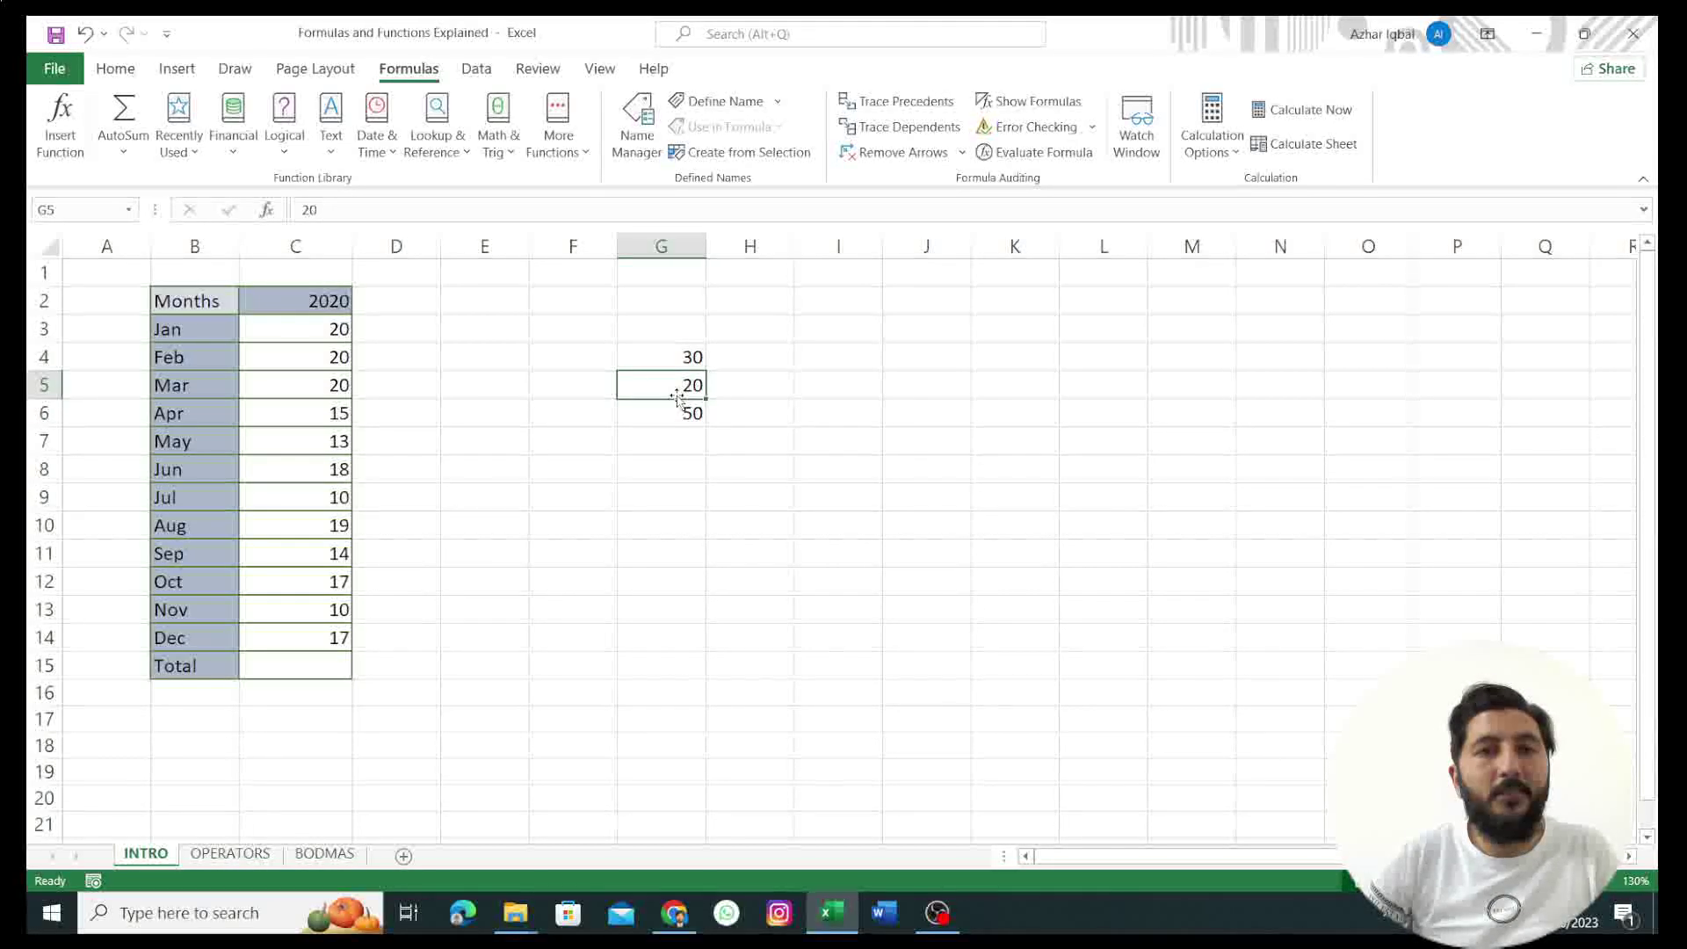
{"action": "left_click", "coordinate": [674, 416]}
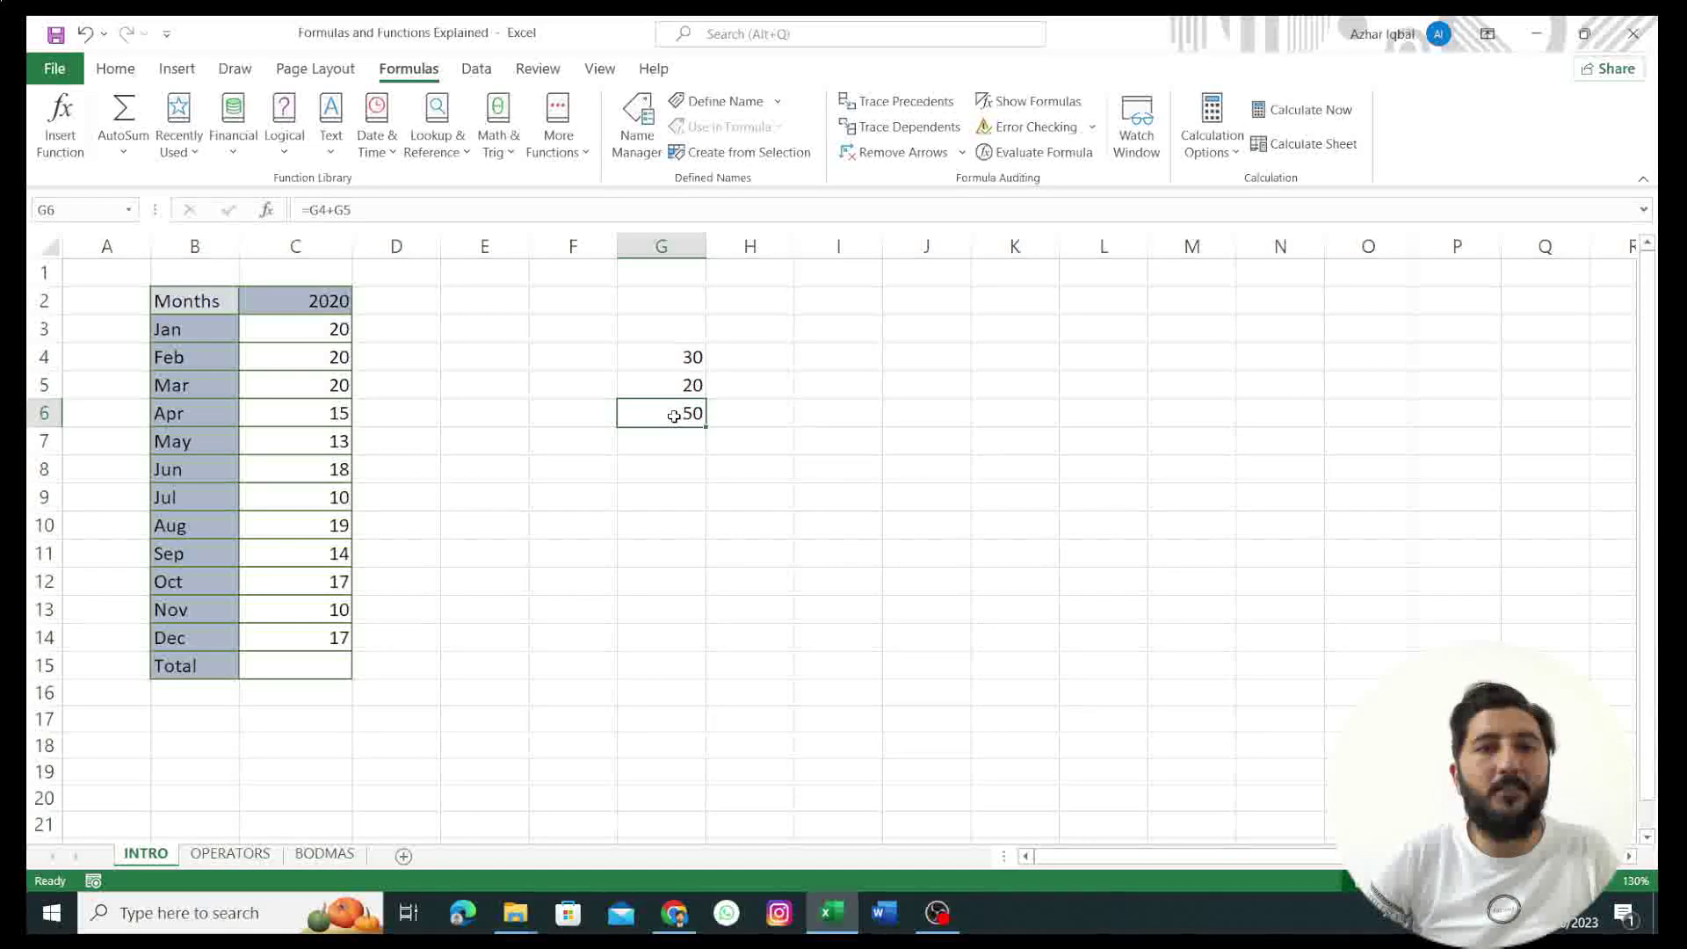
{"action": "left_click", "coordinate": [677, 387]}
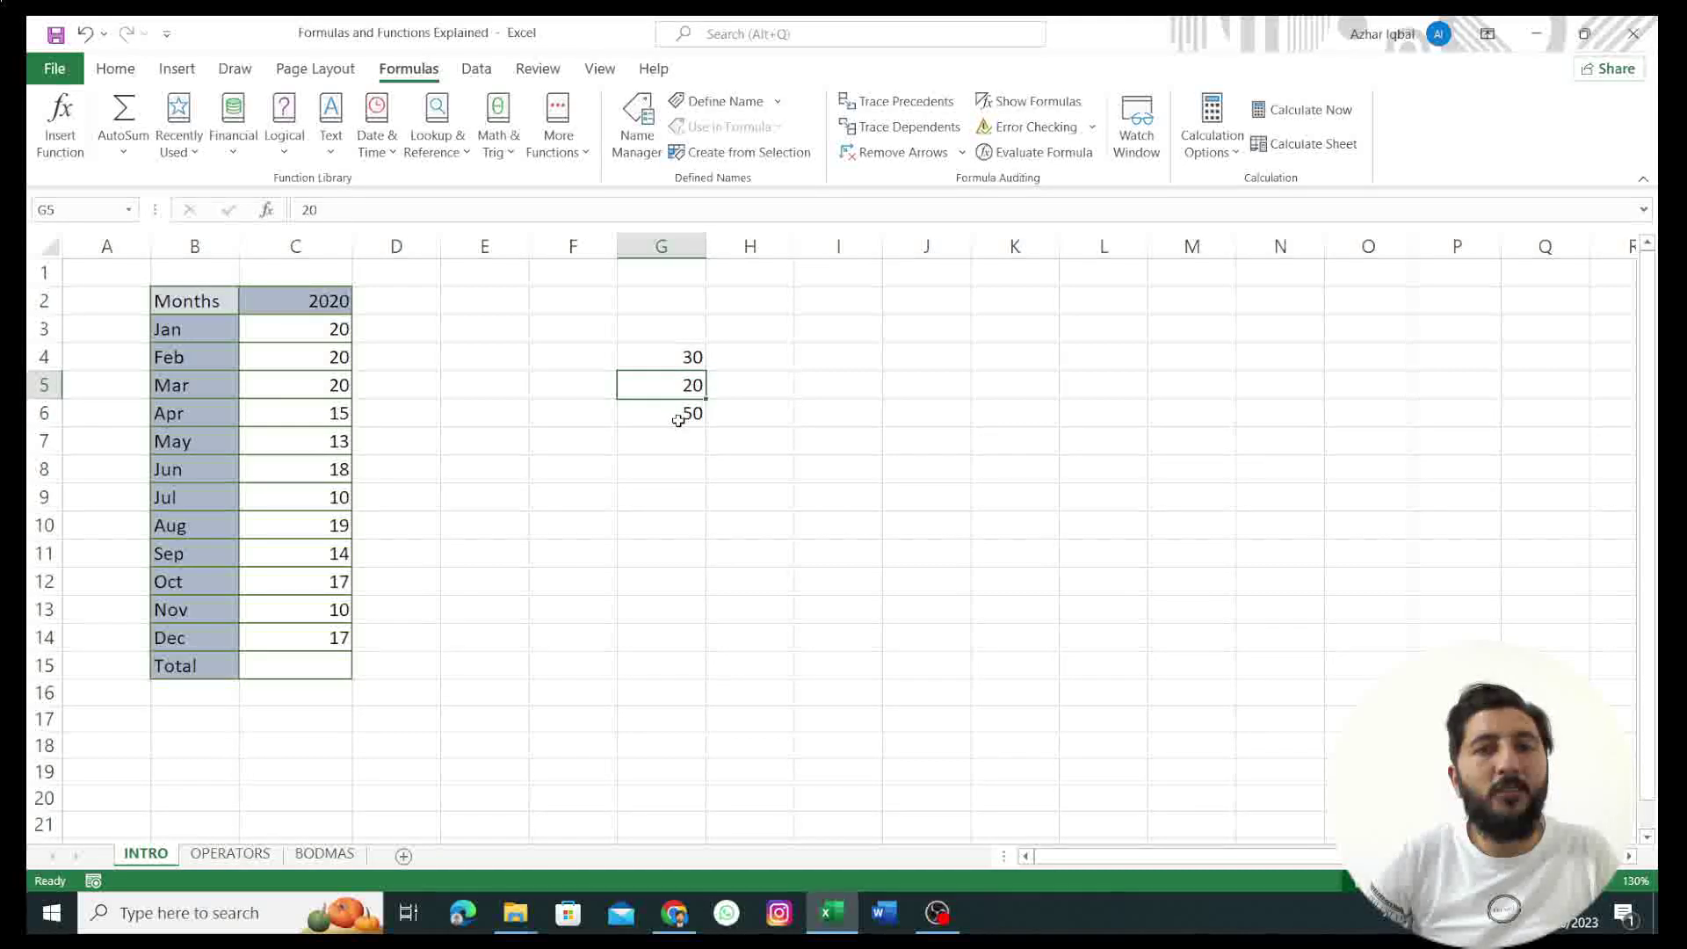
{"action": "left_click", "coordinate": [679, 420]}
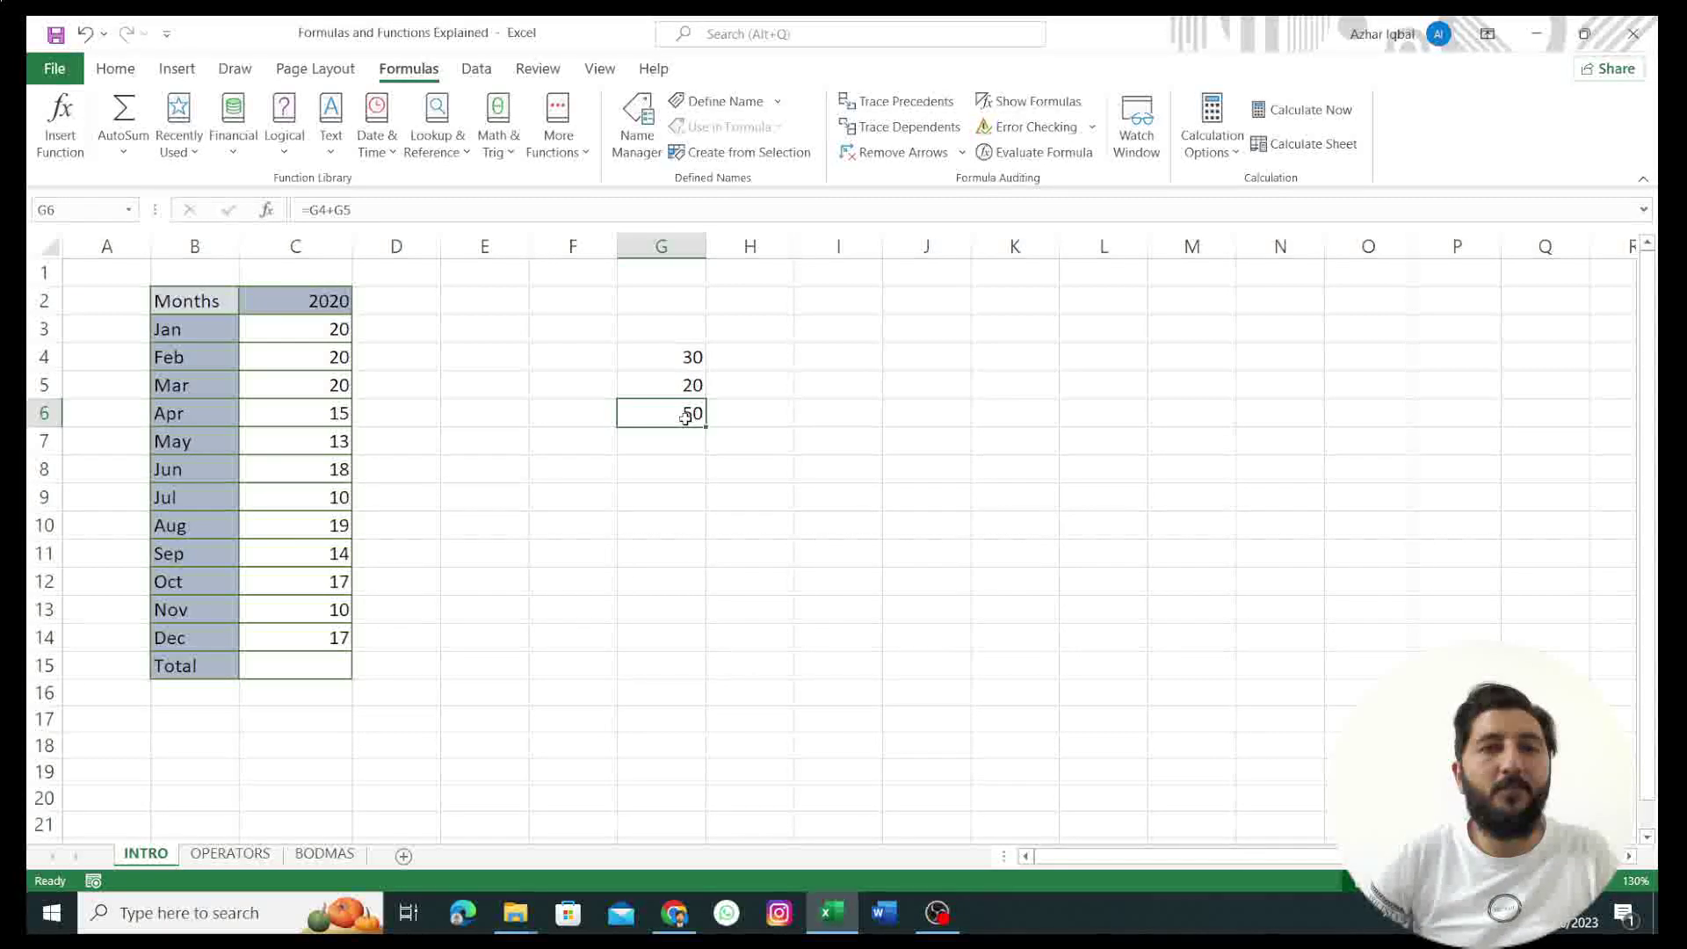
Step: Change G5 from 20 to 50 and confirm G6's =G4+G5 now shows 80
{"action": "left_click", "coordinate": [683, 388]}
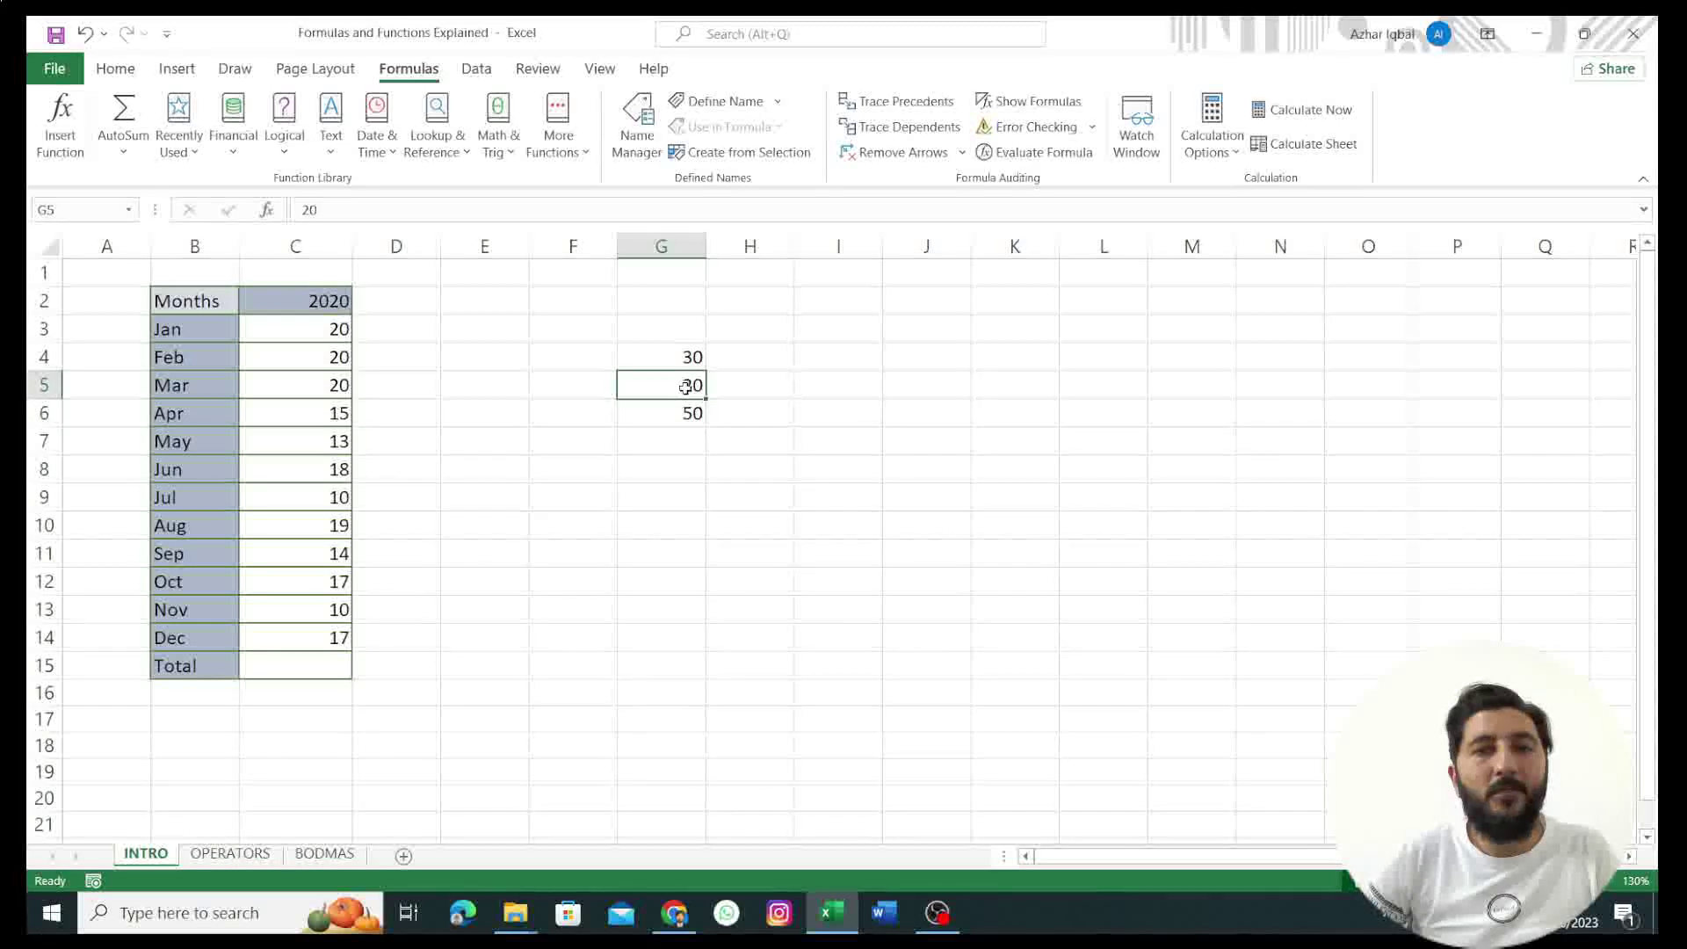
{"action": "double_click", "coordinate": [692, 387]}
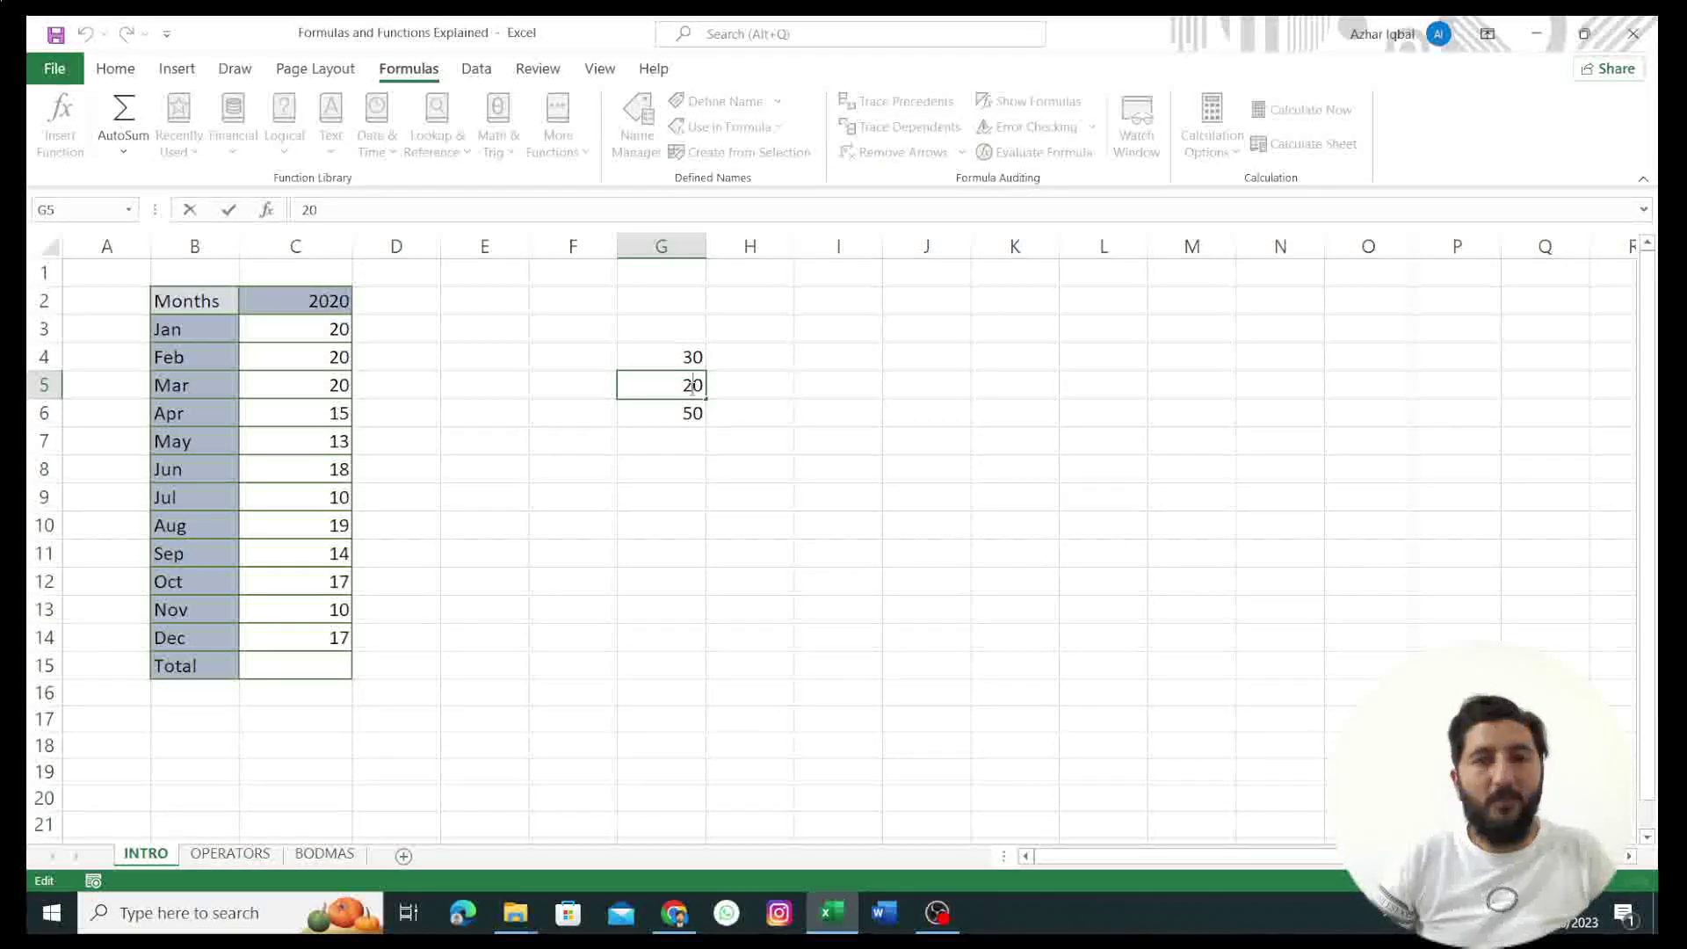
{"action": "key", "text": "BackSpace"}
{"action": "type", "text": "5"}
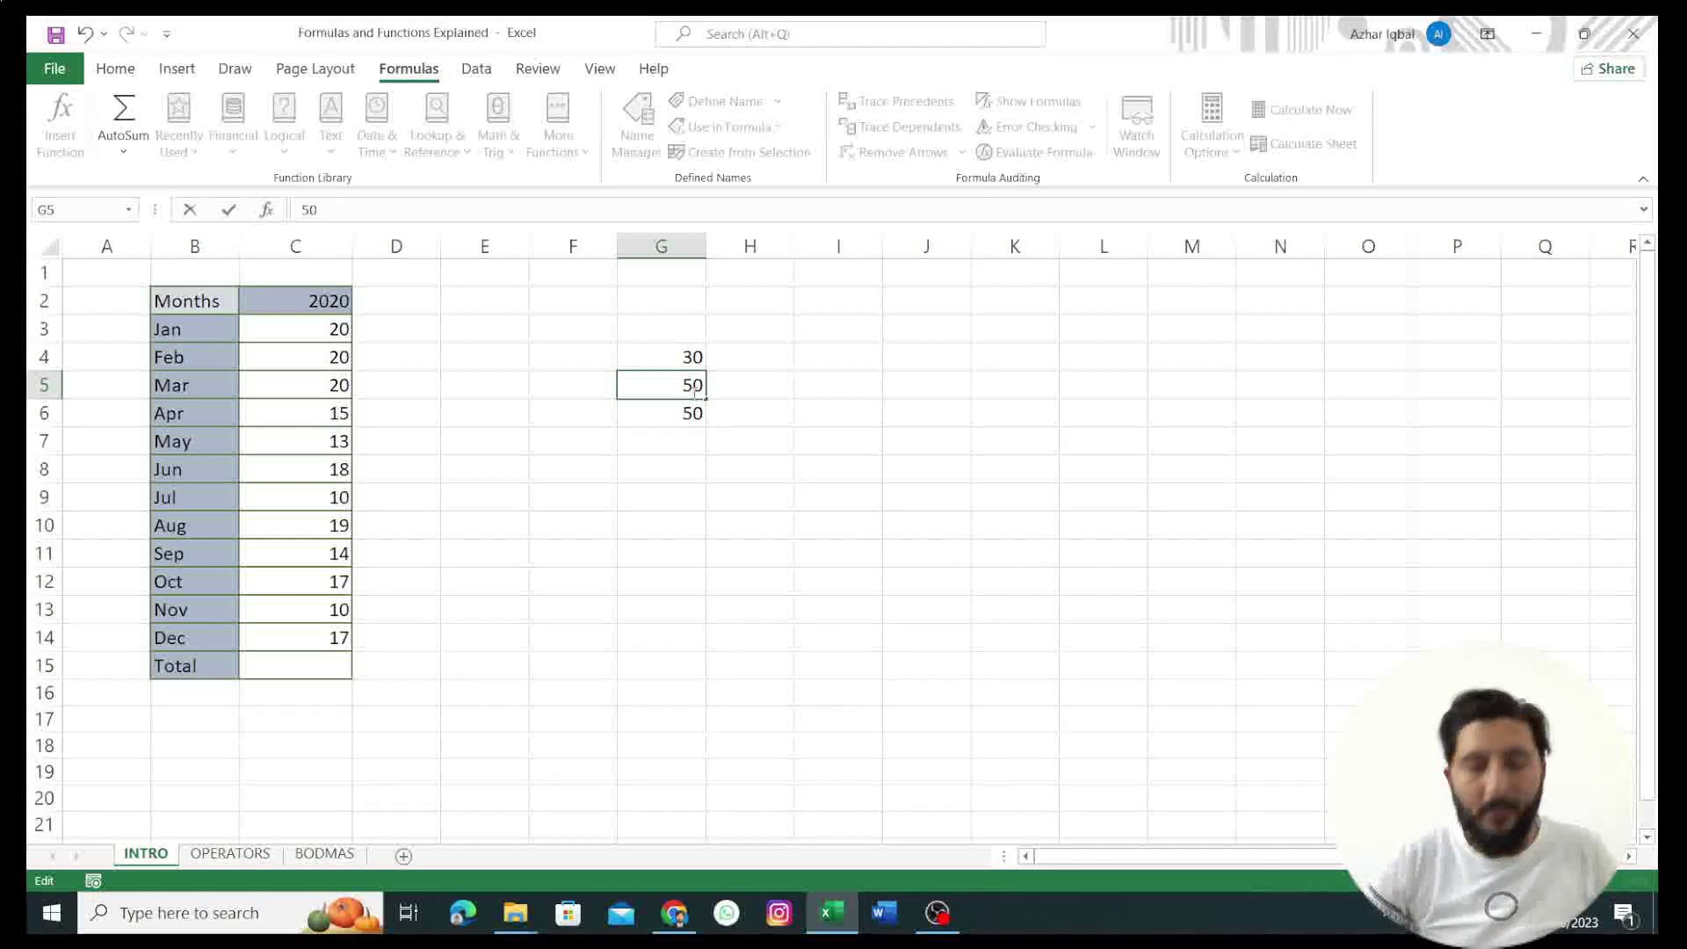
{"action": "key", "text": "Return"}
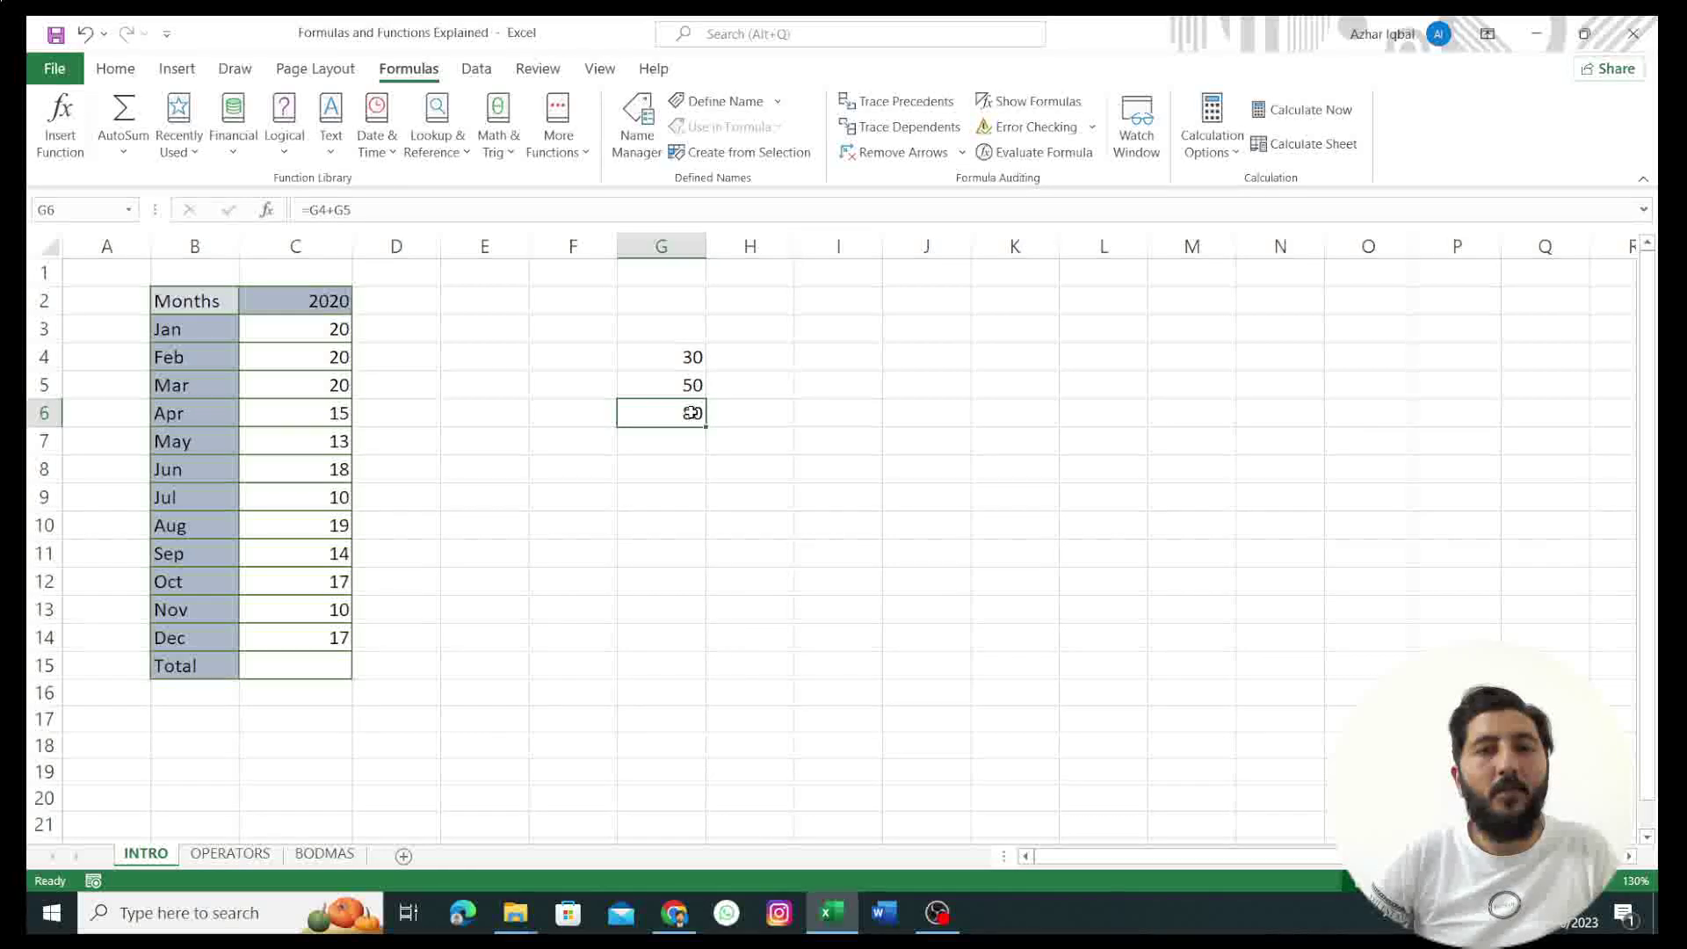
{"action": "double_click", "coordinate": [663, 422]}
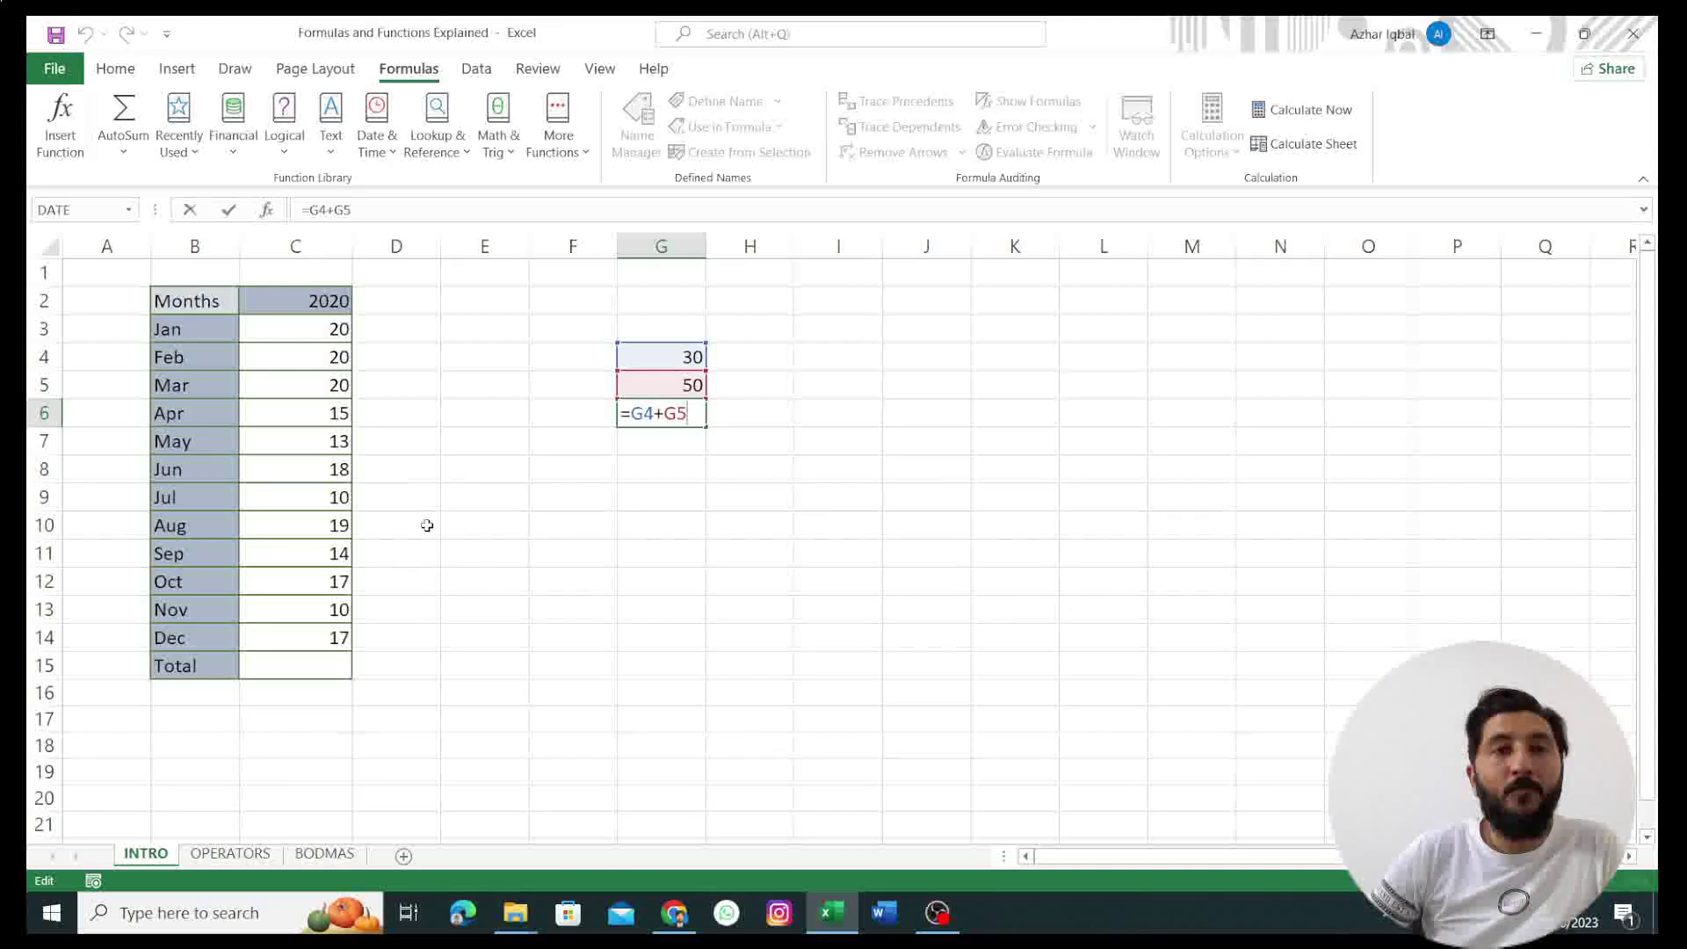
{"action": "left_click", "coordinate": [280, 670]}
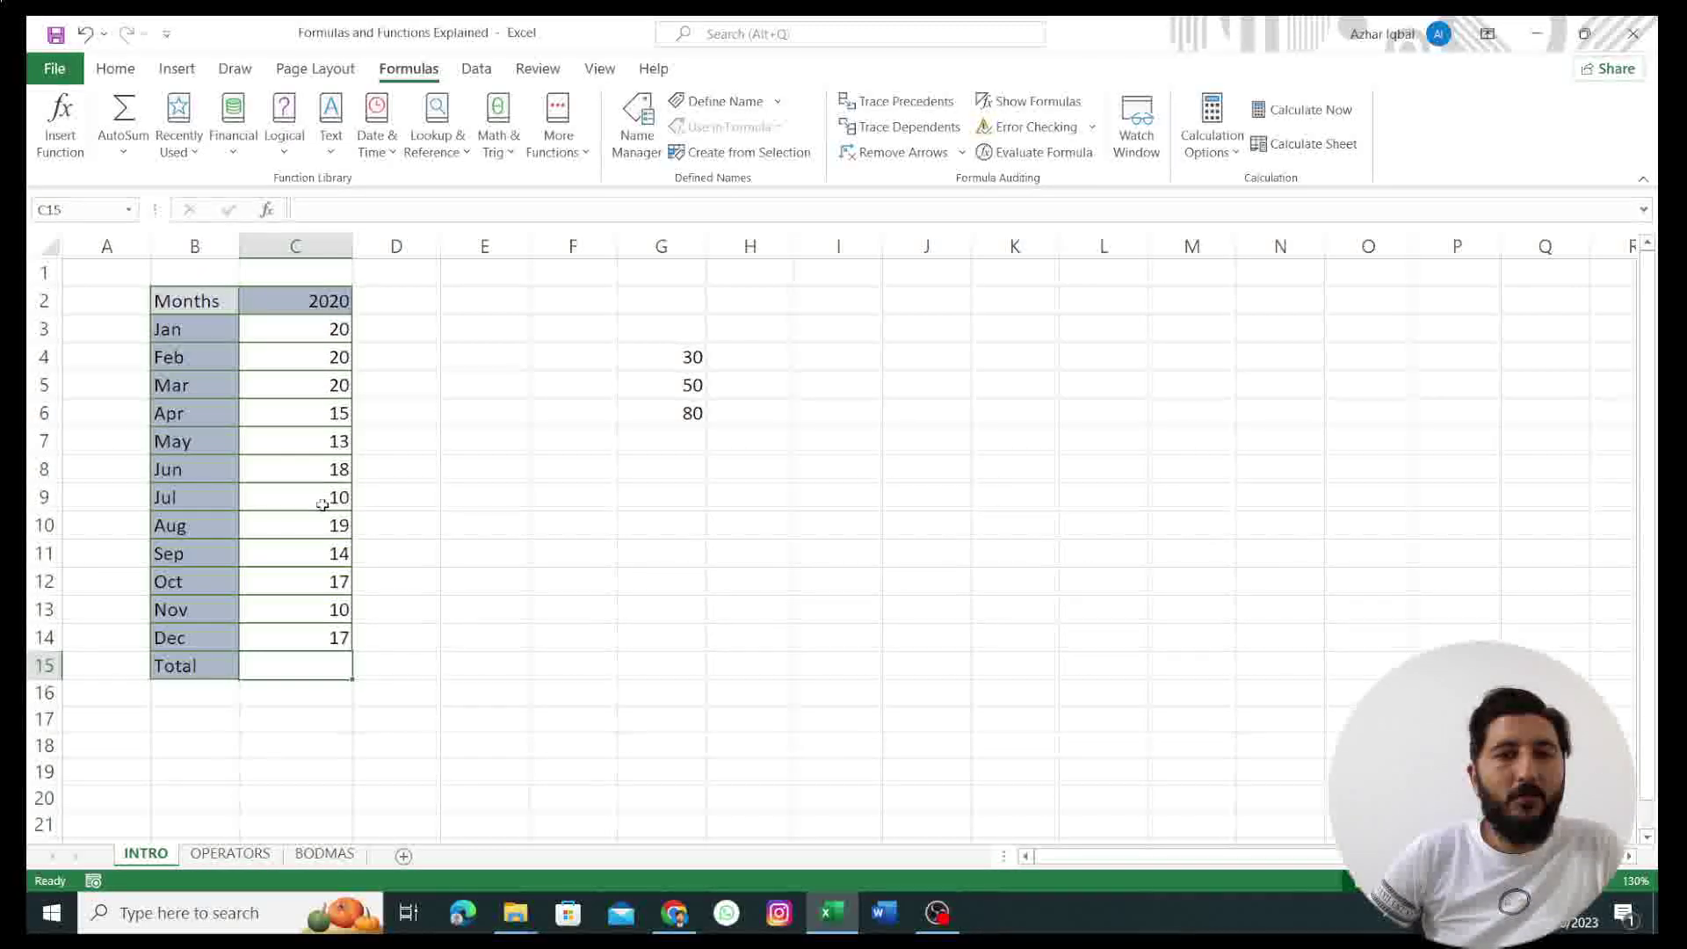
Step: Build =C3+C4+C5+C6 in Total cell C15 by picking the Jan–Apr value cells
{"action": "double_click", "coordinate": [279, 668]}
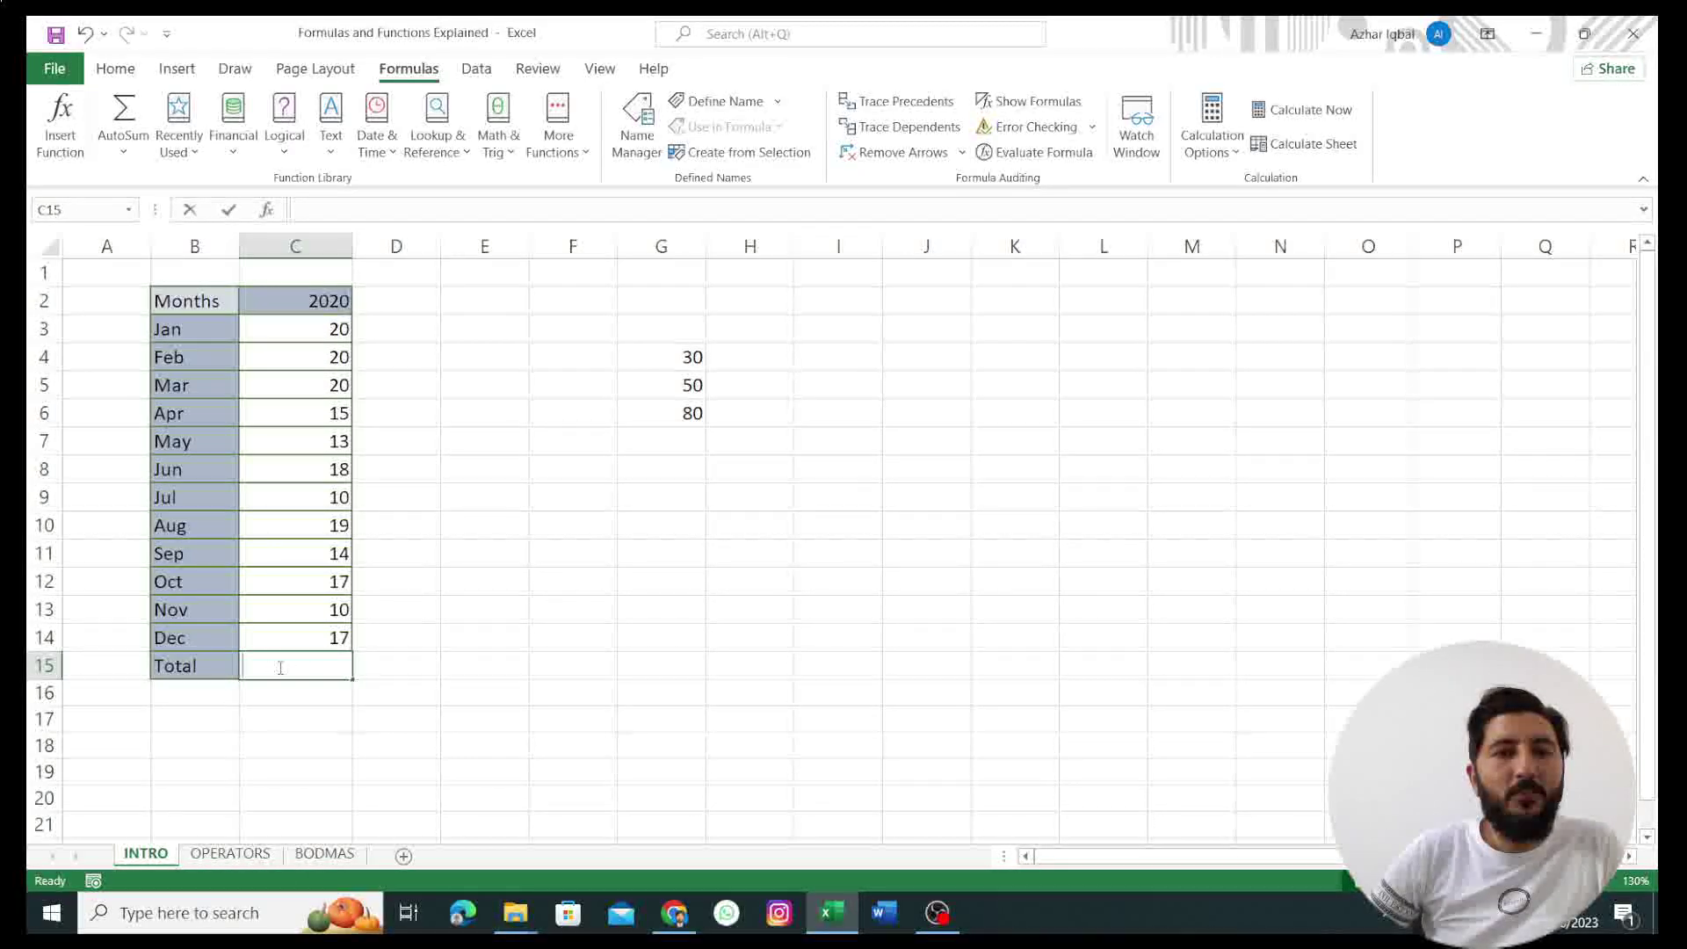
{"action": "left_click", "coordinate": [310, 333]}
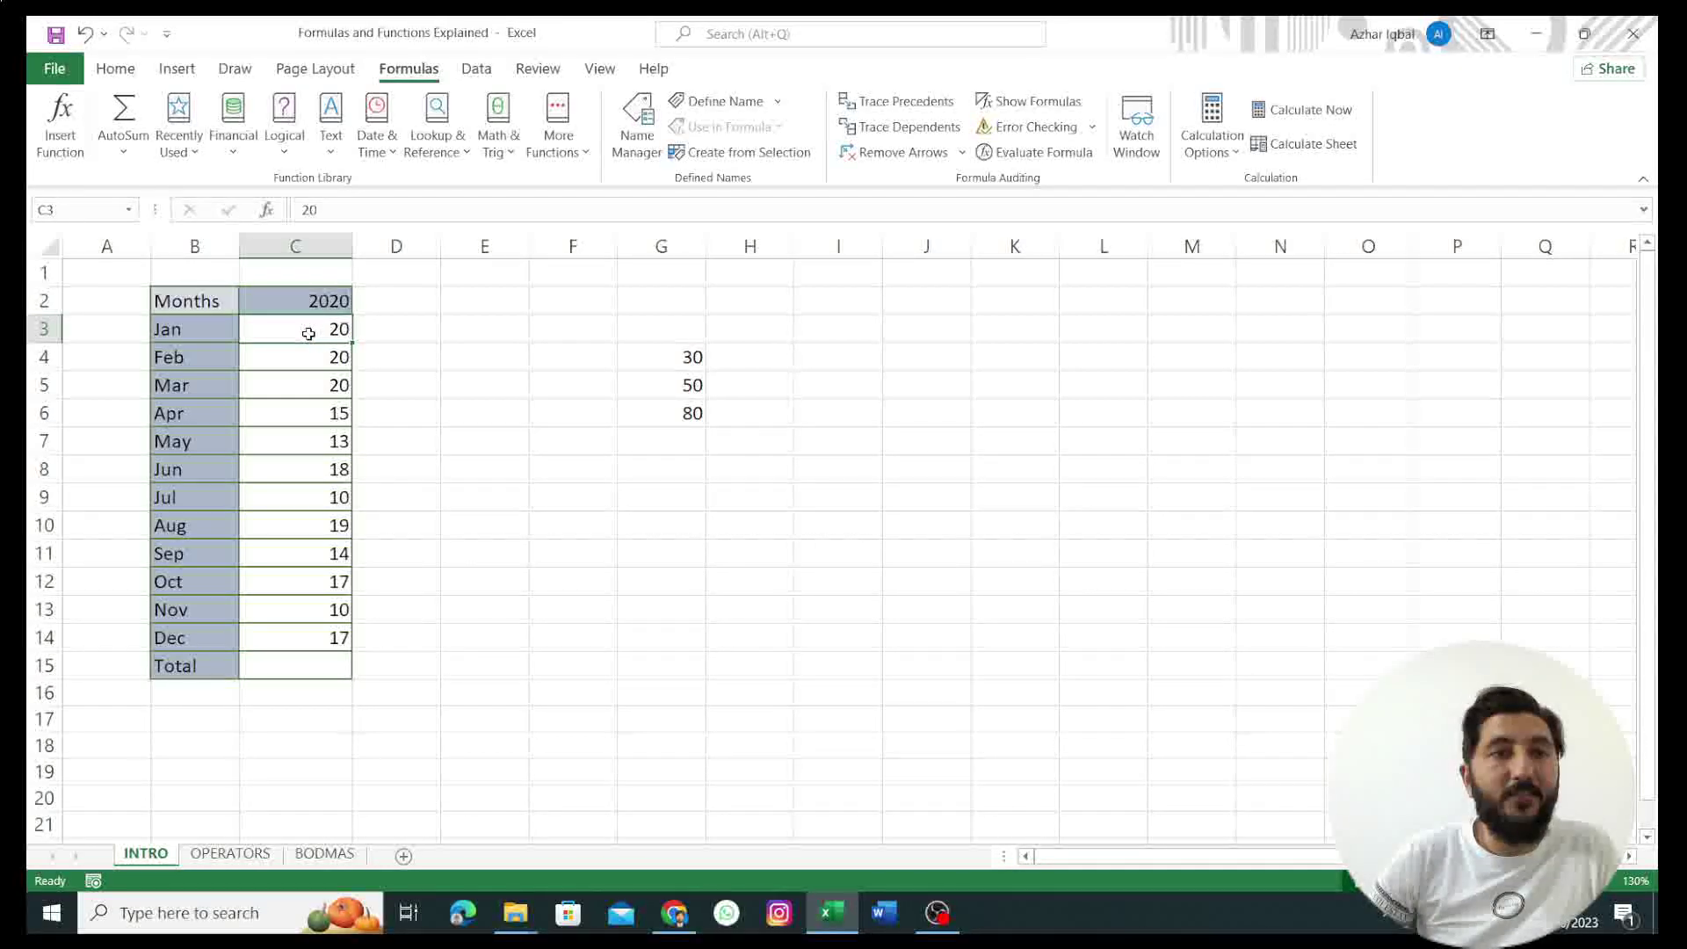
{"action": "left_click", "coordinate": [268, 667]}
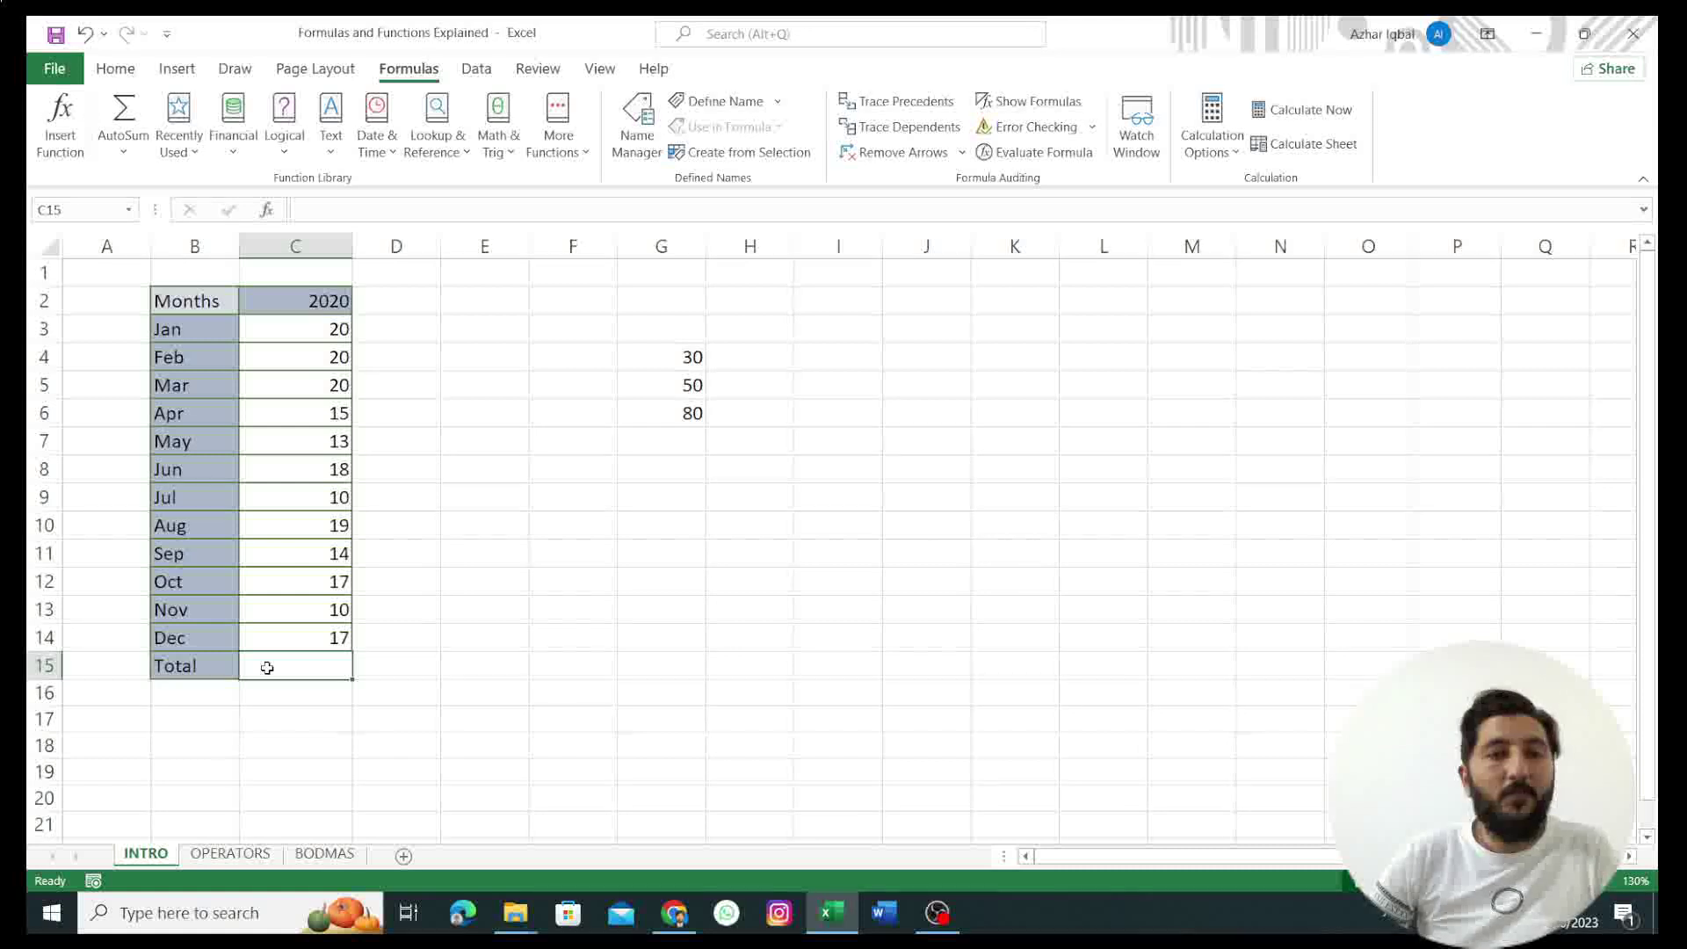
{"action": "type", "text": "="}
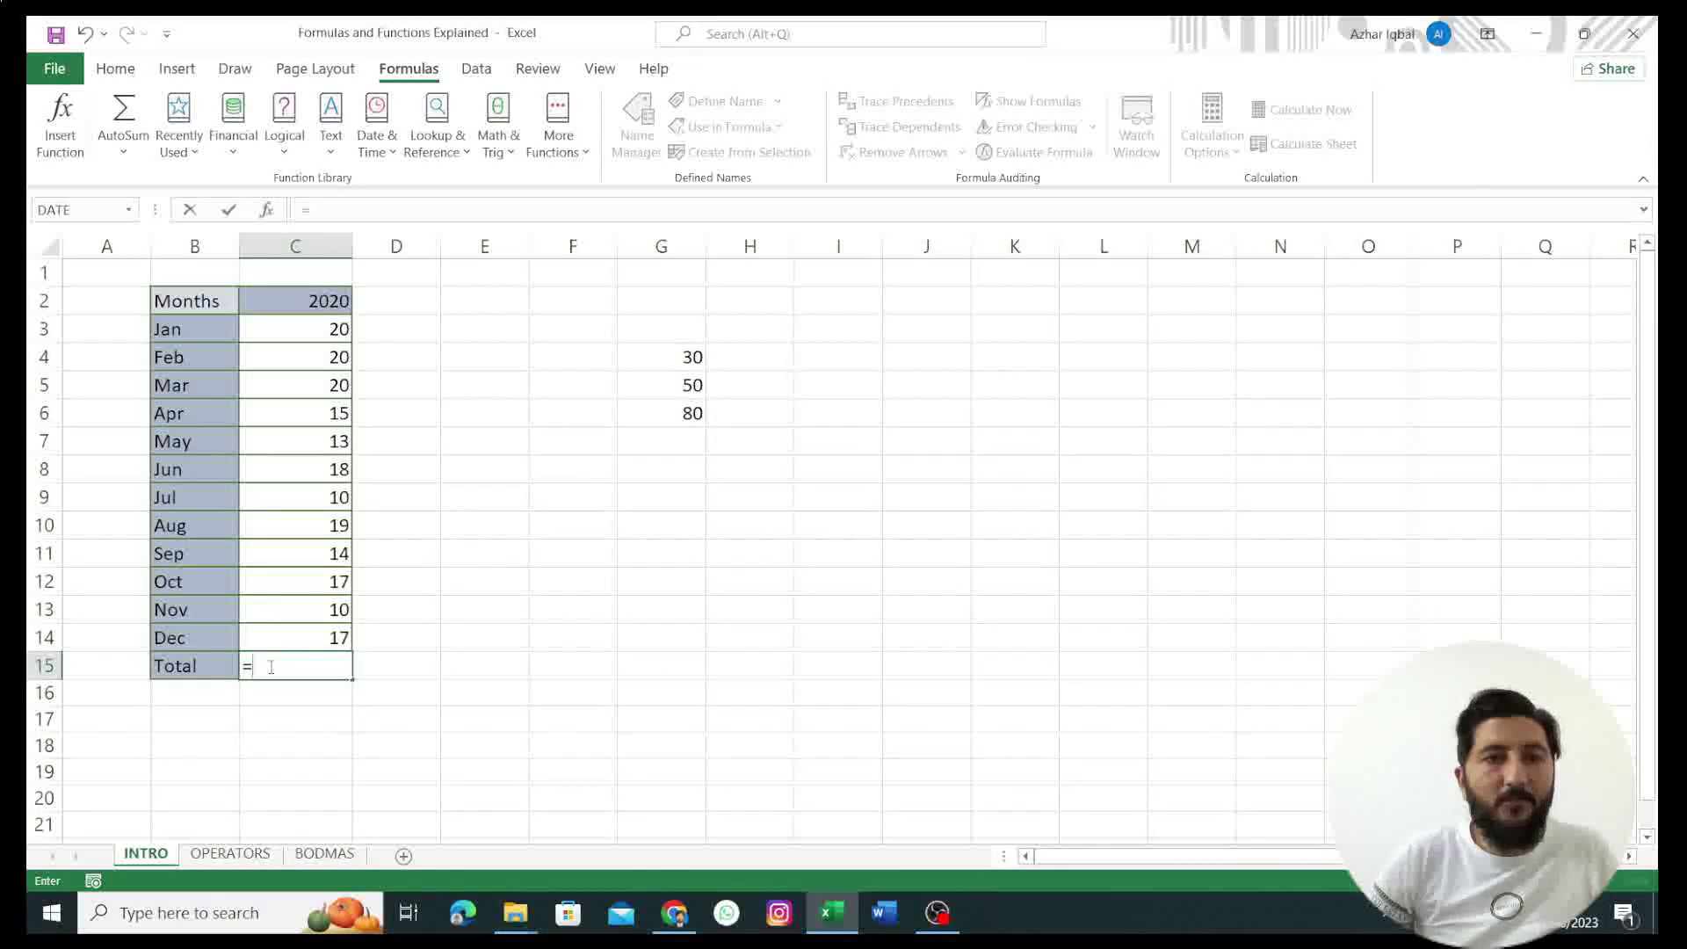
{"action": "left_click", "coordinate": [311, 334]}
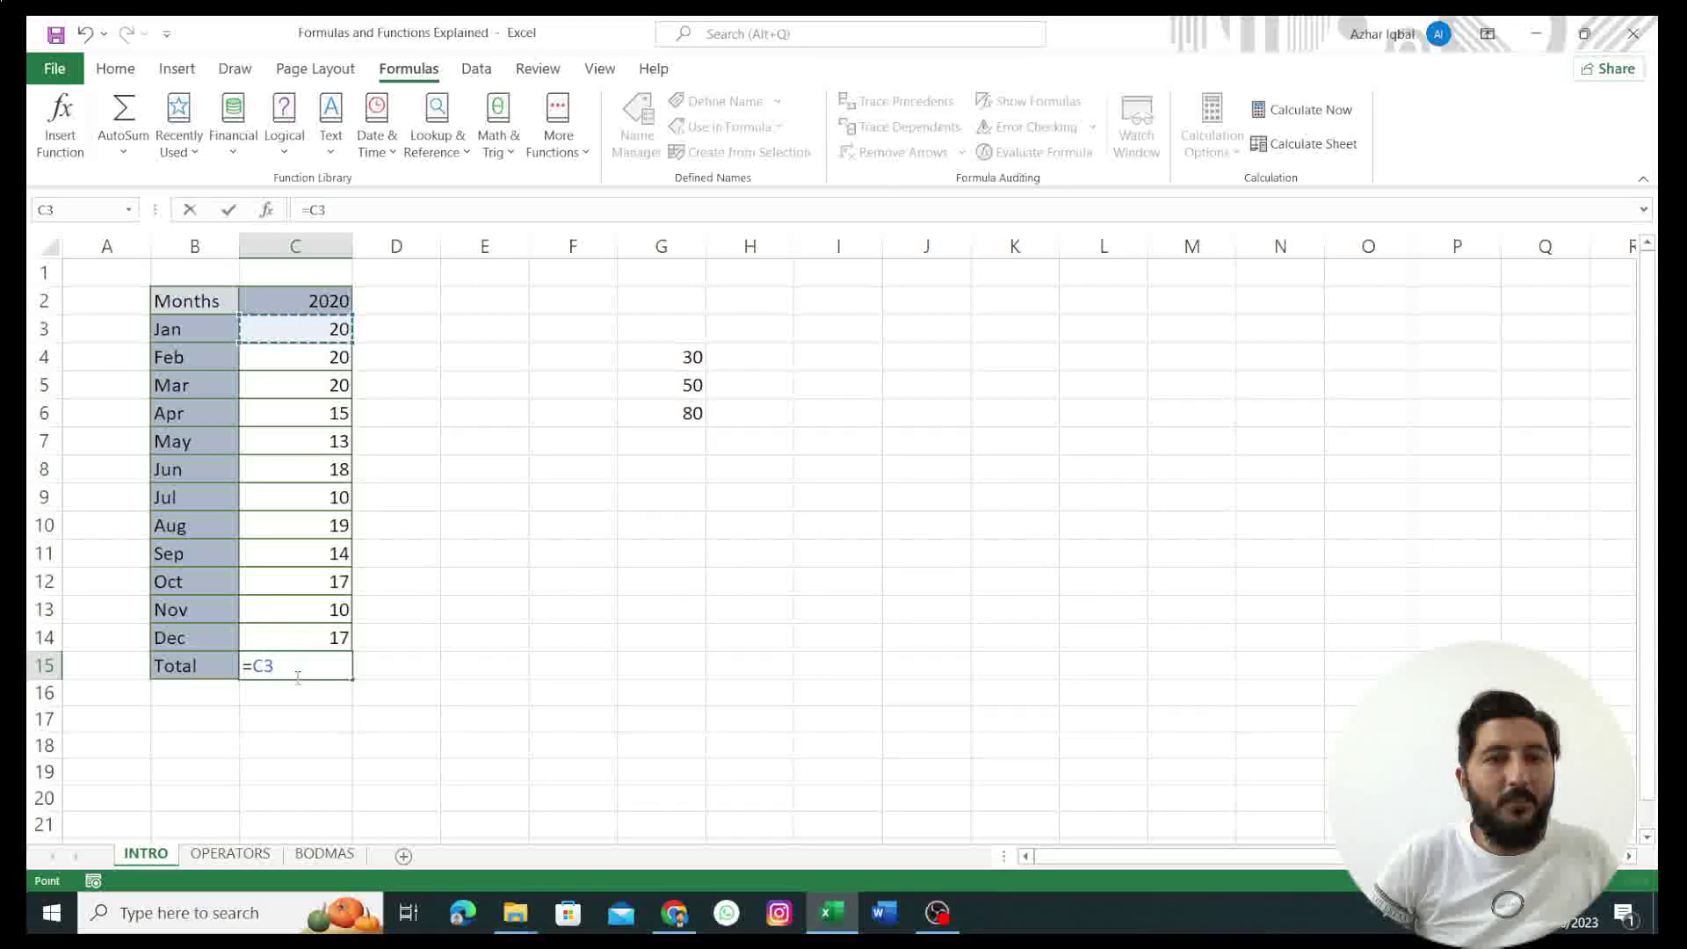
{"action": "type", "text": "+"}
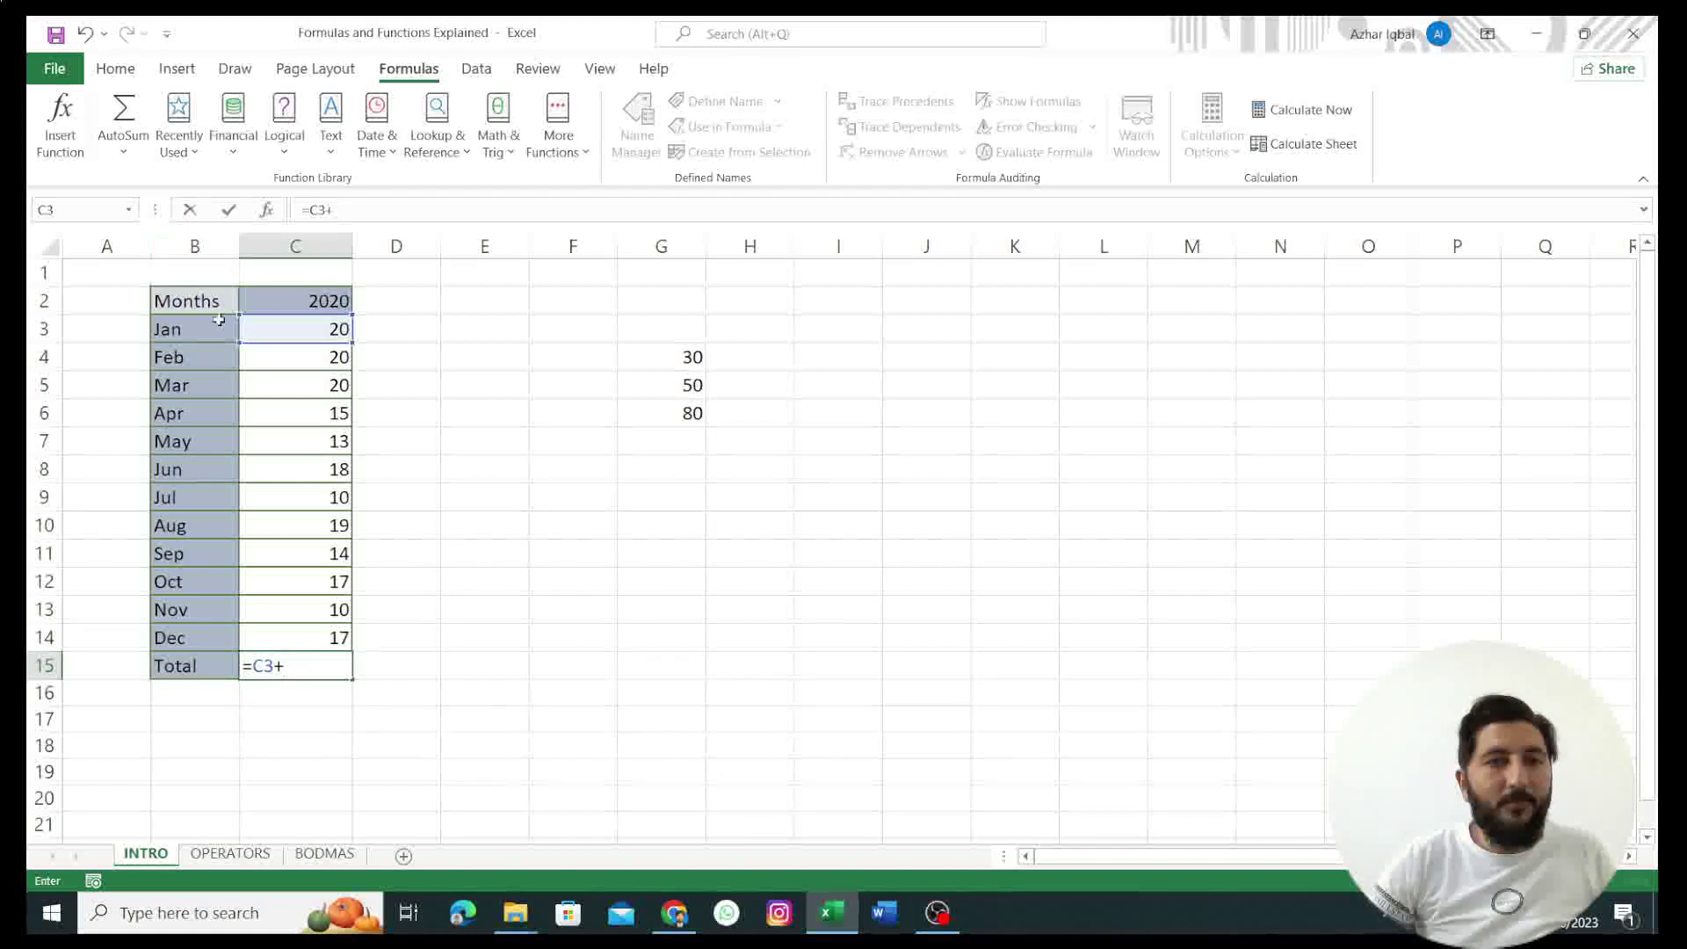
{"action": "left_click", "coordinate": [297, 359]}
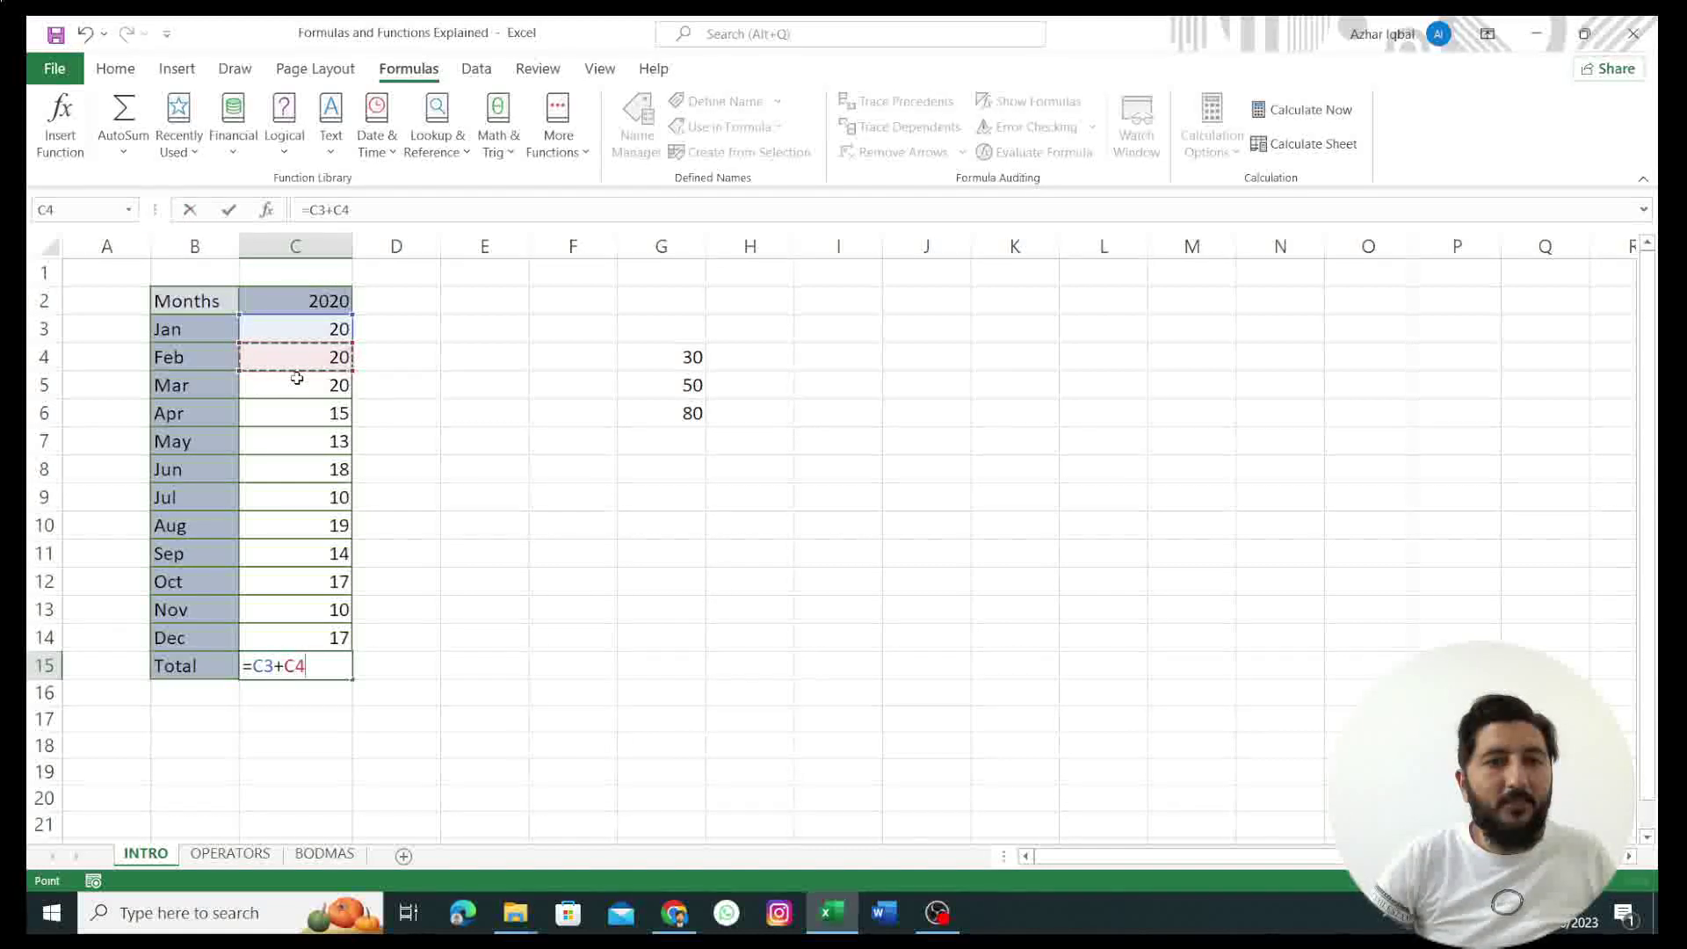
{"action": "left_click", "coordinate": [313, 669]}
{"action": "type", "text": "+"}
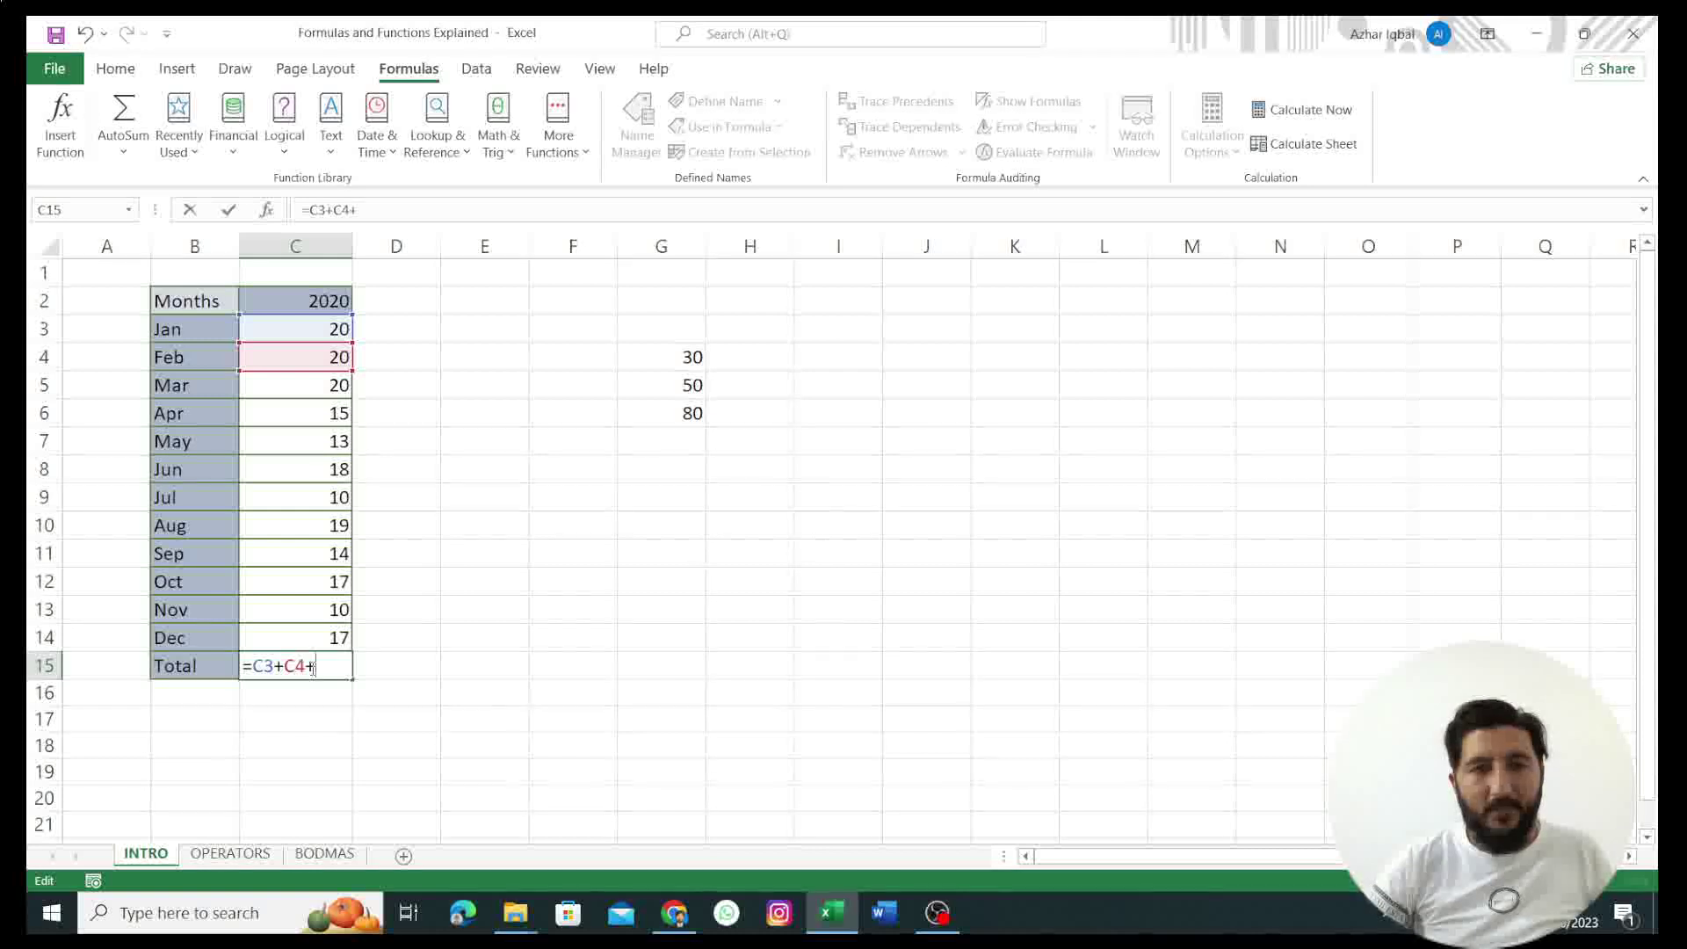
{"action": "left_click", "coordinate": [302, 389]}
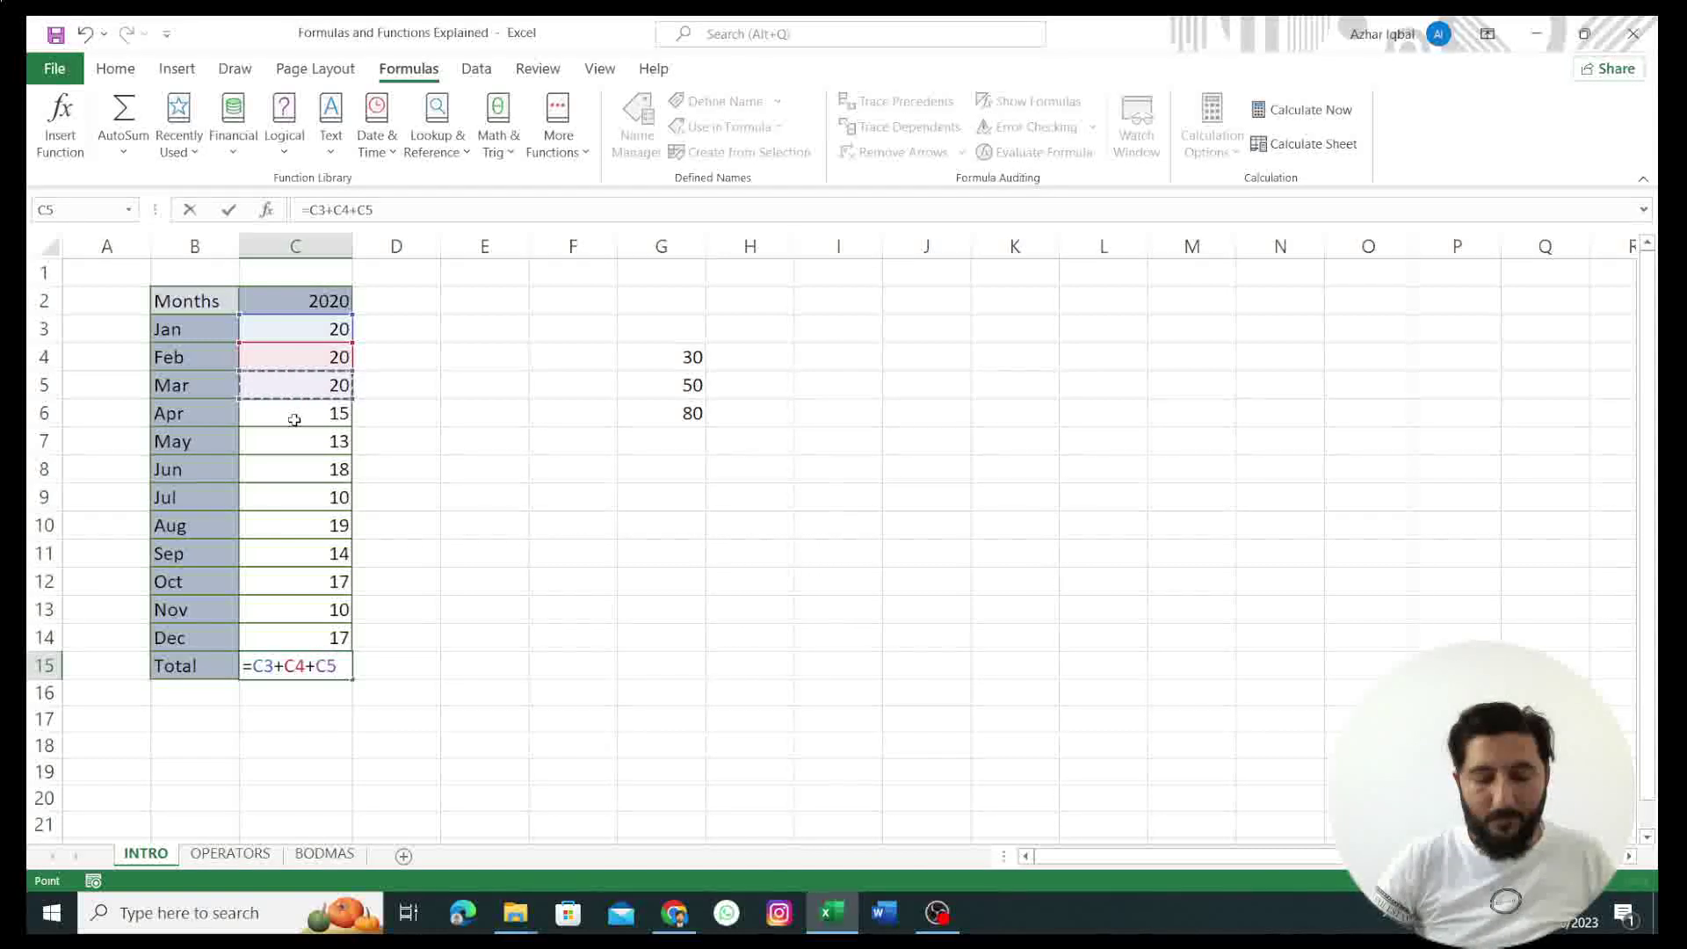
{"action": "type", "text": "+"}
{"action": "left_click", "coordinate": [294, 420]}
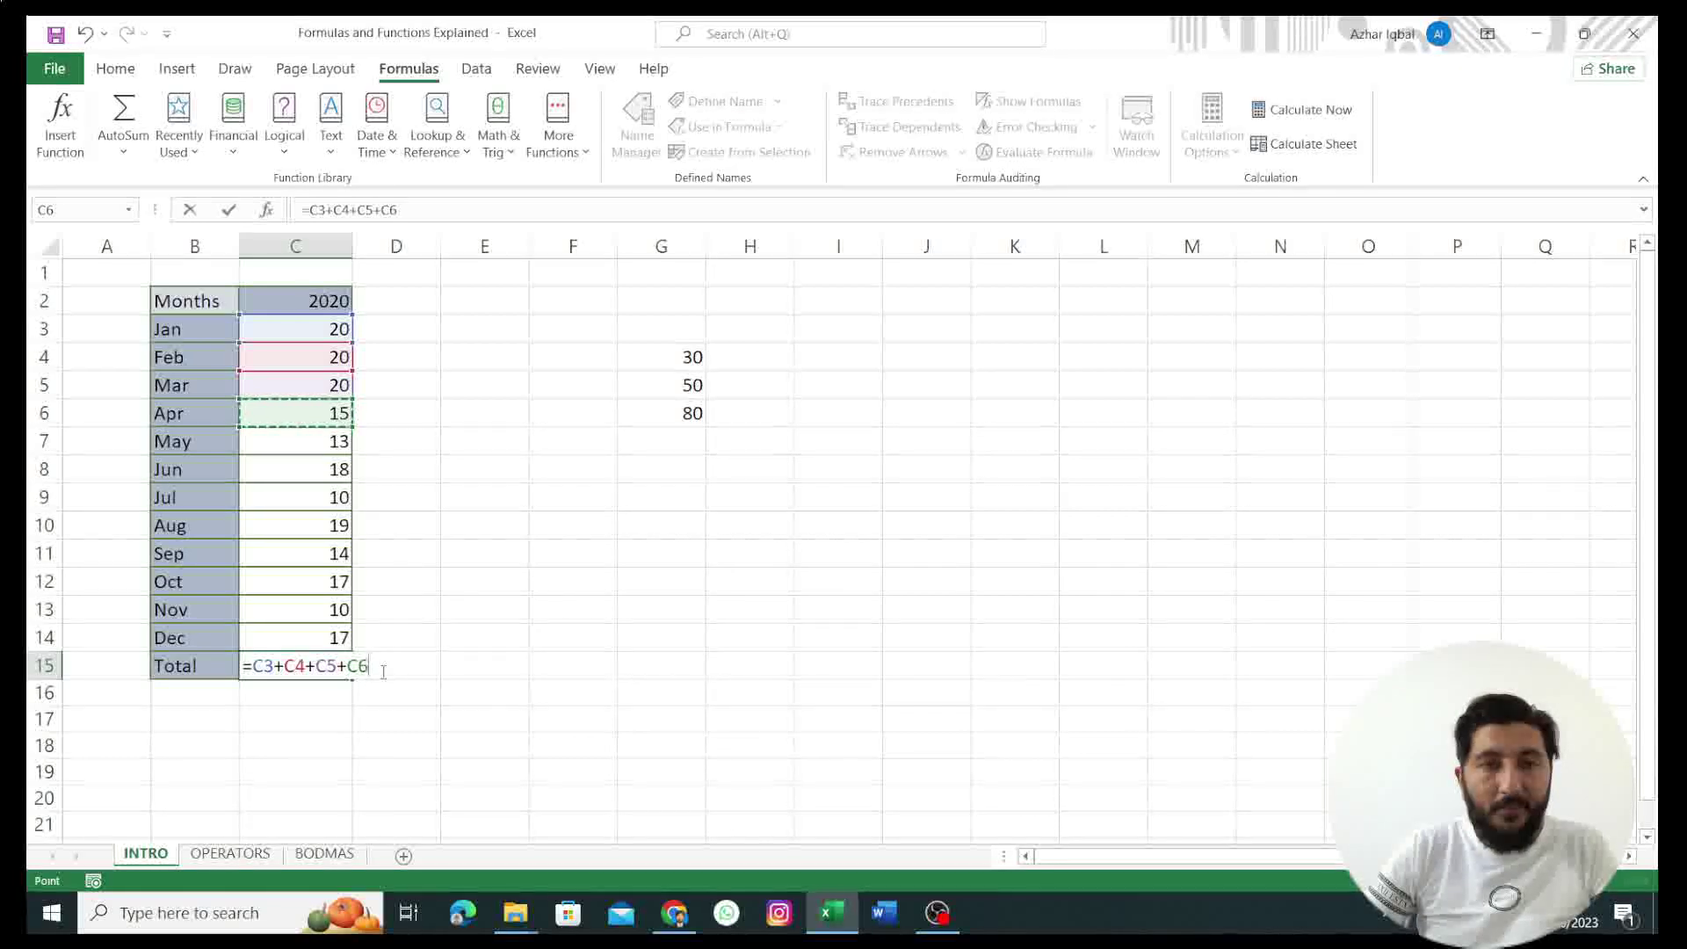
Step: Replace C15's long addition with =SUM(C3:C14), giving the yearly Total of 193
{"action": "key", "text": "BackSpace"}
{"action": "key", "text": "BackSpace"}
{"action": "key", "text": "BackSpace"}
{"action": "key", "text": "BackSpace"}
{"action": "key", "text": "BackSpace"}
{"action": "key", "text": "BackSpace"}
{"action": "key", "text": "BackSpace"}
{"action": "key", "text": "BackSpace"}
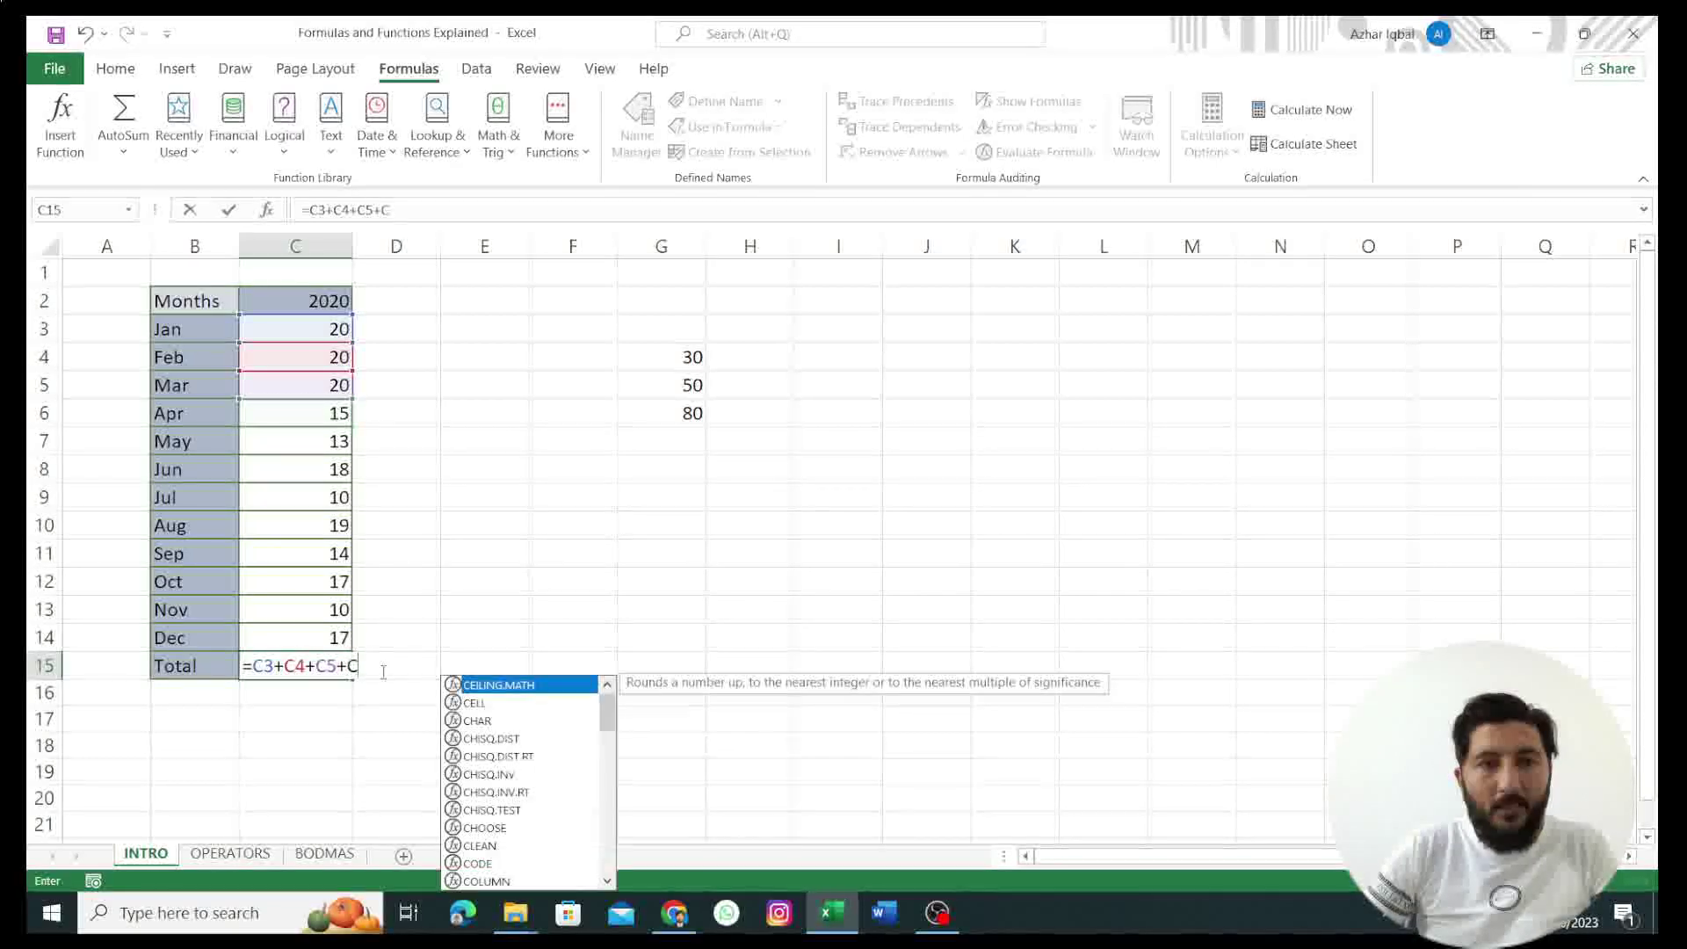
{"action": "key", "text": "BackSpace"}
{"action": "key", "text": "BackSpace"}
{"action": "key", "text": "BackSpace"}
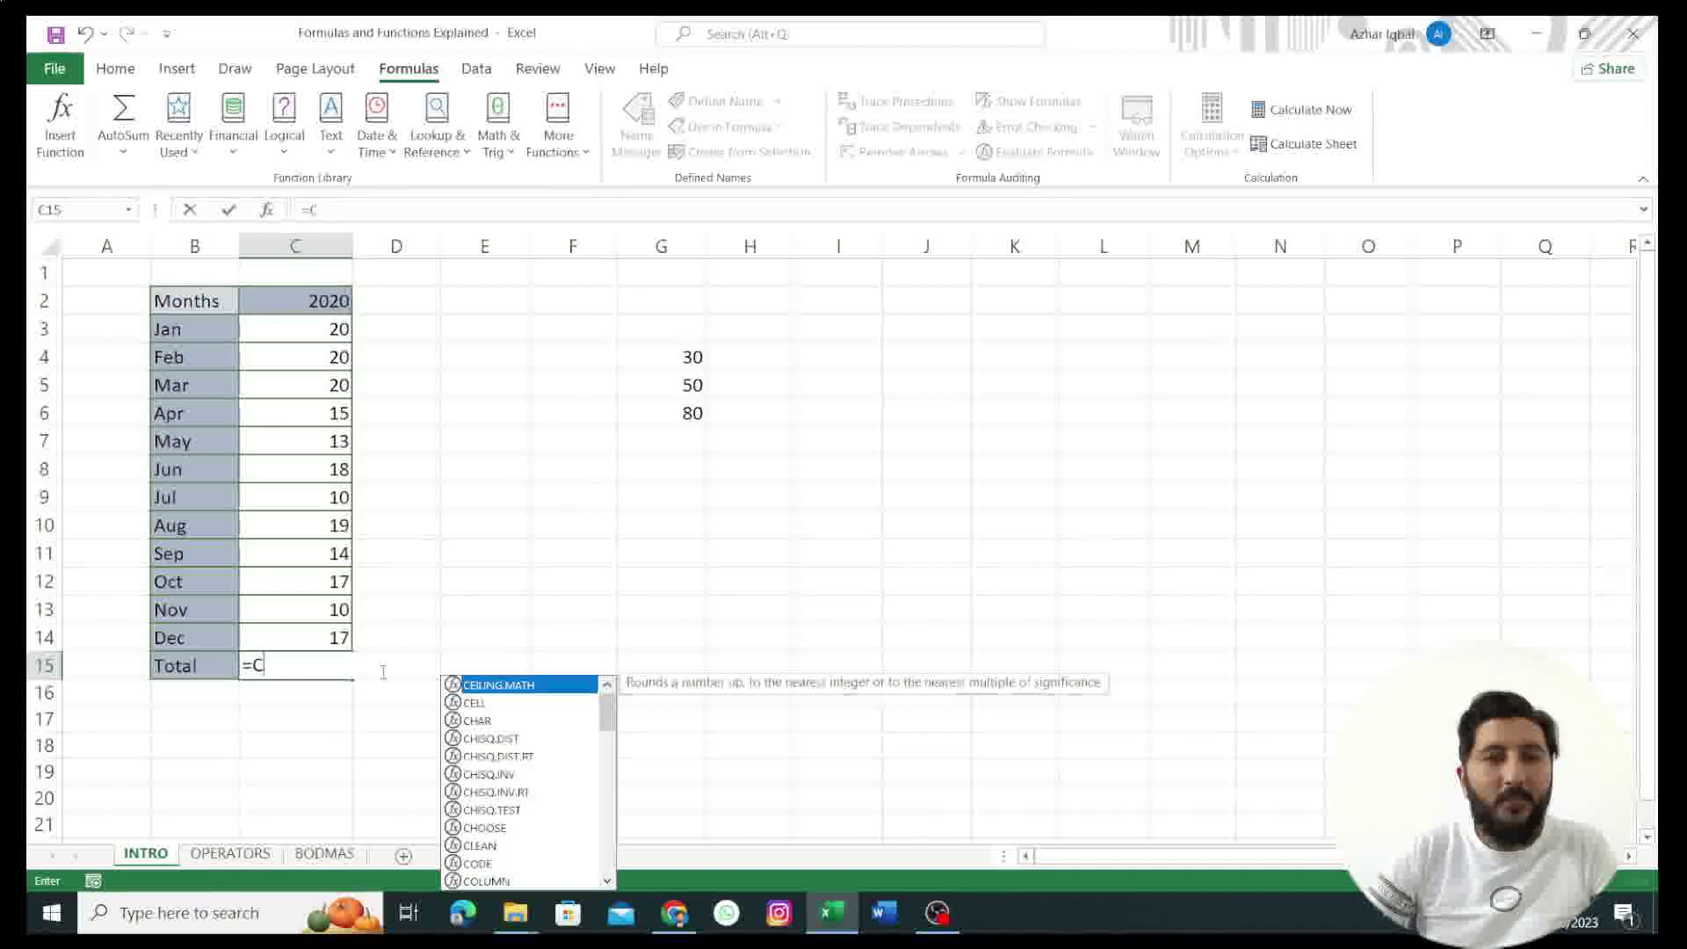
{"action": "type", "text": "SUM"}
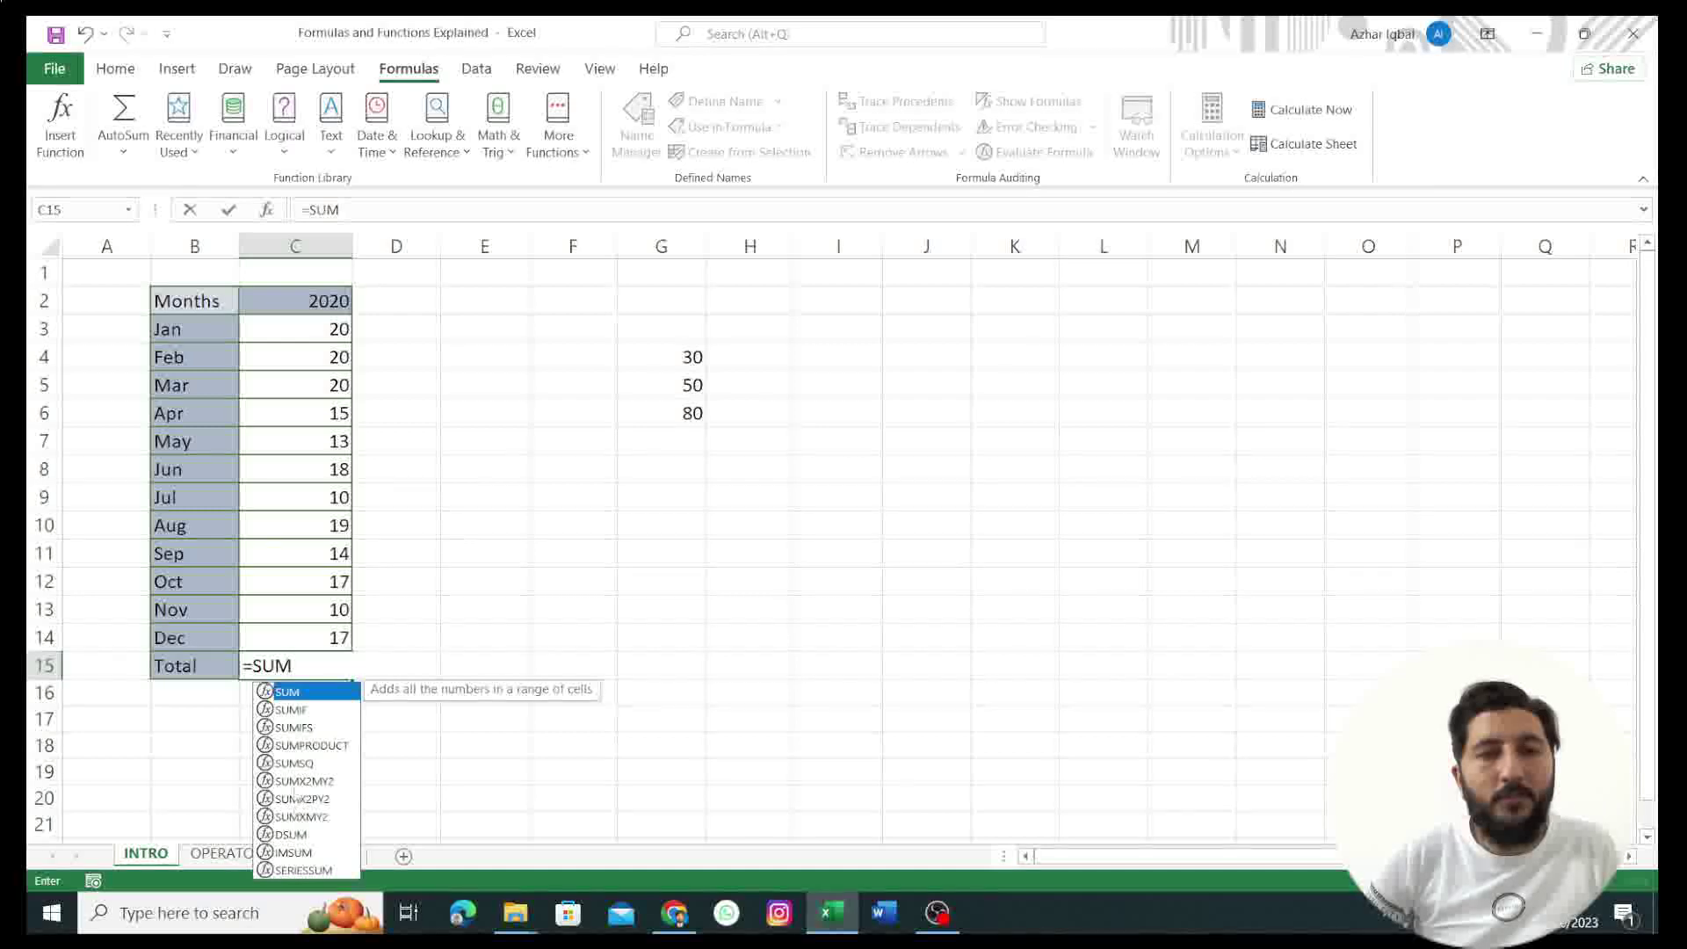
{"action": "left_click", "coordinate": [297, 669]}
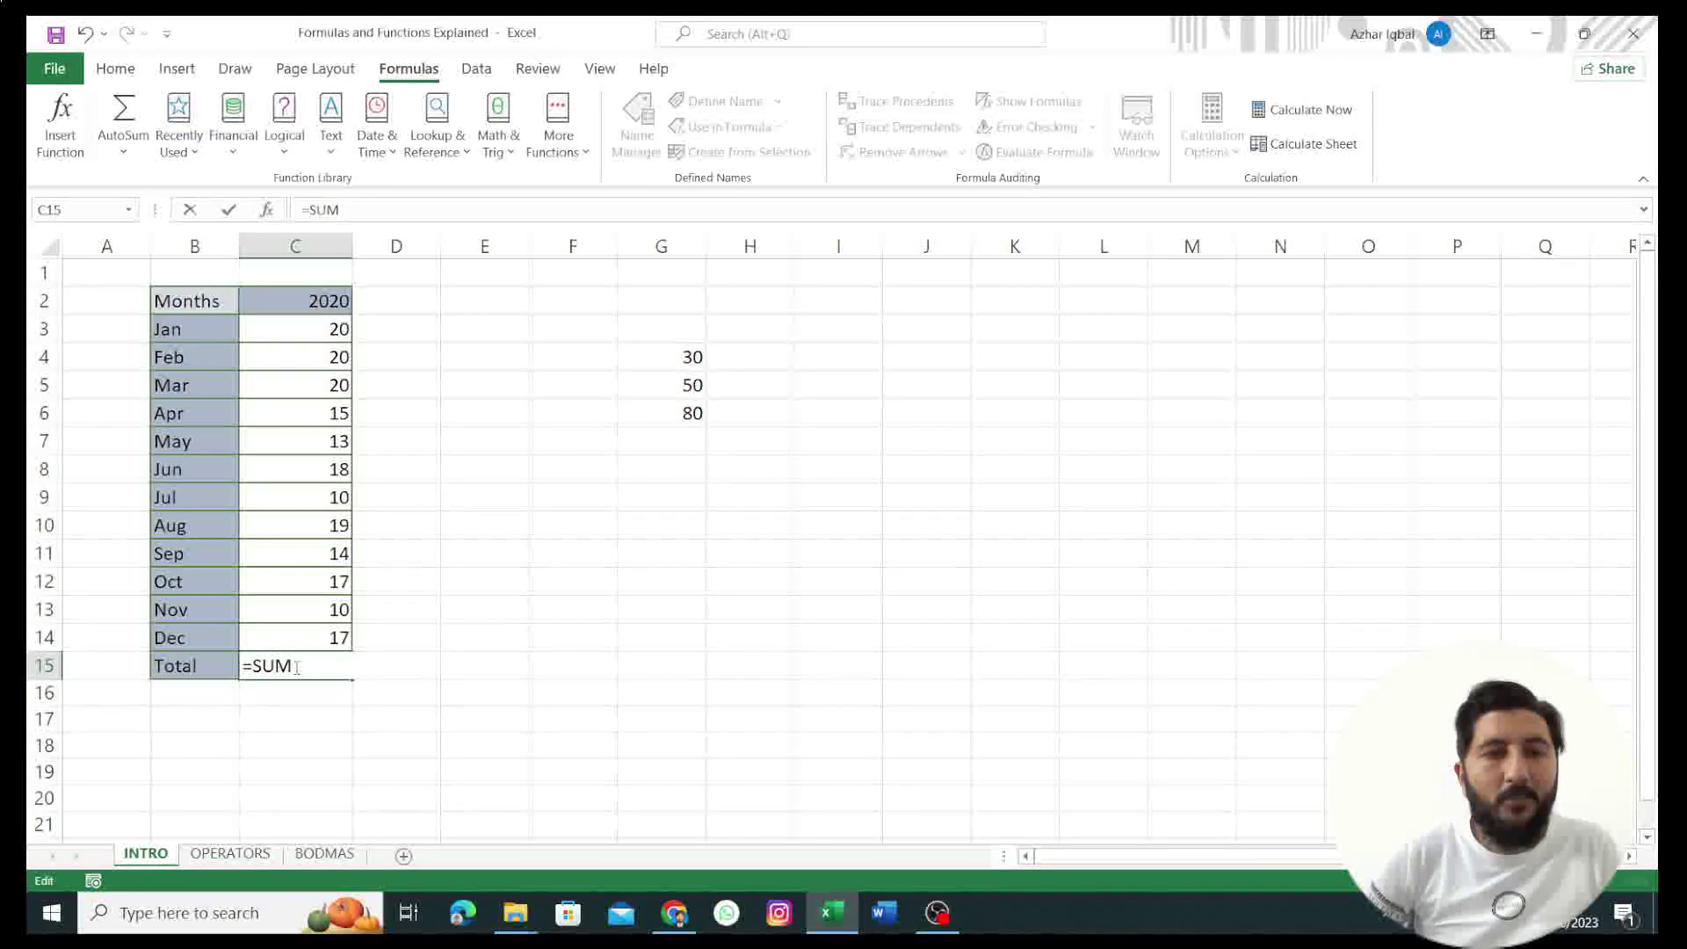
{"action": "type", "text": "("}
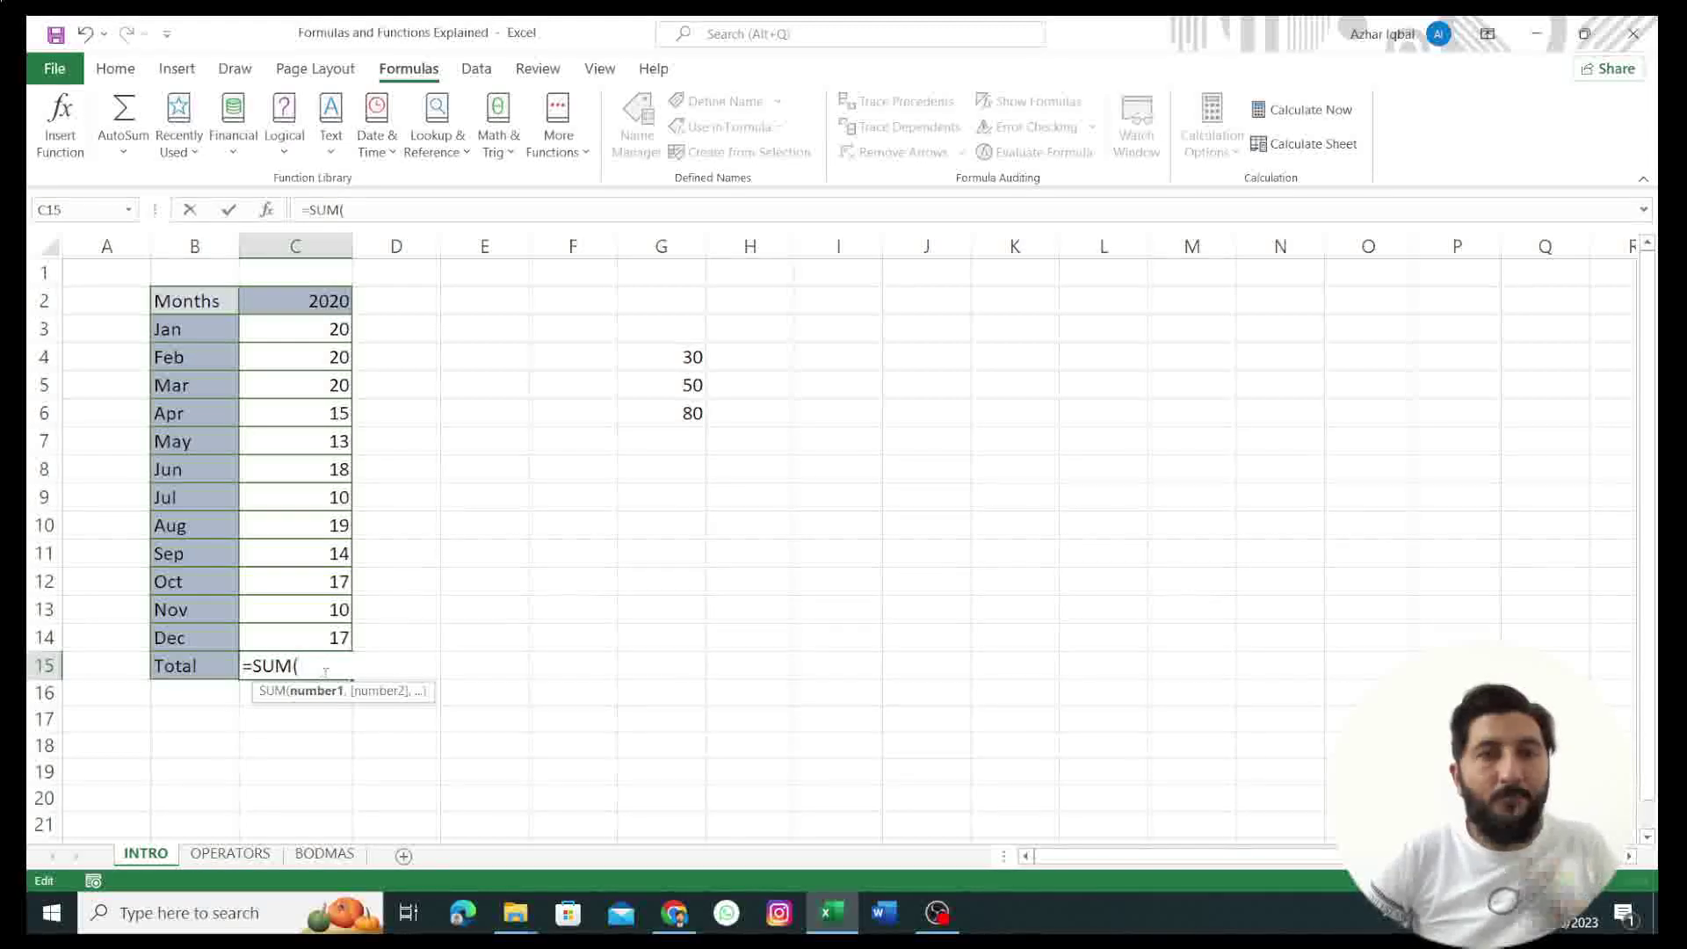
{"action": "left_click", "coordinate": [311, 336]}
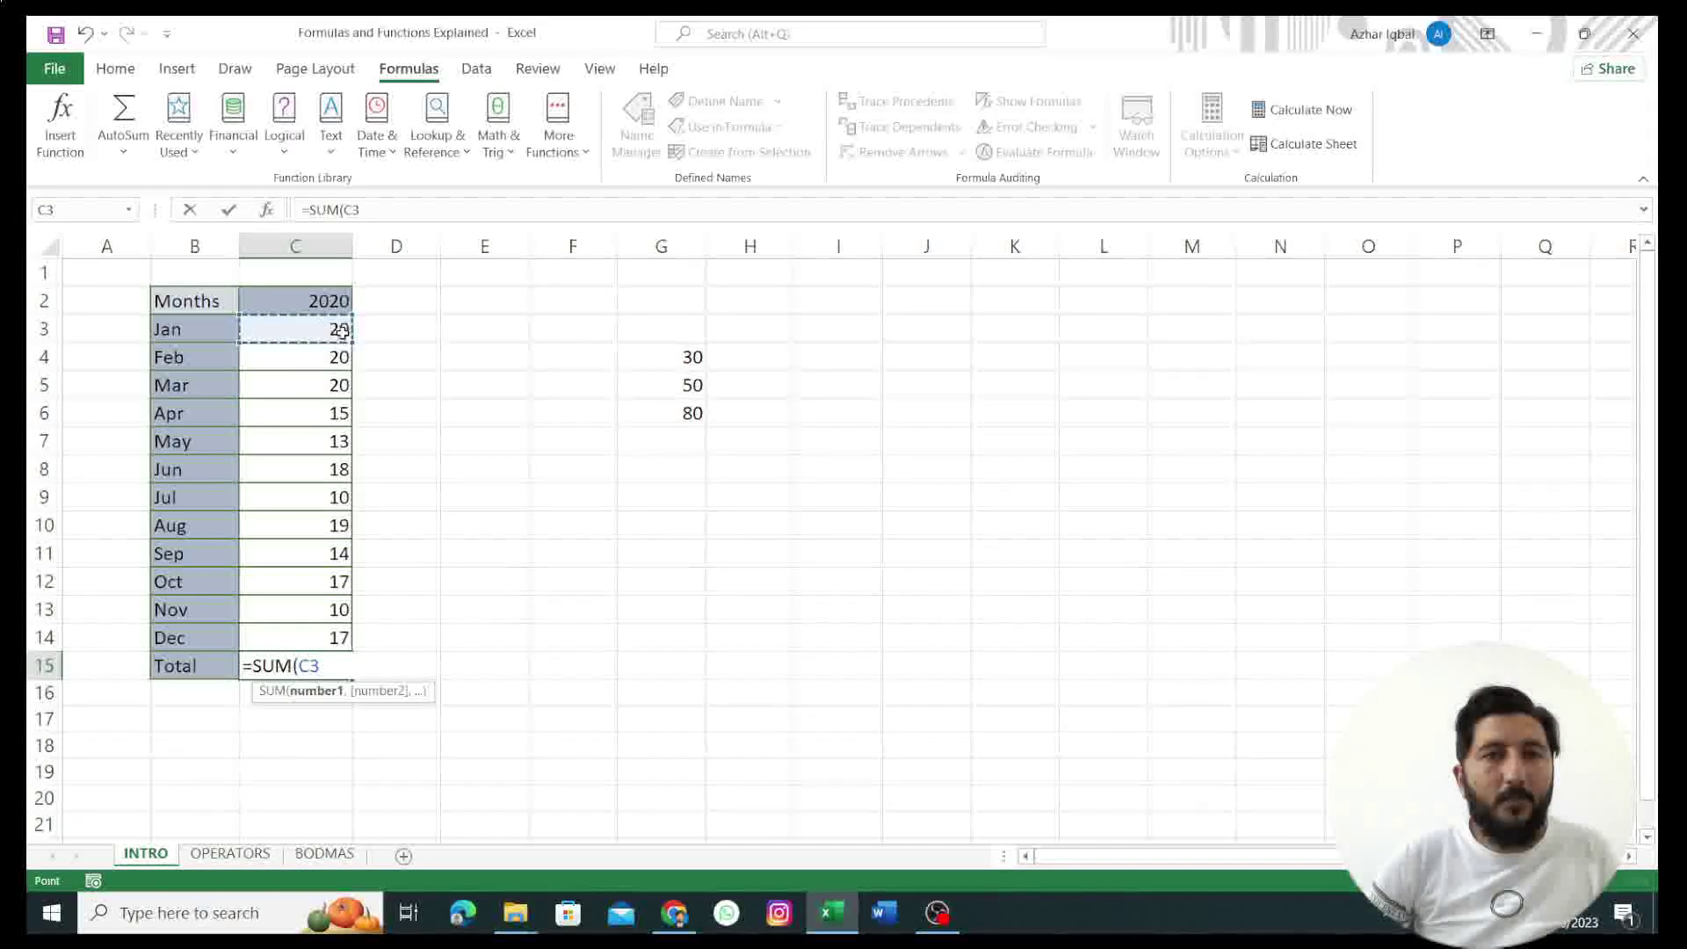
{"action": "left_click_drag", "start_coordinate": [342, 397], "coordinate": [343, 637]}
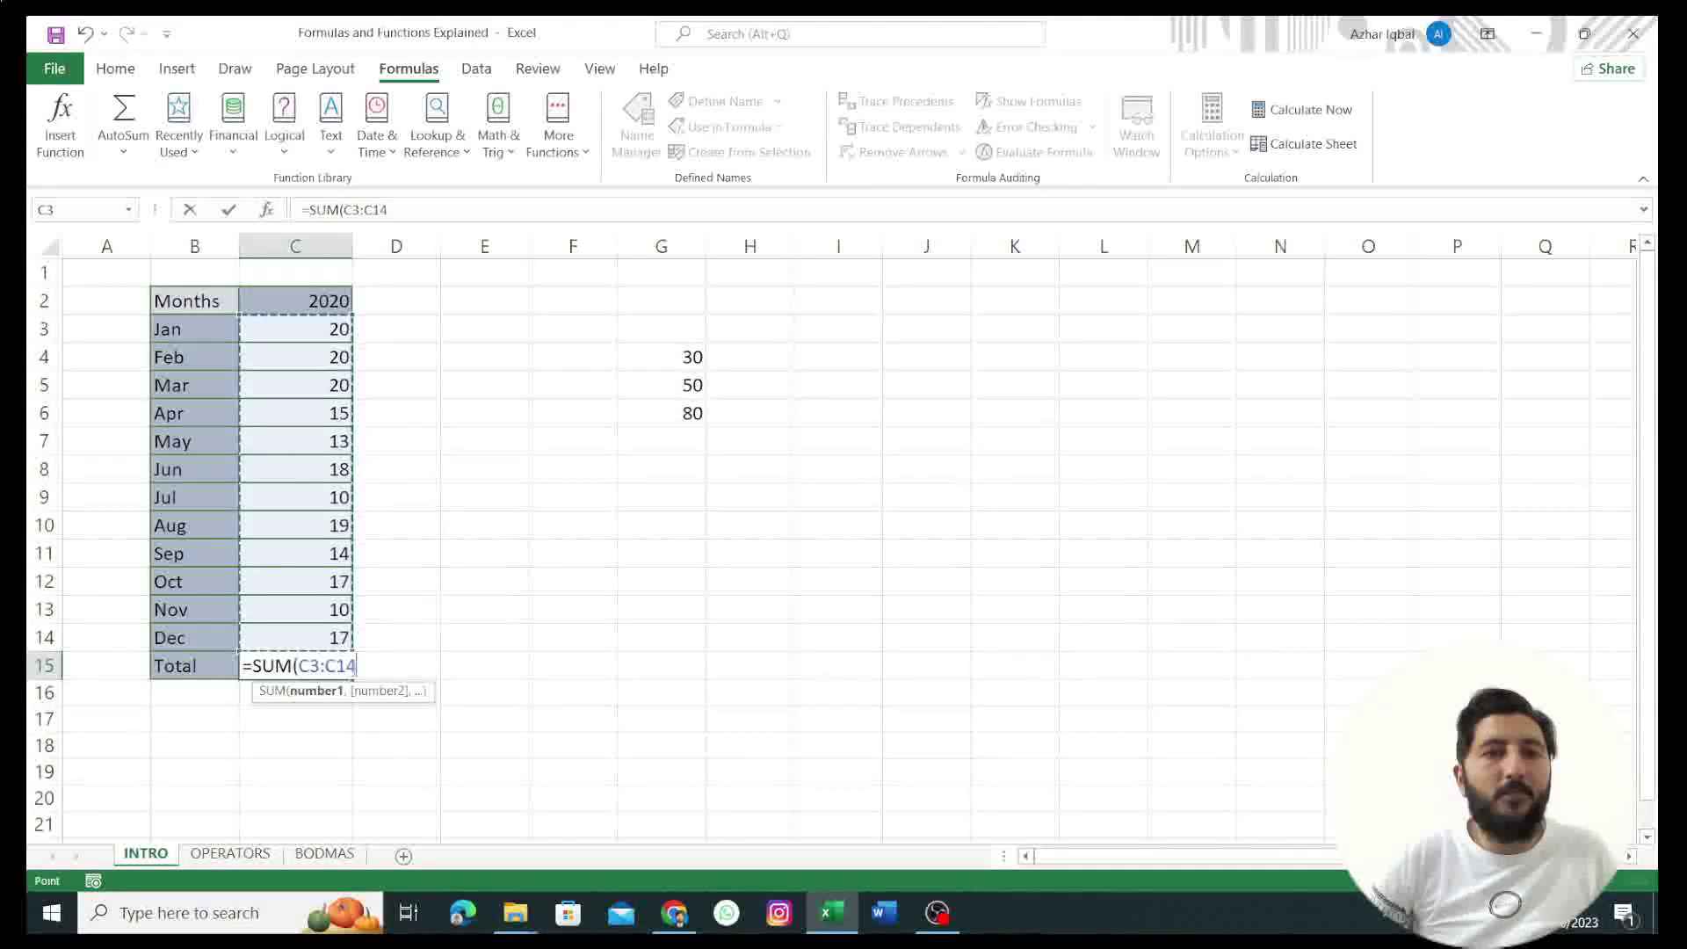
{"action": "type", "text": ")"}
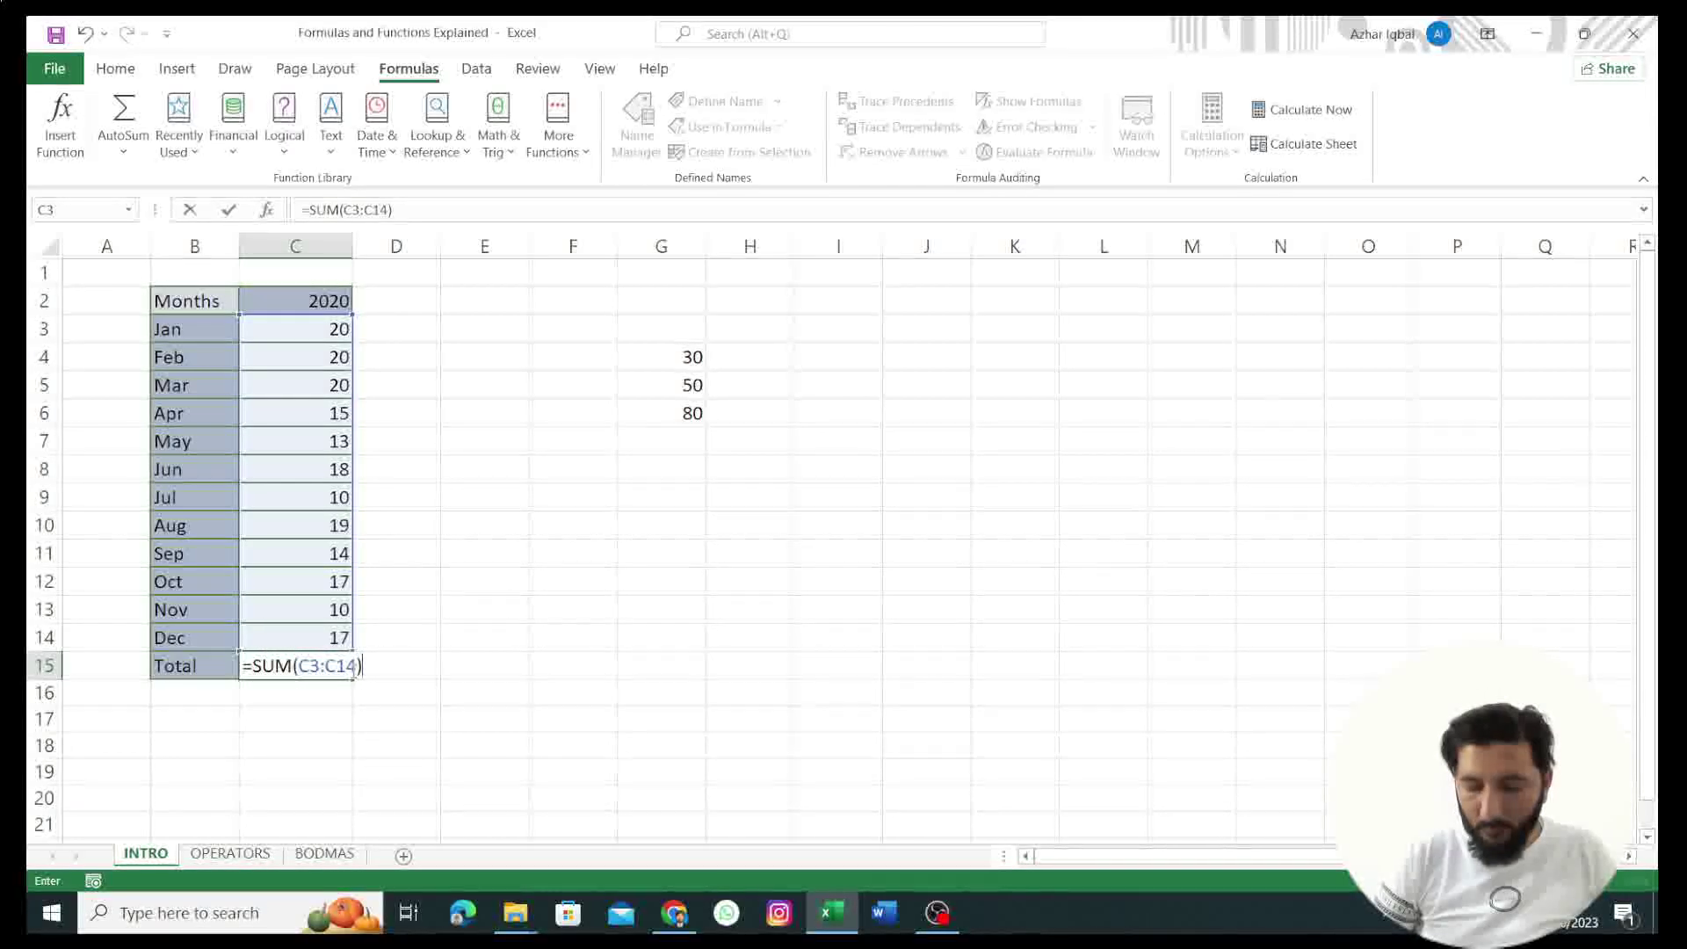
{"action": "key", "text": "Return"}
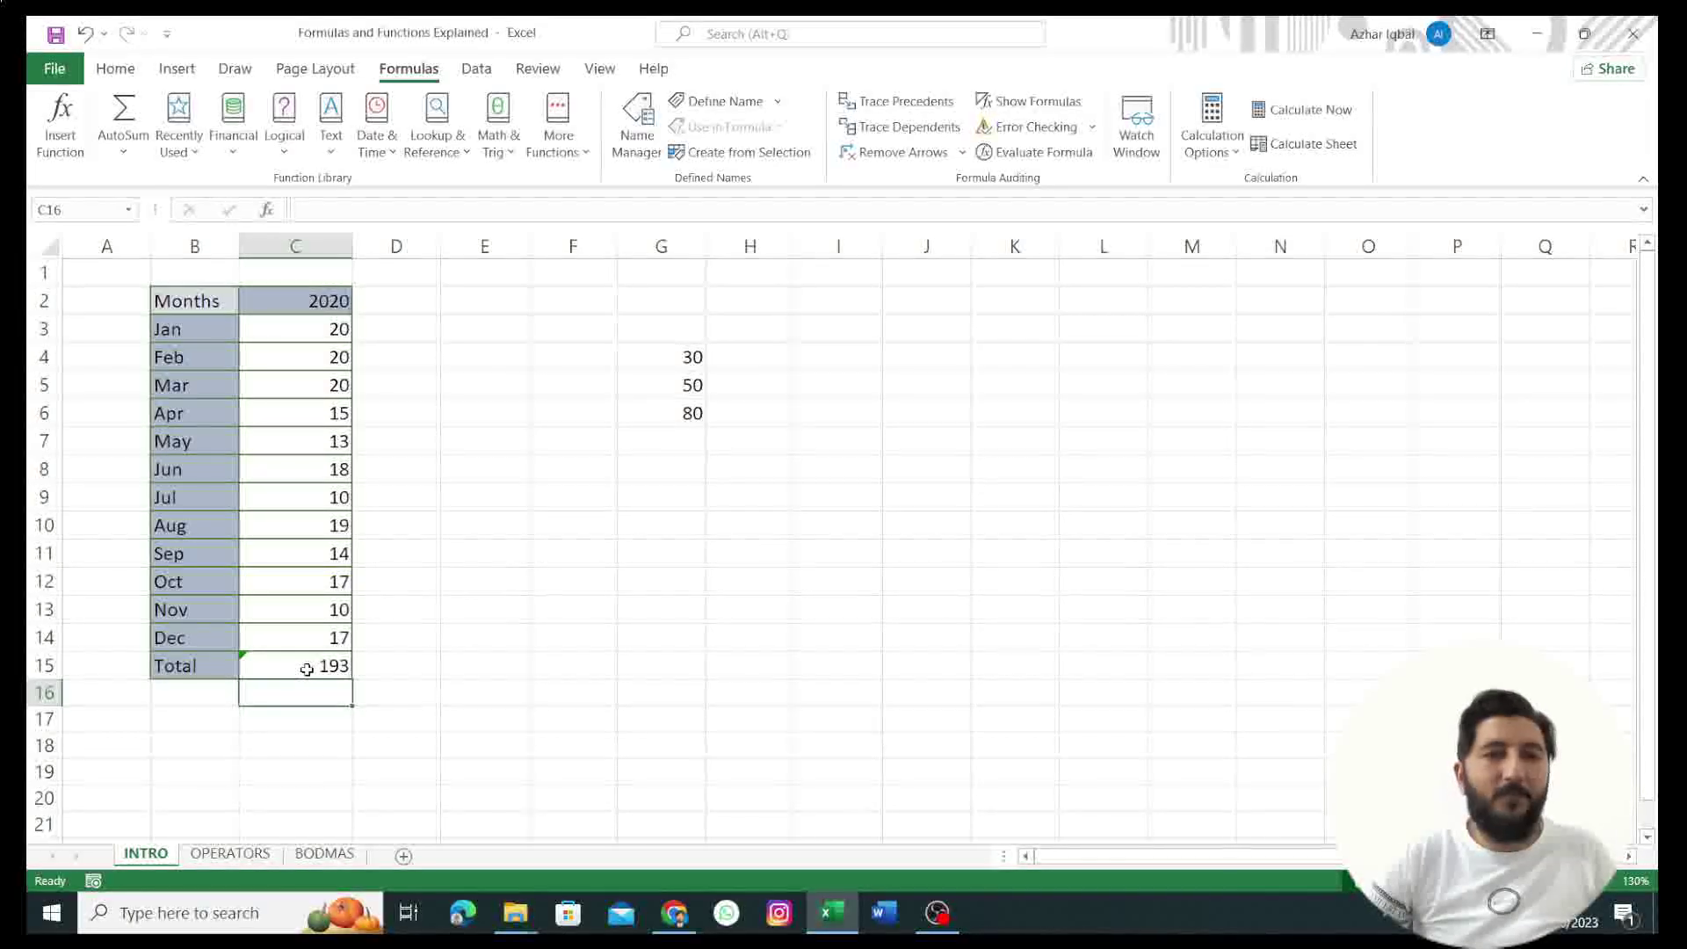
Step: Review the C15 Total, then reopen G6 to show =G4+G5 adding 30 and 50
{"action": "left_click", "coordinate": [306, 670]}
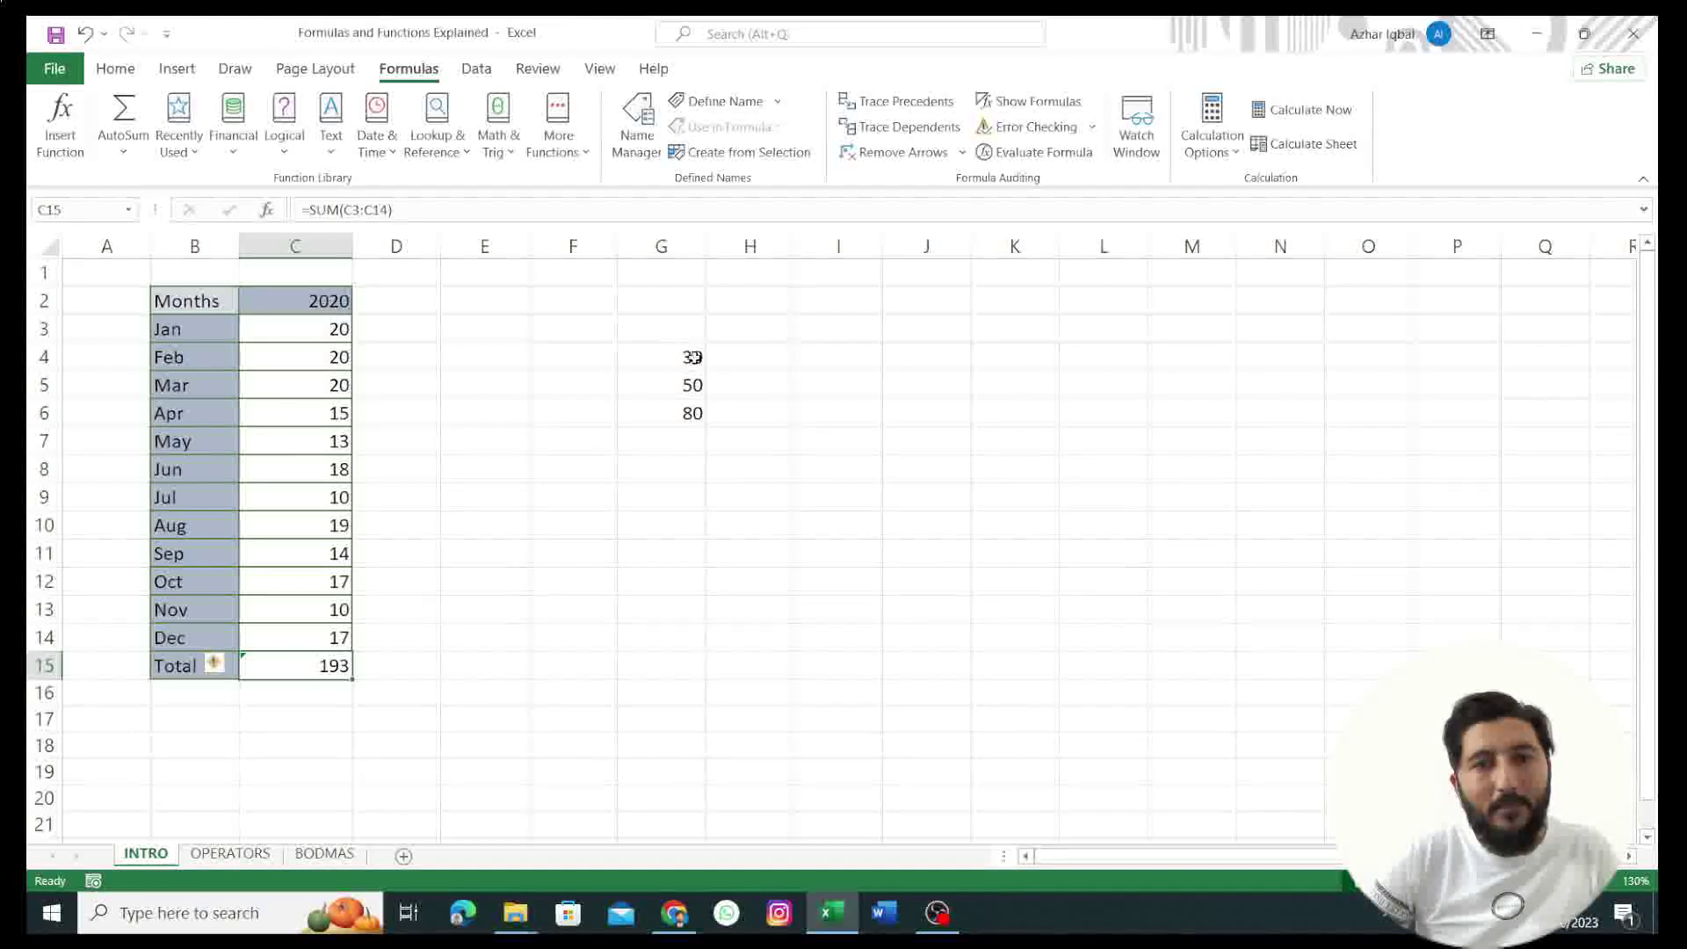
{"action": "left_click", "coordinate": [688, 414]}
{"action": "double_click", "coordinate": [688, 415]}
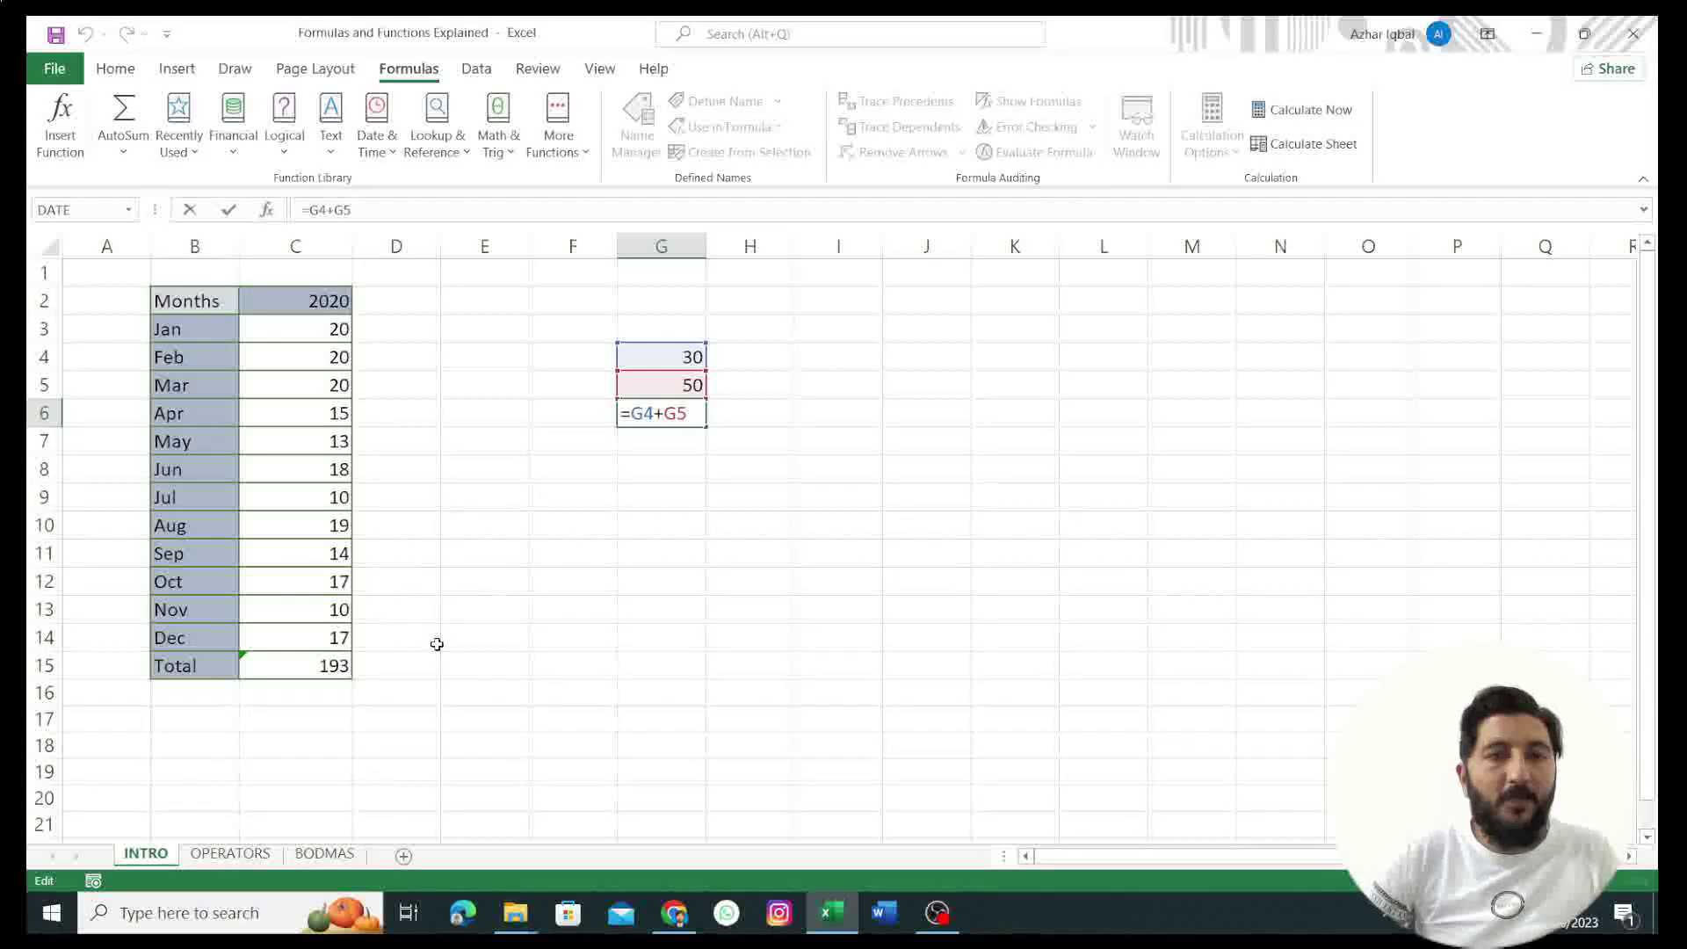
{"action": "key", "text": "ctrl+Return"}
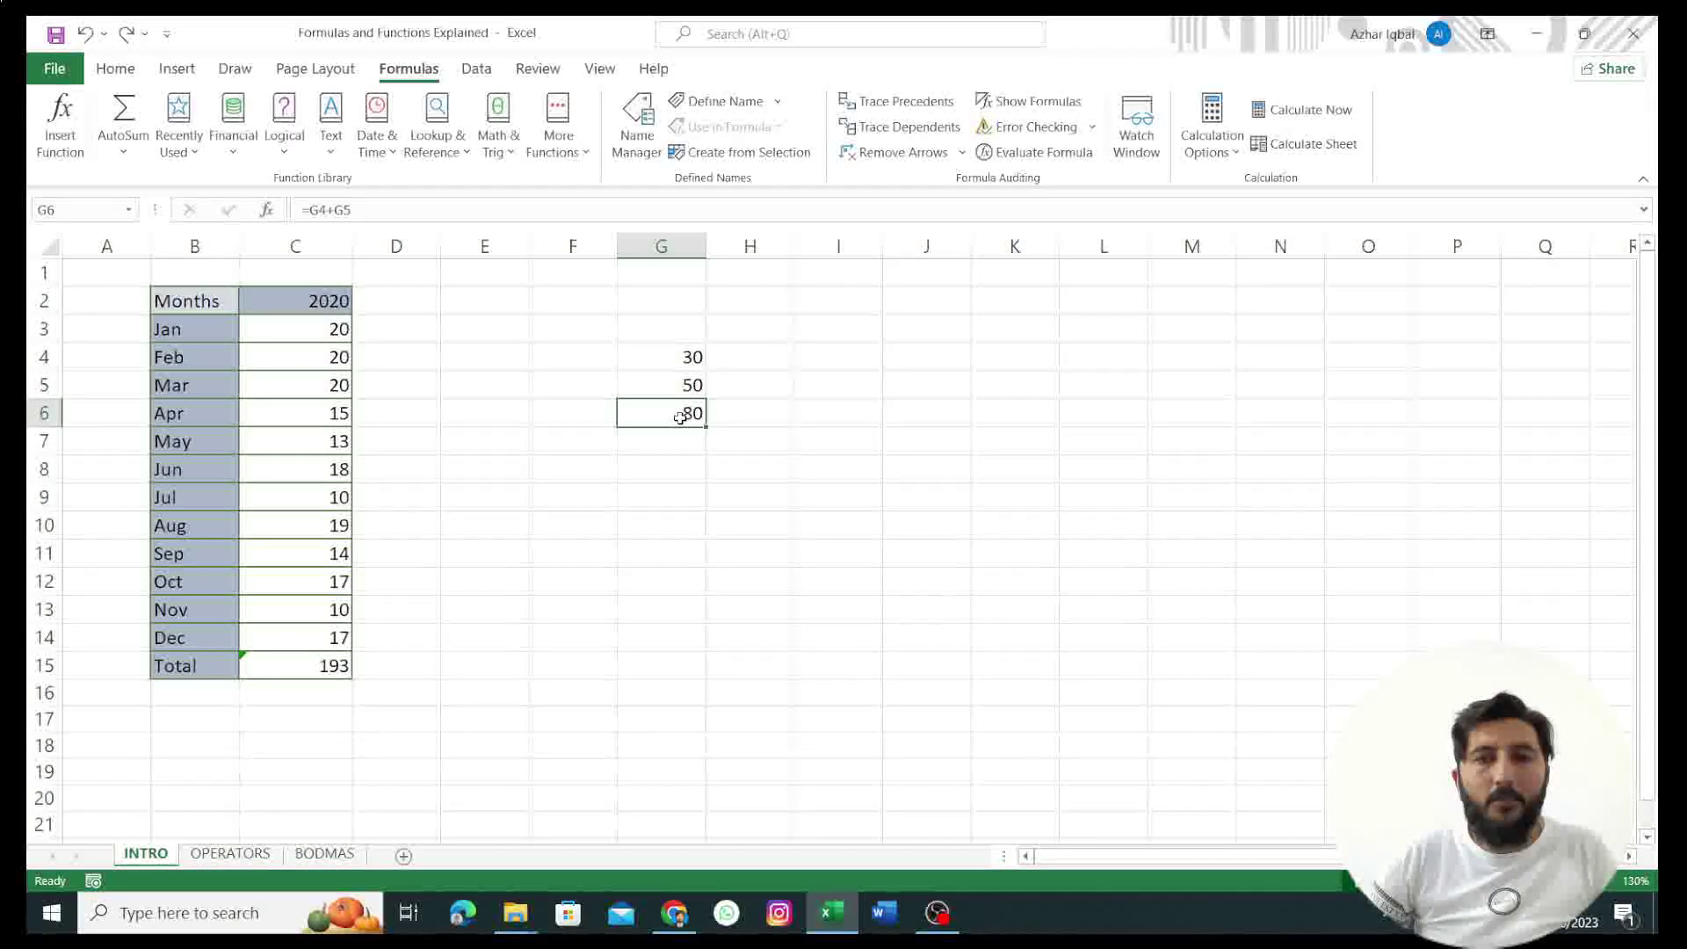
{"action": "double_click", "coordinate": [688, 417]}
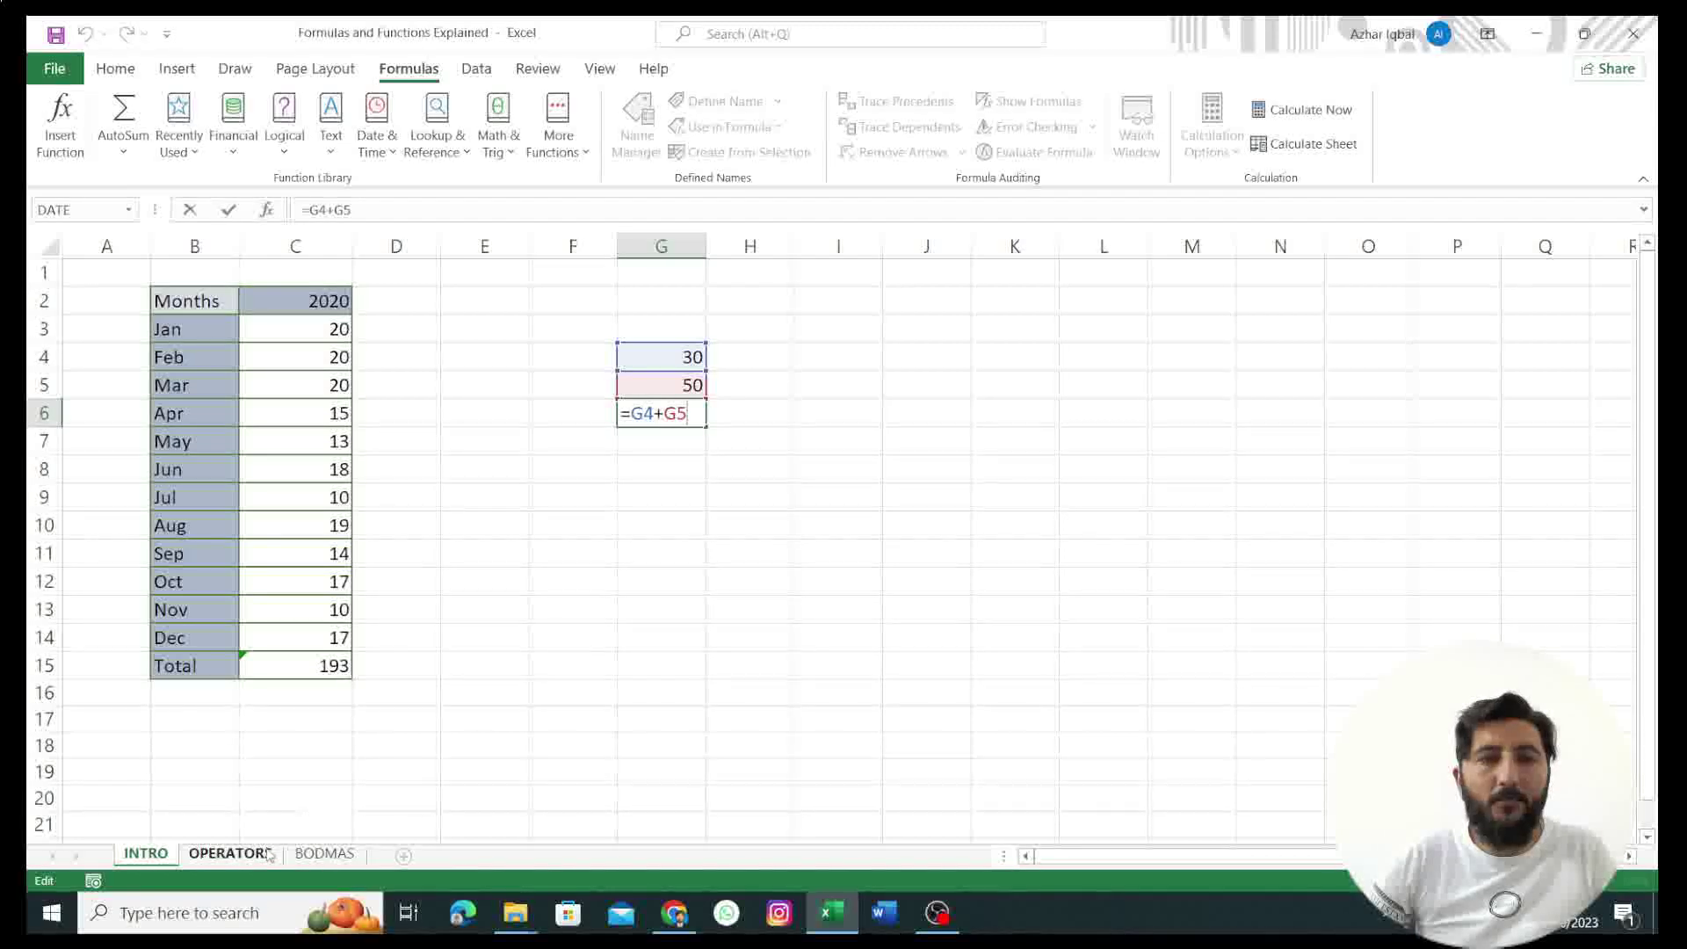
Step: On the OPERATORS sheet, enter =20+20/2 in C9 to get 30
{"action": "key", "text": "Return"}
{"action": "left_click", "coordinate": [230, 853]}
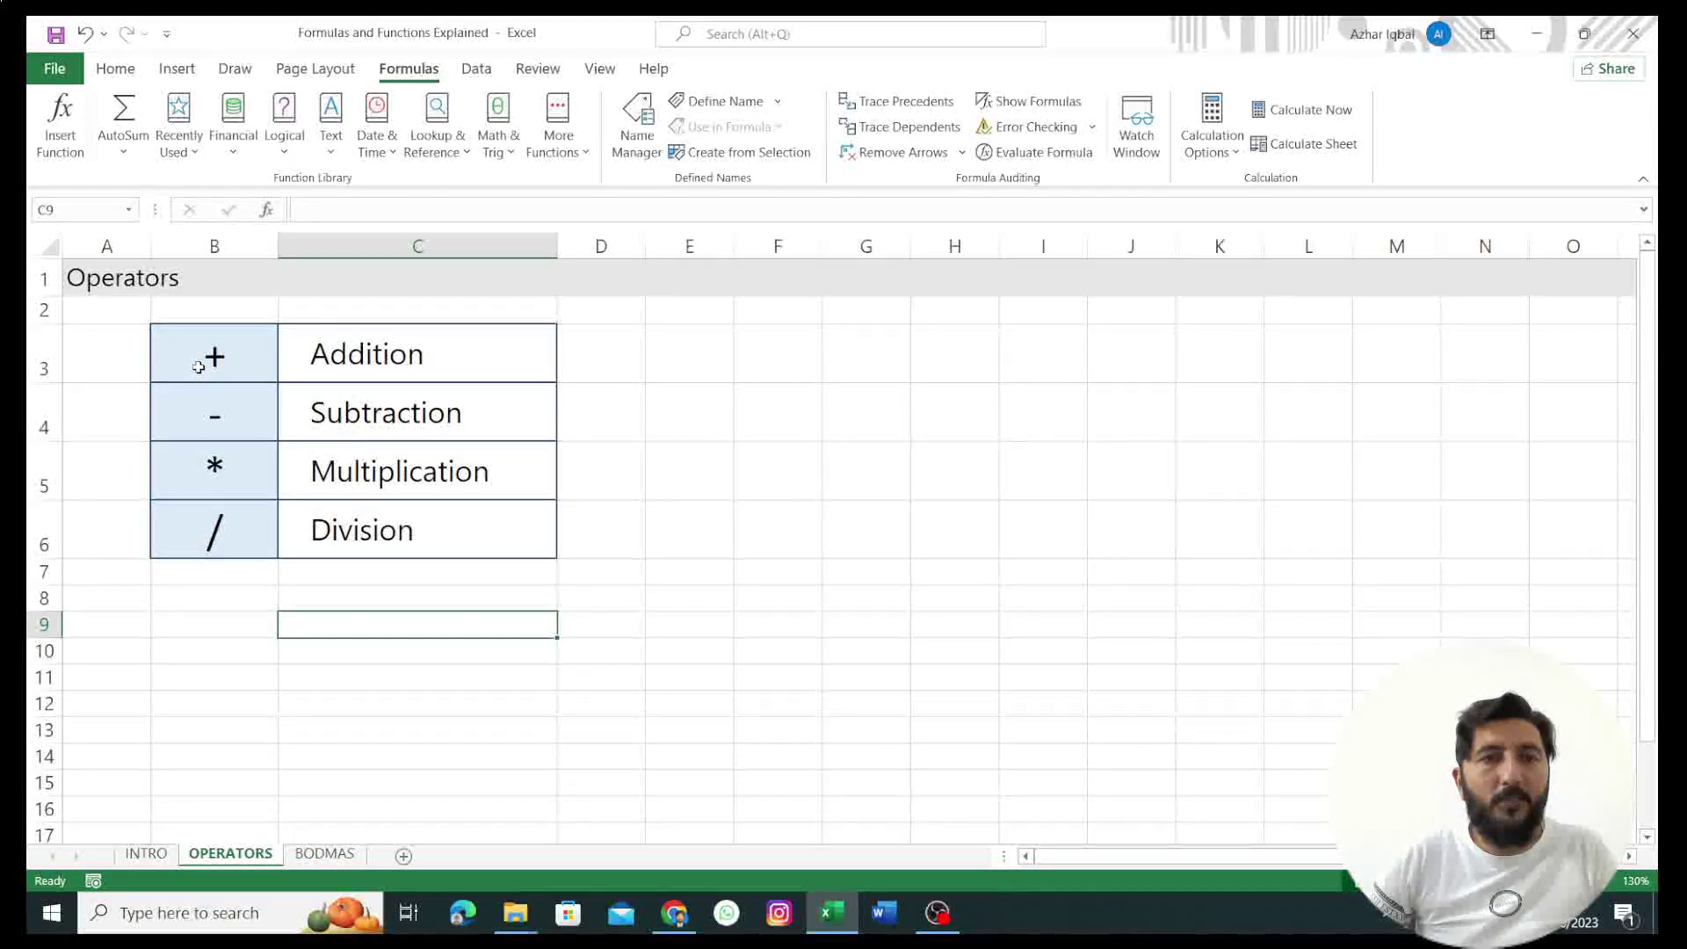
{"action": "double_click", "coordinate": [342, 629]}
{"action": "type", "text": "="}
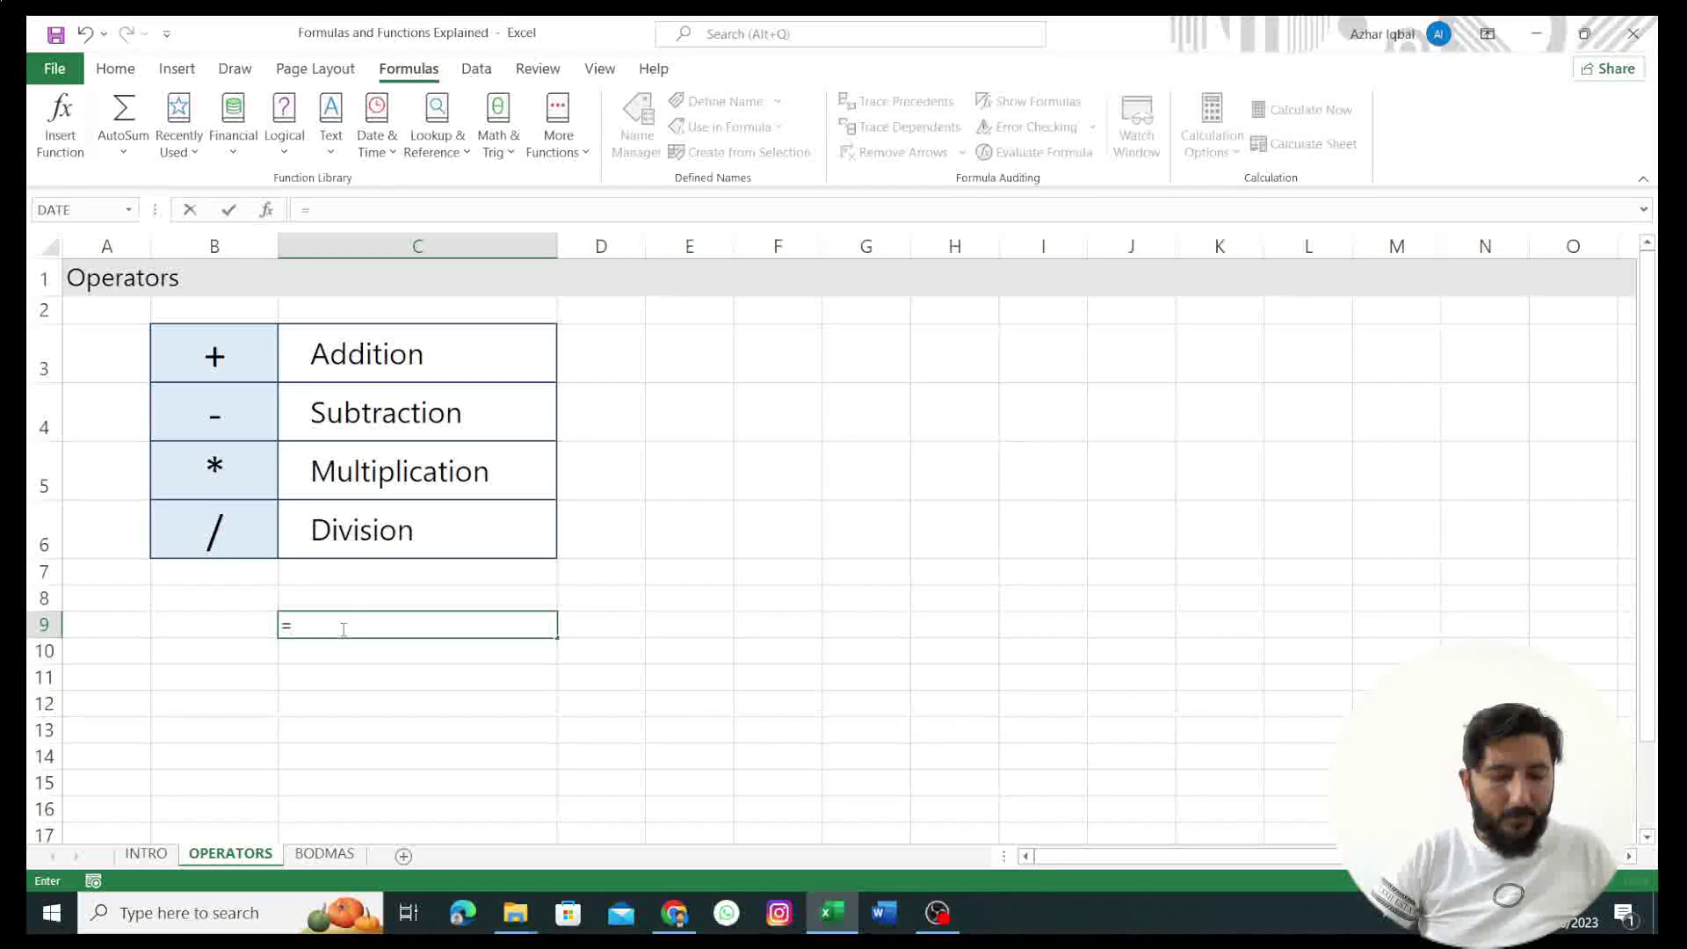
{"action": "type", "text": "20"}
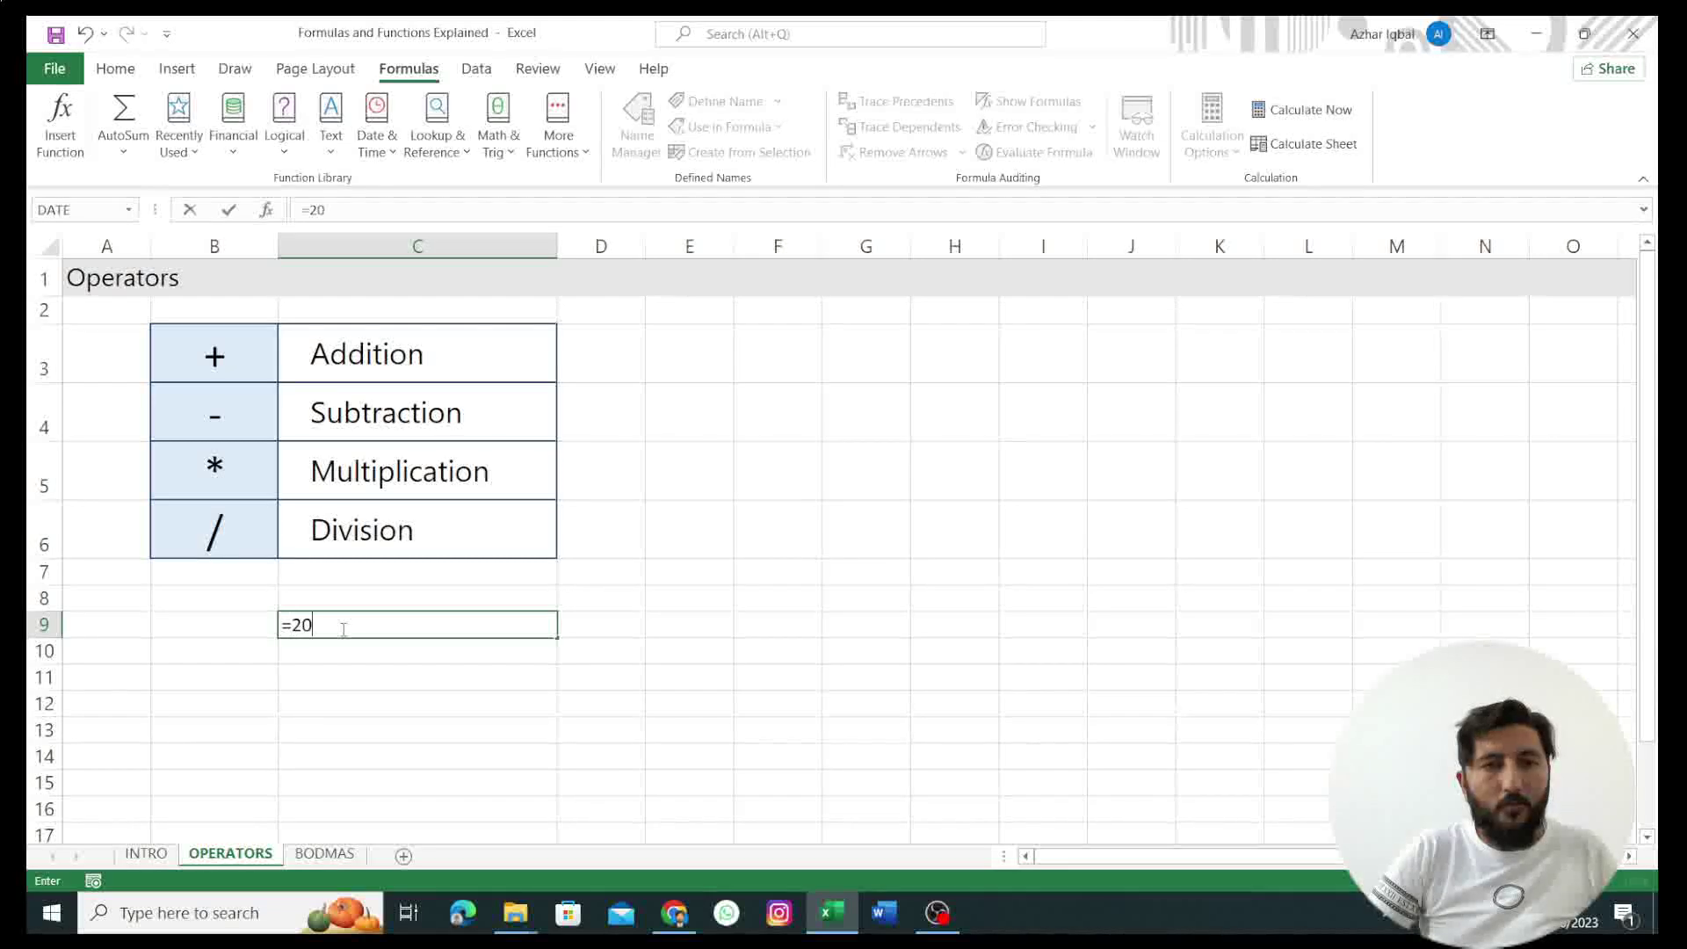
{"action": "type", "text": "+"}
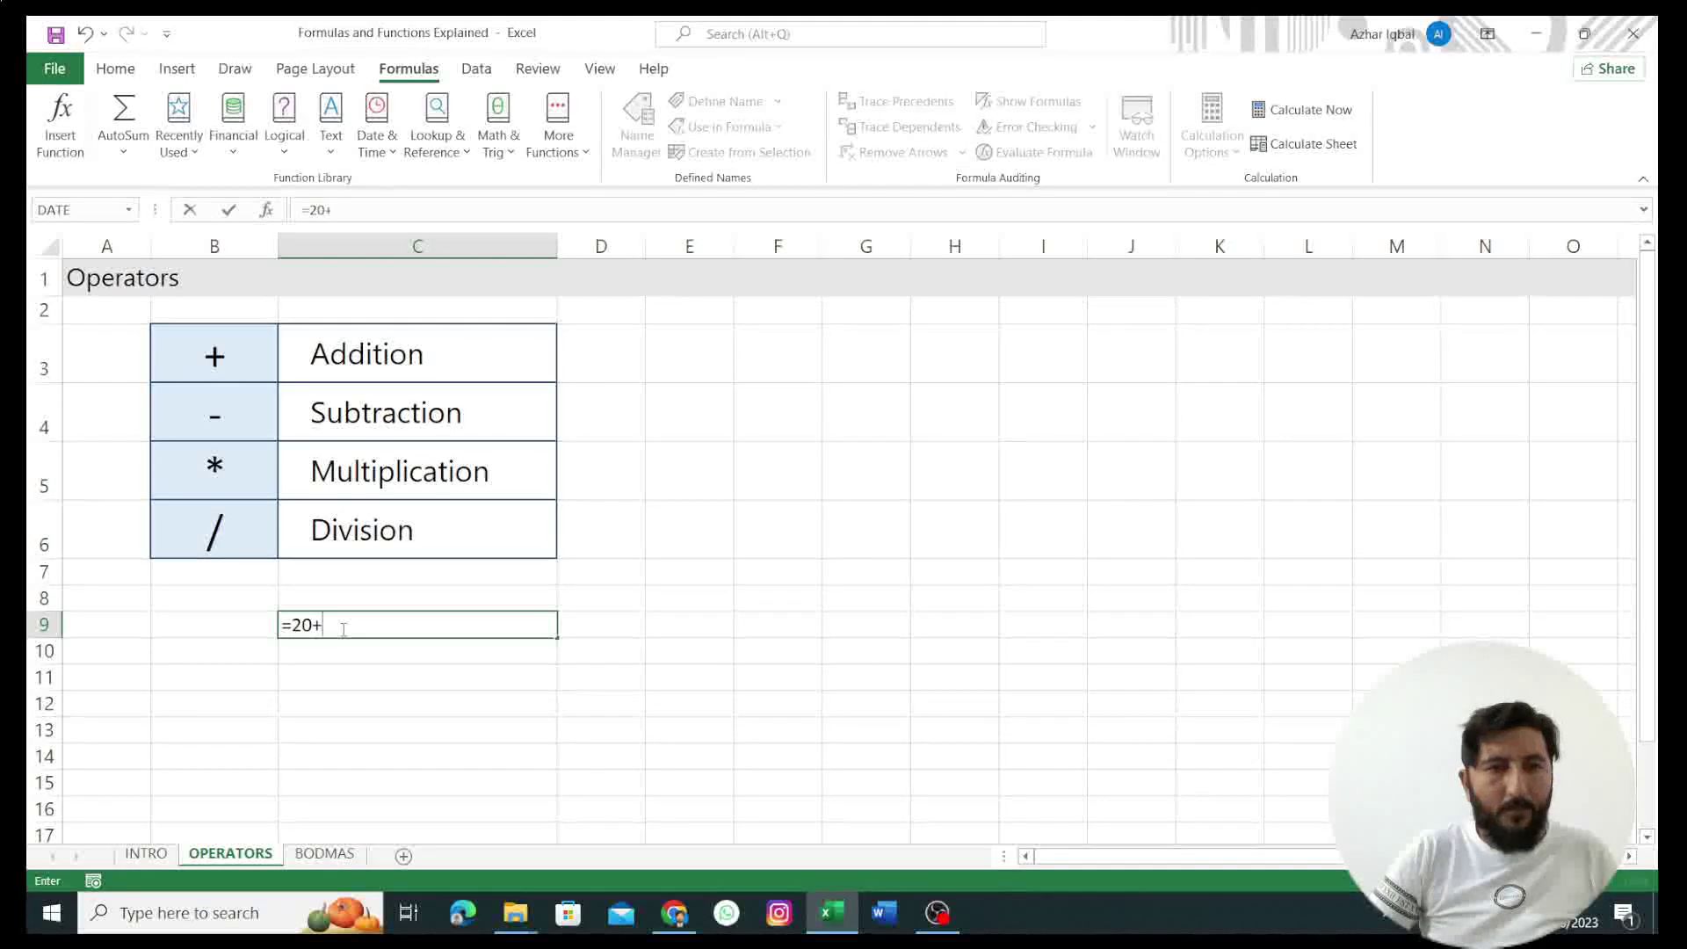
{"action": "type", "text": "20/2"}
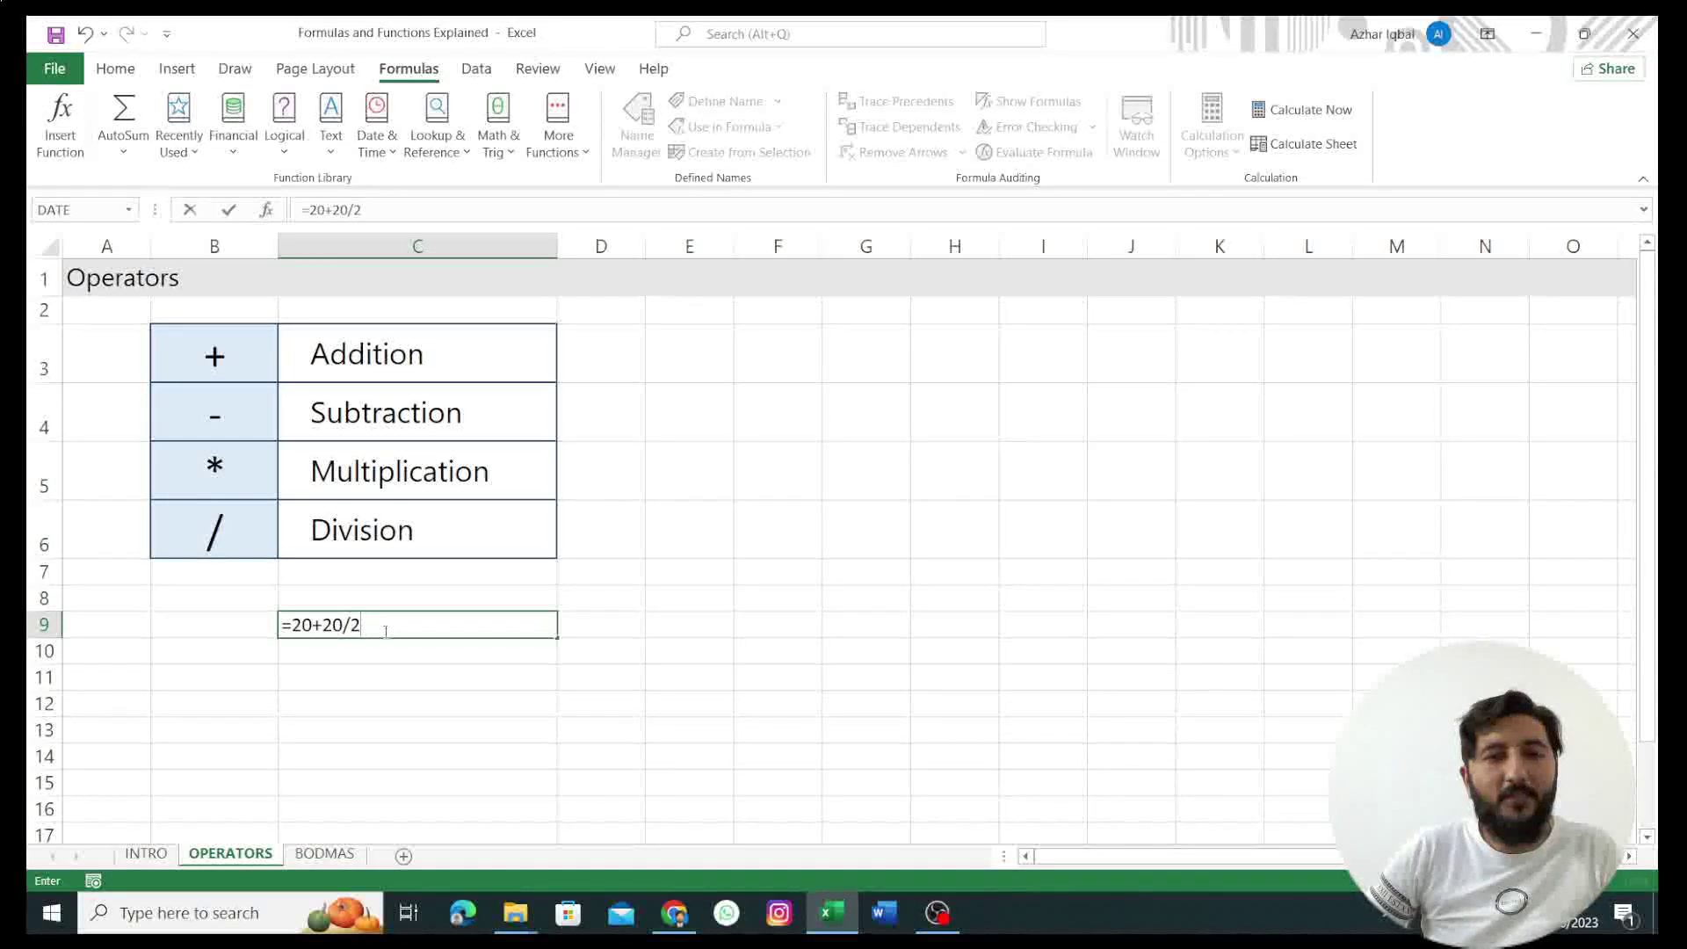
{"action": "key", "text": "Return"}
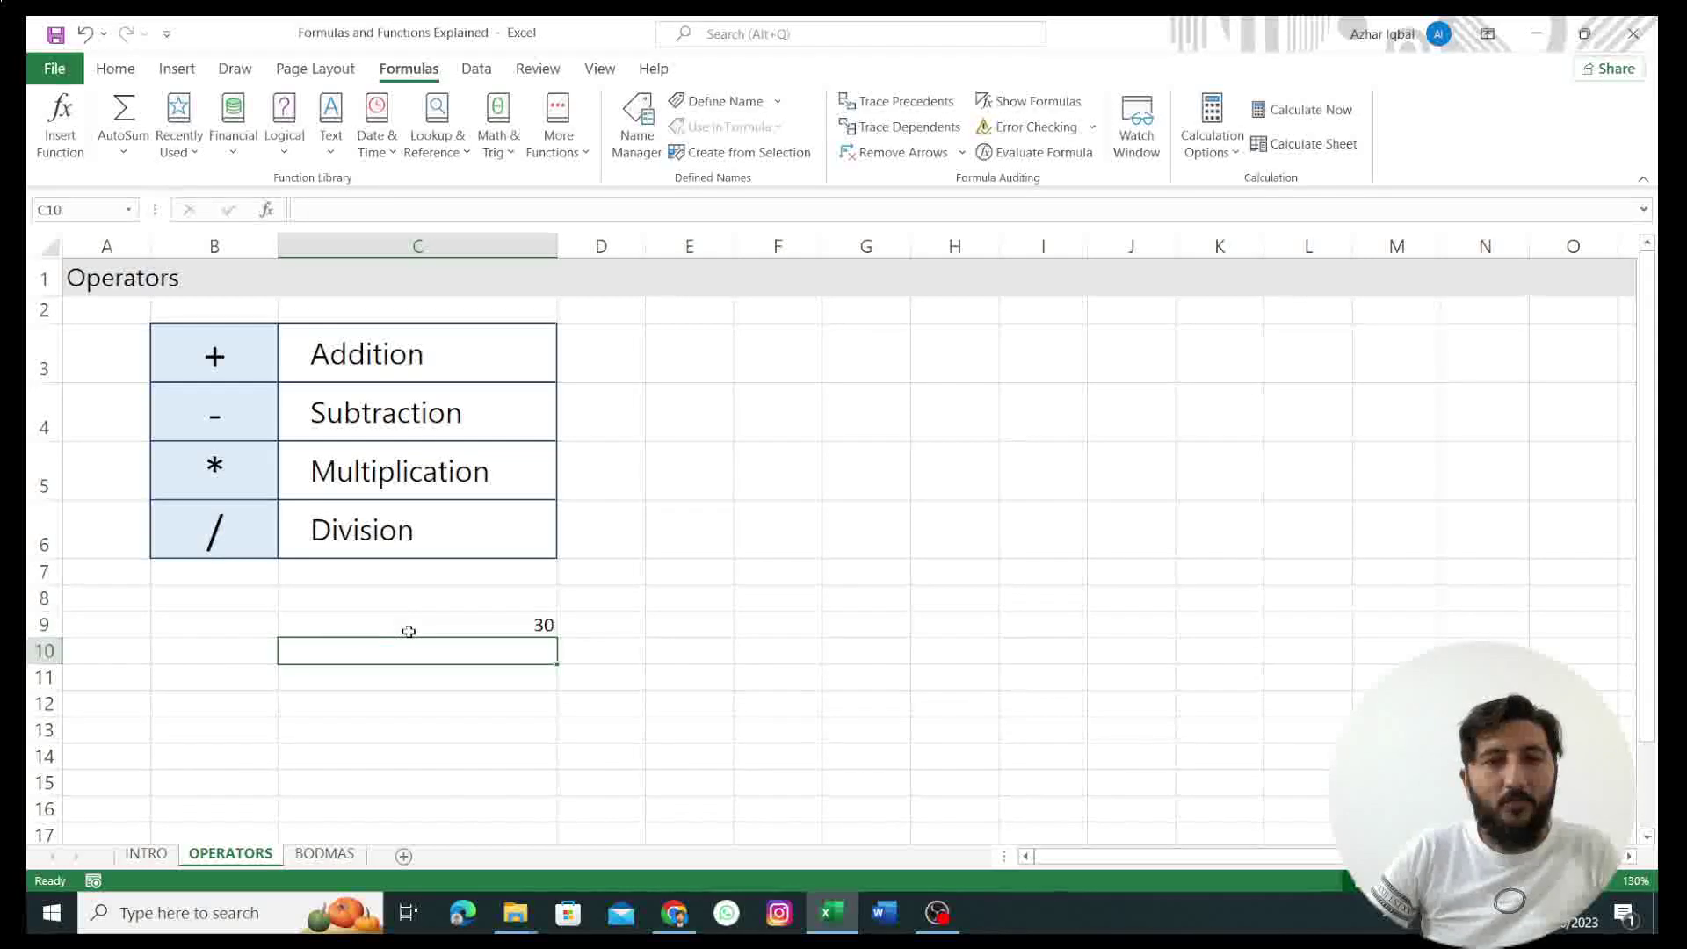
{"action": "left_click", "coordinate": [431, 631]}
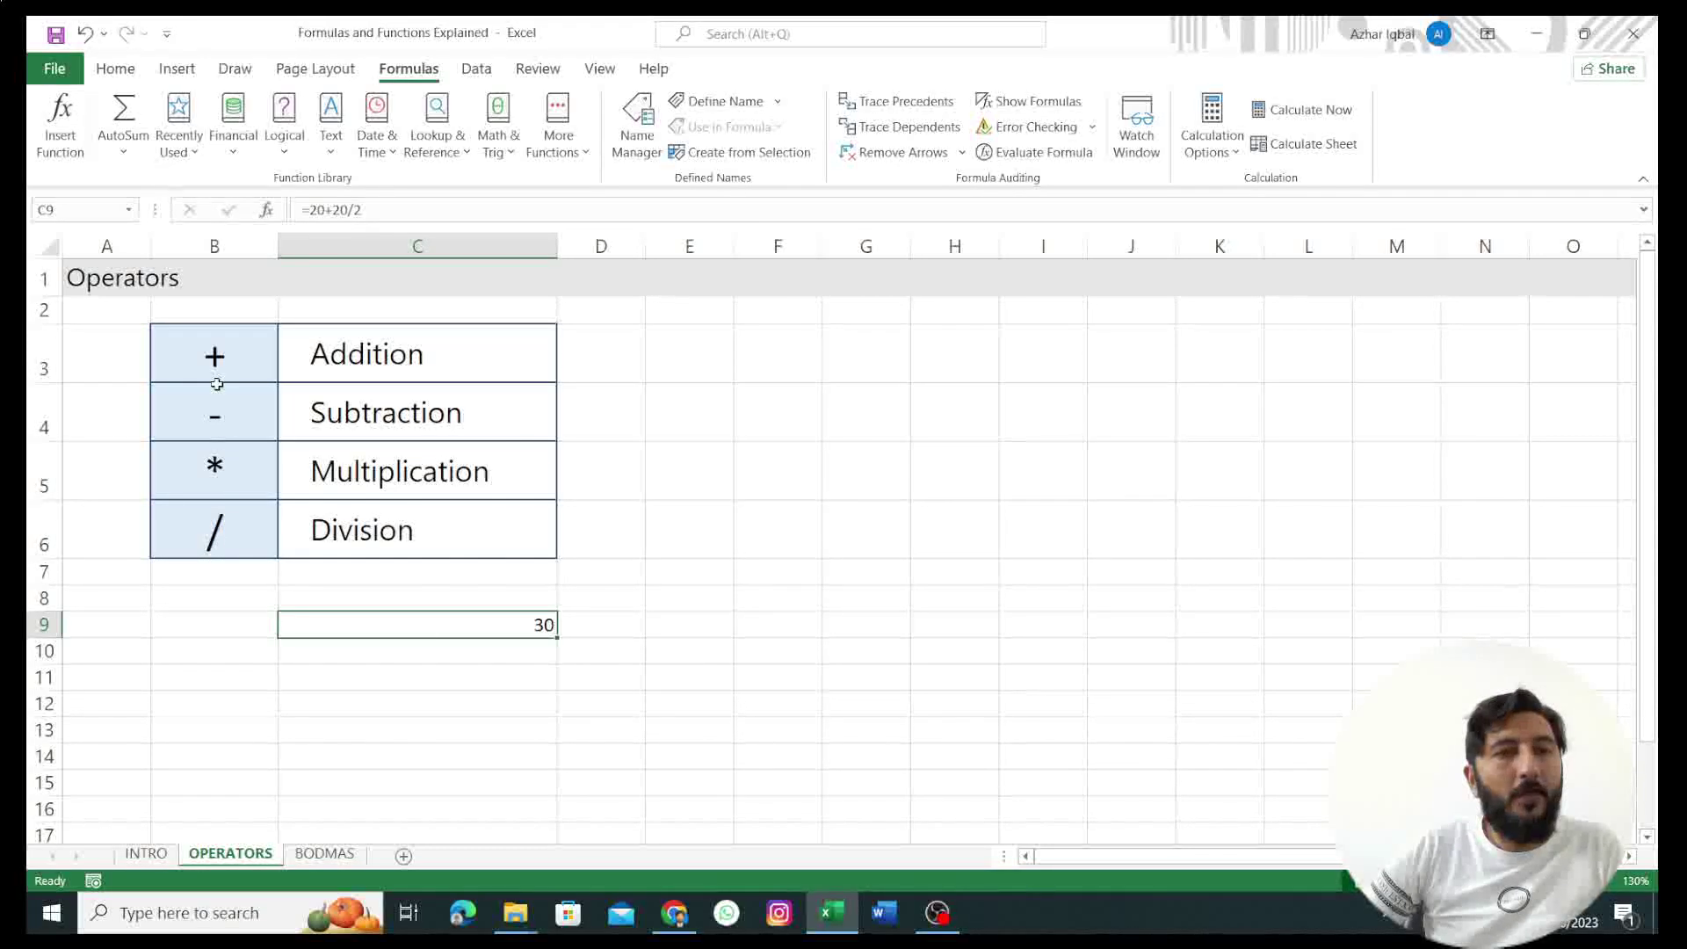
Step: View the BODMAS colour table, then scroll back up in the Calculating with the SUM function workbook
{"action": "left_click", "coordinate": [325, 854]}
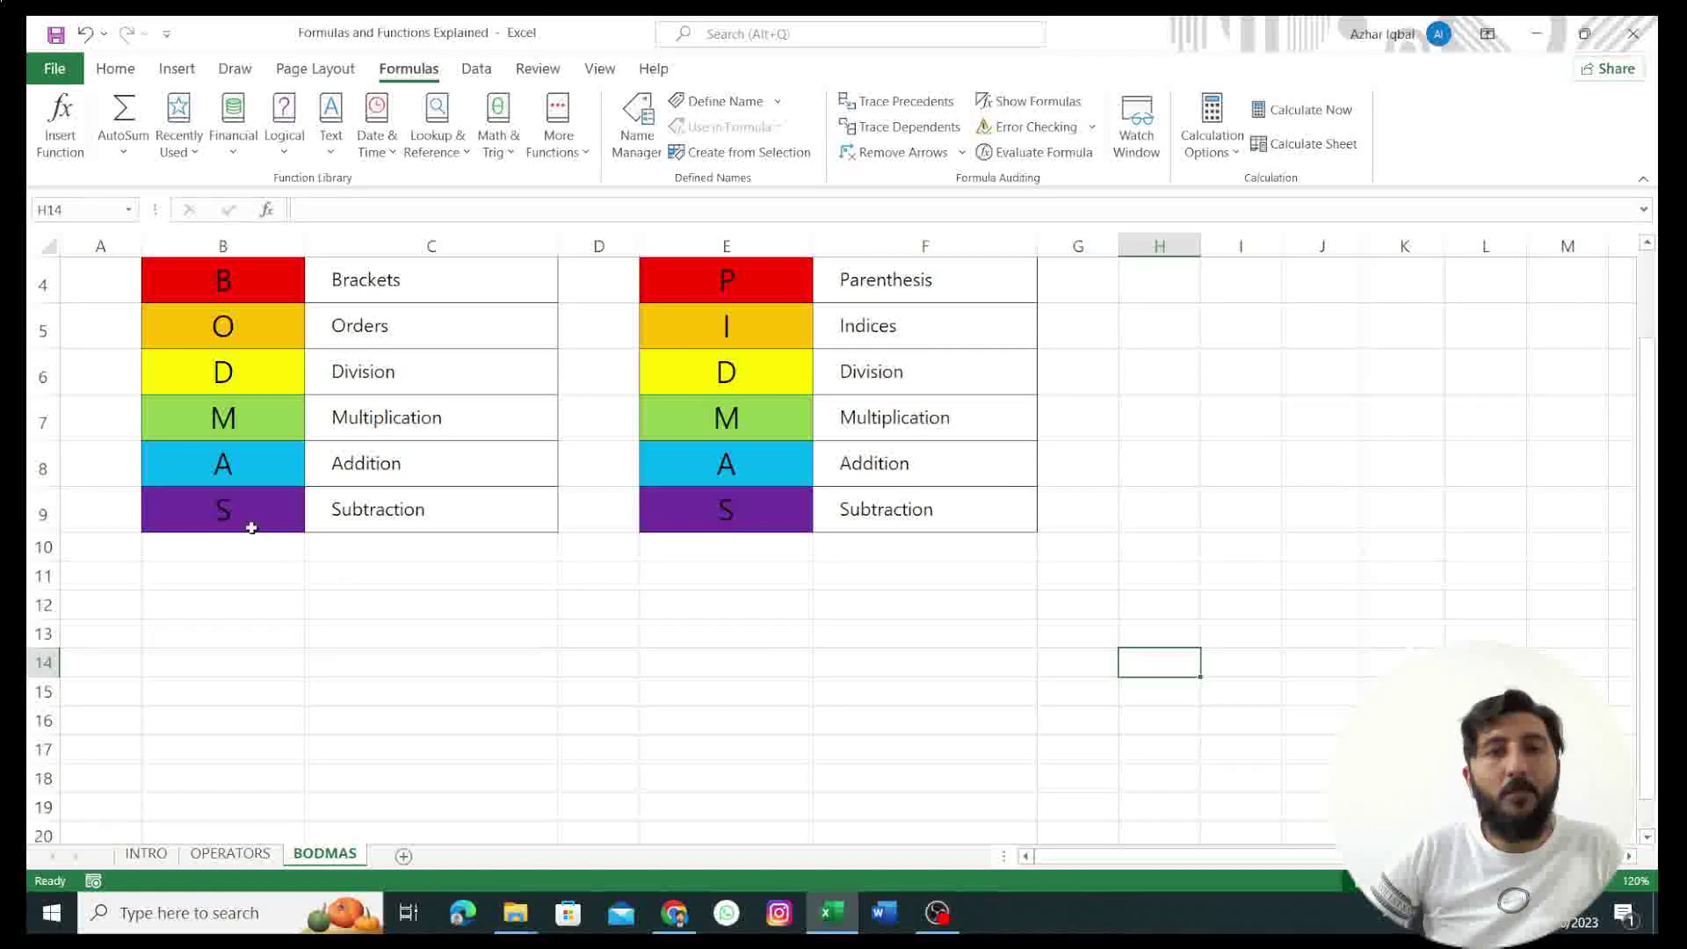
{"action": "scroll", "coordinate": [355, 644], "scroll_direction": "up", "scroll_amount": 1}
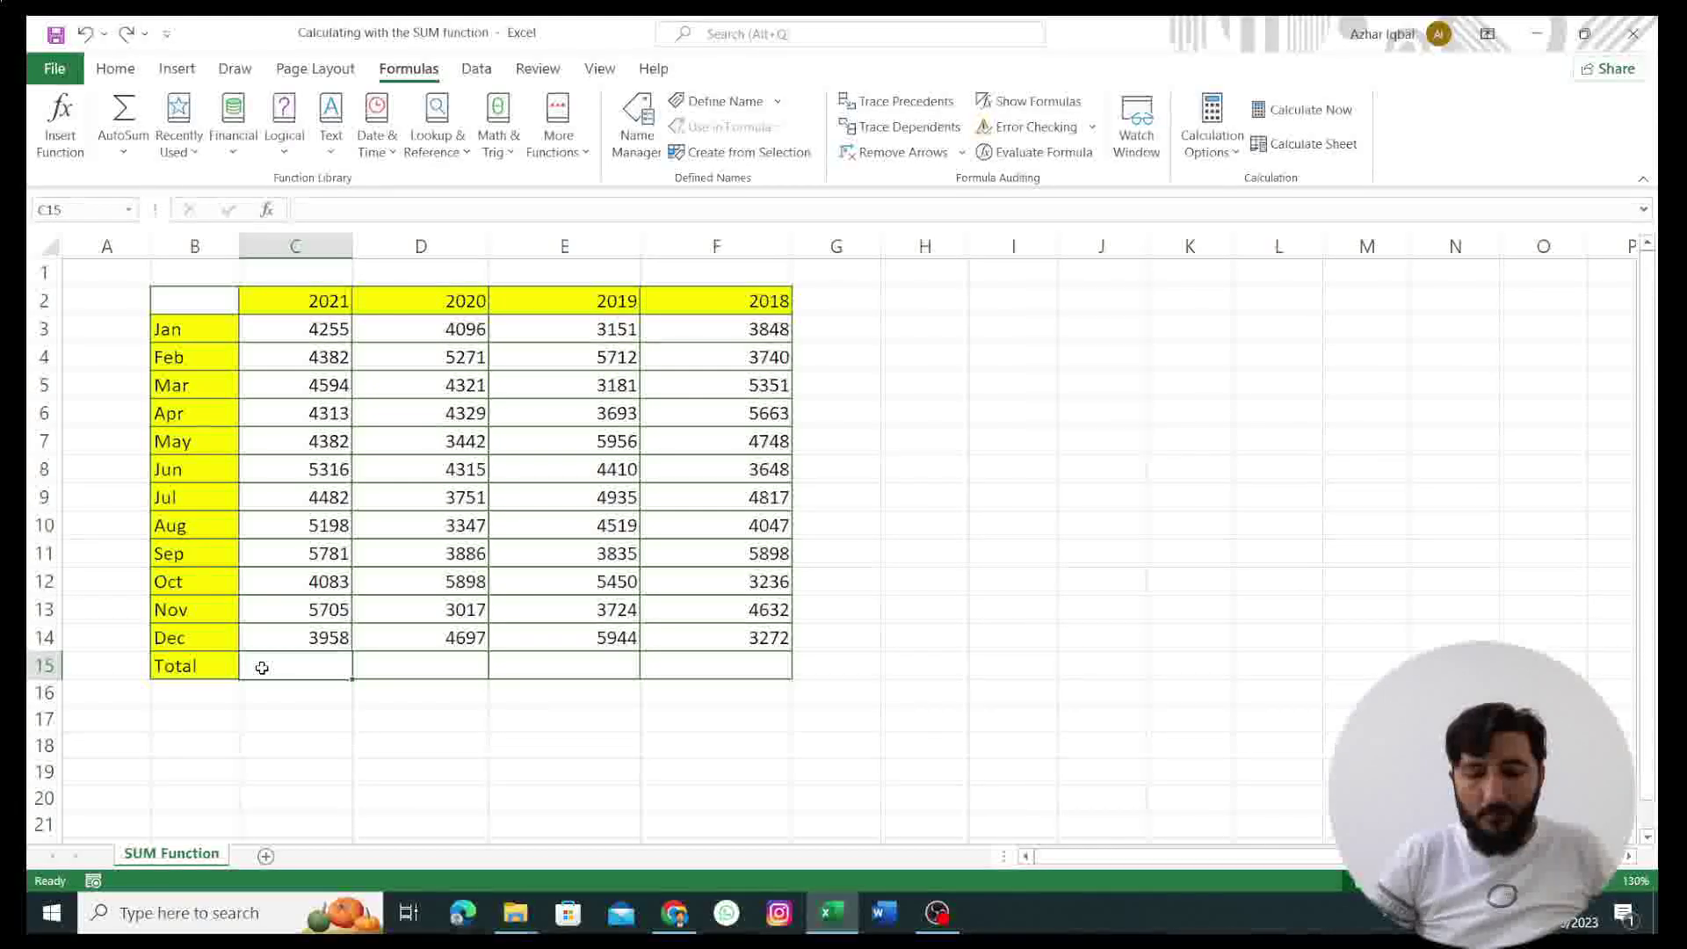
Step: Enter =SUM(C3:C14) in C15 so the 2021 Total shows 56449
{"action": "key", "text": "BackSpace"}
{"action": "type", "text": "=SU"}
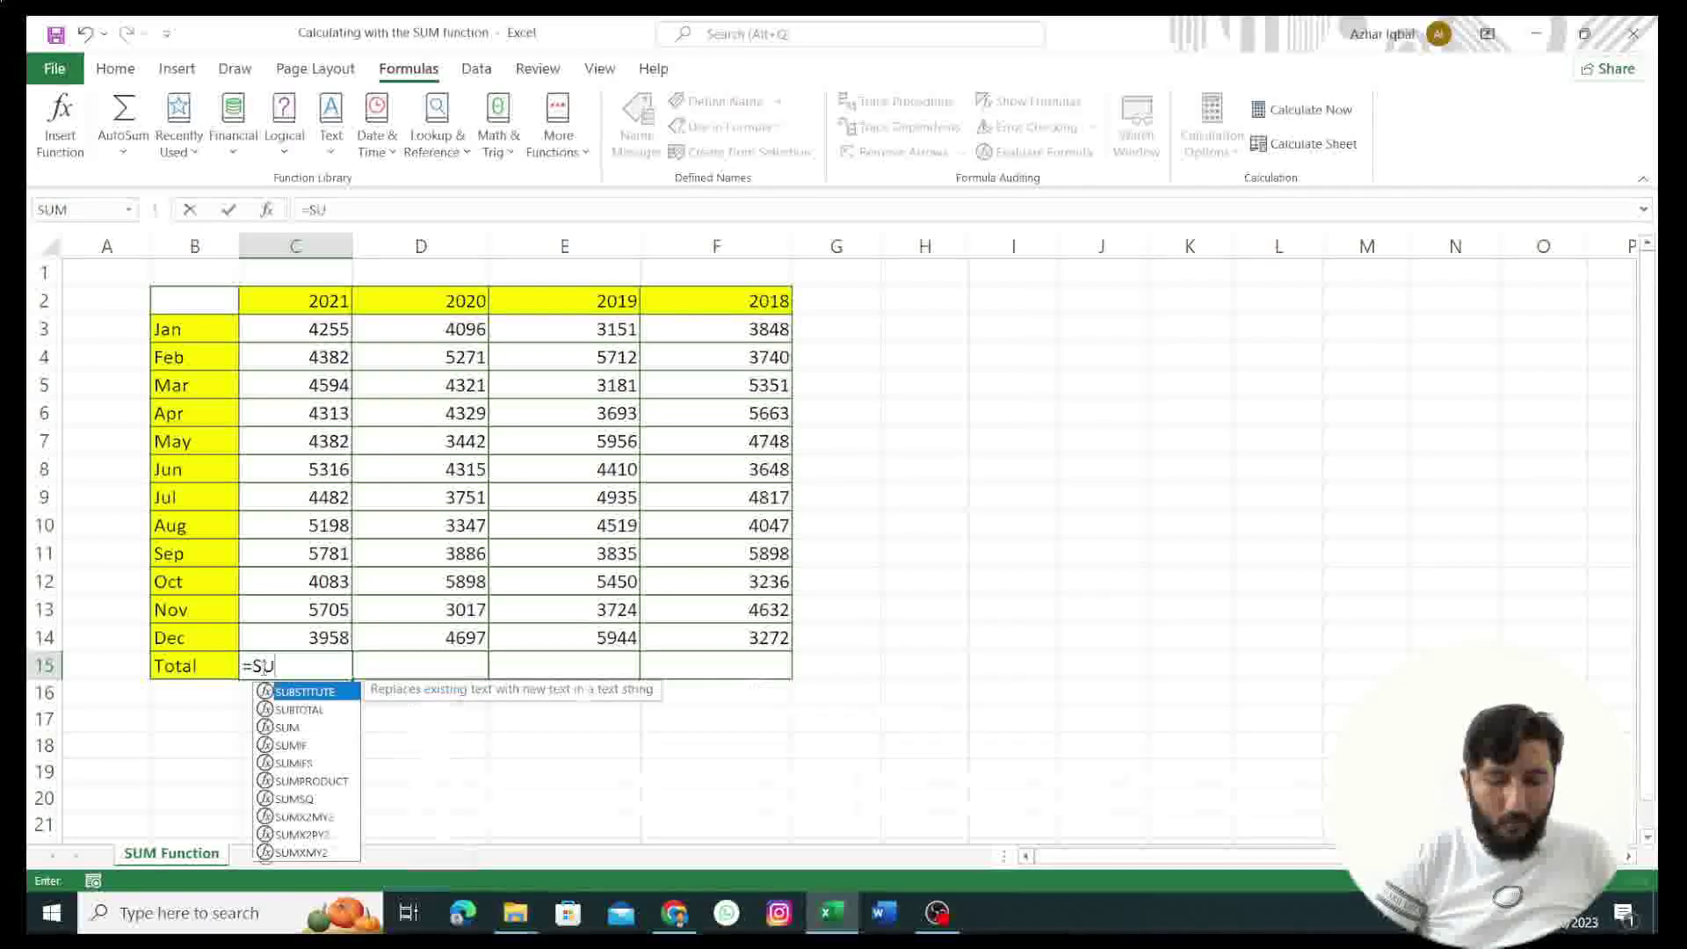
{"action": "type", "text": "M("}
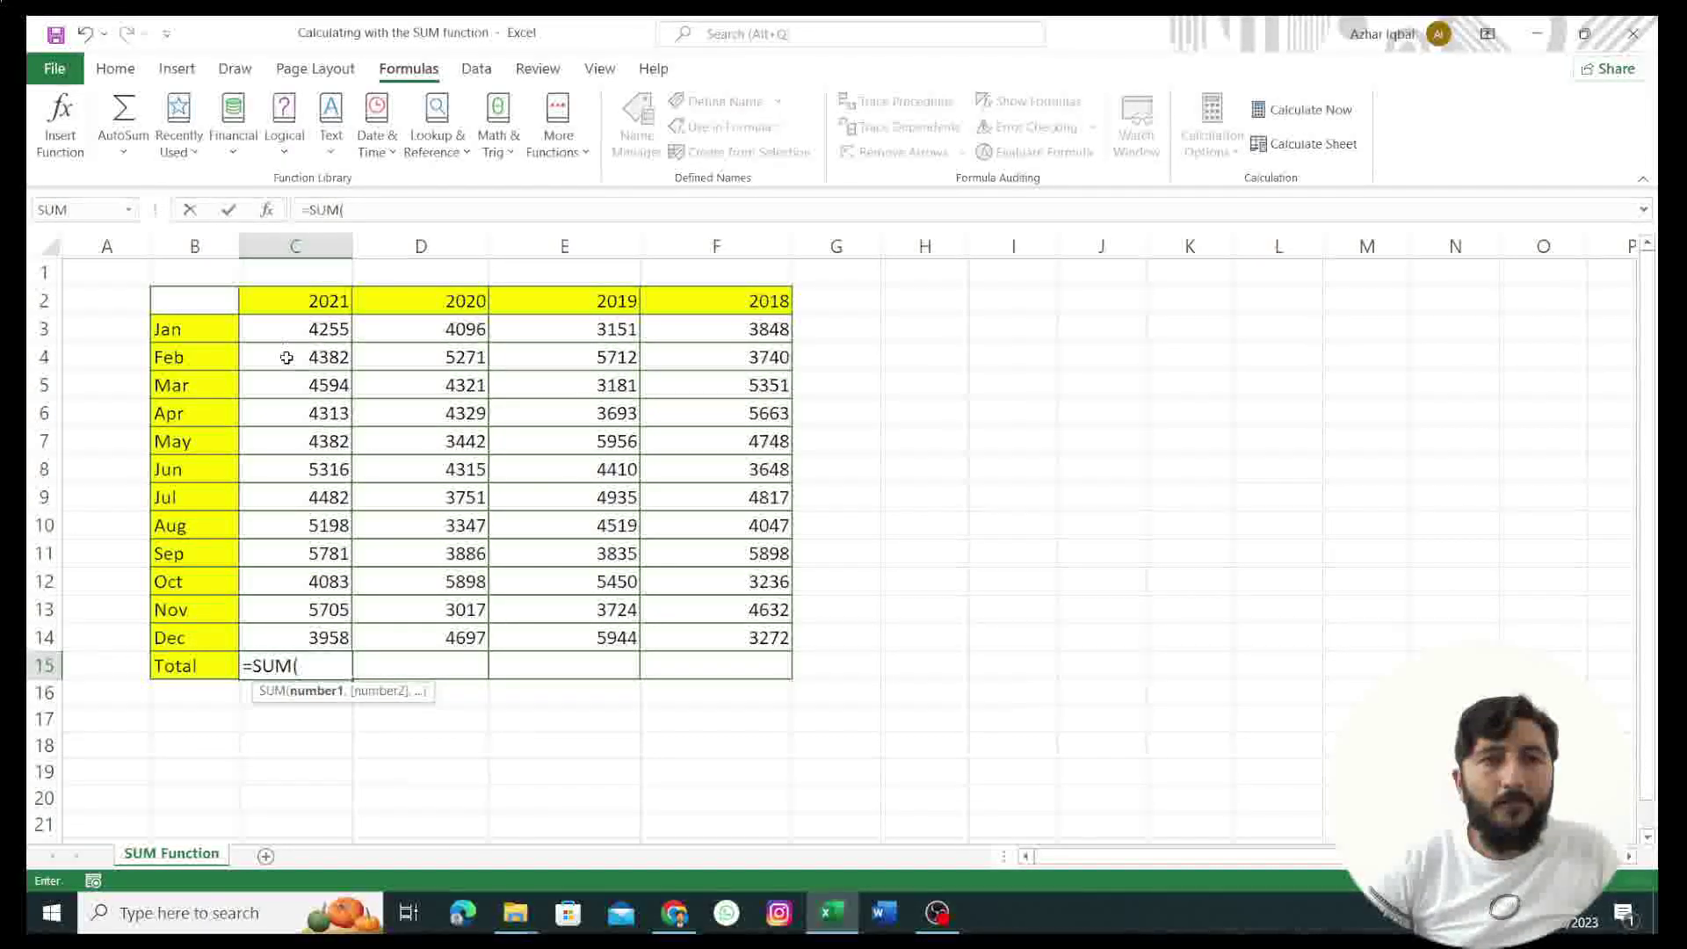
{"action": "left_click", "coordinate": [292, 327]}
{"action": "left_click_drag", "start_coordinate": [292, 327], "coordinate": [309, 378]}
{"action": "left_click_drag", "start_coordinate": [321, 512], "coordinate": [326, 639]}
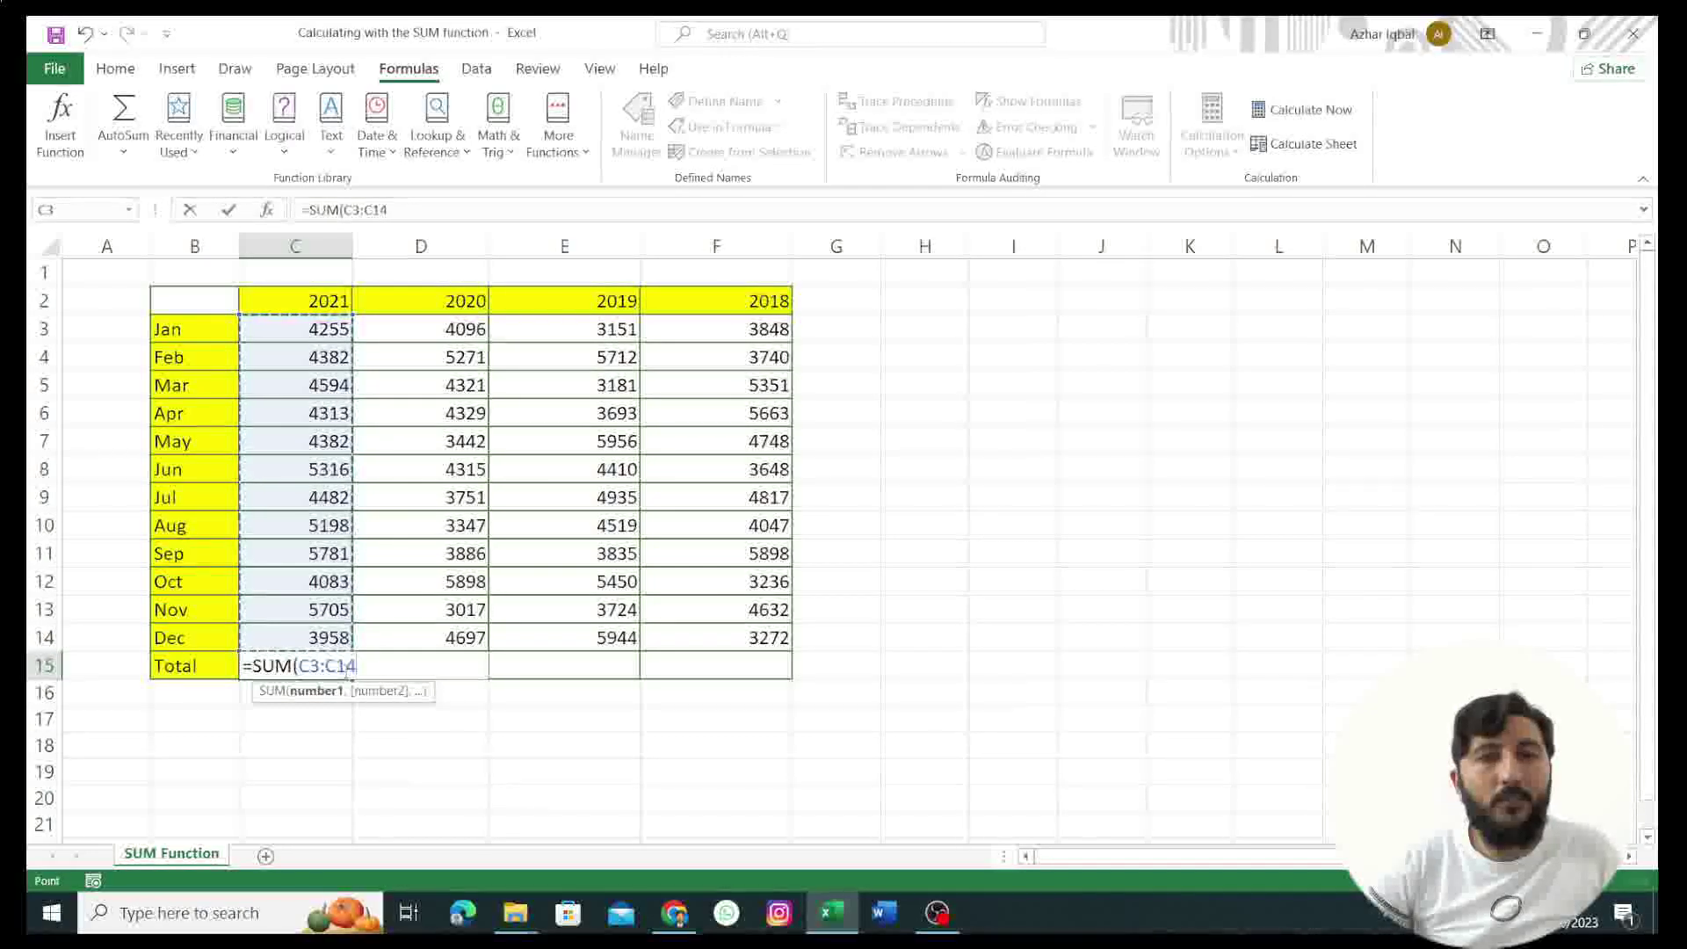
{"action": "type", "text": ")"}
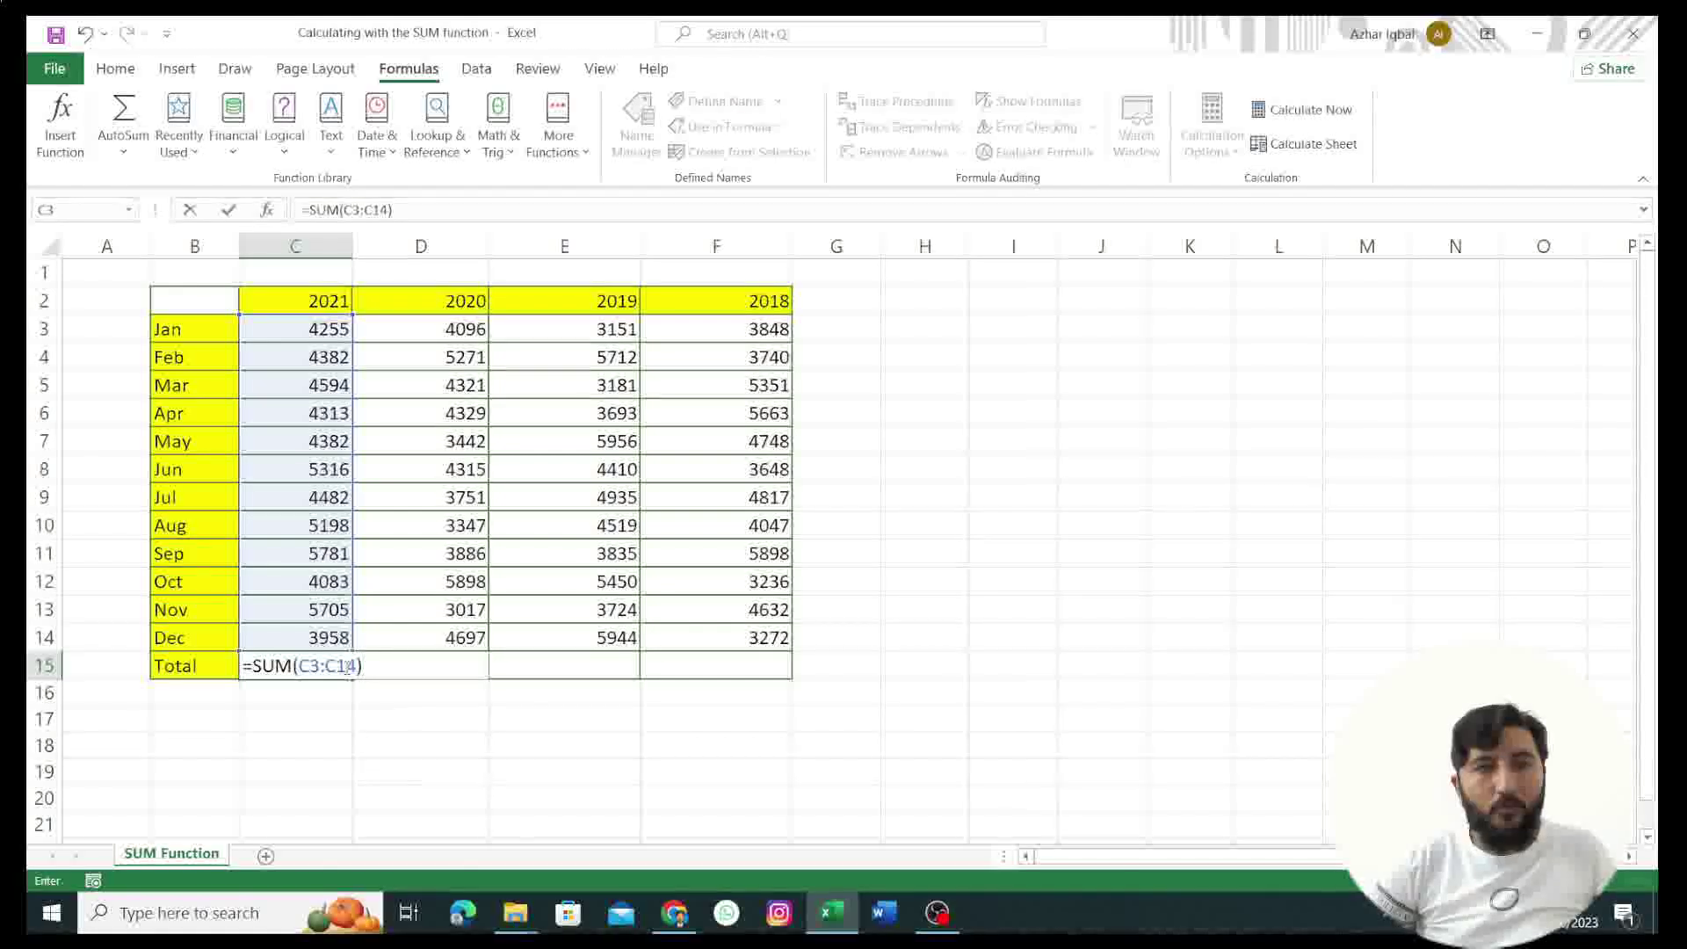
{"action": "key", "text": "Return"}
{"action": "left_click", "coordinate": [383, 673]}
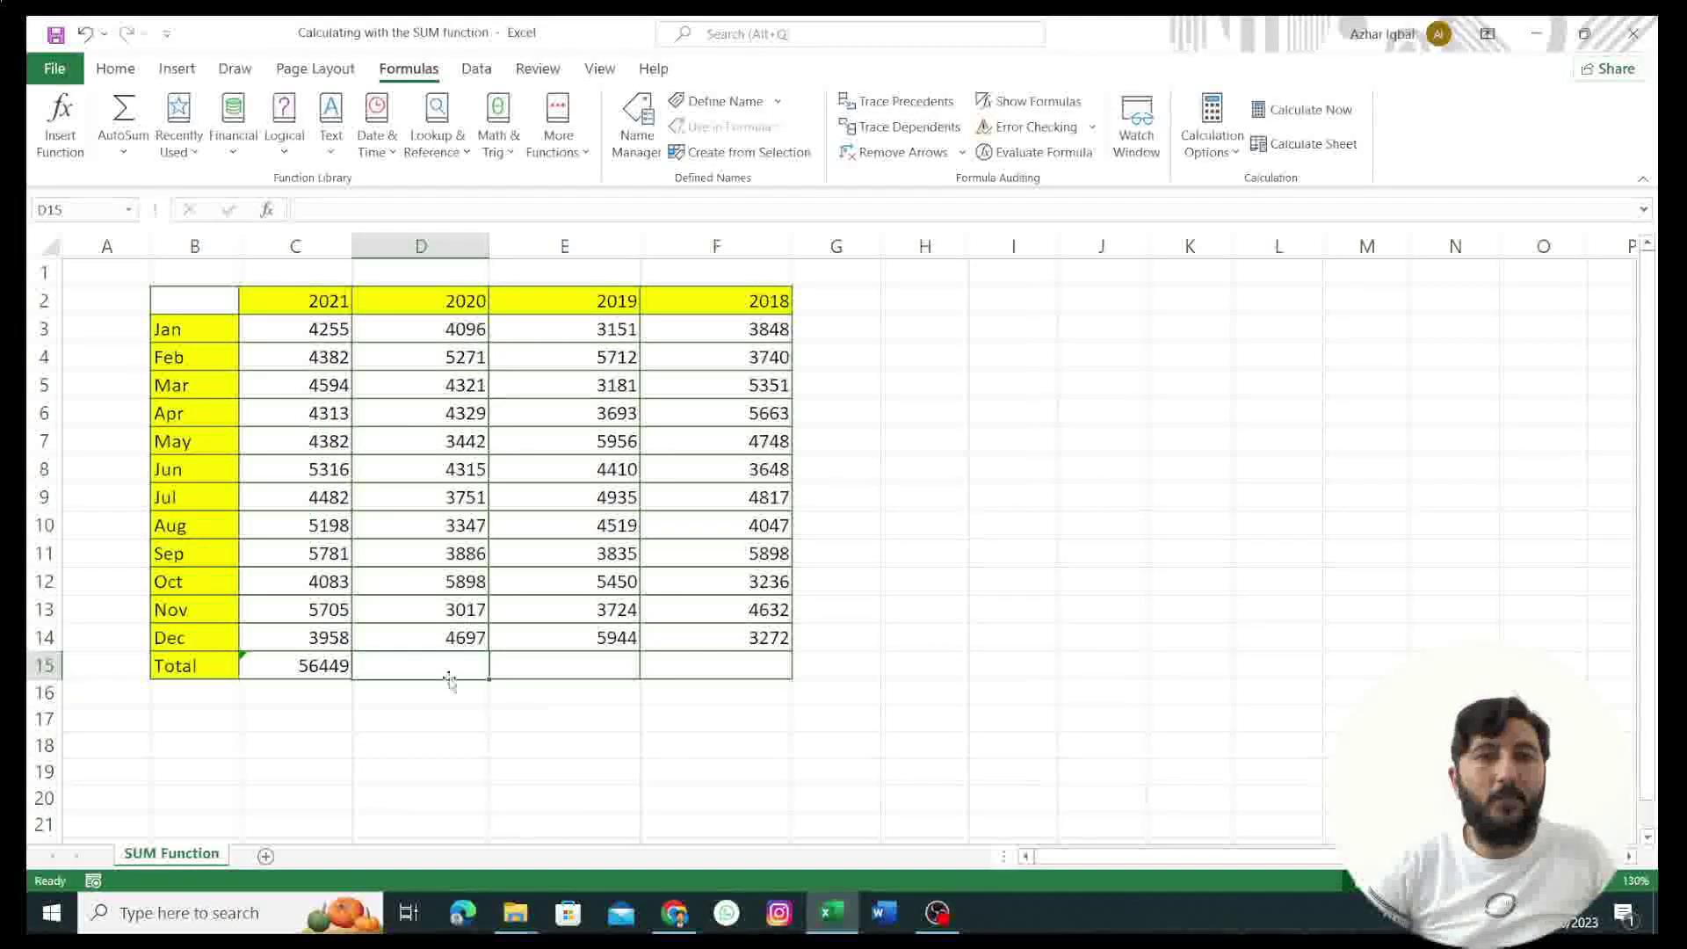
Step: Insert SUM into D15 via an Insert Function search for 'add', with range D3:D14, giving 50370
{"action": "left_click", "coordinate": [267, 210]}
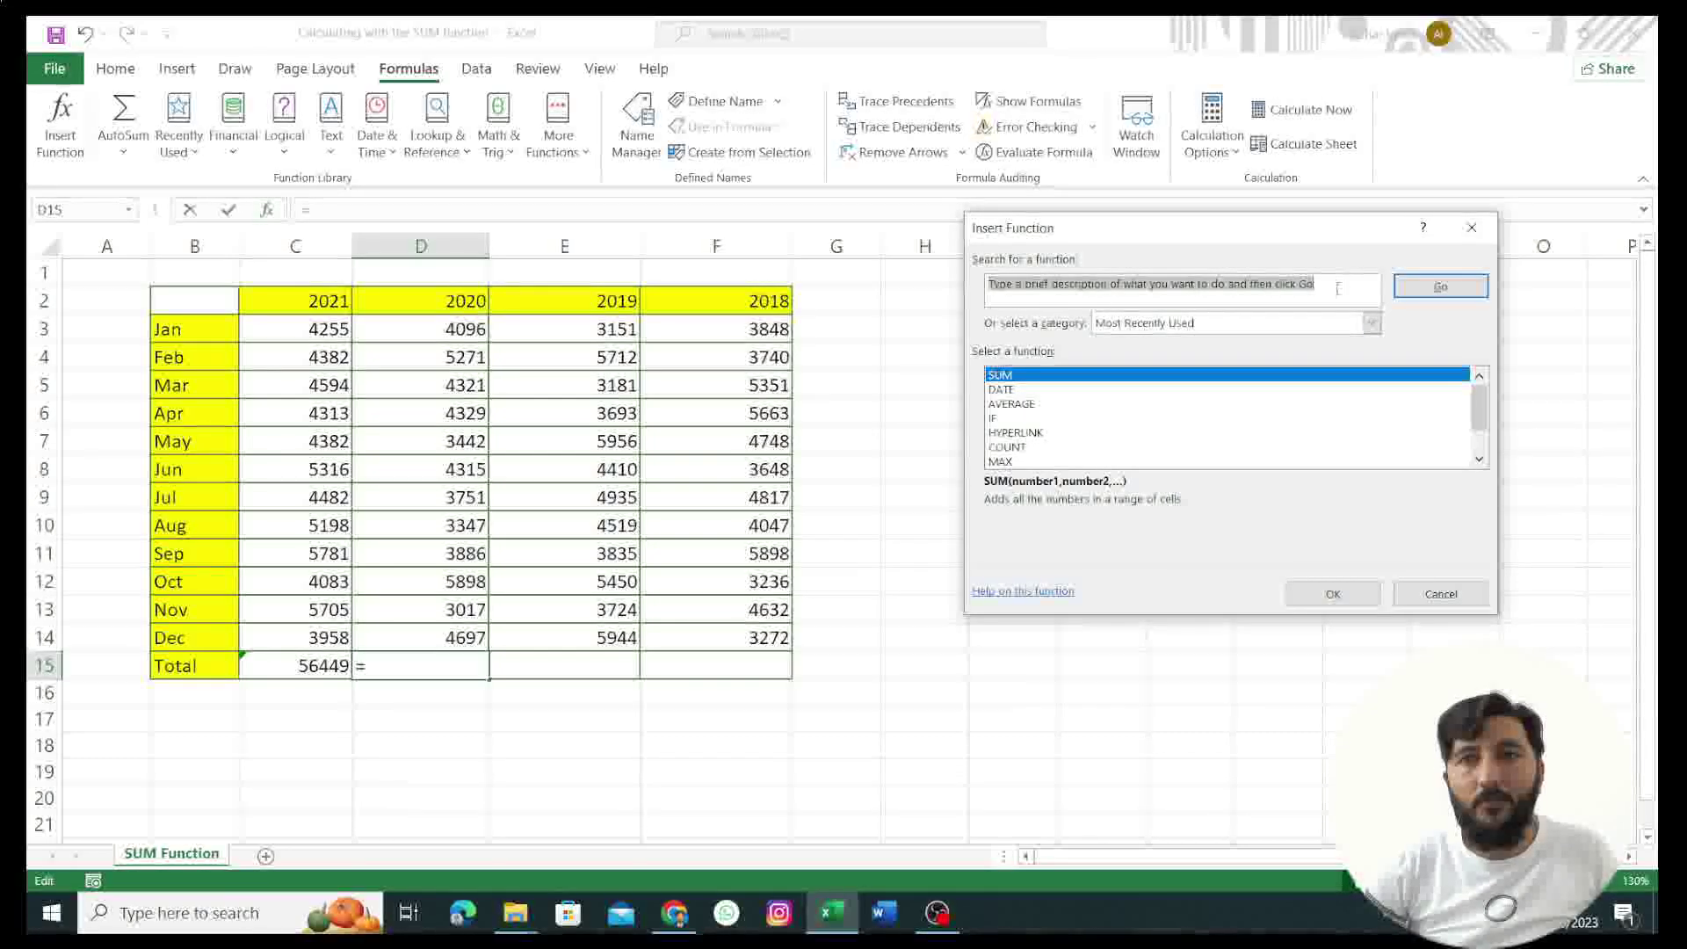
{"action": "key", "text": "BackSpace"}
{"action": "type", "text": "add"}
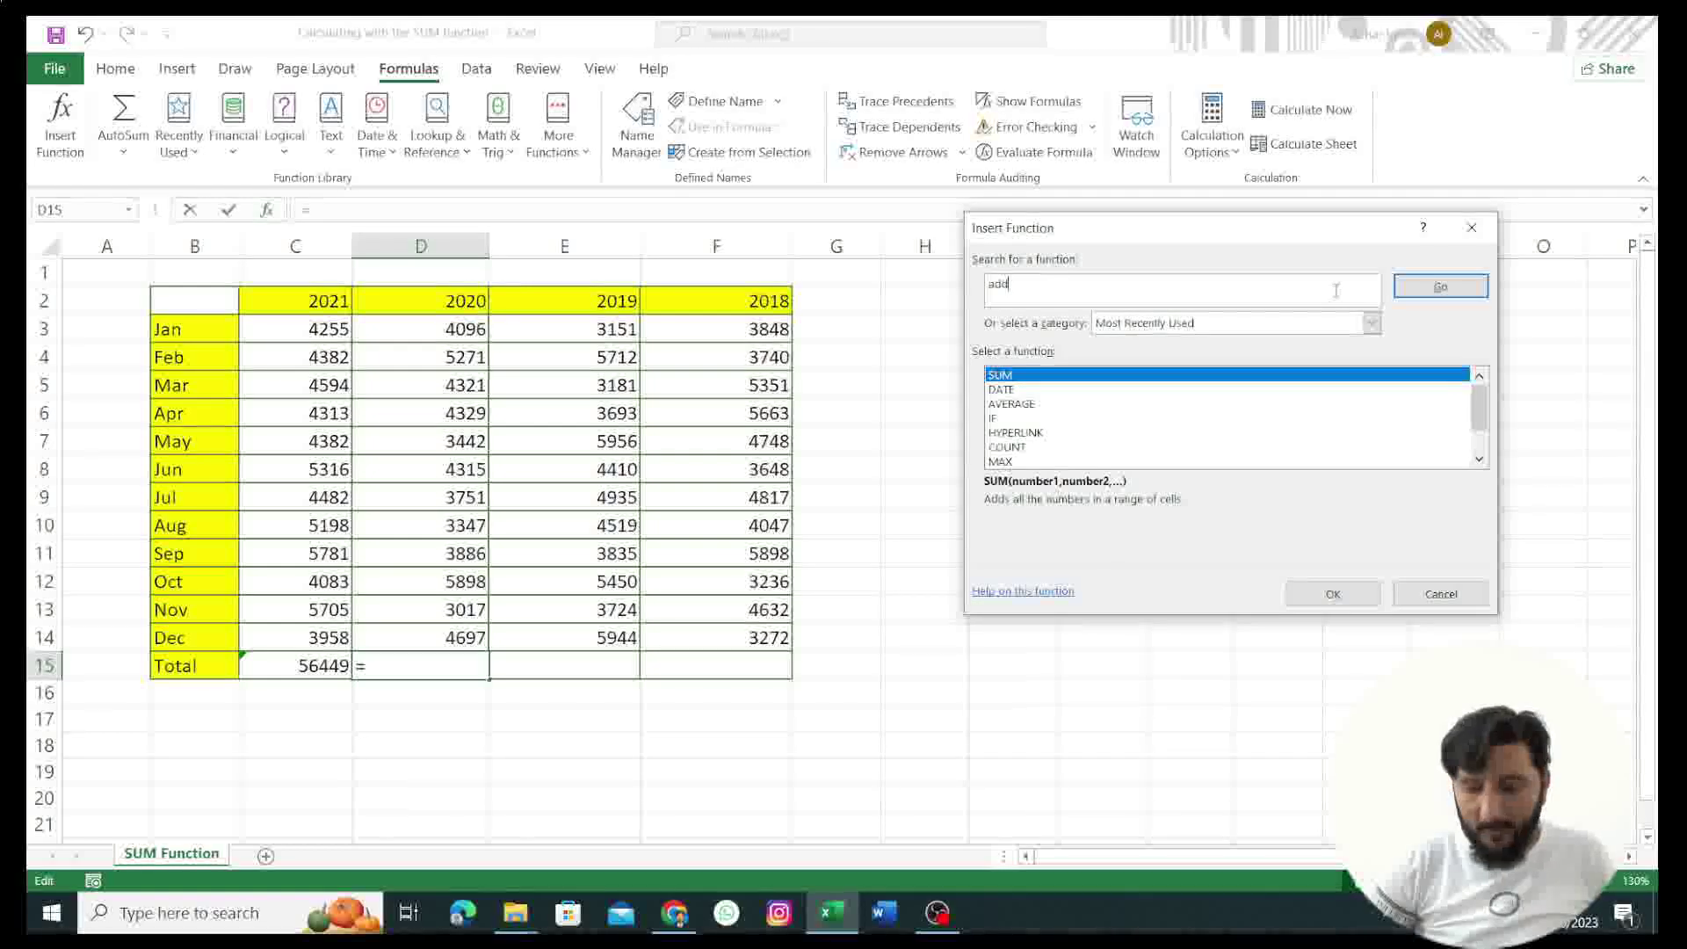
{"action": "key", "text": "Return"}
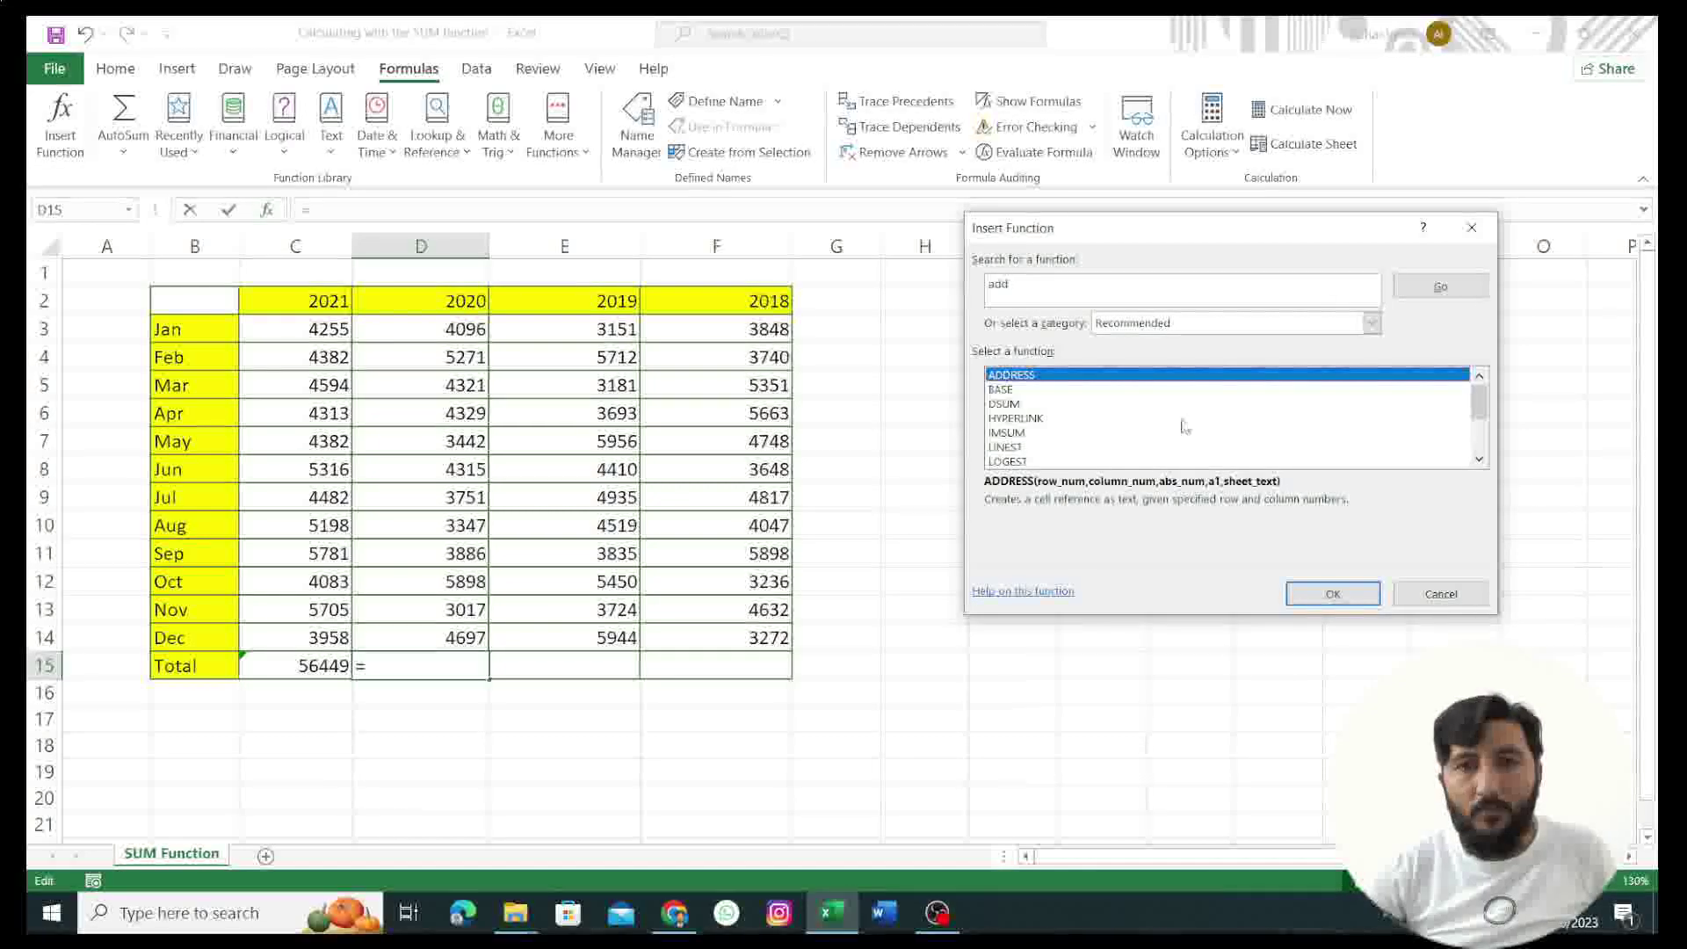
{"action": "scroll", "coordinate": [1178, 419], "scroll_direction": "down", "scroll_amount": 2}
{"action": "left_click", "coordinate": [1011, 419]}
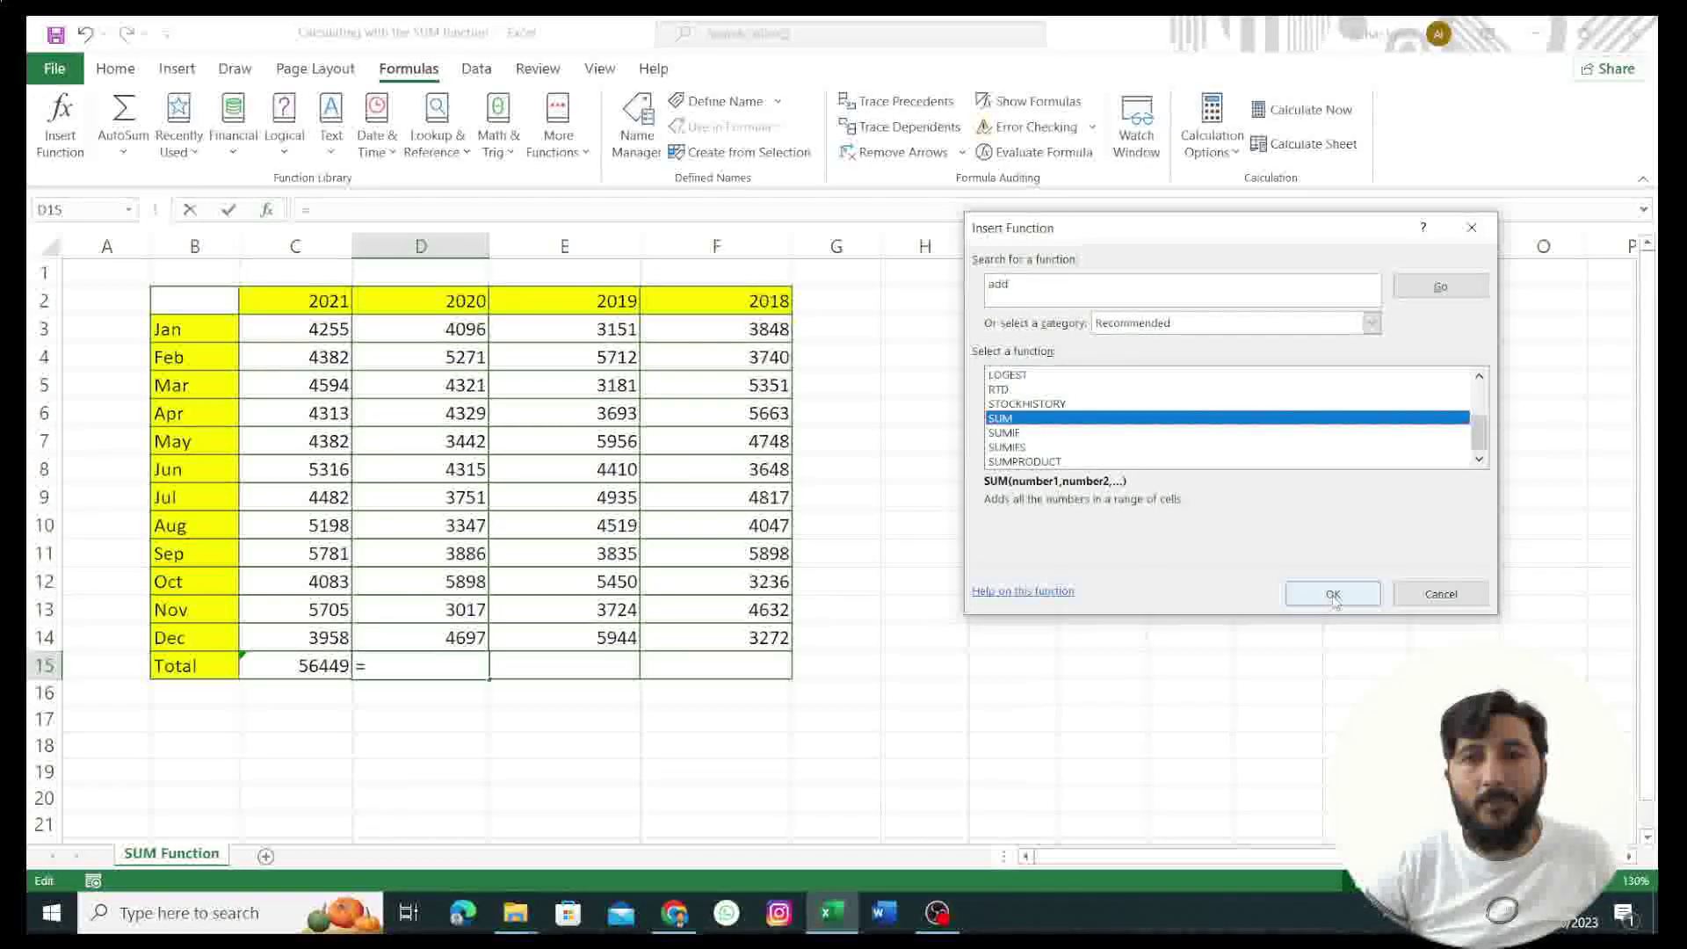
{"action": "left_click", "coordinate": [1333, 594]}
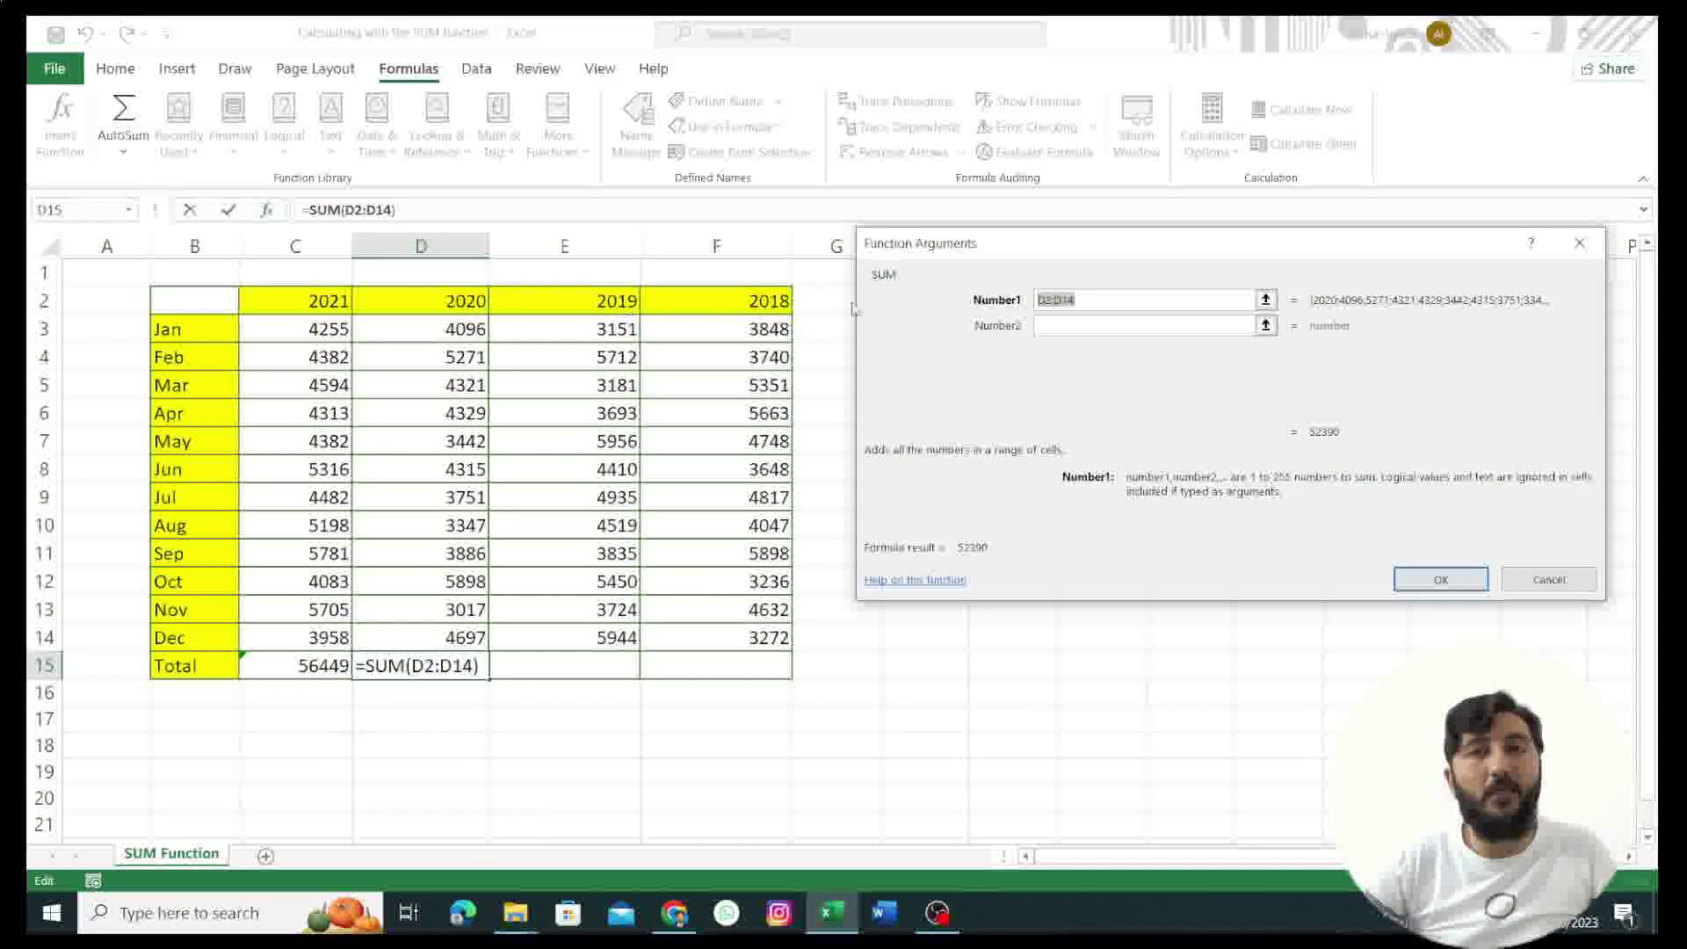
{"action": "left_click", "coordinate": [1052, 300]}
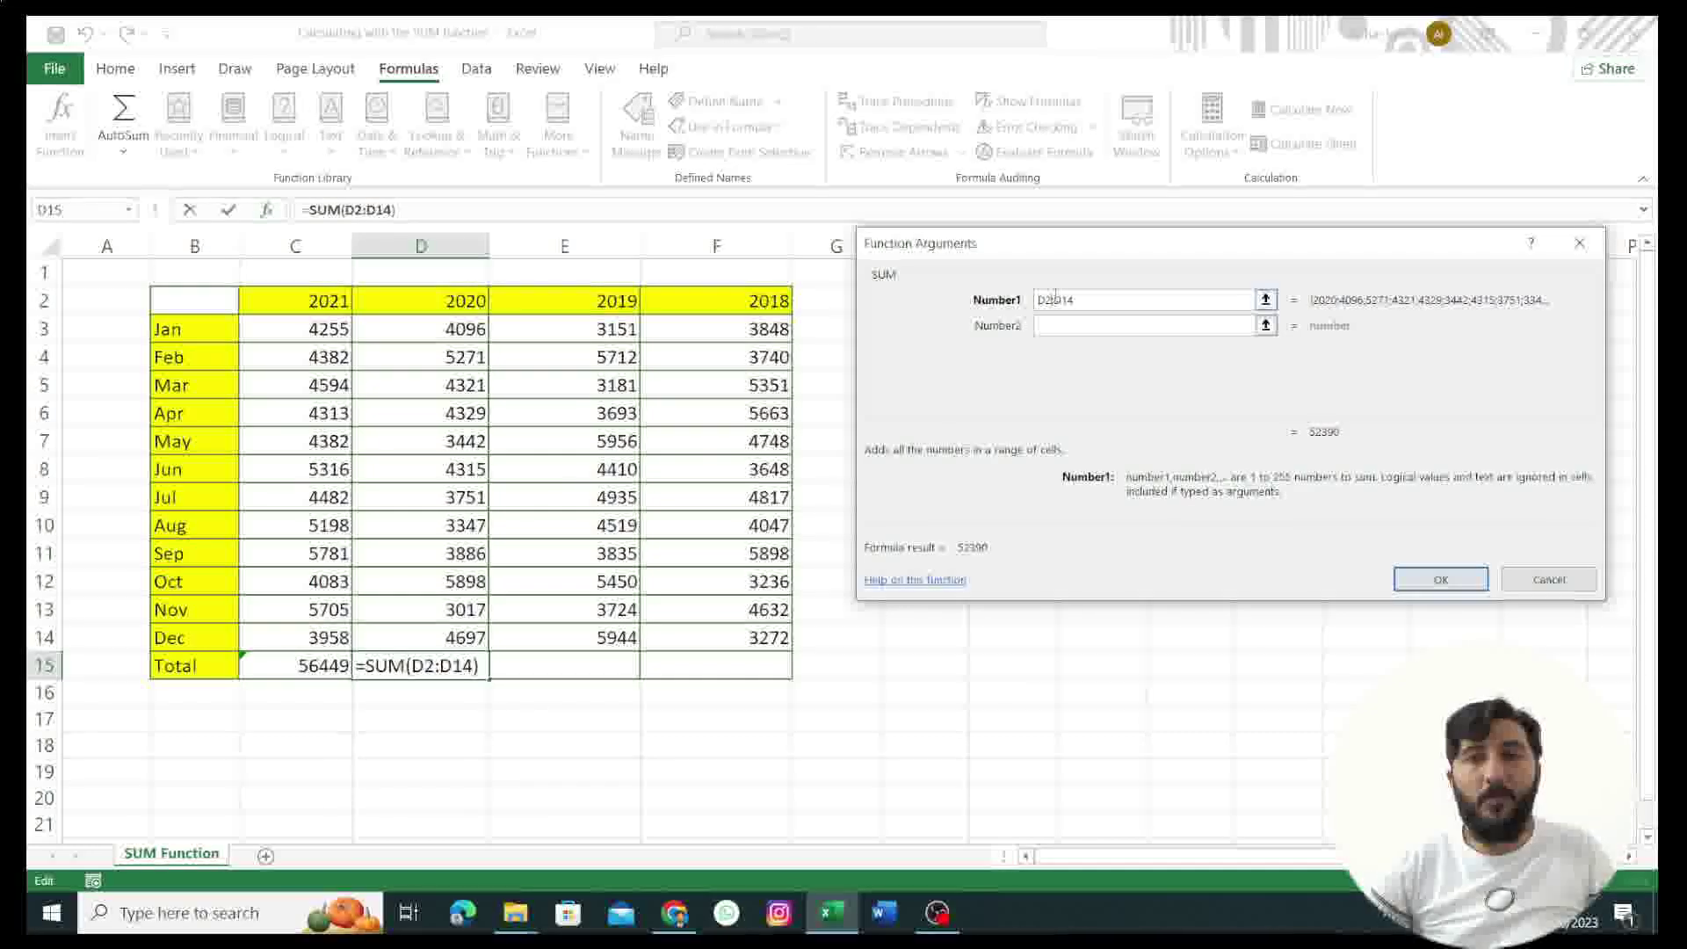
{"action": "key", "text": "BackSpace"}
{"action": "type", "text": "3"}
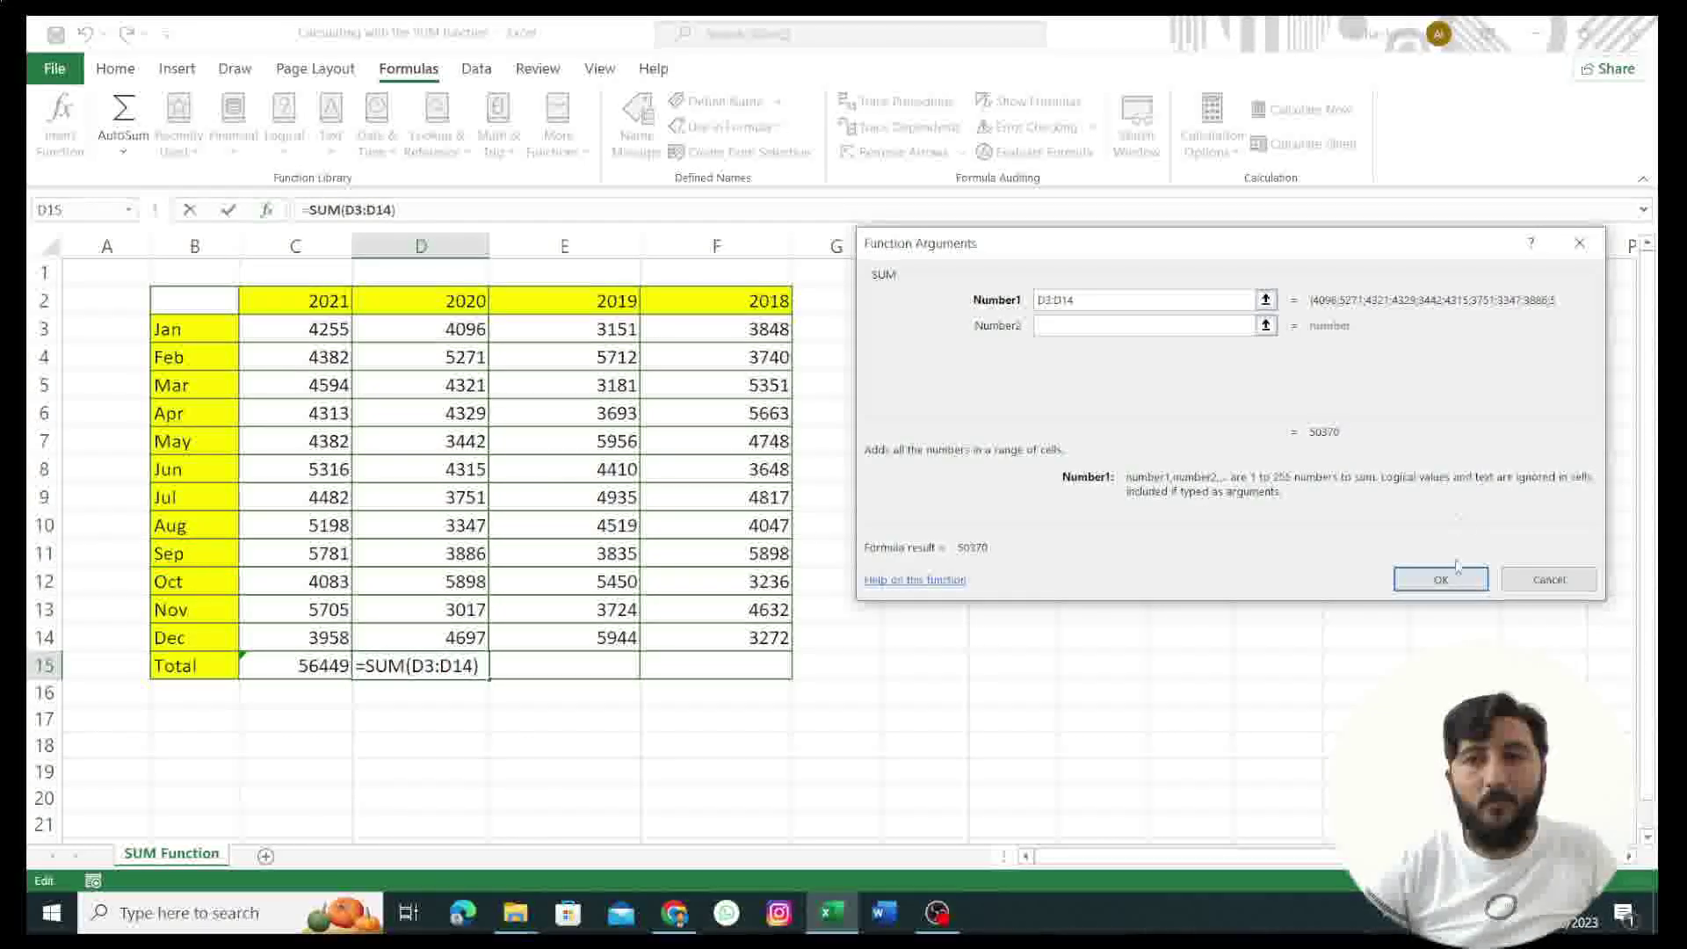
{"action": "left_click", "coordinate": [1435, 579]}
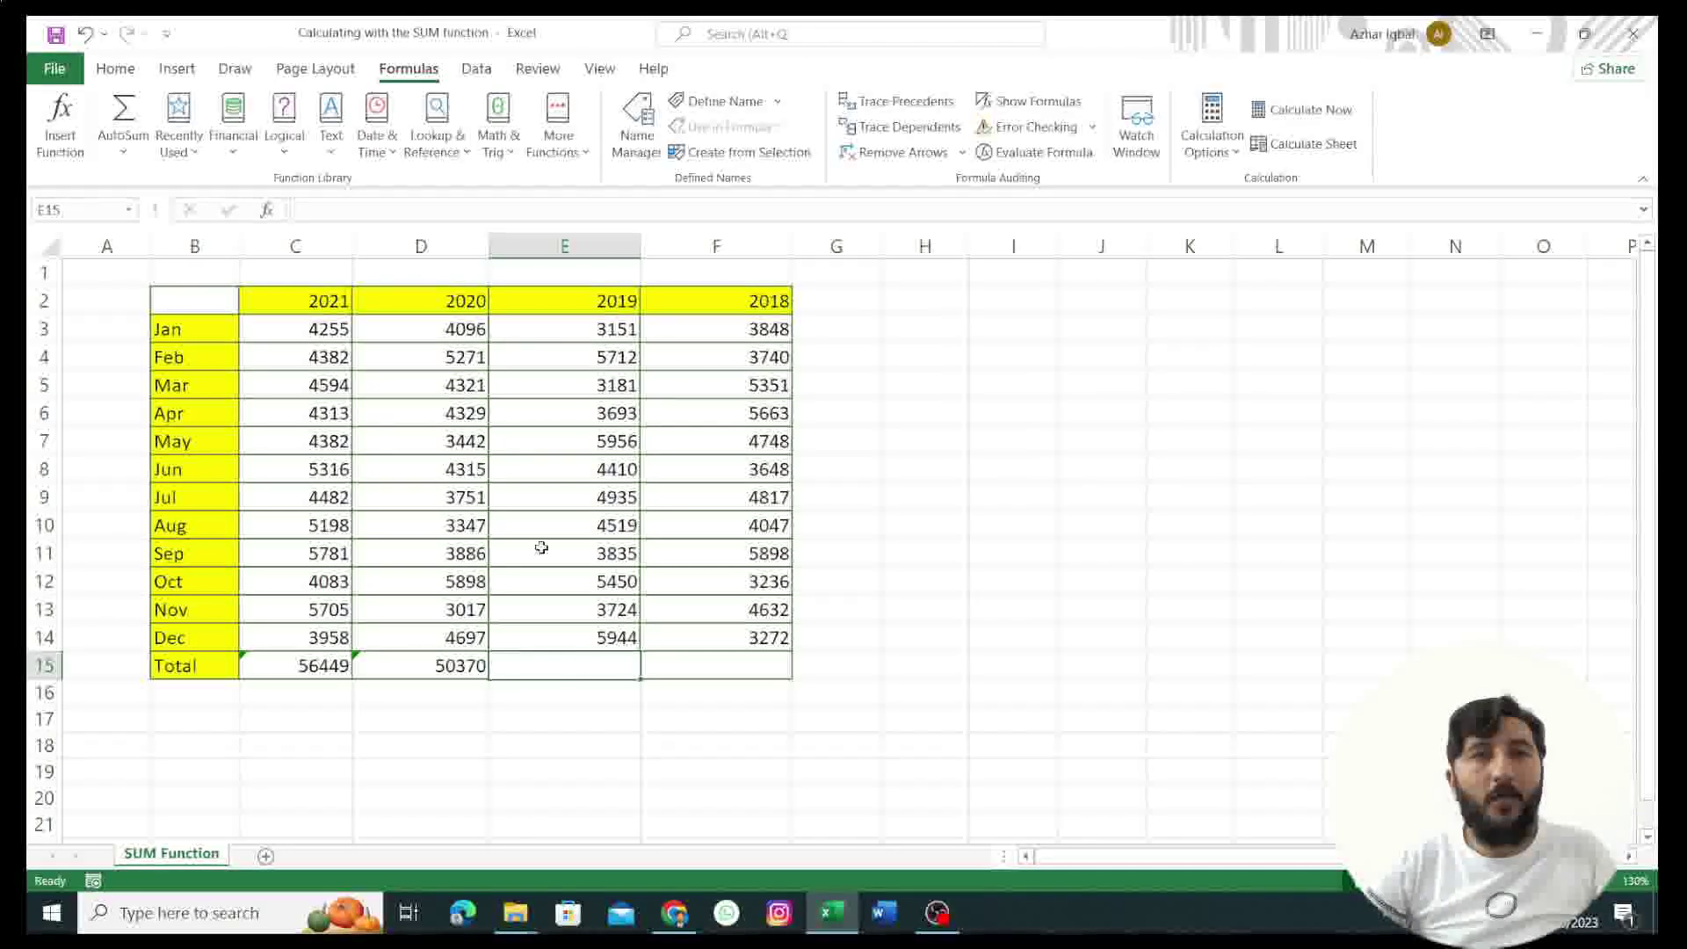
Step: AutoSum the 2019 column into E15, correcting the range to E3:E14 for 54510
{"action": "left_click", "coordinate": [122, 119]}
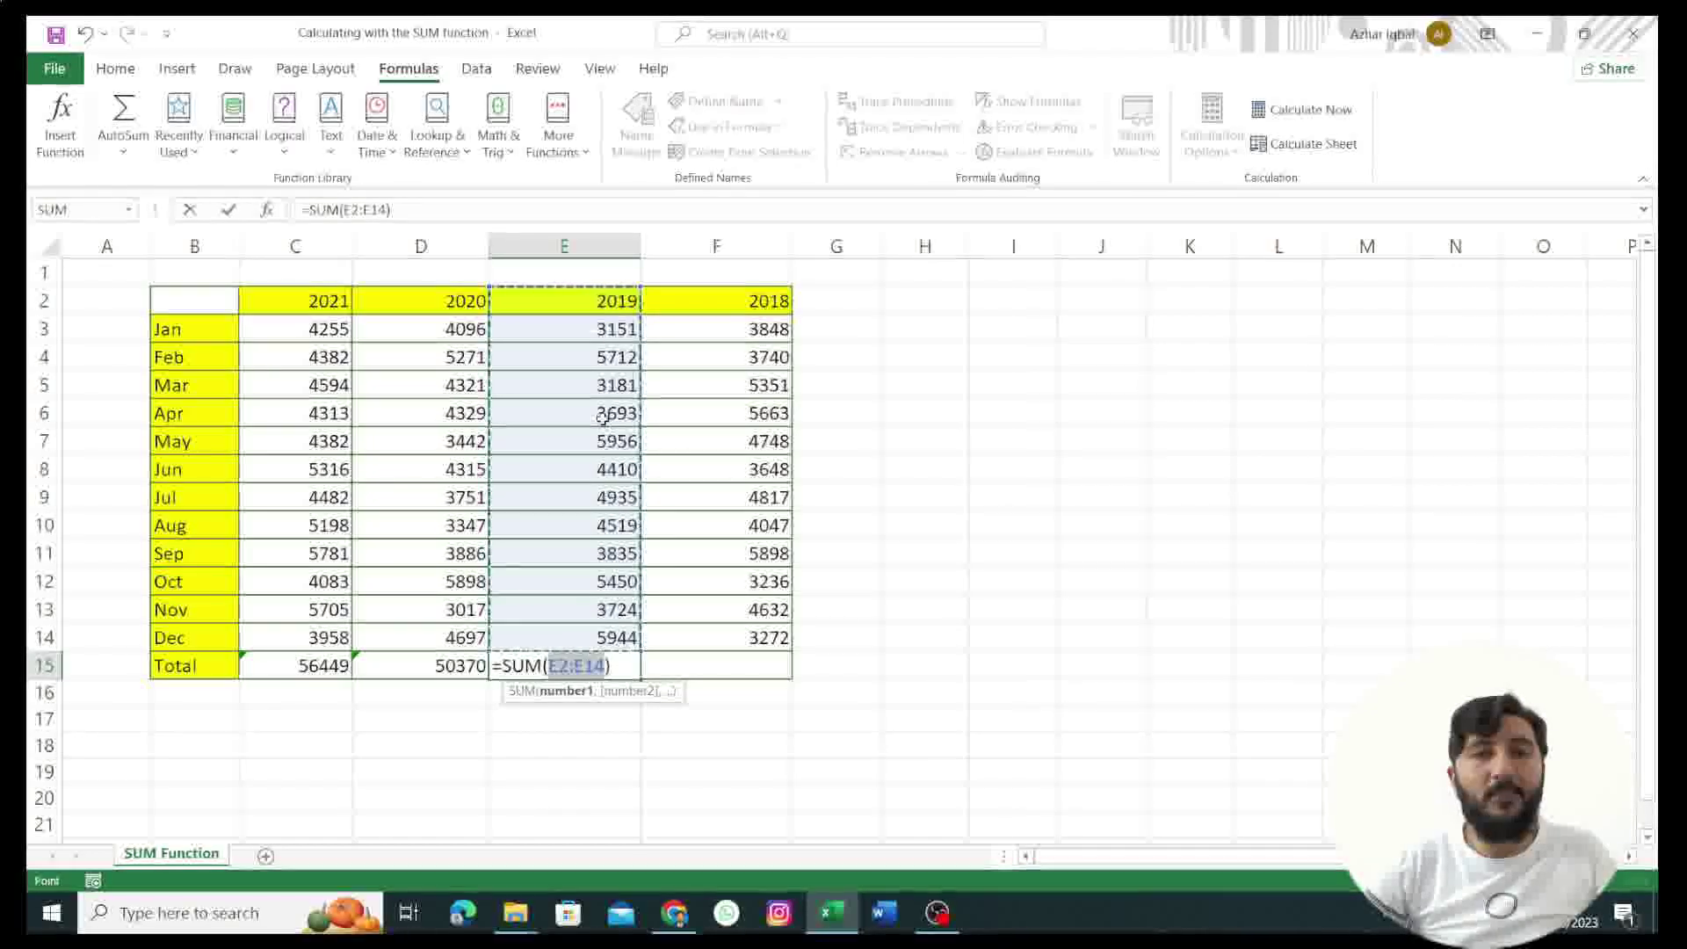
{"action": "left_click", "coordinate": [569, 665]}
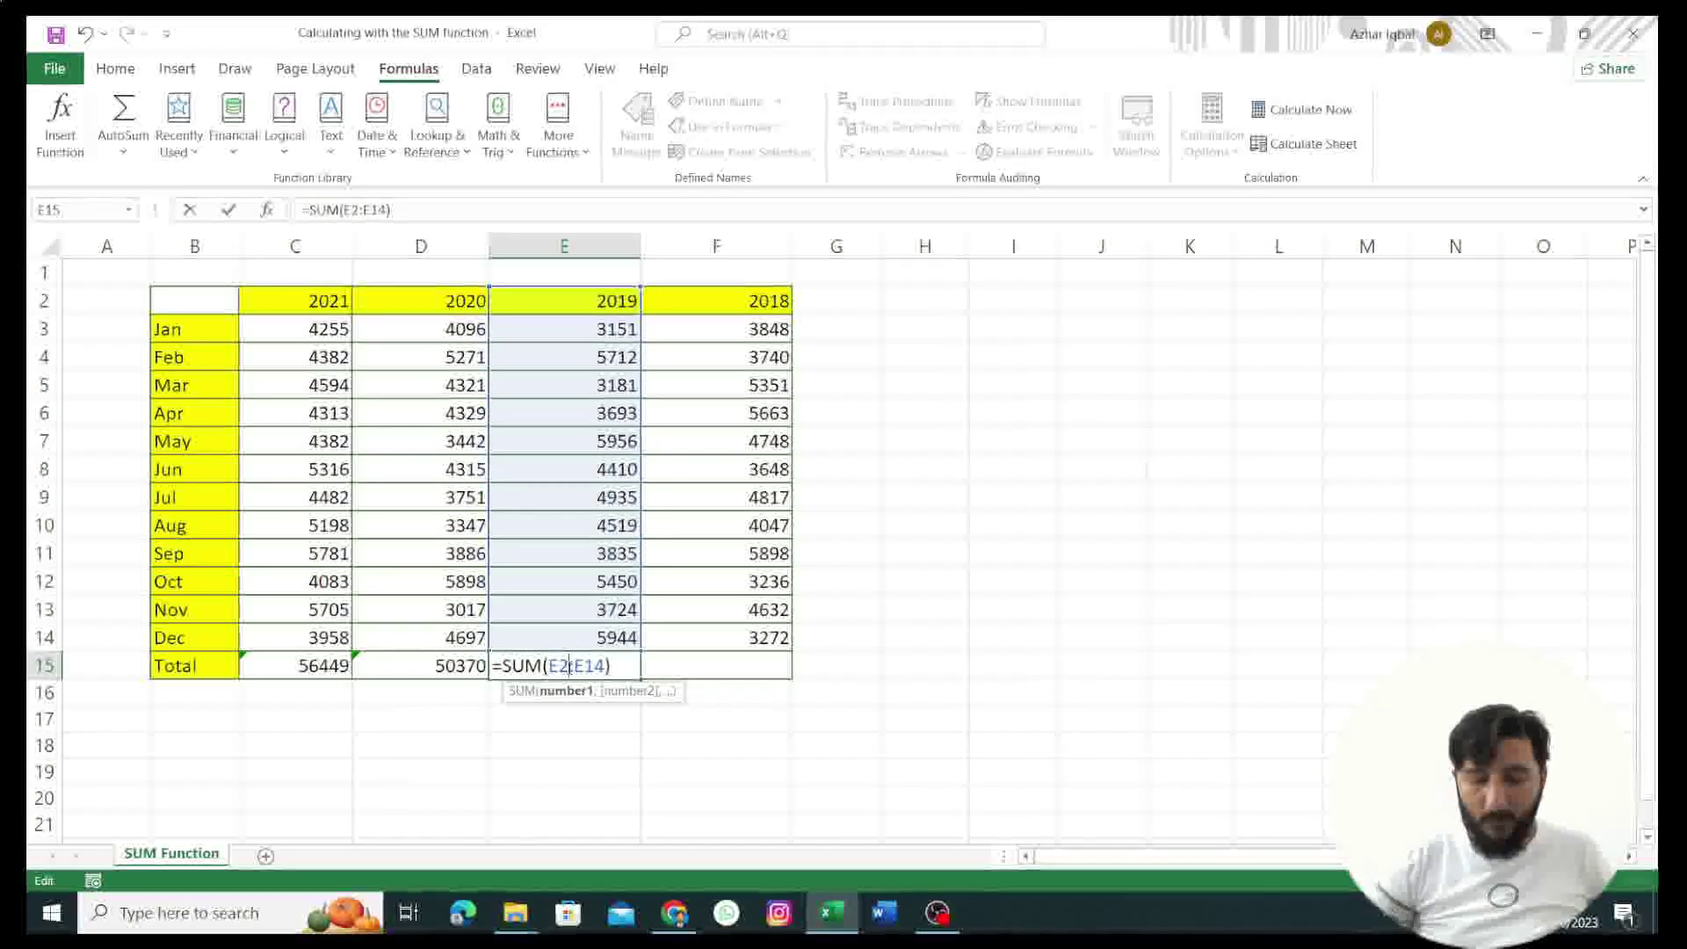
{"action": "key", "text": "BackSpace"}
{"action": "type", "text": "3"}
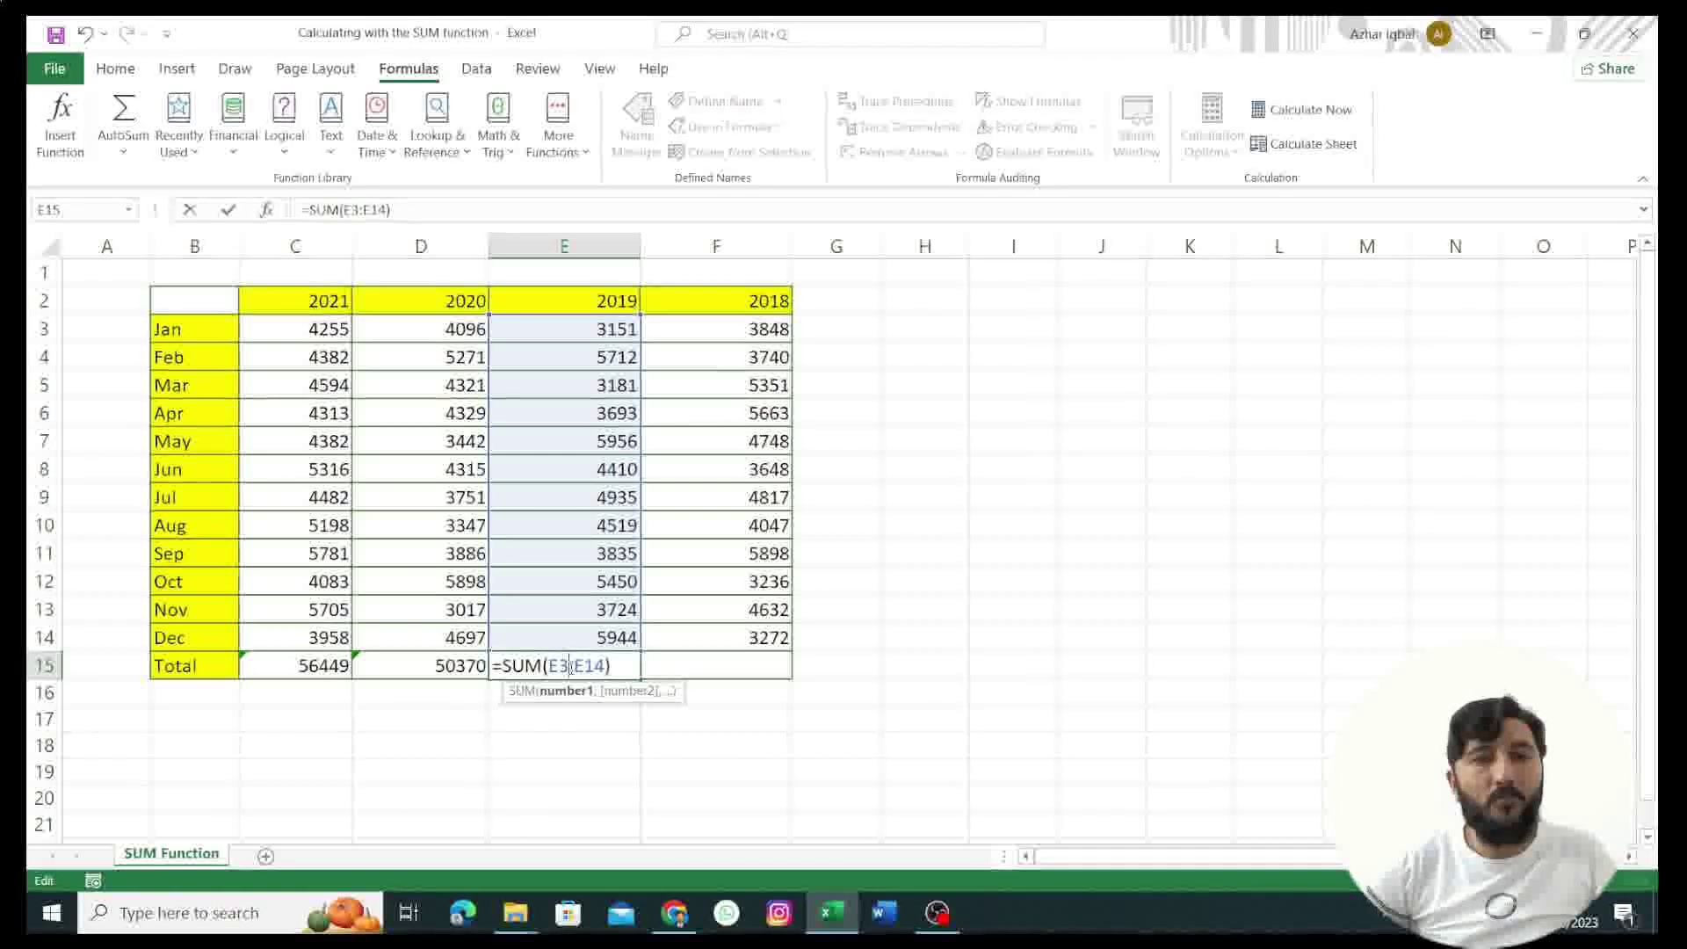
{"action": "key", "text": "Return"}
{"action": "left_click", "coordinate": [726, 669]}
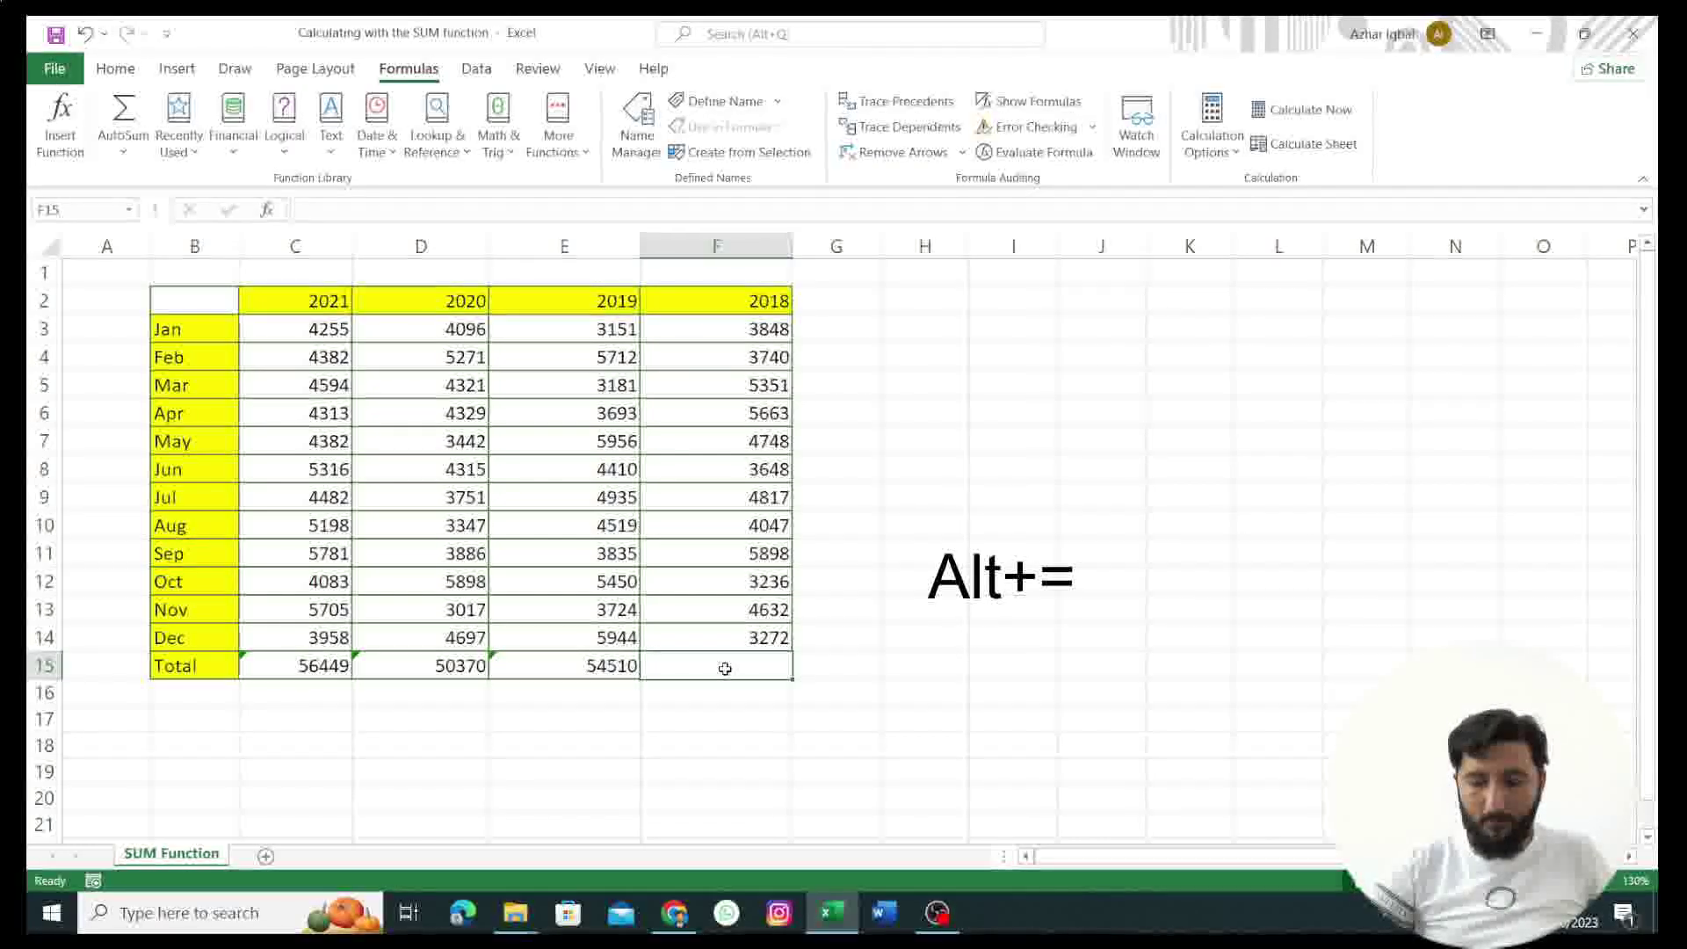
Step: AutoSum F15 with Alt+=, fixing the range to F3:F14 for a 2018 total of 52900
{"action": "key", "text": "alt"}
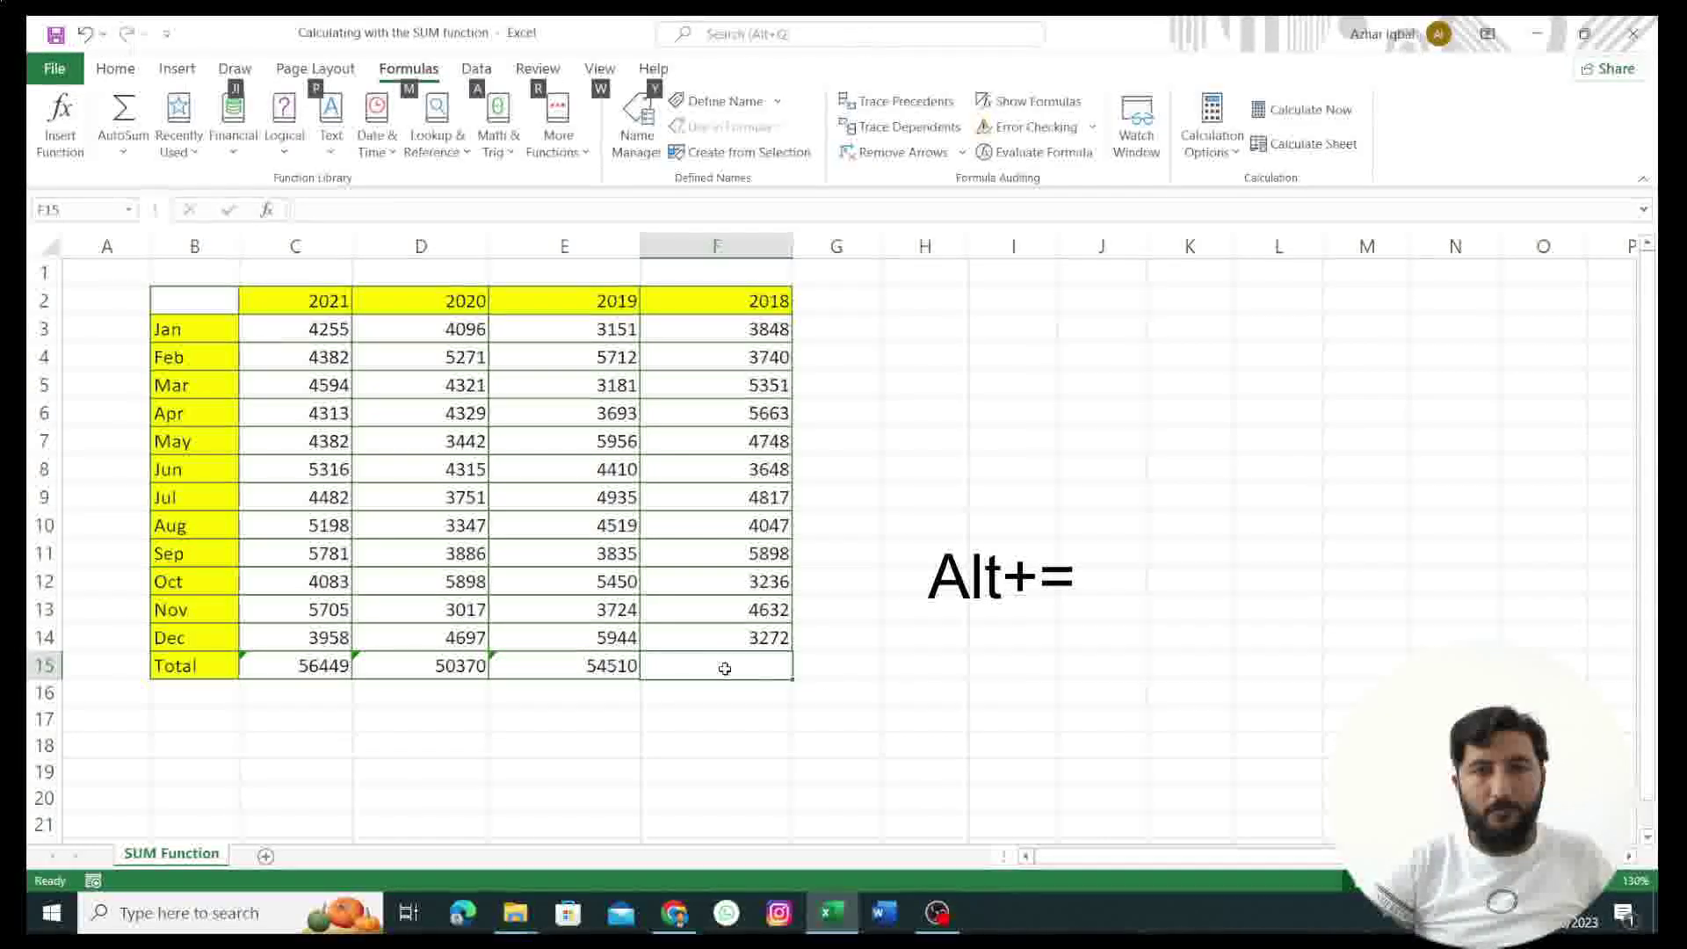
{"action": "key", "text": "alt+="}
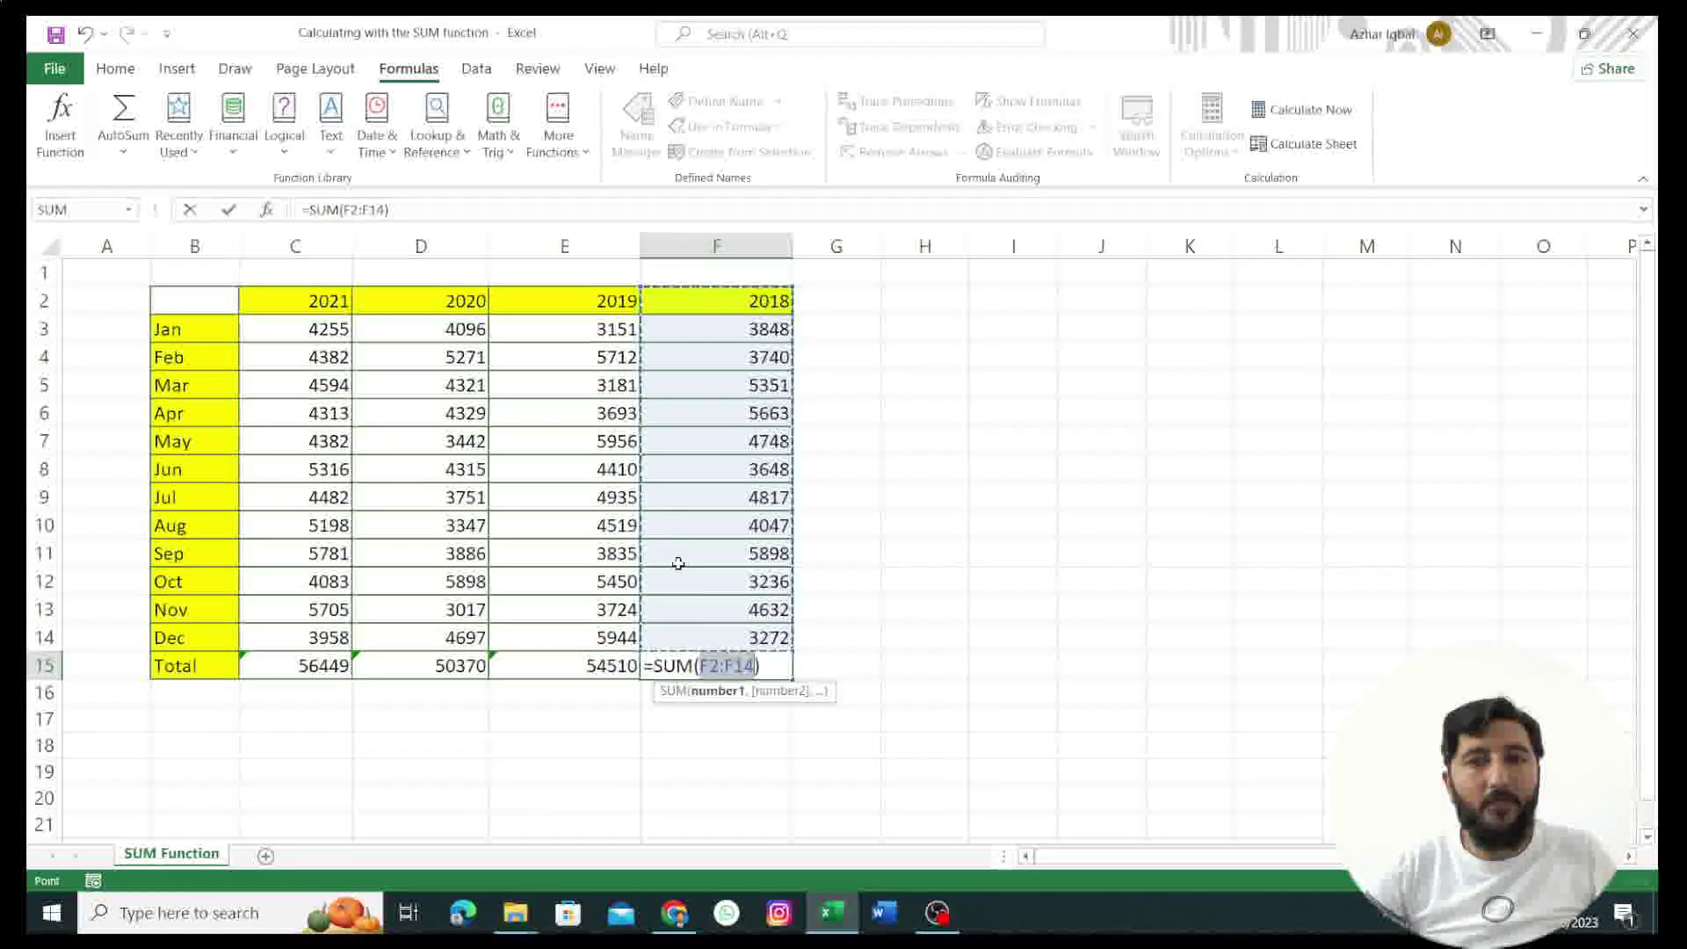
{"action": "left_click", "coordinate": [721, 665]}
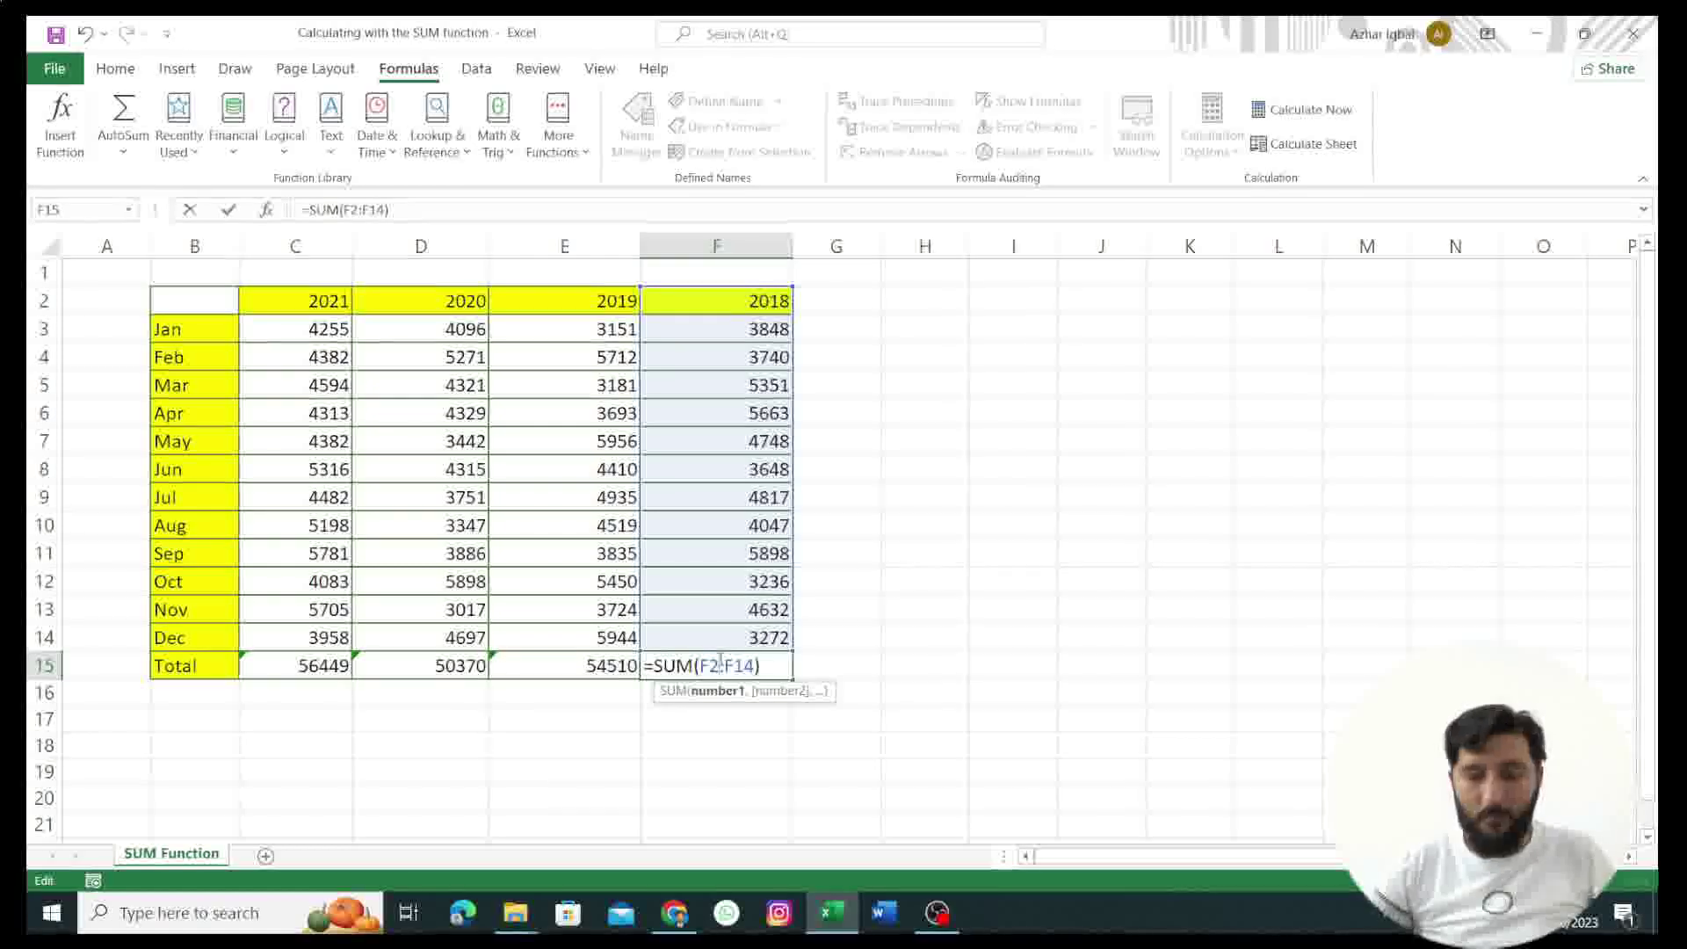
{"action": "key", "text": "BackSpace"}
{"action": "type", "text": "3"}
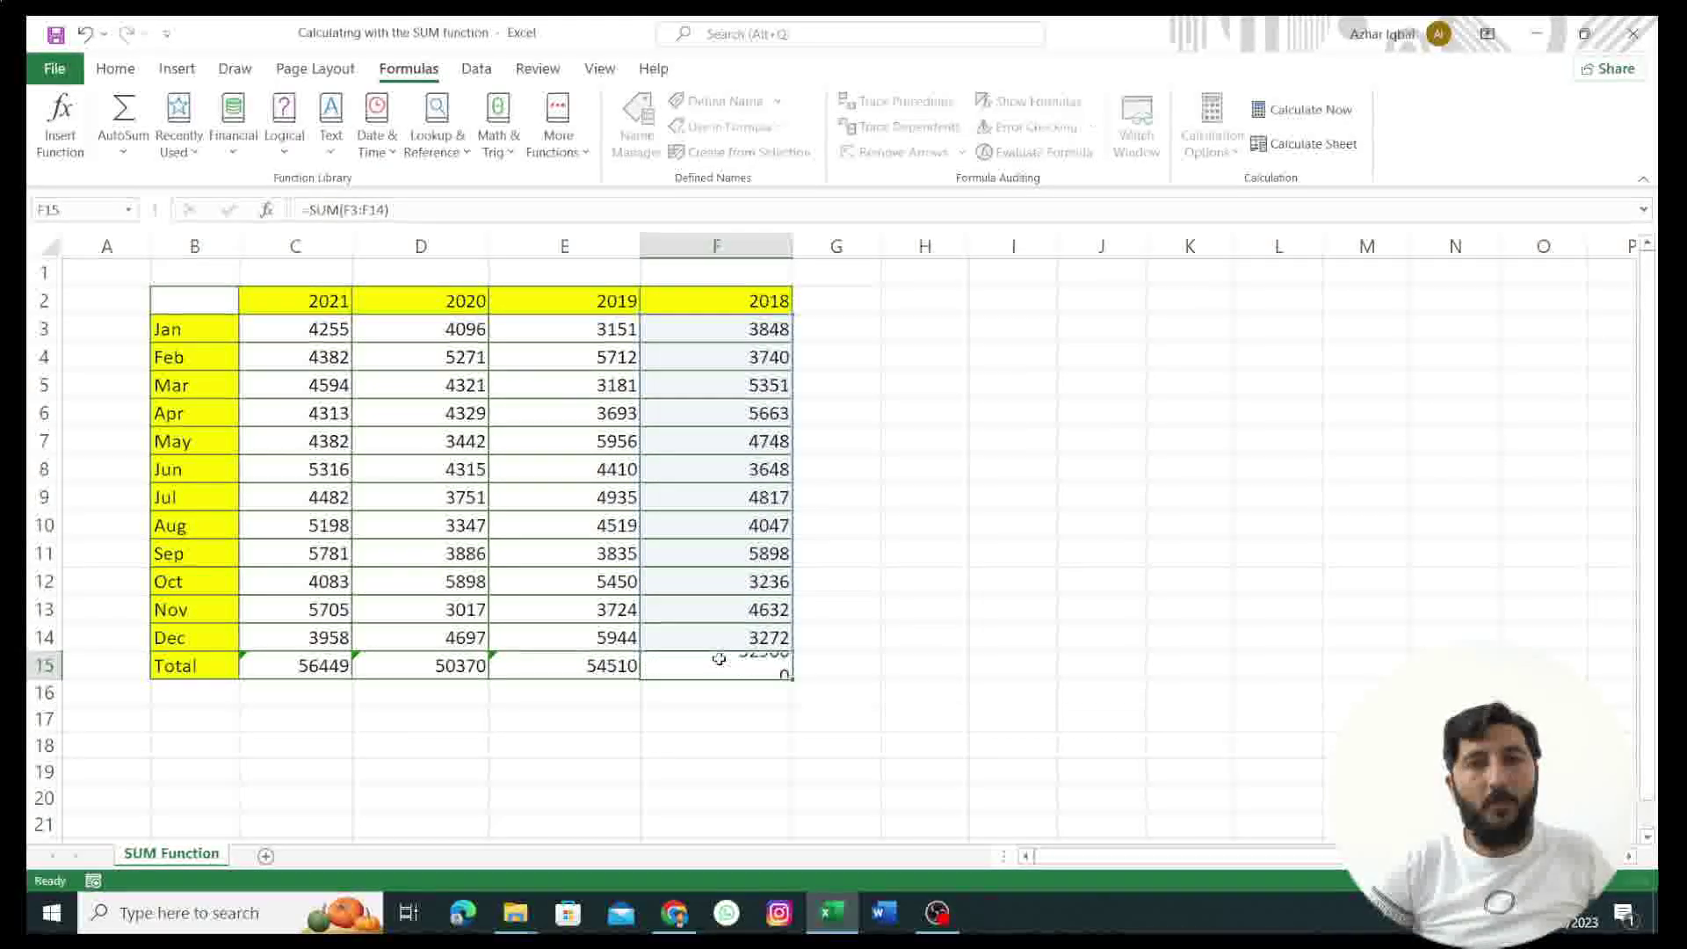
{"action": "key", "text": "Return"}
{"action": "left_click", "coordinate": [503, 729]}
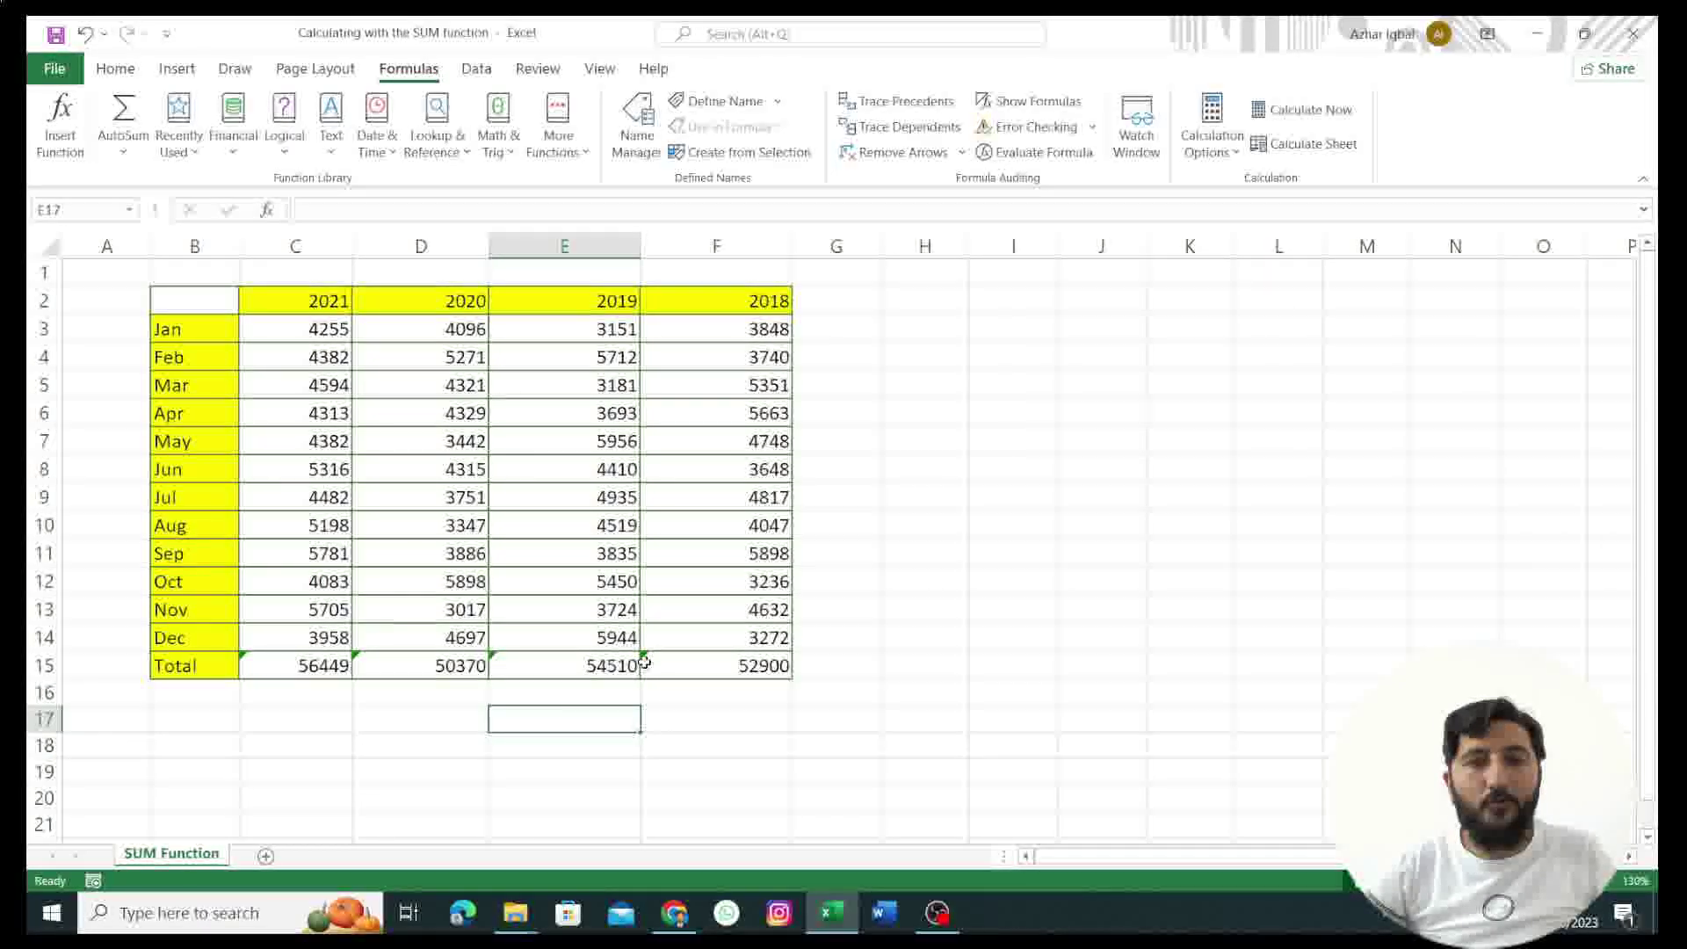
Step: Ignore the adjacent-cells error warnings on the D15 and E15 totals
{"action": "left_click", "coordinate": [392, 670]}
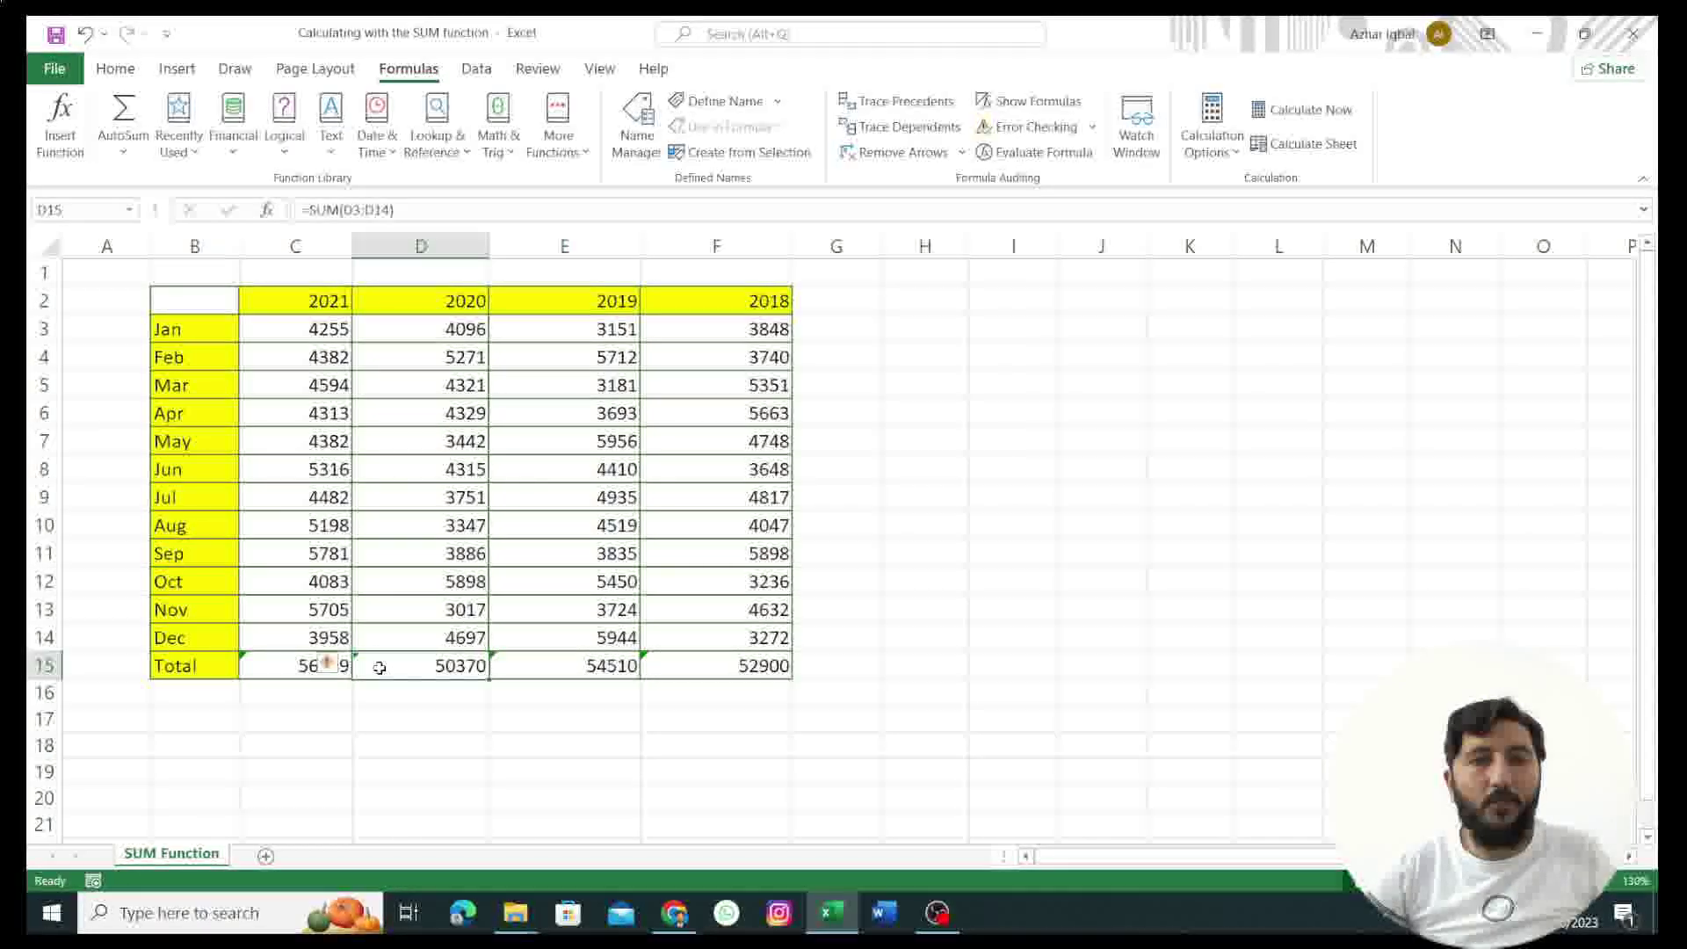
{"action": "mouse_move", "coordinate": [327, 673]}
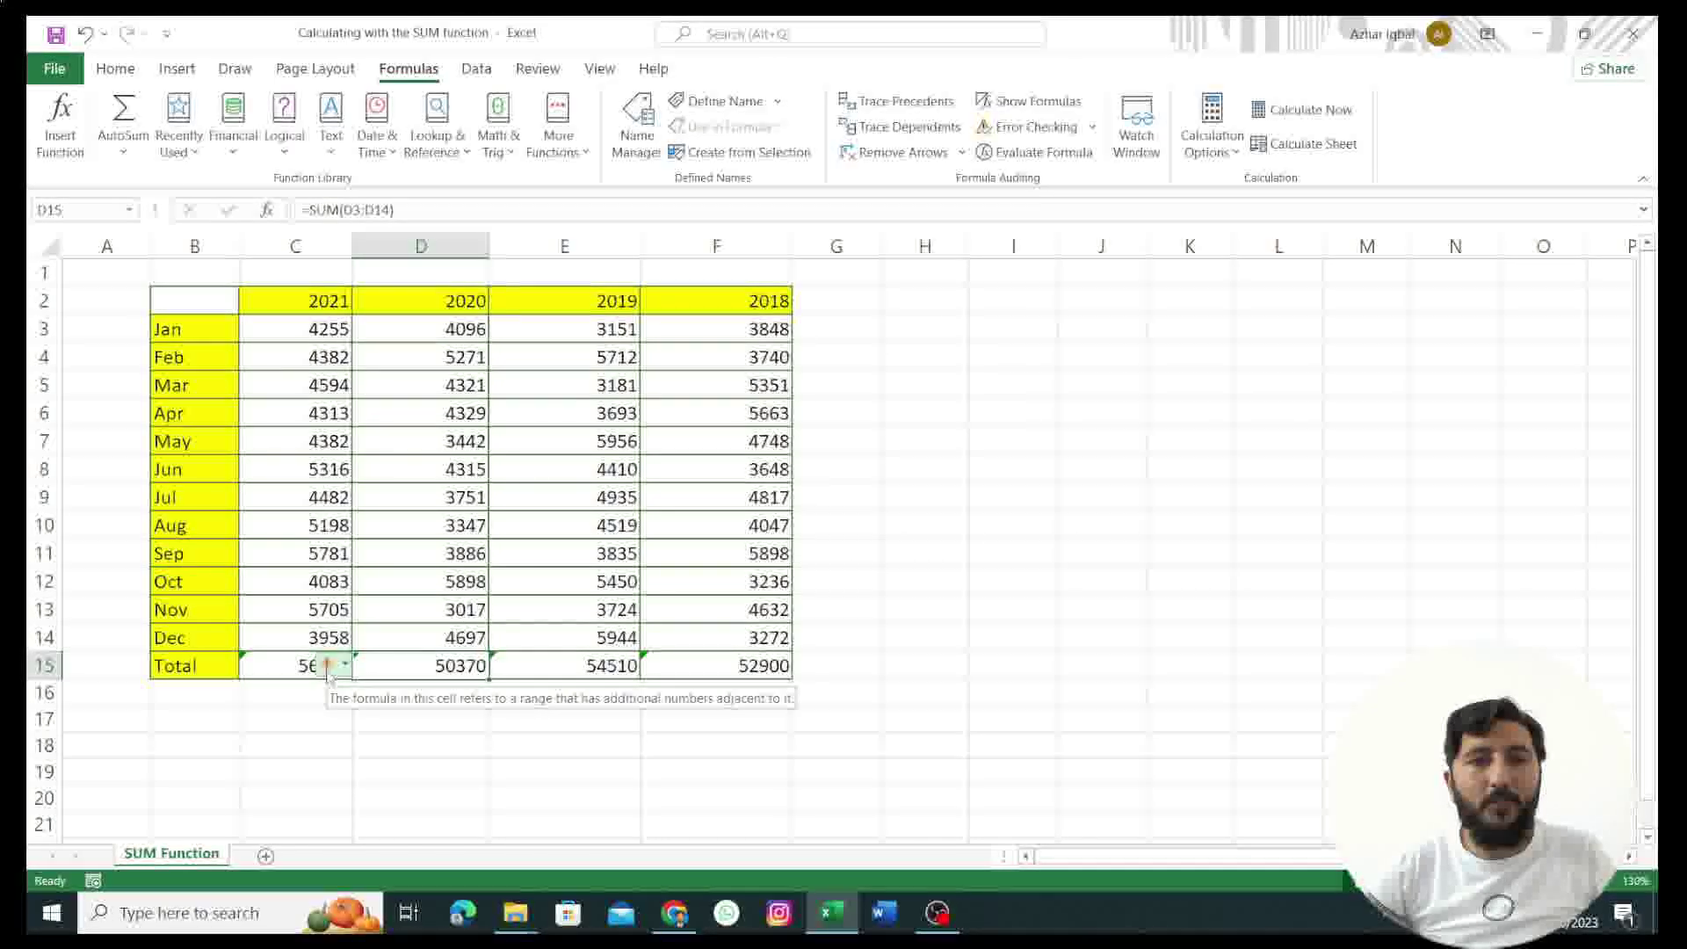
{"action": "left_click", "coordinate": [328, 669]}
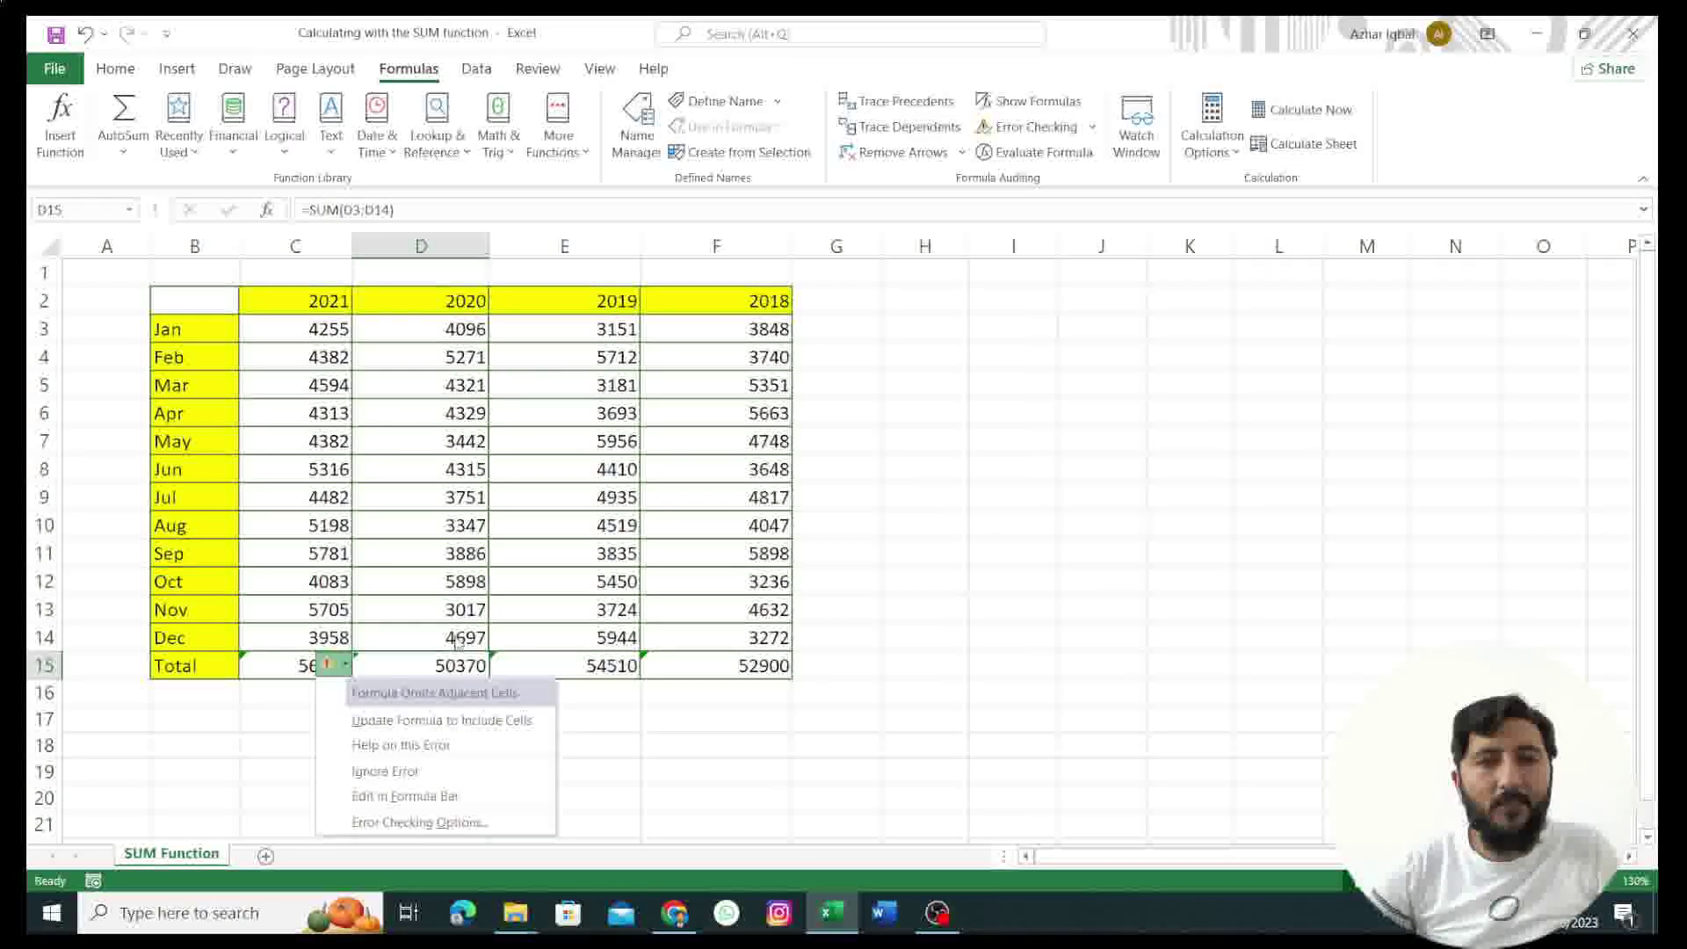
{"action": "left_click", "coordinate": [419, 773]}
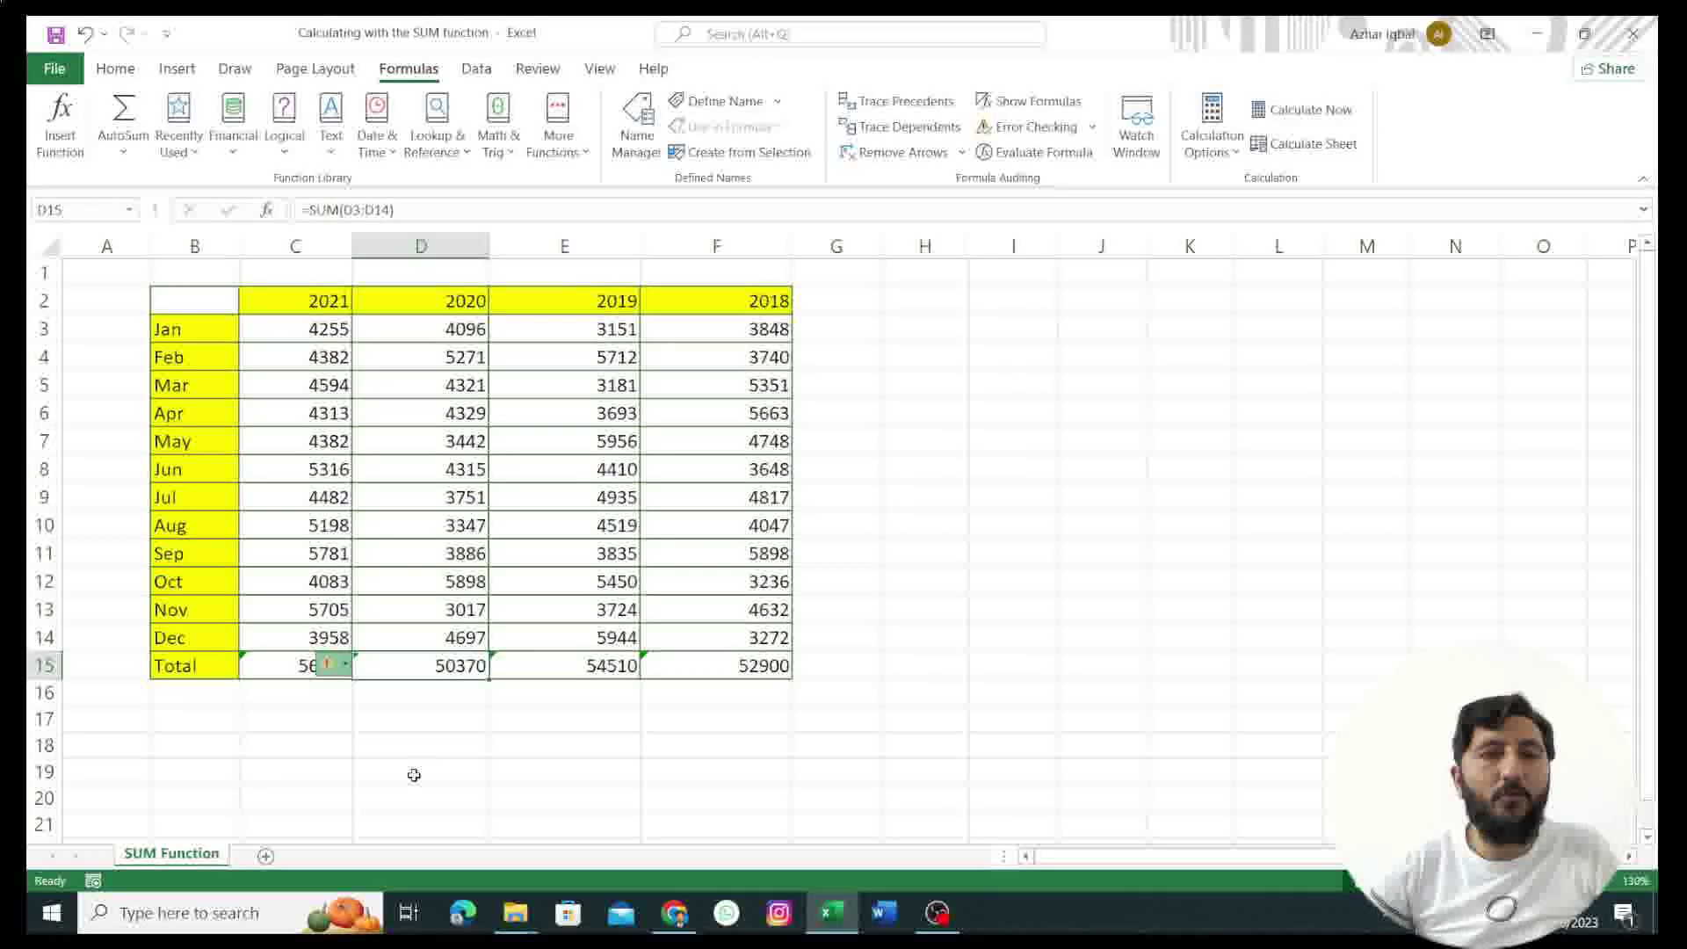
{"action": "left_click", "coordinate": [655, 668]}
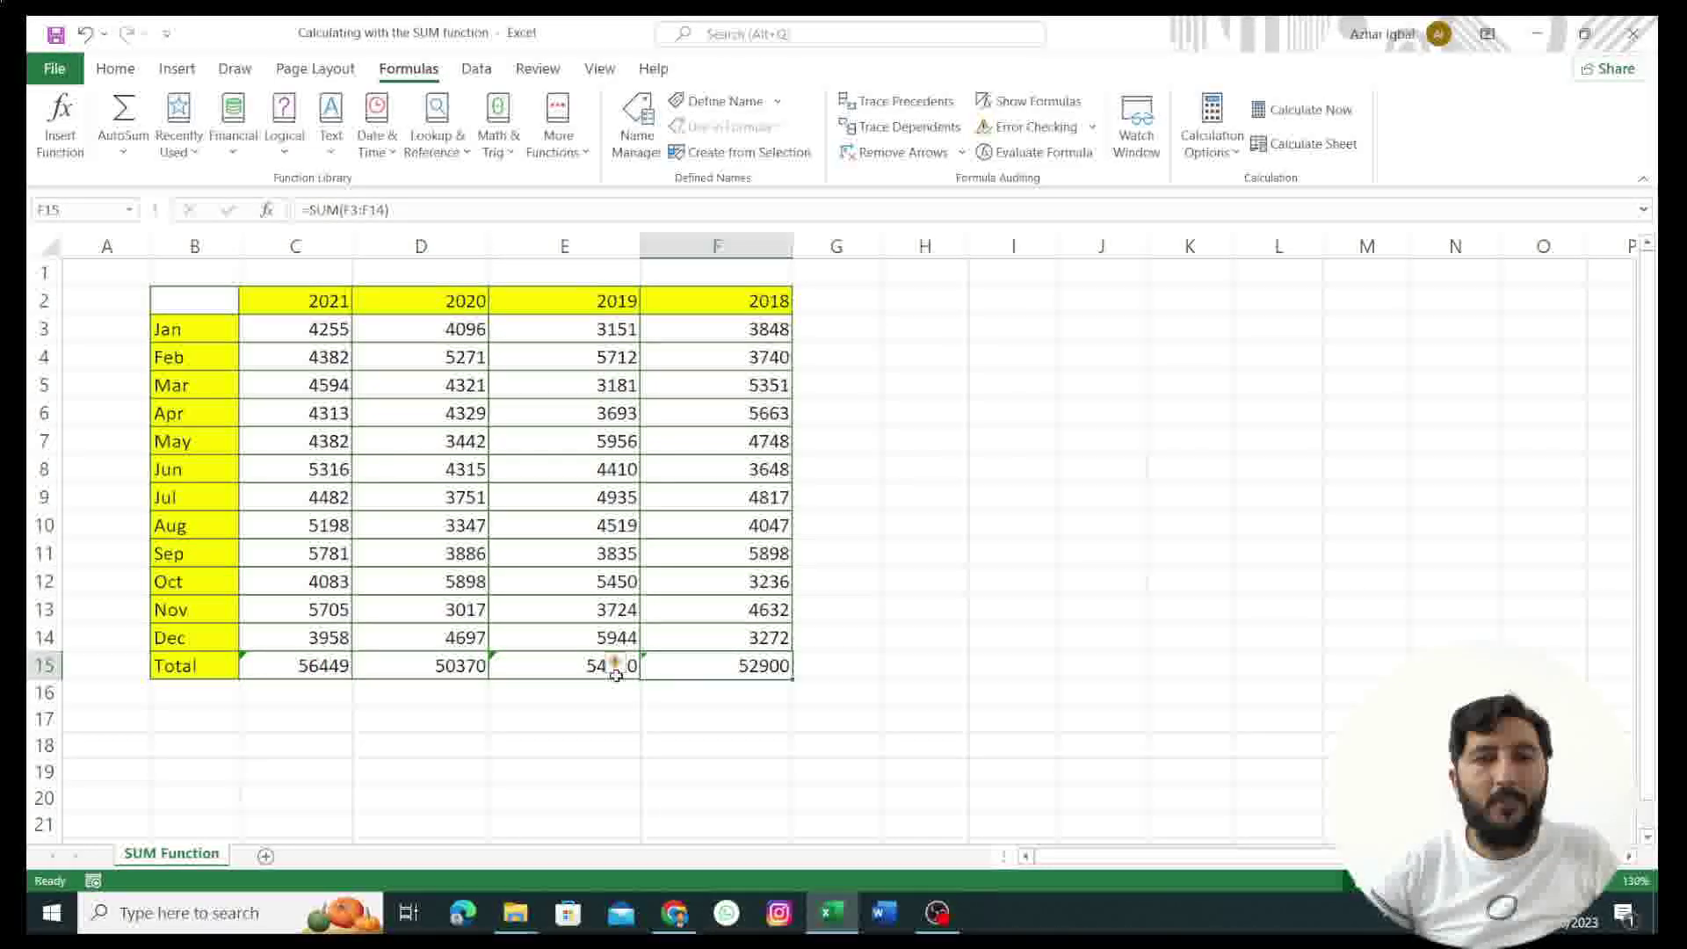
{"action": "left_click", "coordinate": [616, 675]}
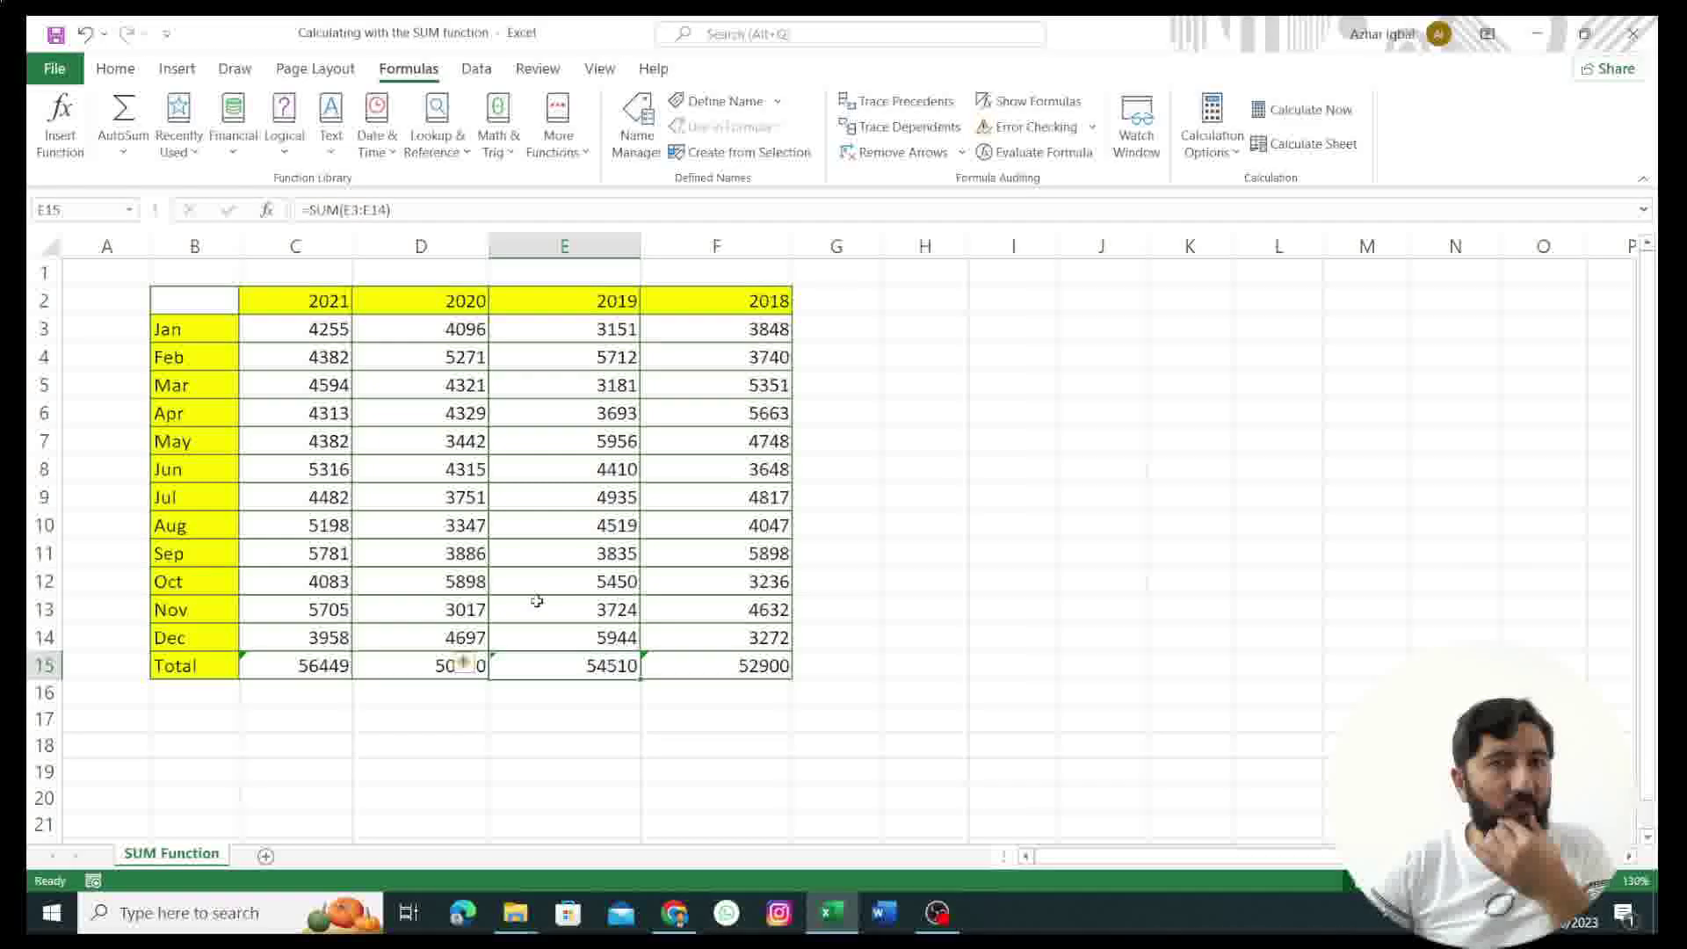
{"action": "left_click", "coordinate": [466, 665]}
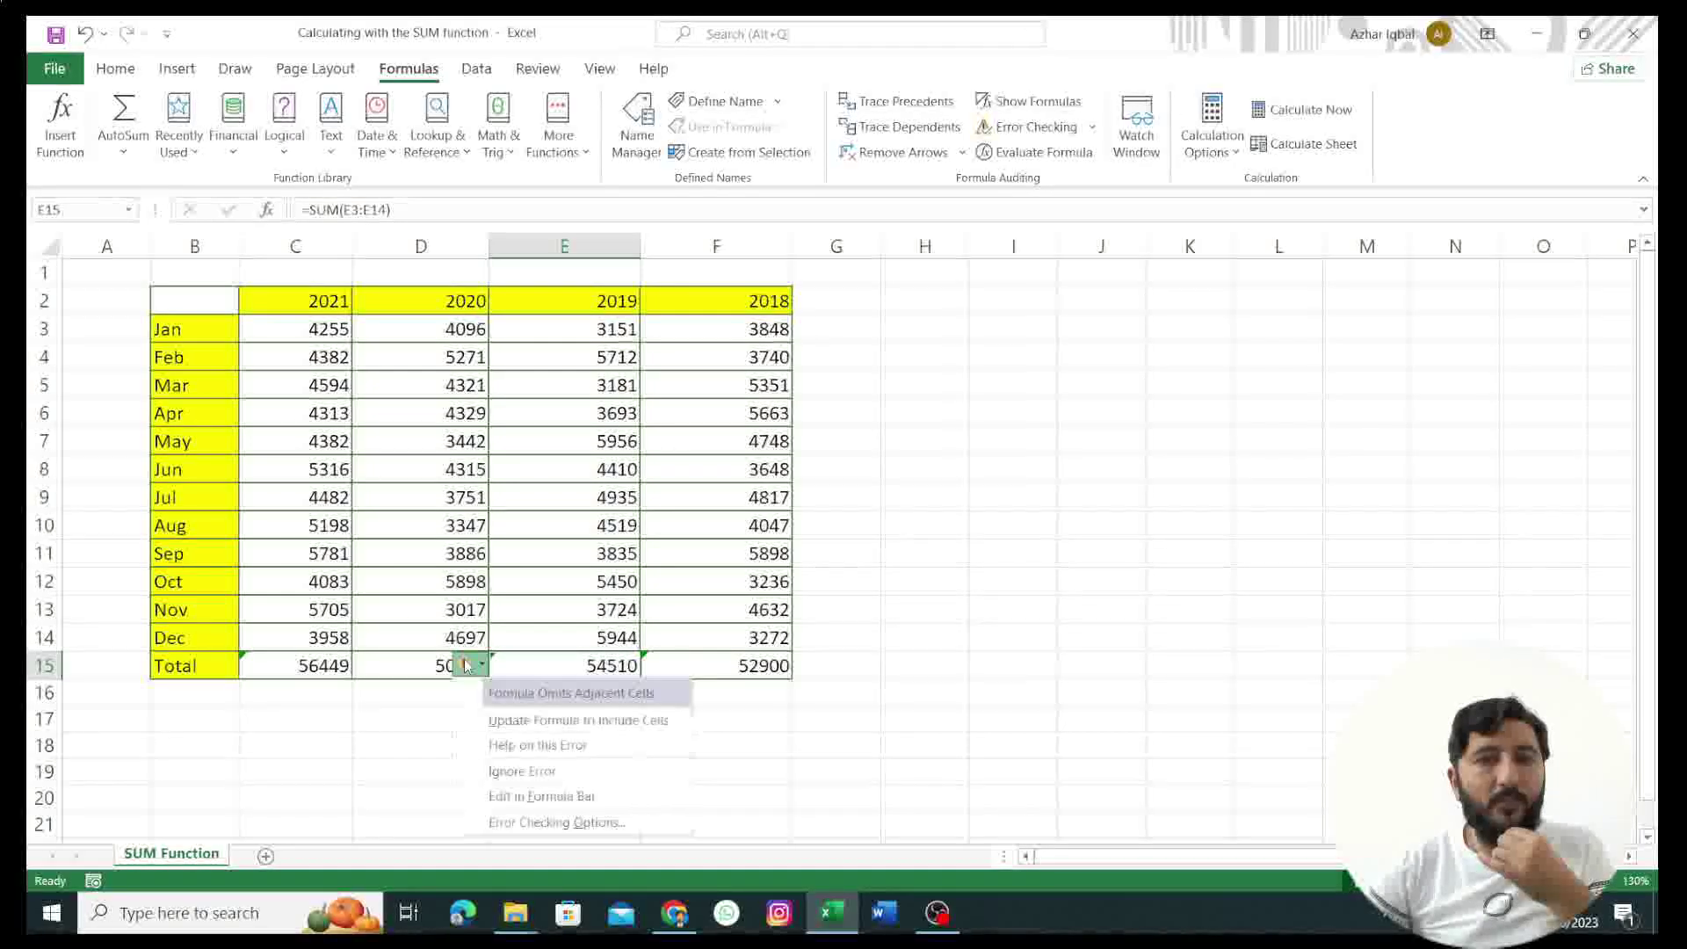
{"action": "left_click", "coordinate": [511, 773]}
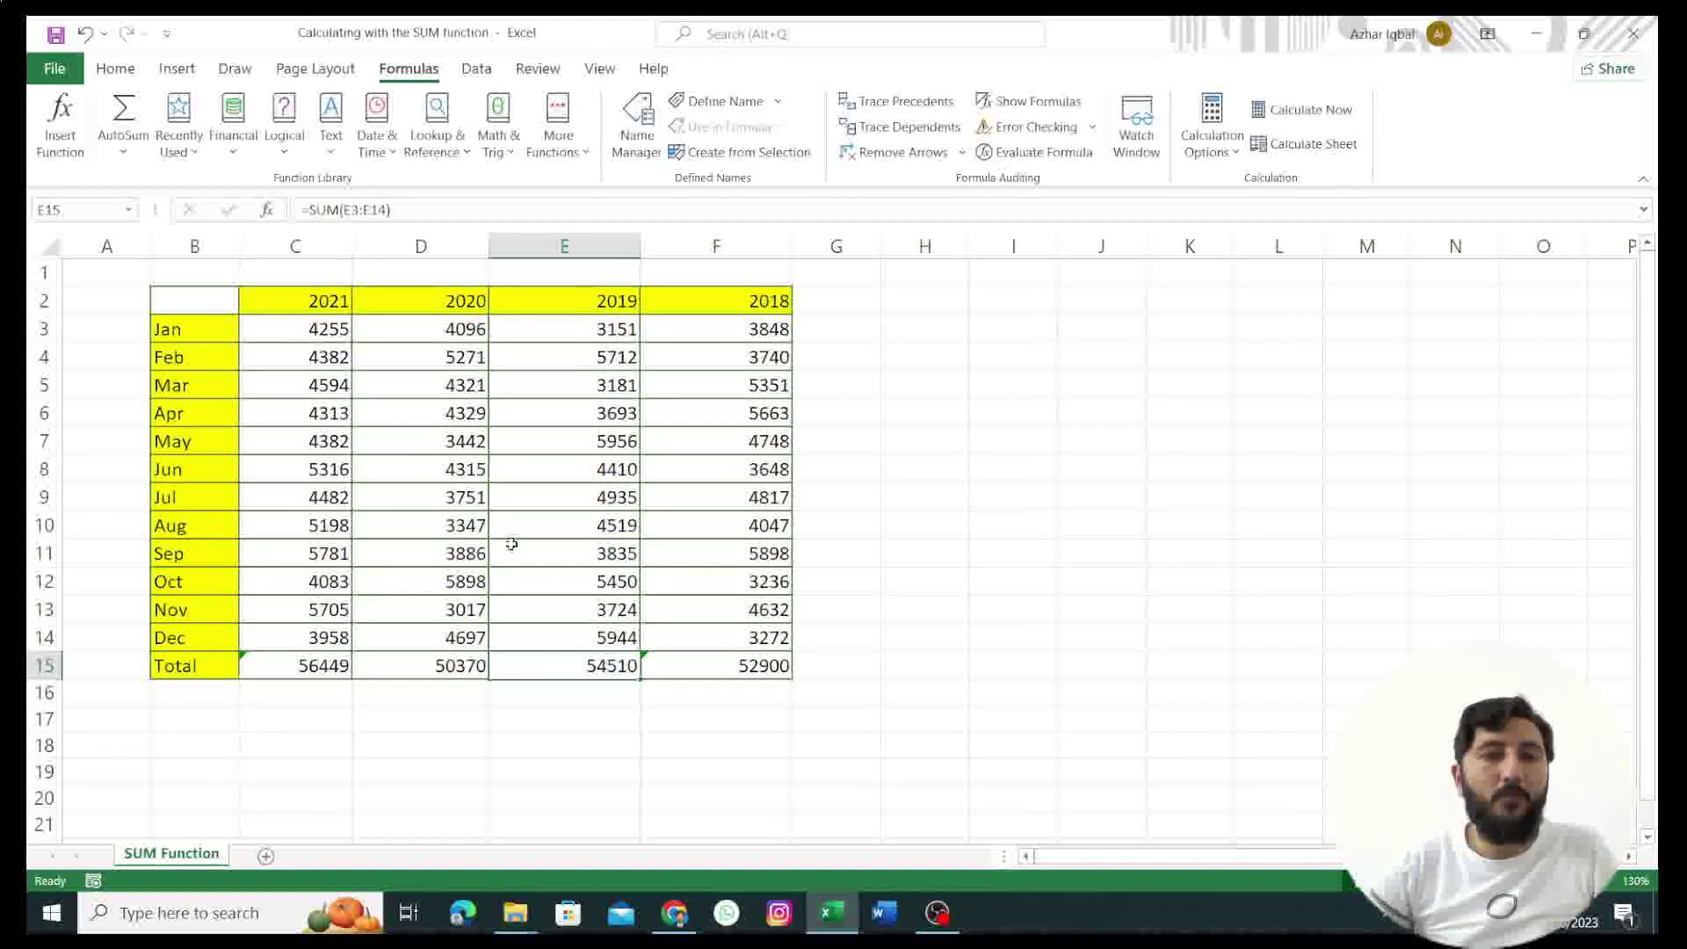
{"action": "left_click", "coordinate": [250, 665]}
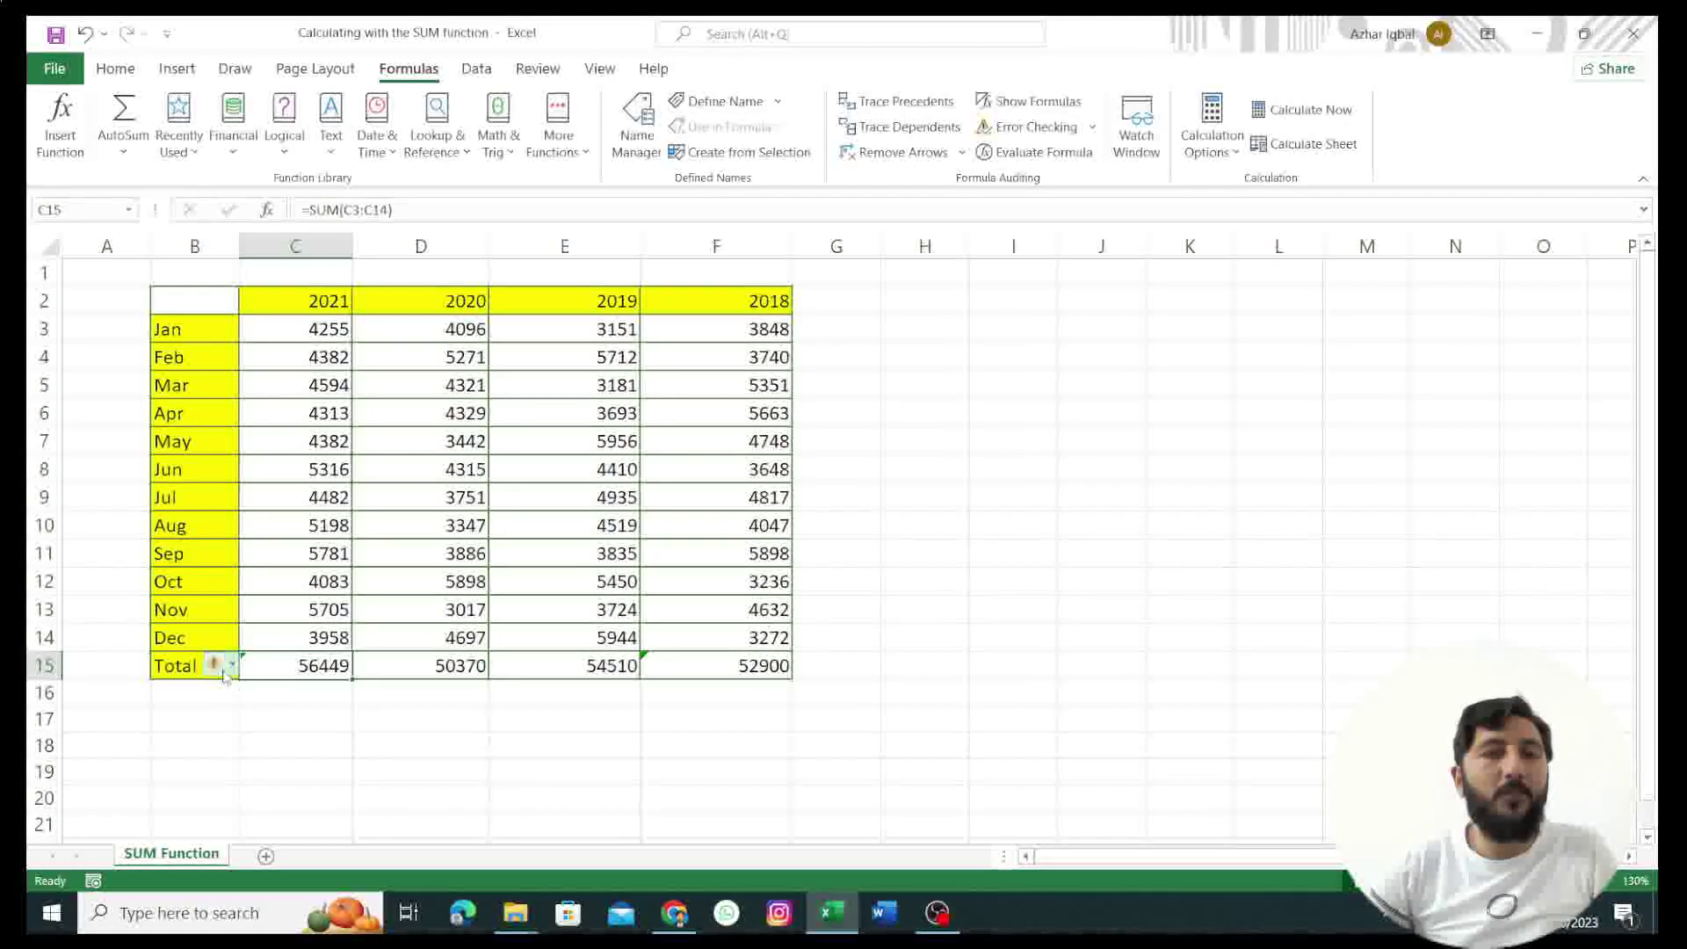
{"action": "mouse_move", "coordinate": [223, 672]}
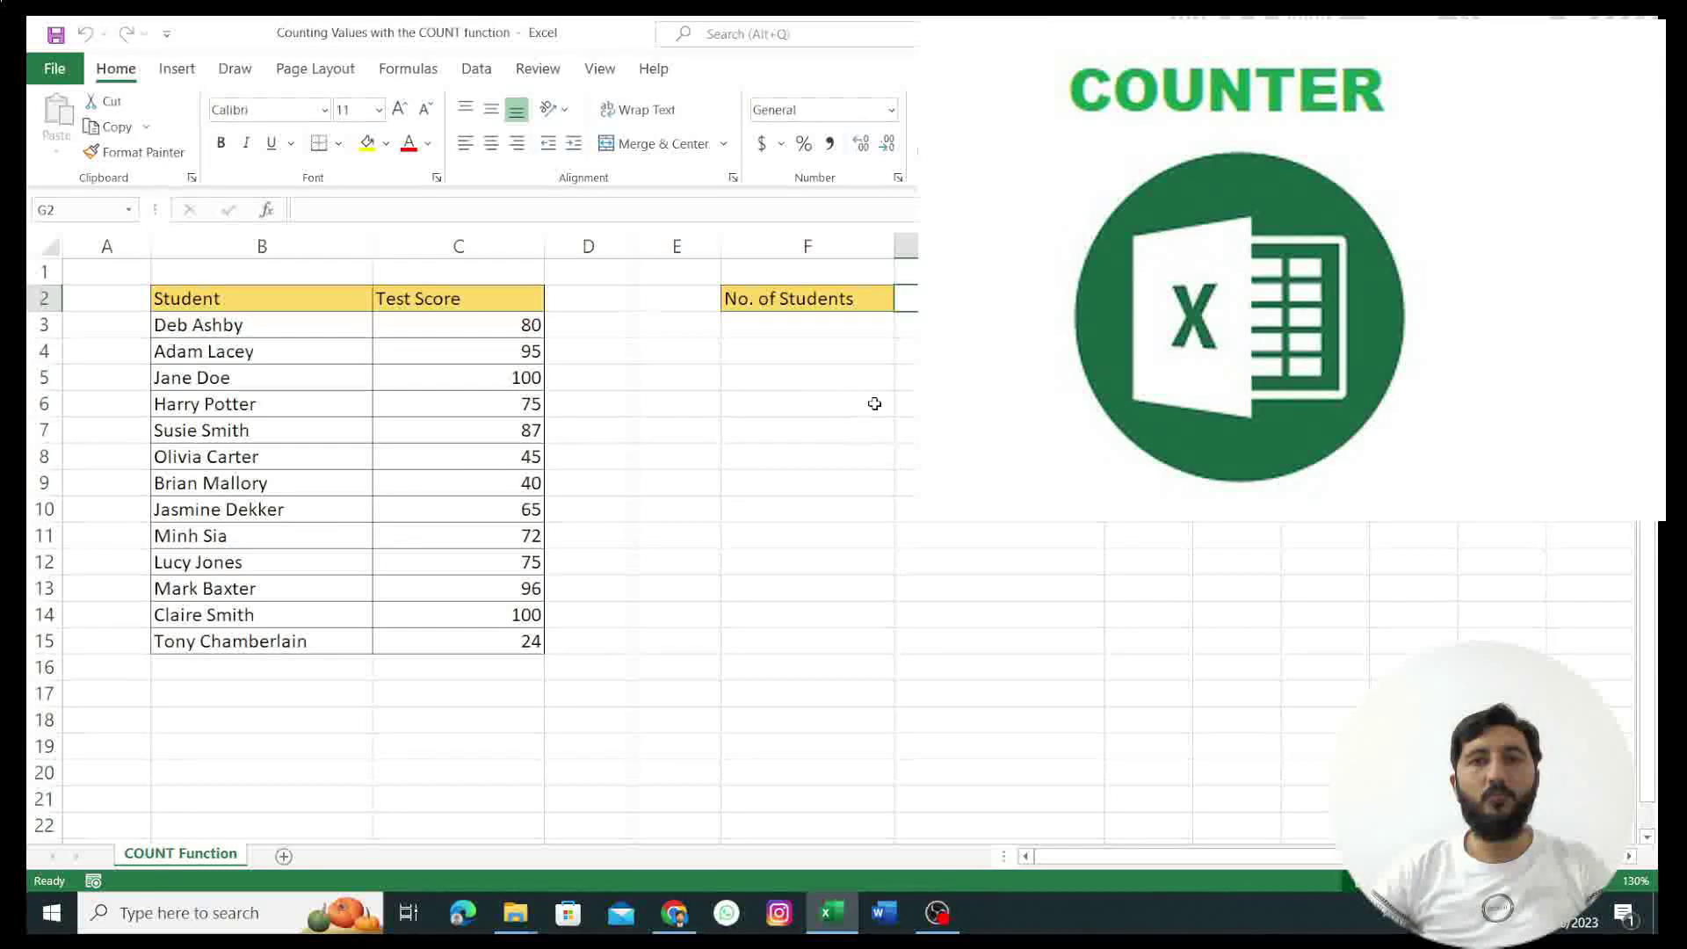
Step: Enter =COUNT(A3:B15) in G2 beside No. of Students, which returns 0
{"action": "left_click", "coordinate": [201, 430]}
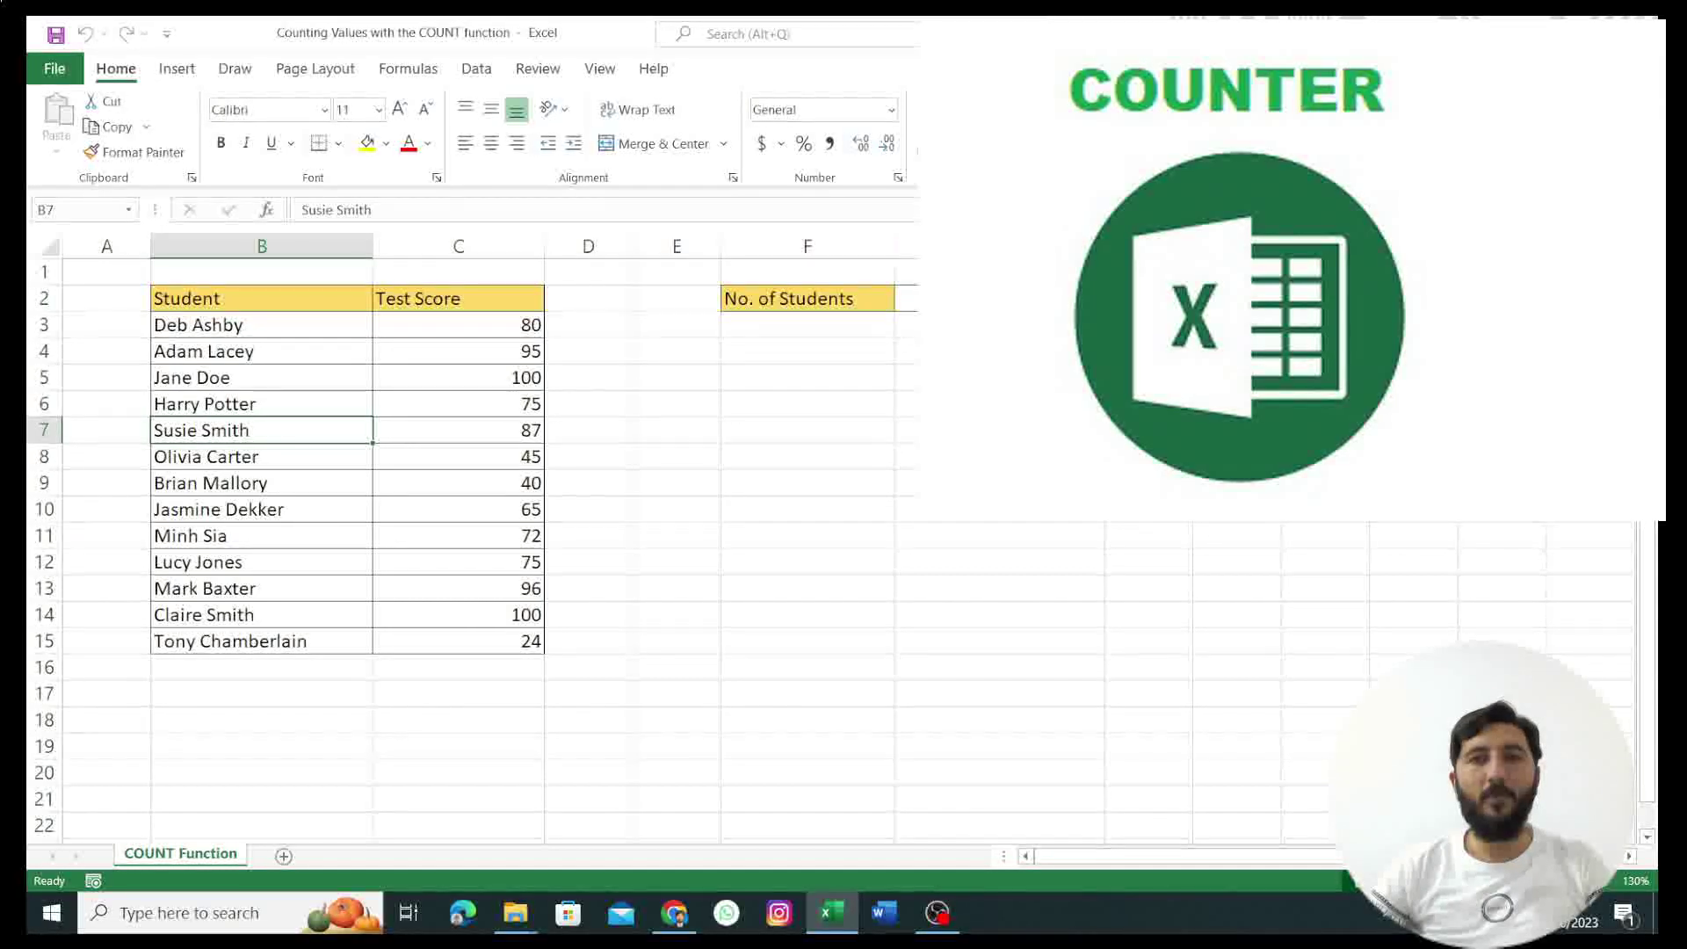
{"action": "left_click", "coordinate": [921, 303]}
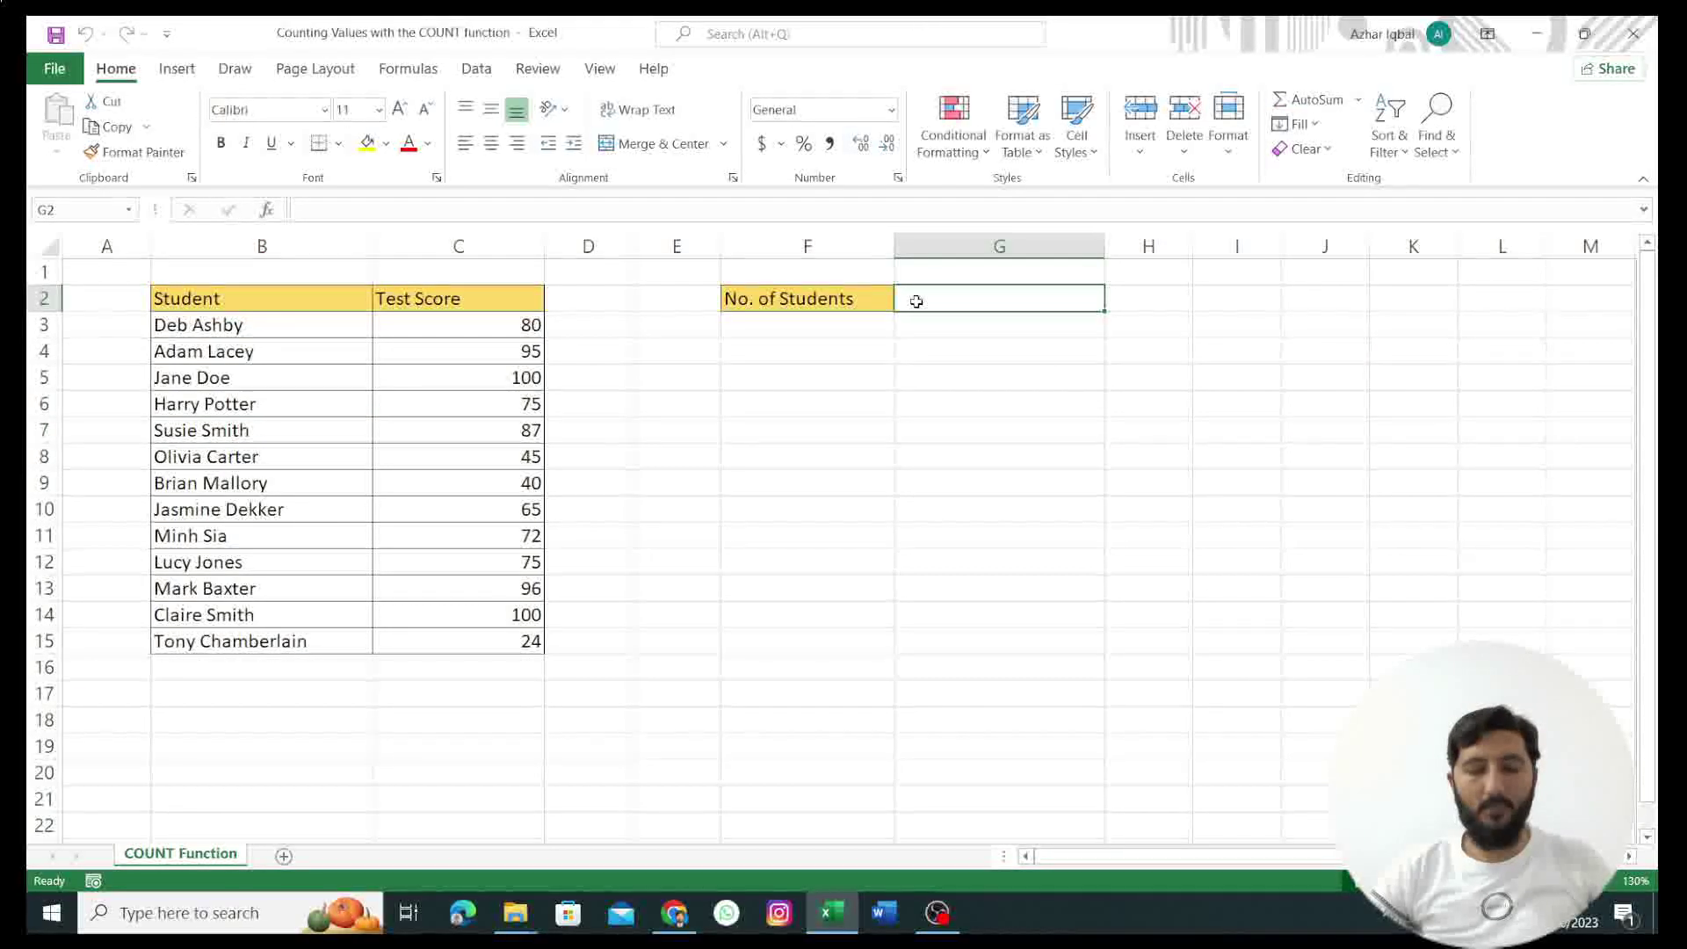
{"action": "type", "text": "="}
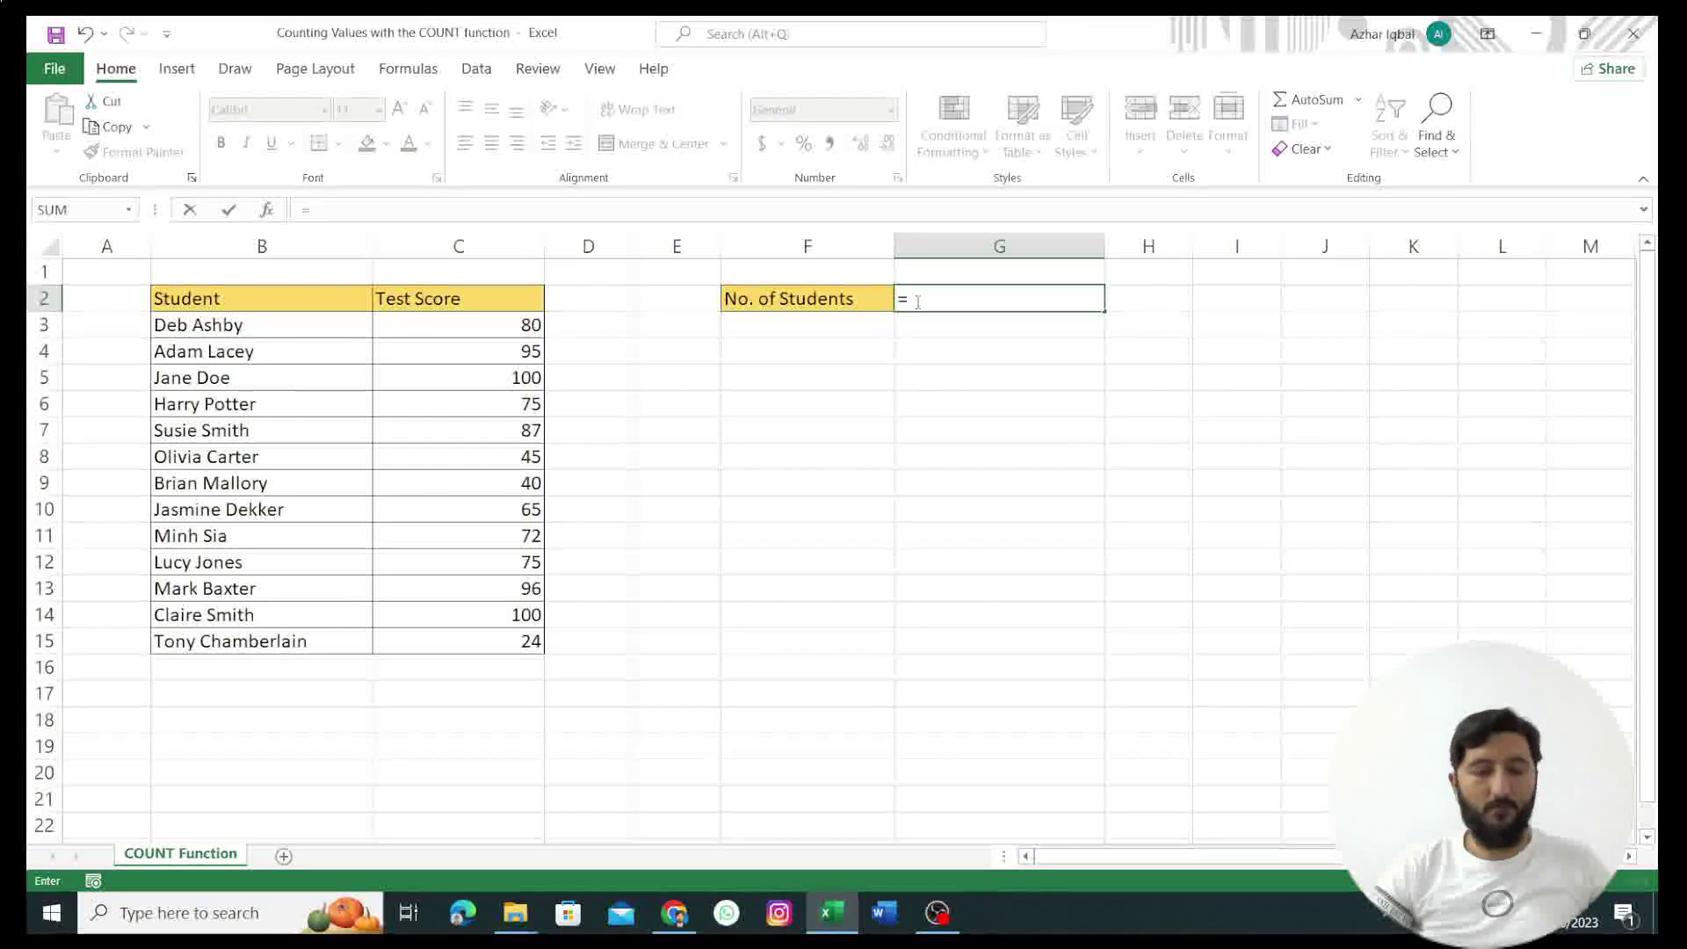
{"action": "type", "text": "CO"}
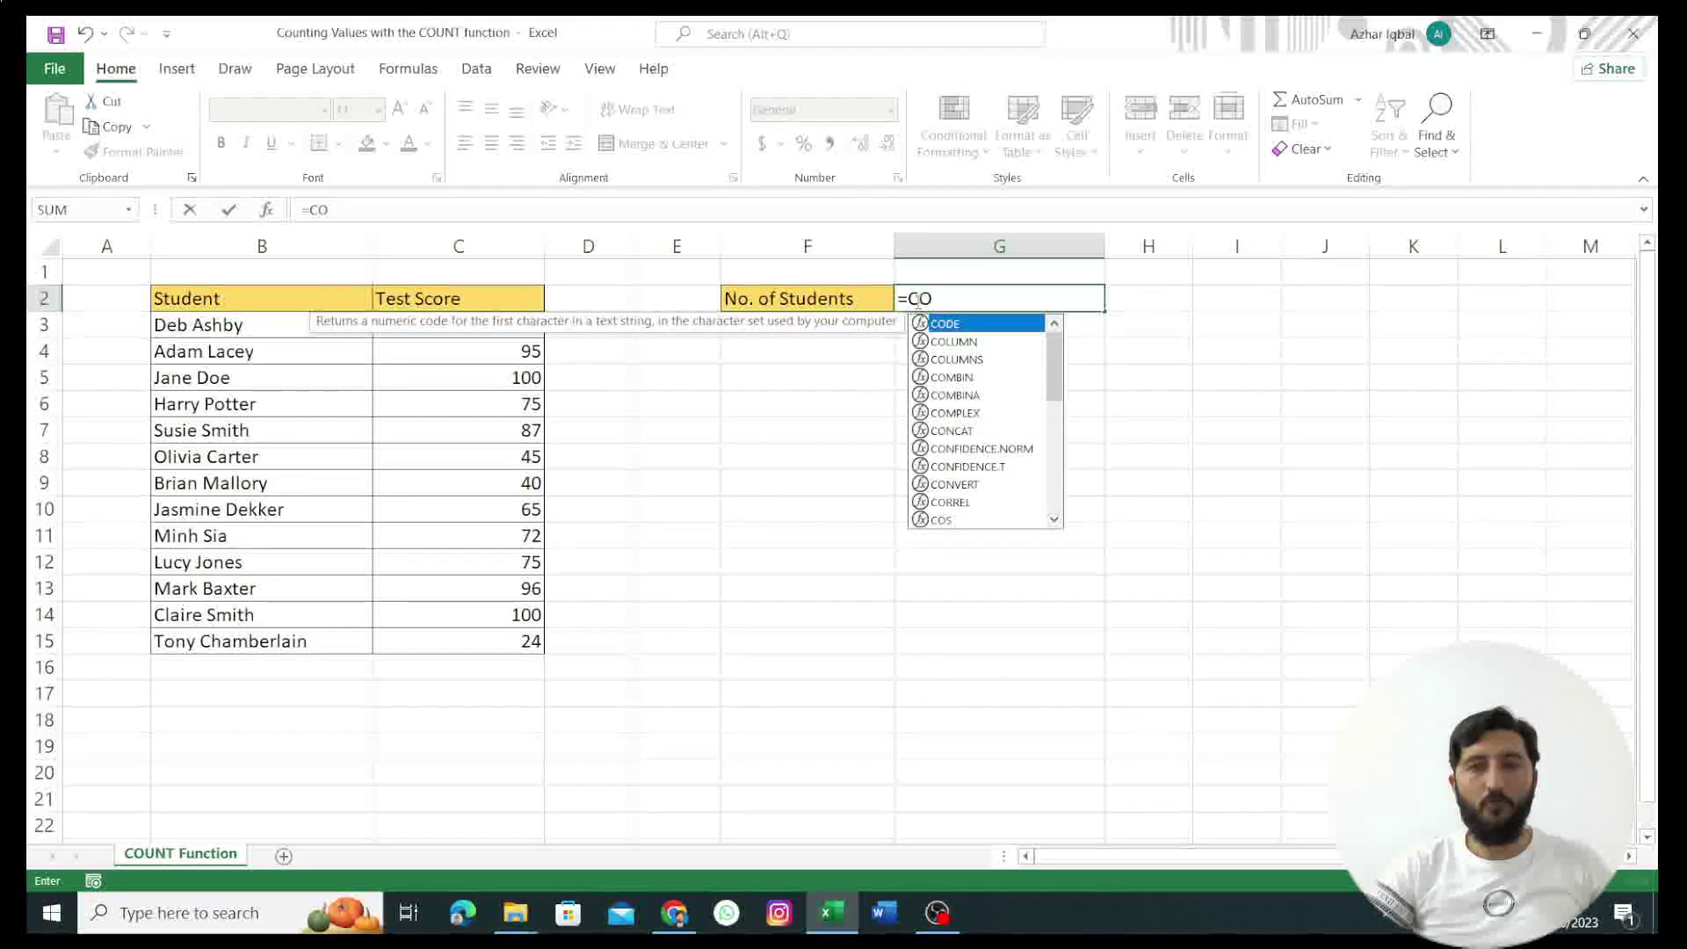
{"action": "type", "text": "U"}
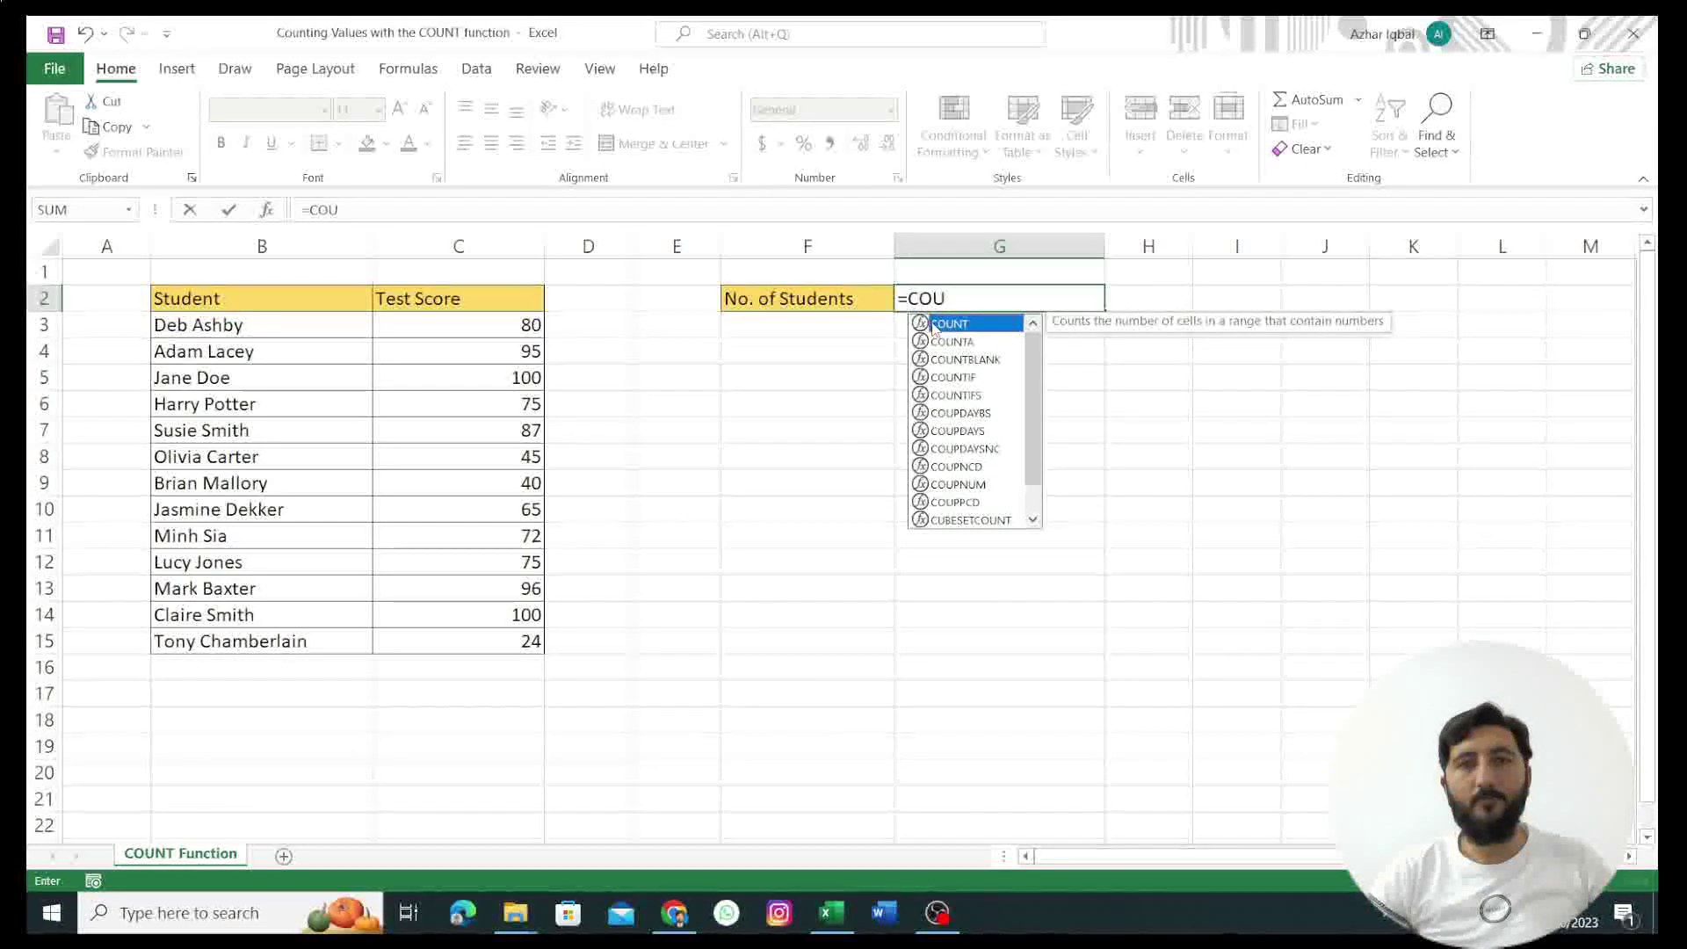
{"action": "type", "text": "NT("}
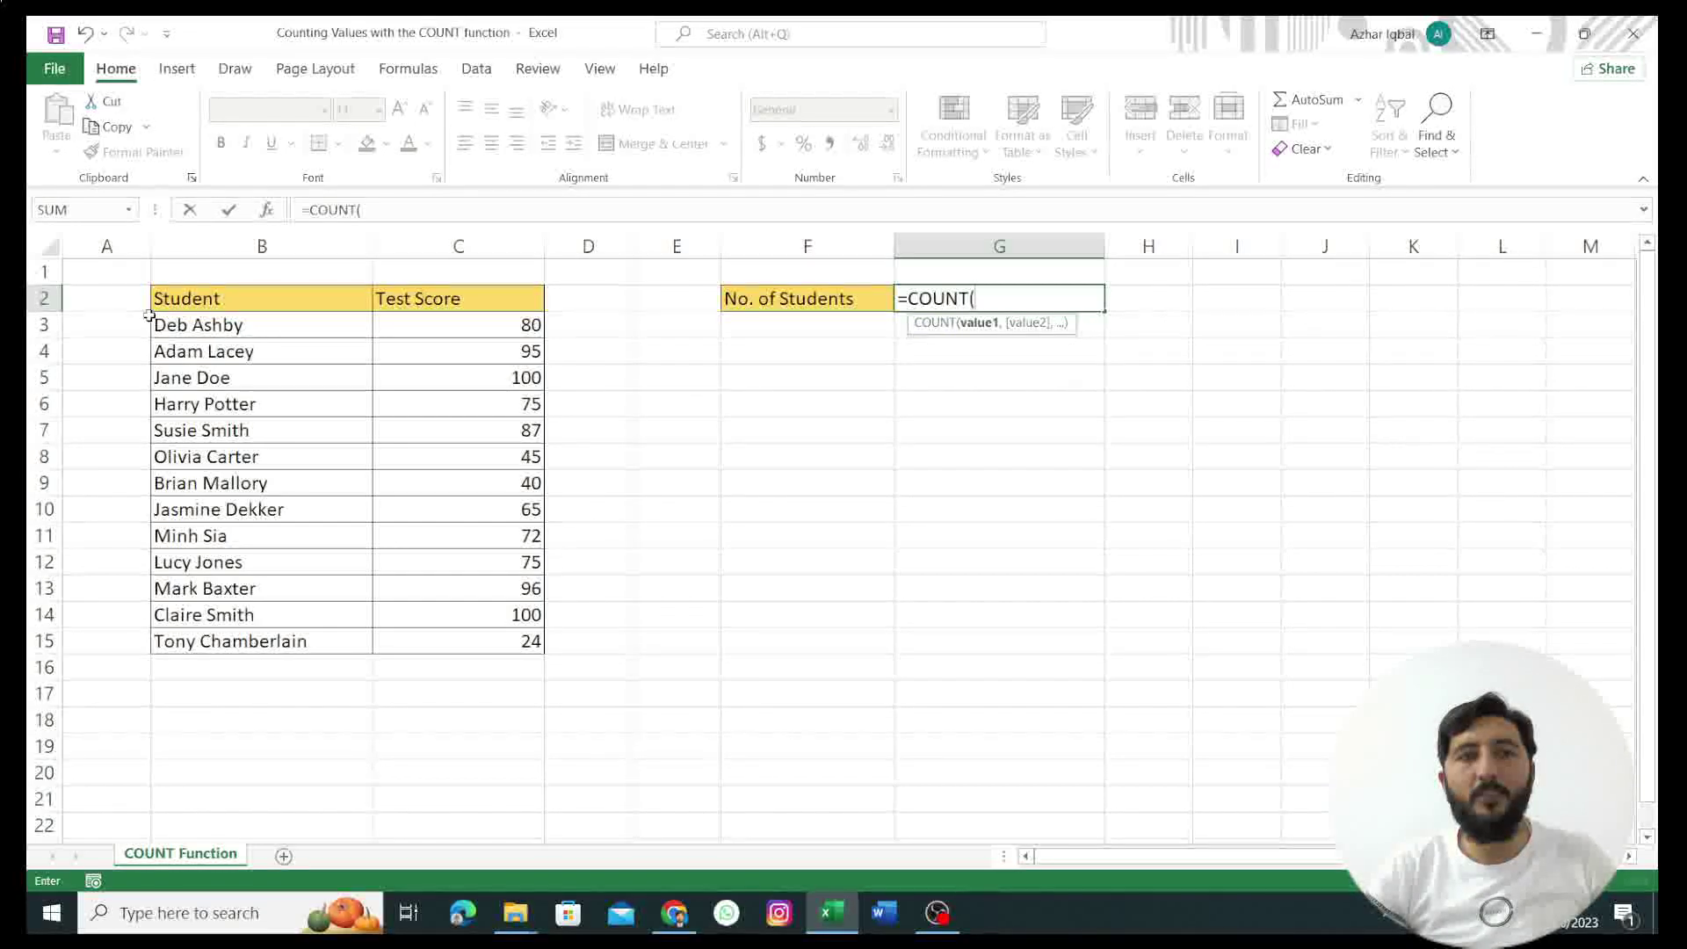
{"action": "left_click_drag", "start_coordinate": [150, 314], "coordinate": [262, 648]}
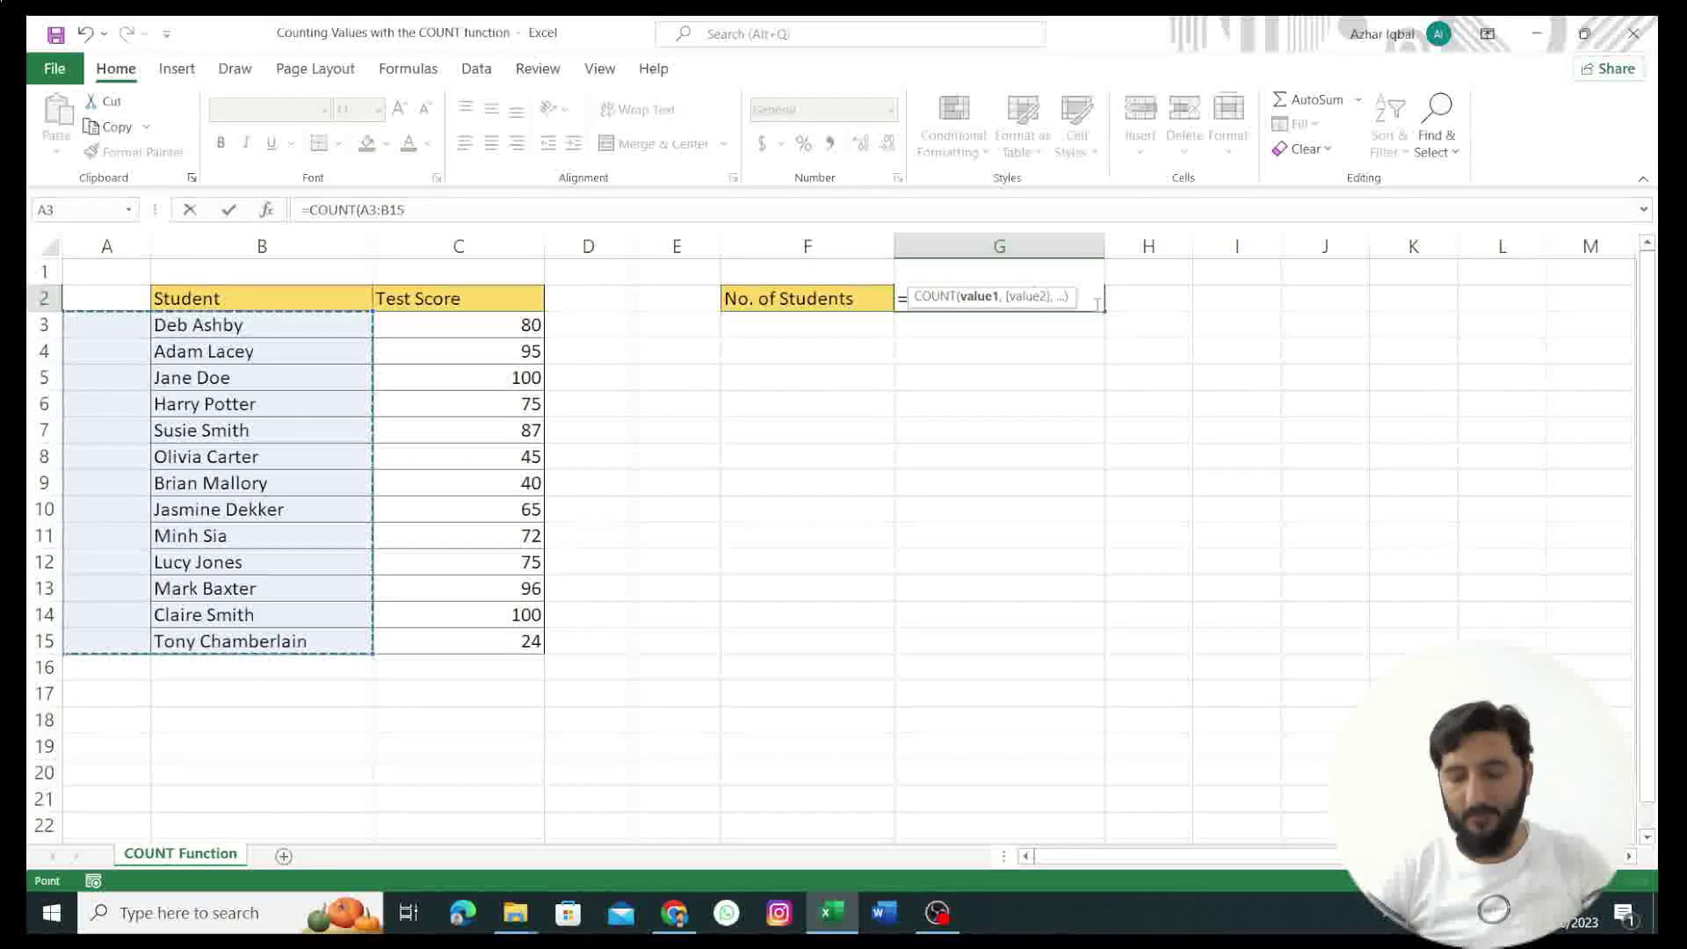
{"action": "key", "text": "Return"}
{"action": "left_click", "coordinate": [1036, 301]}
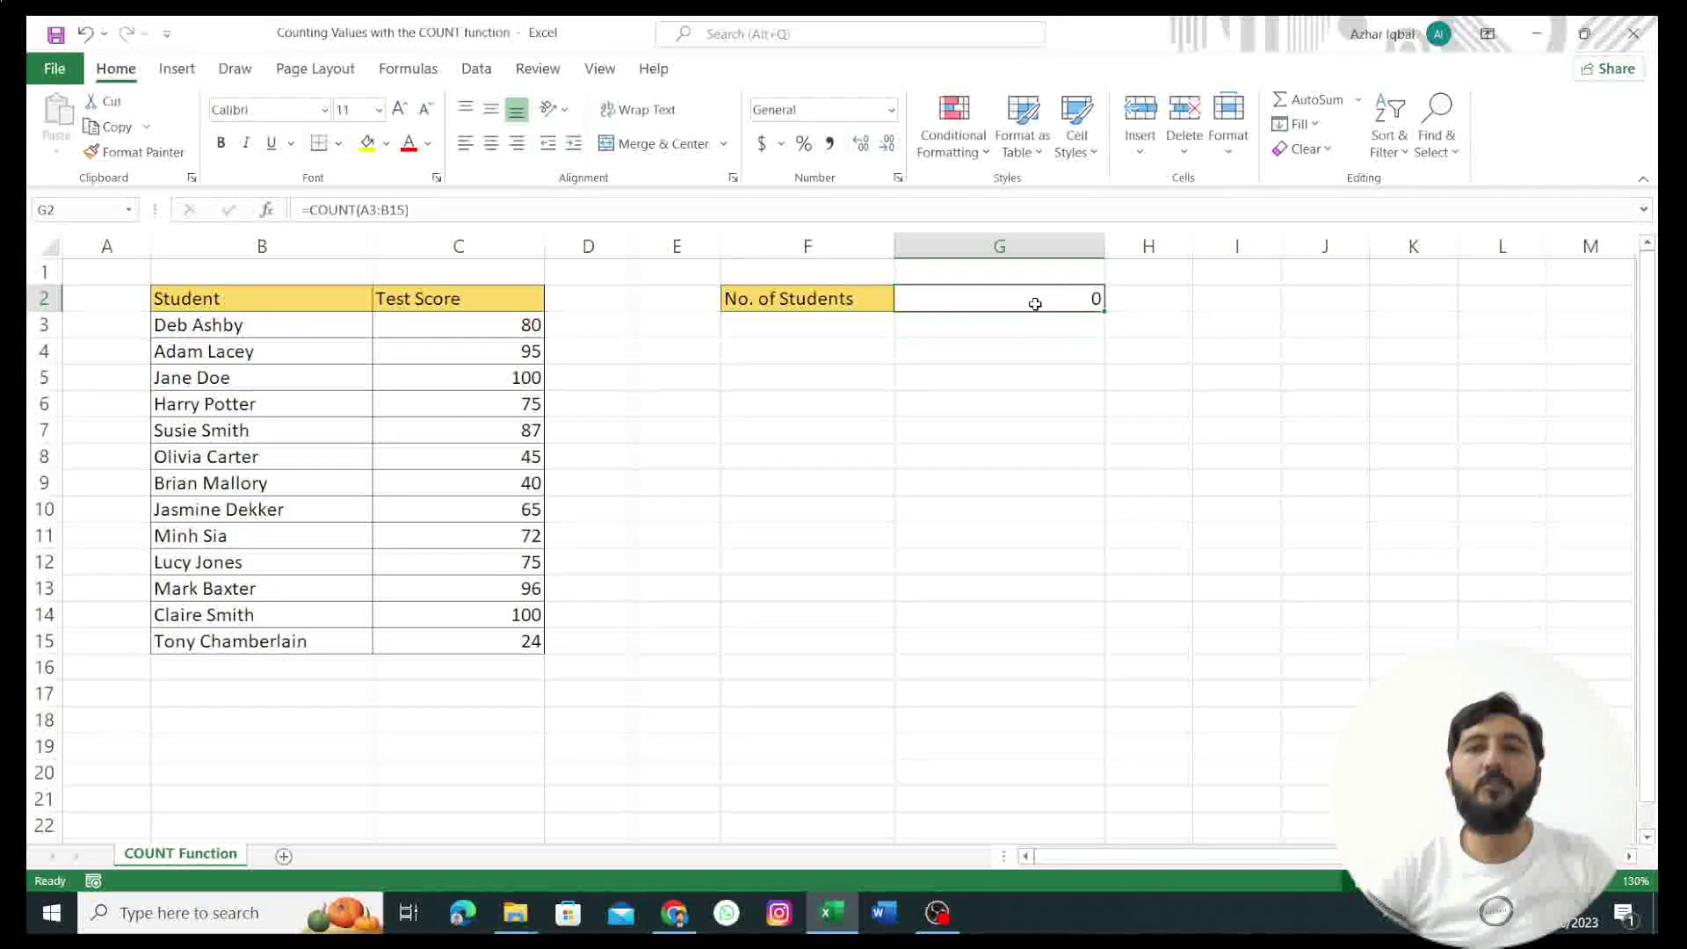
Step: Rewrite G2 as =COUNT(C3:C15) over the test scores, returning 13
{"action": "double_click", "coordinate": [981, 297]}
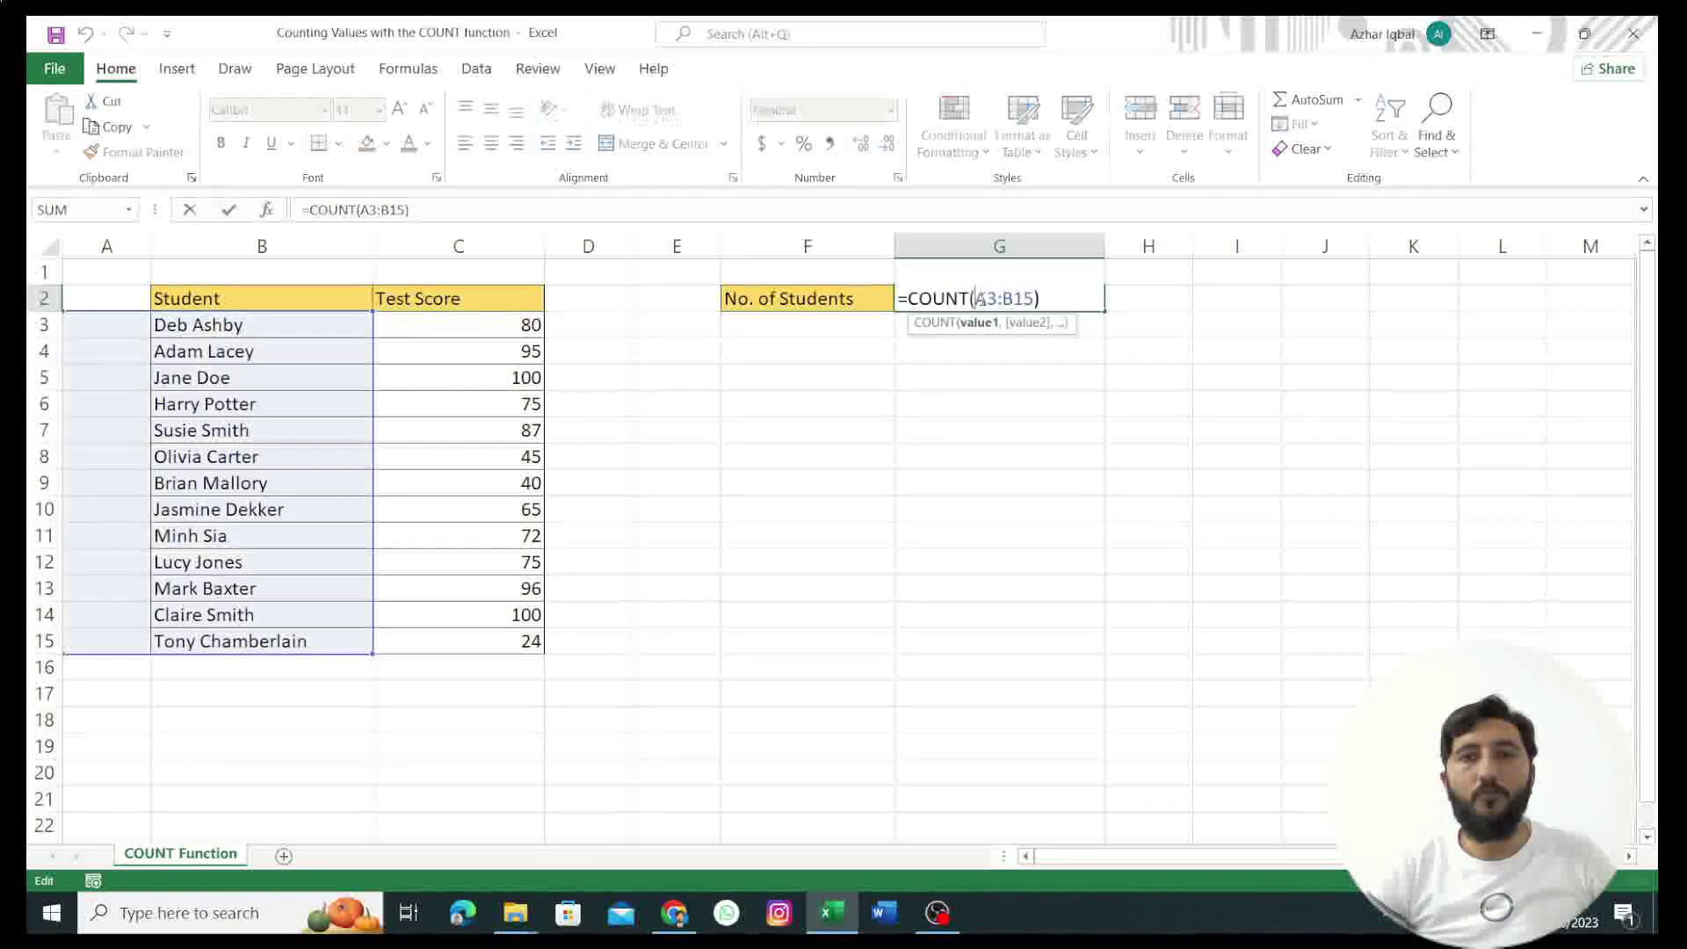
{"action": "left_click", "coordinate": [267, 378]}
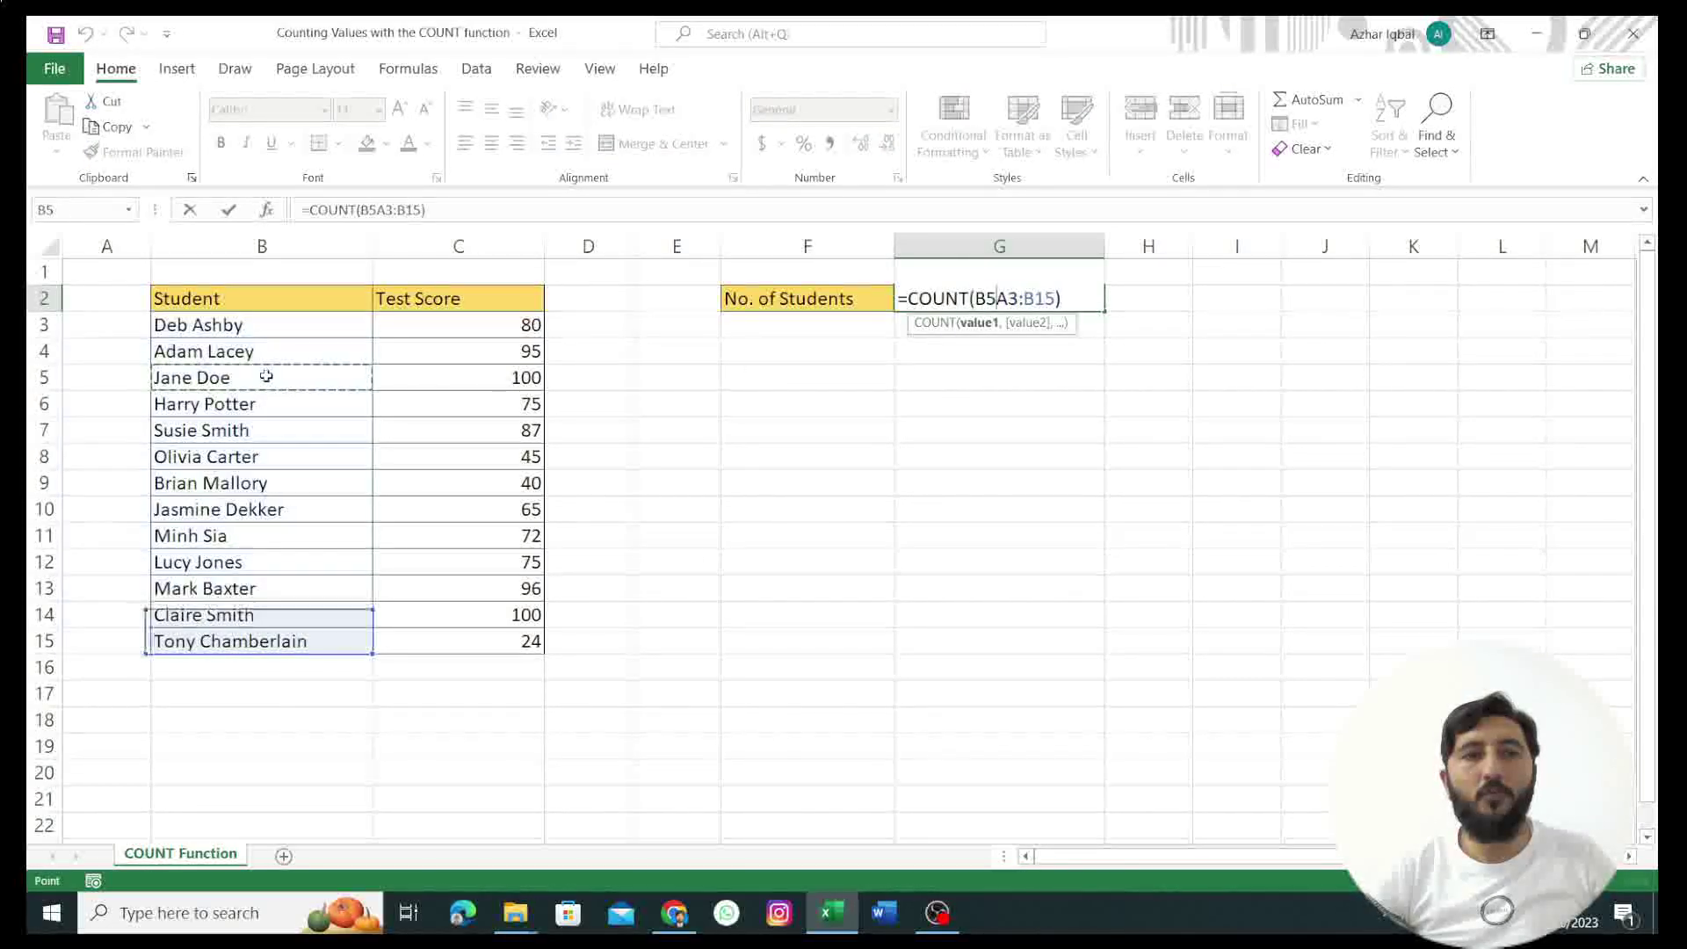
{"action": "left_click", "coordinate": [252, 347]}
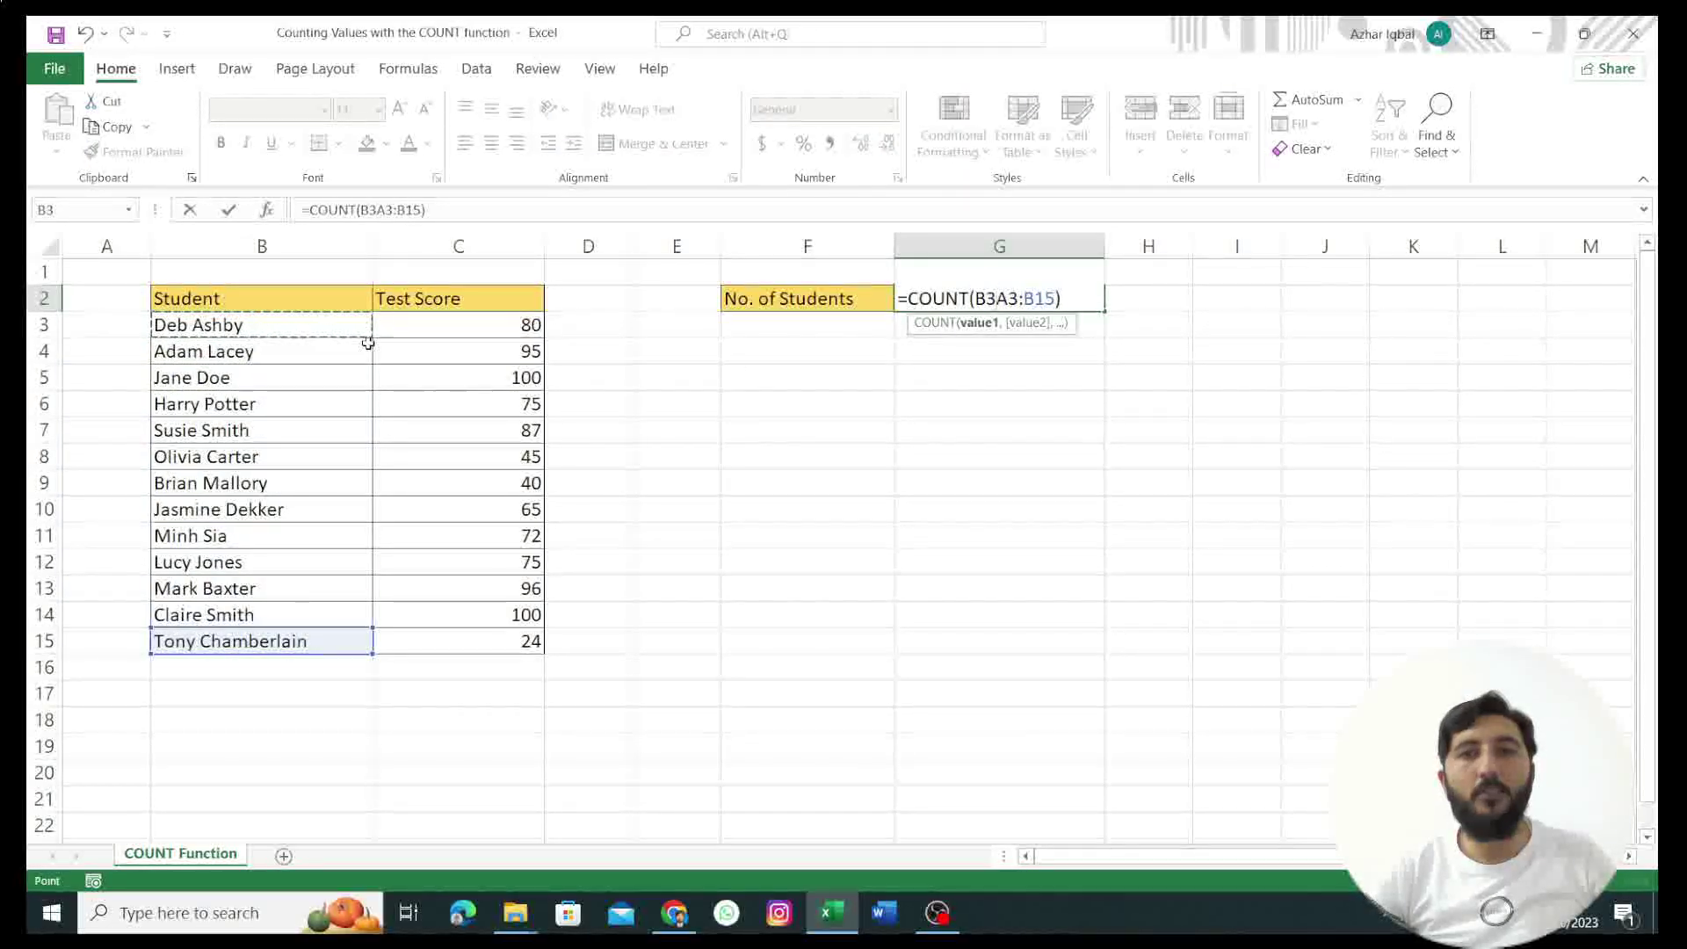
{"action": "left_click", "coordinate": [262, 411]}
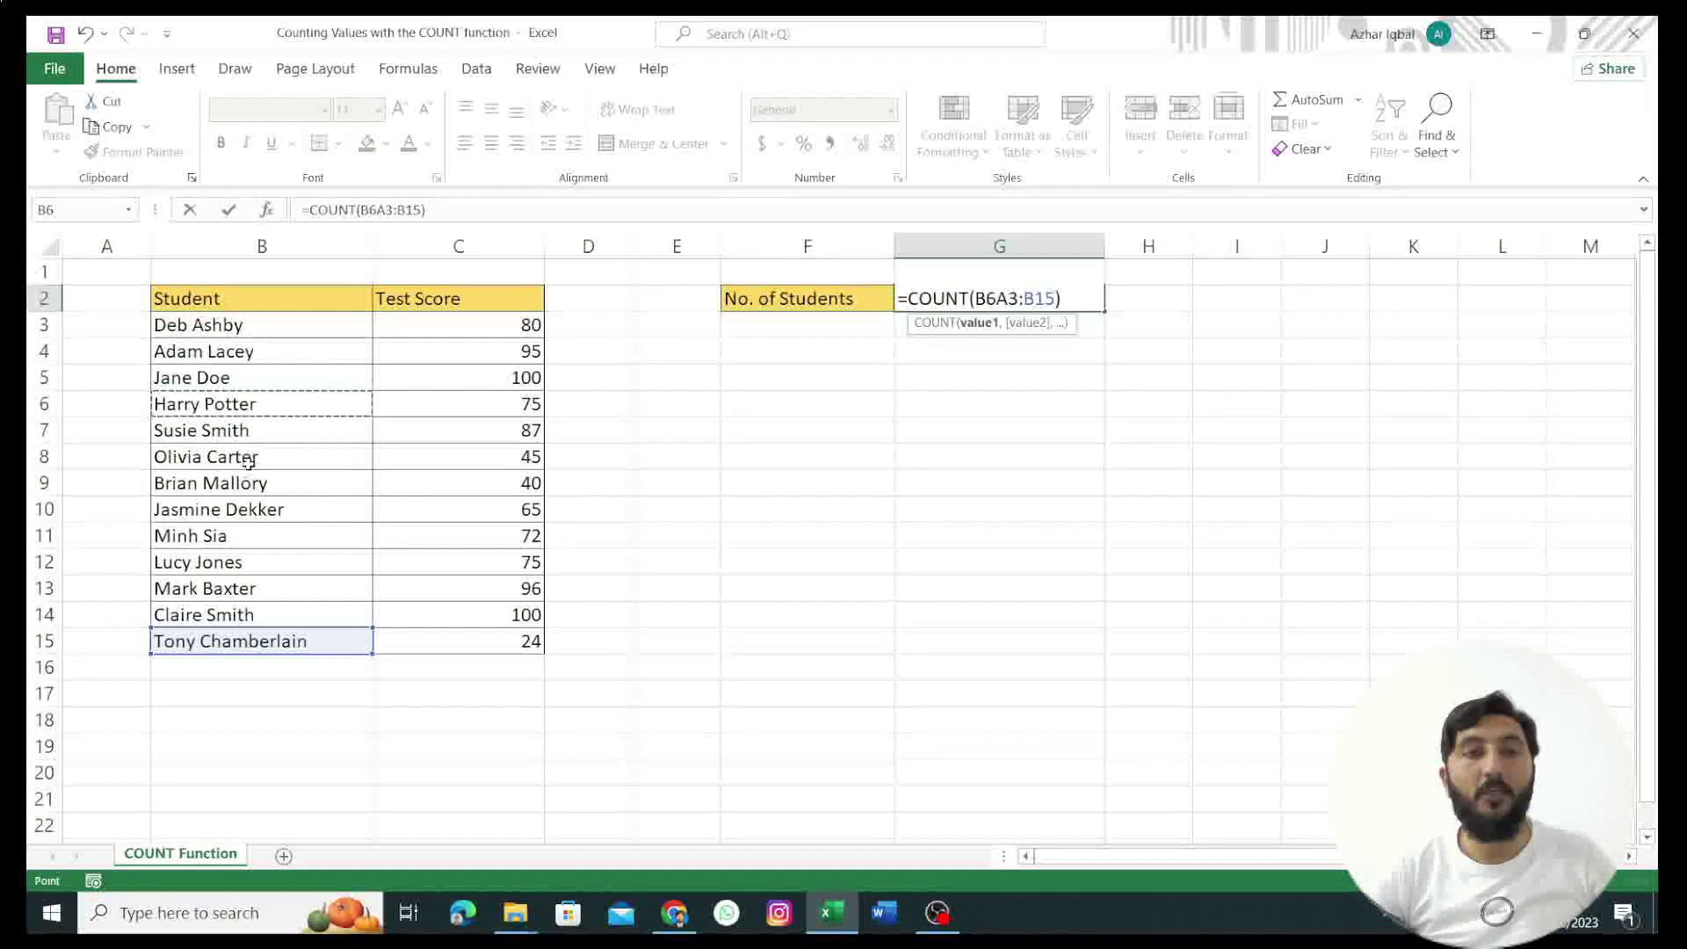
{"action": "left_click", "coordinate": [418, 326]}
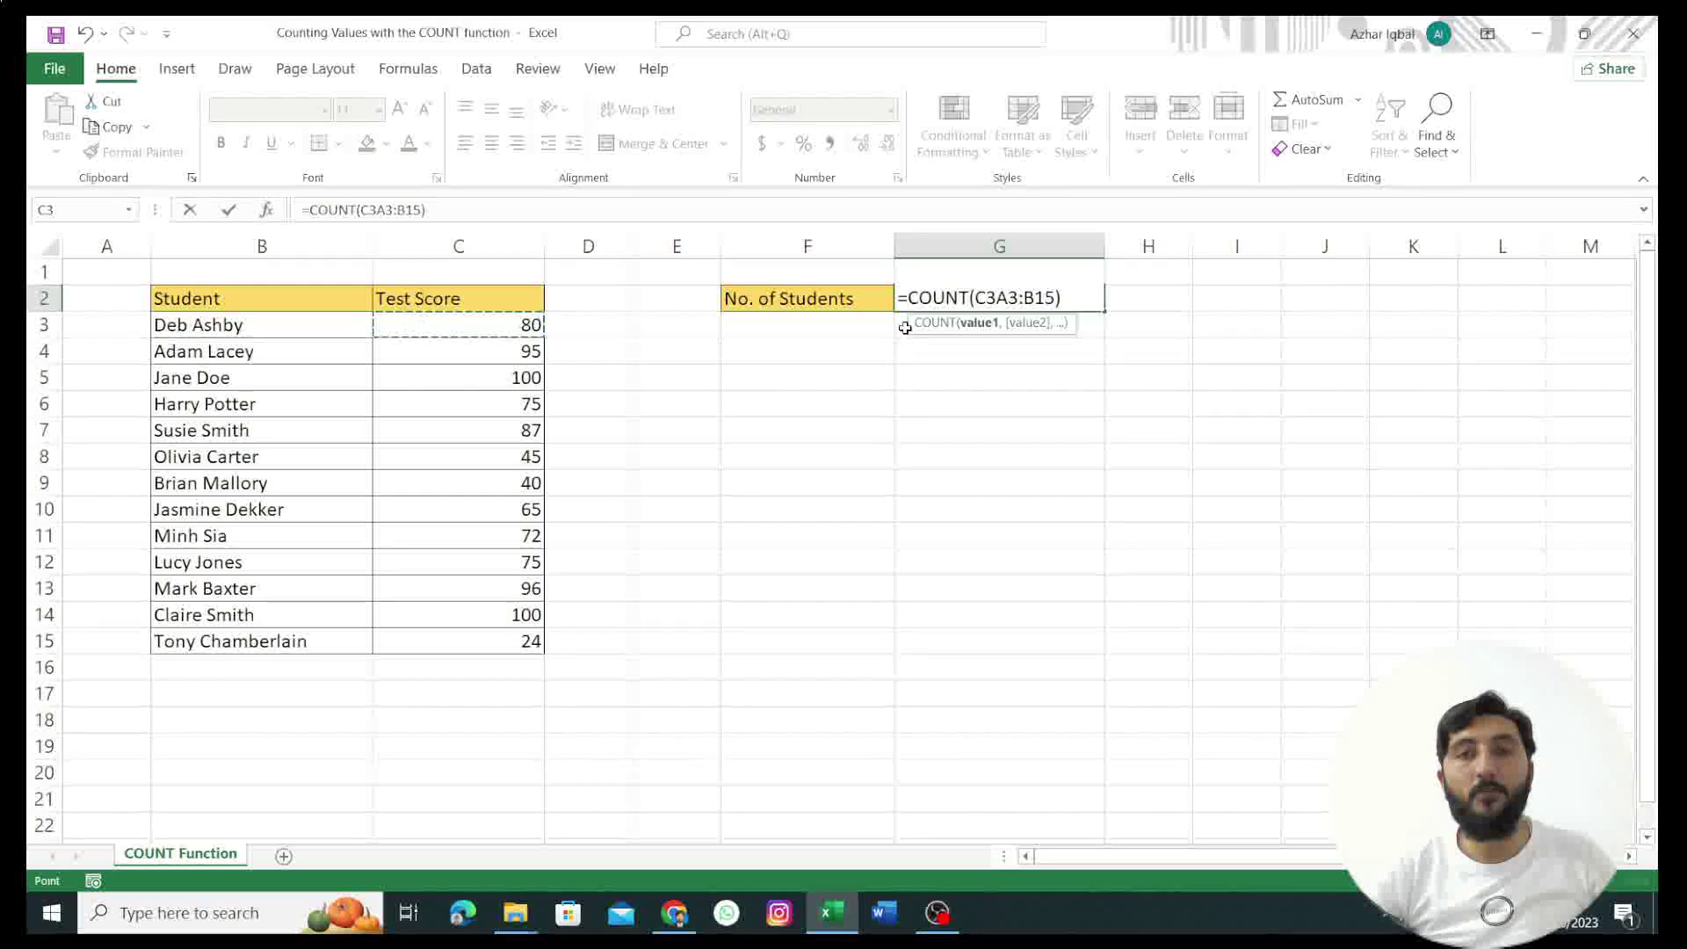
{"action": "key", "text": "BackSpace"}
{"action": "key", "text": "BackSpace"}
{"action": "key", "text": "BackSpace"}
{"action": "key", "text": "BackSpace"}
{"action": "key", "text": "BackSpace"}
{"action": "key", "text": "BackSpace"}
{"action": "key", "text": "BackSpace"}
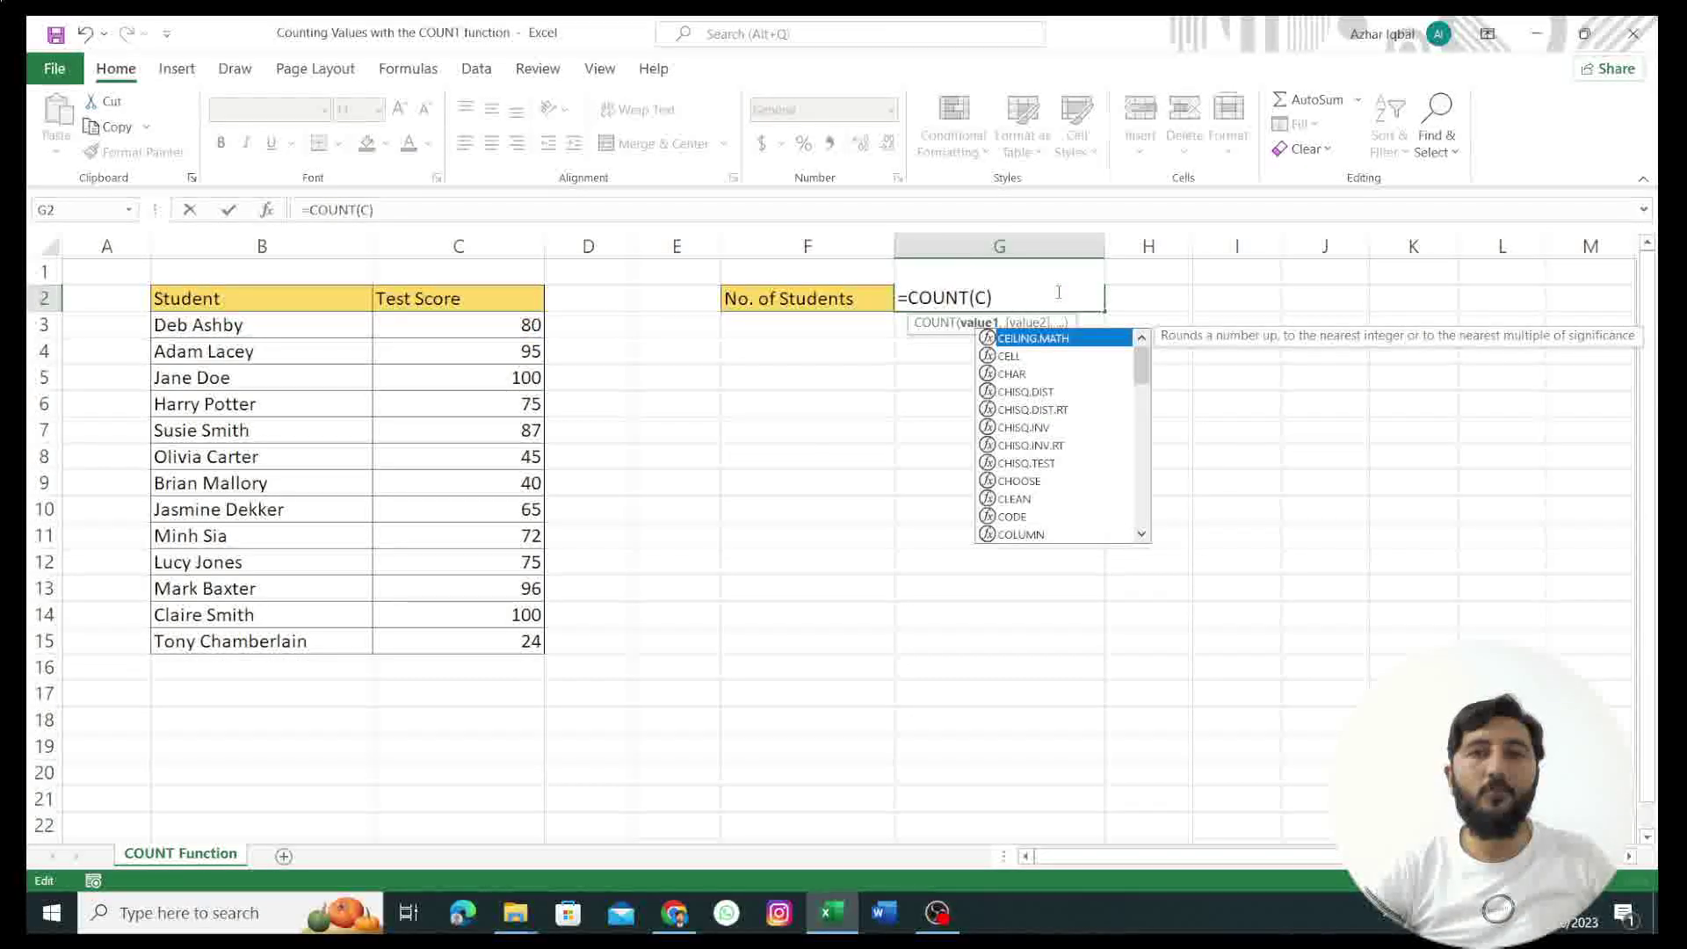
{"action": "key", "text": "BackSpace"}
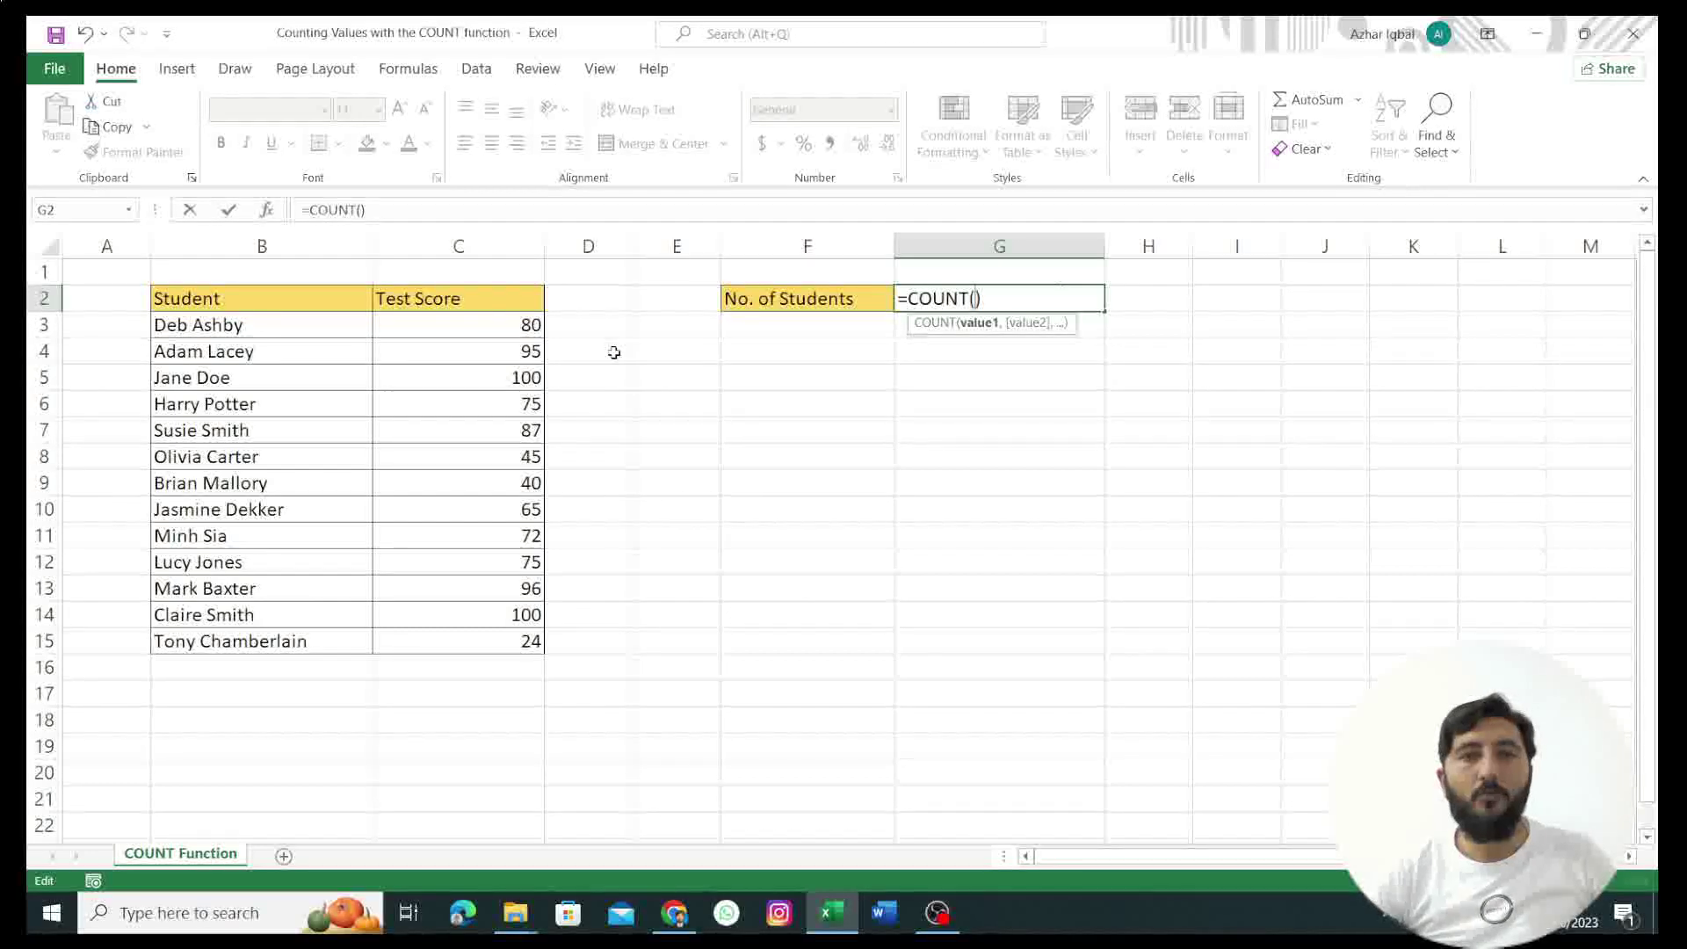
{"action": "left_click_drag", "start_coordinate": [482, 322], "coordinate": [538, 641]}
{"action": "key", "text": "Return"}
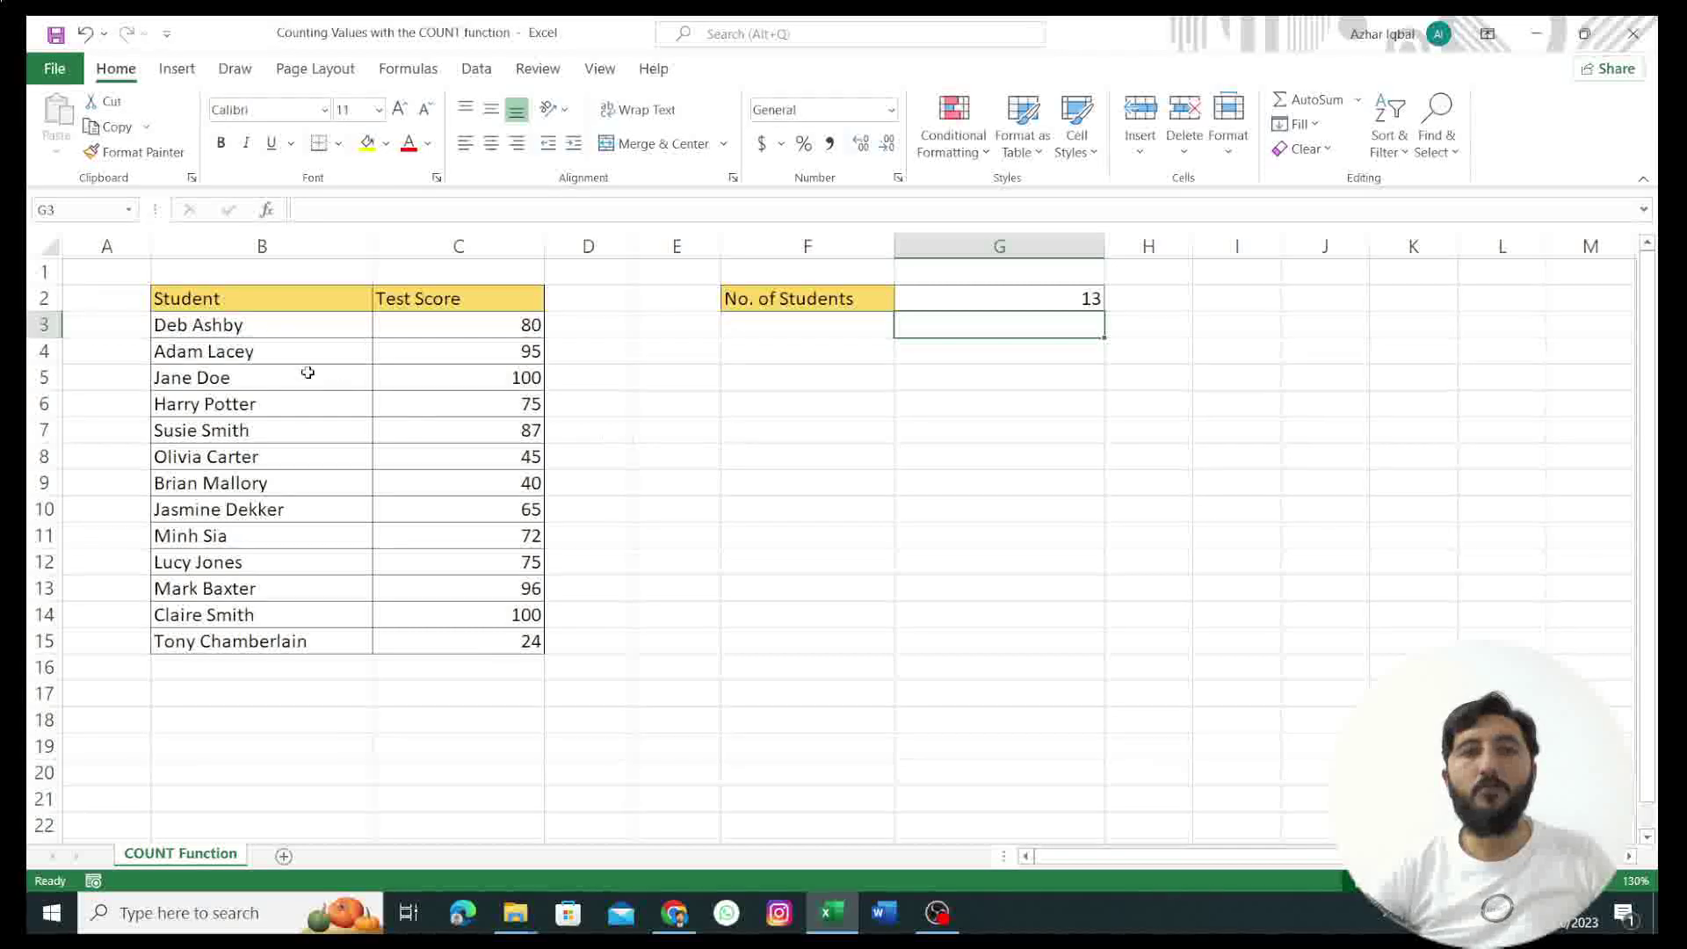
{"action": "left_click", "coordinate": [992, 296]}
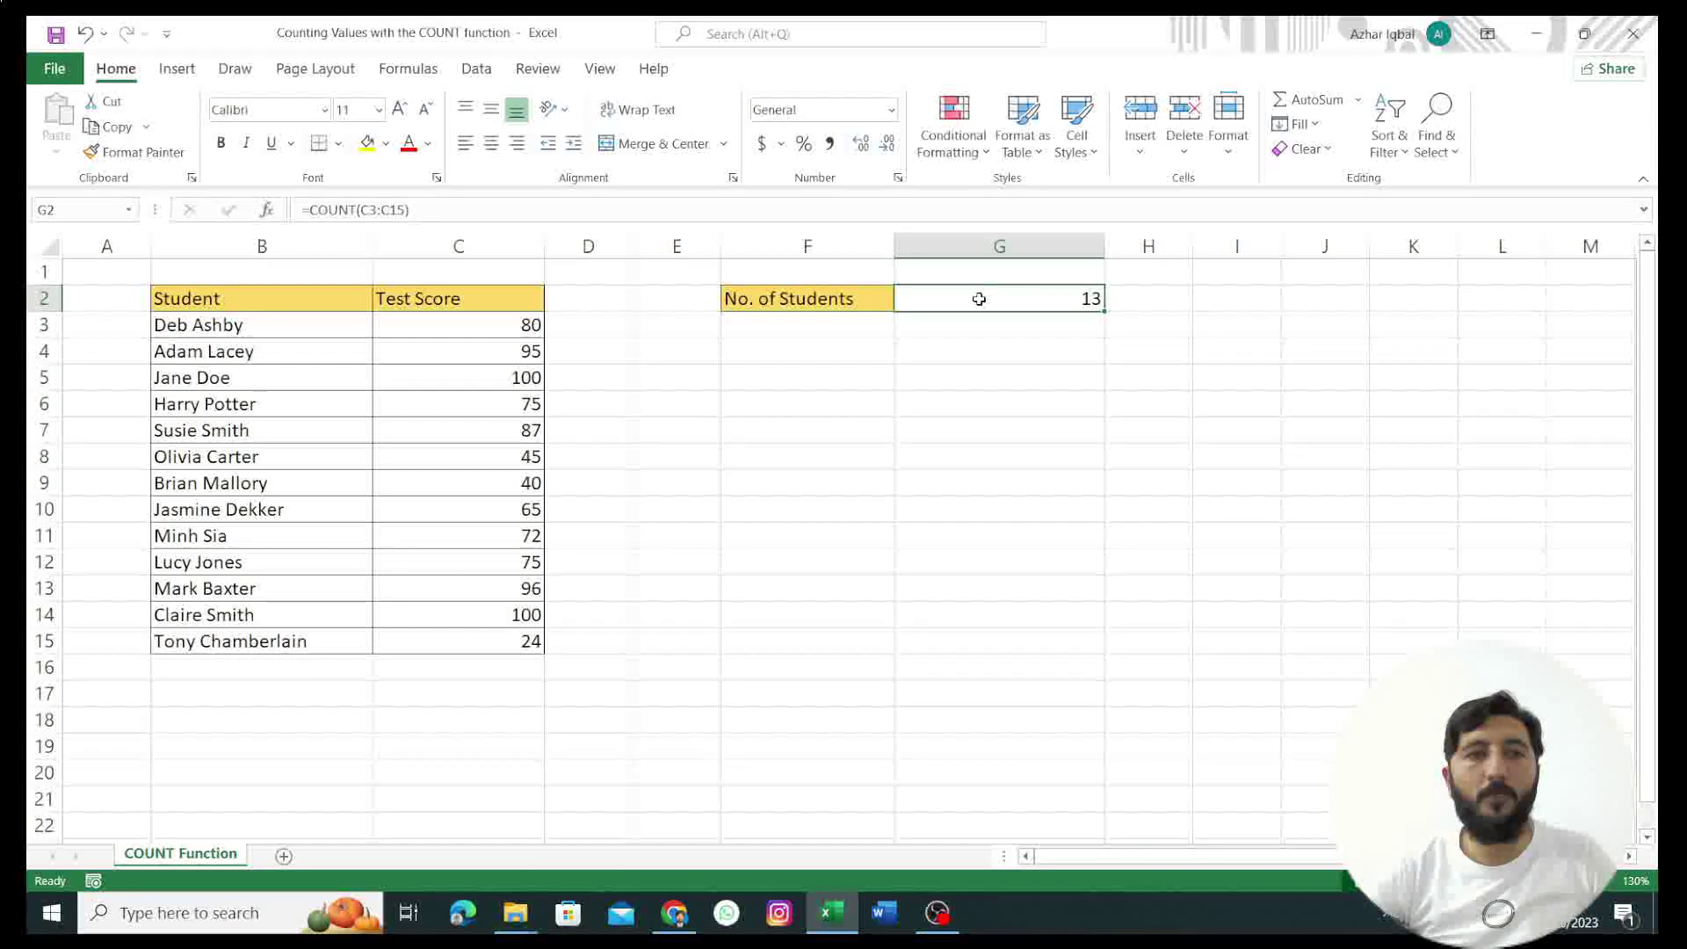
Step: Change G2 to =COUNTA(B3:B15) over the student names, then select B6
{"action": "double_click", "coordinate": [1080, 298]}
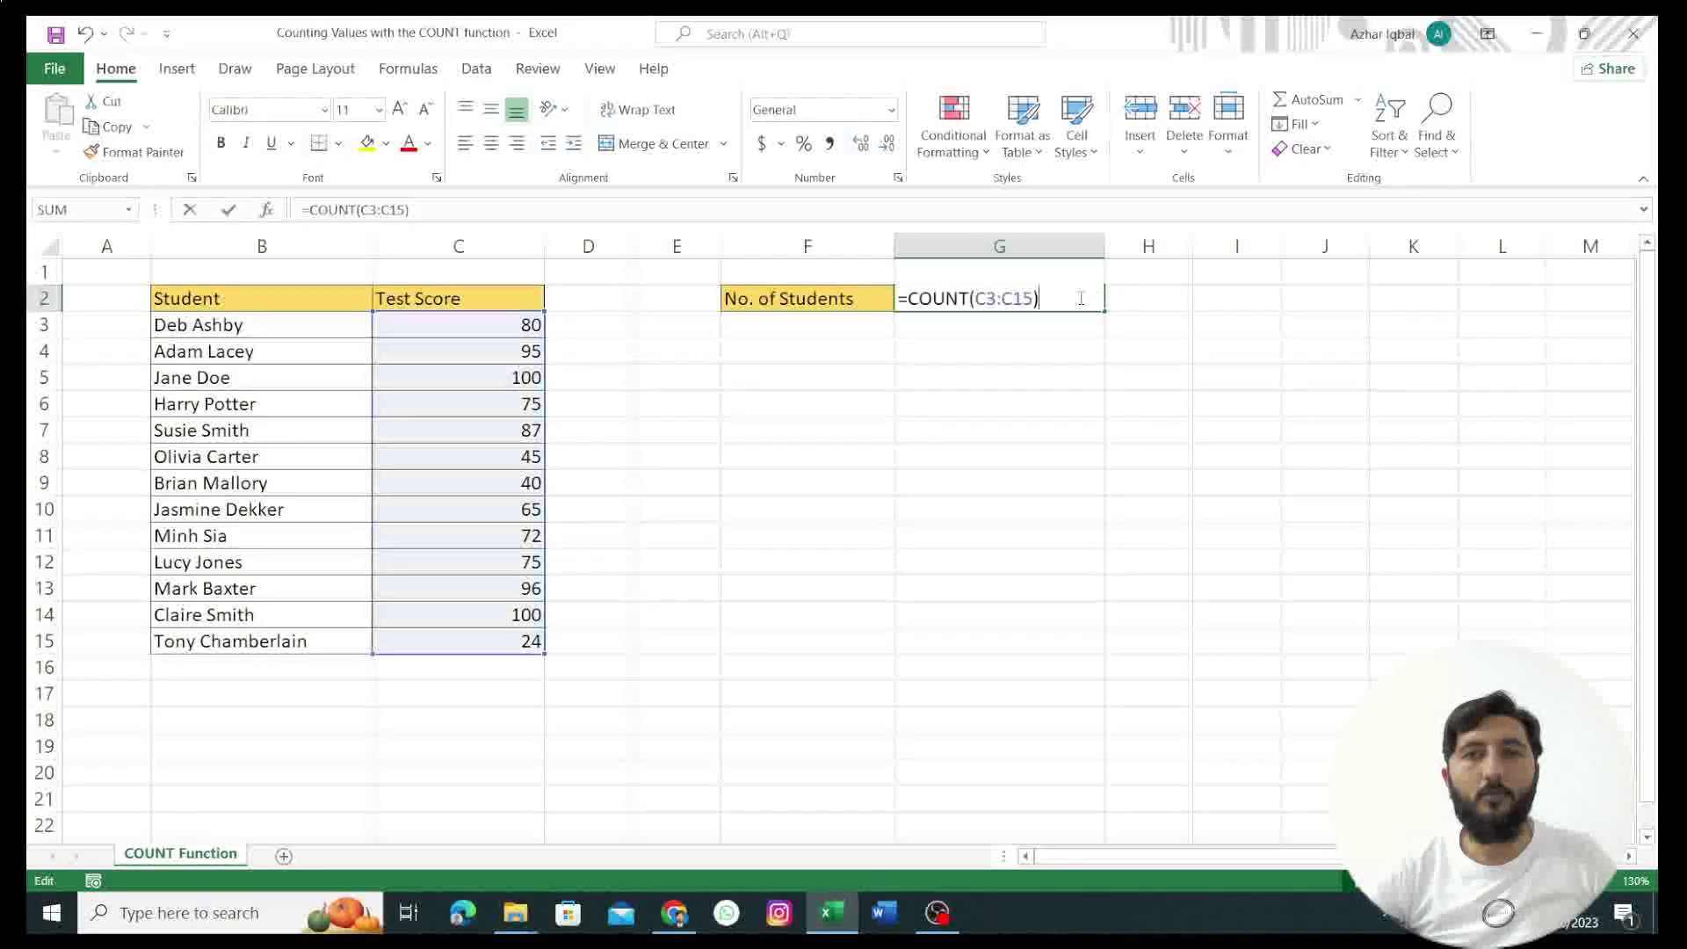
{"action": "key", "text": "BackSpace"}
{"action": "key", "text": "BackSpace"}
{"action": "key", "text": "BackSpace"}
{"action": "key", "text": "BackSpace"}
{"action": "key", "text": "BackSpace"}
{"action": "key", "text": "BackSpace"}
{"action": "key", "text": "BackSpace"}
{"action": "key", "text": "BackSpace"}
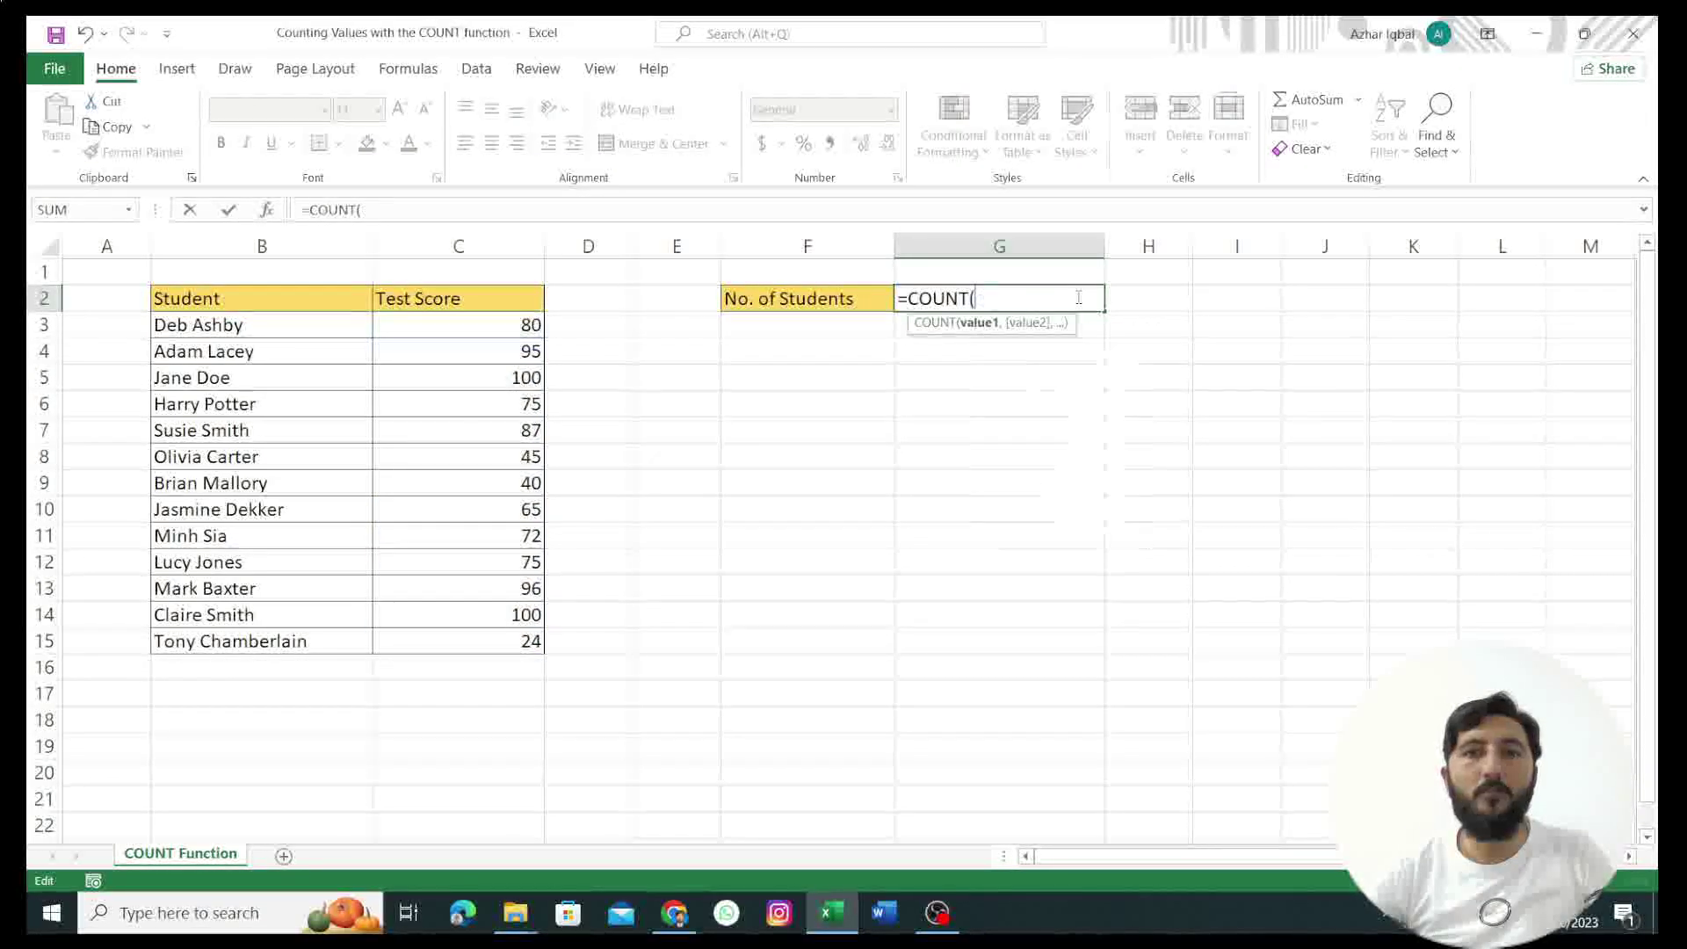
{"action": "type", "text": "A"}
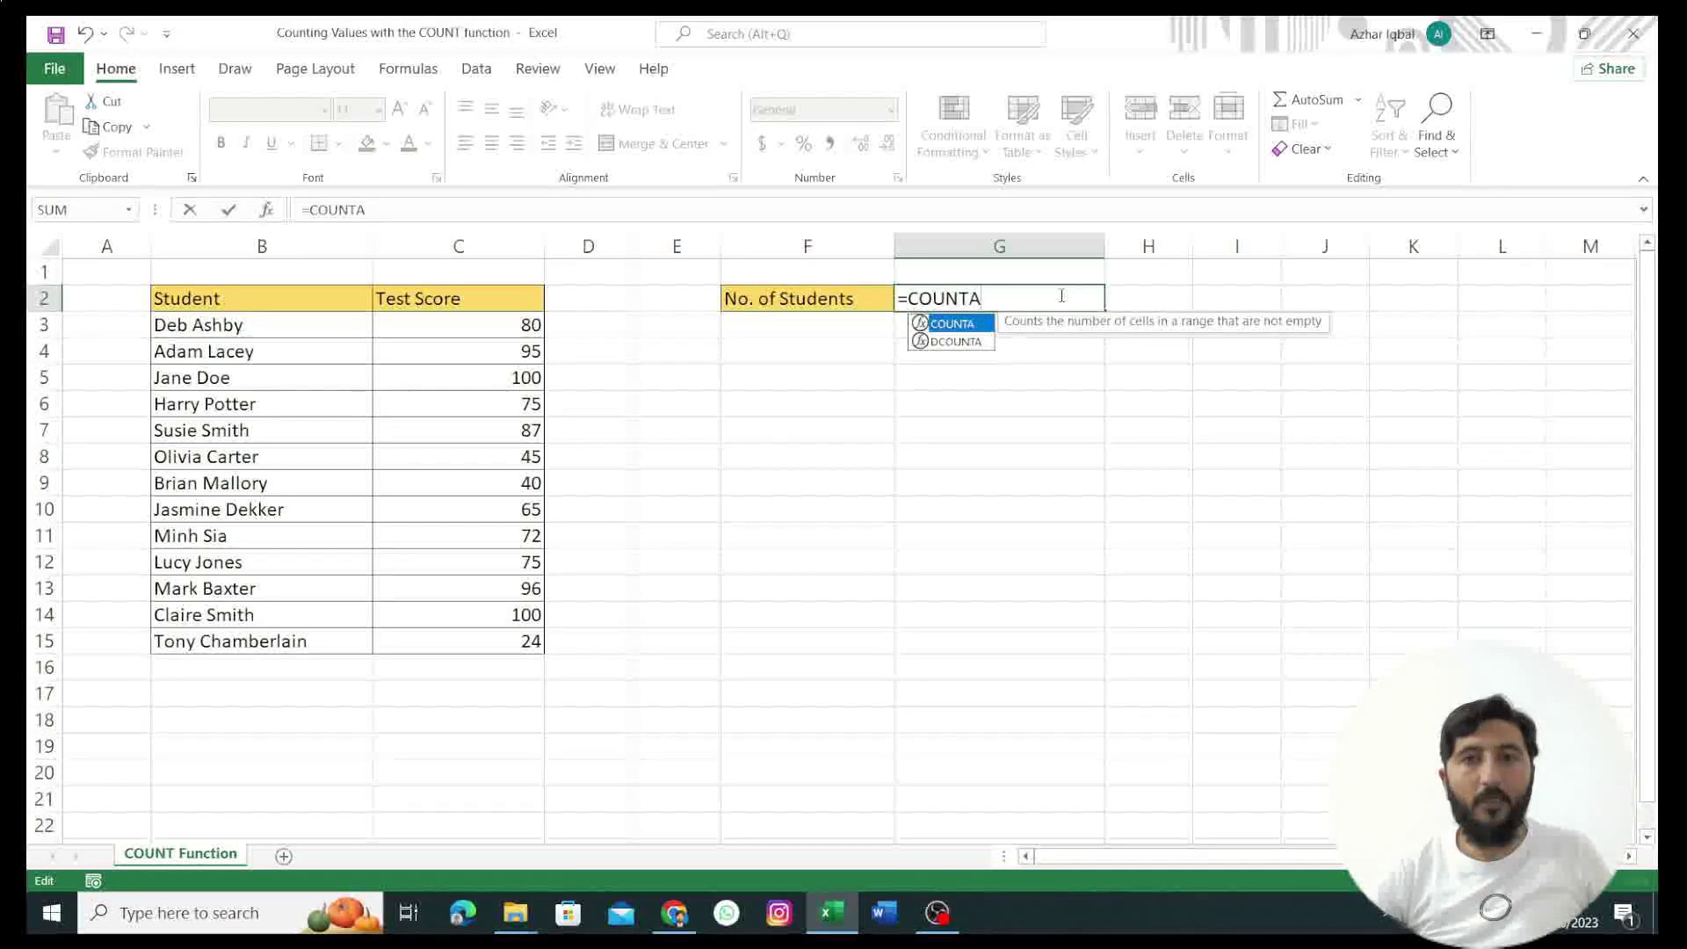
{"action": "type", "text": "("}
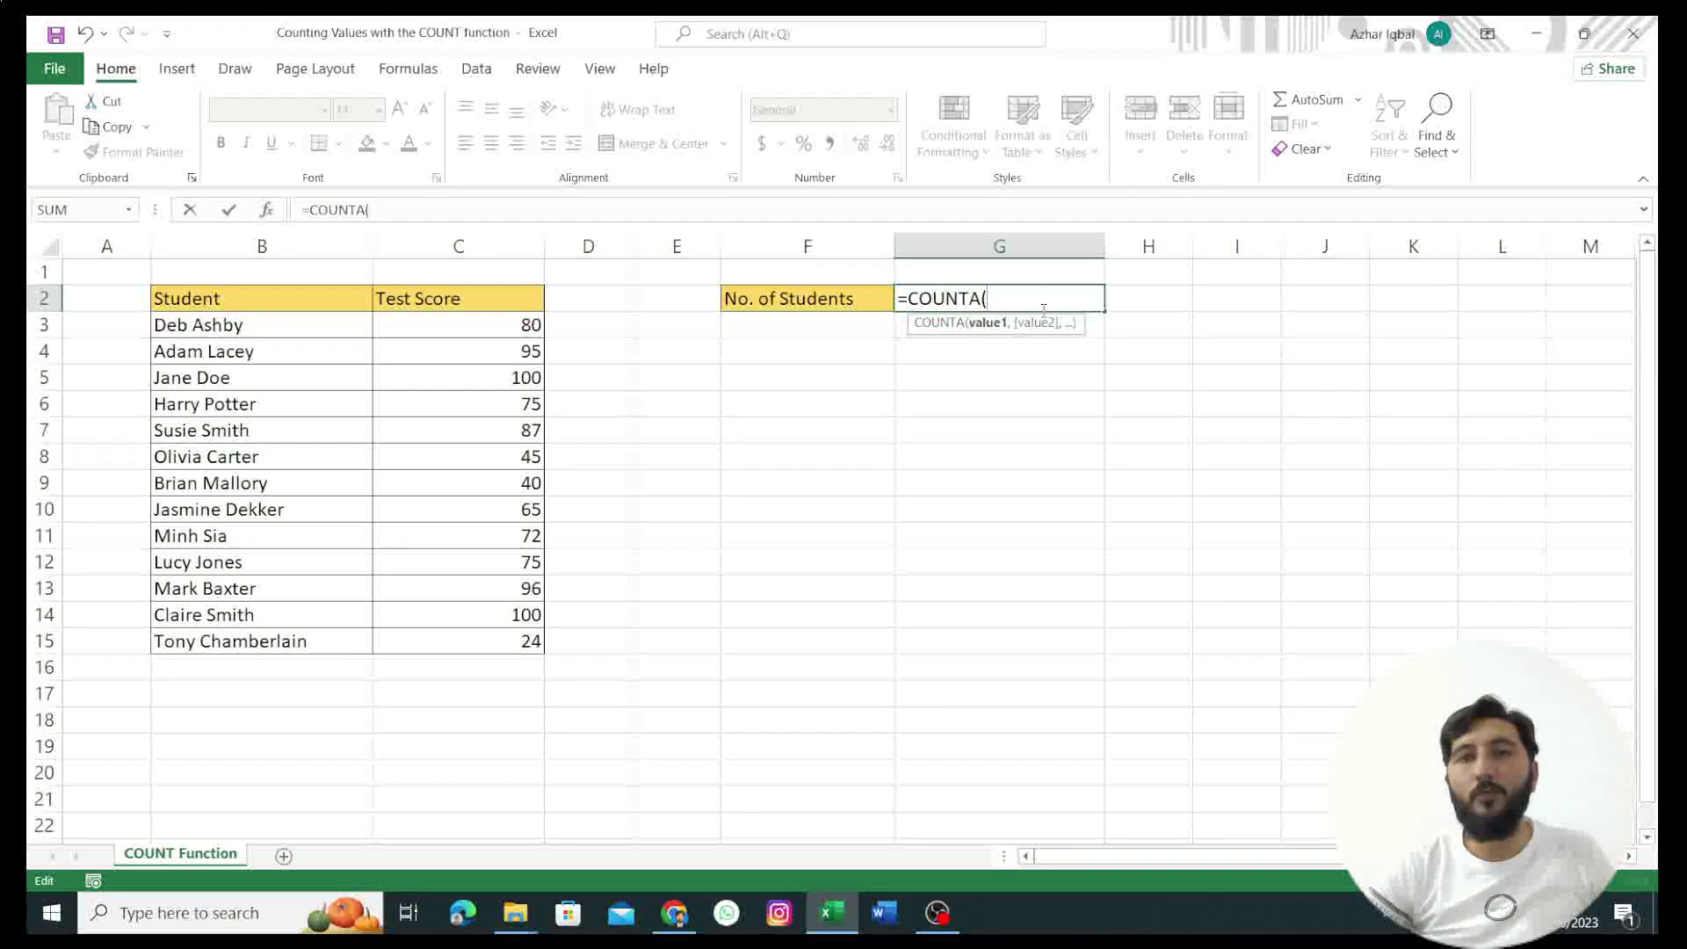
{"action": "left_click_drag", "start_coordinate": [176, 322], "coordinate": [331, 650]}
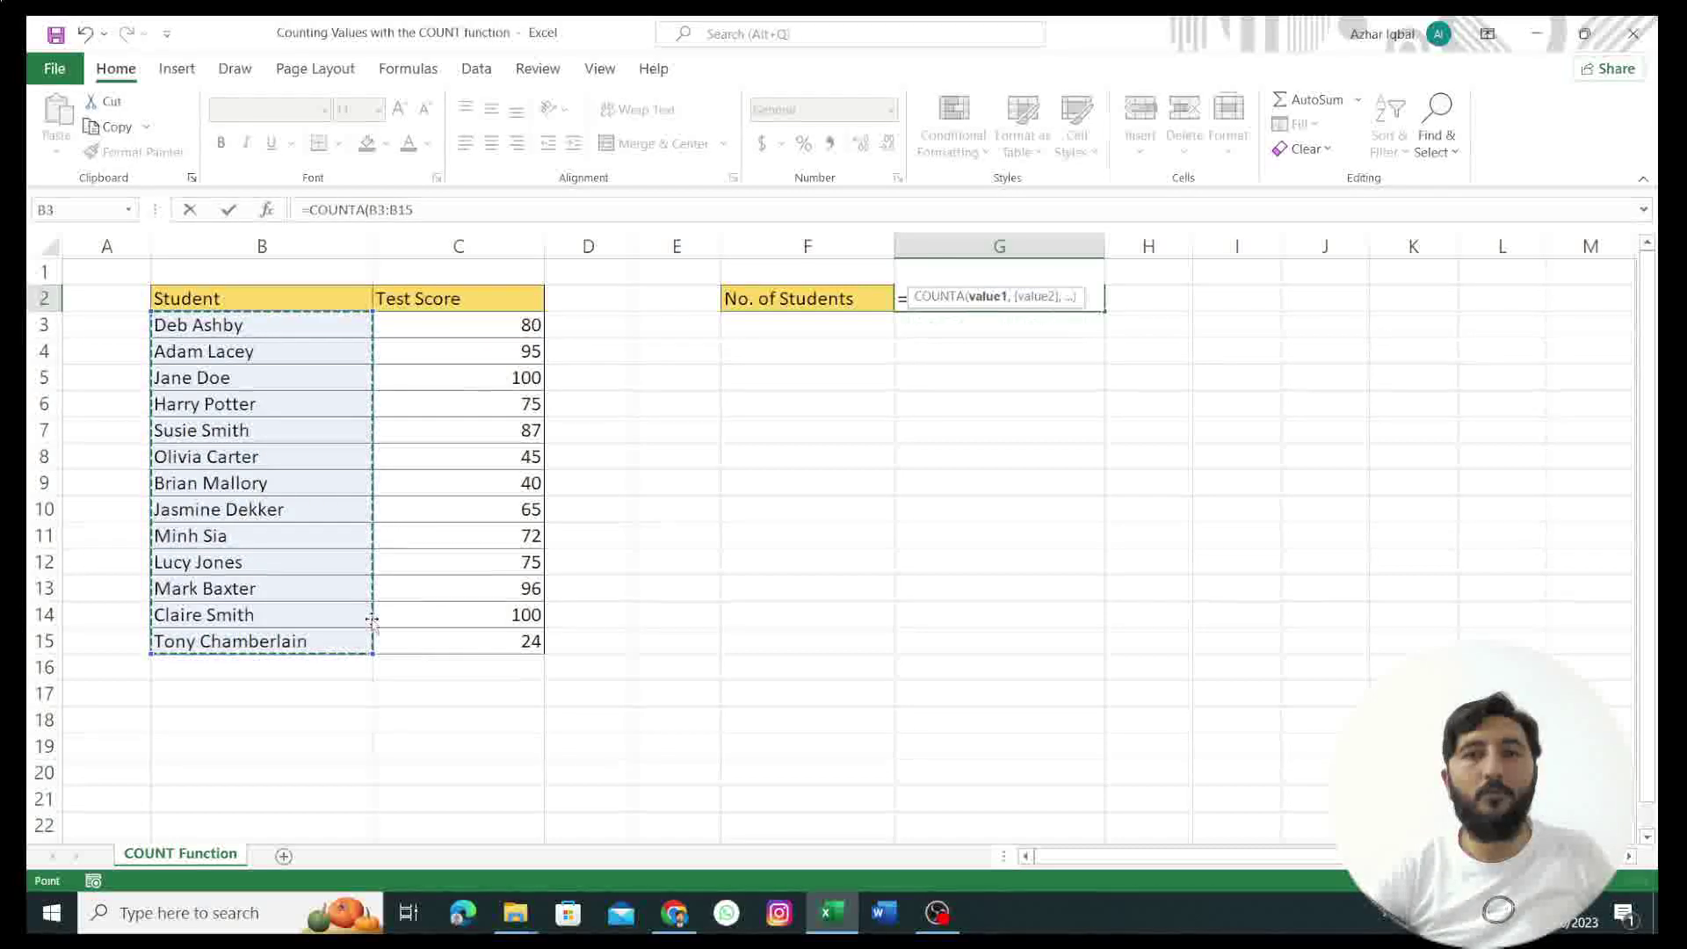
{"action": "key", "text": "Return"}
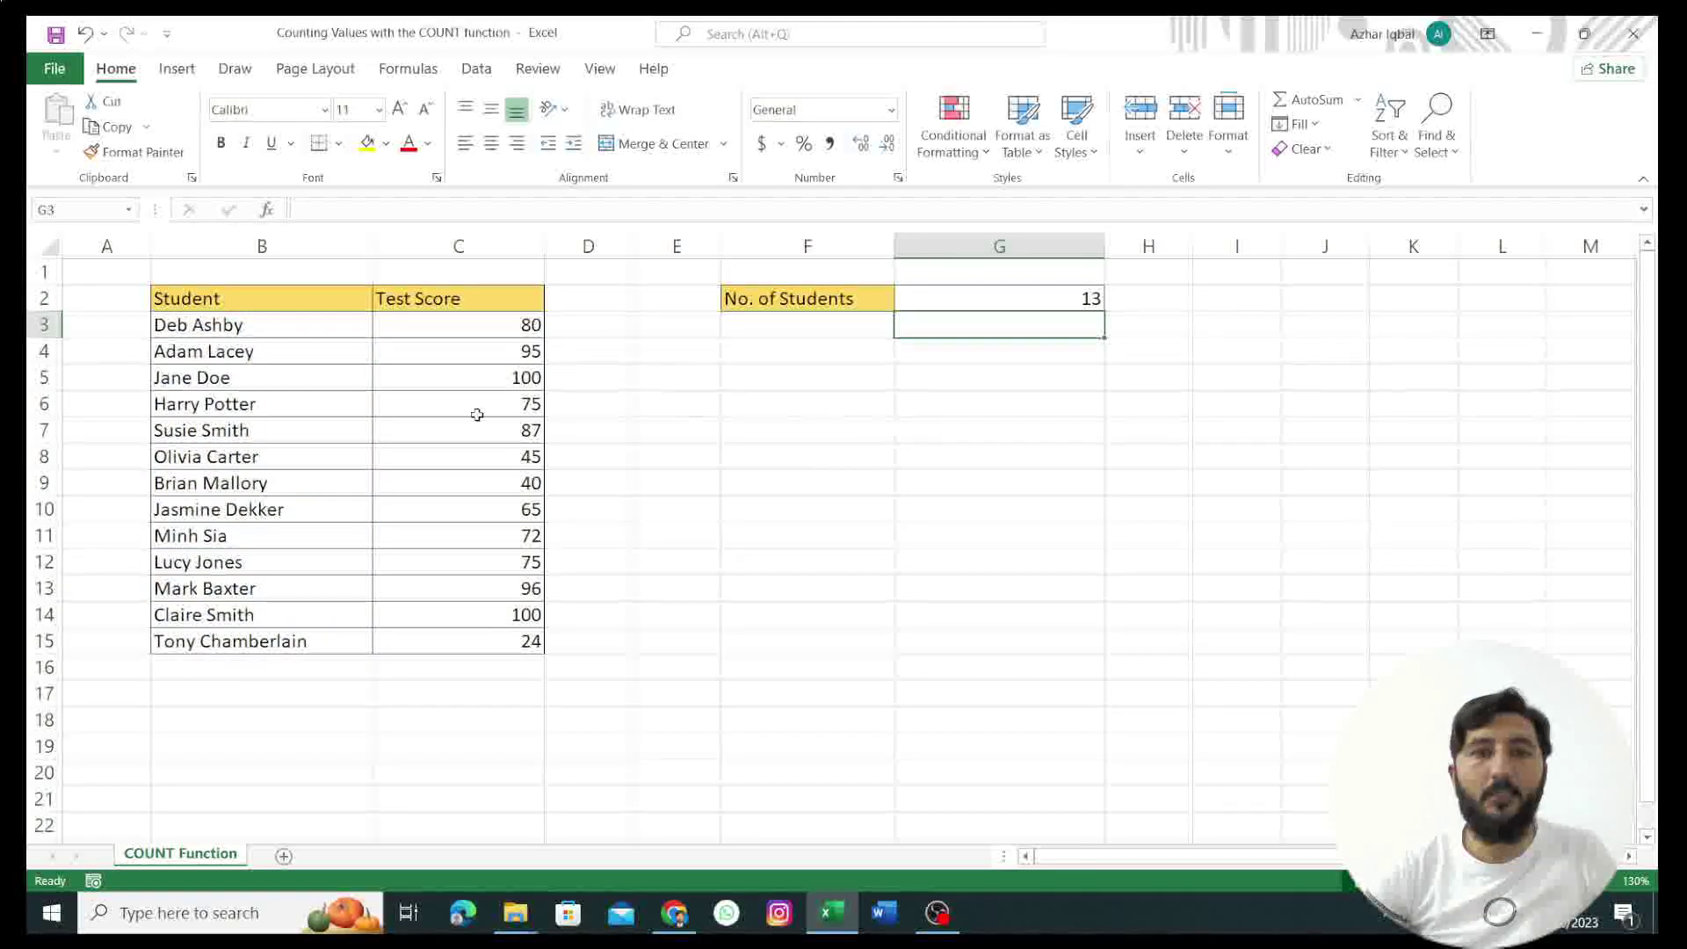
{"action": "left_click", "coordinate": [978, 297]}
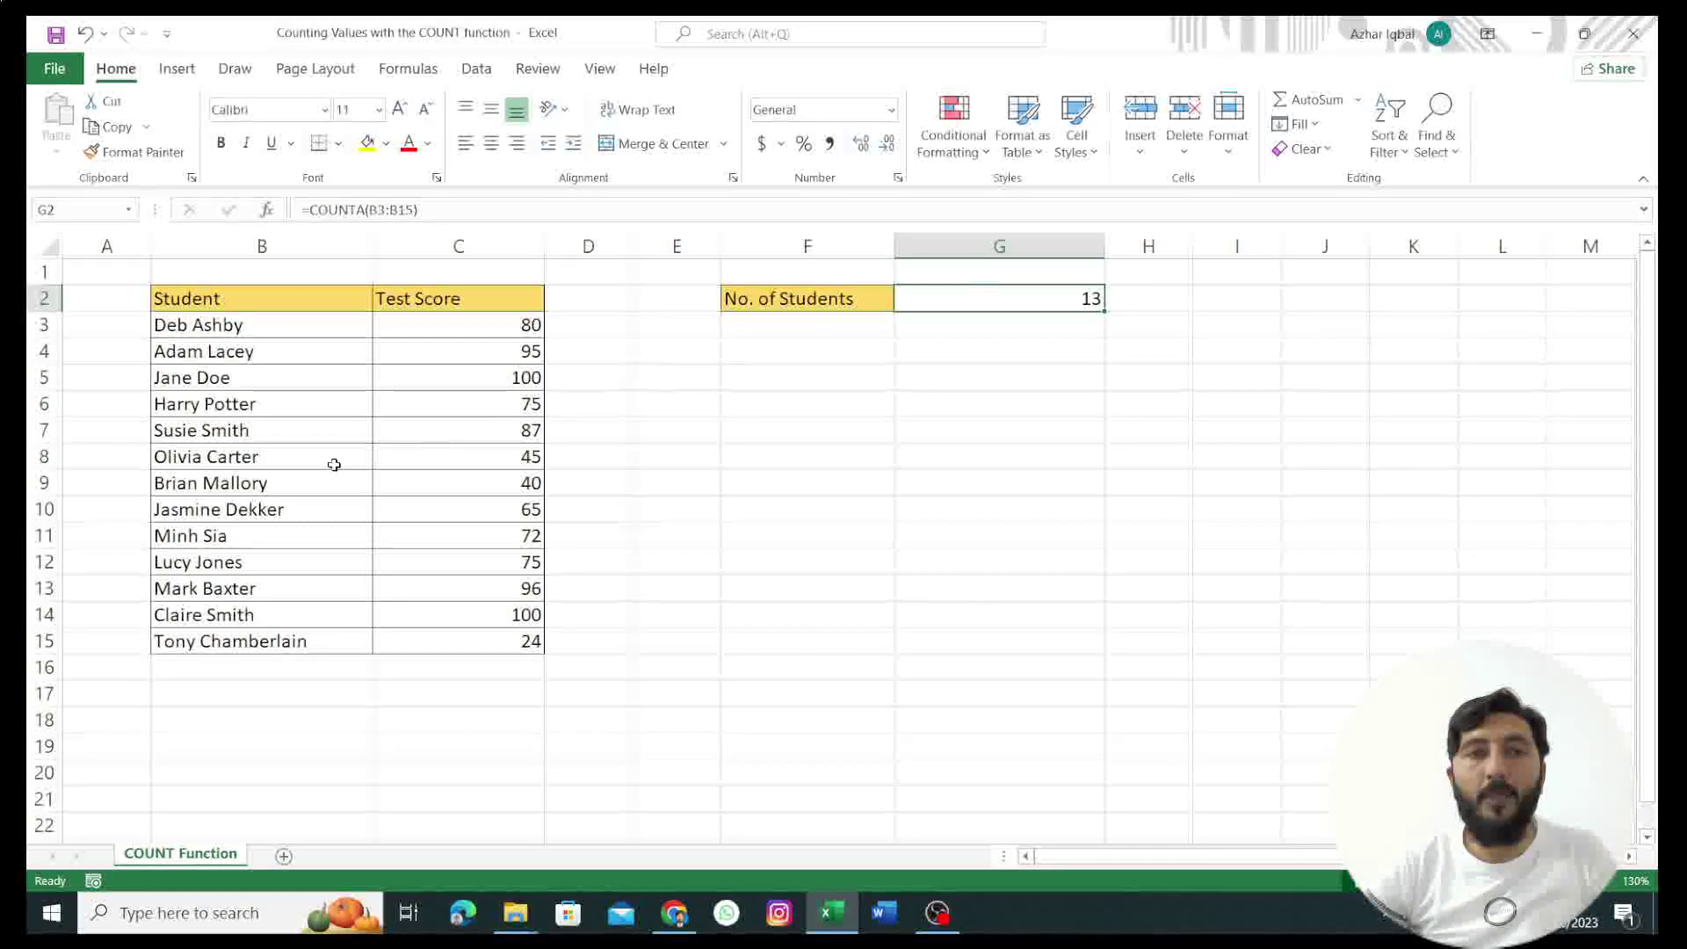
{"action": "left_click", "coordinate": [199, 462]}
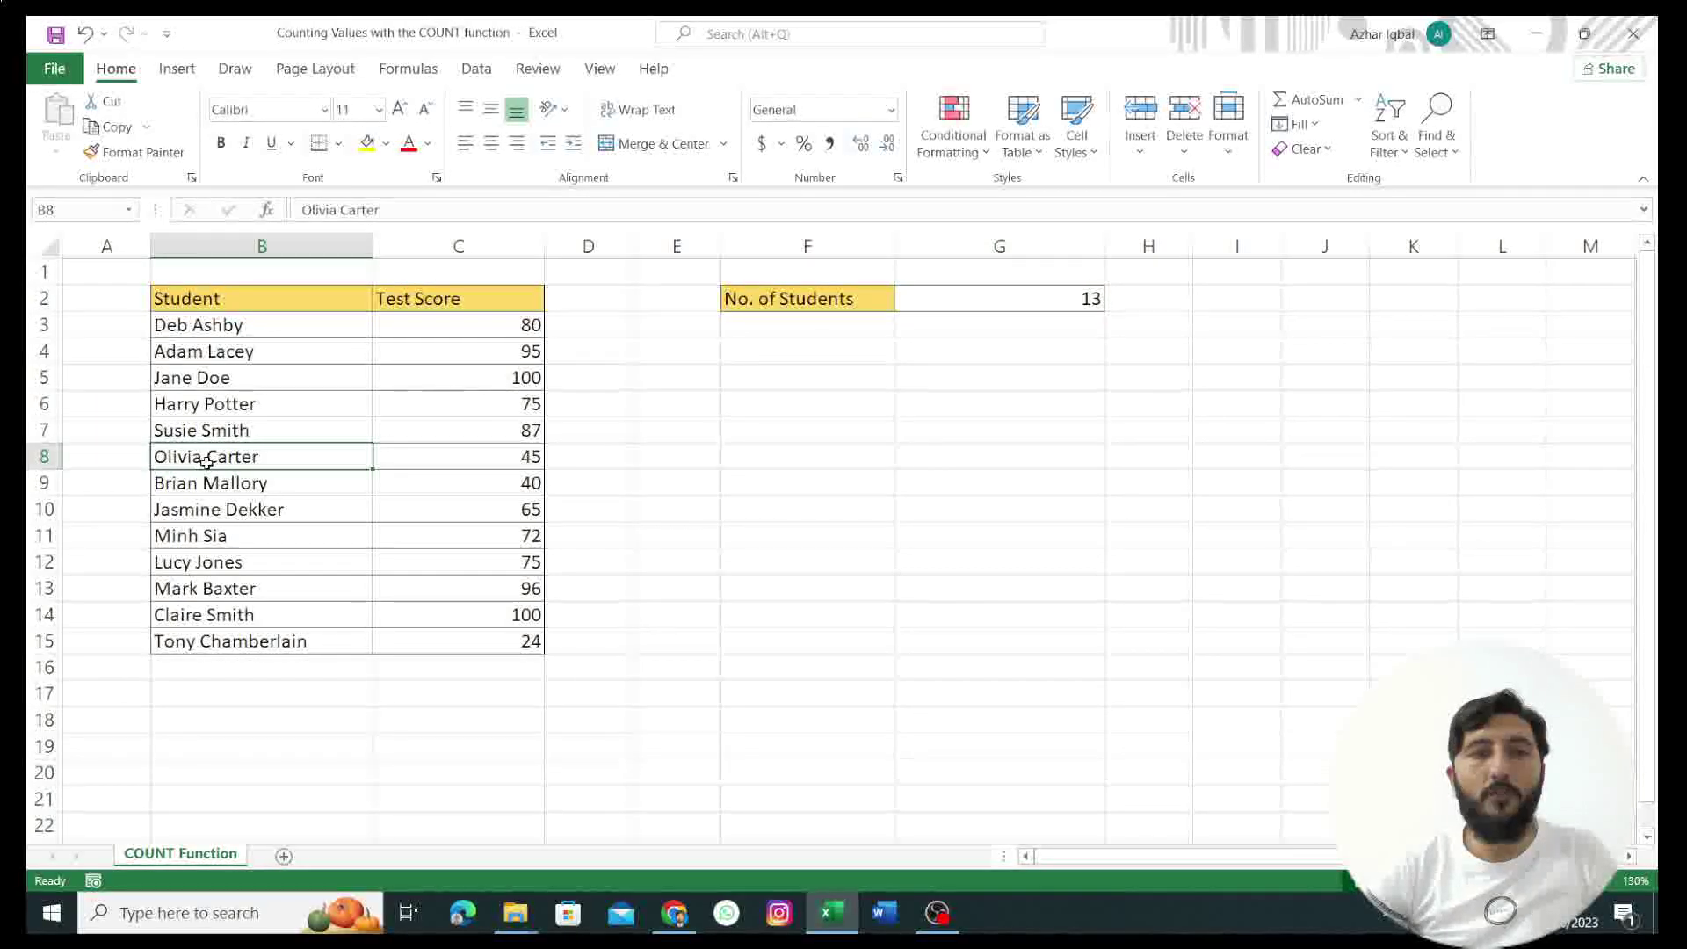
{"action": "left_click", "coordinate": [223, 407]}
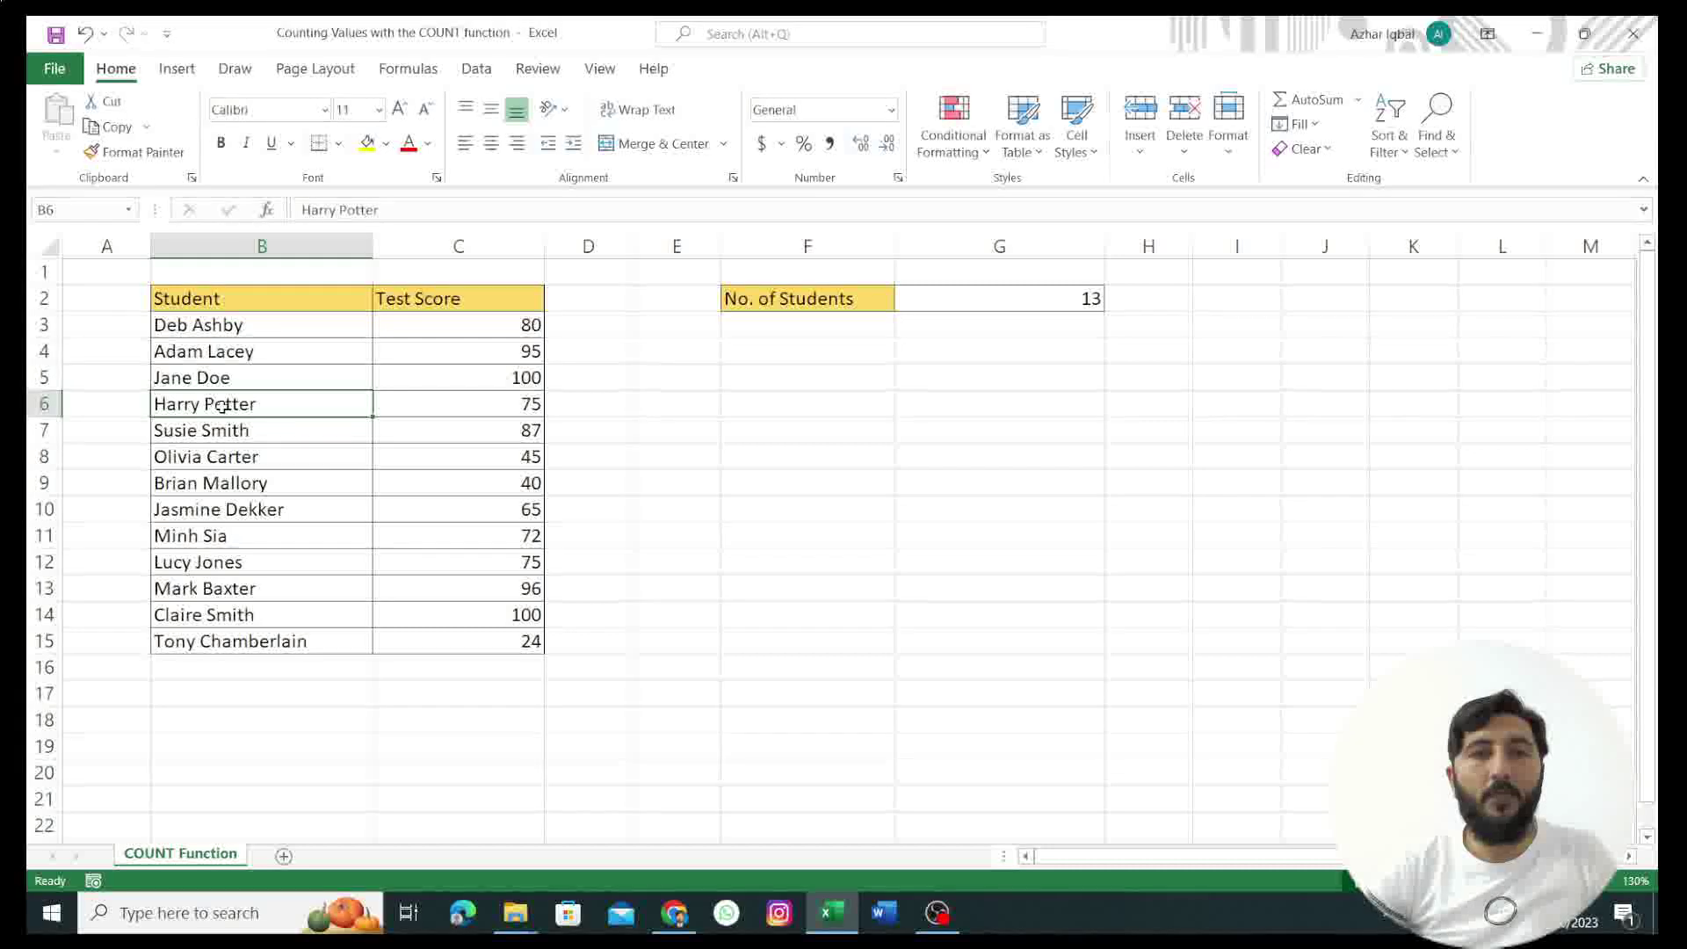
Step: Clear the student name and test score in row 6 (B6 and C6)
{"action": "key", "text": "Delete"}
{"action": "left_click", "coordinate": [409, 407]}
{"action": "key", "text": "Delete"}
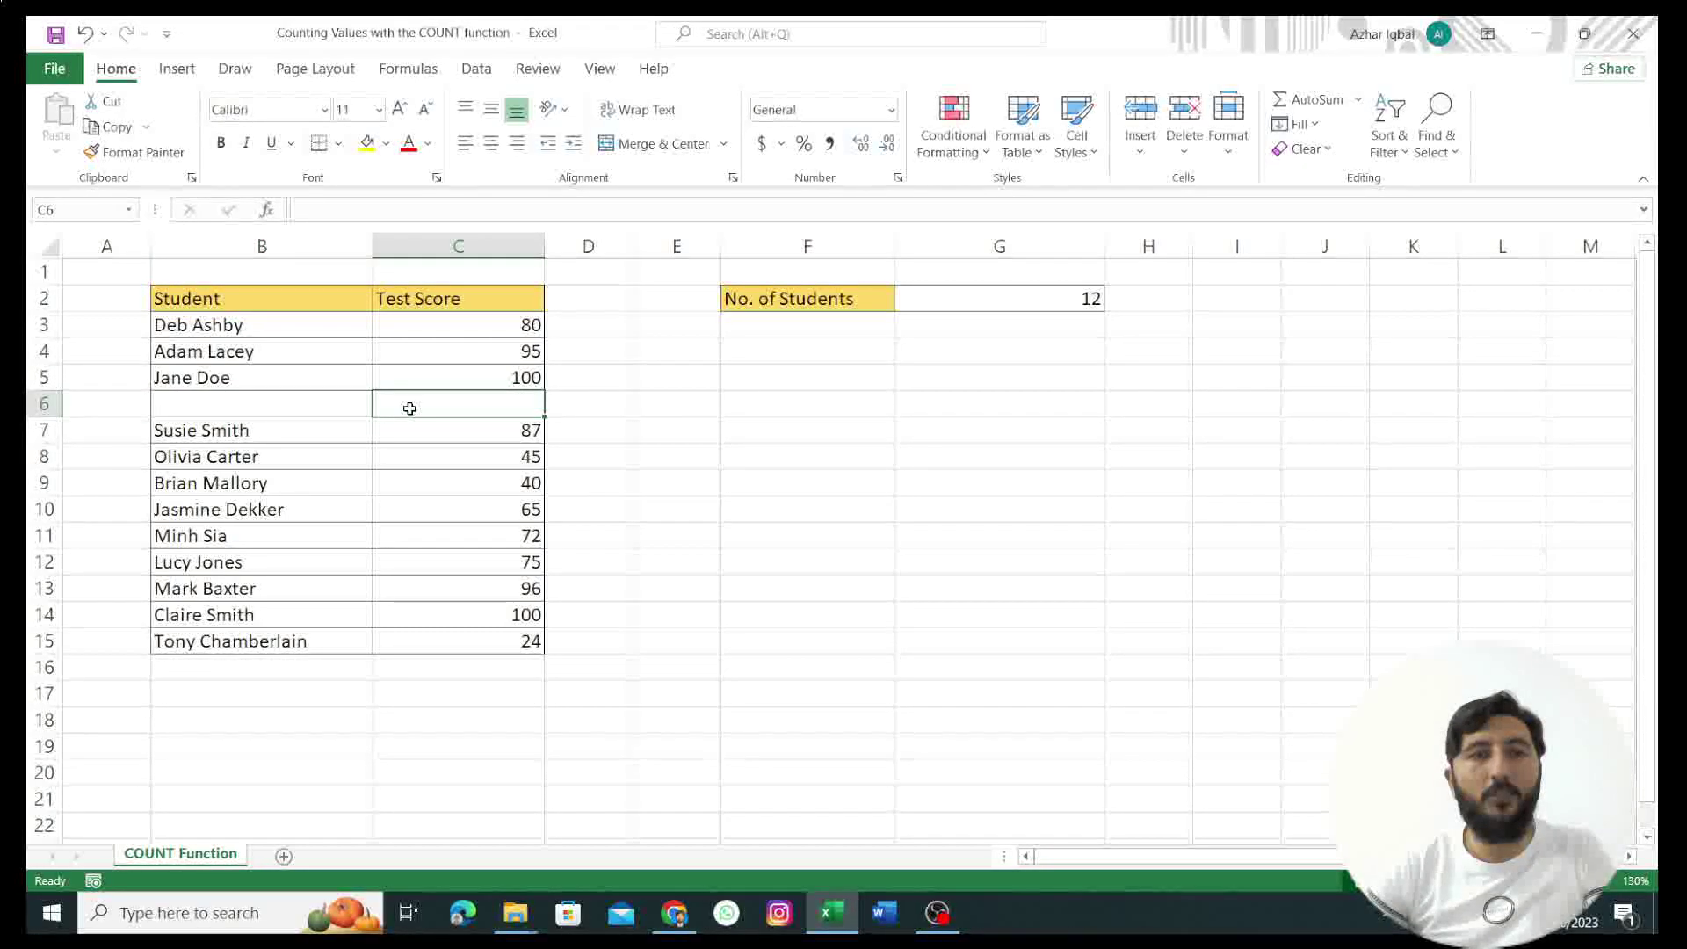
Step: Switch G2 back to COUNT over the column C scores, then delete G2's formula
{"action": "left_click", "coordinate": [960, 305]}
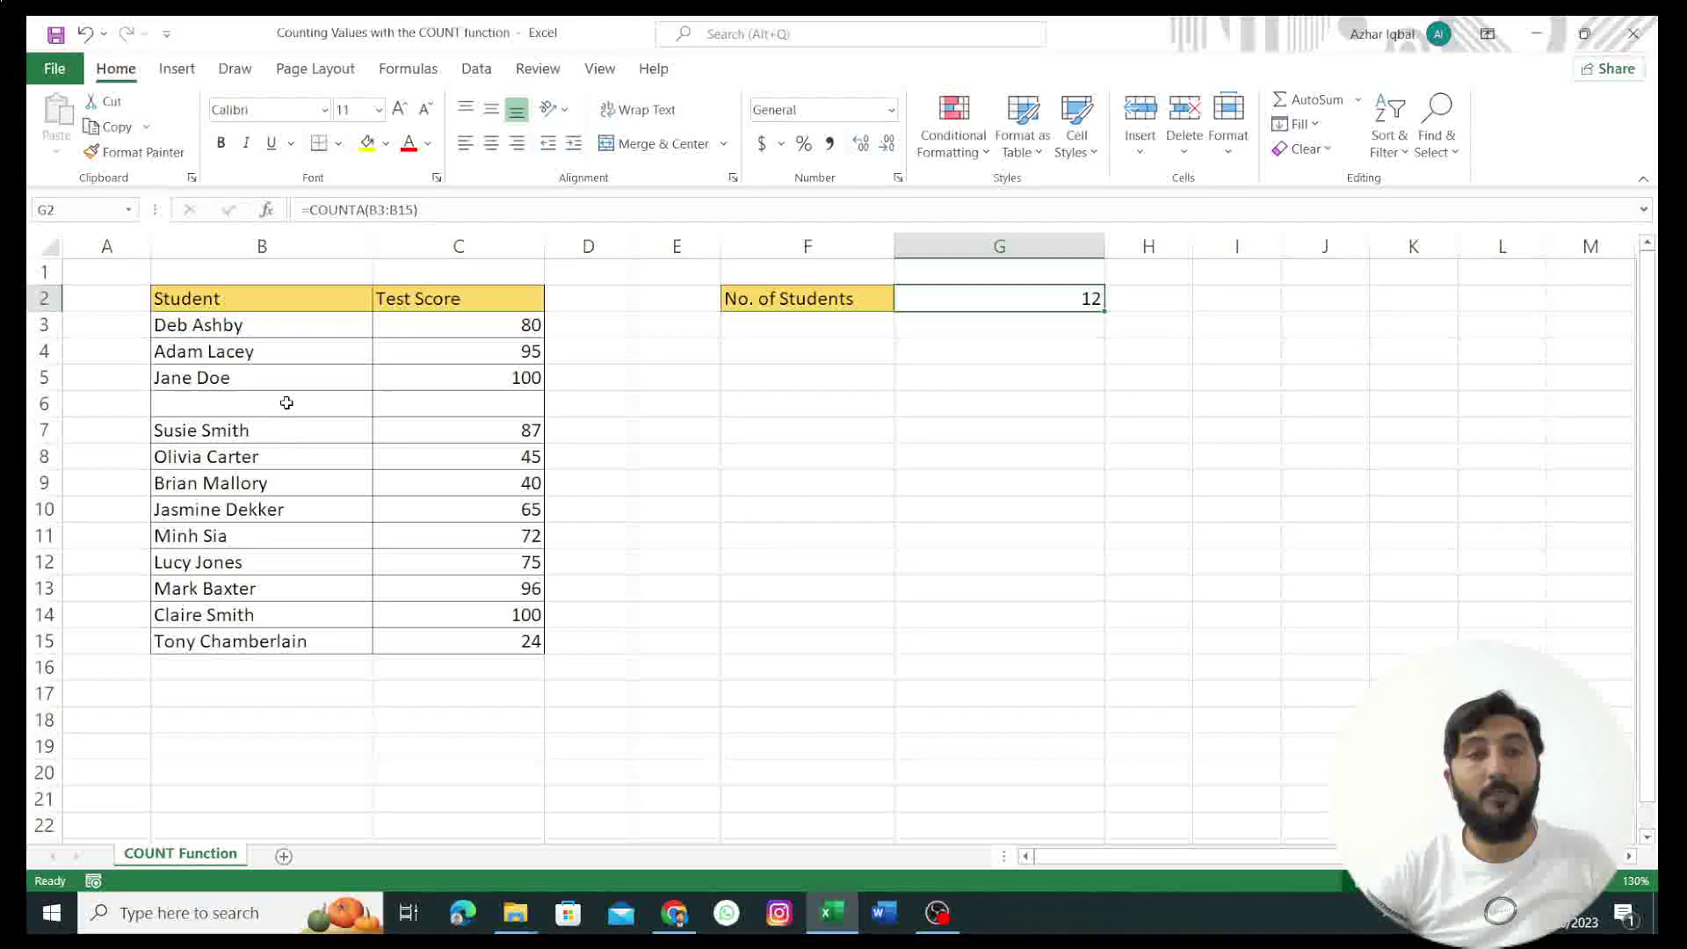
{"action": "double_click", "coordinate": [992, 295]}
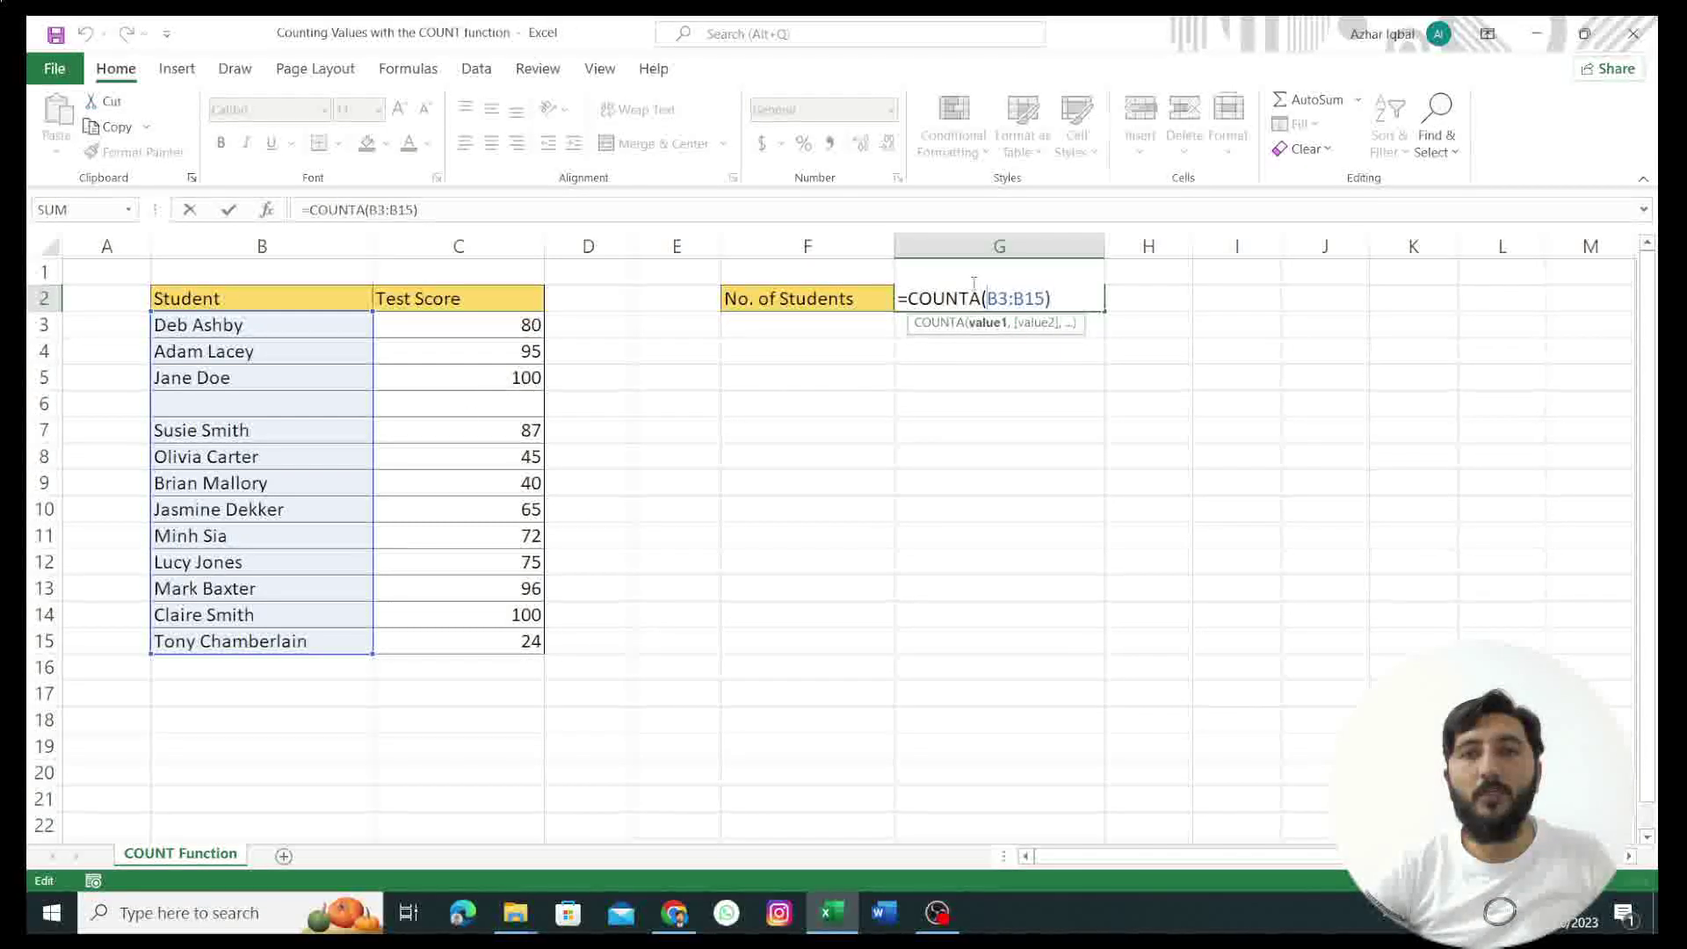
{"action": "key", "text": "BackSpace"}
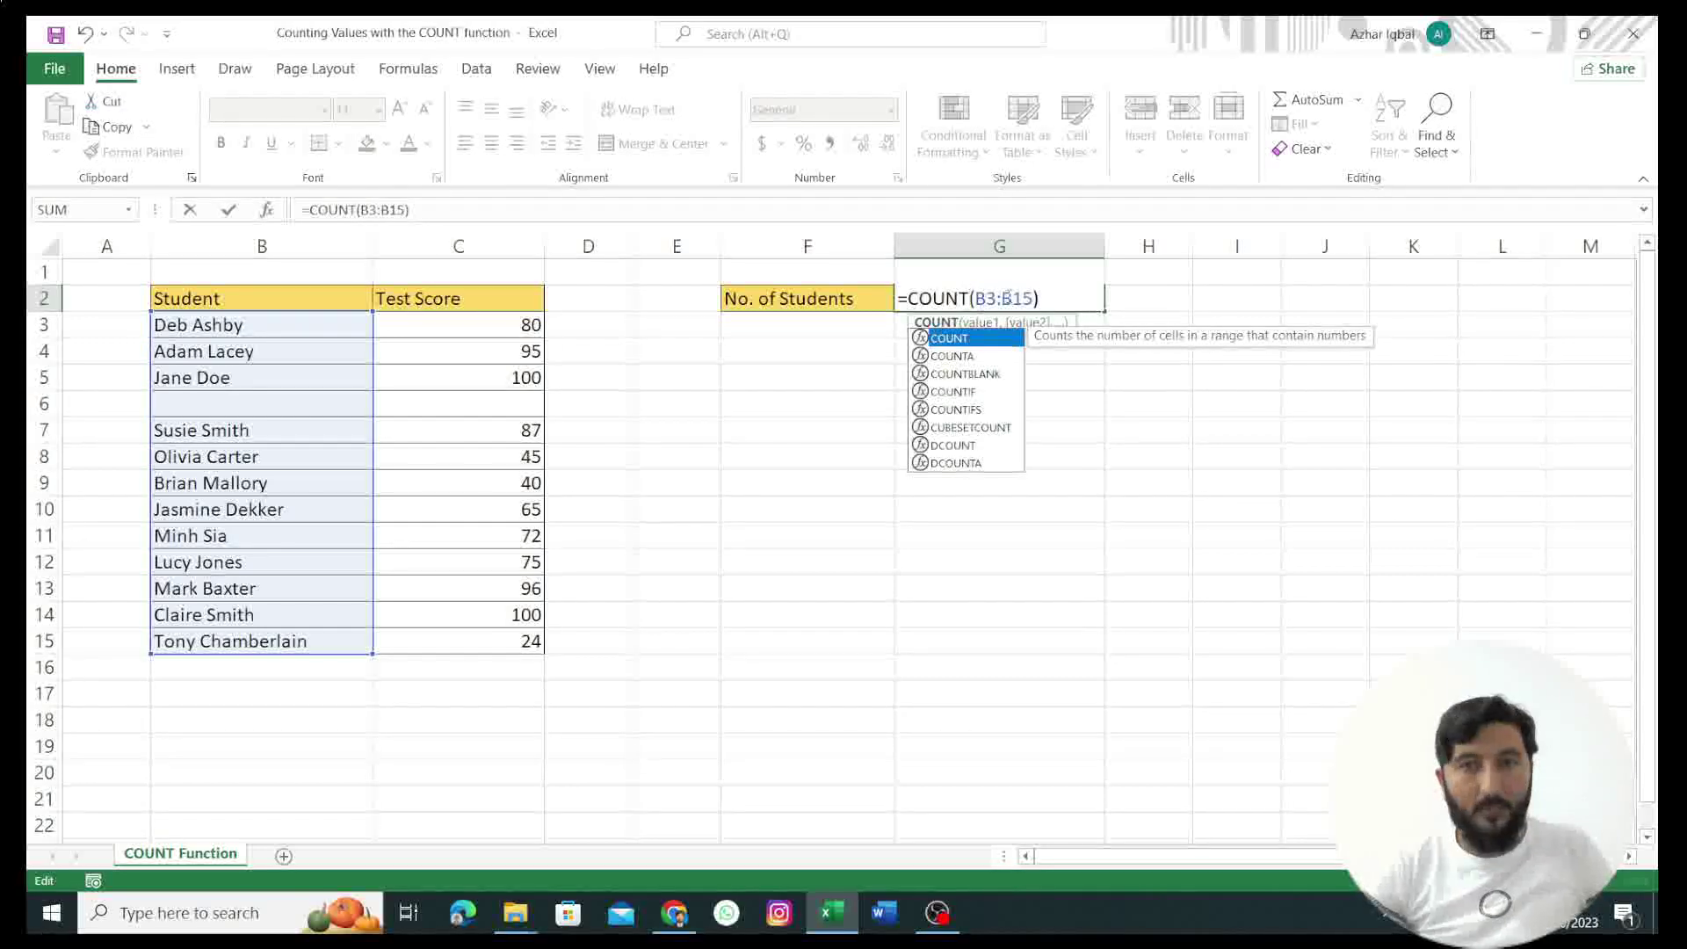
{"action": "left_click", "coordinate": [1034, 292]}
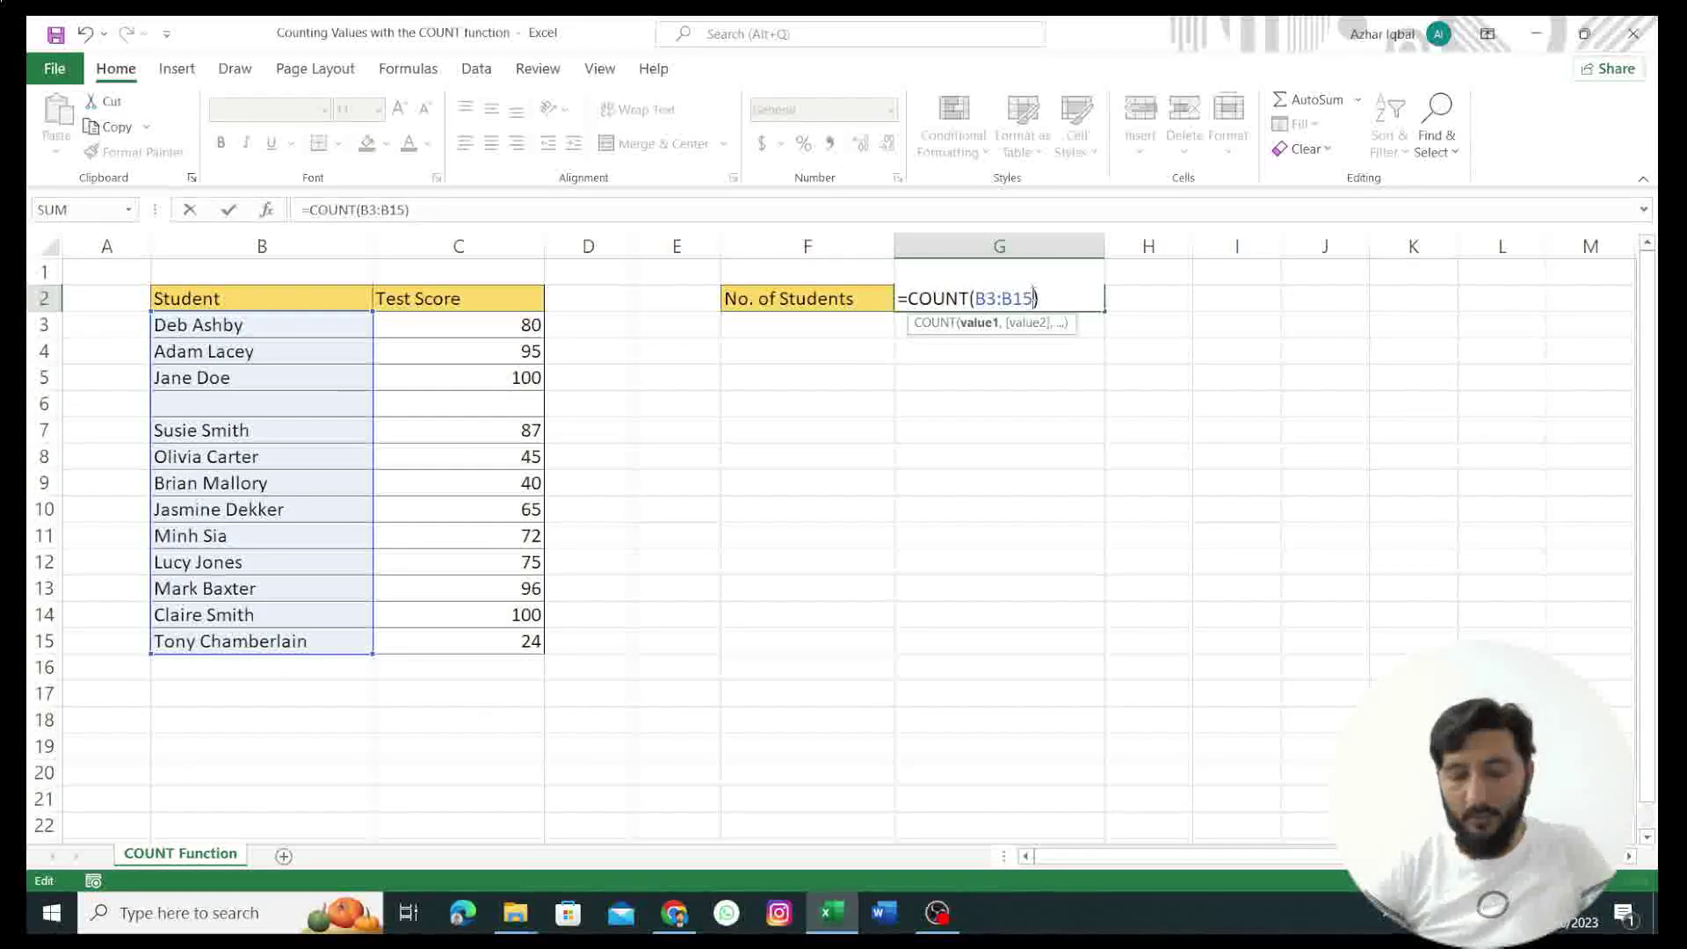
{"action": "key", "text": "BackSpace"}
{"action": "key", "text": "BackSpace"}
{"action": "key", "text": "BackSpace"}
{"action": "key", "text": "BackSpace"}
{"action": "key", "text": "BackSpace"}
{"action": "key", "text": "BackSpace"}
{"action": "left_click_drag", "start_coordinate": [443, 326], "coordinate": [500, 631]}
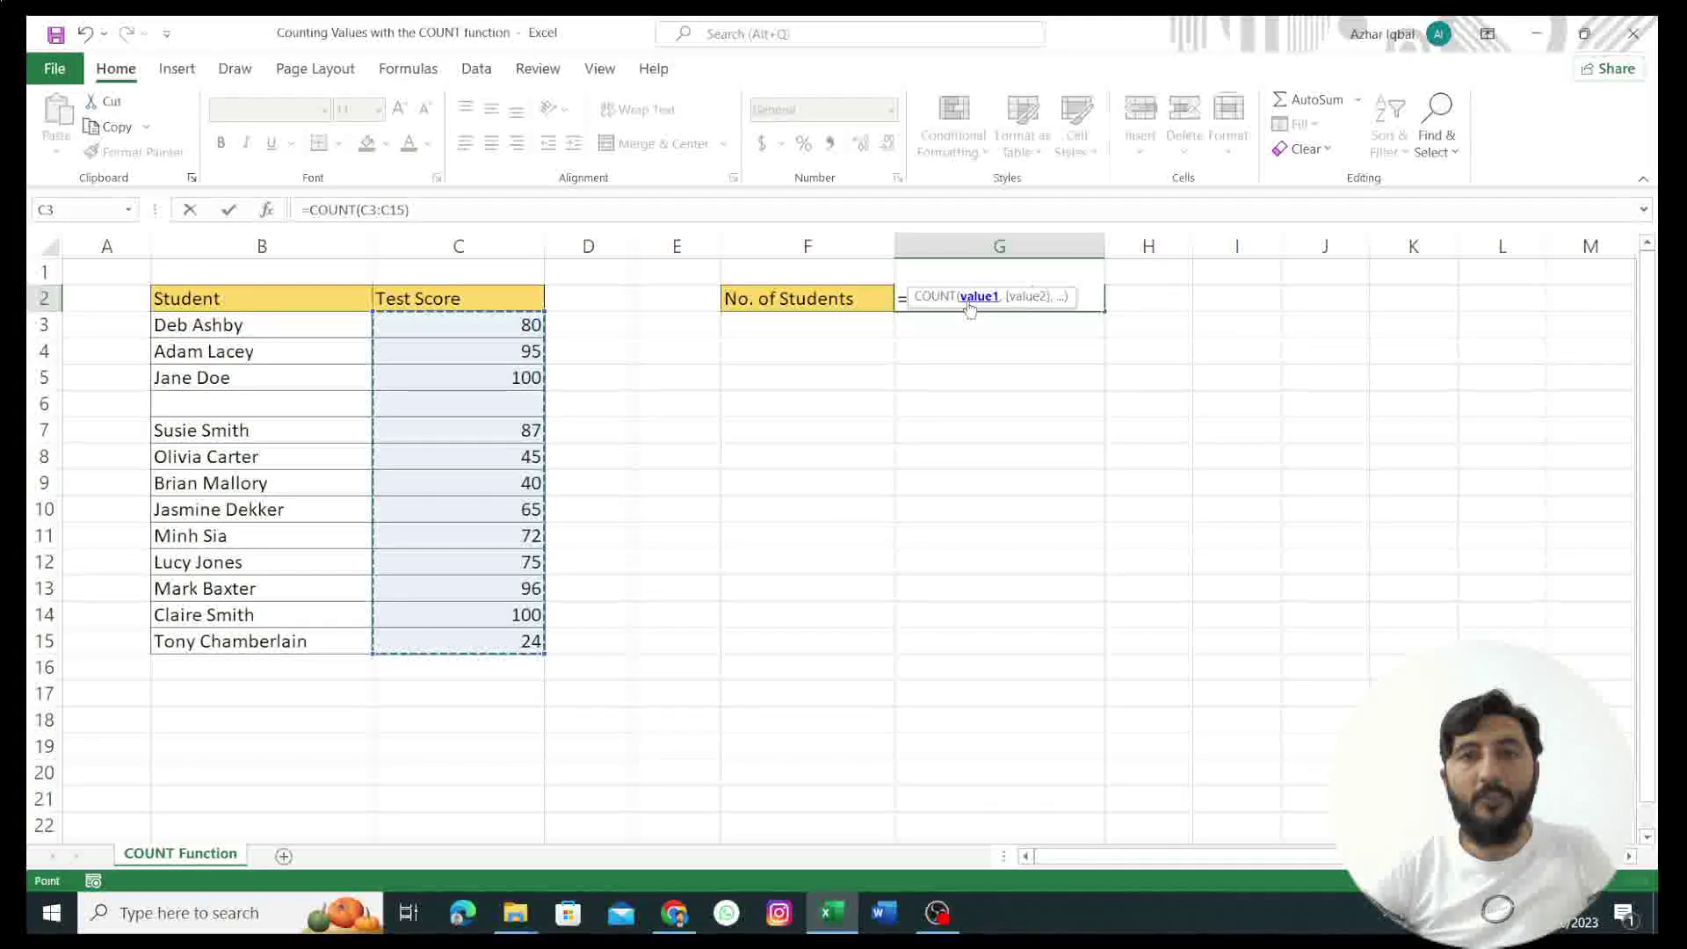
{"action": "key", "text": "Return"}
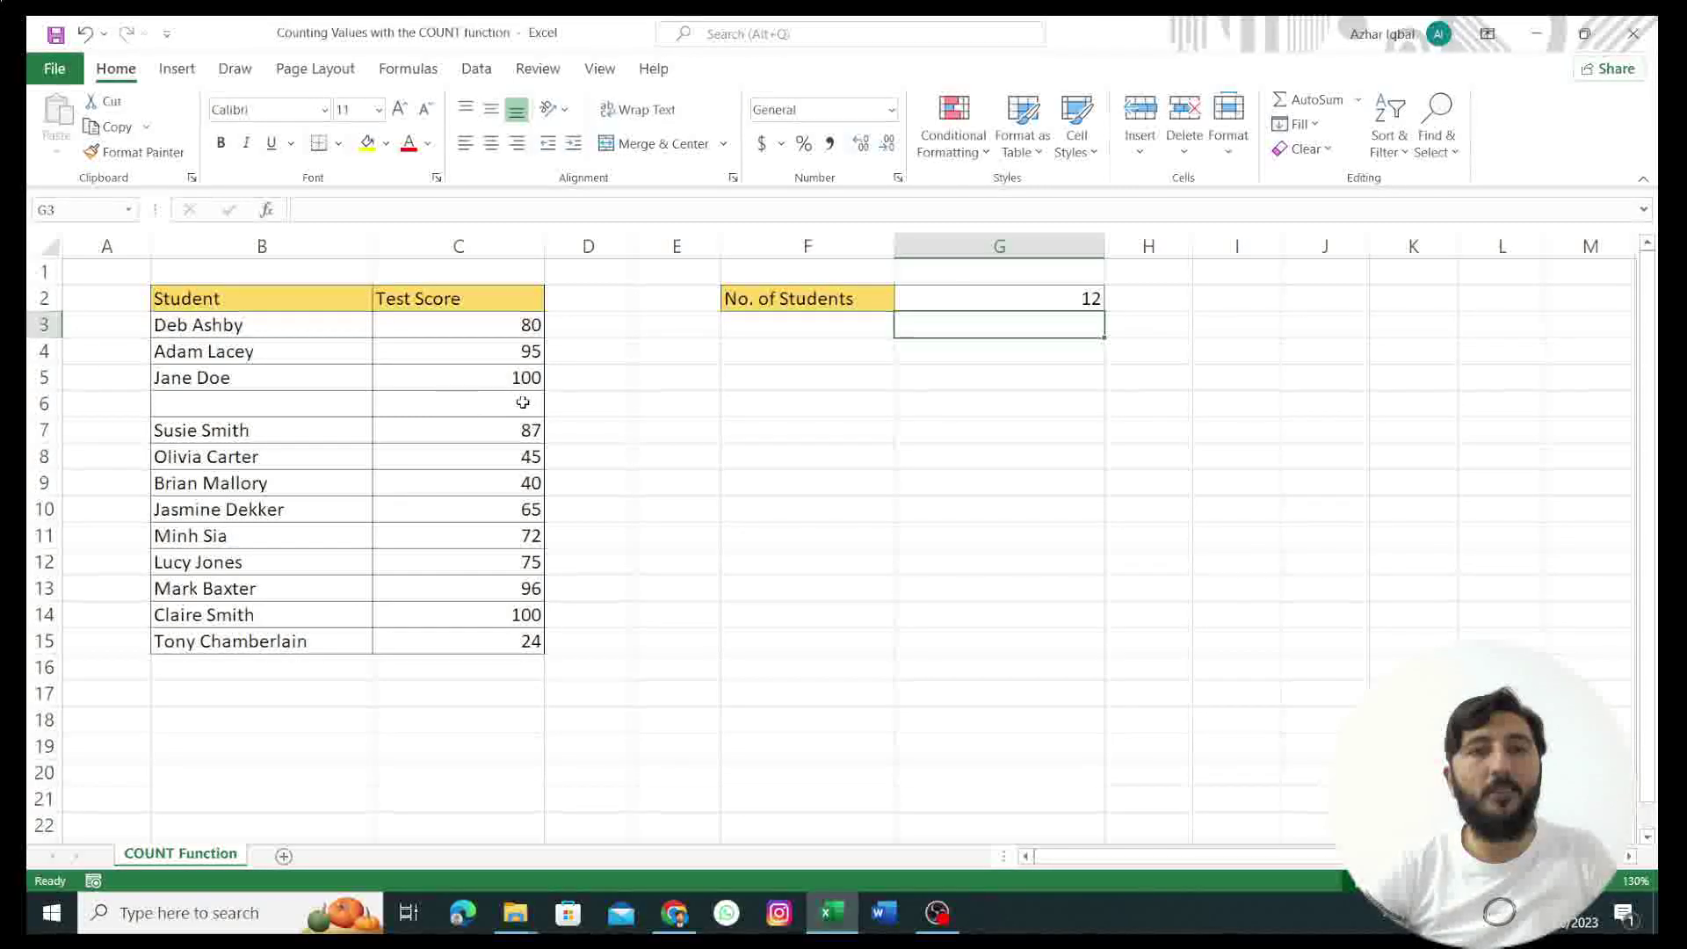
{"action": "key", "text": "Up"}
{"action": "key", "text": "BackSpace"}
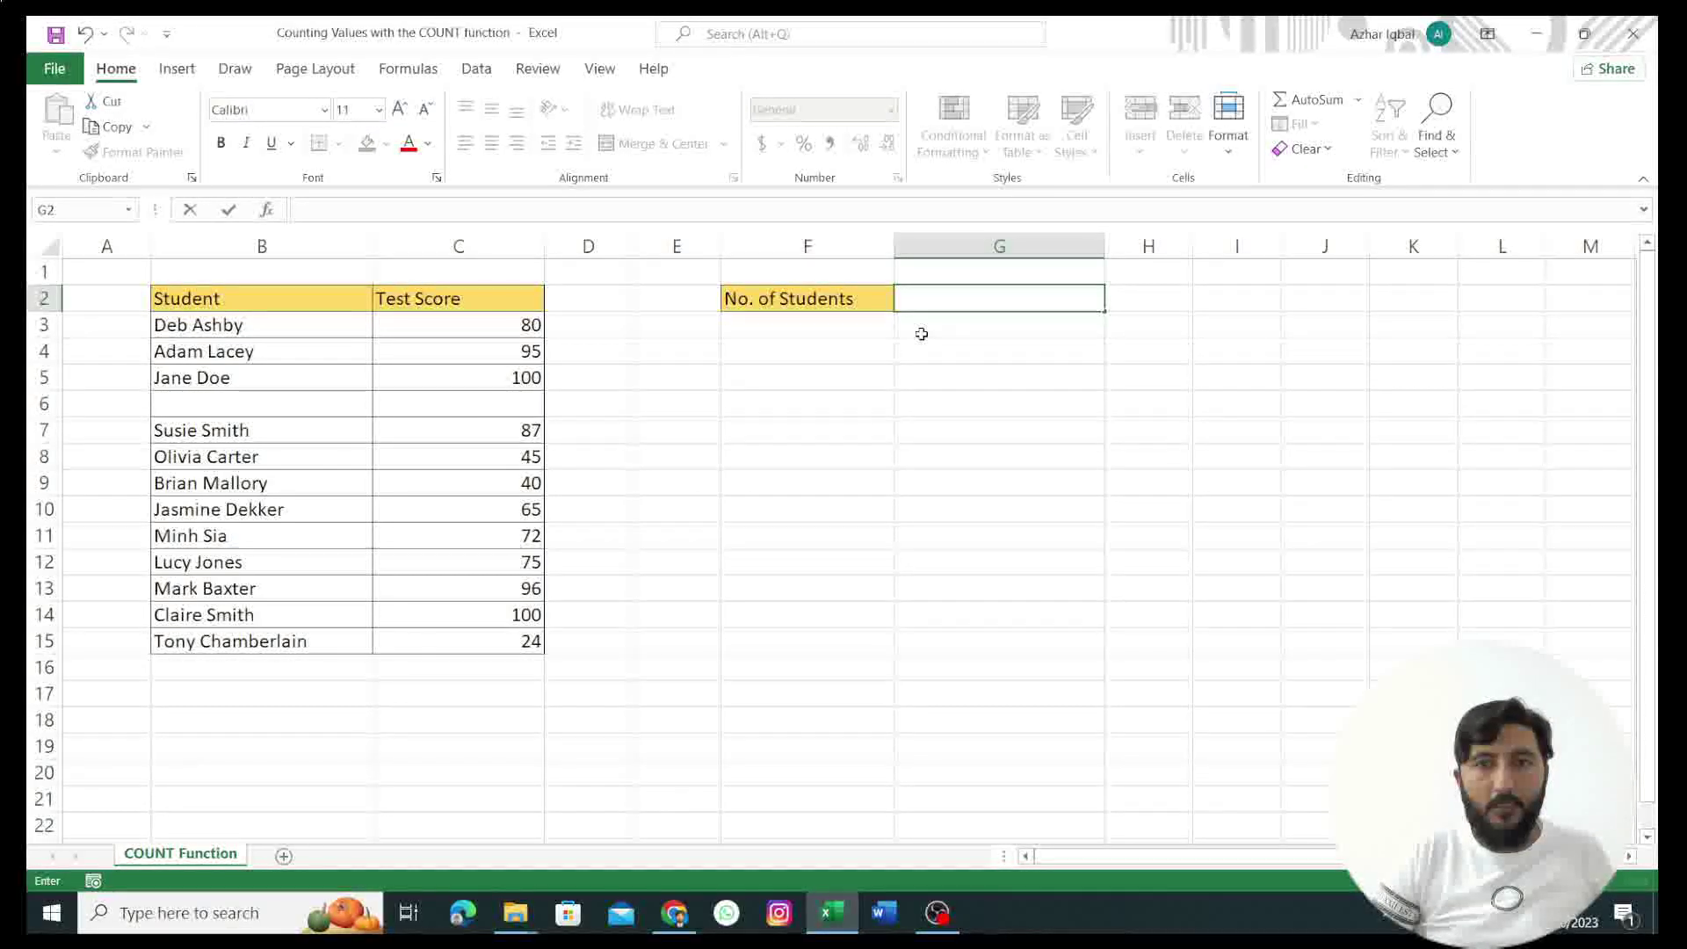
Step: Enter =COUNTBLANK(B3:B15) in G2 to count the blank student entries
{"action": "type", "text": "="}
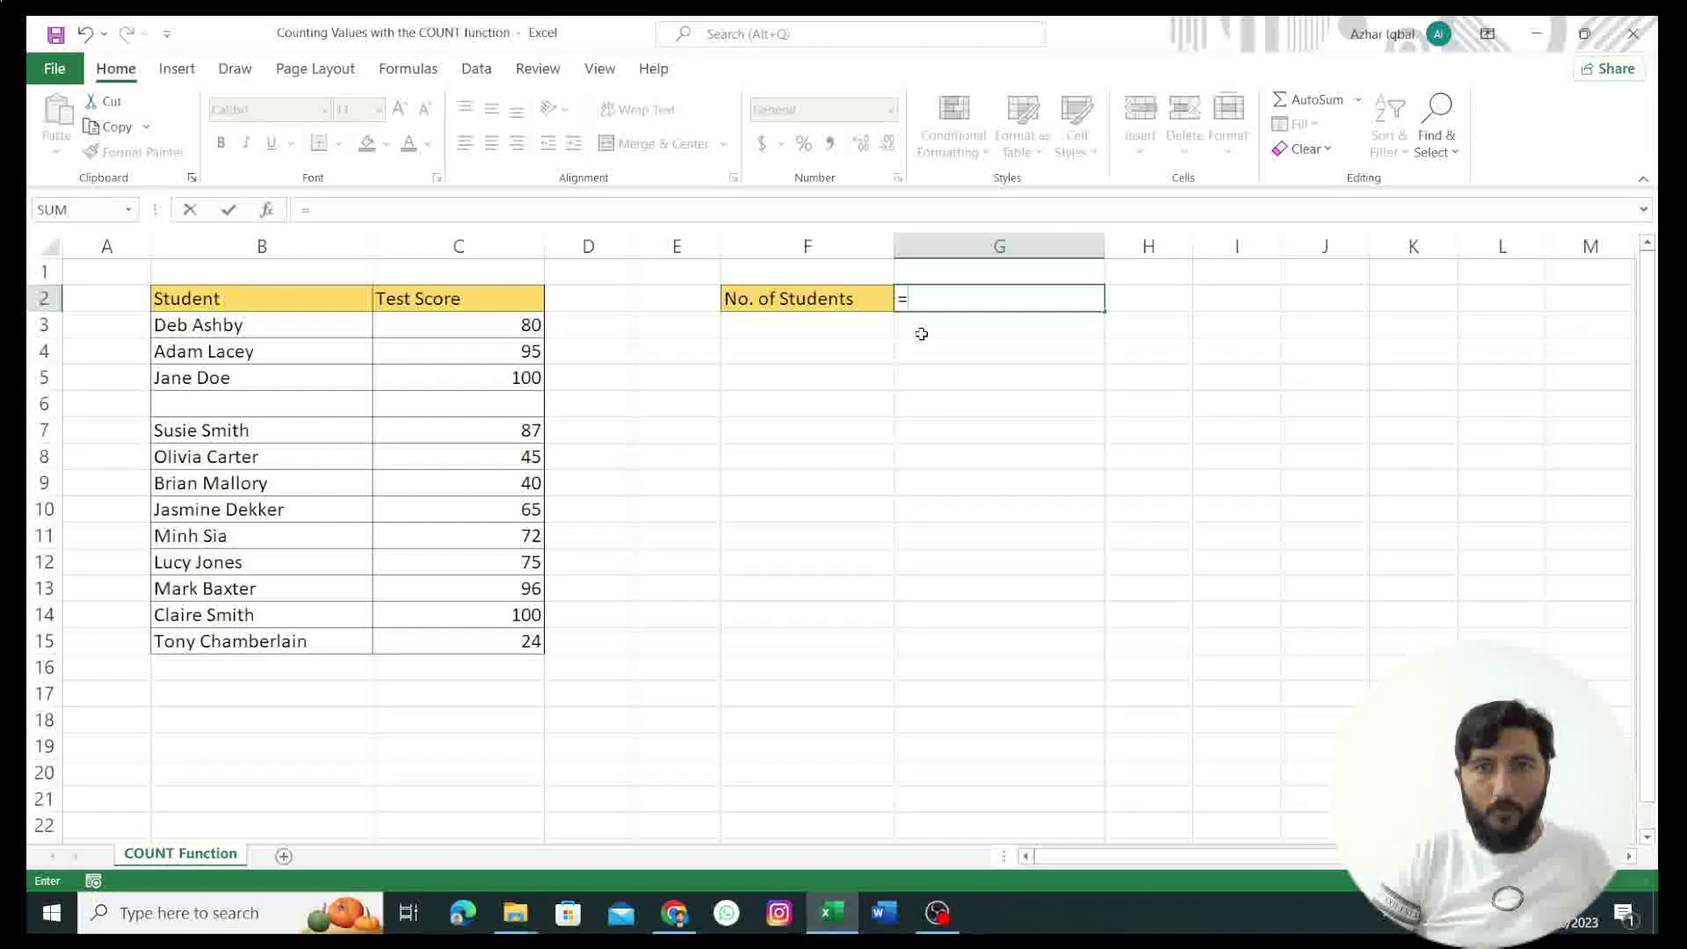
{"action": "type", "text": "CO"}
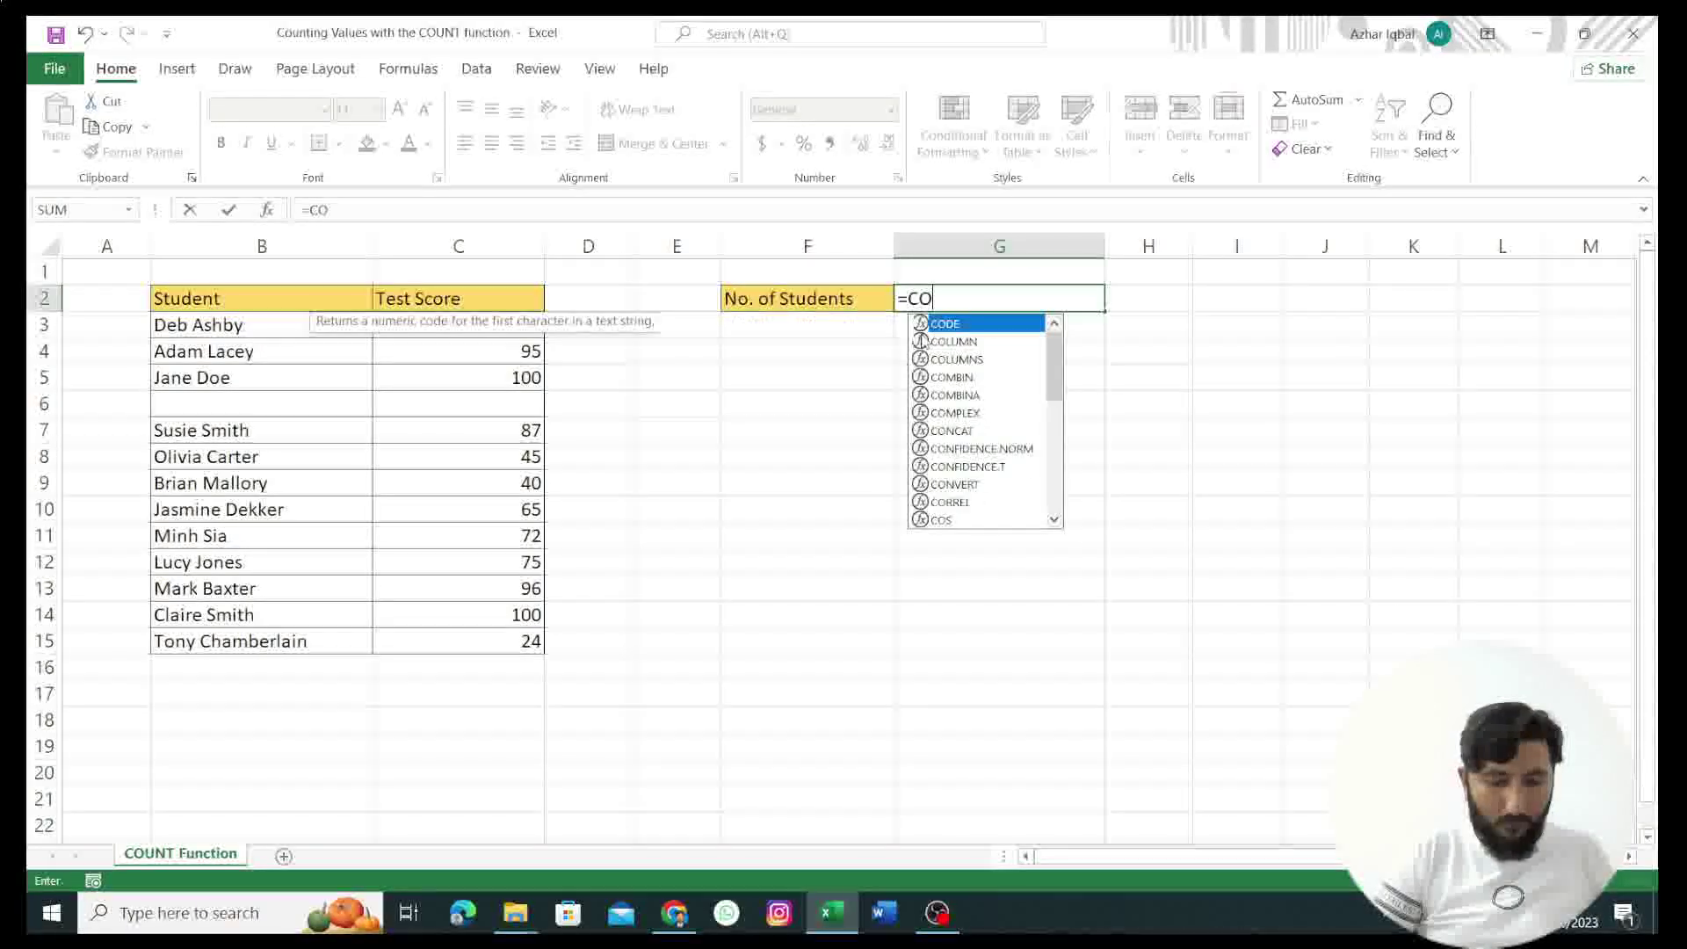
{"action": "type", "text": "UNT"}
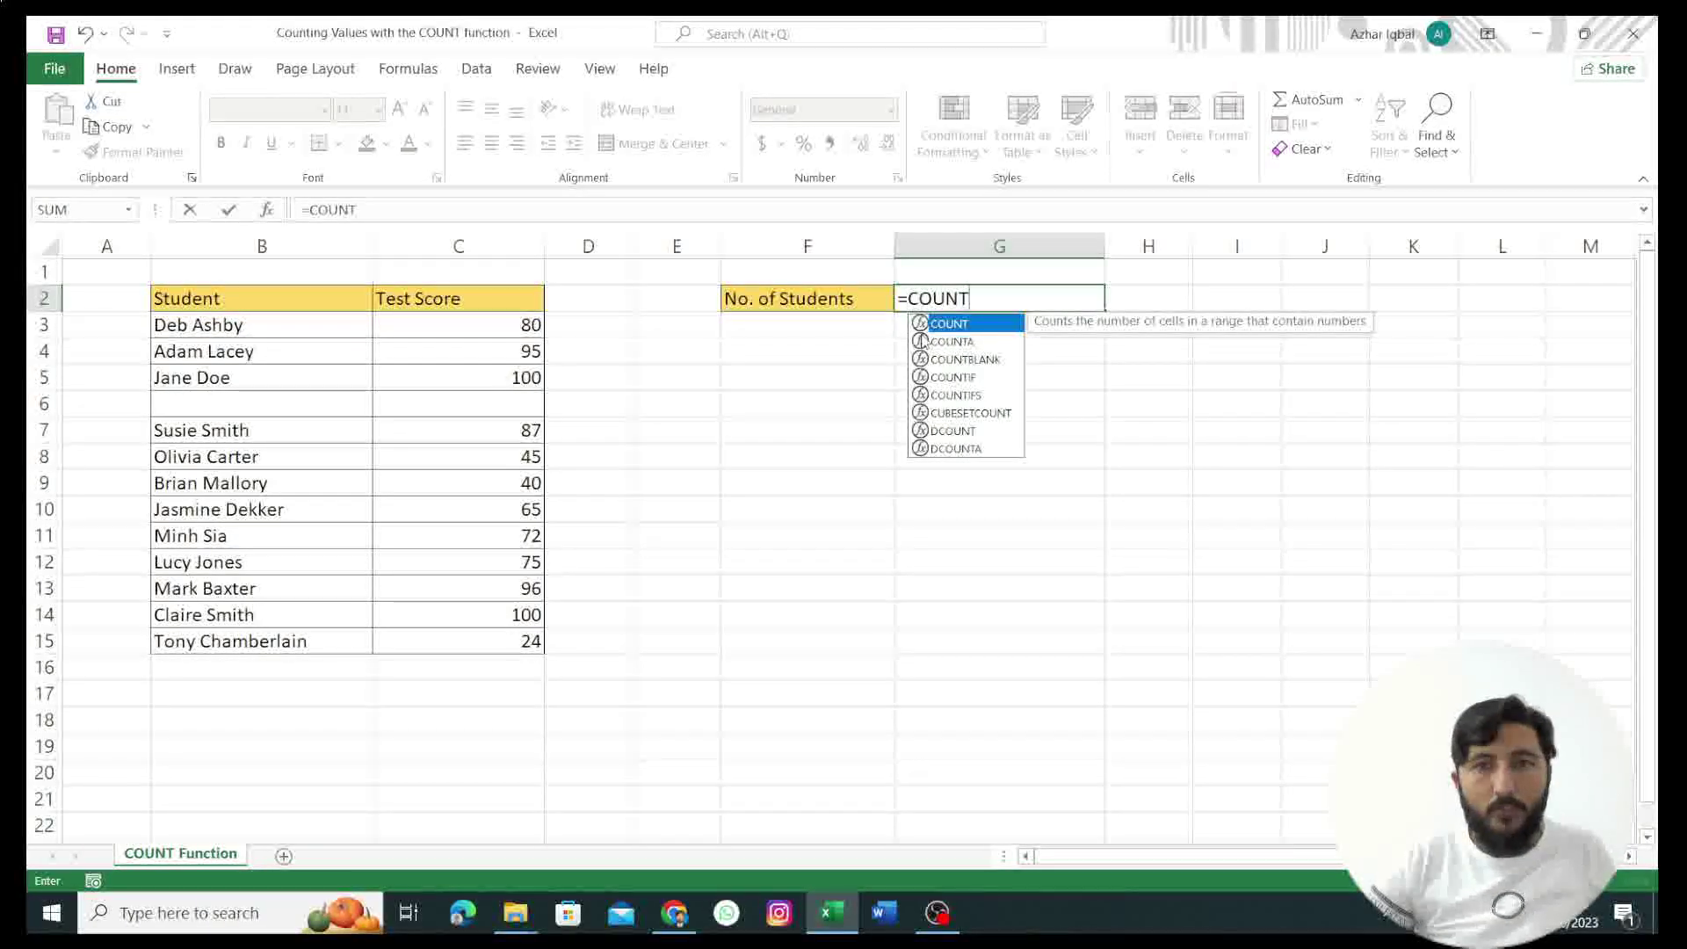
{"action": "left_click", "coordinate": [975, 364]}
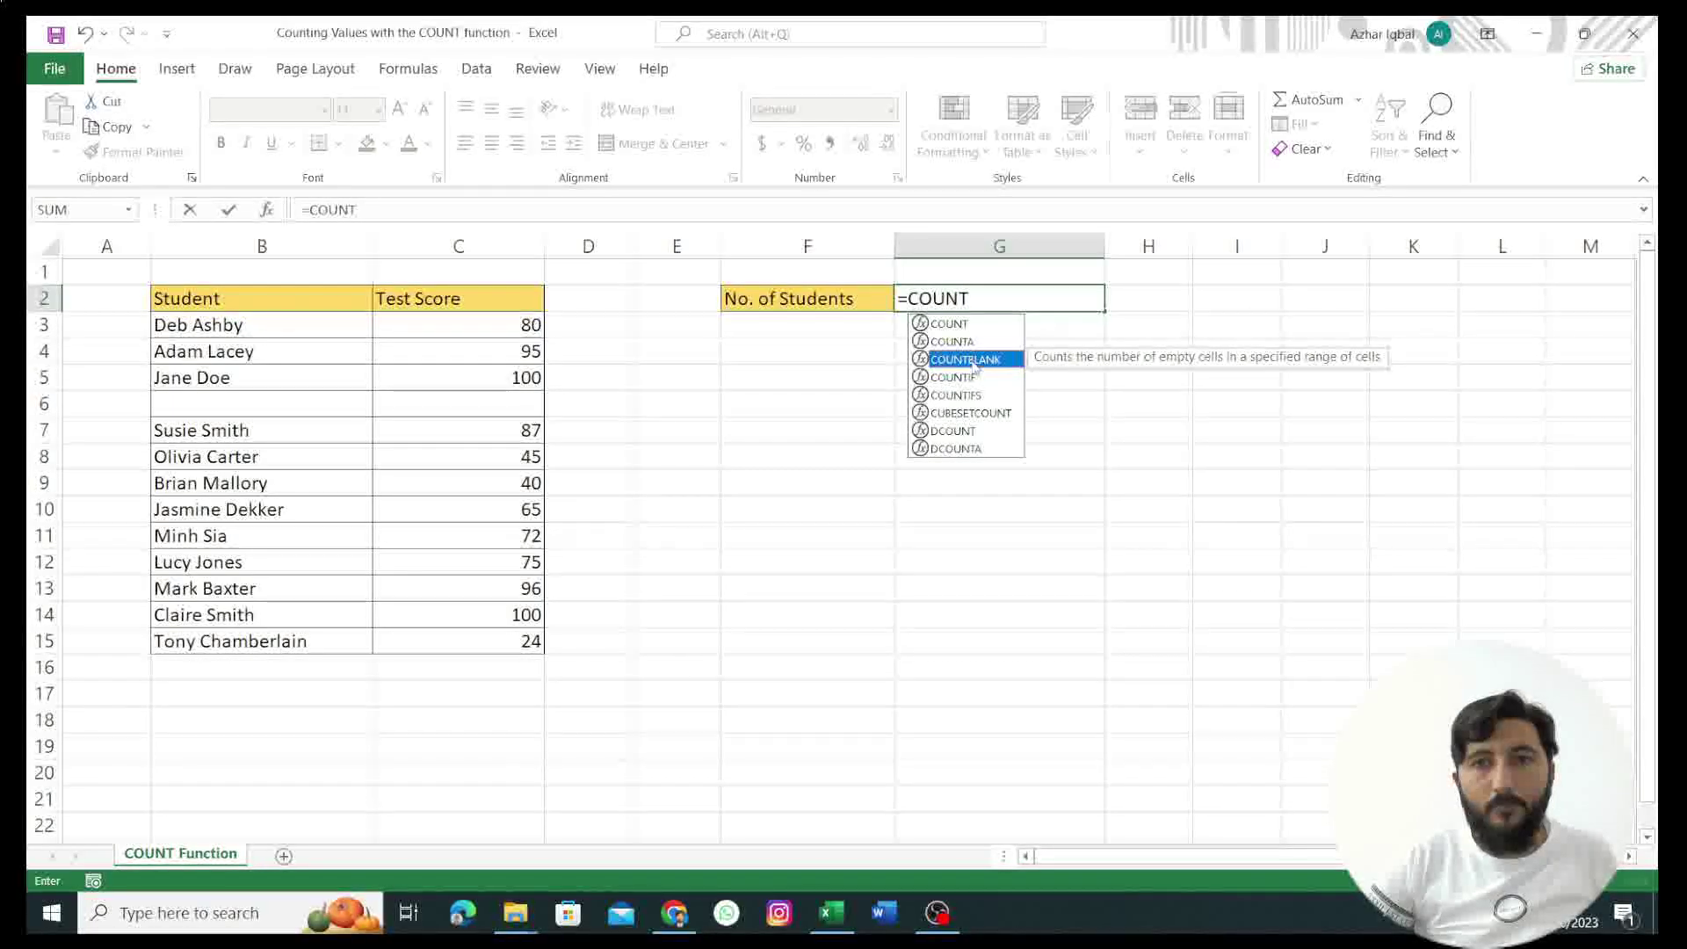
{"action": "double_click", "coordinate": [975, 361]}
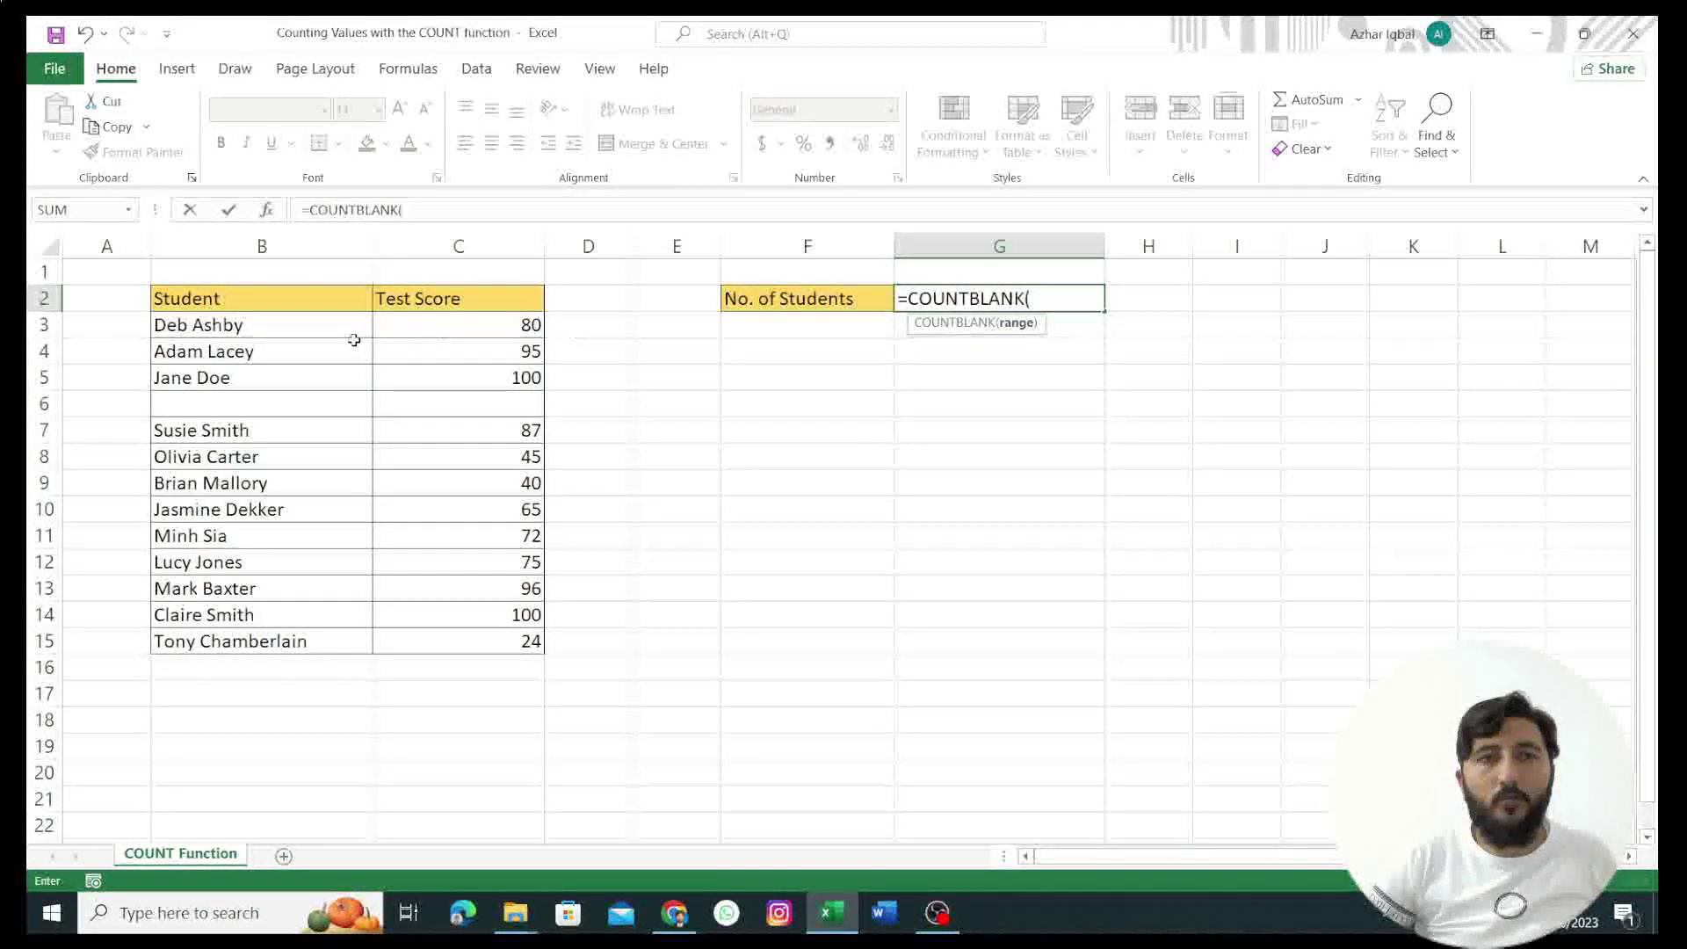
{"action": "left_click", "coordinate": [167, 325]}
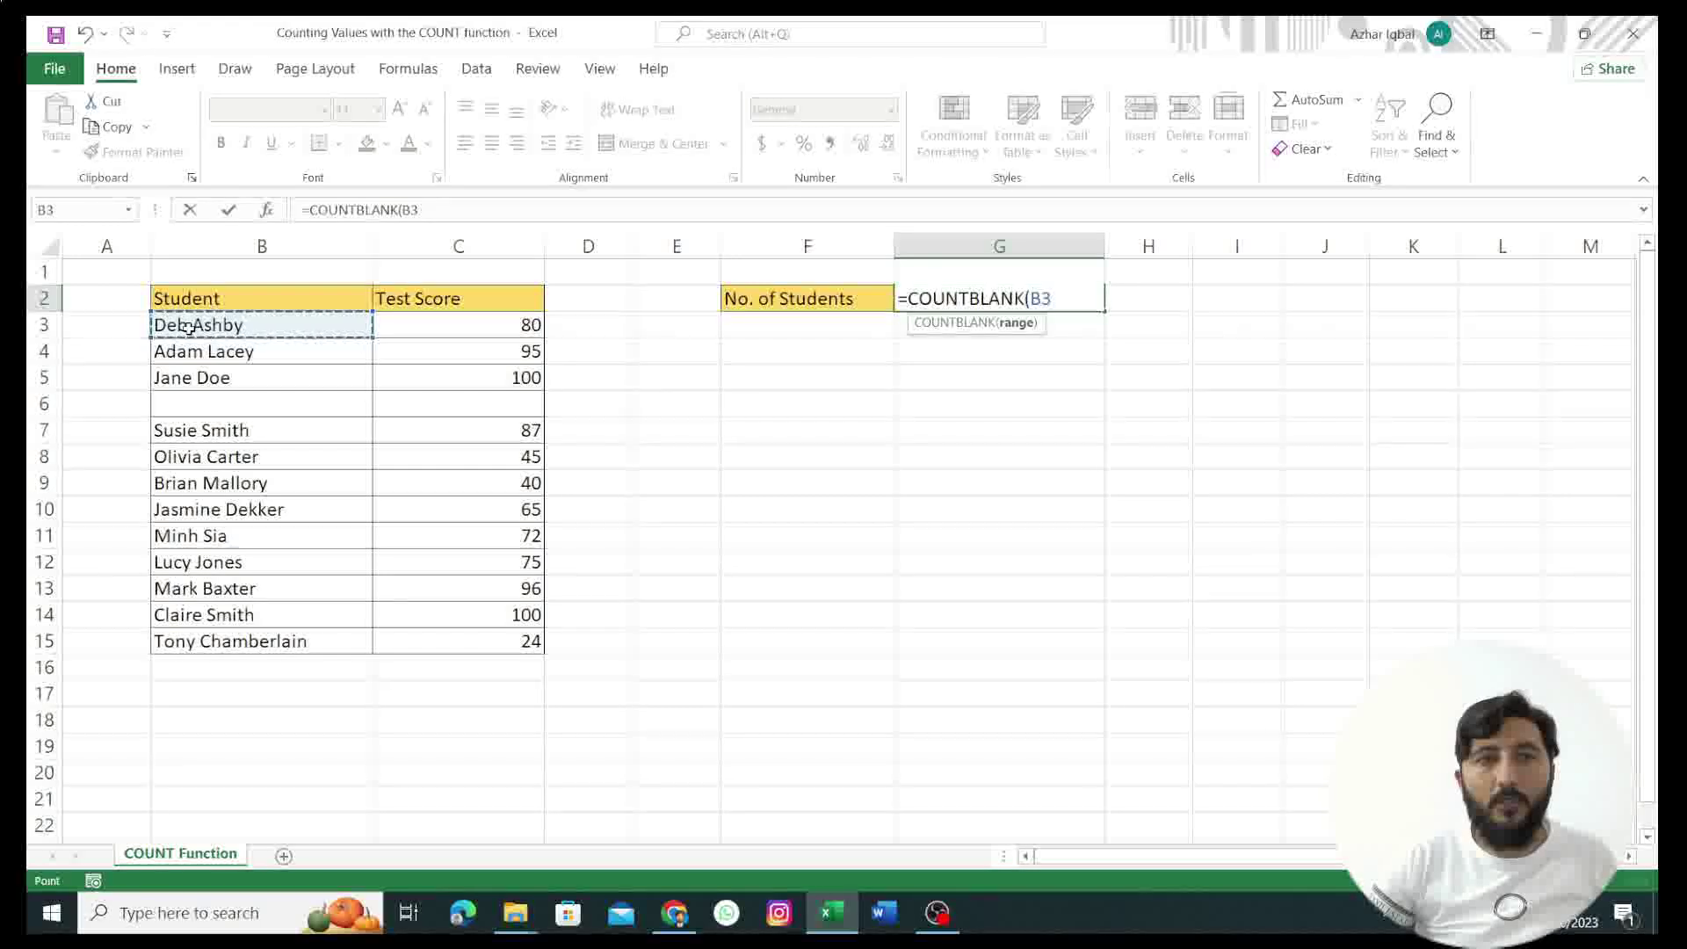
{"action": "left_click_drag", "start_coordinate": [188, 328], "coordinate": [324, 636]}
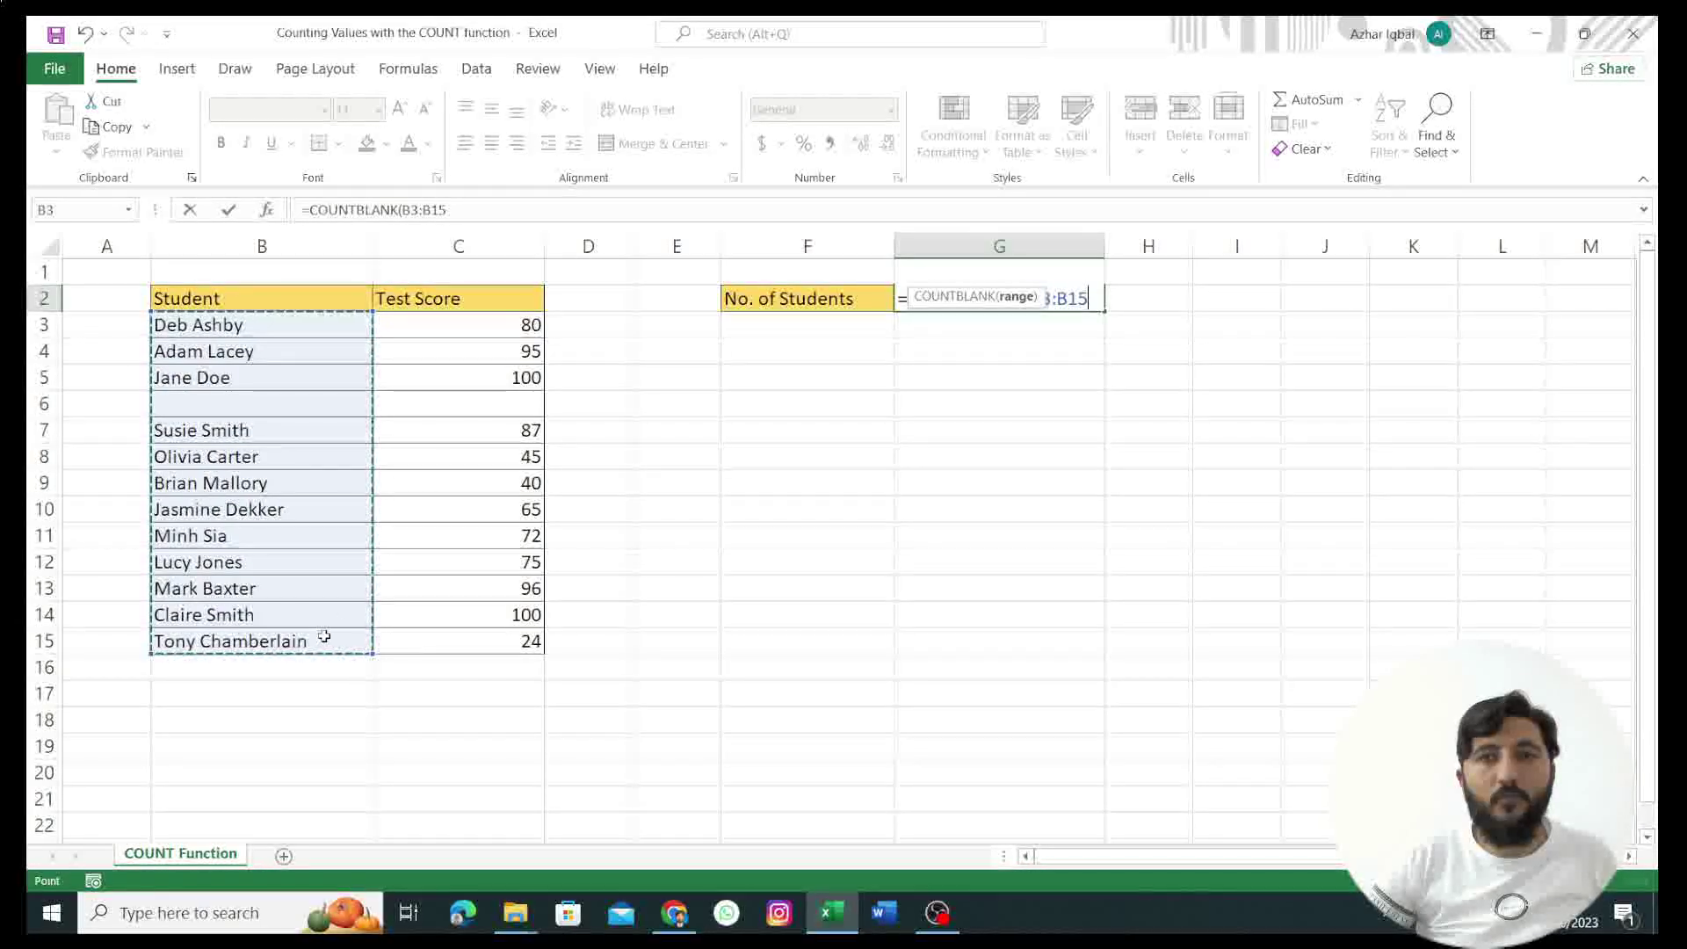
{"action": "key", "text": "Return"}
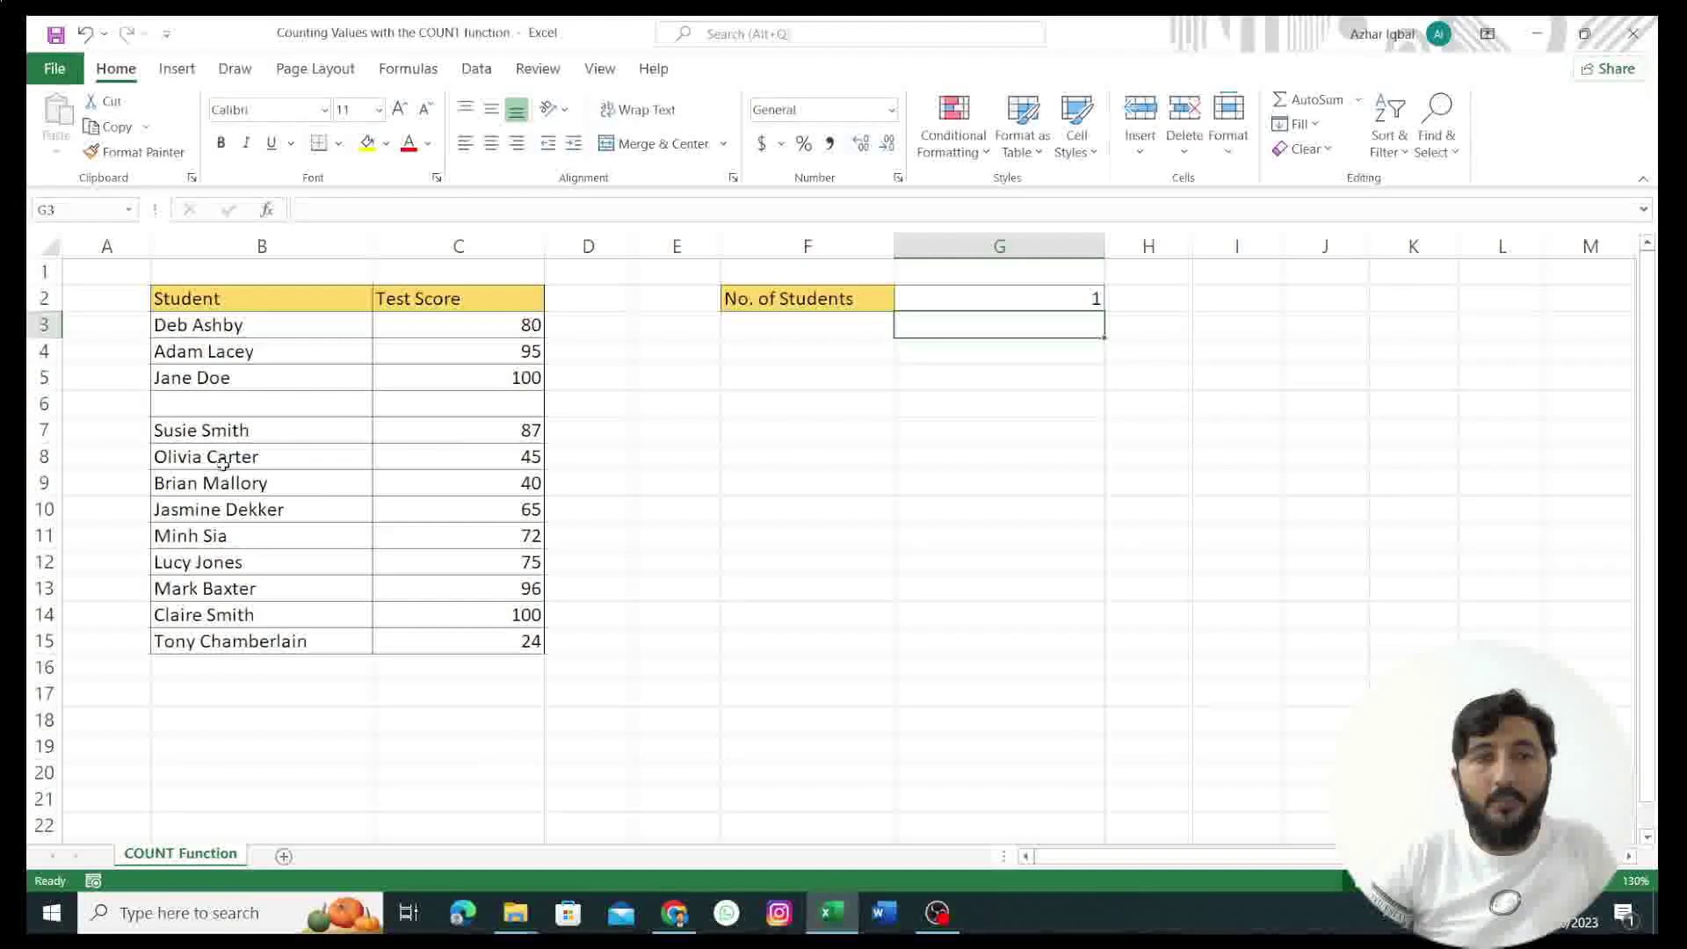
Step: Check G2's COUNTBLANK arguments in the Function Arguments dialog, then show the Formulas function library
{"action": "left_click", "coordinate": [952, 300]}
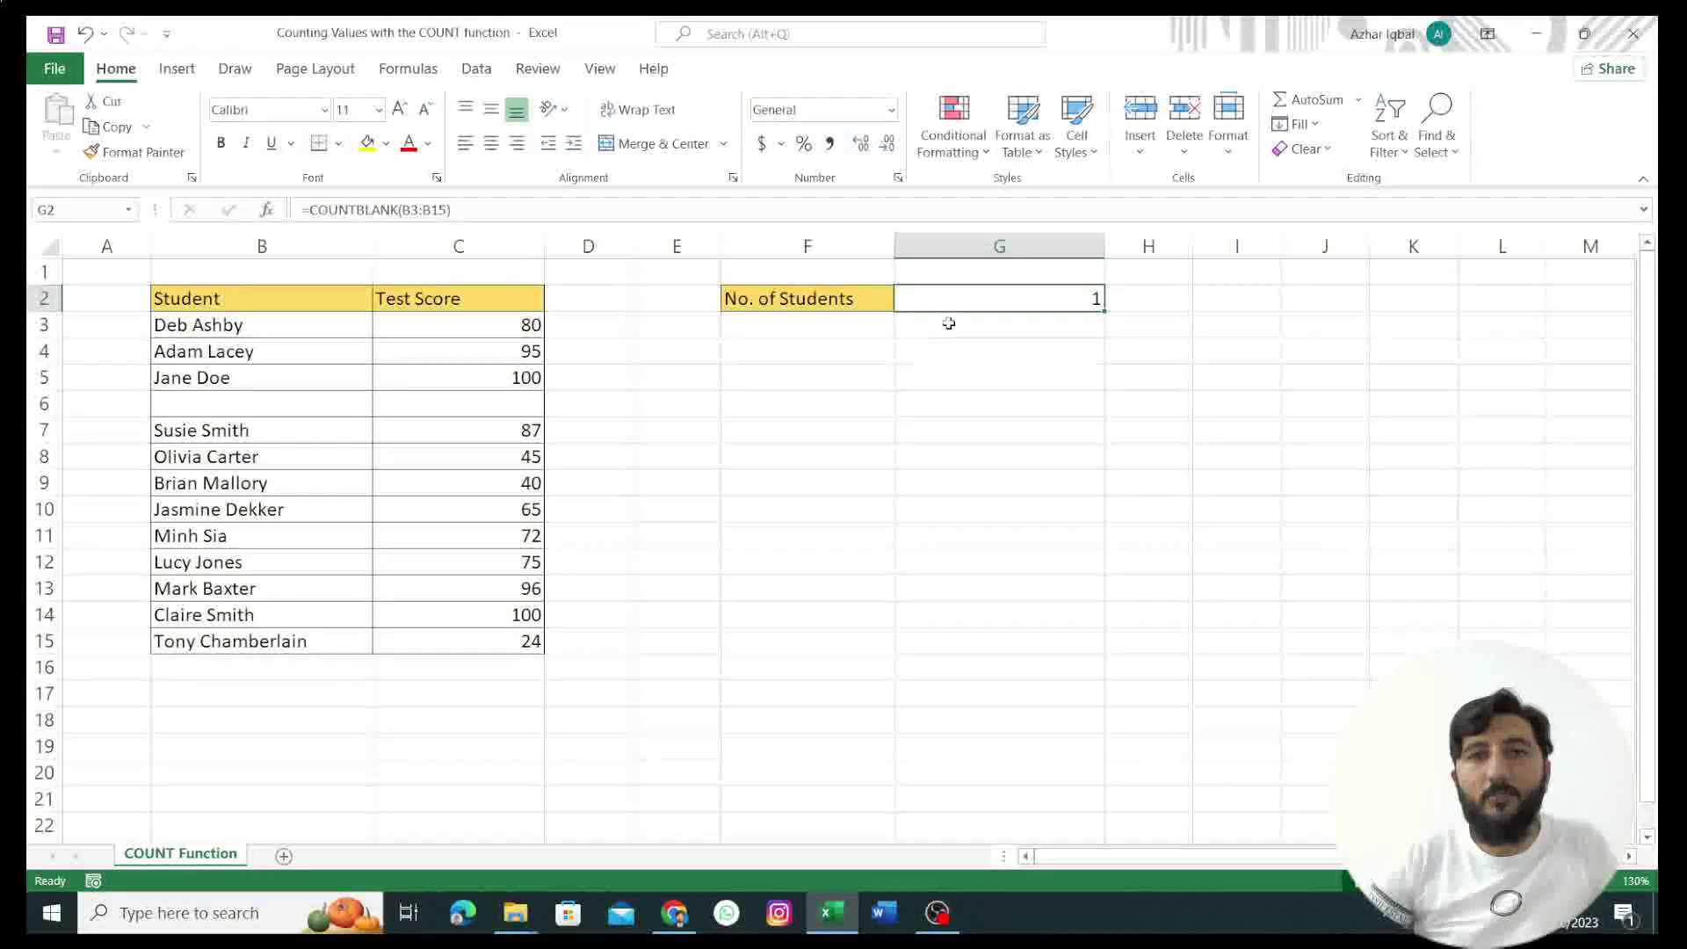
{"action": "left_click", "coordinate": [266, 211]}
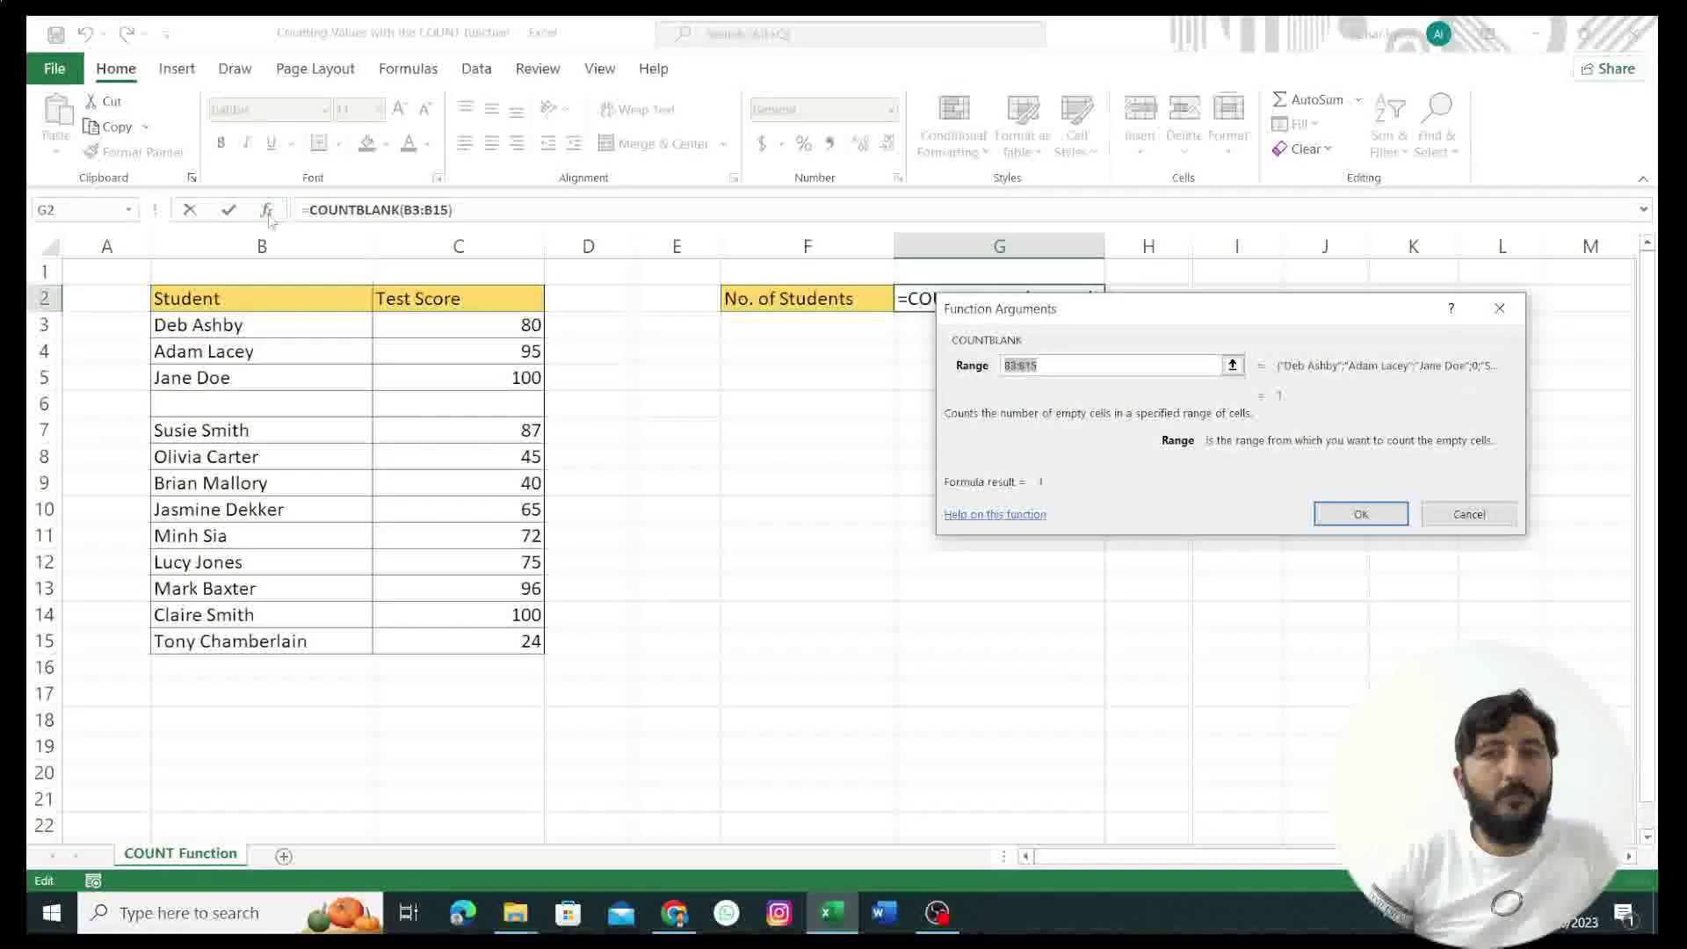
{"action": "left_click", "coordinate": [1429, 520]}
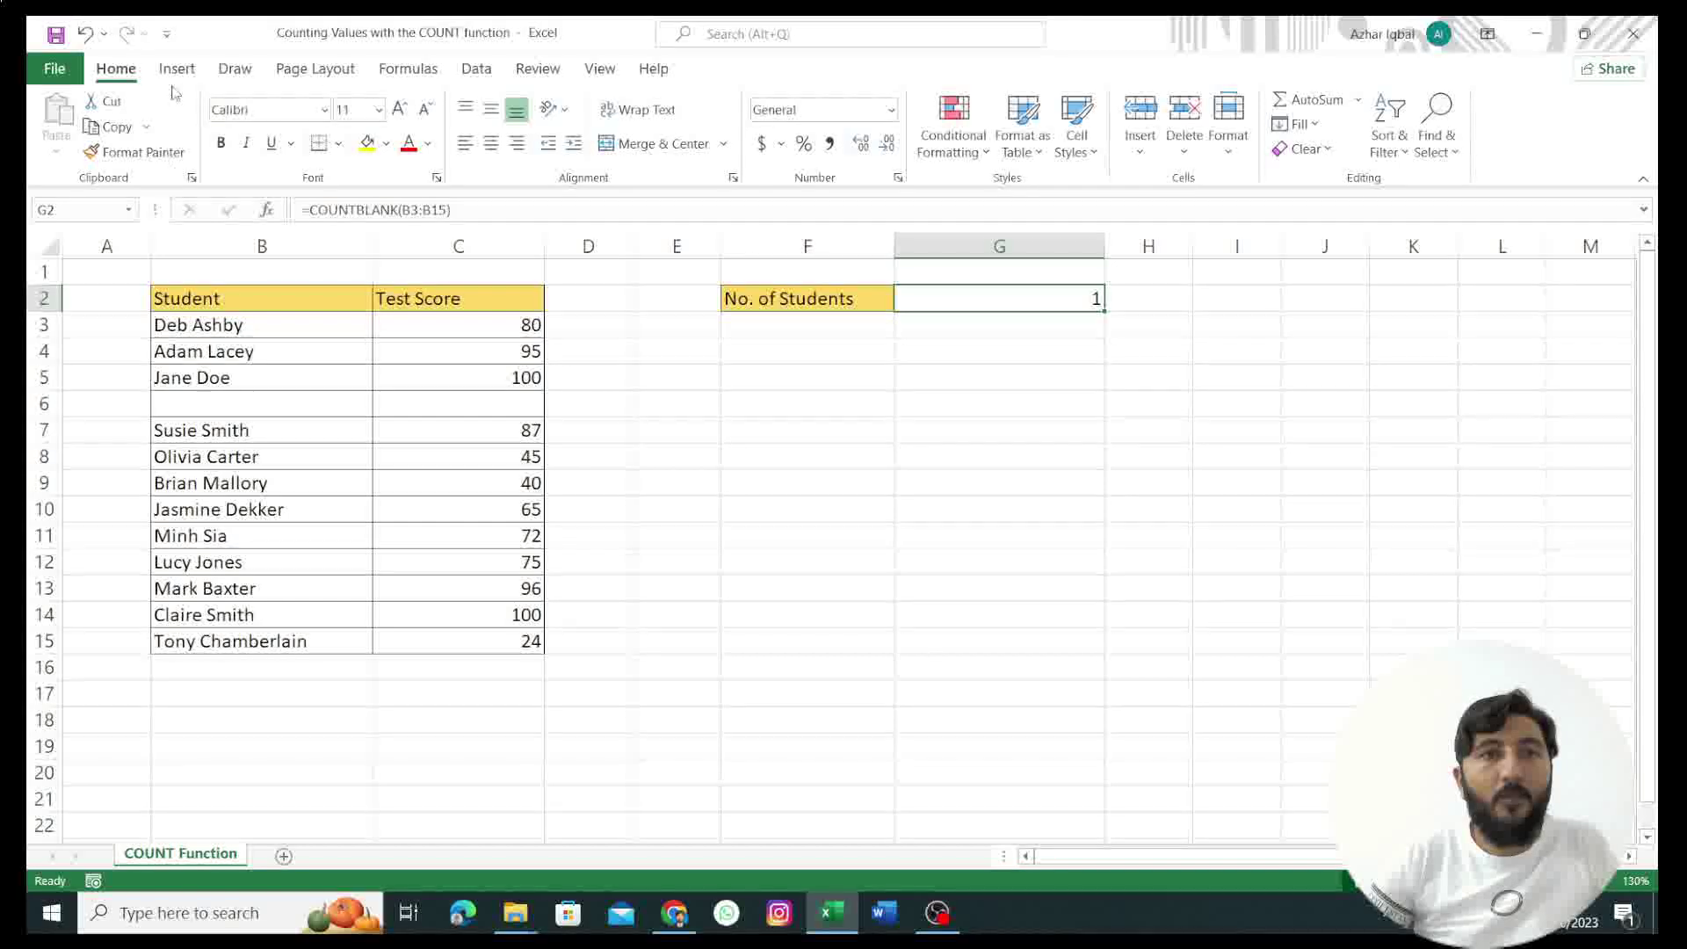
{"action": "left_click", "coordinate": [396, 72]}
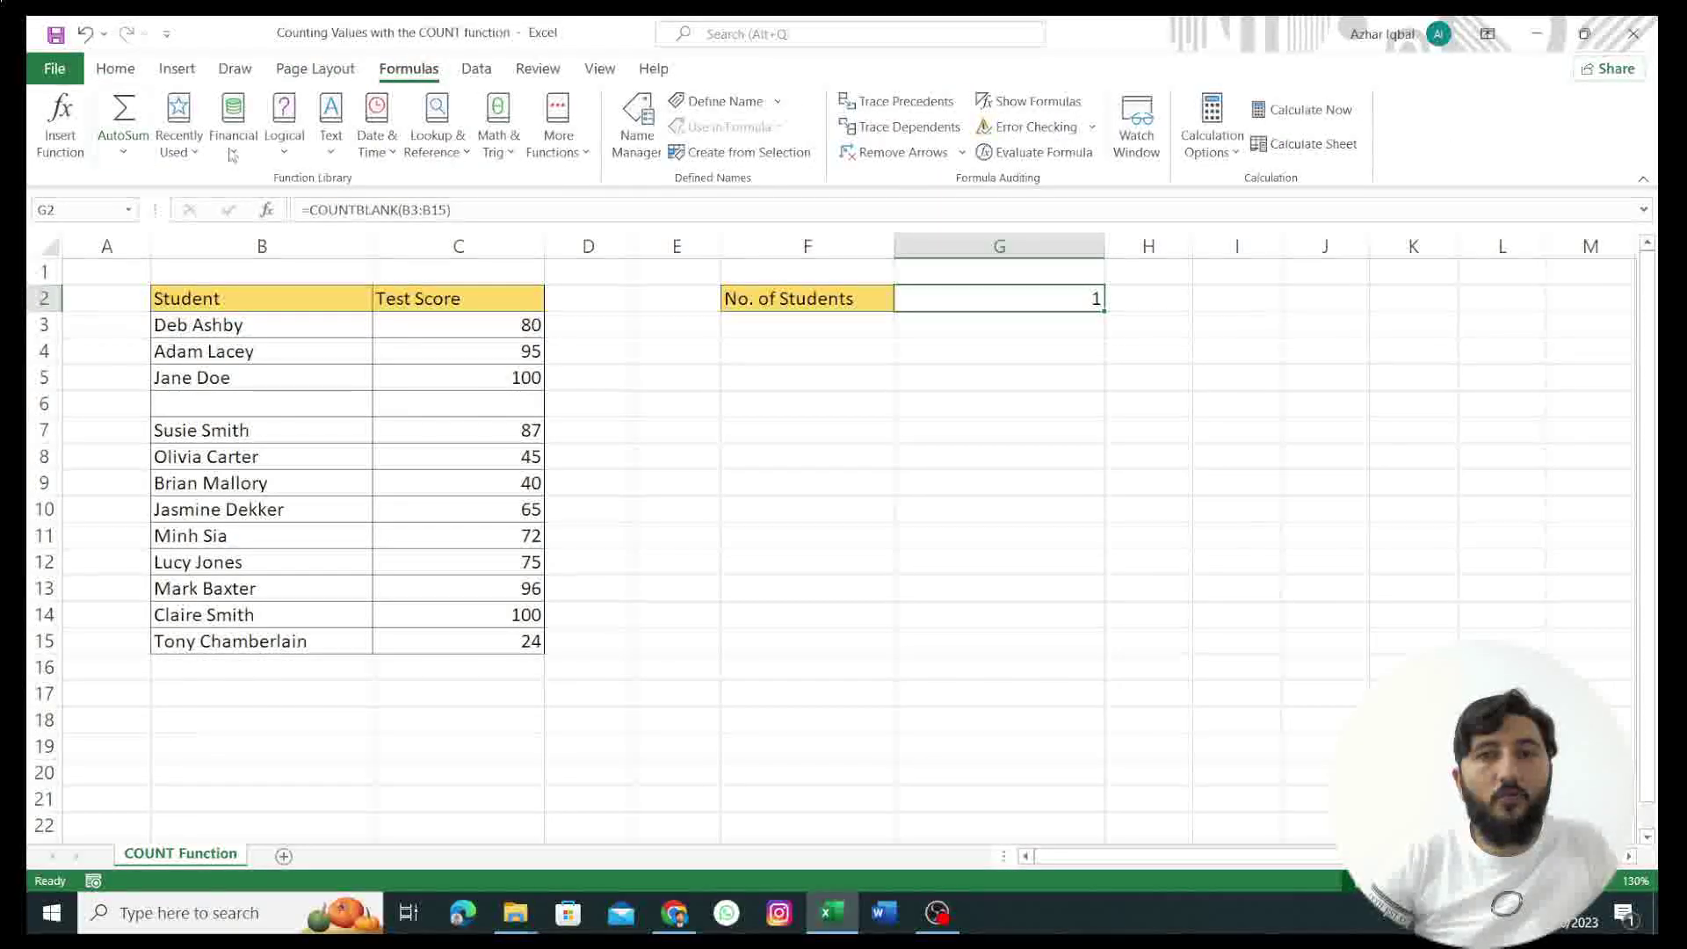
Step: Insert an AutoSum Count Numbers formula in C16, counting the scores in C7:C15 as 9
{"action": "left_click", "coordinate": [419, 680]}
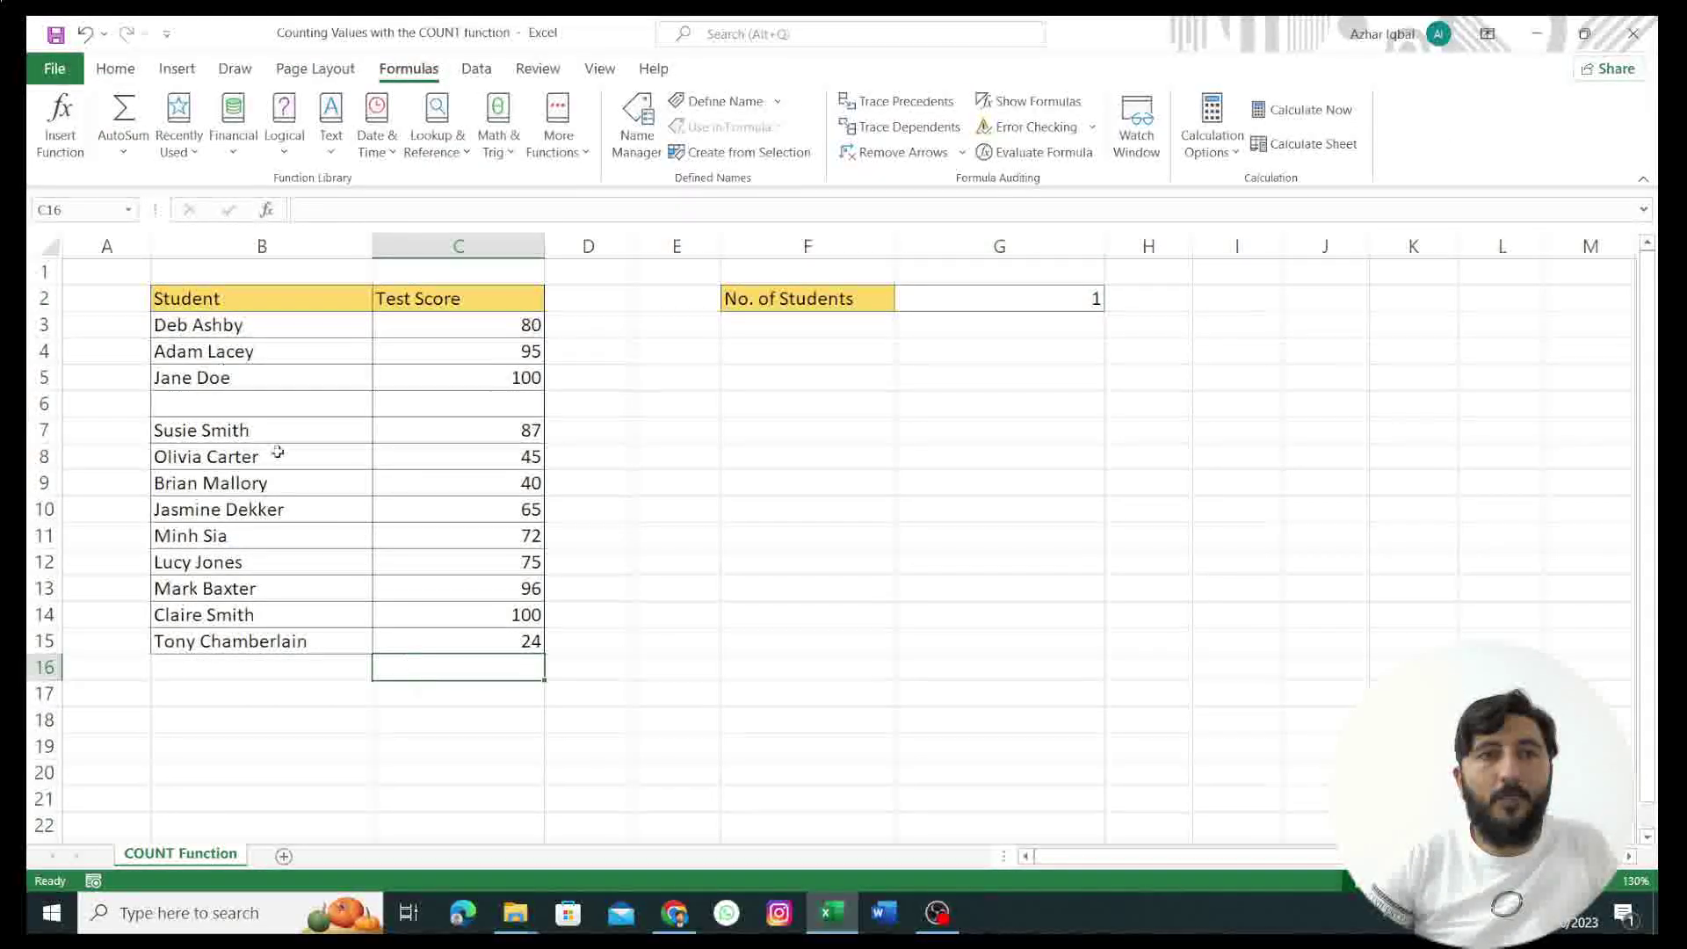
{"action": "left_click", "coordinate": [124, 154]}
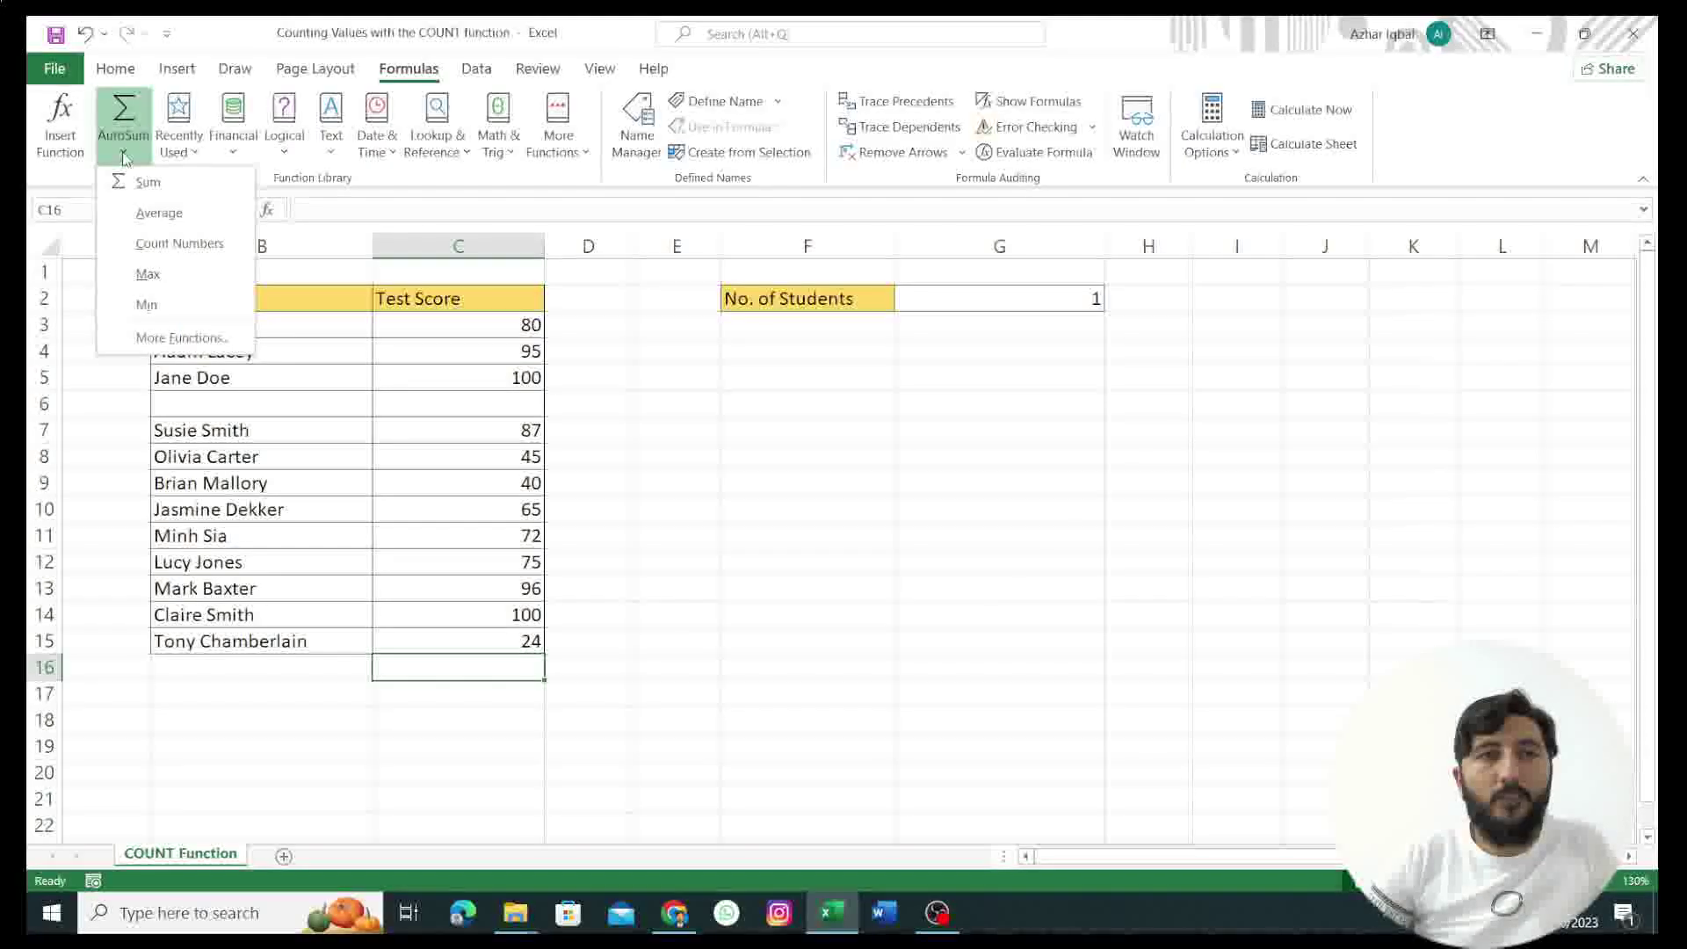
{"action": "left_click", "coordinate": [176, 243]}
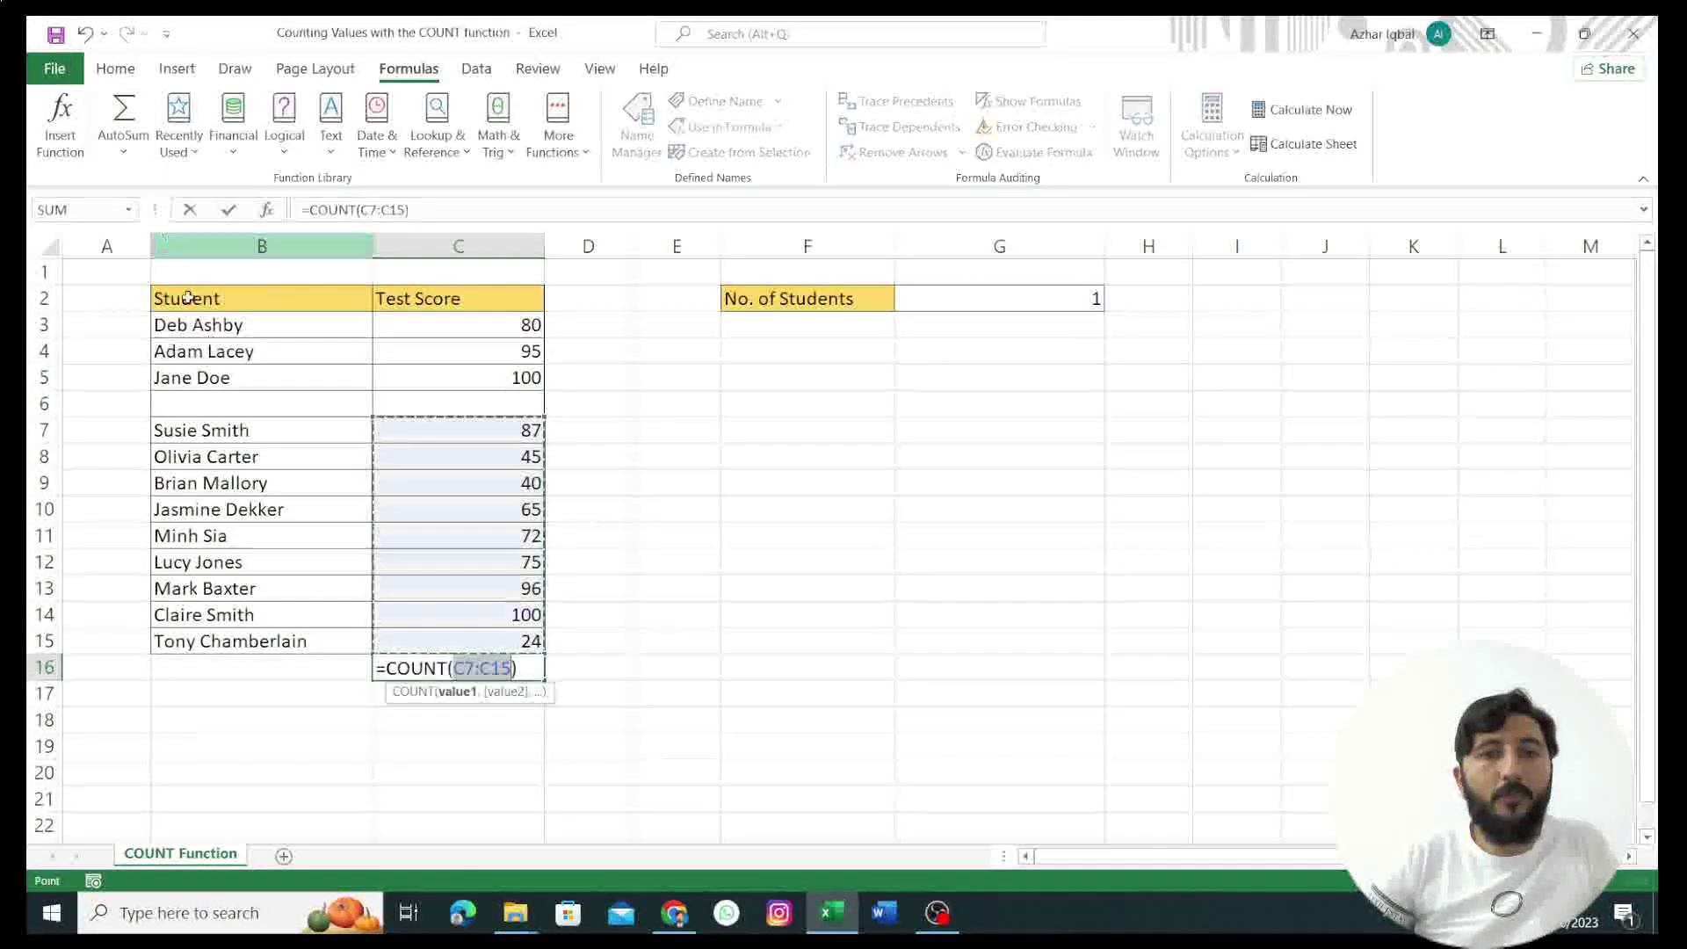
{"action": "key", "text": "Return"}
{"action": "left_click", "coordinate": [518, 670]}
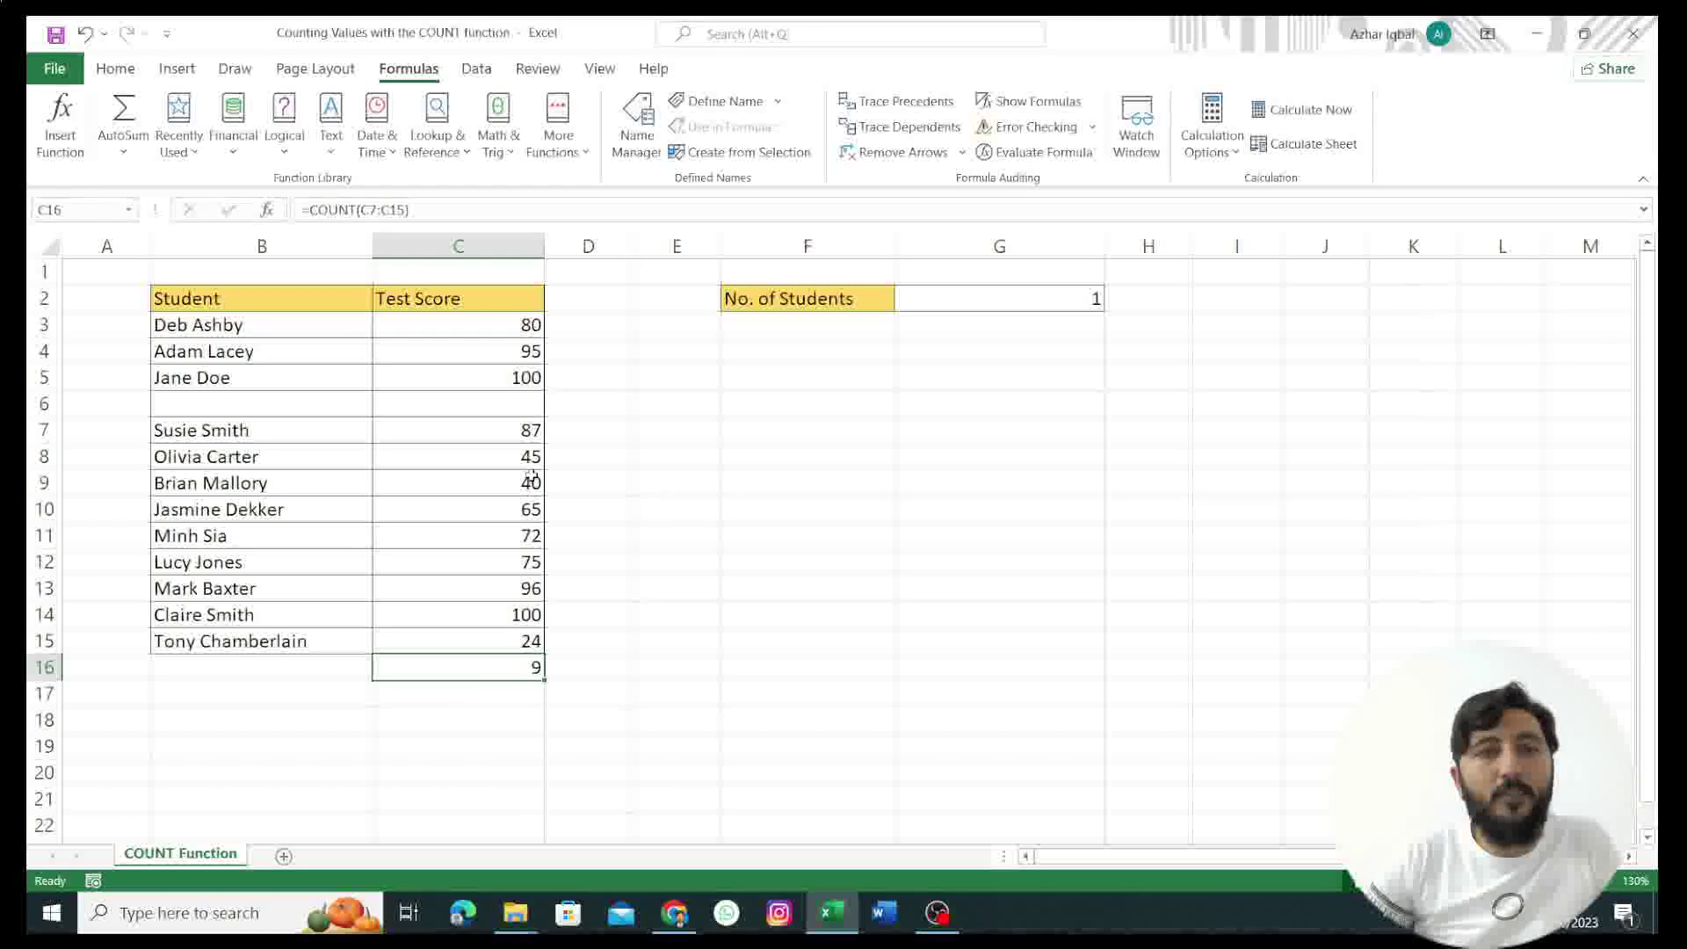
Step: Point out the empty score in C6, the blank student row and C16's COUNT result
{"action": "left_click", "coordinate": [483, 411]}
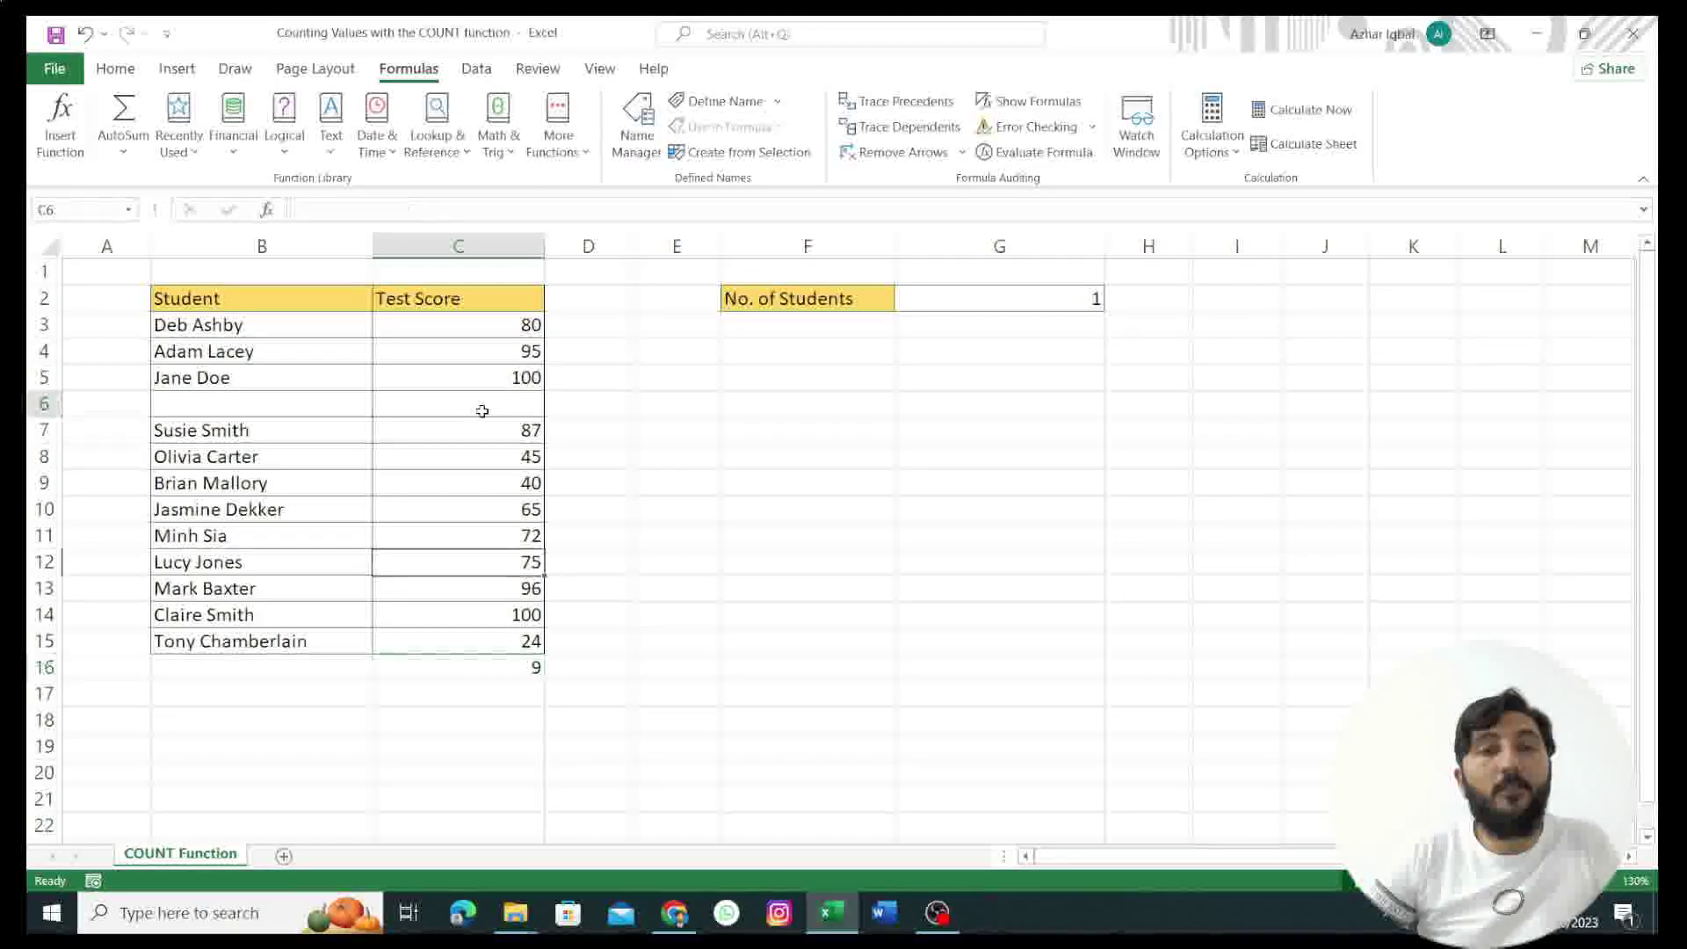
{"action": "left_click", "coordinate": [343, 402]}
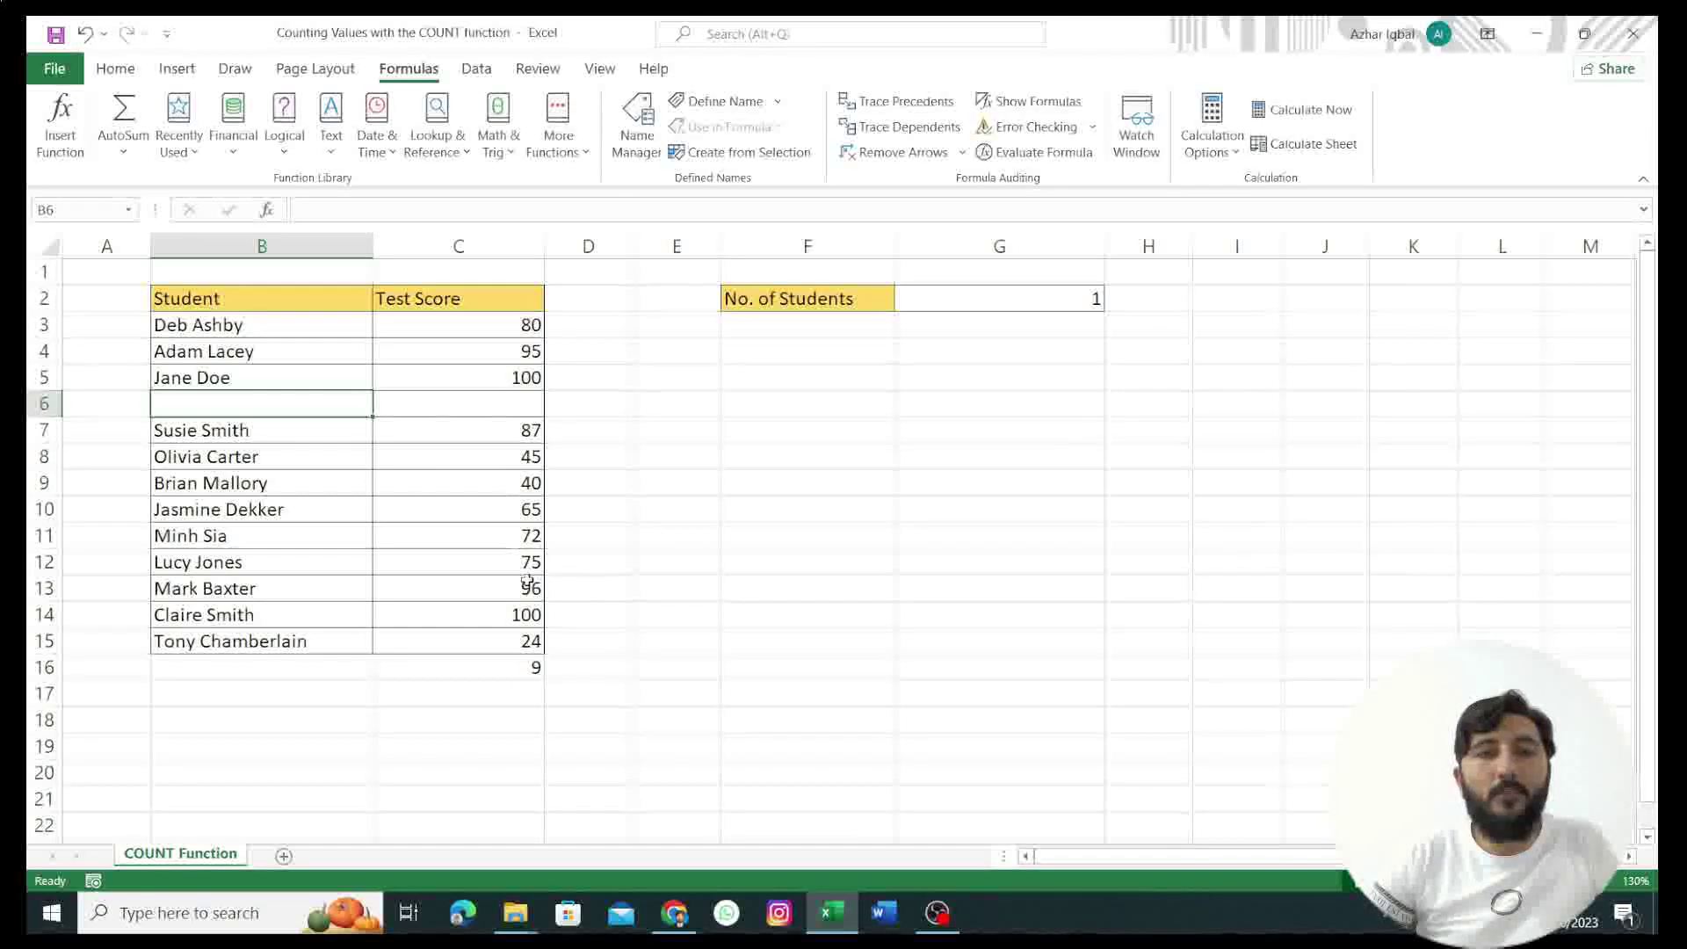
{"action": "left_click", "coordinate": [501, 668]}
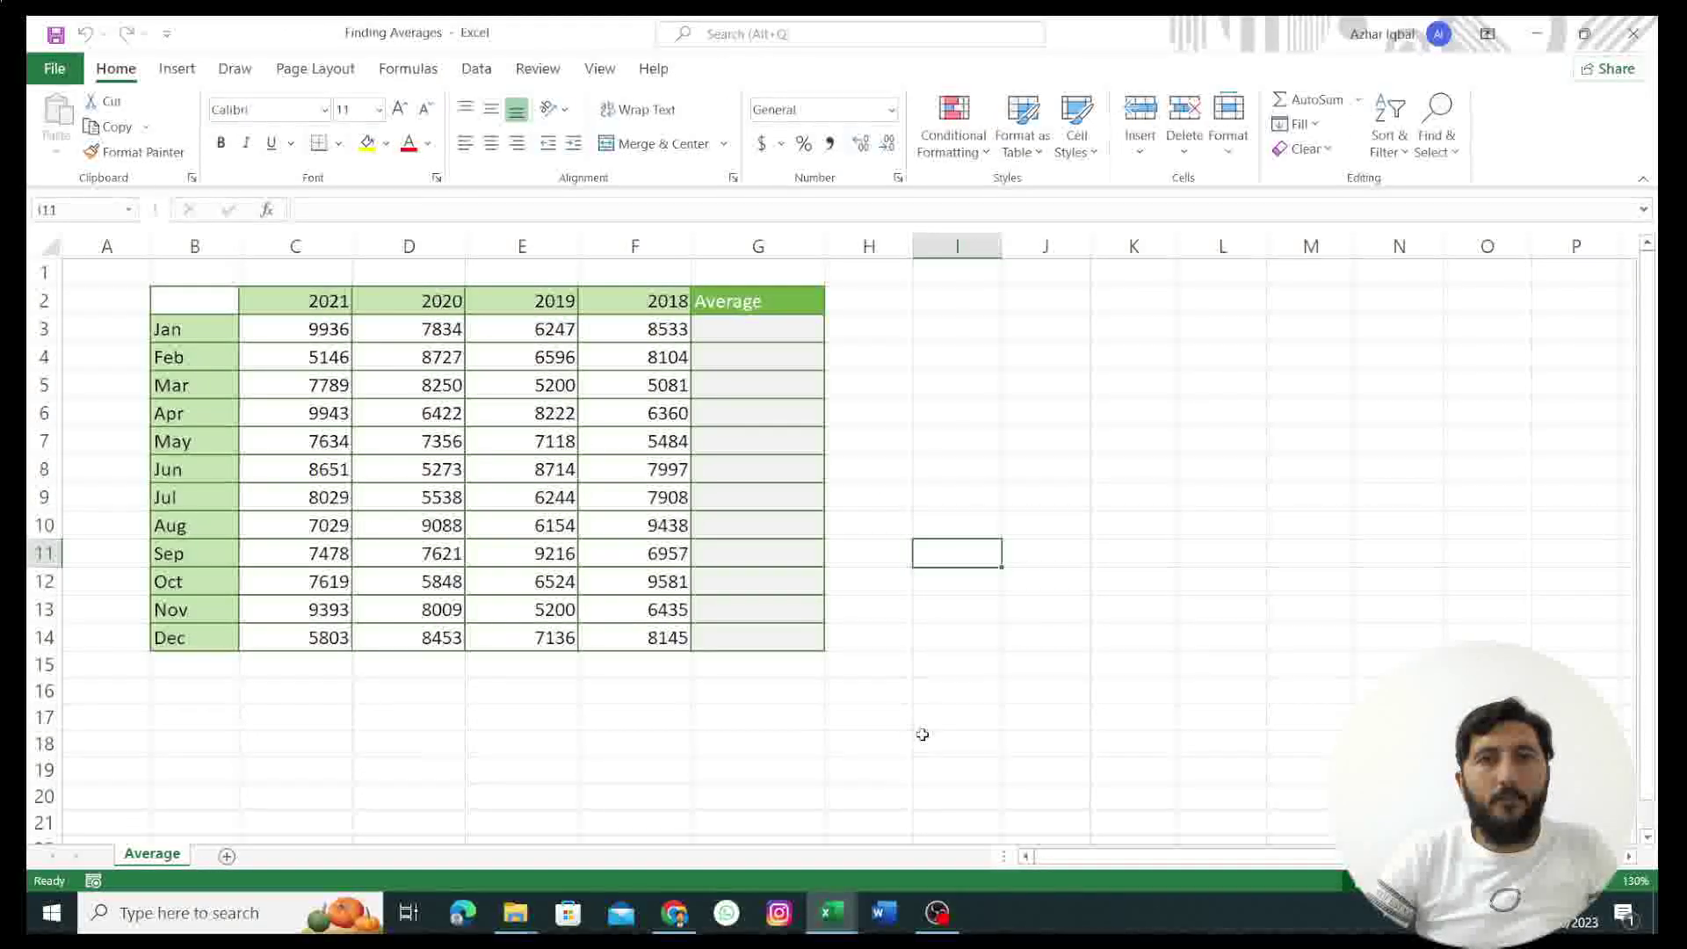
Step: Enter =AVERAGE(C3:F3) in G3, giving January's average of 8137.5
{"action": "left_click", "coordinate": [741, 339]}
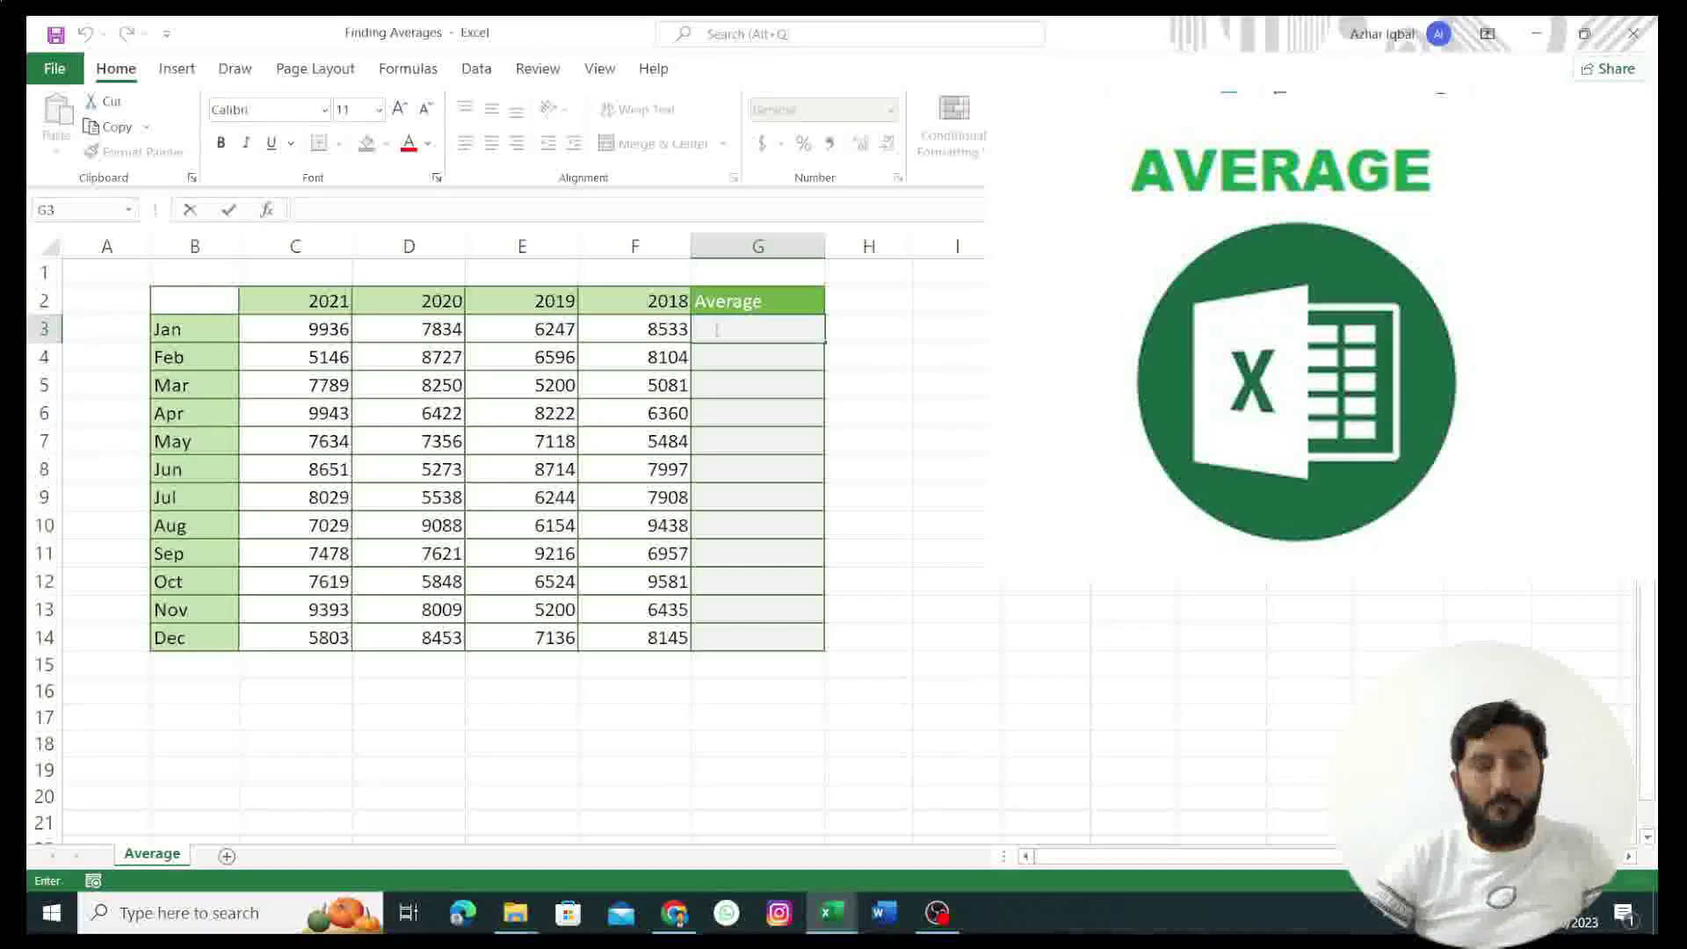
{"action": "type", "text": "="}
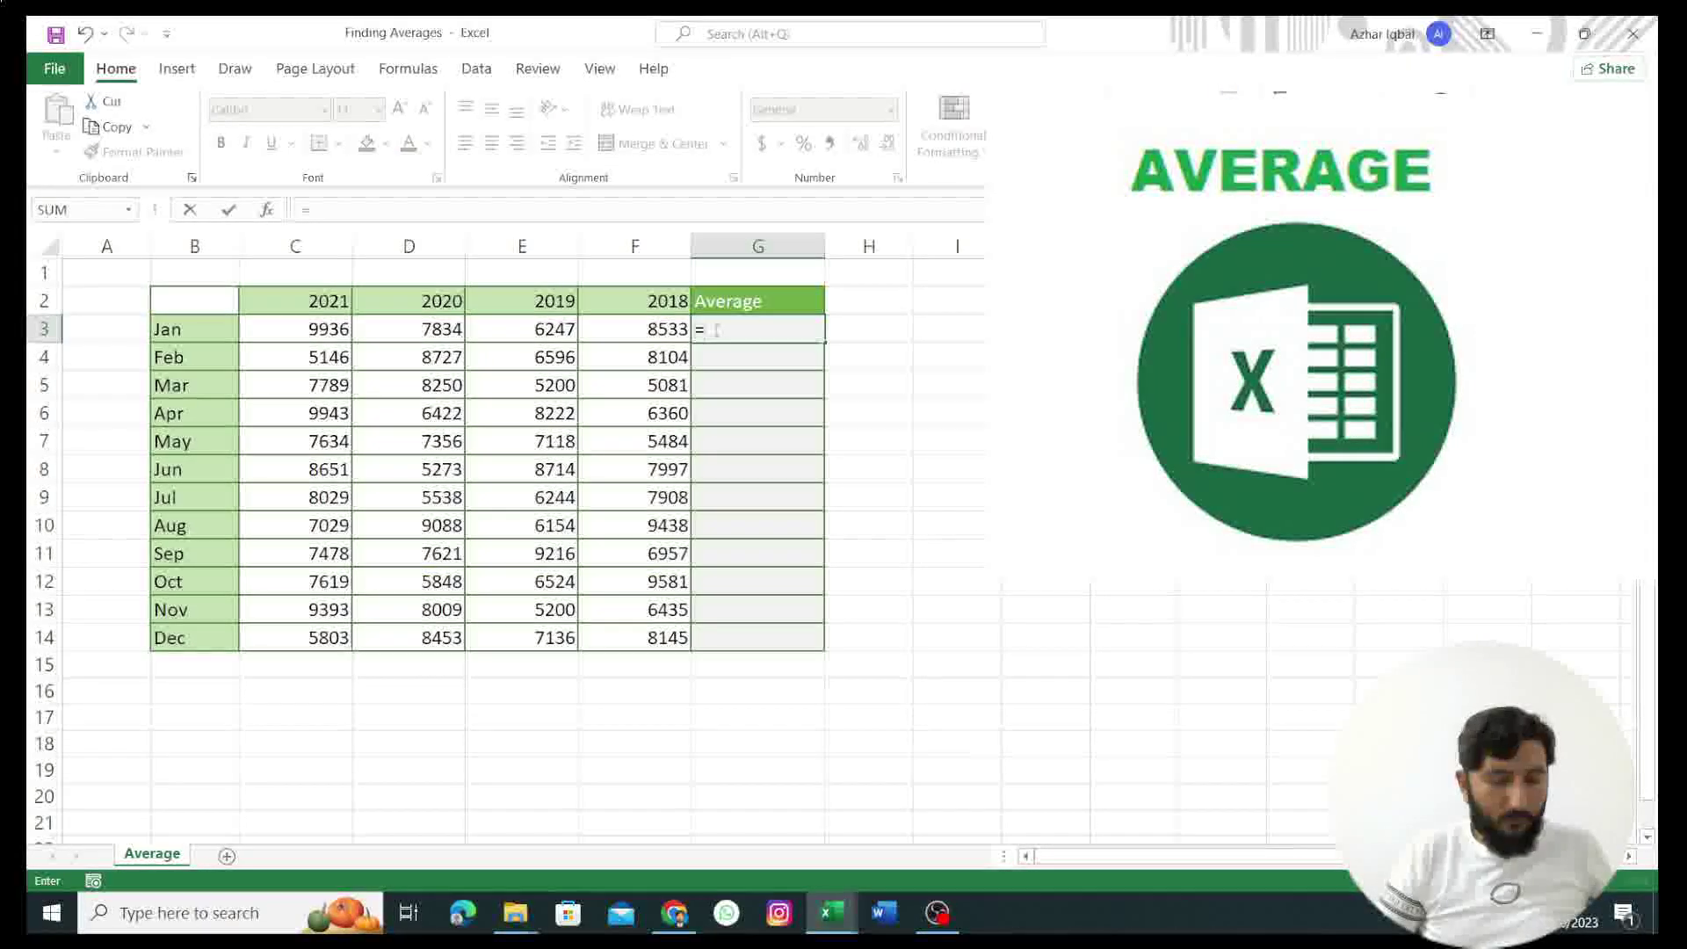
{"action": "type", "text": "aver"}
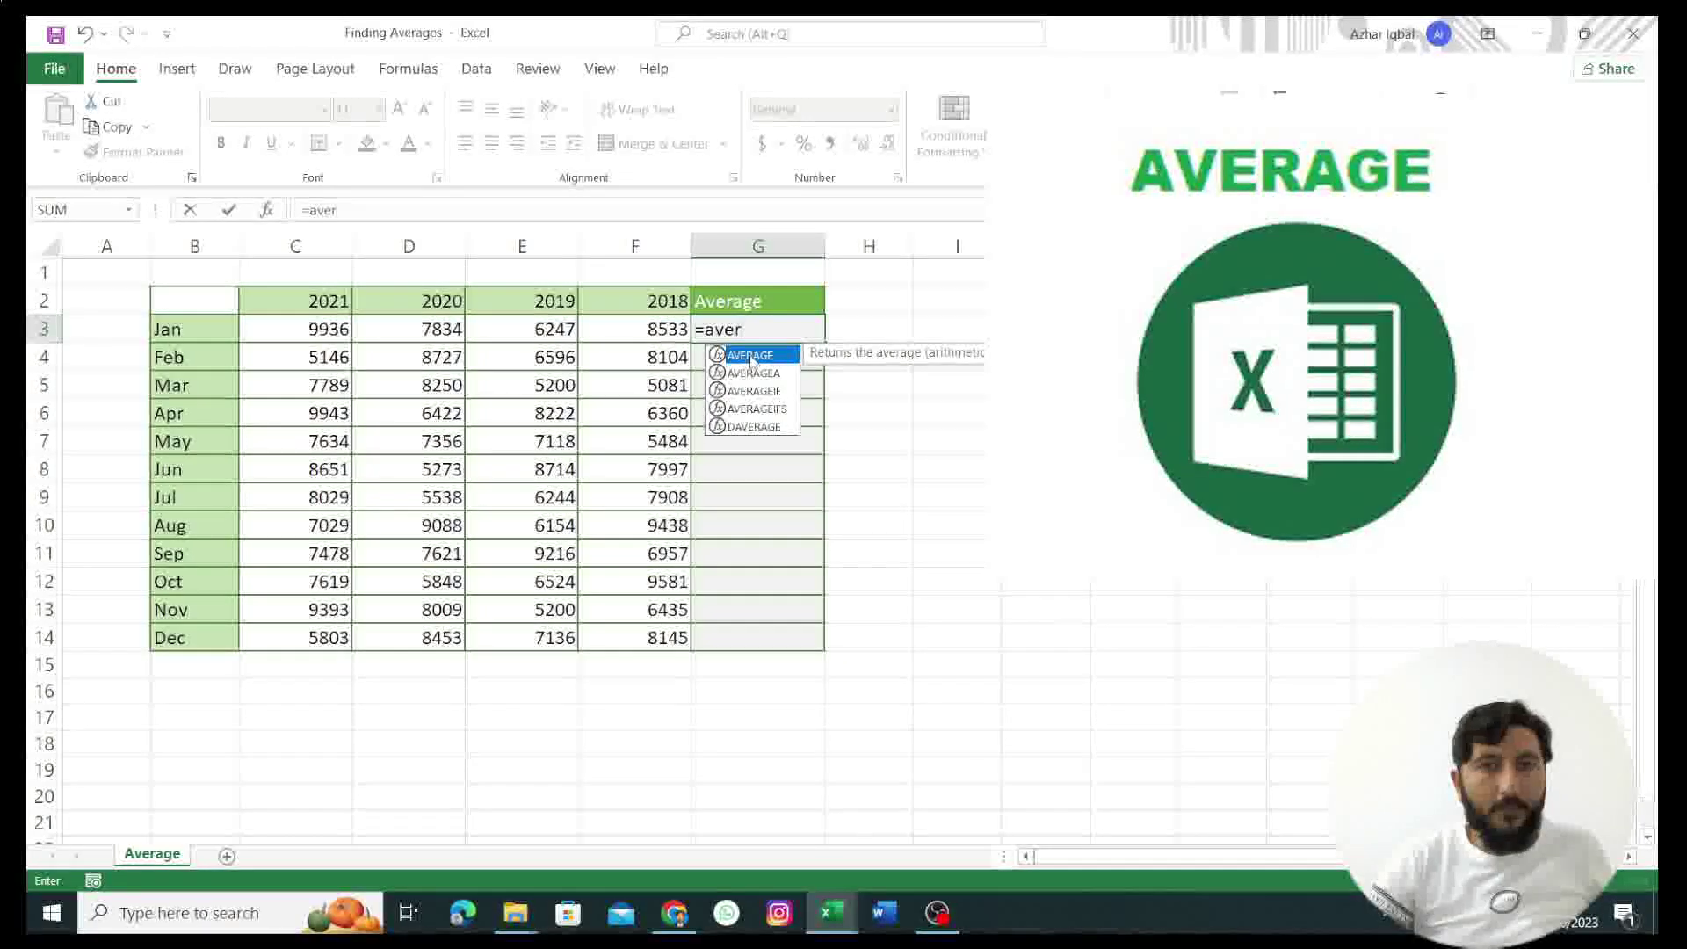
{"action": "double_click", "coordinate": [754, 355]}
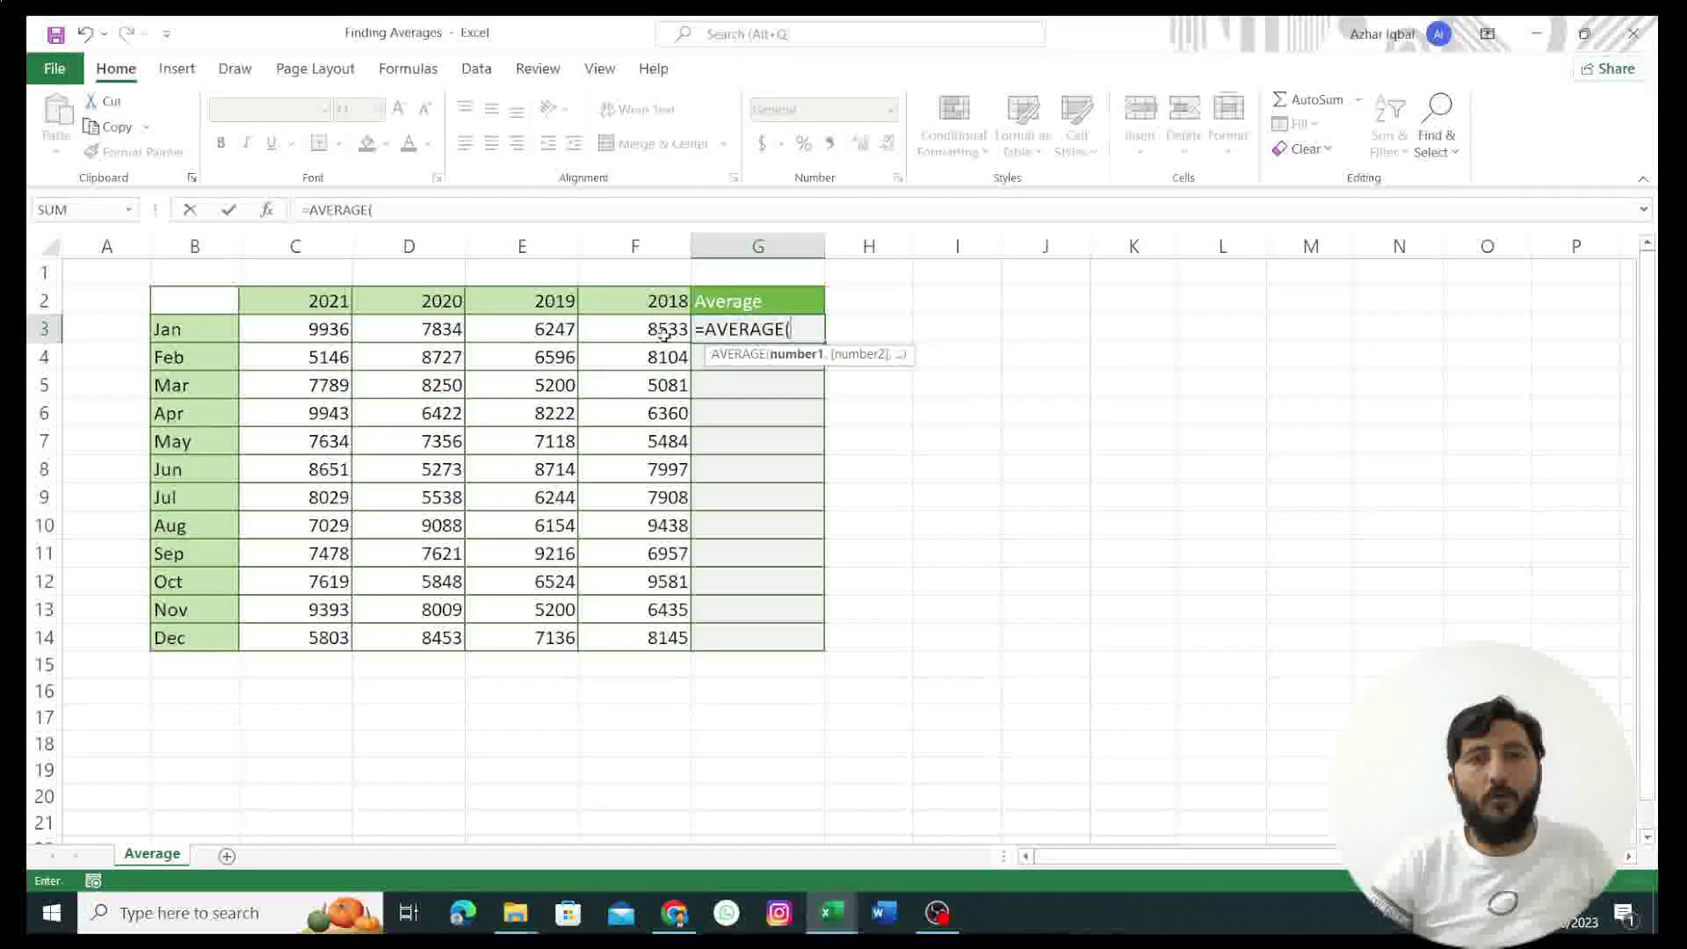
{"action": "left_click", "coordinate": [306, 330]}
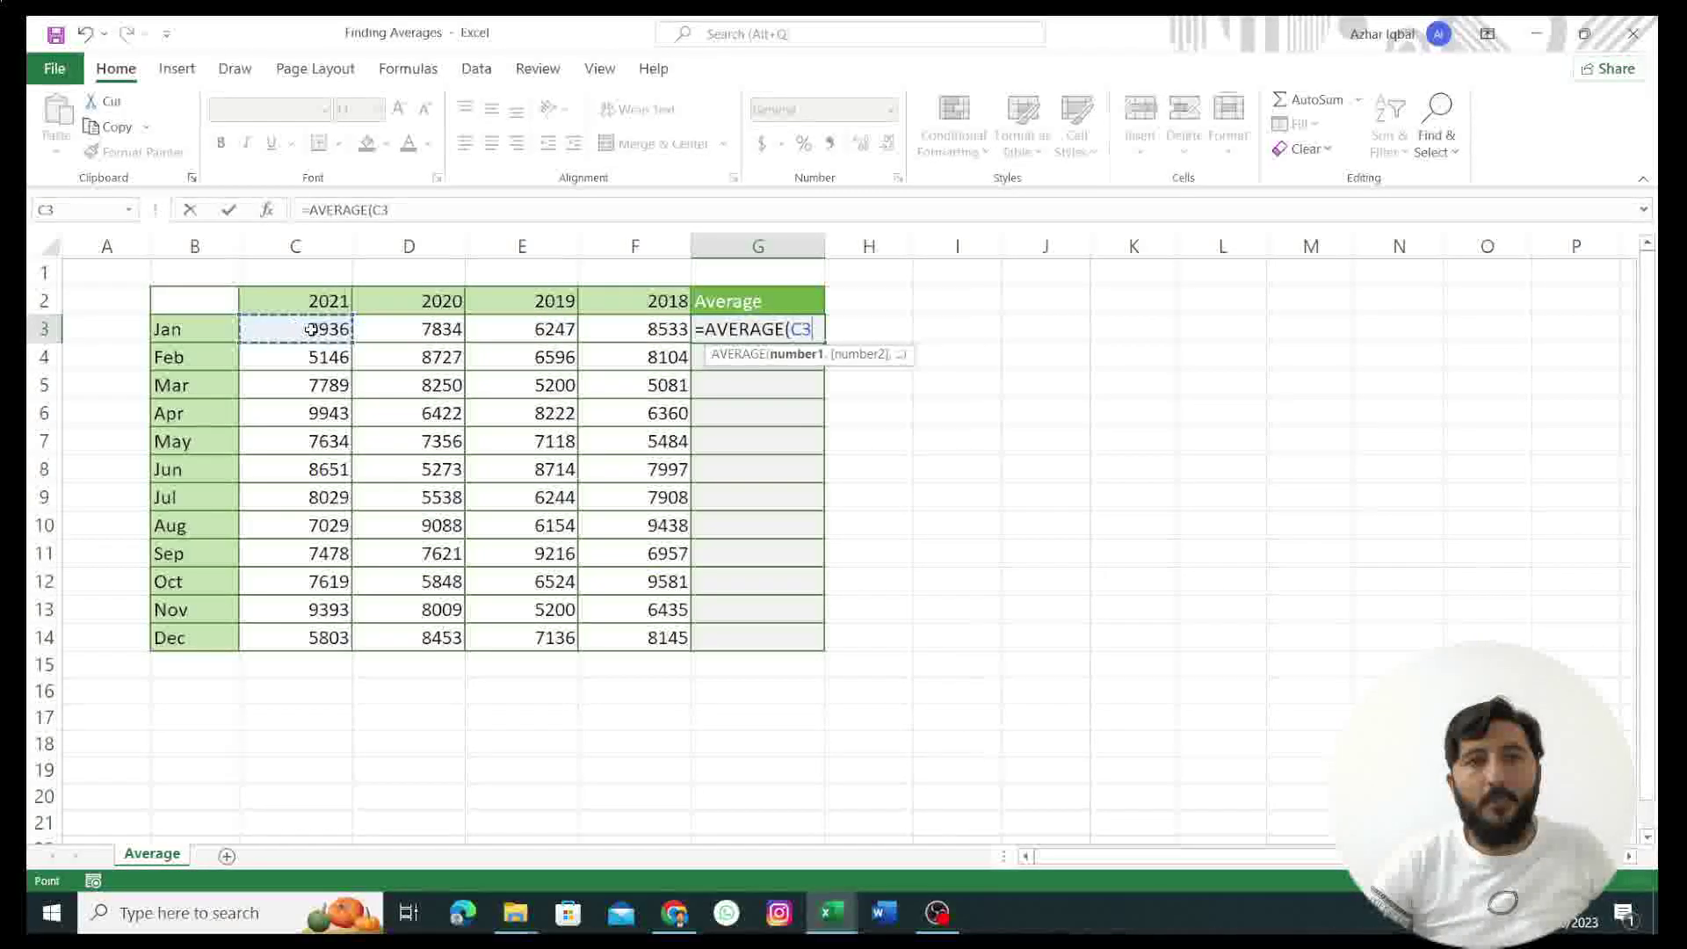
{"action": "left_click_drag", "start_coordinate": [363, 328], "coordinate": [607, 325]}
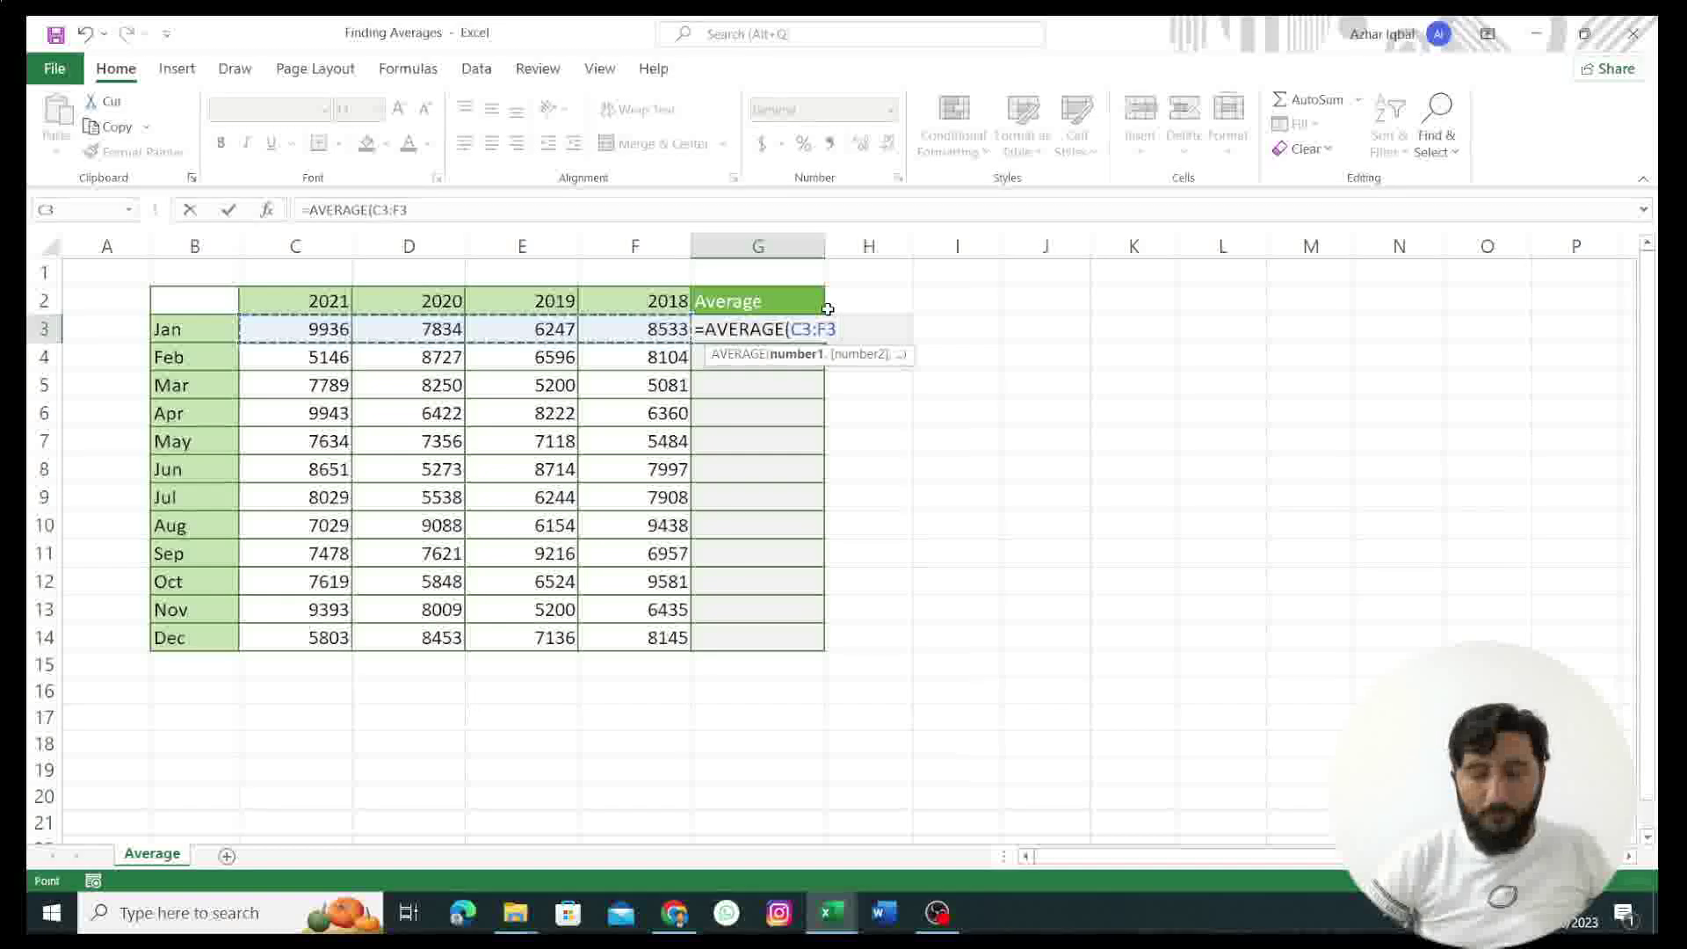
{"action": "key", "text": "Return"}
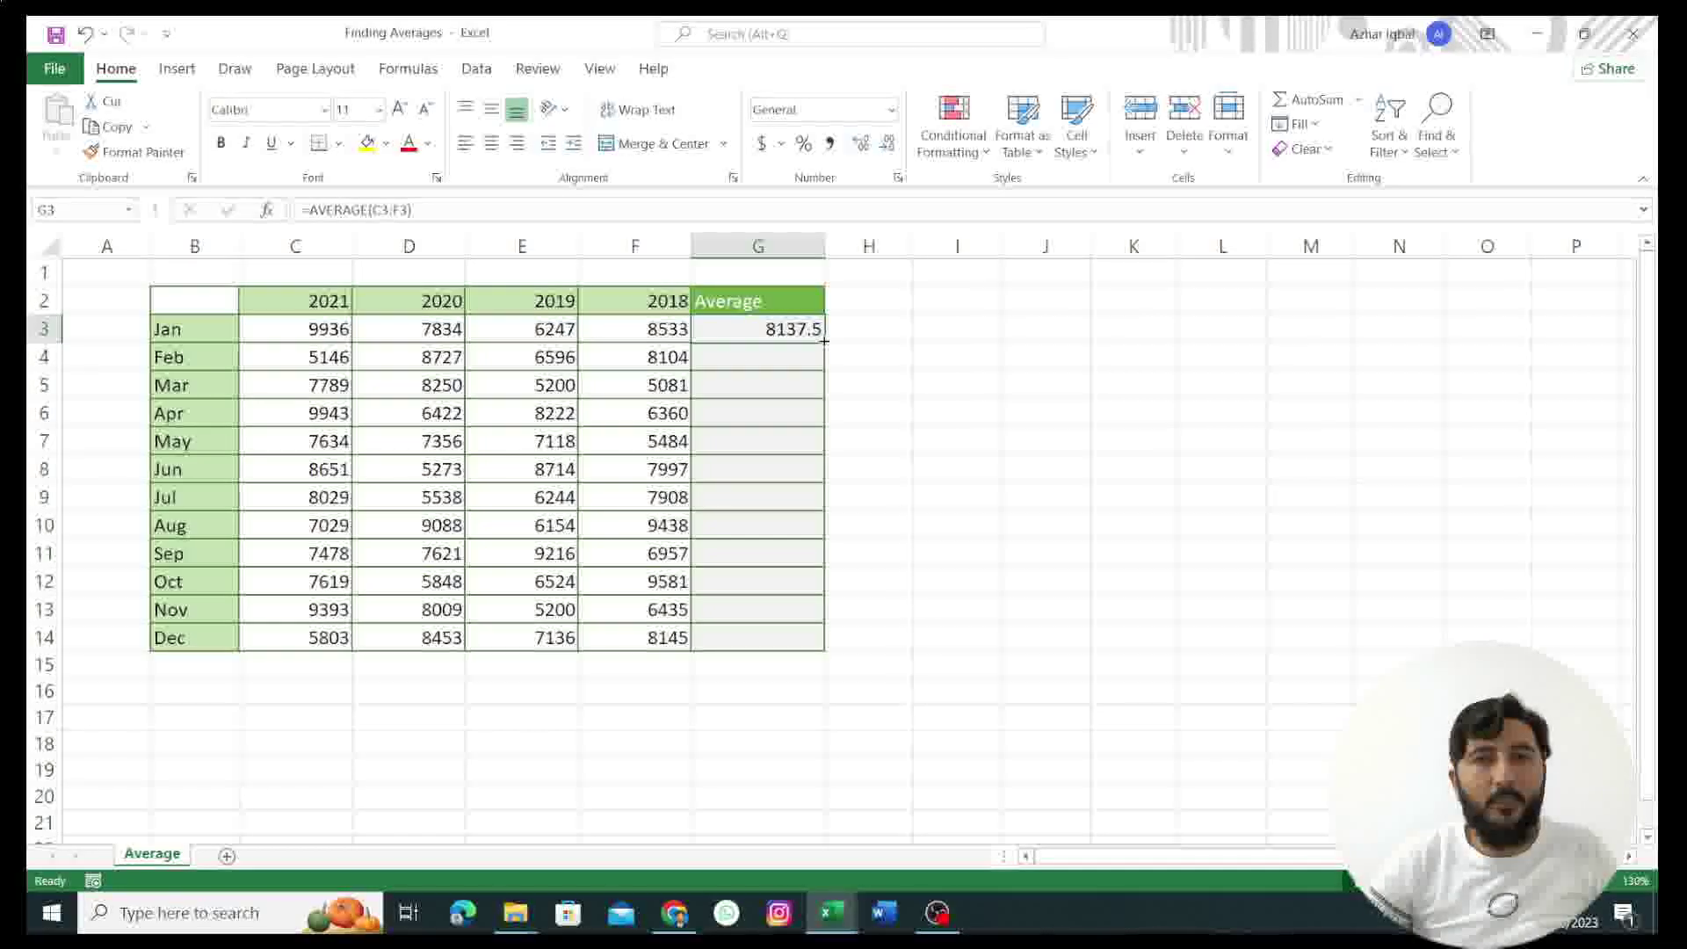
Step: Fill G3's AVERAGE formula down to G14 so Feb through Dec get averages
{"action": "left_click_drag", "start_coordinate": [825, 341], "coordinate": [806, 504]}
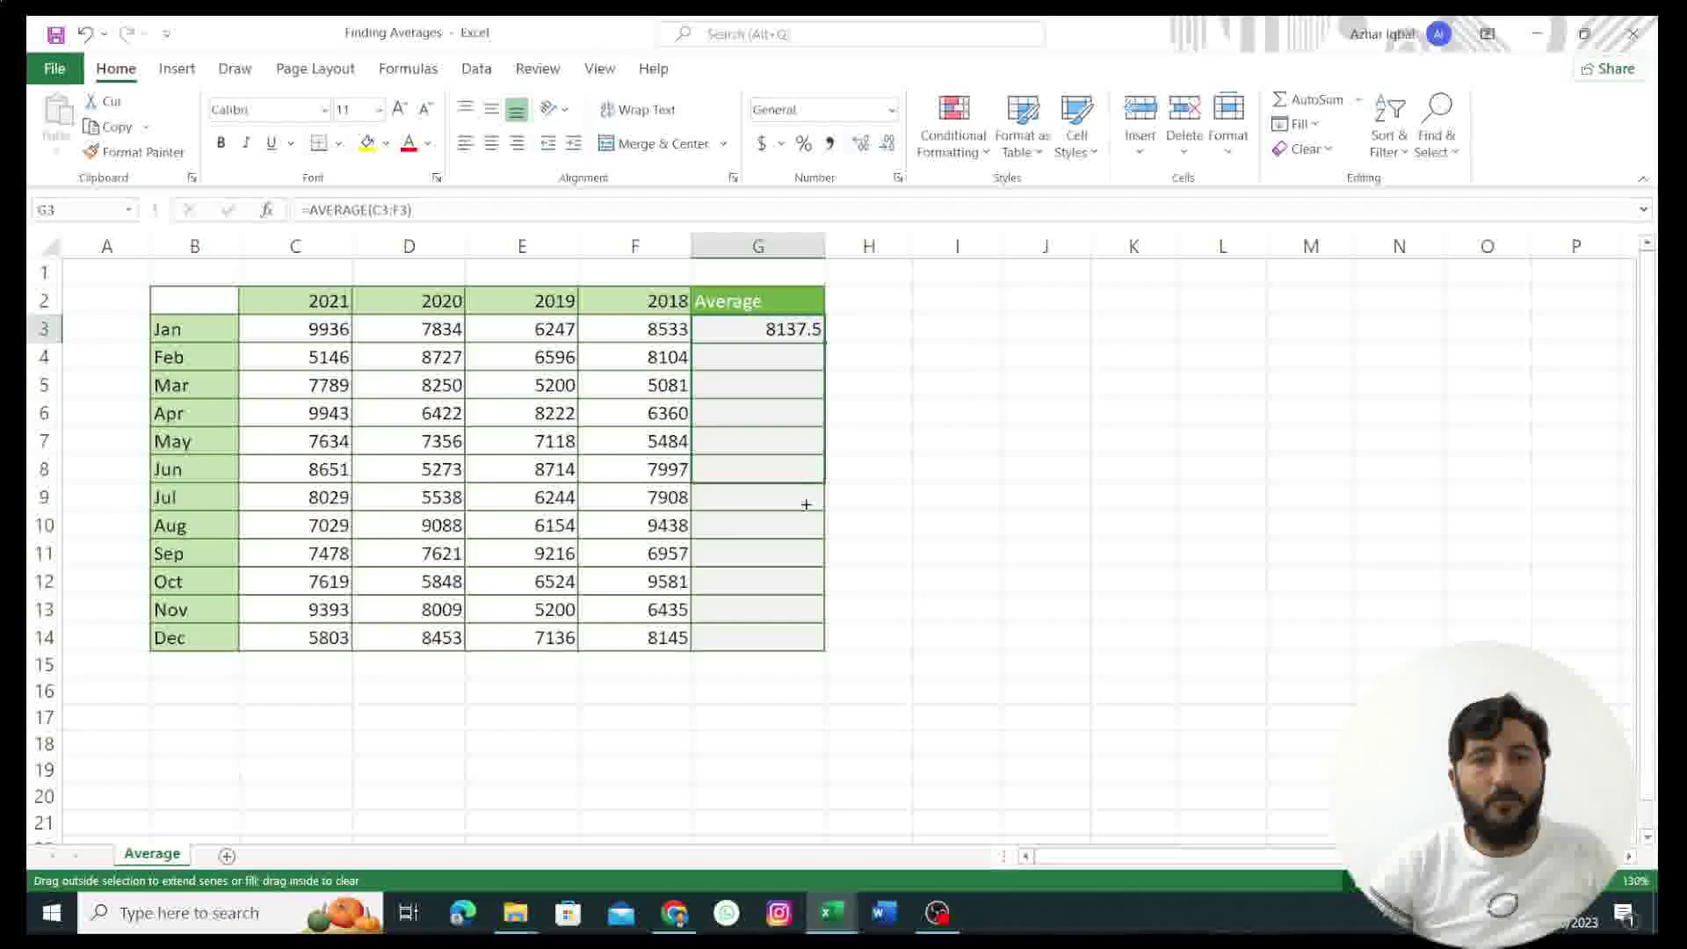
{"action": "left_click_drag", "start_coordinate": [813, 599], "coordinate": [814, 649]}
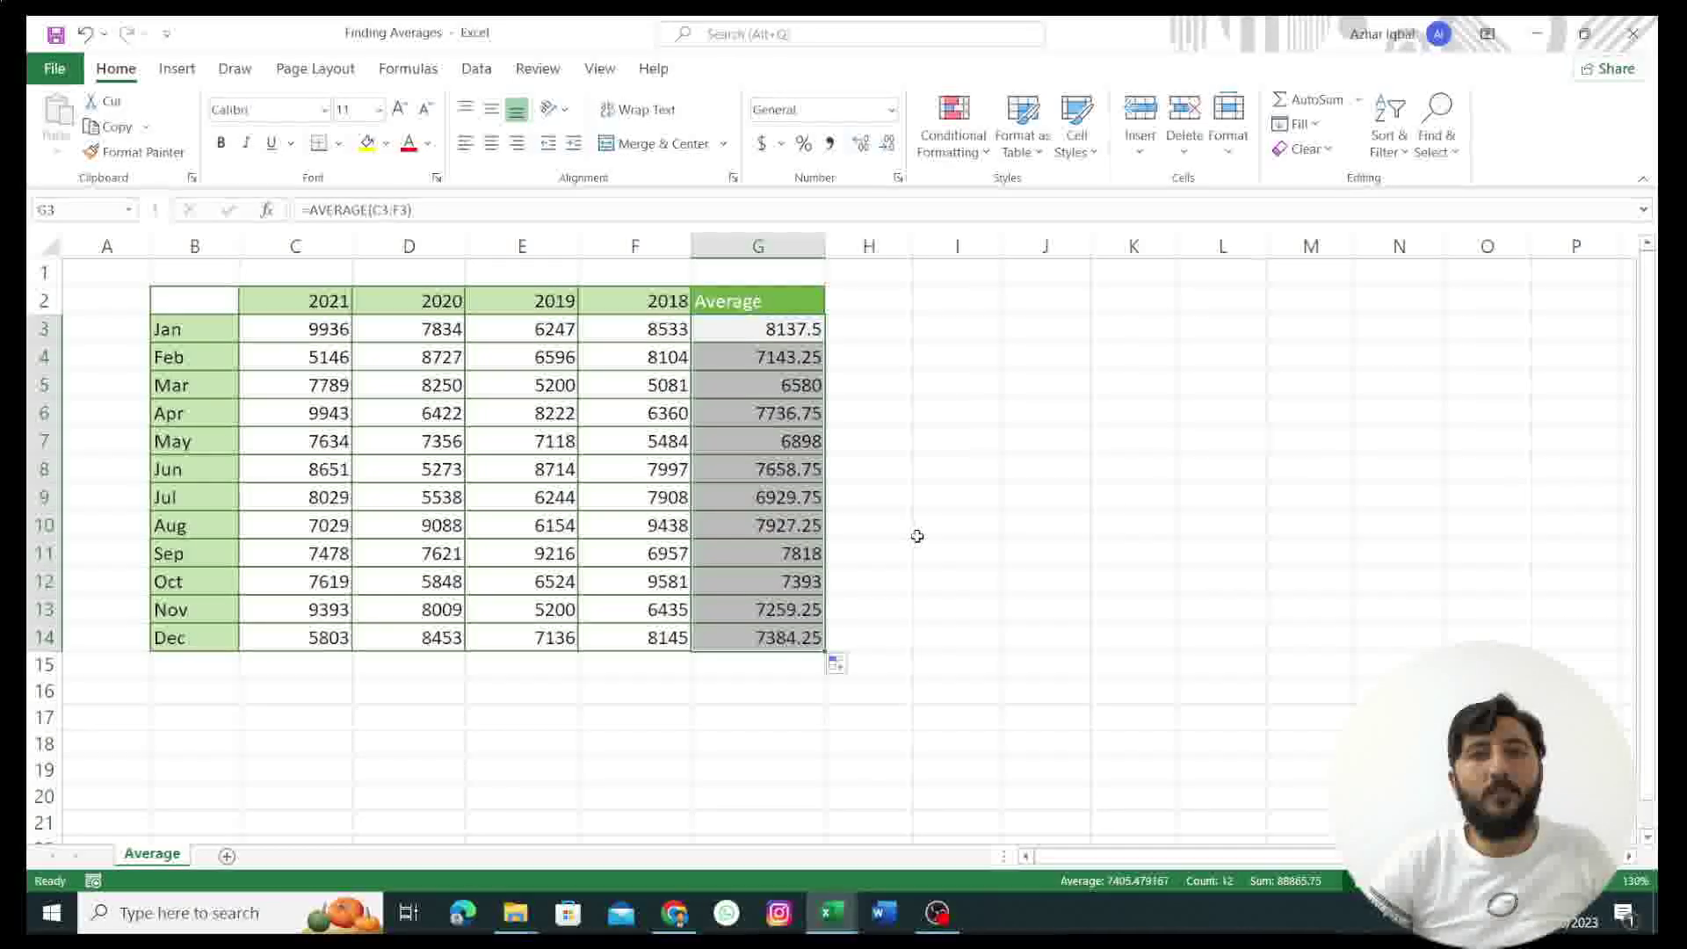
{"action": "key", "text": "ctrl+z"}
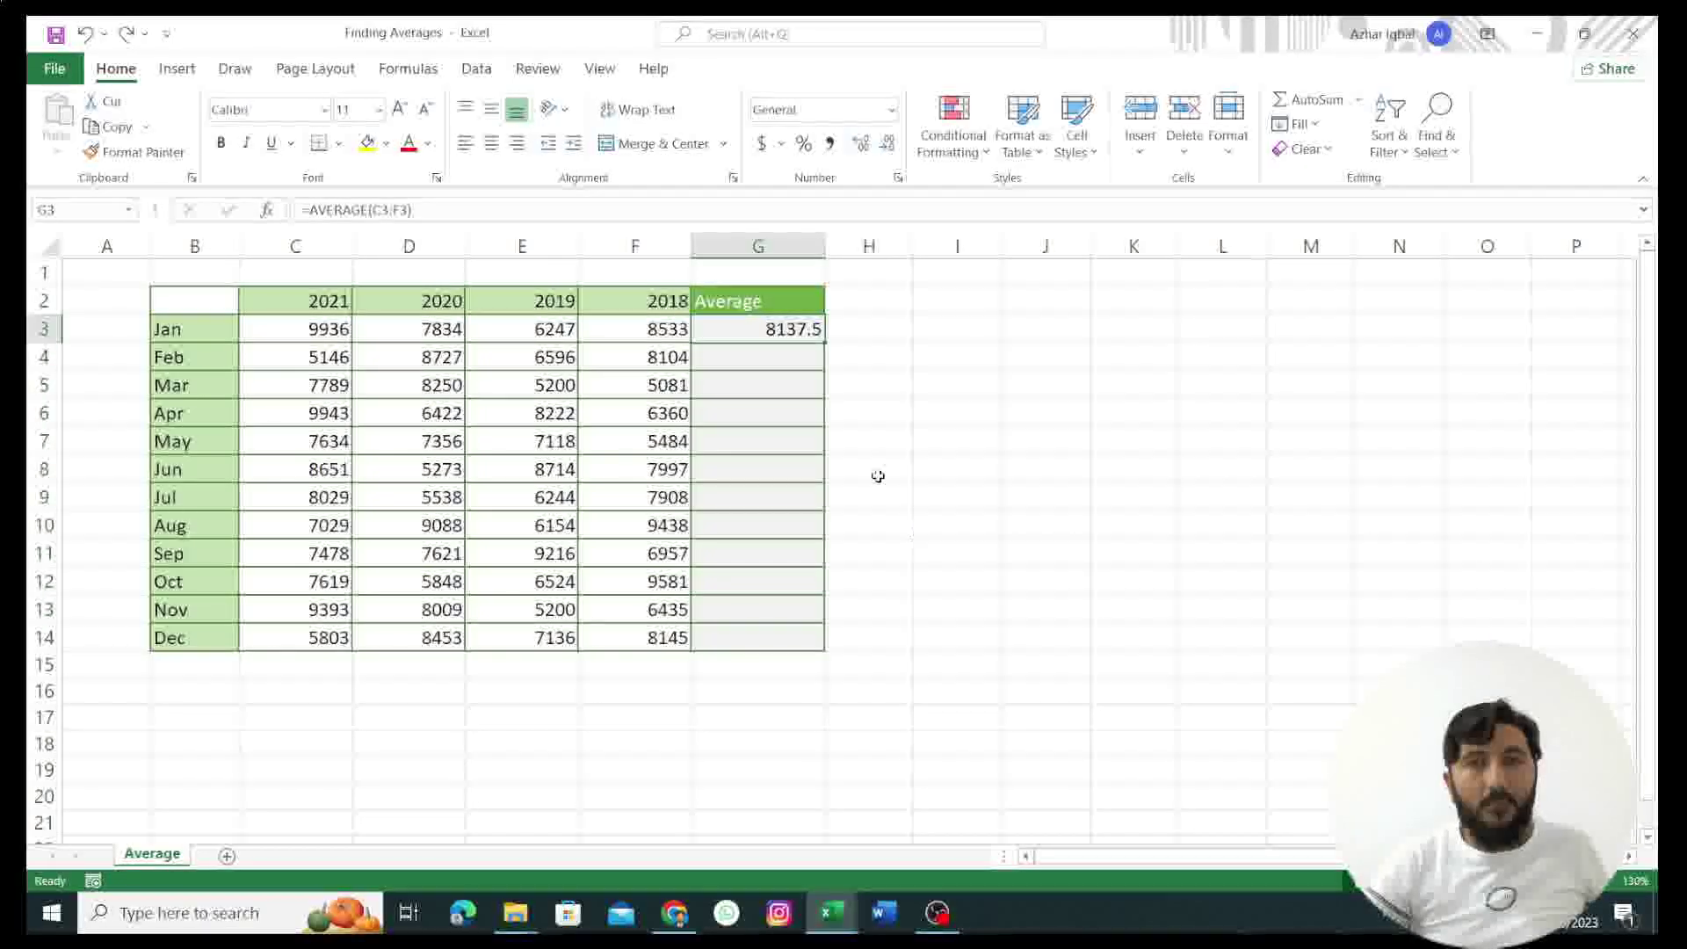
{"action": "left_click_drag", "start_coordinate": [824, 347], "coordinate": [826, 652]}
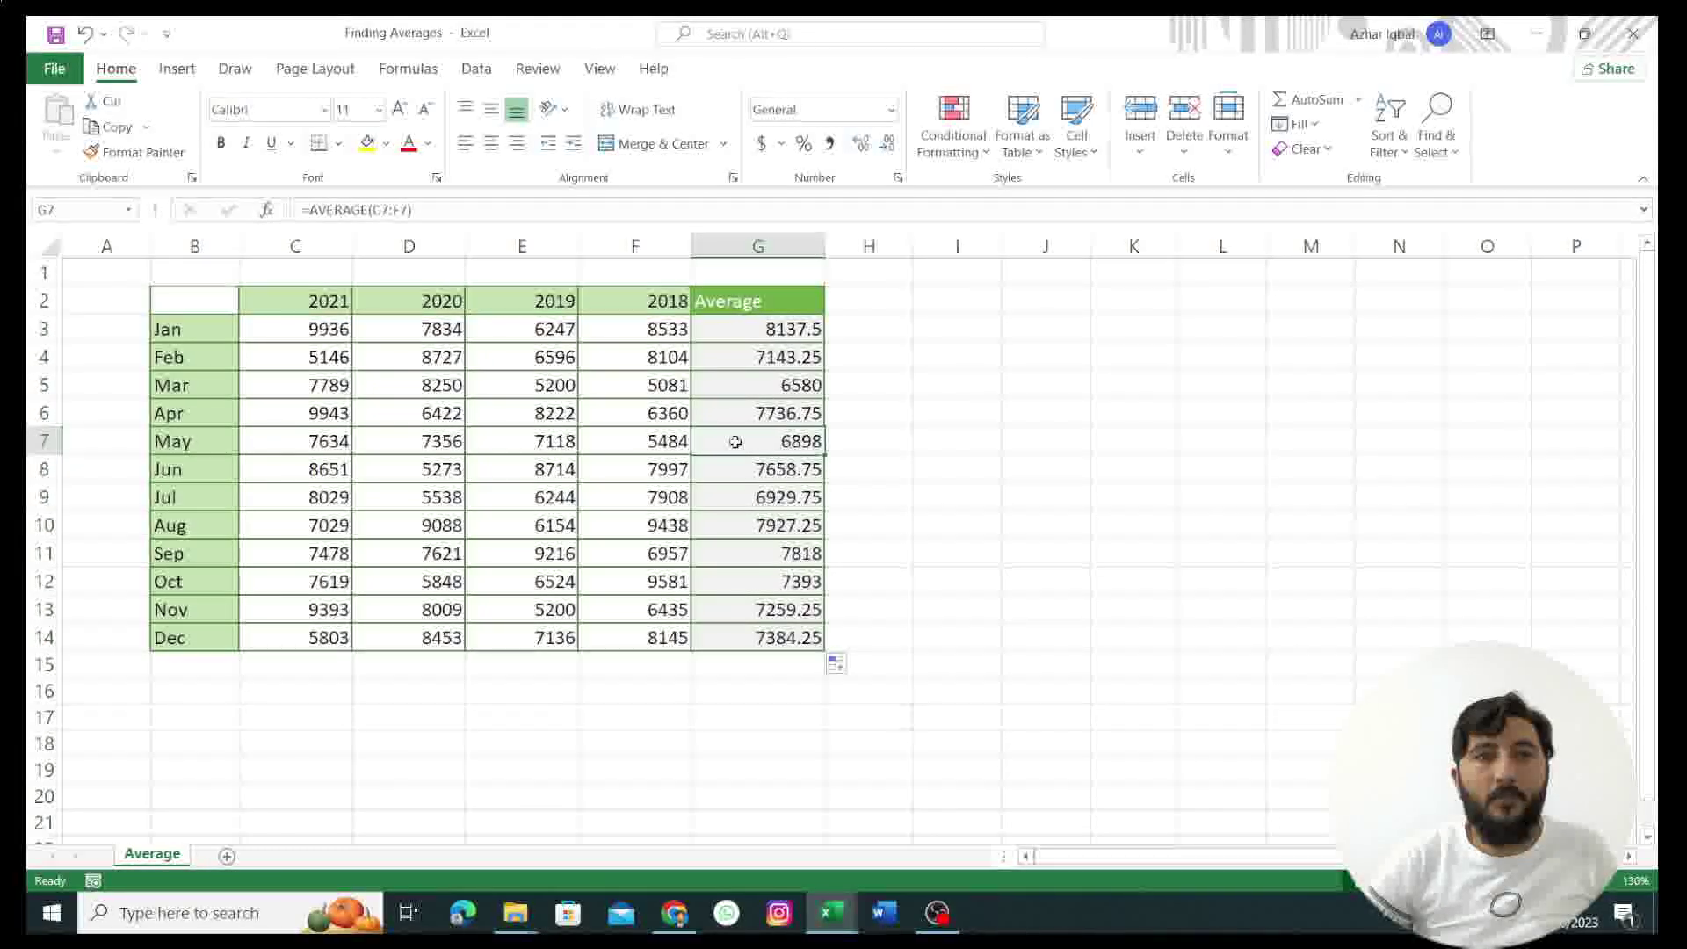
Step: Inspect the filled formulas in G7 and G10 to show their shifted row references
{"action": "left_click", "coordinate": [743, 469]}
{"action": "left_click", "coordinate": [748, 445]}
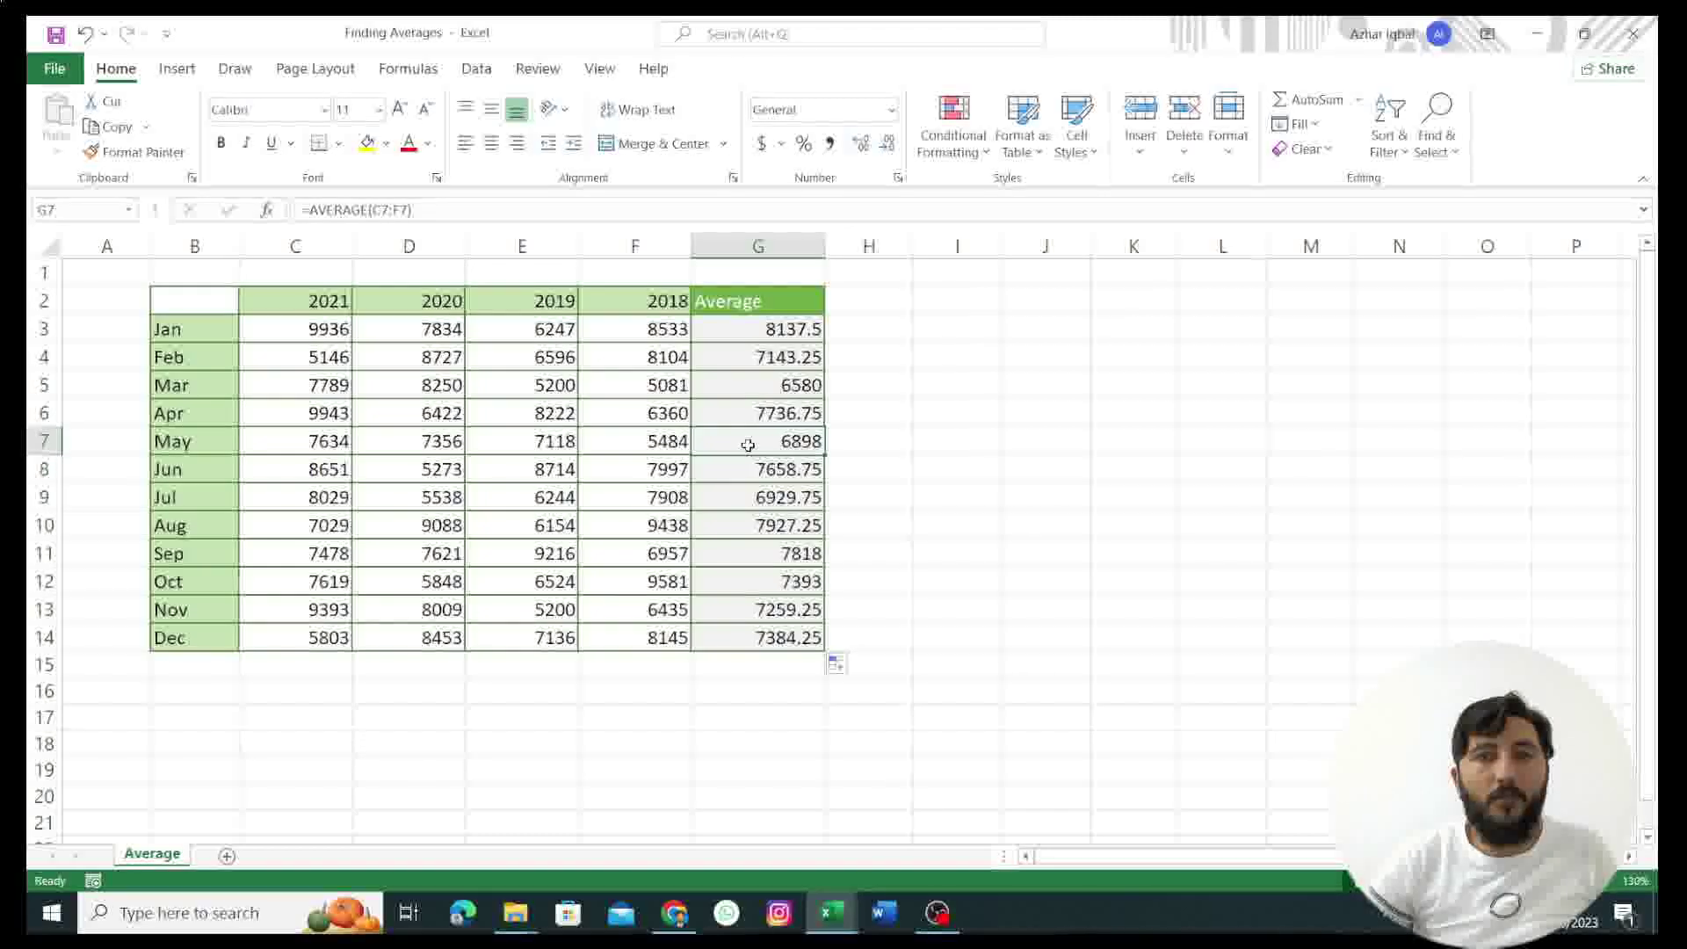
{"action": "double_click", "coordinate": [748, 446]}
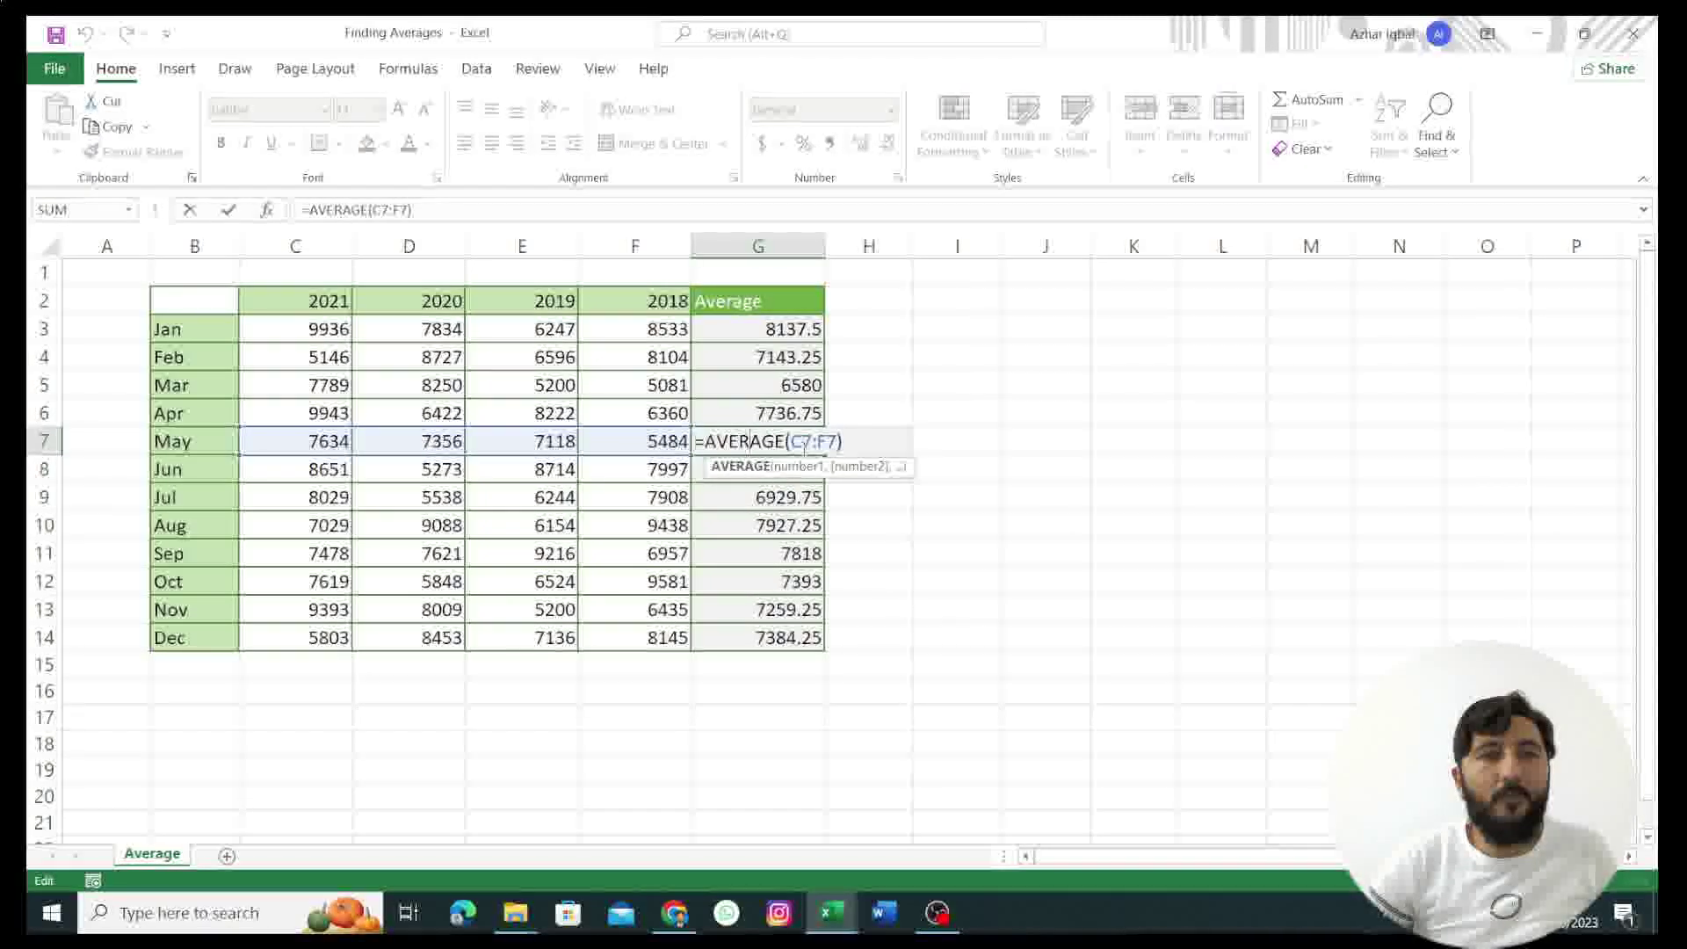
{"action": "left_click", "coordinate": [732, 527]}
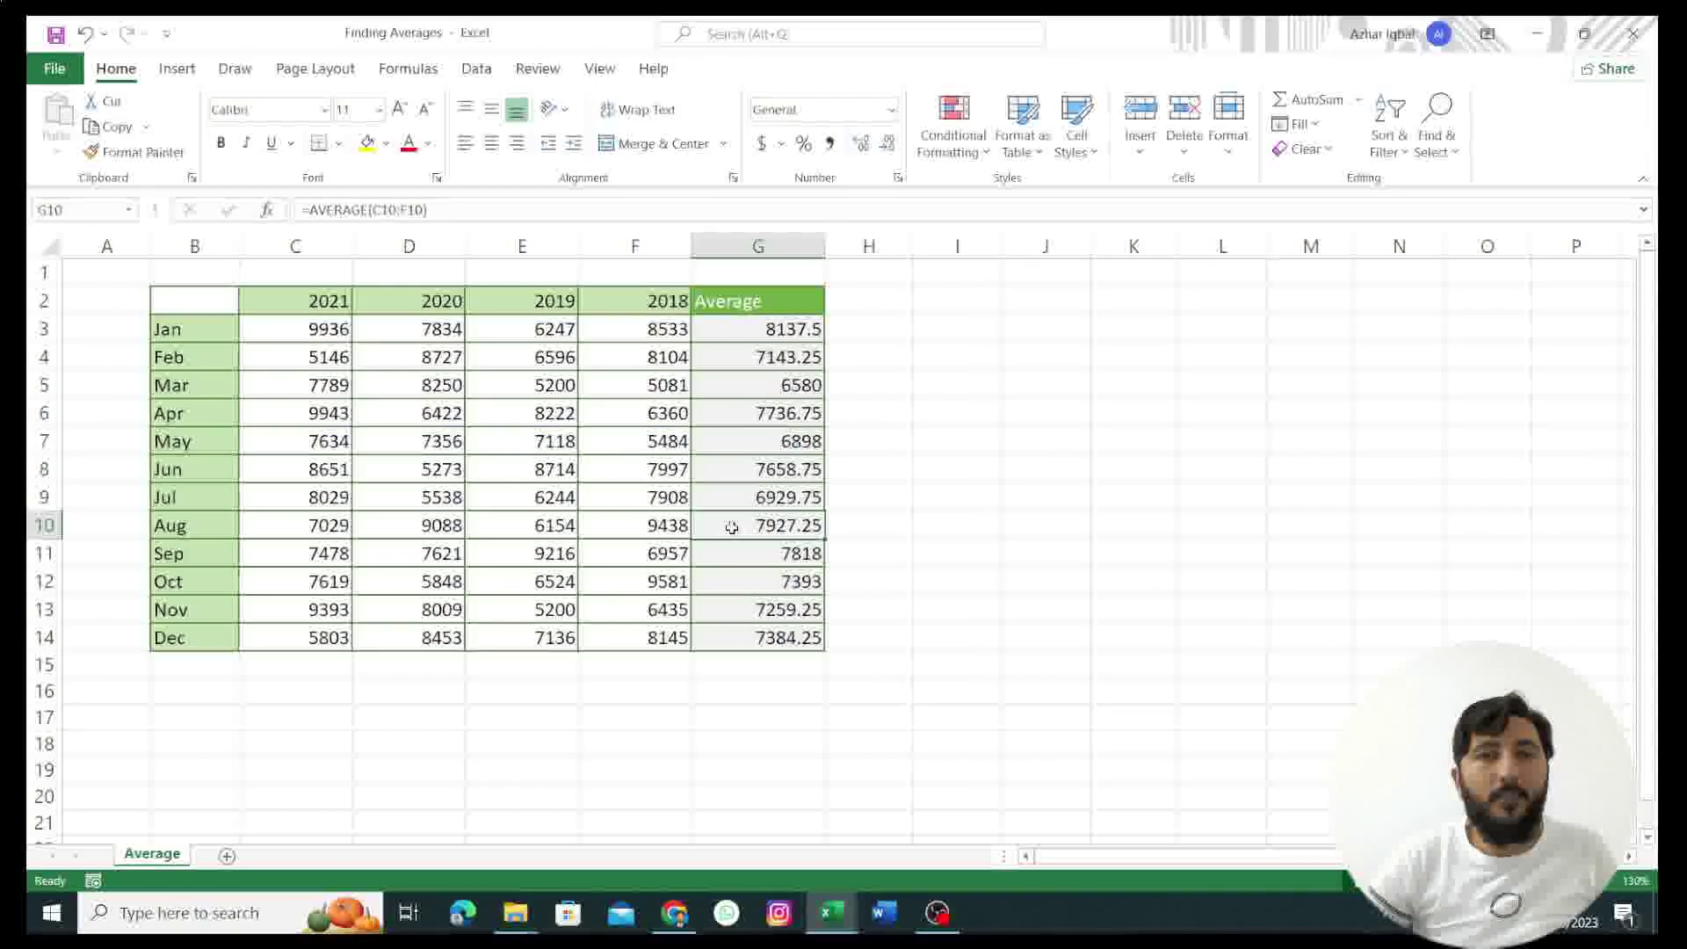
{"action": "double_click", "coordinate": [733, 528]}
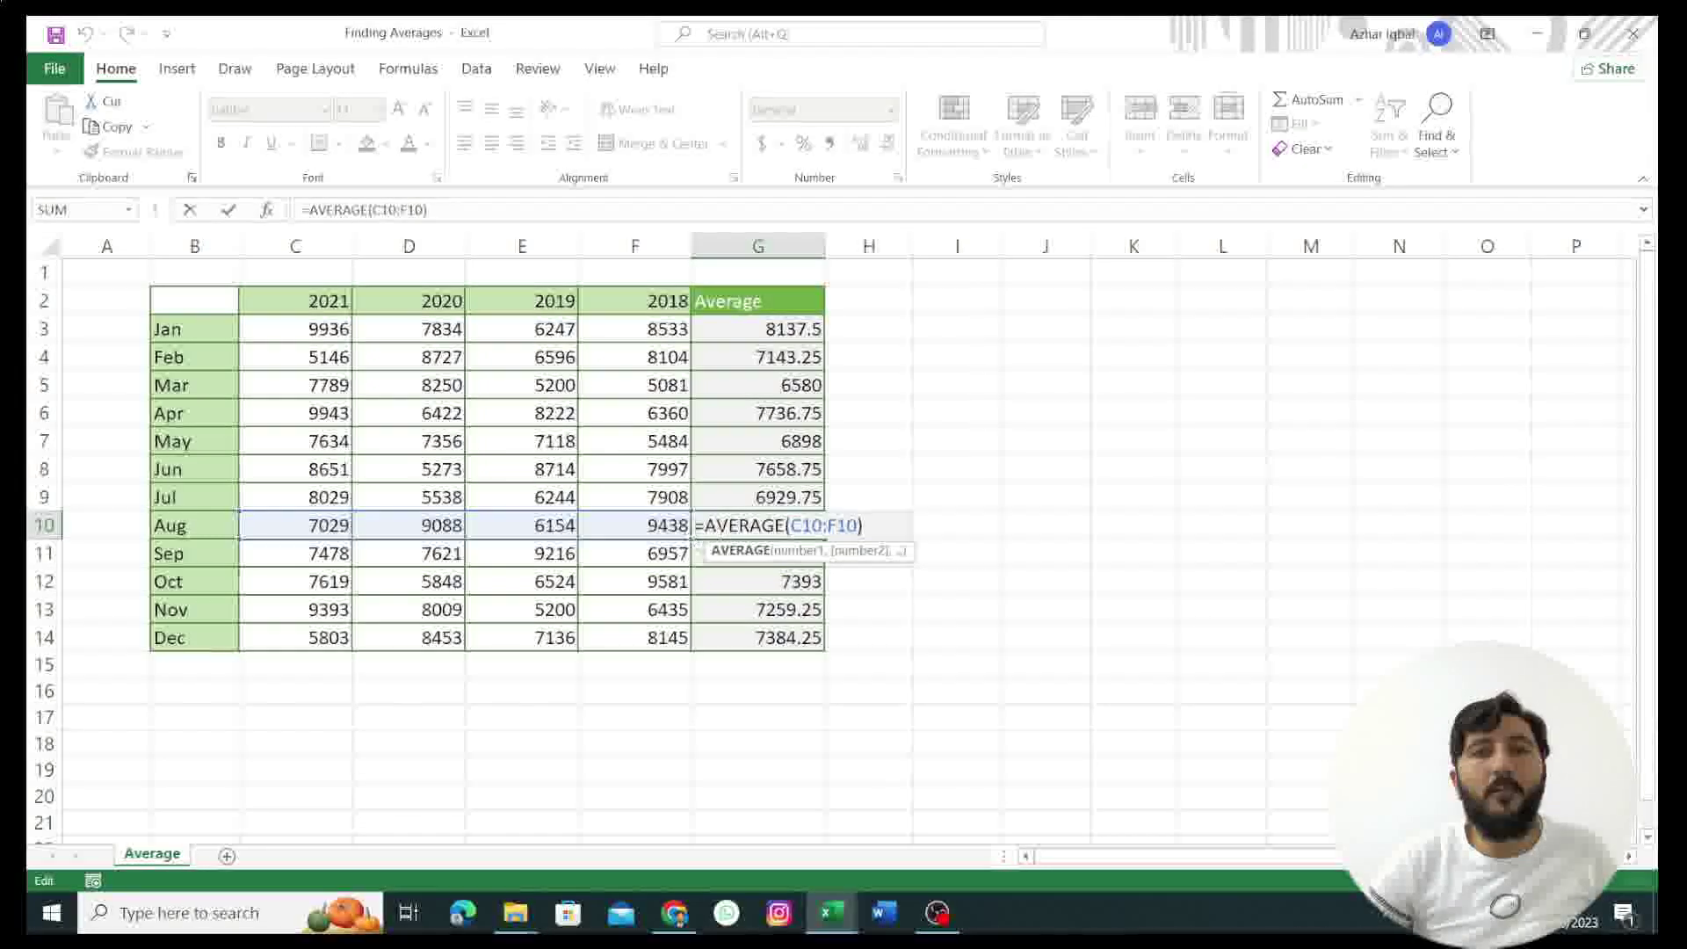
{"action": "left_click", "coordinate": [896, 466]}
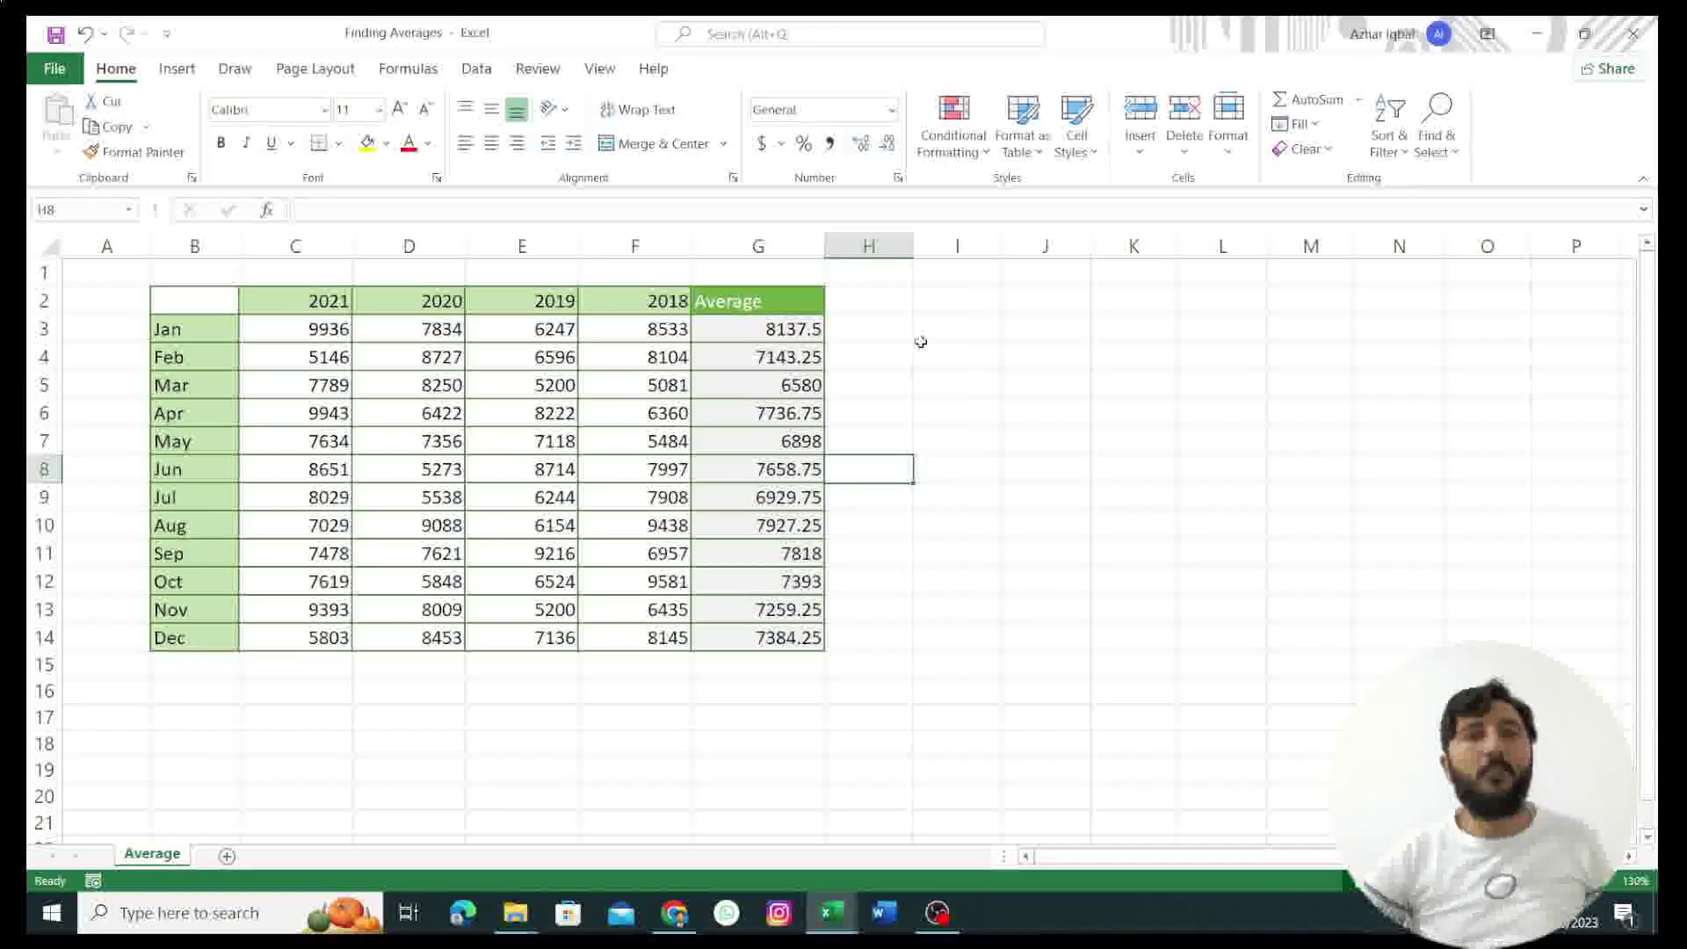
Step: Show the Formulas tab's AutoSum list of summary functions, then dismiss it
{"action": "left_click", "coordinate": [408, 69]}
{"action": "left_click", "coordinate": [123, 151]}
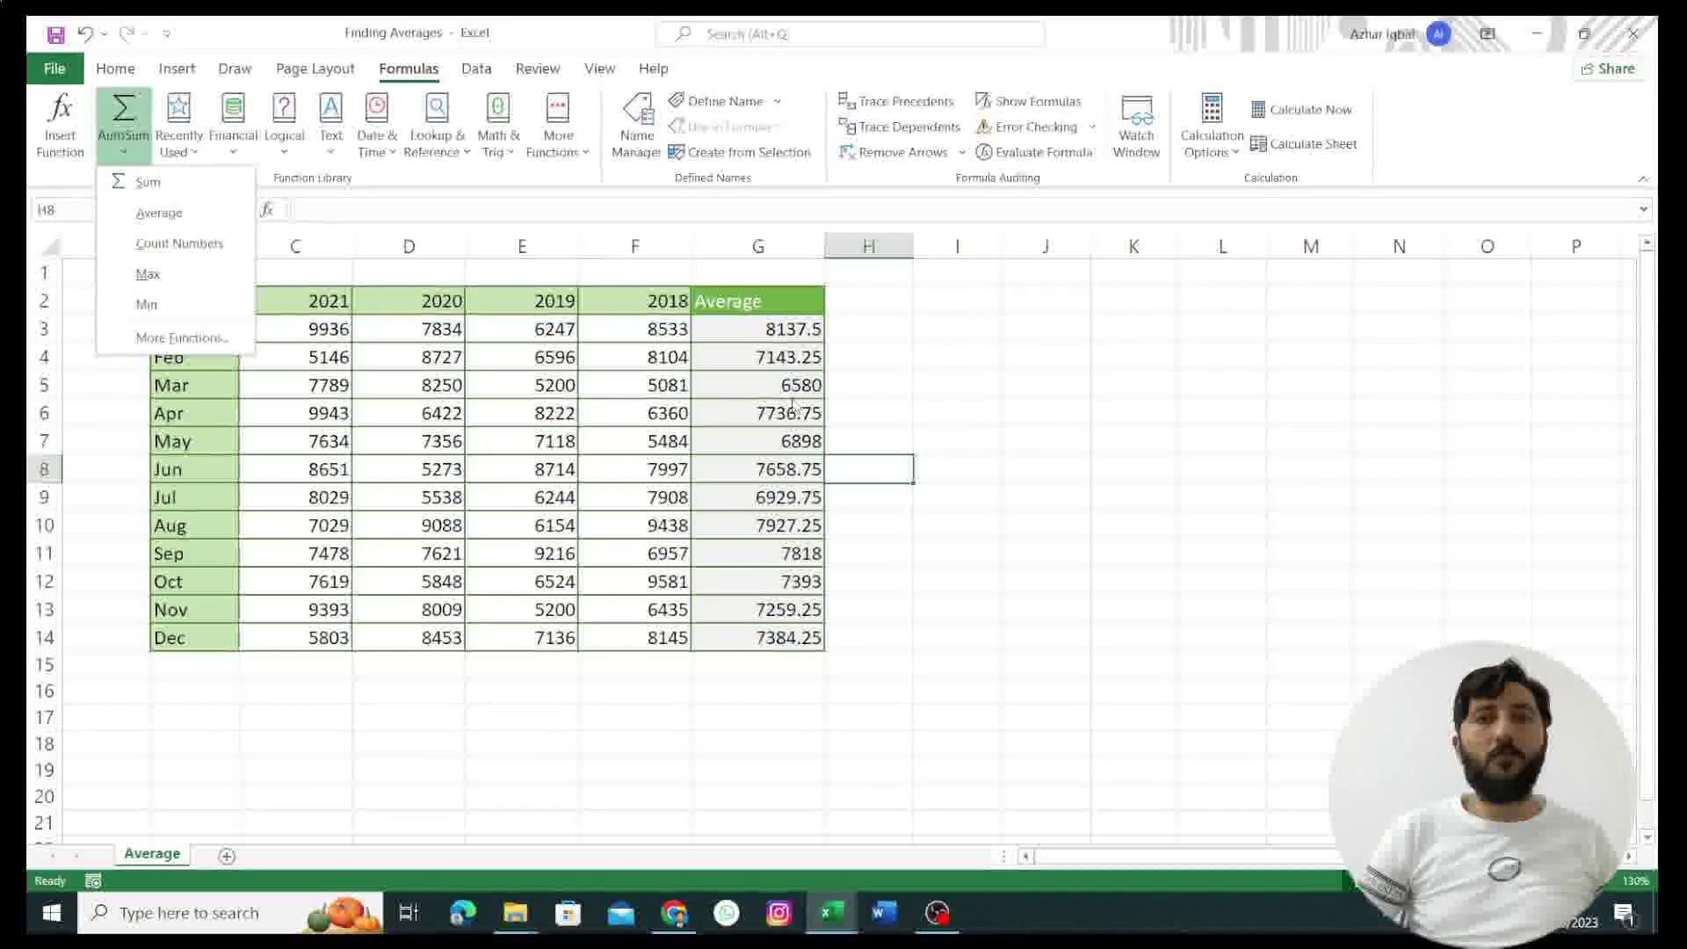
{"action": "key", "text": "Escape"}
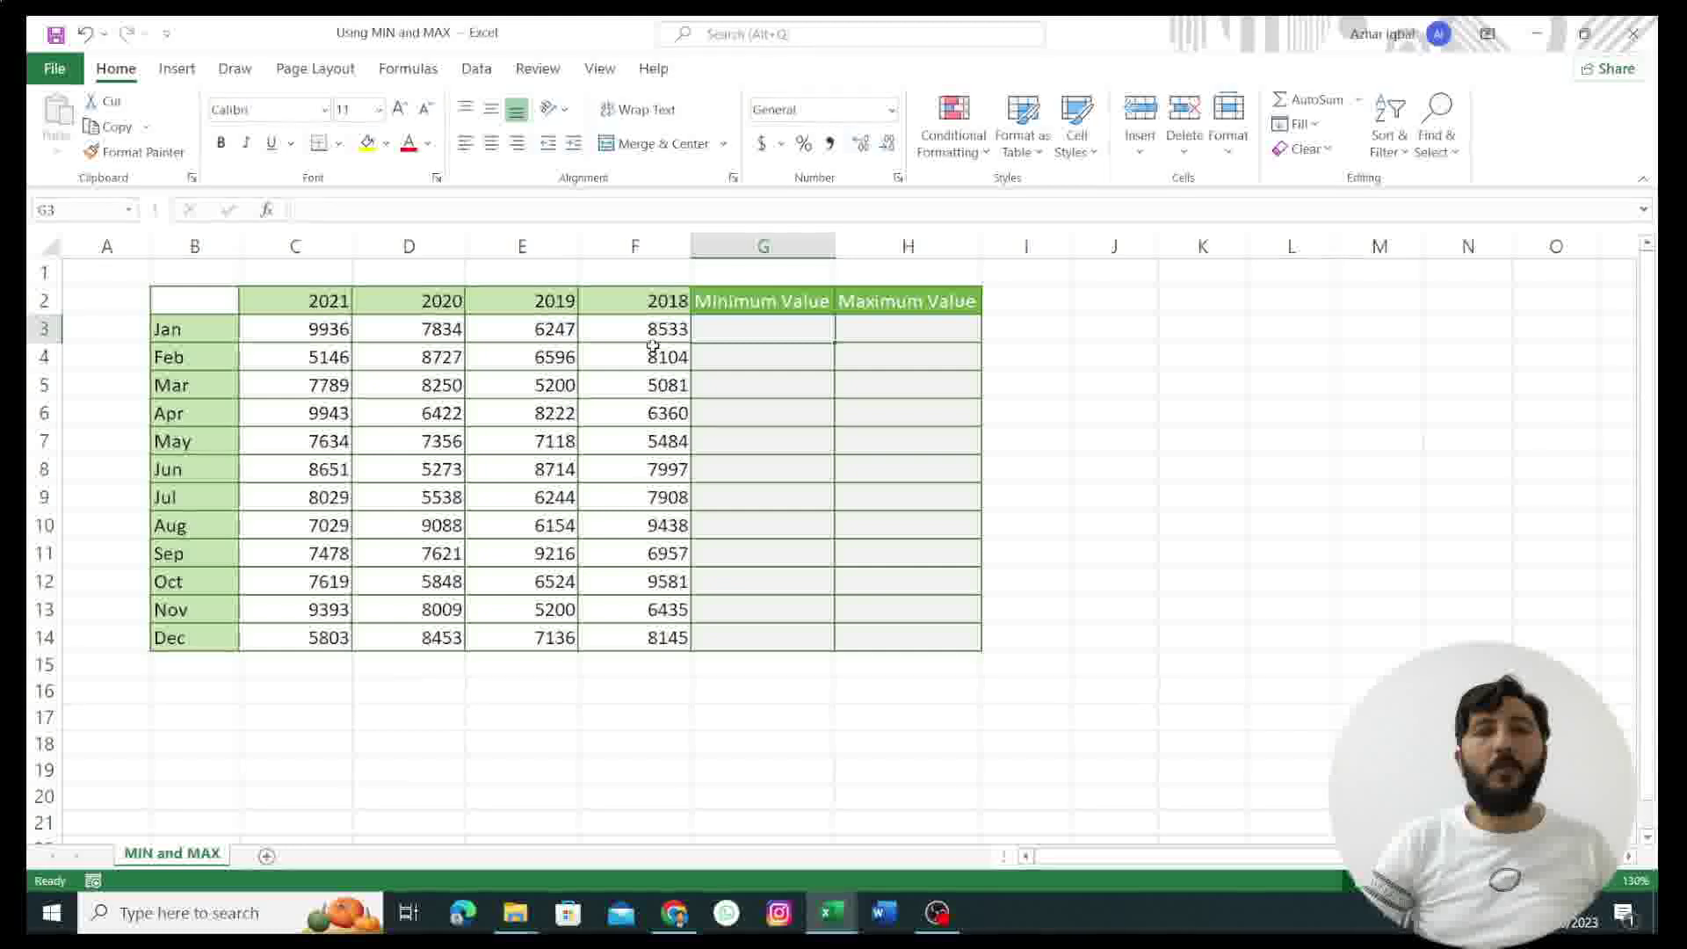
Step: Enter =MIN(C3:F3) in G3, giving January's minimum of 6247
{"action": "double_click", "coordinate": [713, 333]}
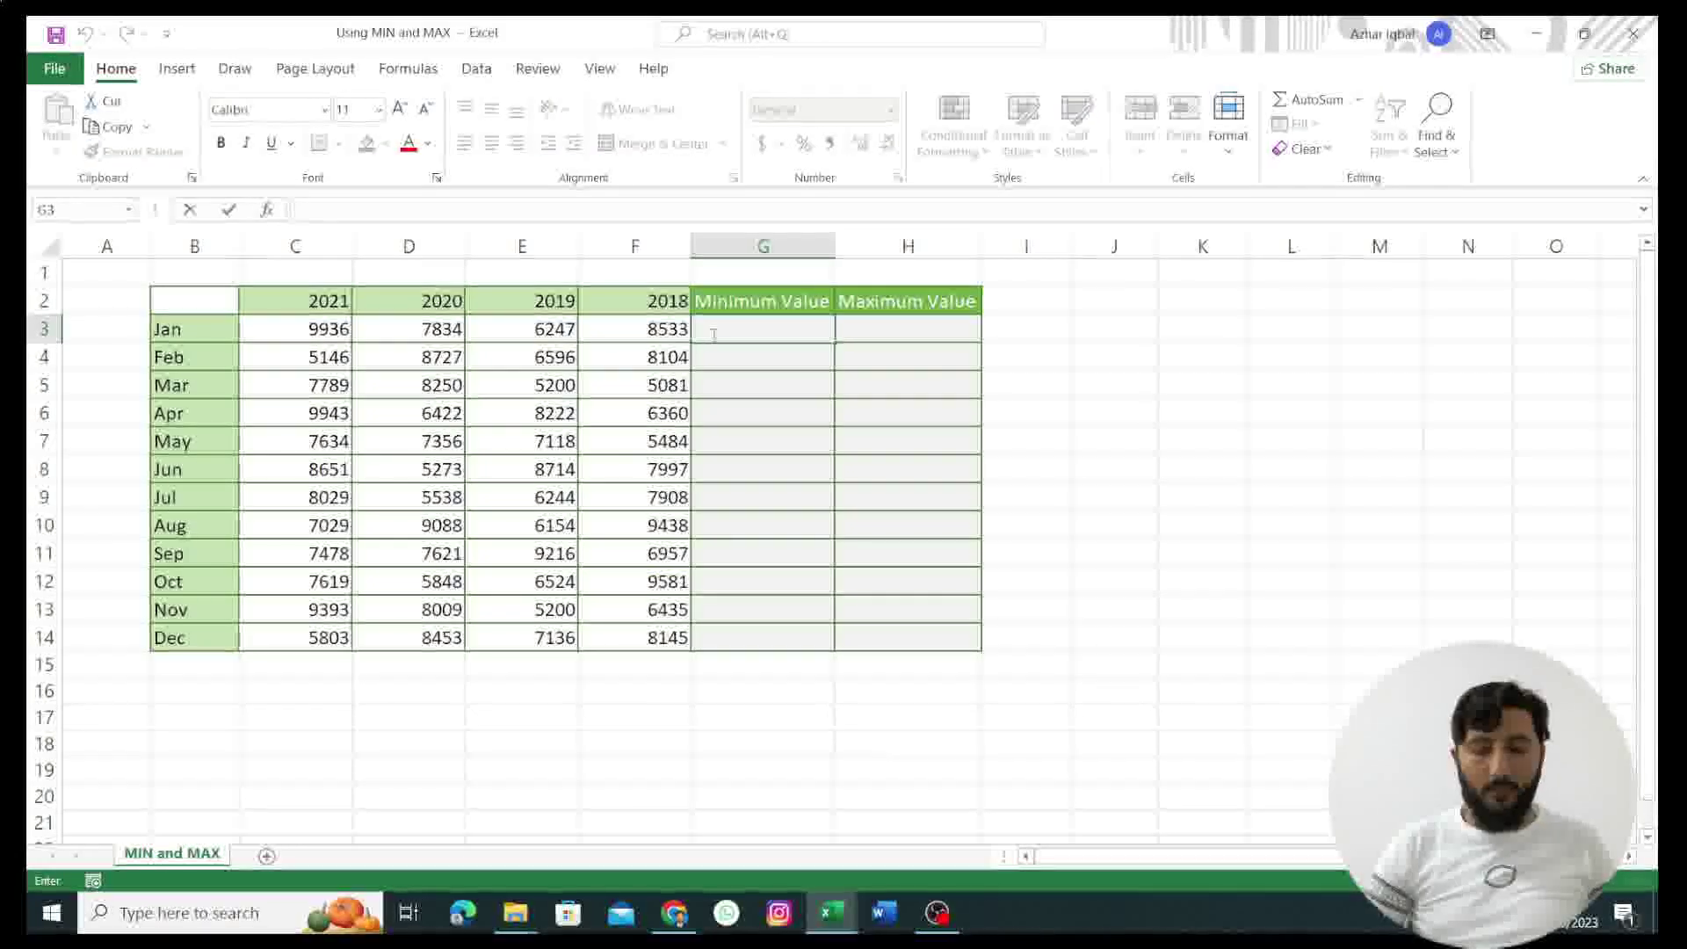
{"action": "type", "text": "="}
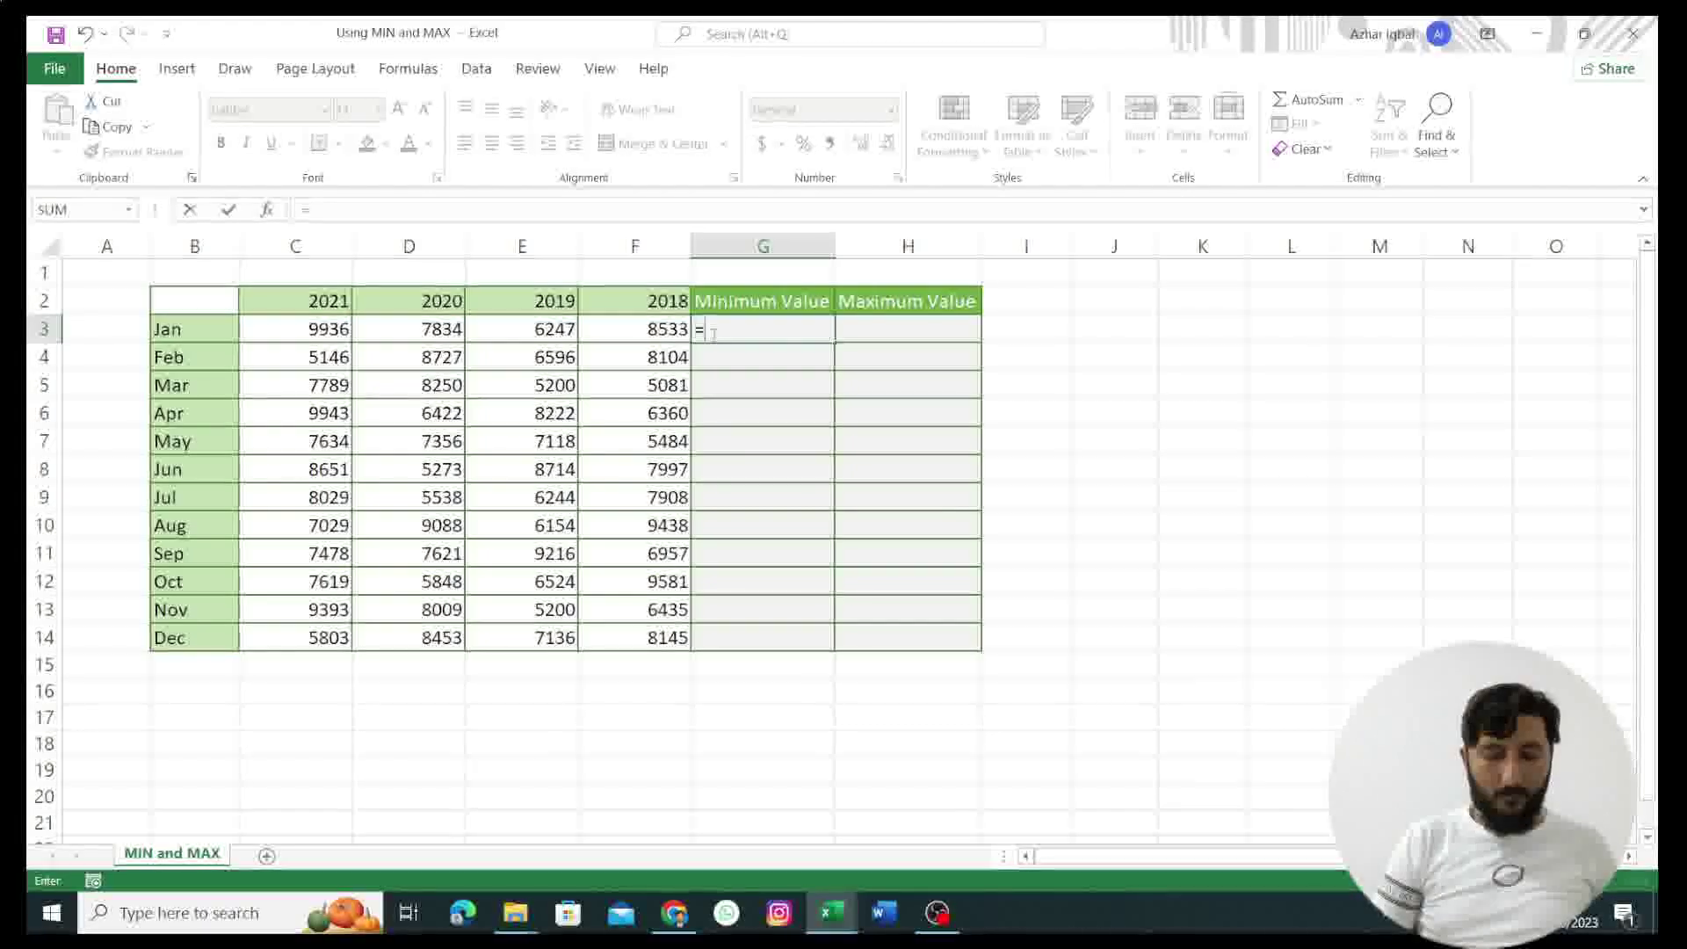
{"action": "type", "text": "min"}
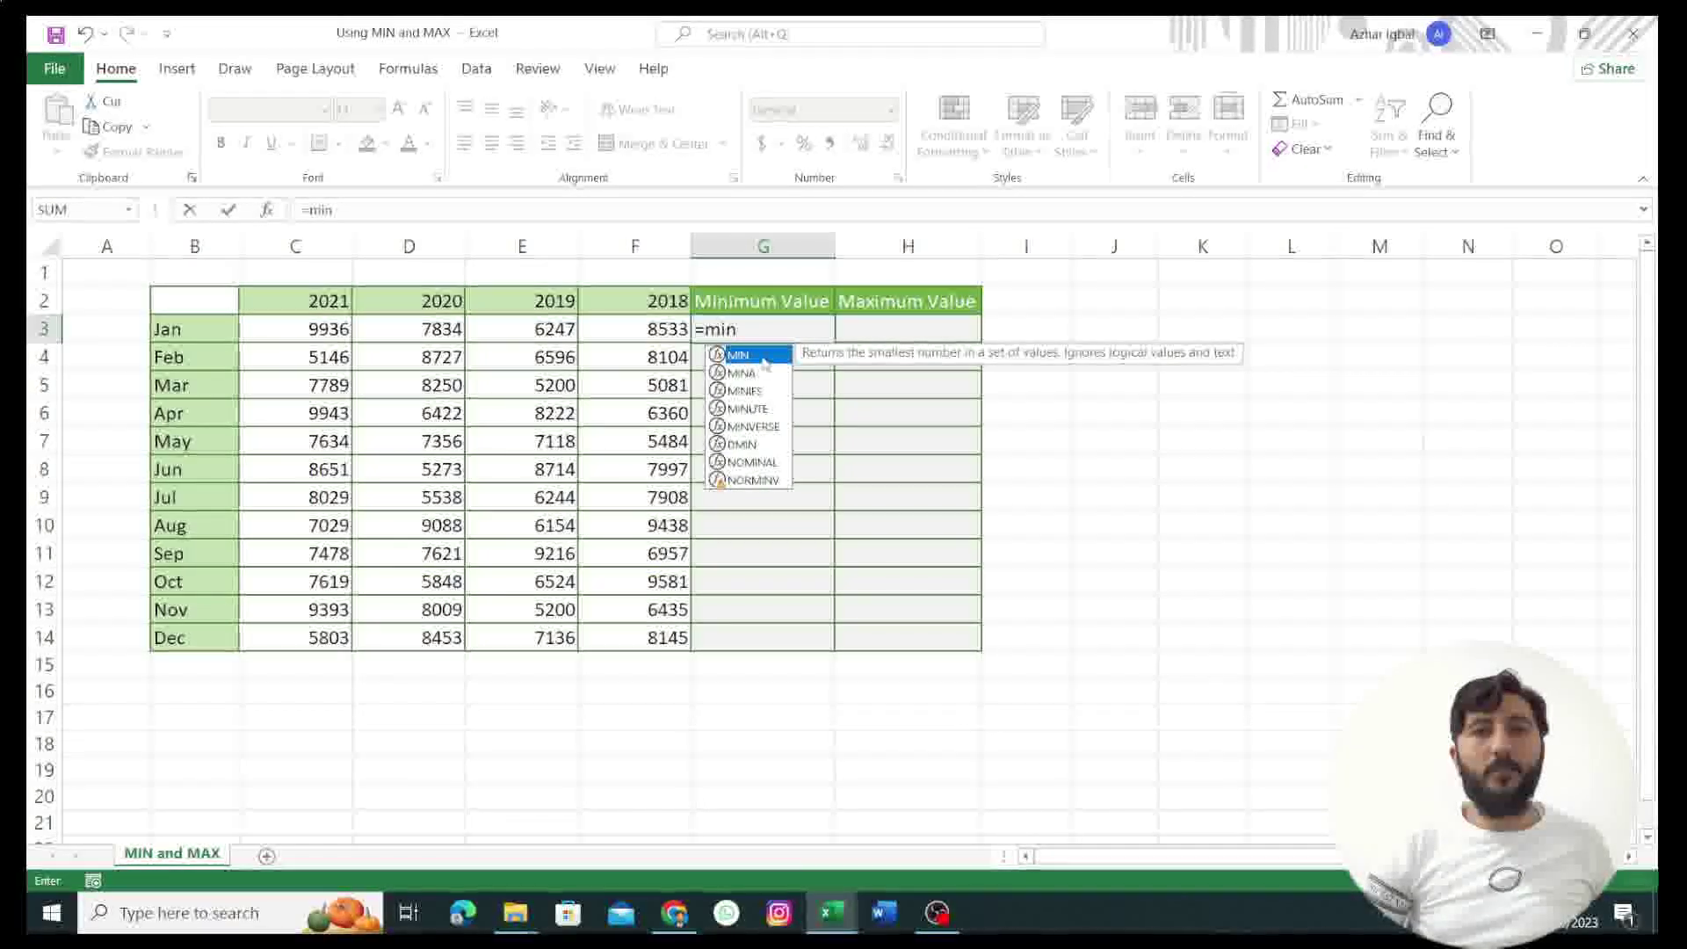
{"action": "double_click", "coordinate": [764, 357]}
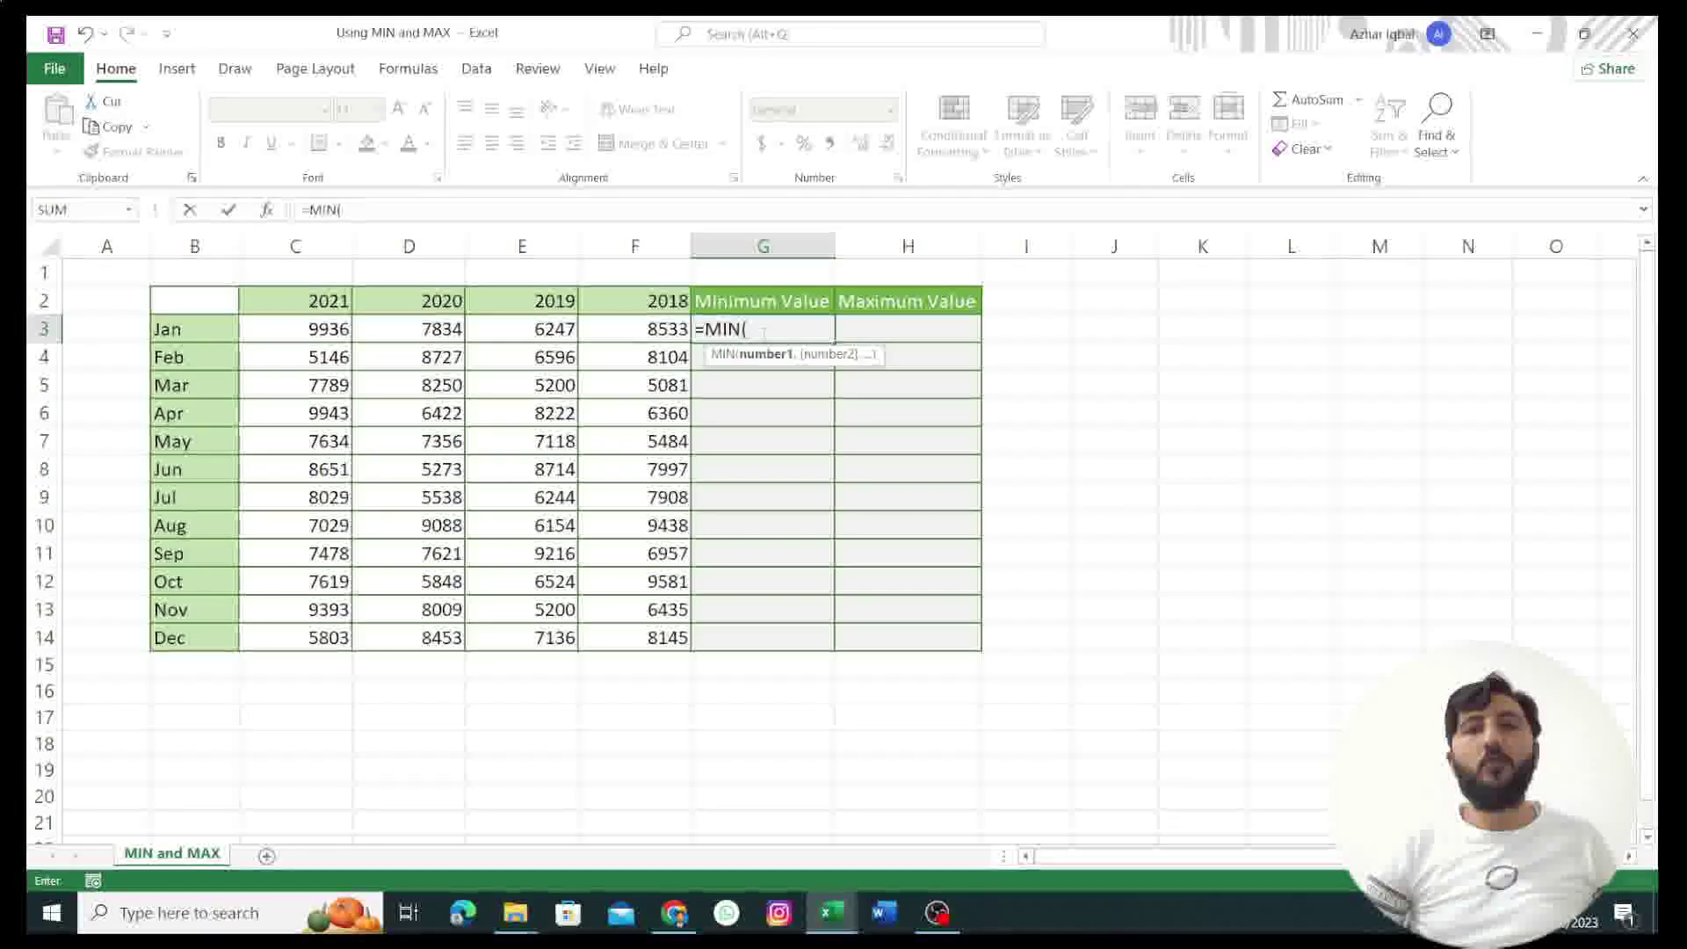
{"action": "left_click_drag", "start_coordinate": [300, 334], "coordinate": [560, 323]}
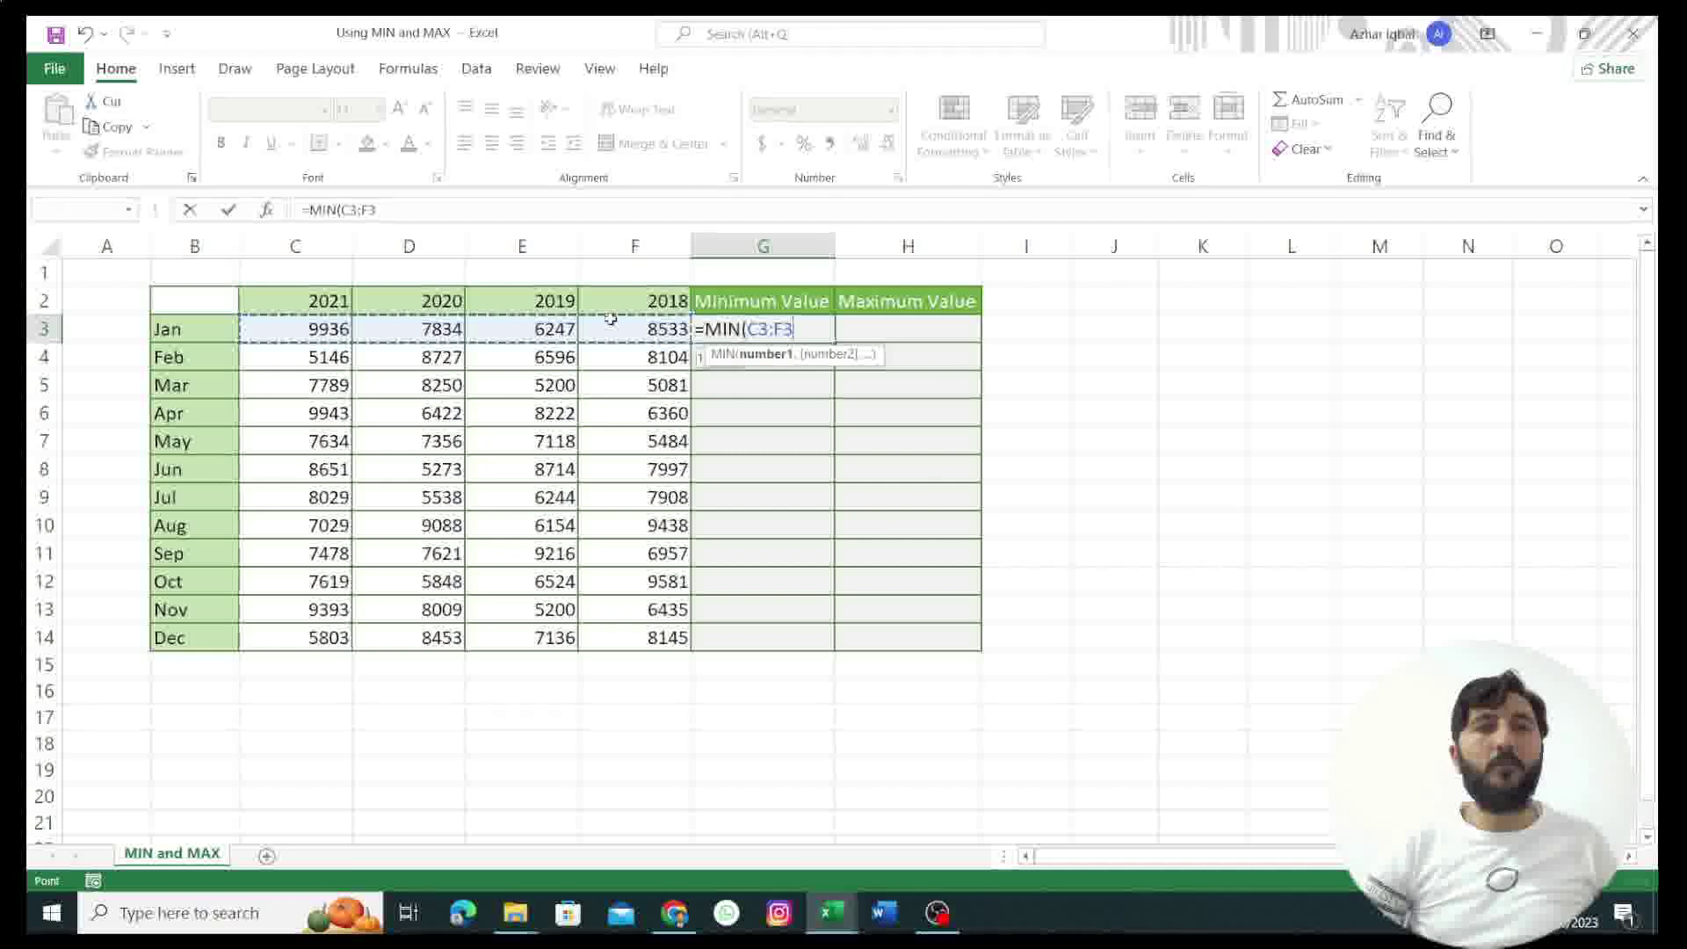
{"action": "left_click_drag", "start_coordinate": [611, 319], "coordinate": [612, 325]}
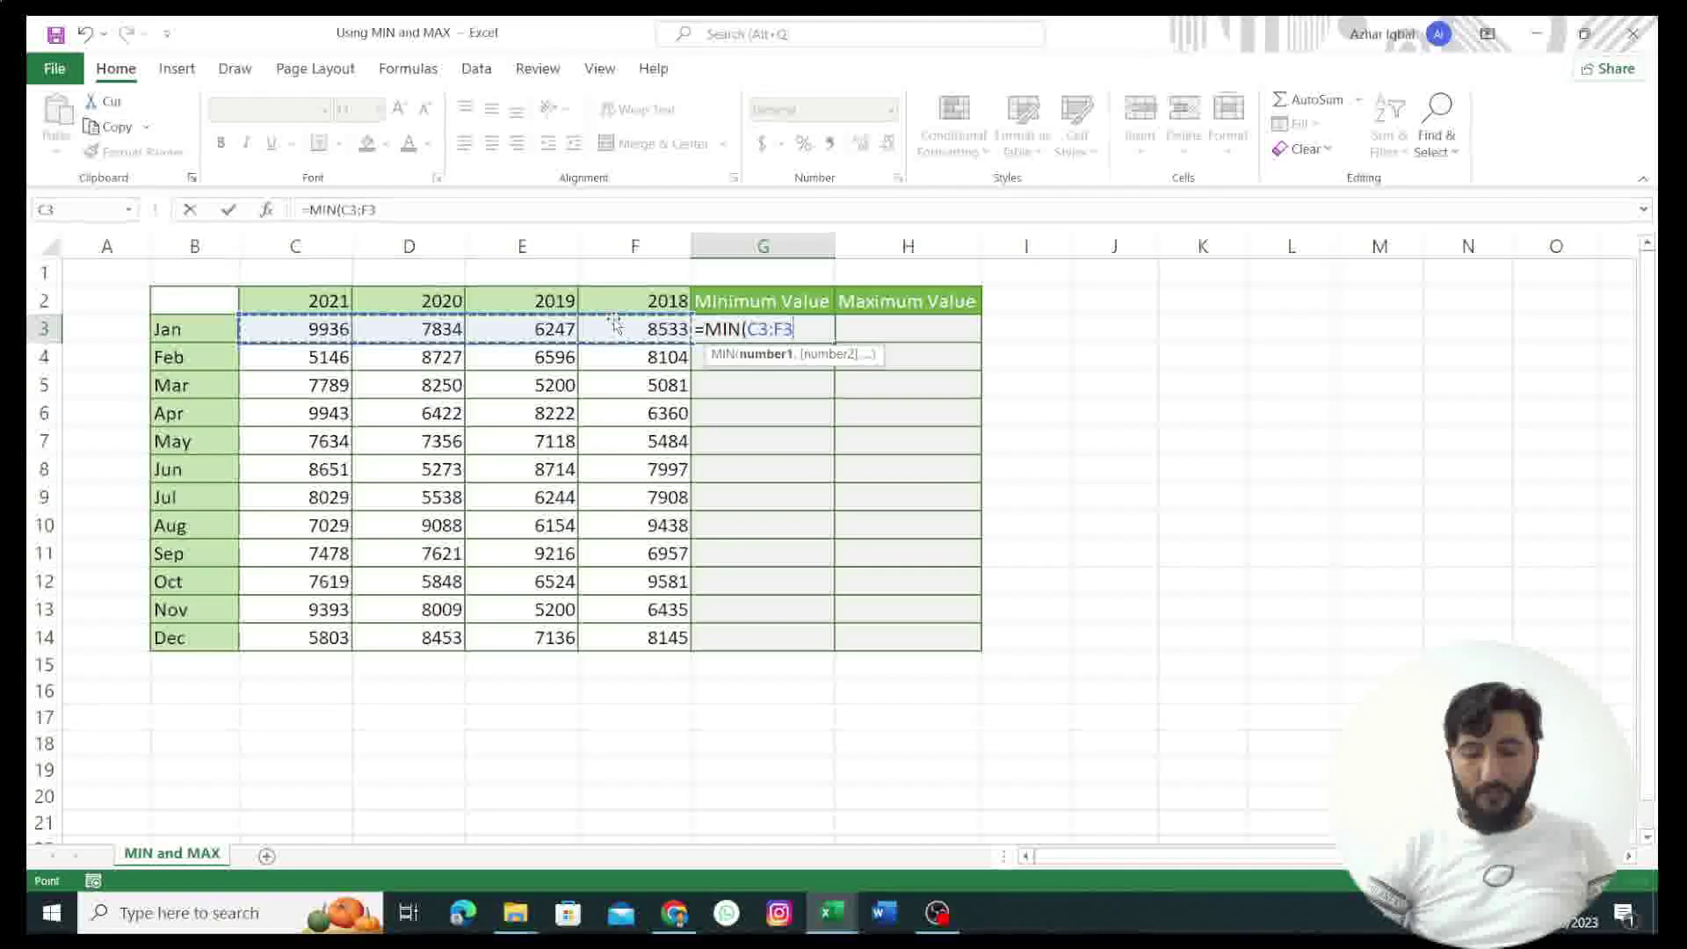
{"action": "key", "text": "Return"}
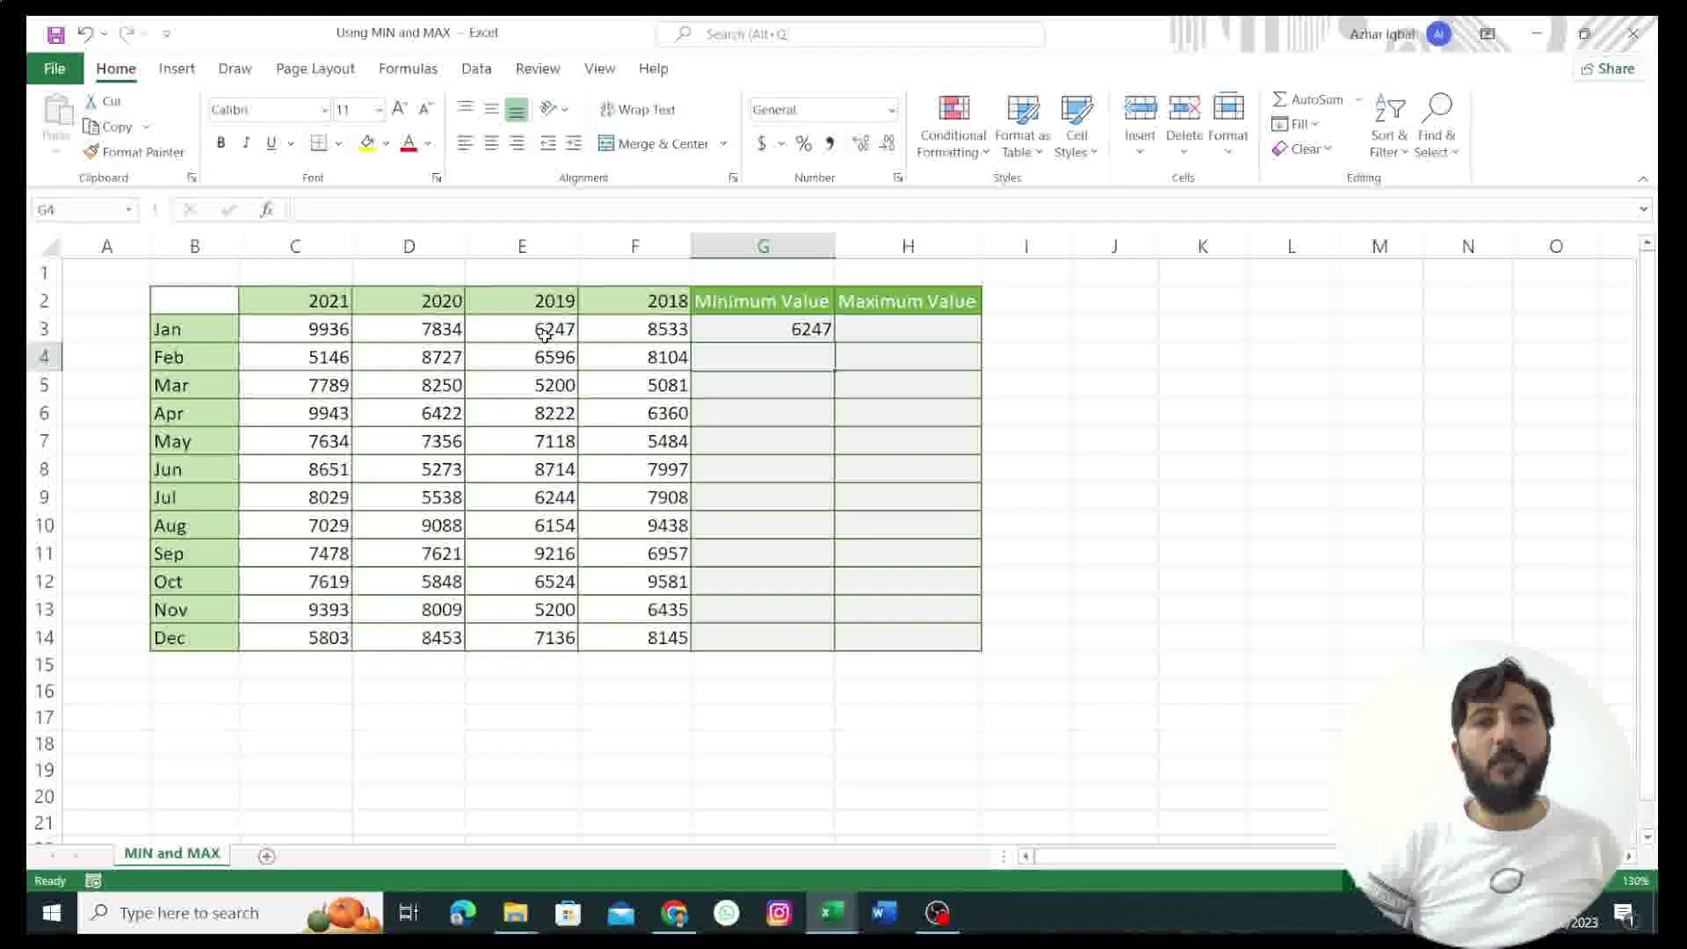
Step: Enter =MAX(C3:F3) in H3, giving January's maximum of 9936
{"action": "left_click", "coordinate": [879, 328]}
{"action": "double_click", "coordinate": [881, 326]}
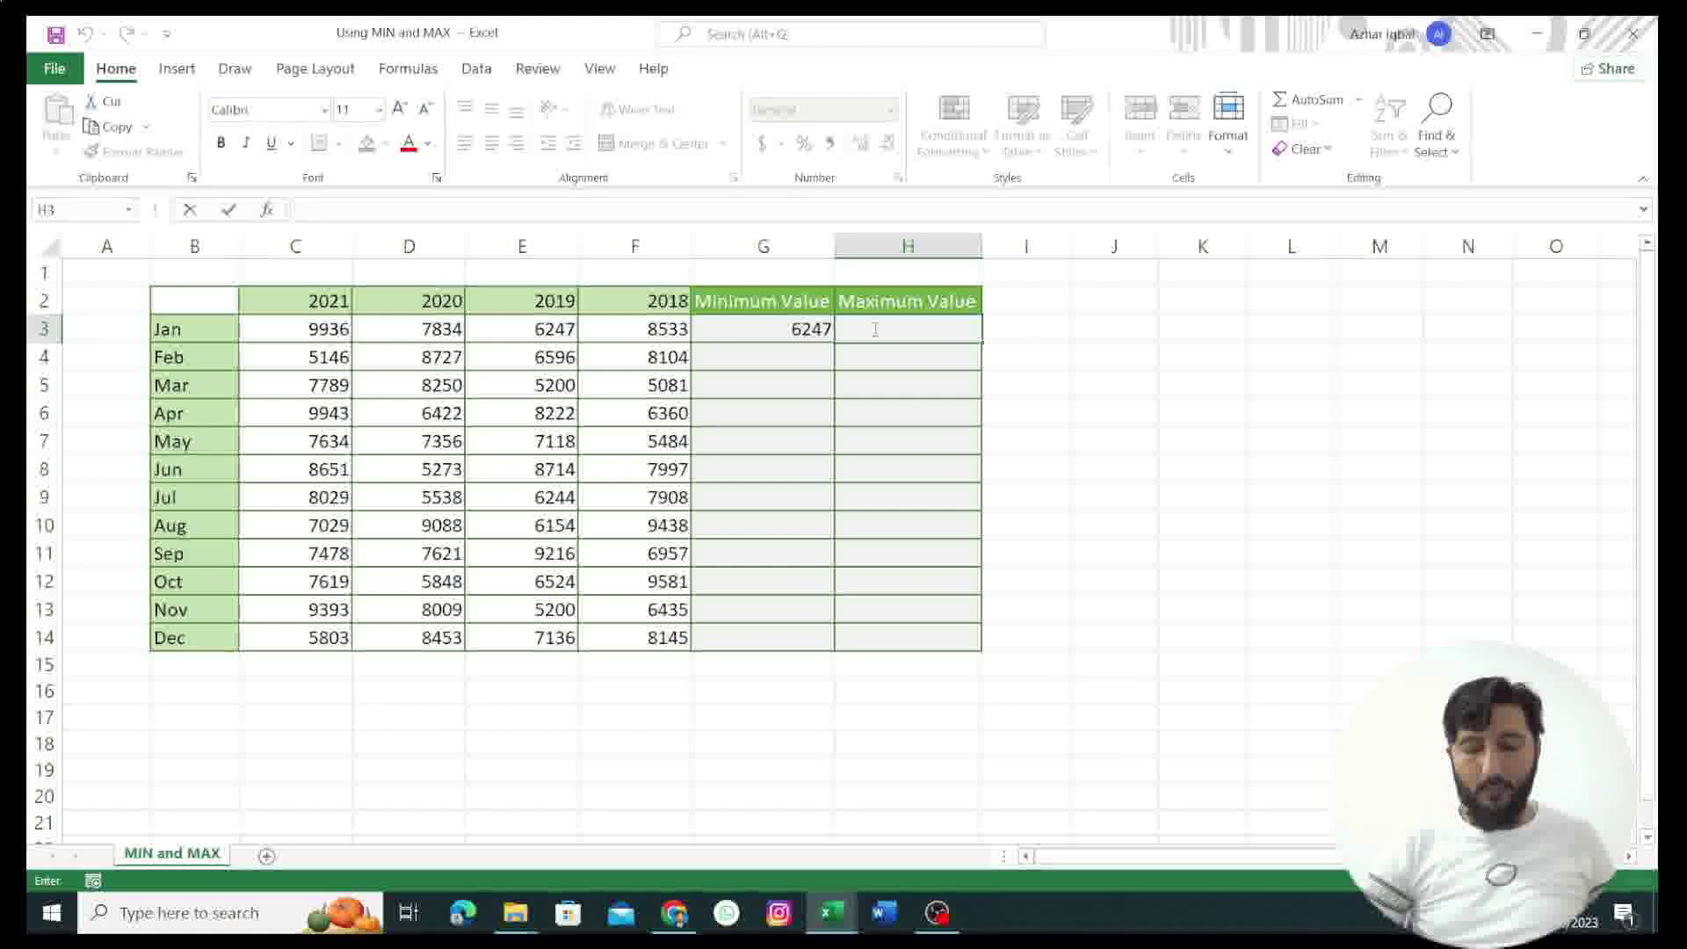
{"action": "type", "text": "=max"}
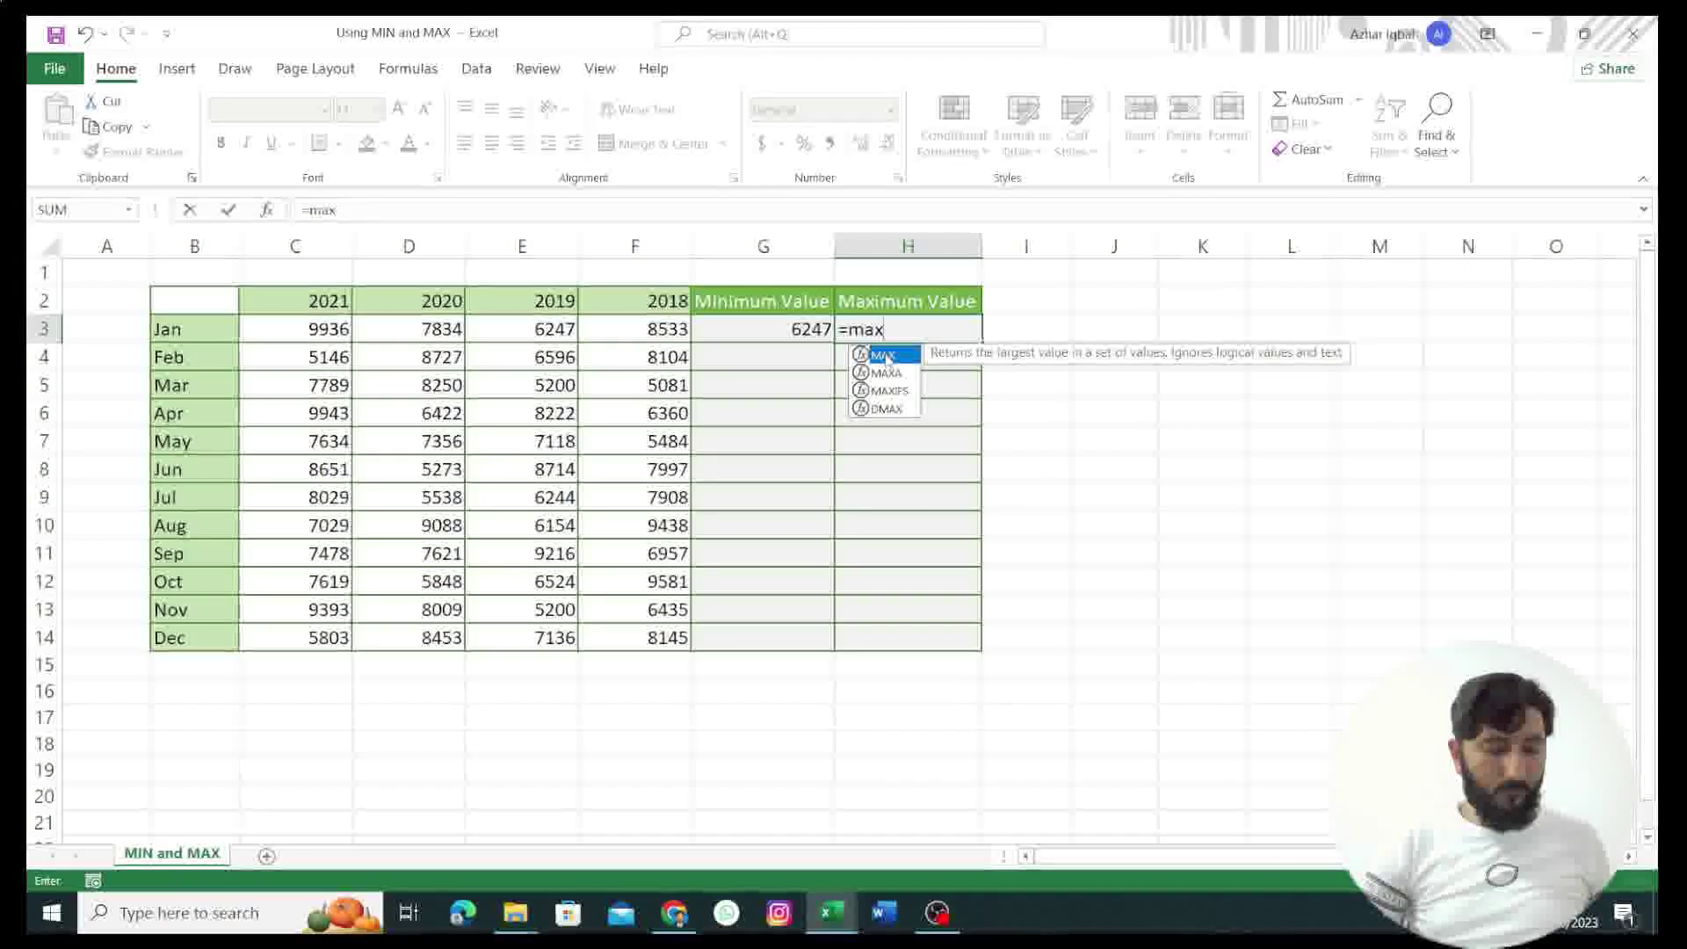
{"action": "double_click", "coordinate": [883, 354]}
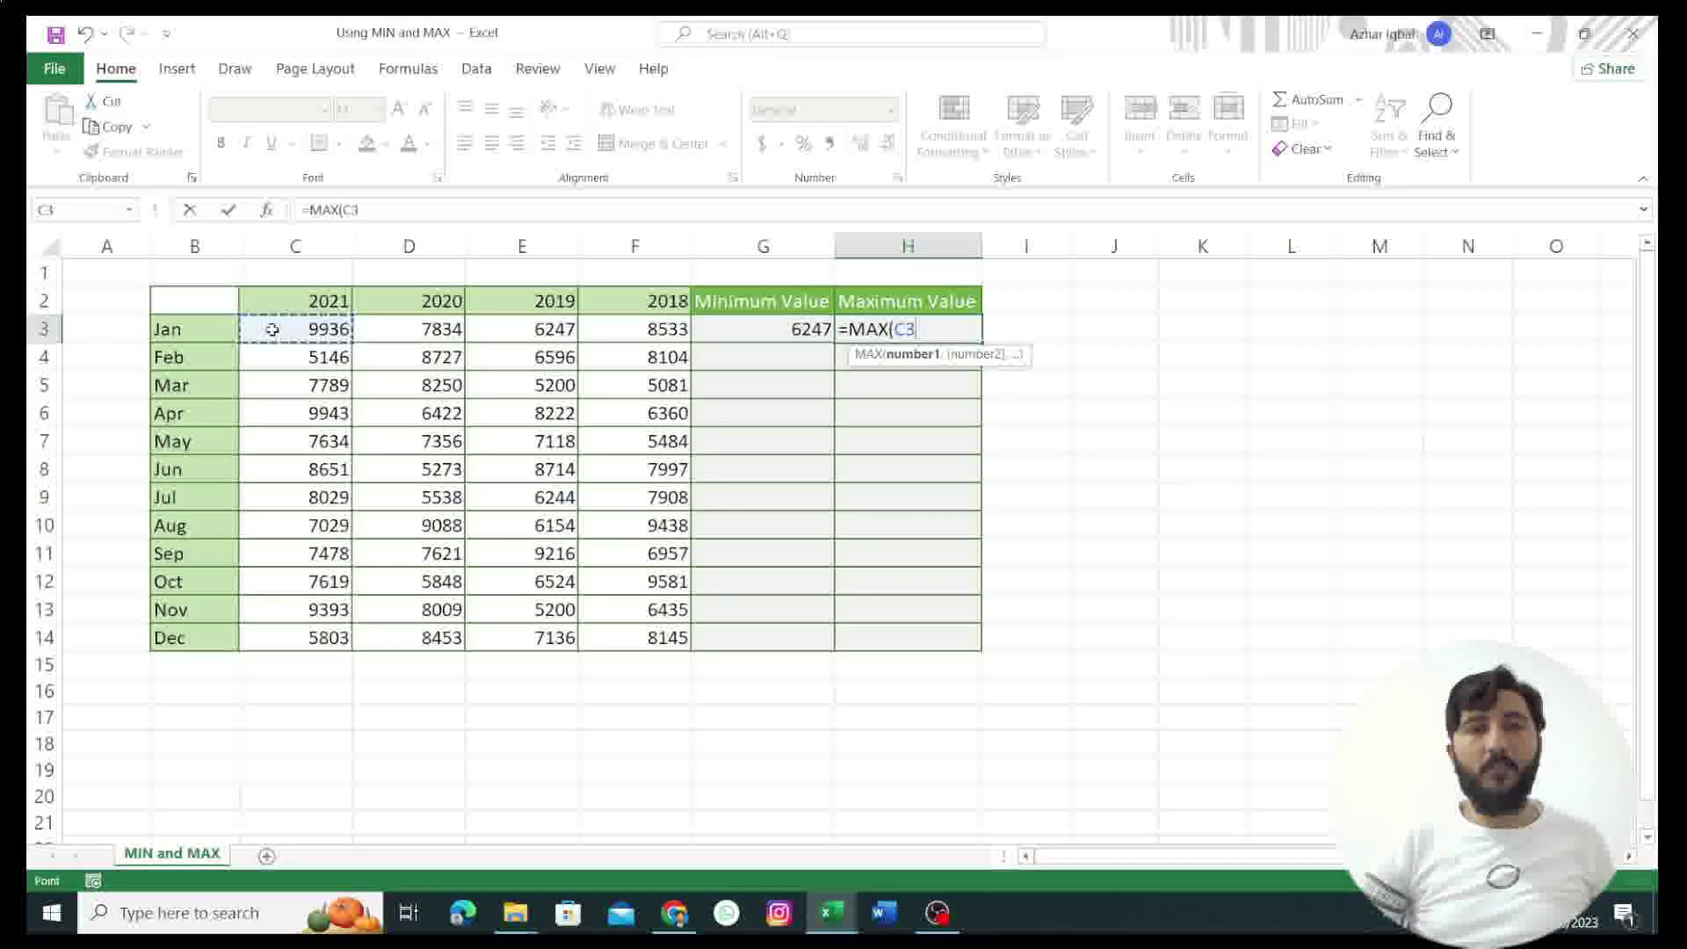
{"action": "left_click_drag", "start_coordinate": [273, 330], "coordinate": [393, 327]}
{"action": "left_click_drag", "start_coordinate": [607, 329], "coordinate": [615, 330]}
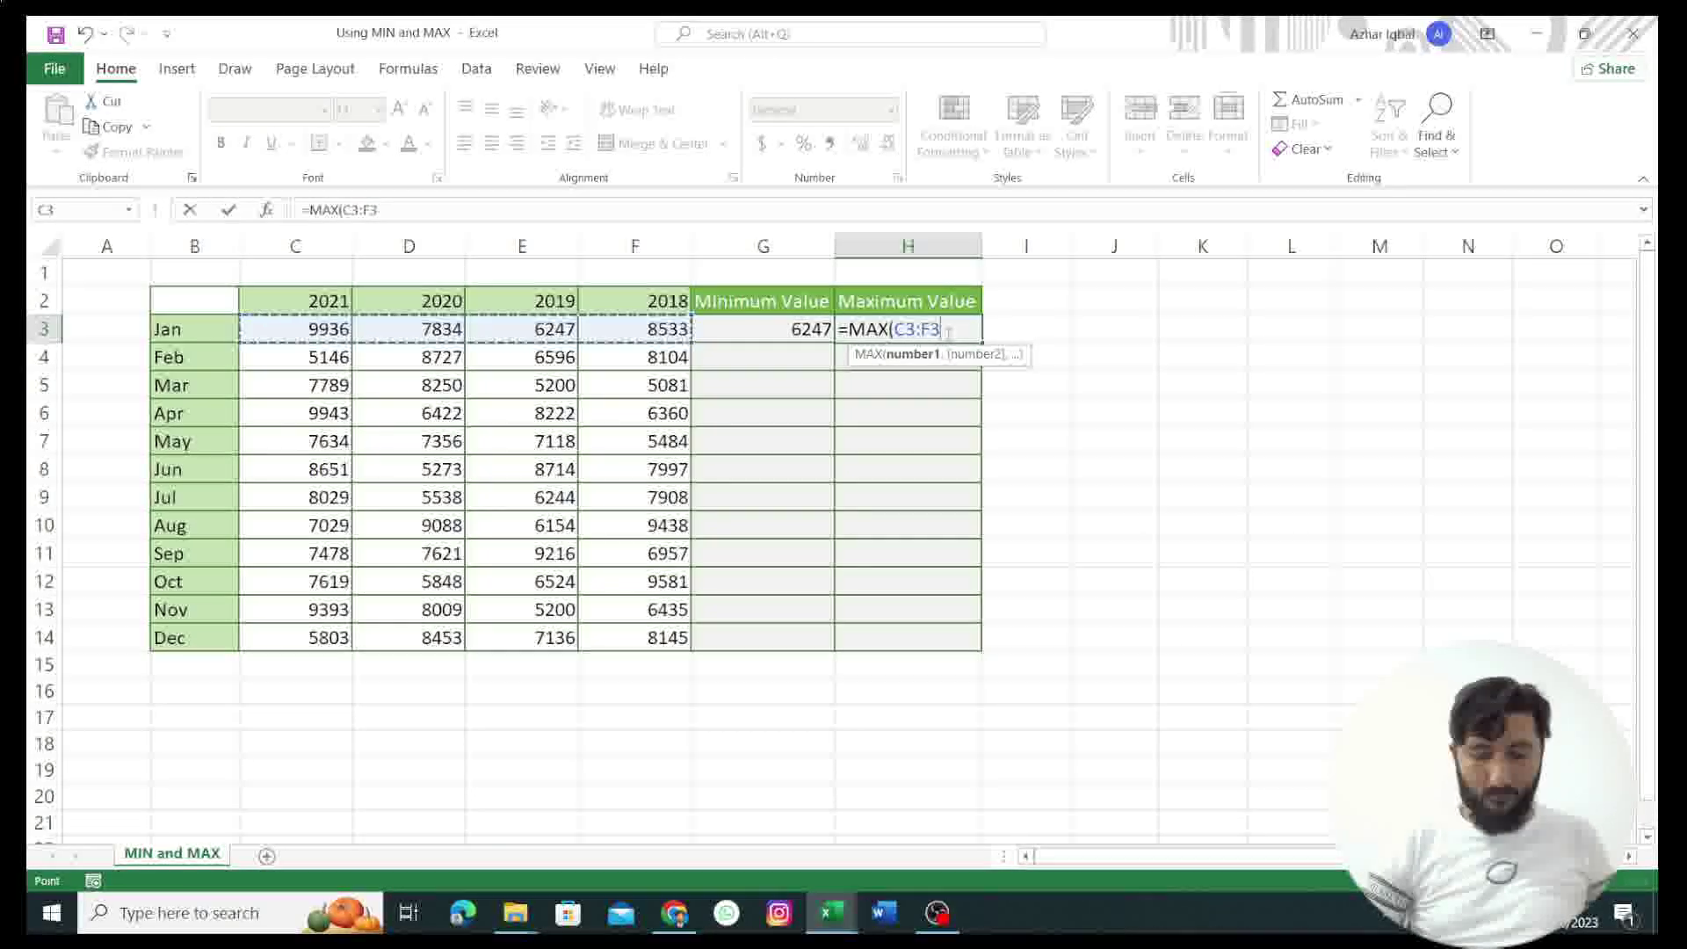
{"action": "key", "text": "Return"}
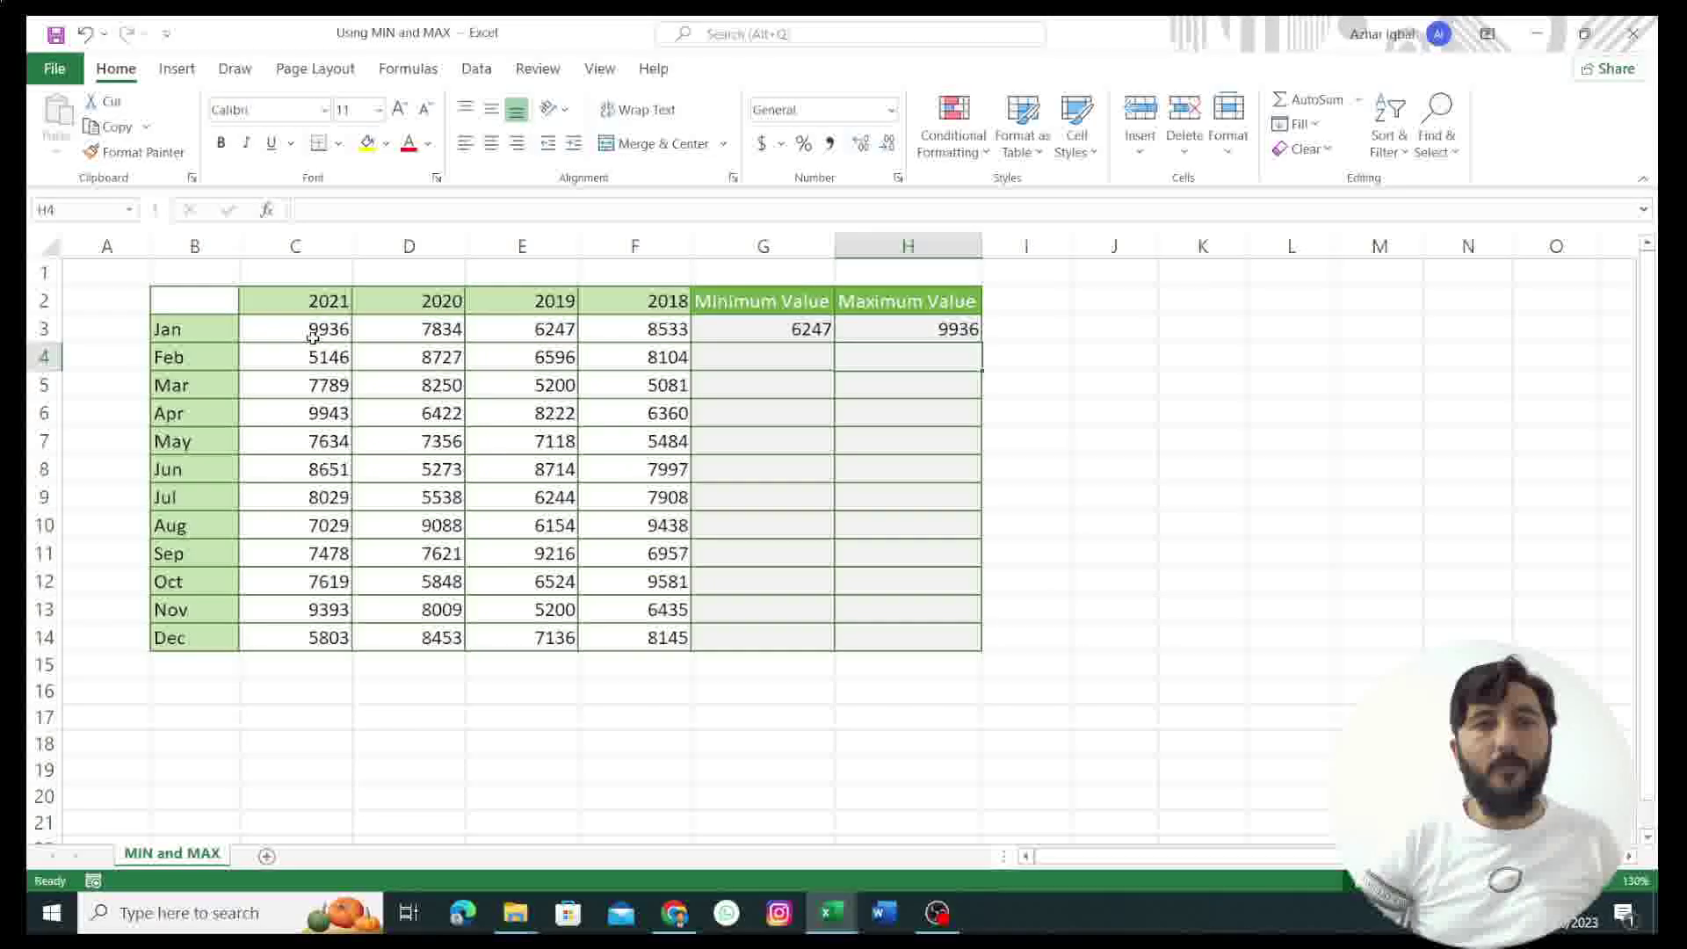
Step: Fill the G3:H3 MIN and MAX formulas down through row 14 using Ctrl+D
{"action": "left_click", "coordinate": [859, 333]}
{"action": "left_click", "coordinate": [792, 329]}
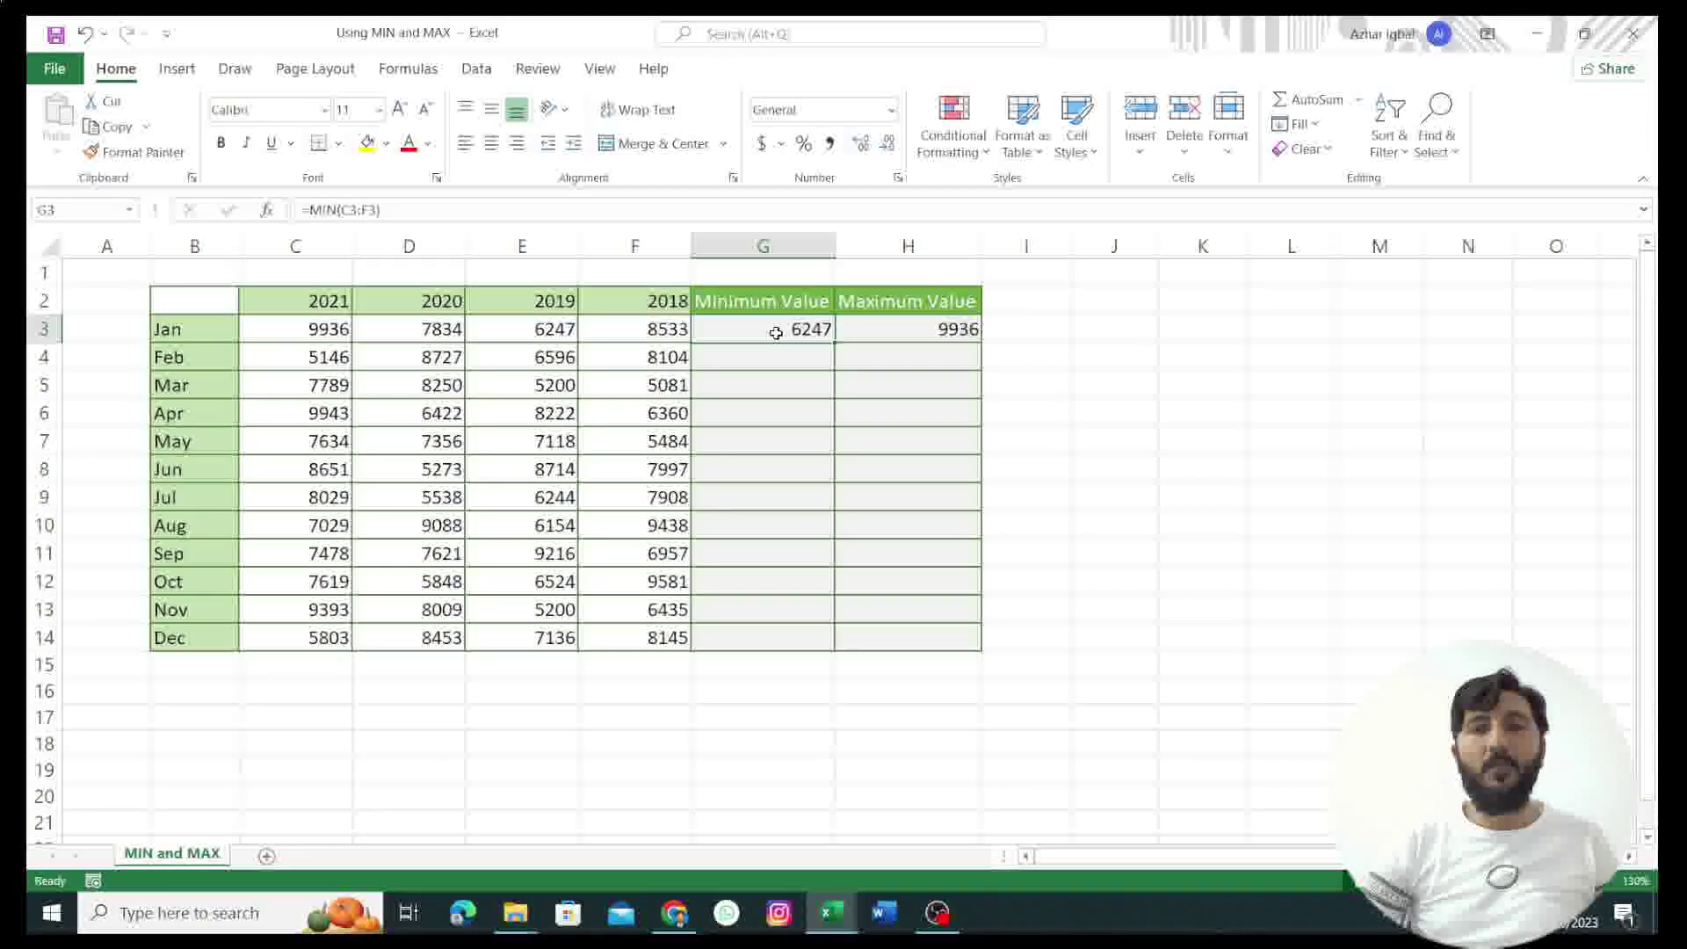
{"action": "double_click", "coordinate": [833, 343]}
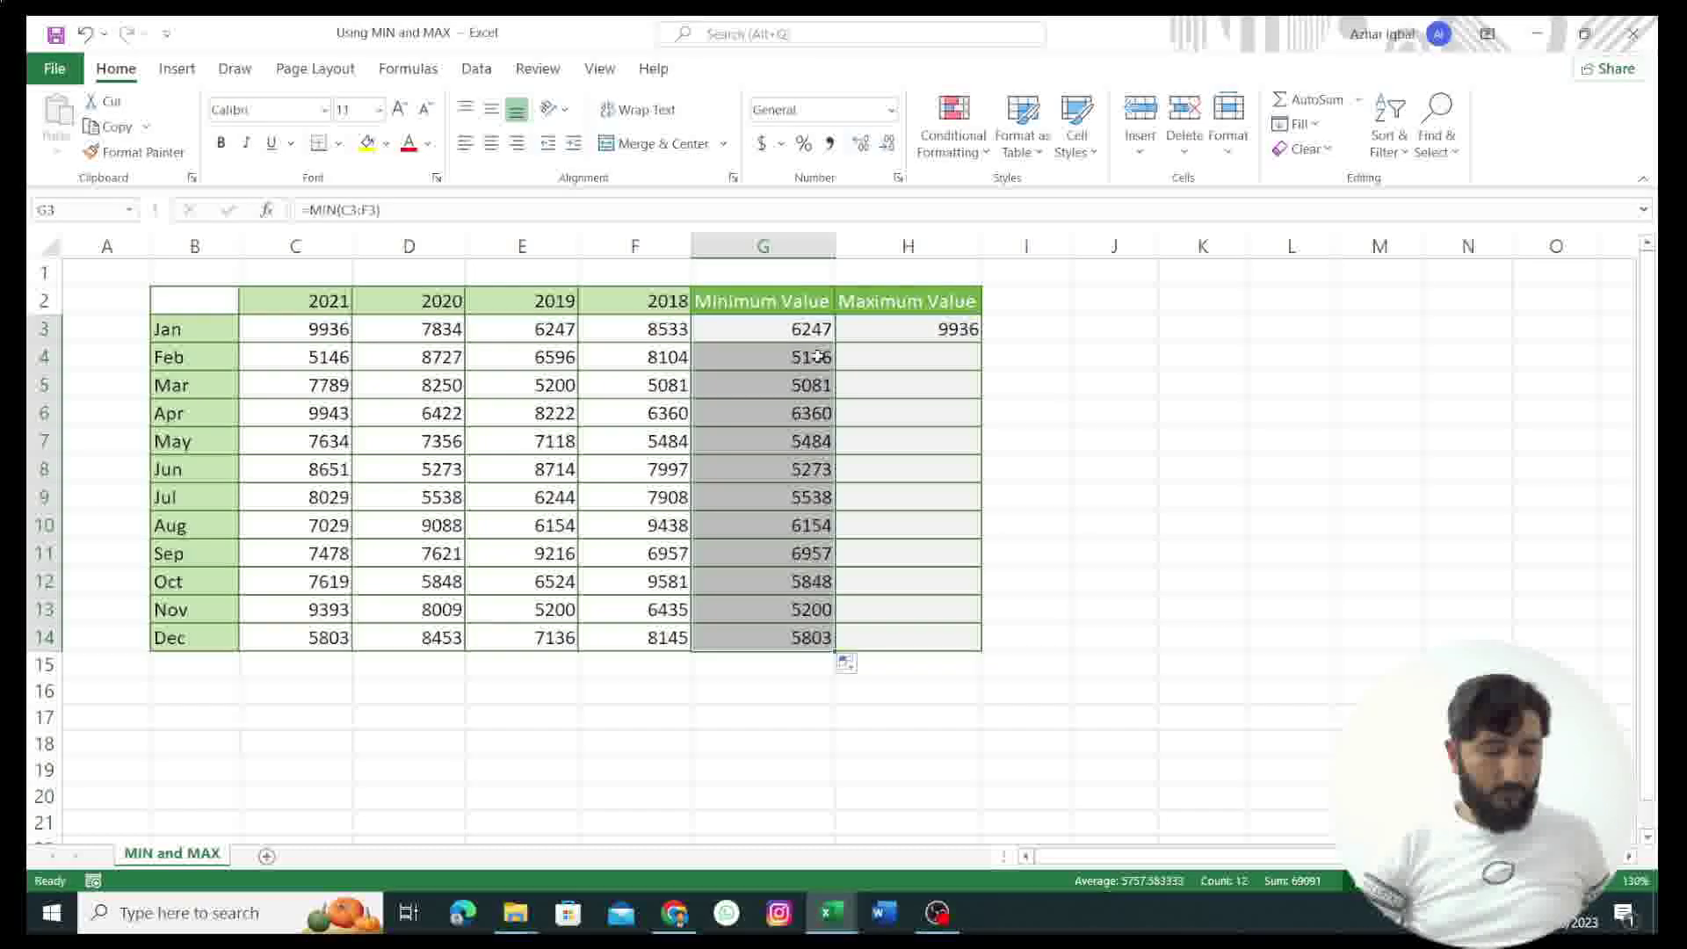
{"action": "key", "text": "ctrl+z"}
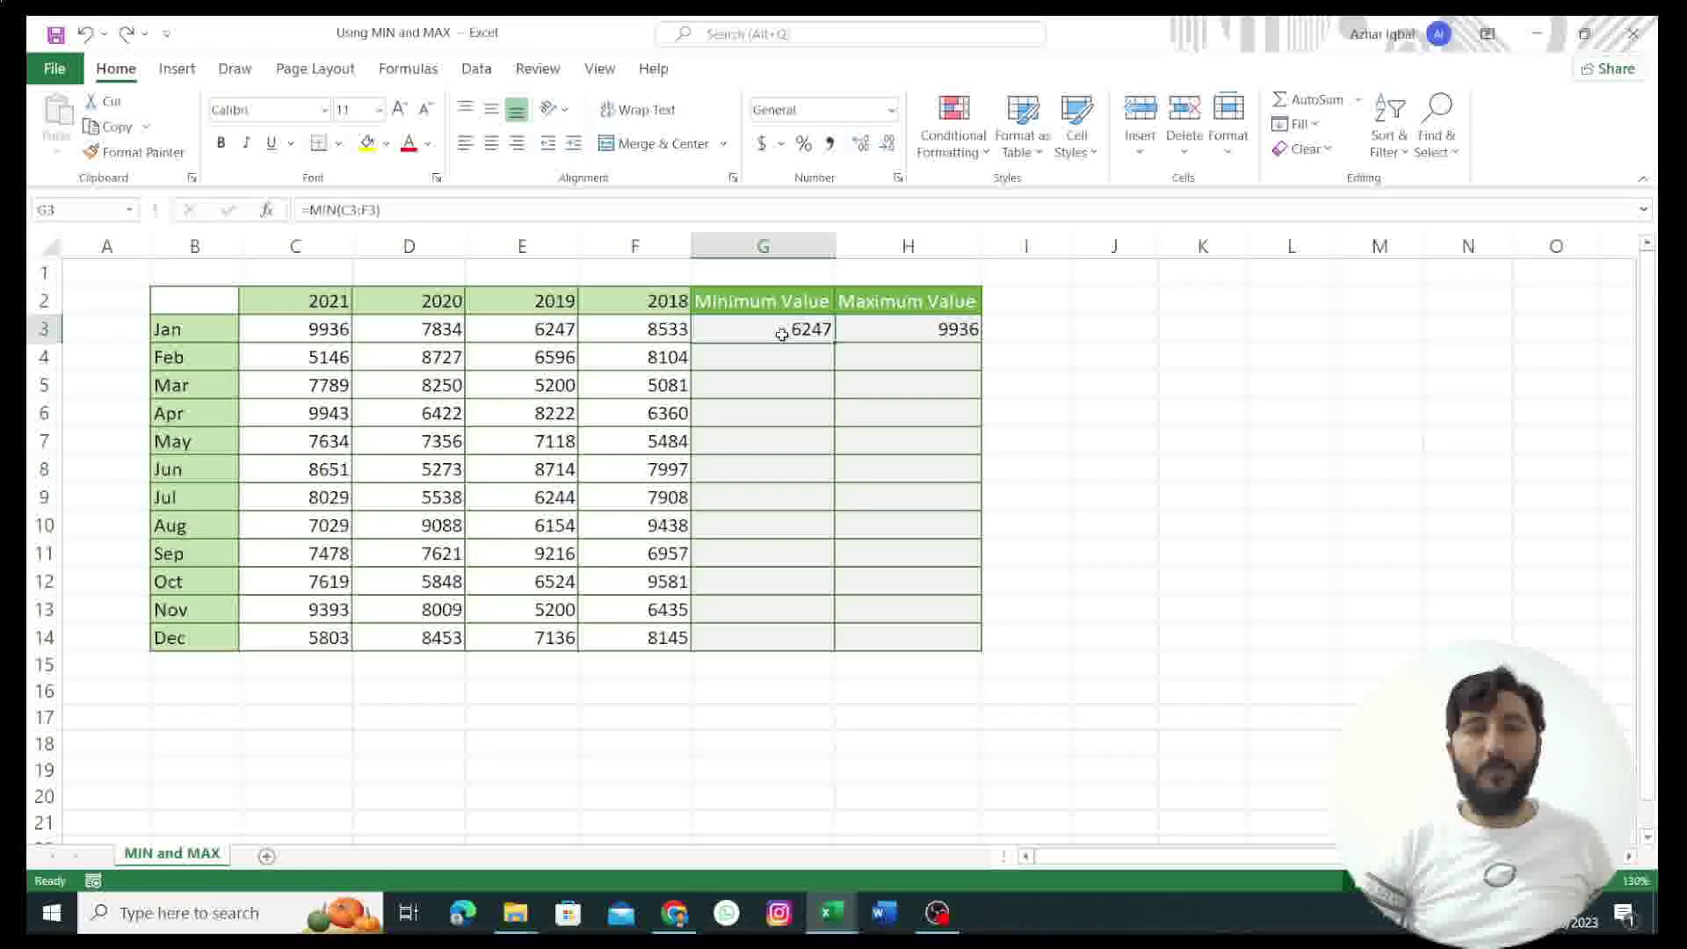
{"action": "left_click_drag", "start_coordinate": [781, 330], "coordinate": [904, 633]}
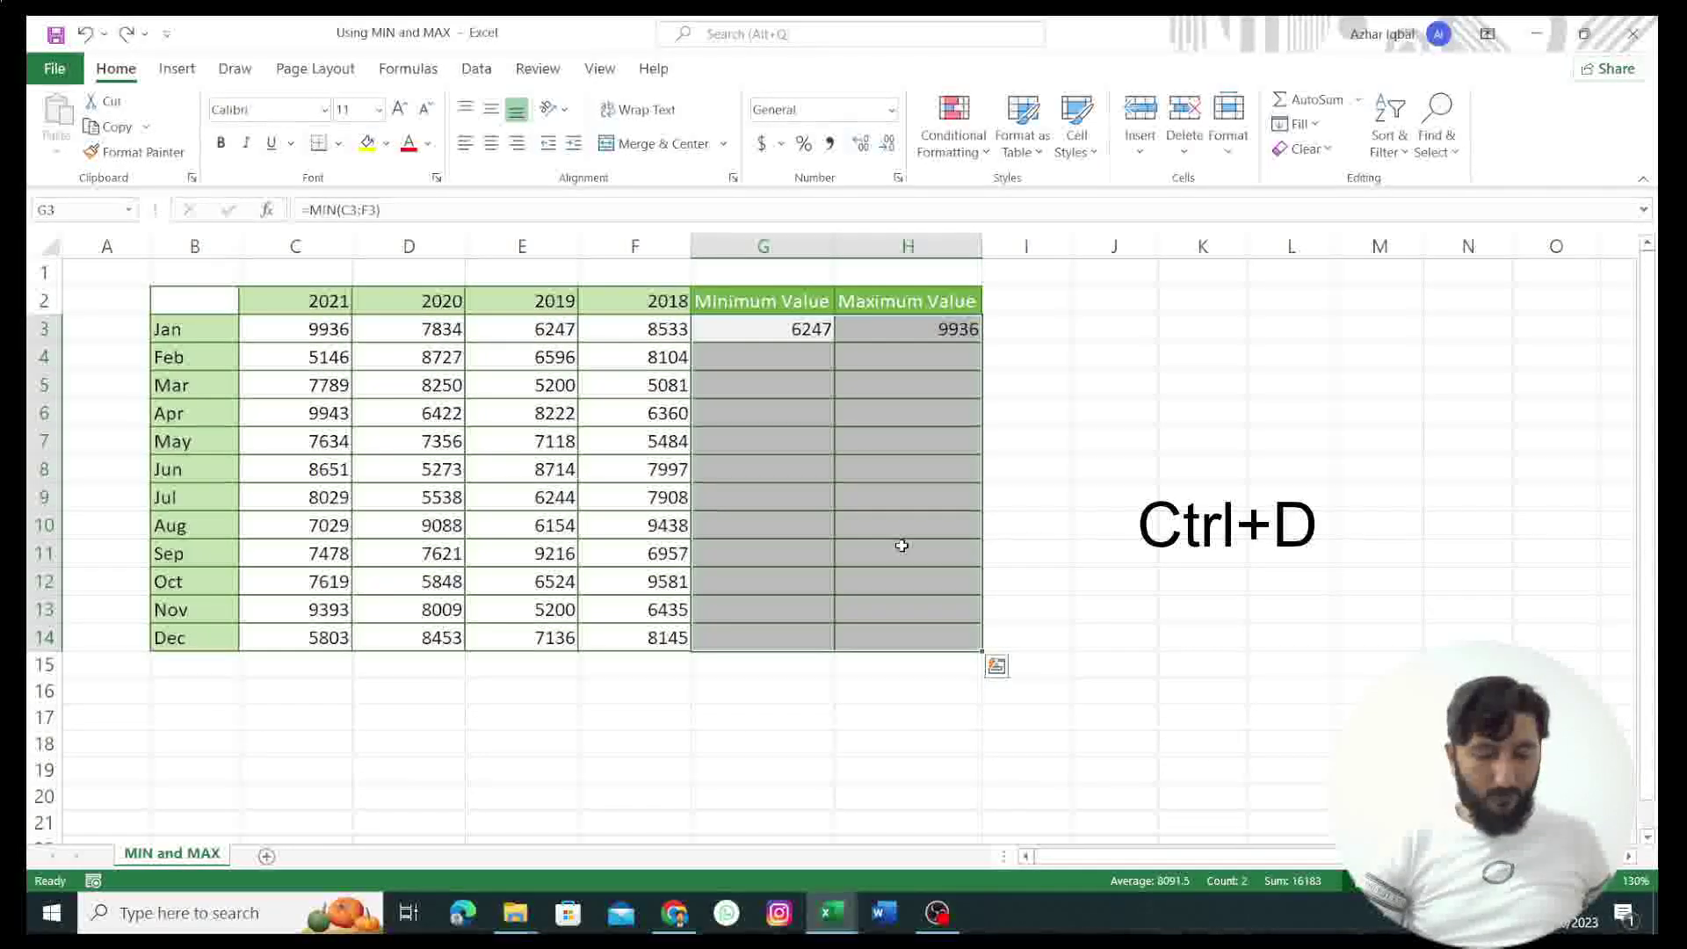
{"action": "key", "text": "ctrl+d"}
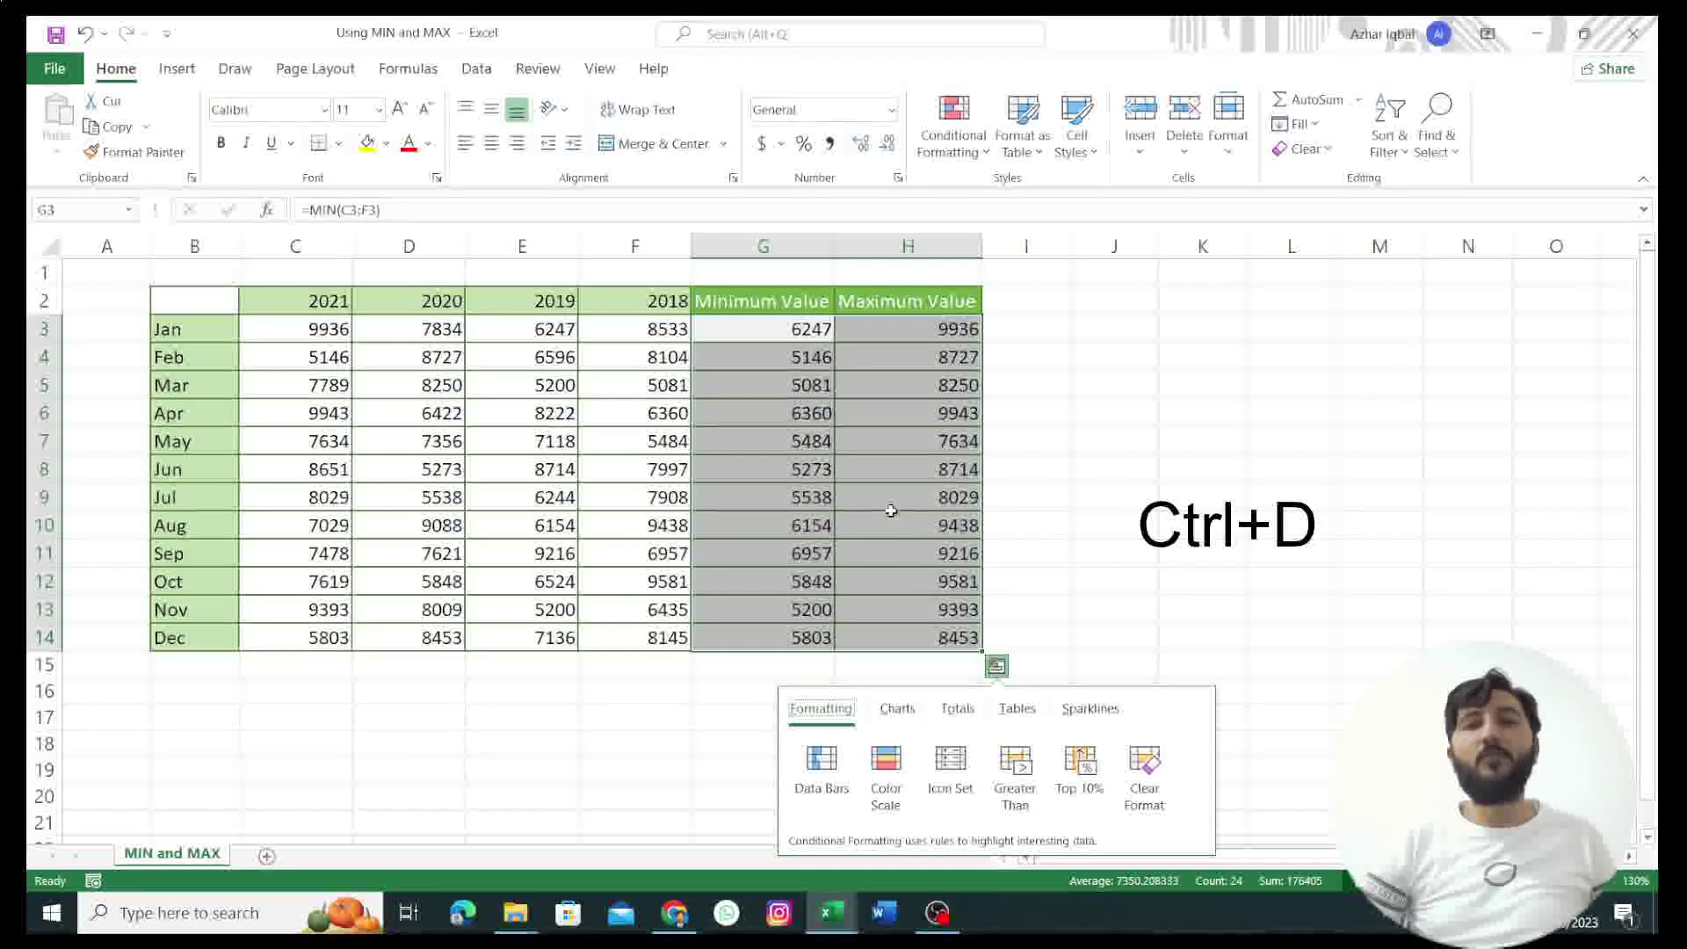
{"action": "left_click", "coordinate": [922, 359]}
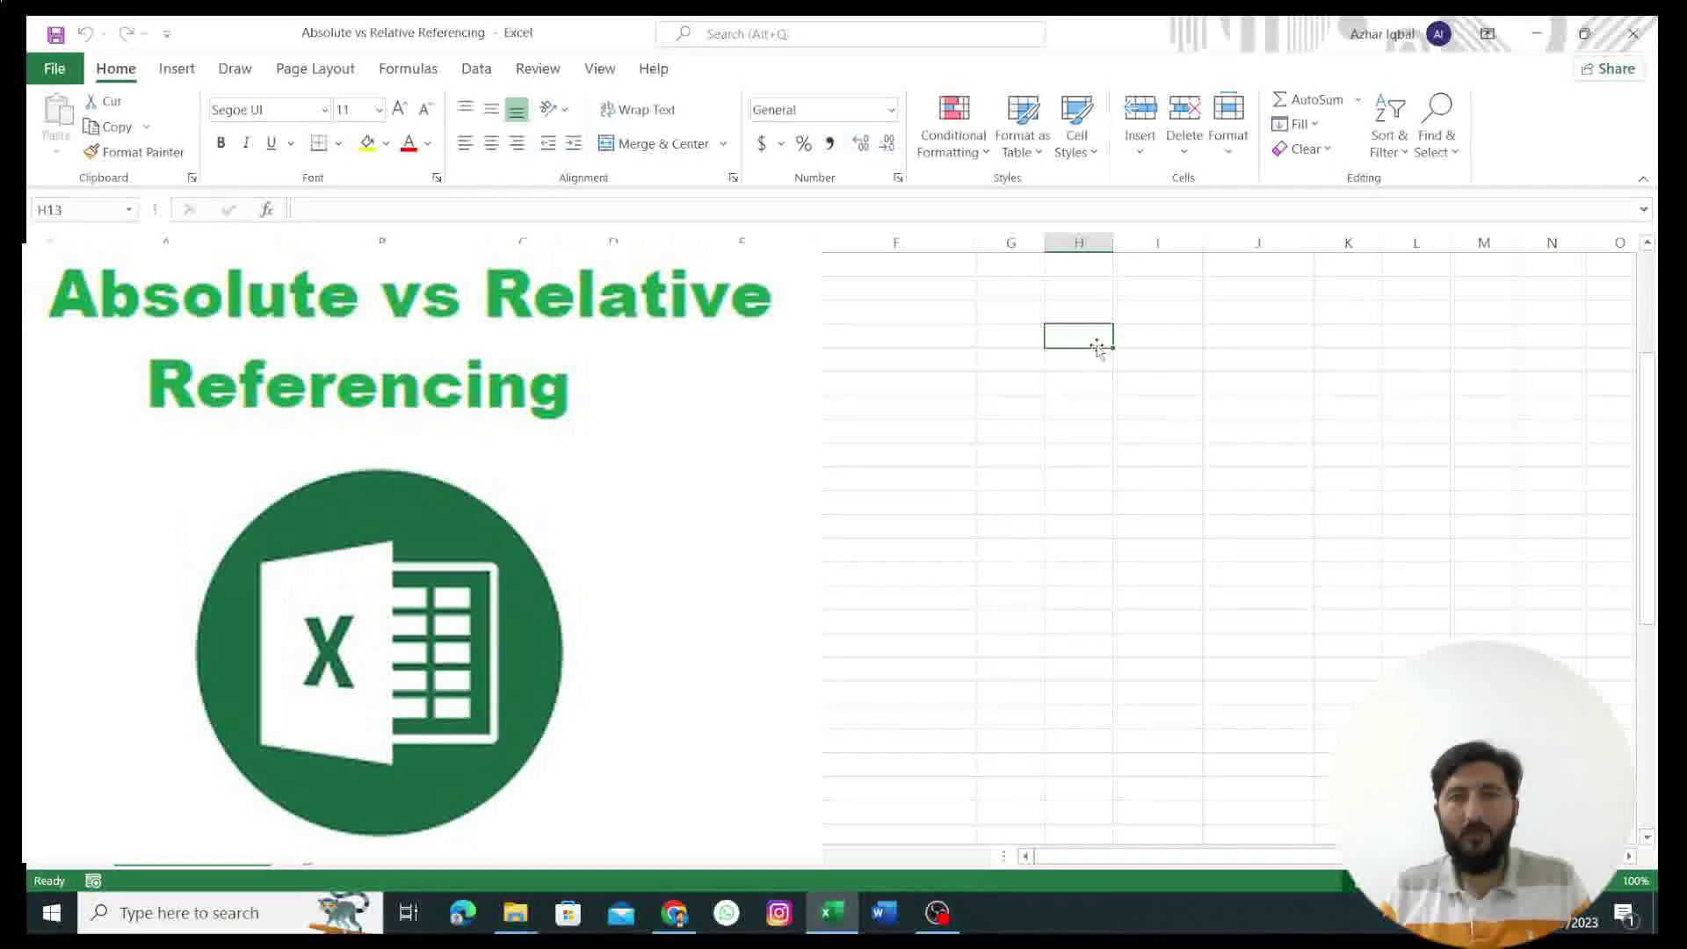
Step: Enter 10, 20, 30 and 45 down H13:H16
{"action": "type", "text": "10"}
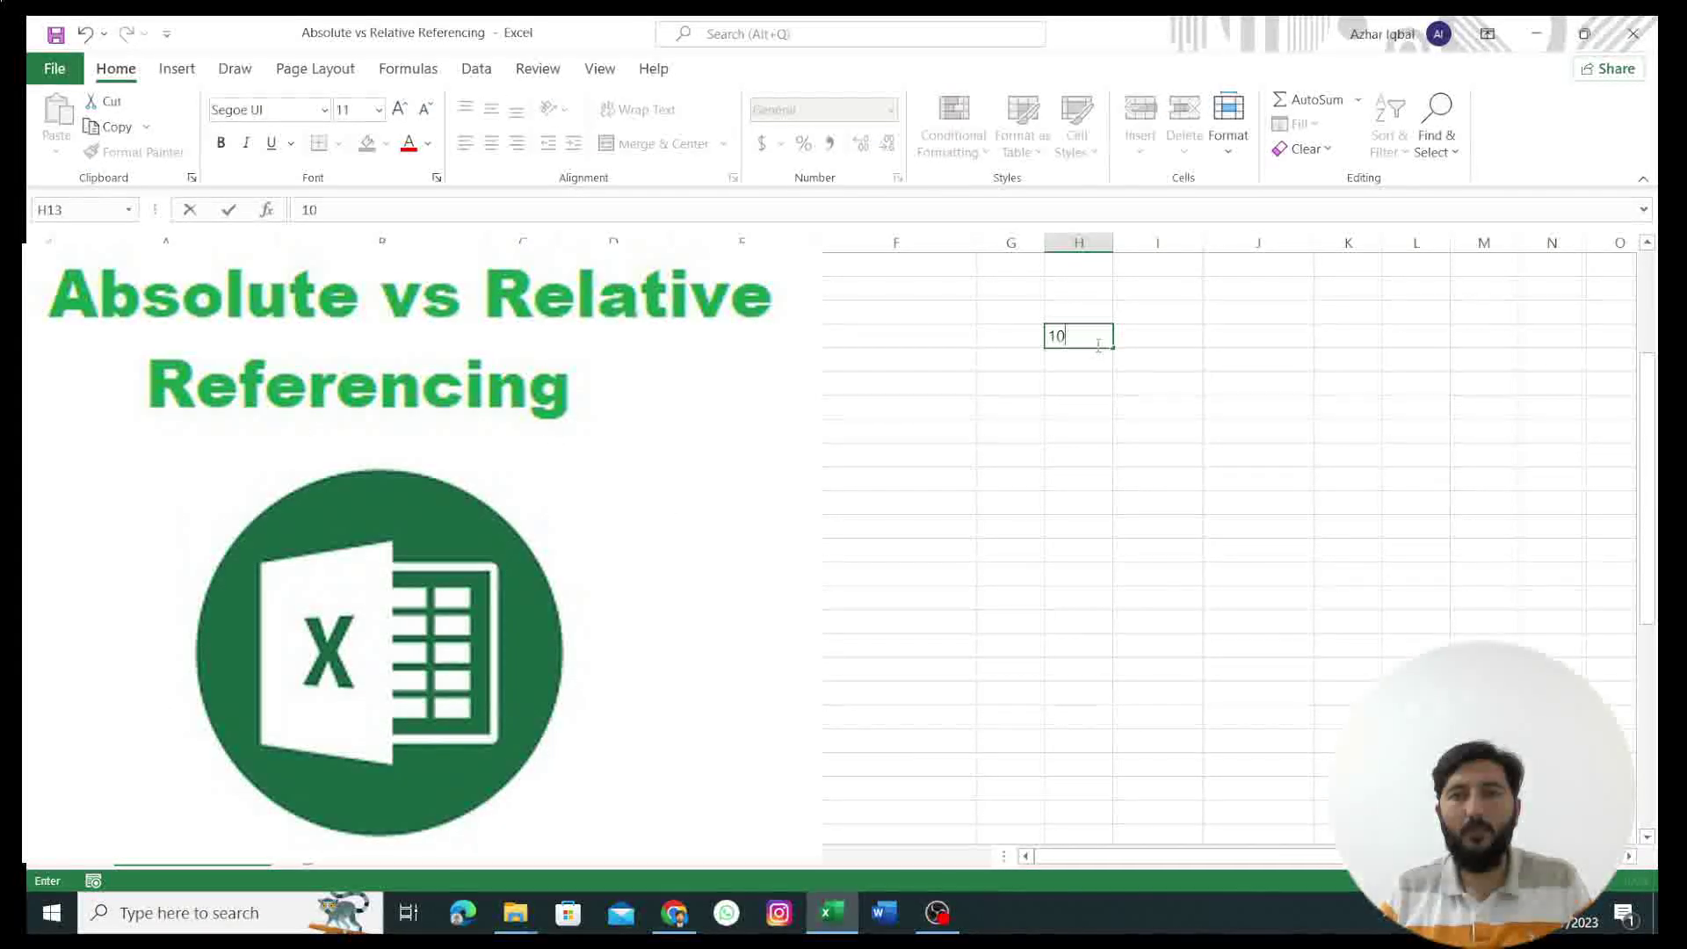
{"action": "key", "text": "Return"}
{"action": "type", "text": "20"}
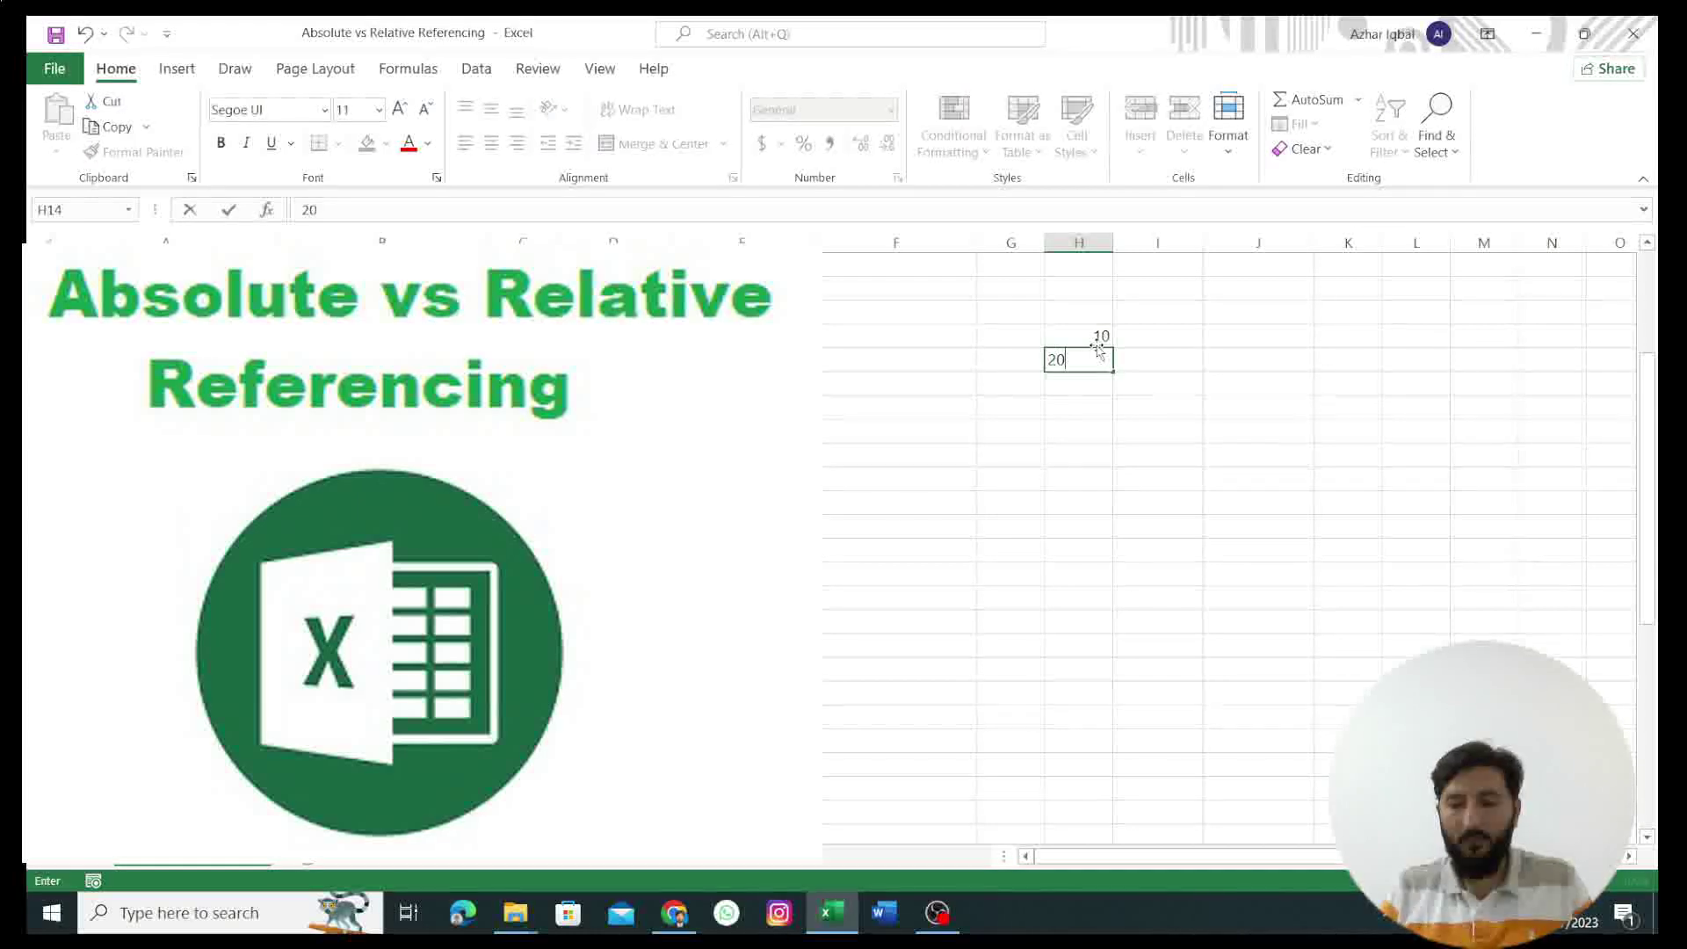
{"action": "key", "text": "Return"}
{"action": "type", "text": "30"}
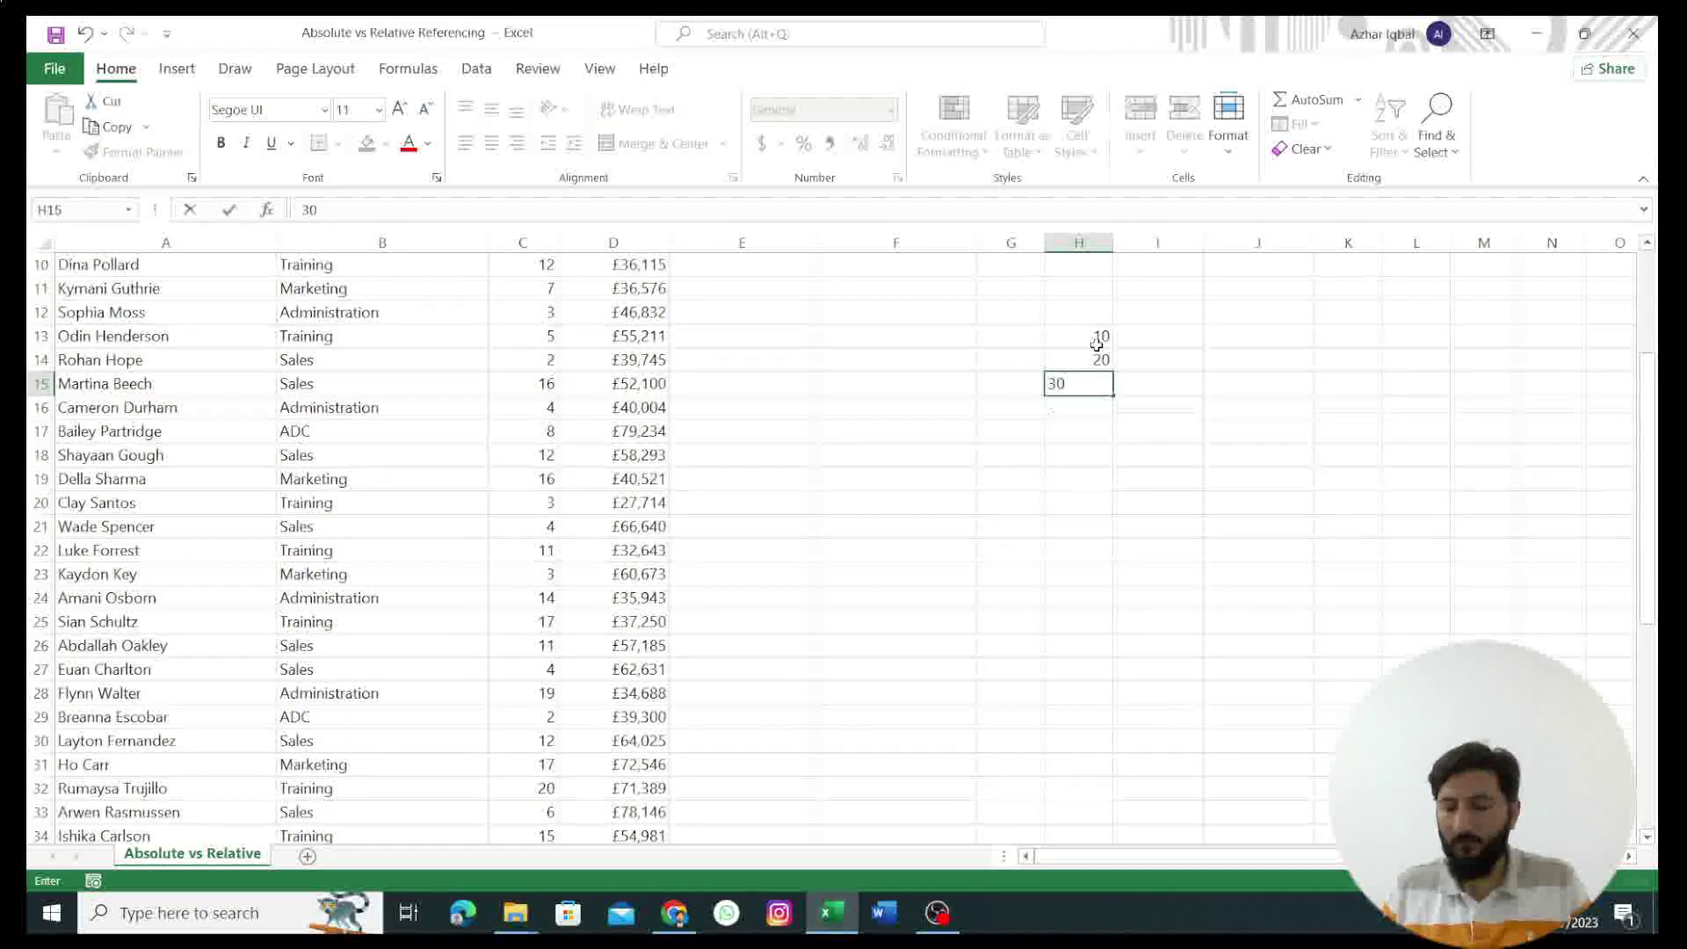
{"action": "key", "text": "Return"}
{"action": "type", "text": "45"}
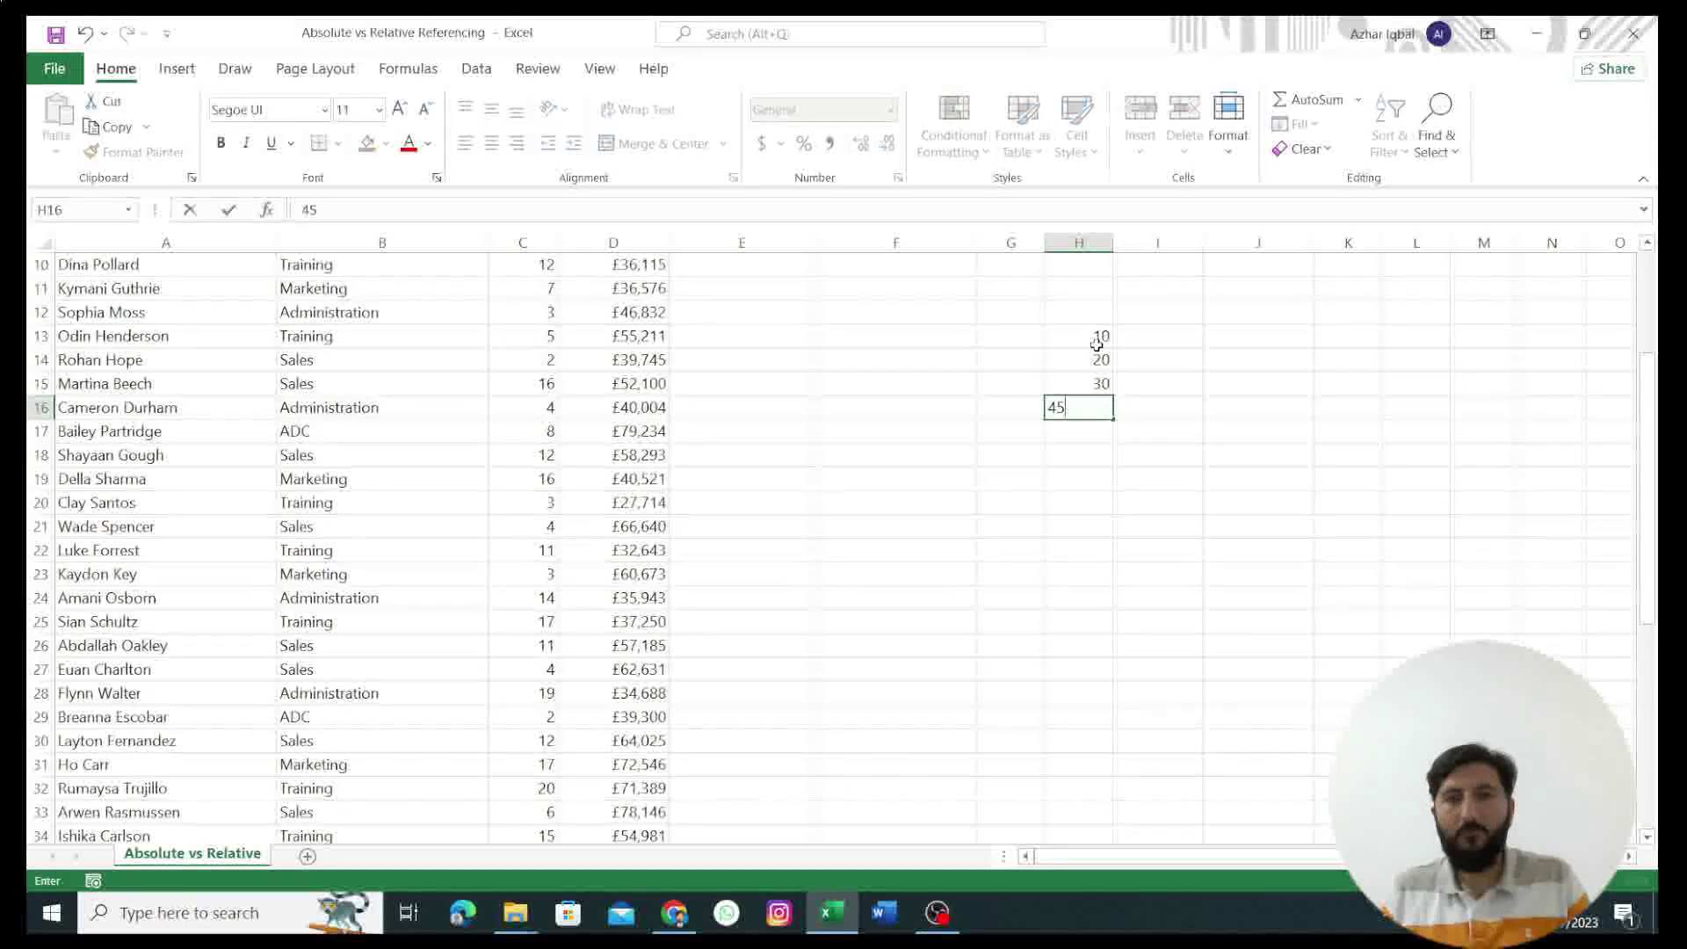
{"action": "key", "text": "Tab"}
Step: Enter 24, 56, 76 and 85 down I13:I16
{"action": "key", "text": "Up"}
{"action": "key", "text": "Up"}
{"action": "key", "text": "Up"}
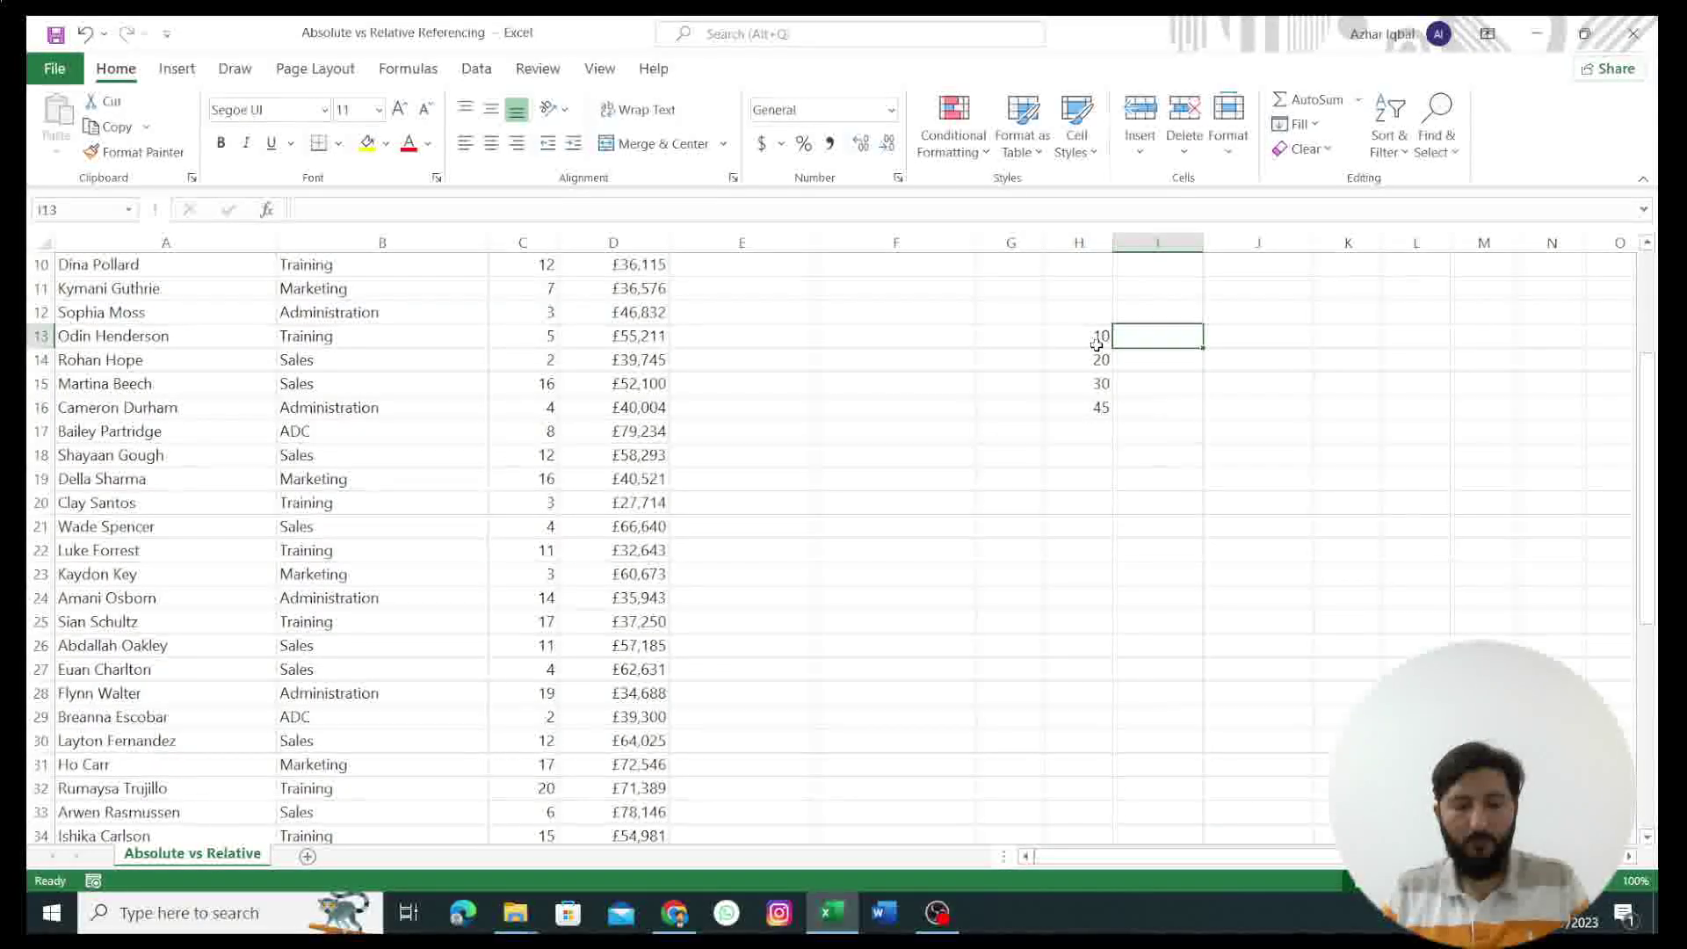
{"action": "type", "text": "24"}
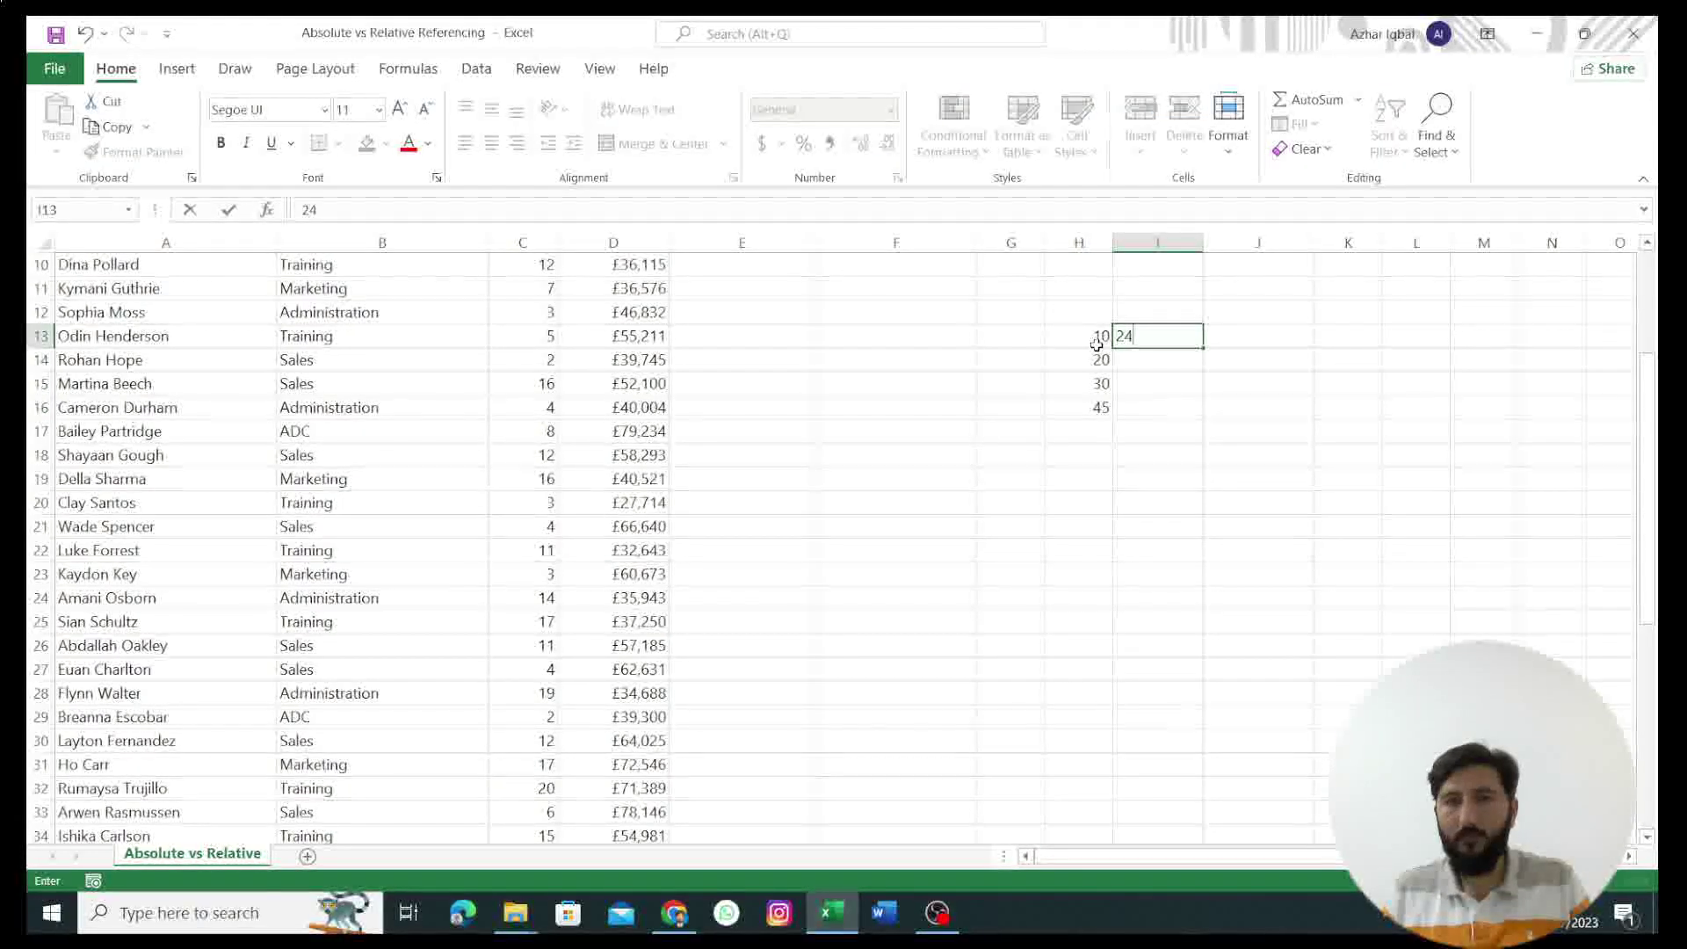
{"action": "key", "text": "Tab"}
{"action": "key", "text": "Left"}
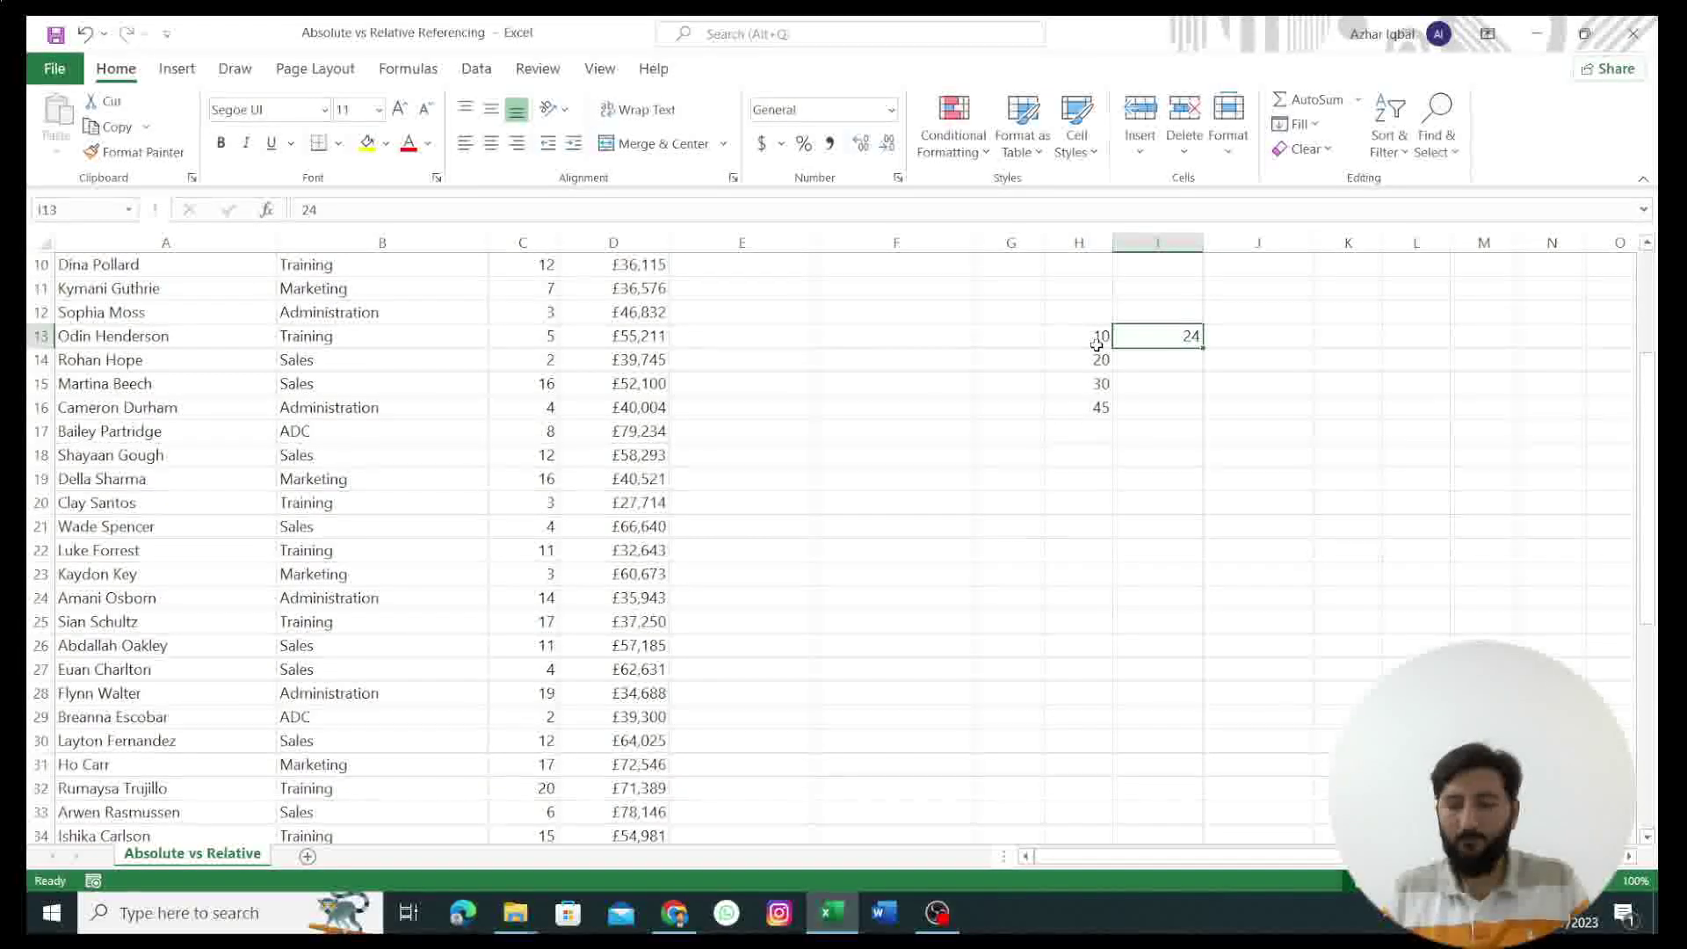
{"action": "key", "text": "Down"}
{"action": "type", "text": "56"}
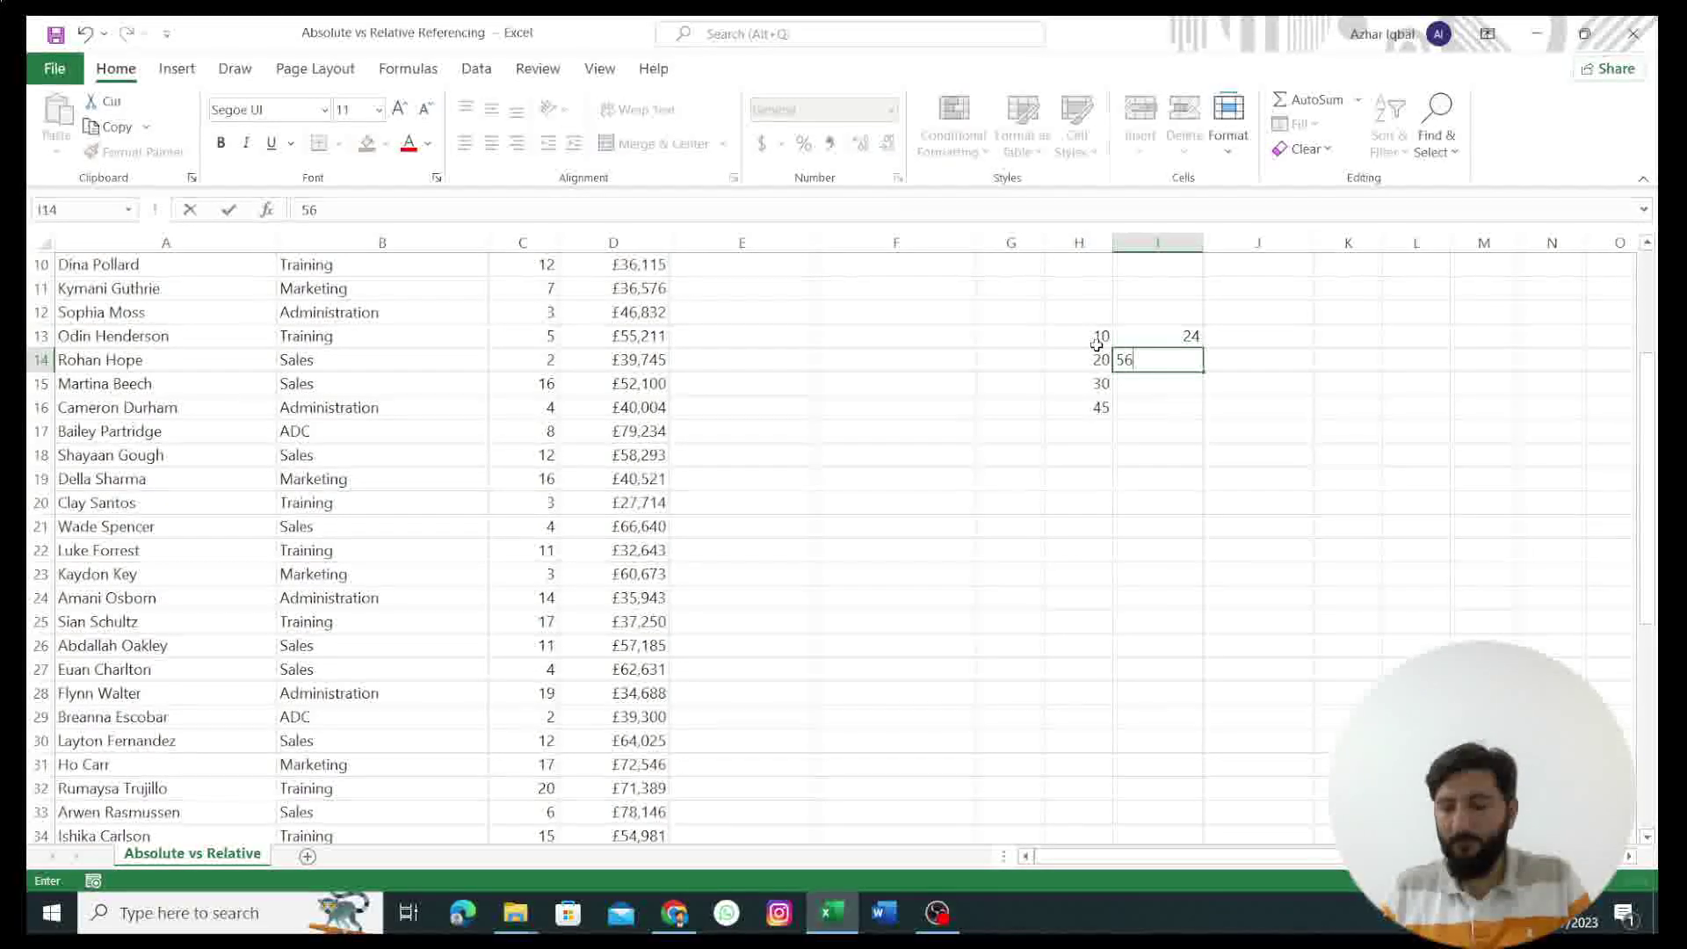
{"action": "key", "text": "Return"}
{"action": "type", "text": "76"}
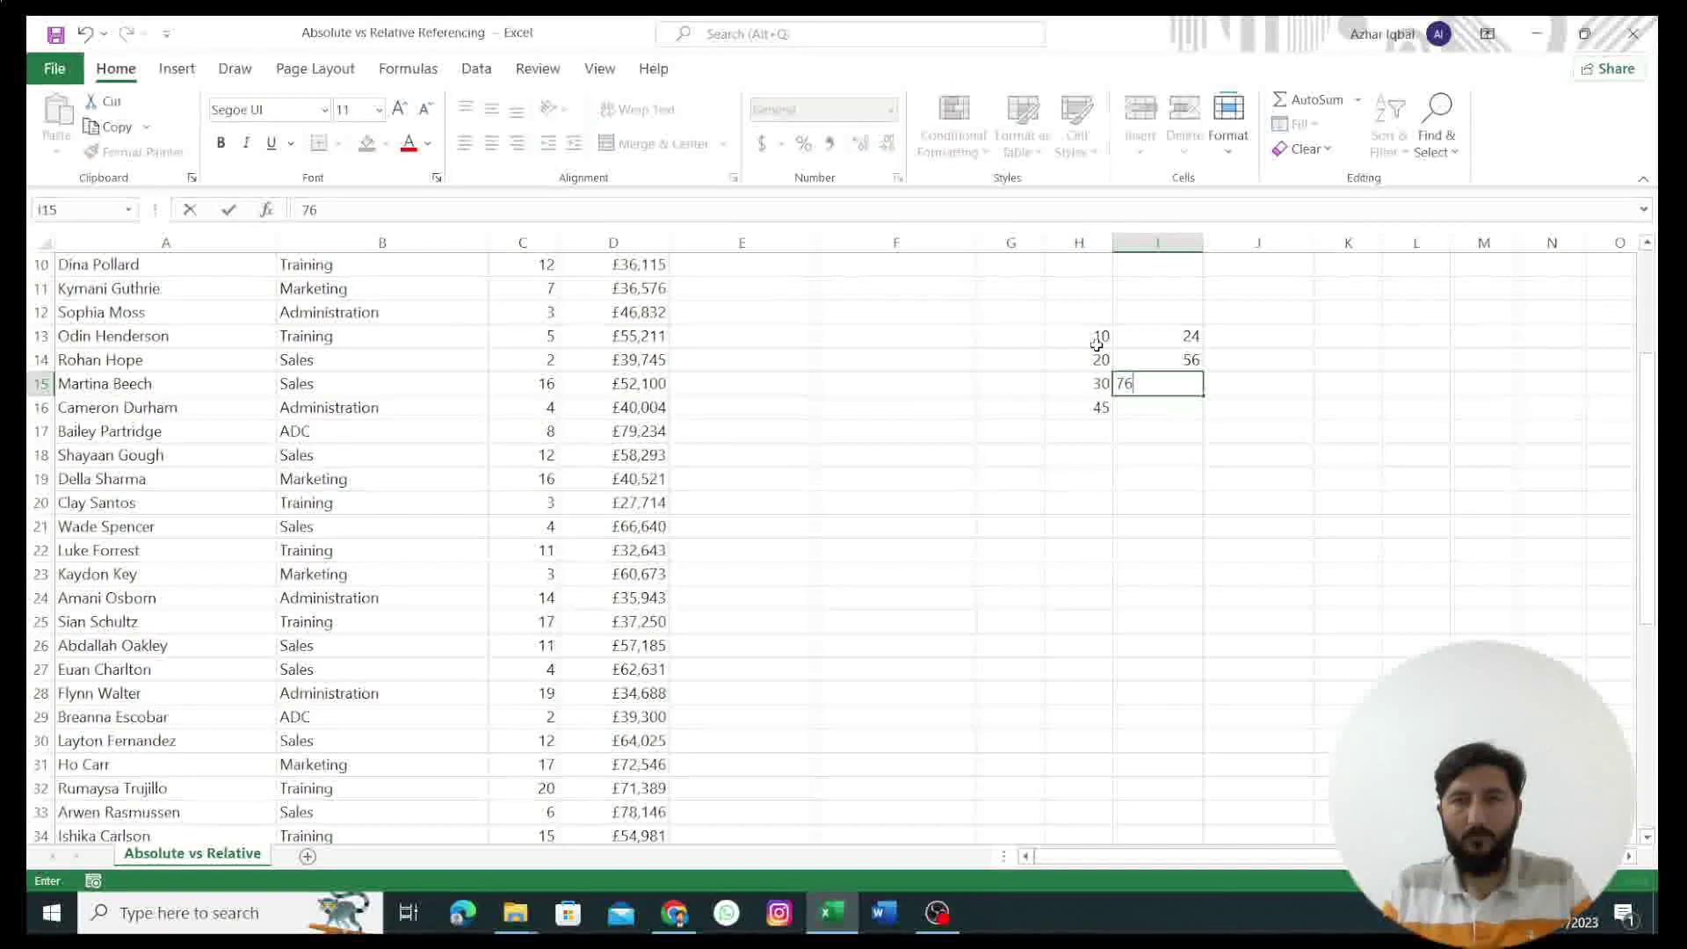
{"action": "key", "text": "Return"}
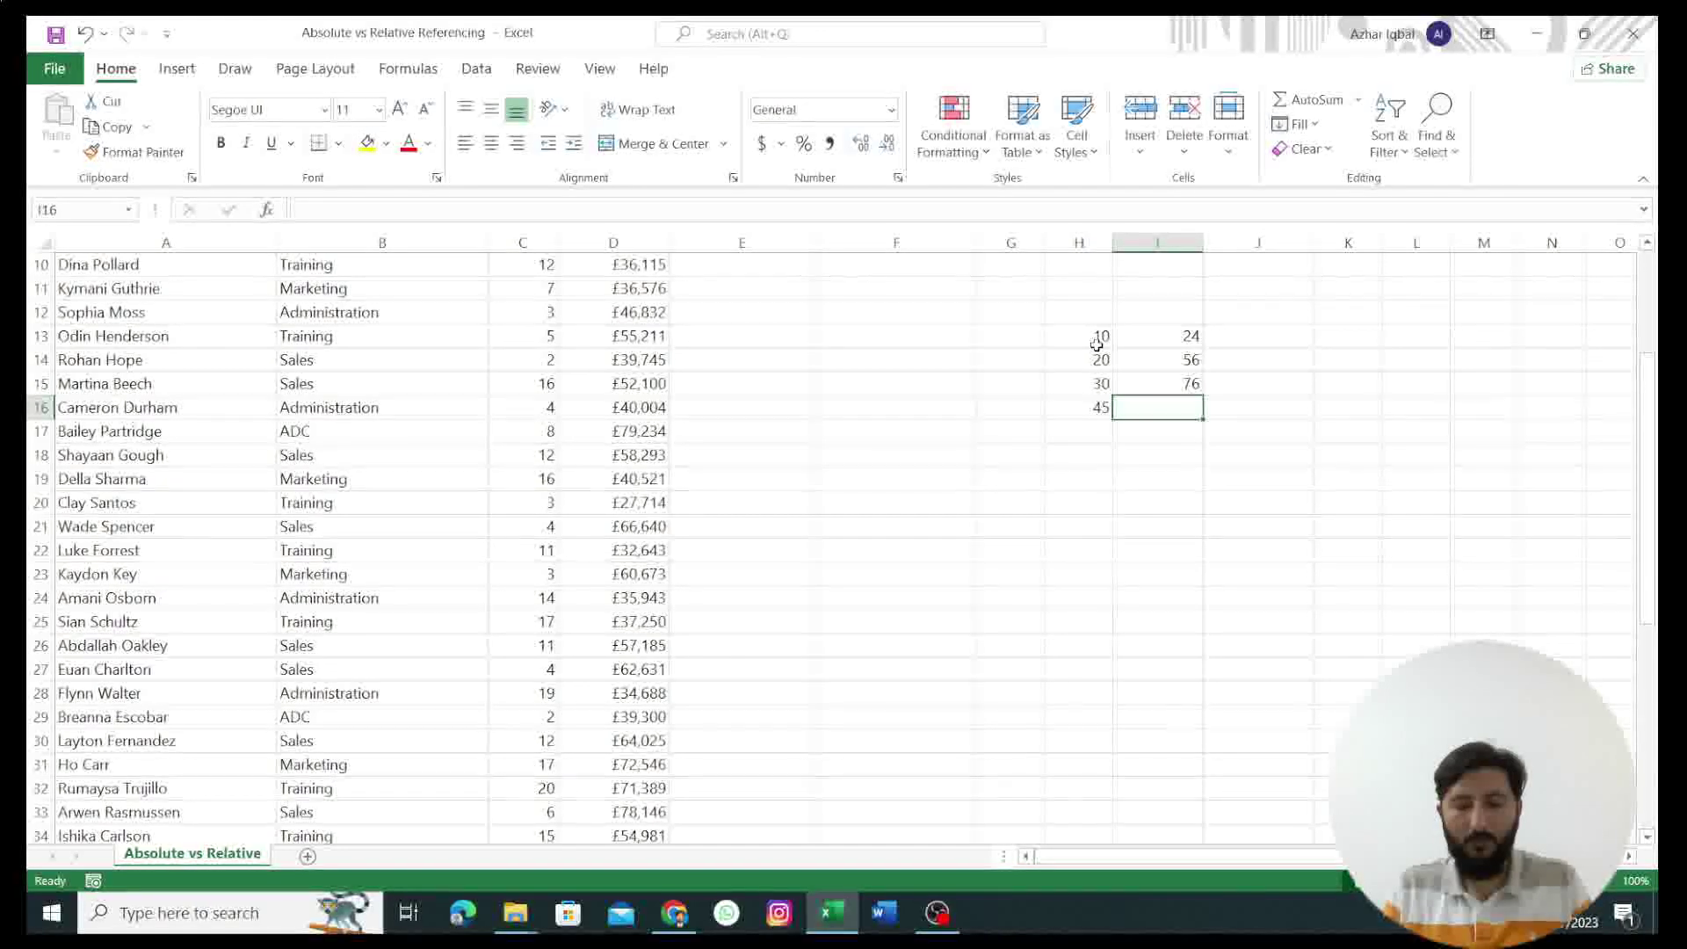
{"action": "type", "text": "85"}
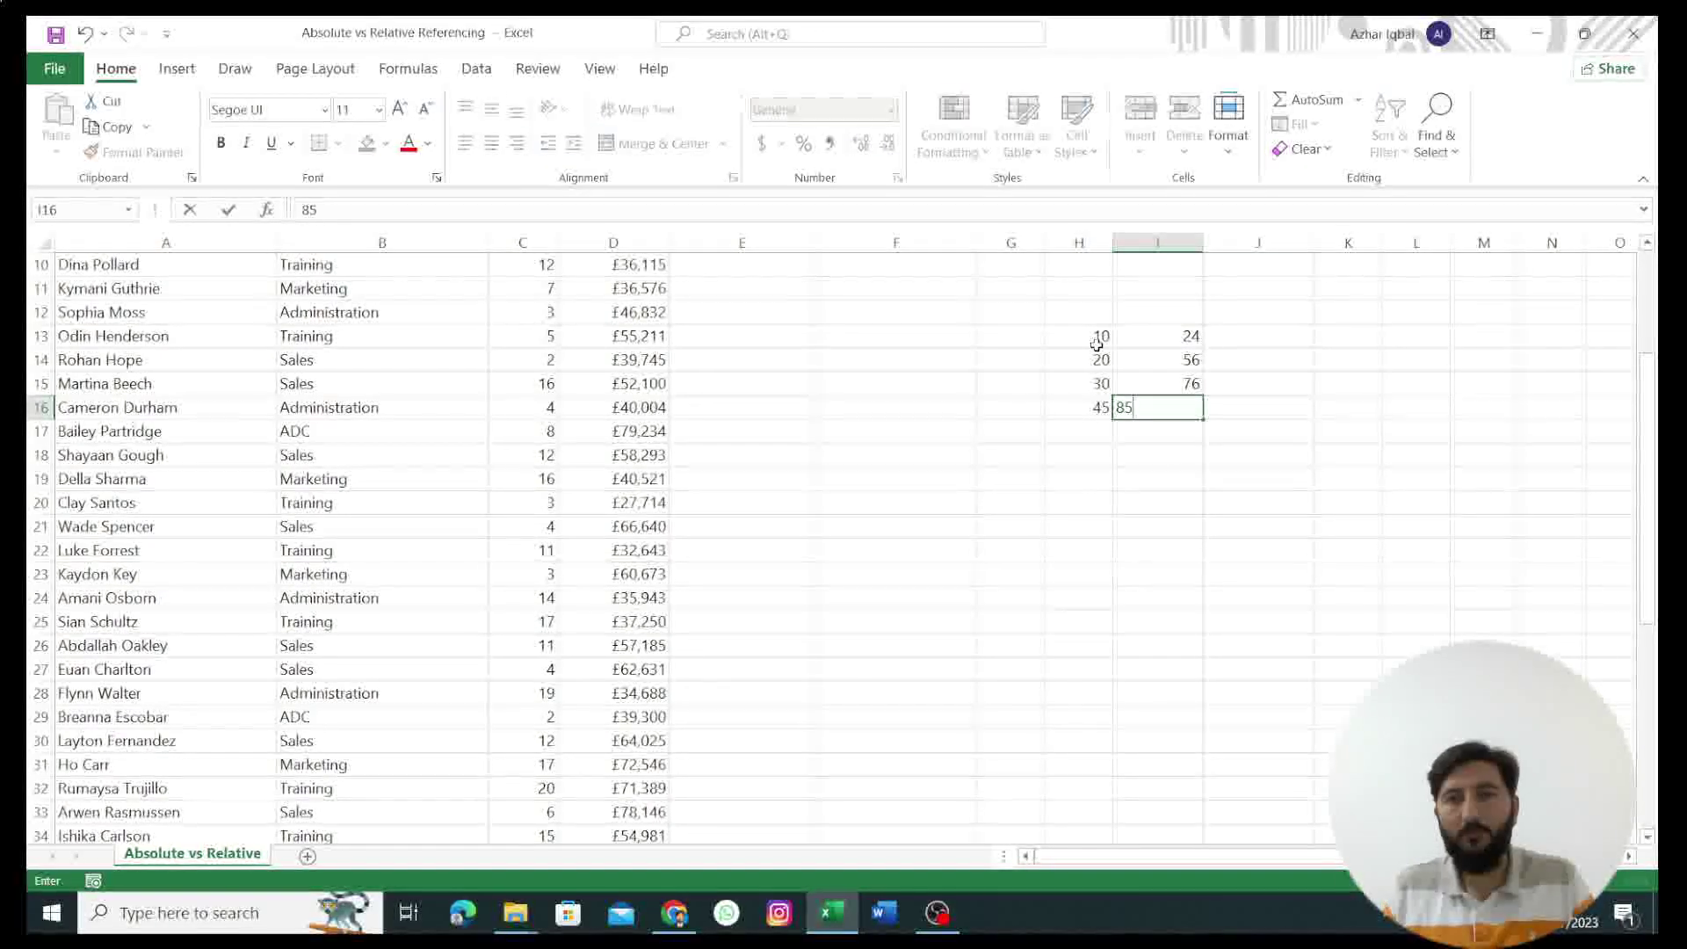
{"action": "key", "text": "Tab"}
{"action": "key", "text": "Up"}
{"action": "key", "text": "Up"}
{"action": "key", "text": "Up"}
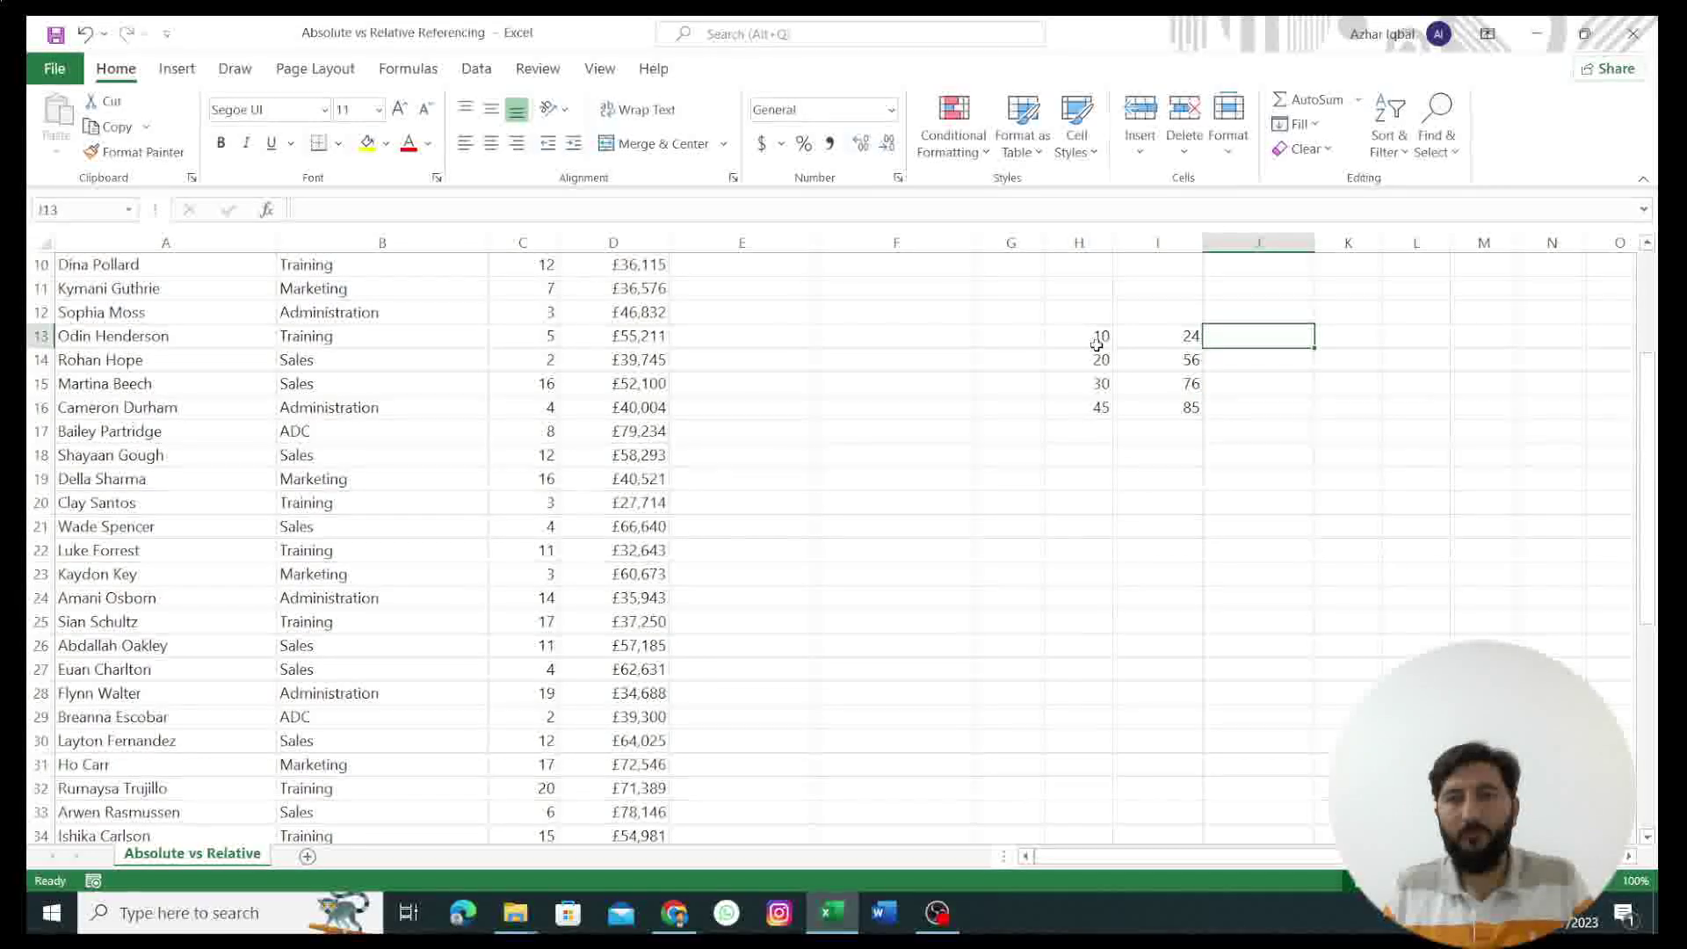
Step: Enter =SUM(H13+I13) in J13 and fill it to J16, giving 34, 76, 106, 130
{"action": "type", "text": "=SUM"}
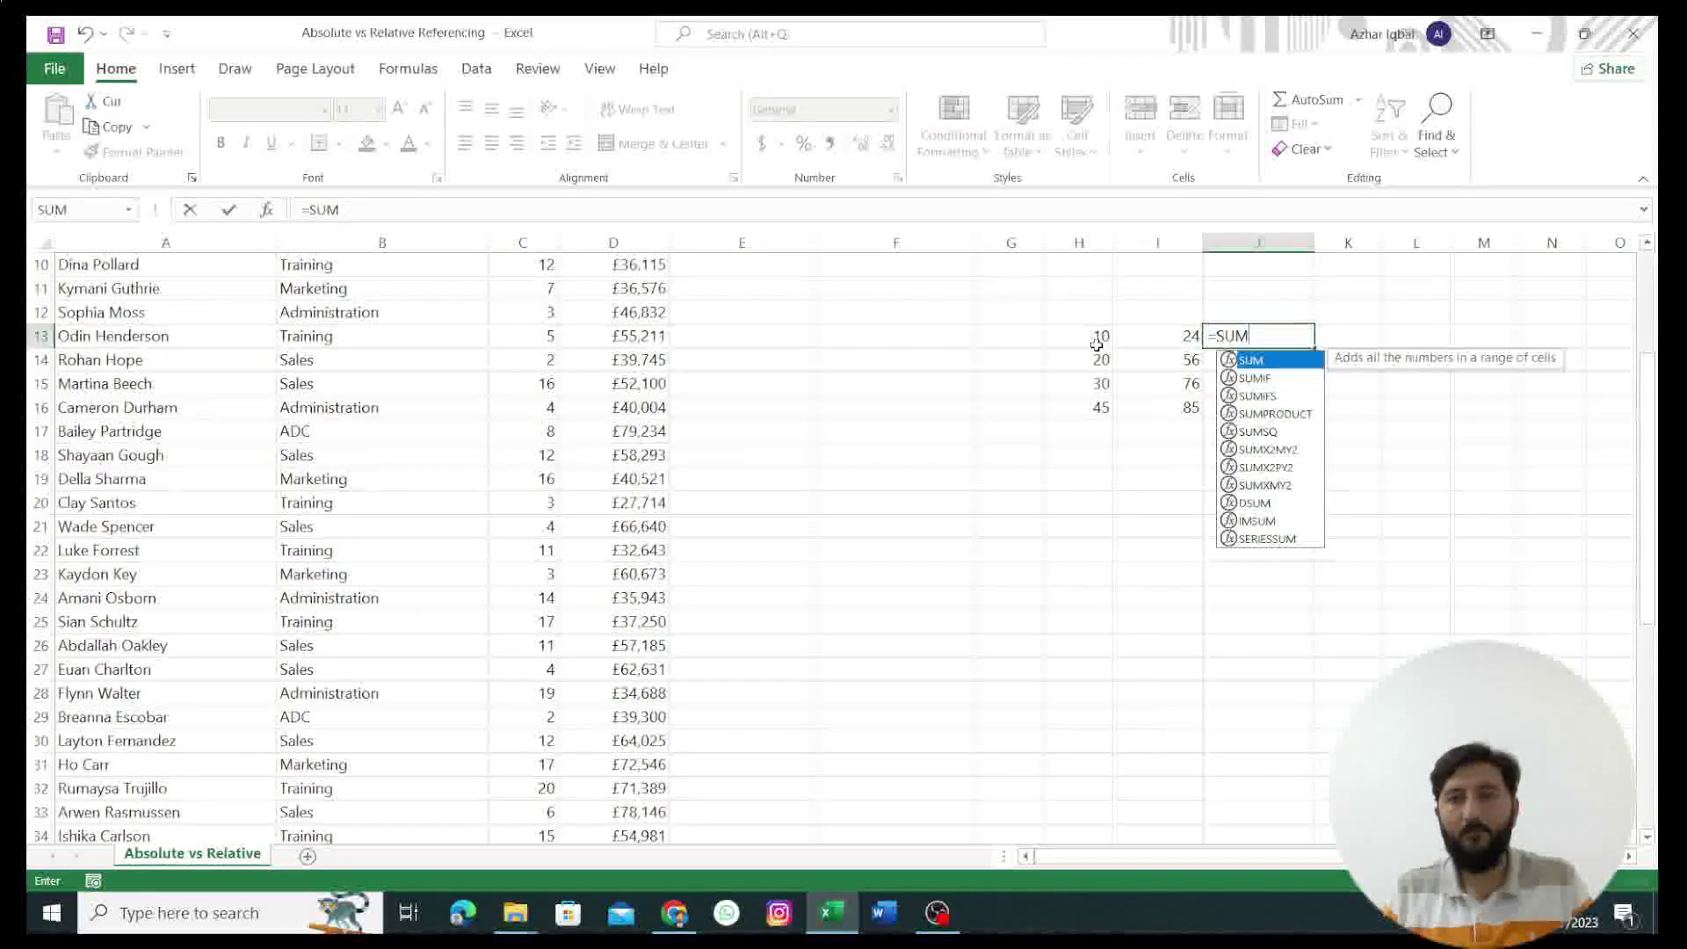
{"action": "type", "text": "("}
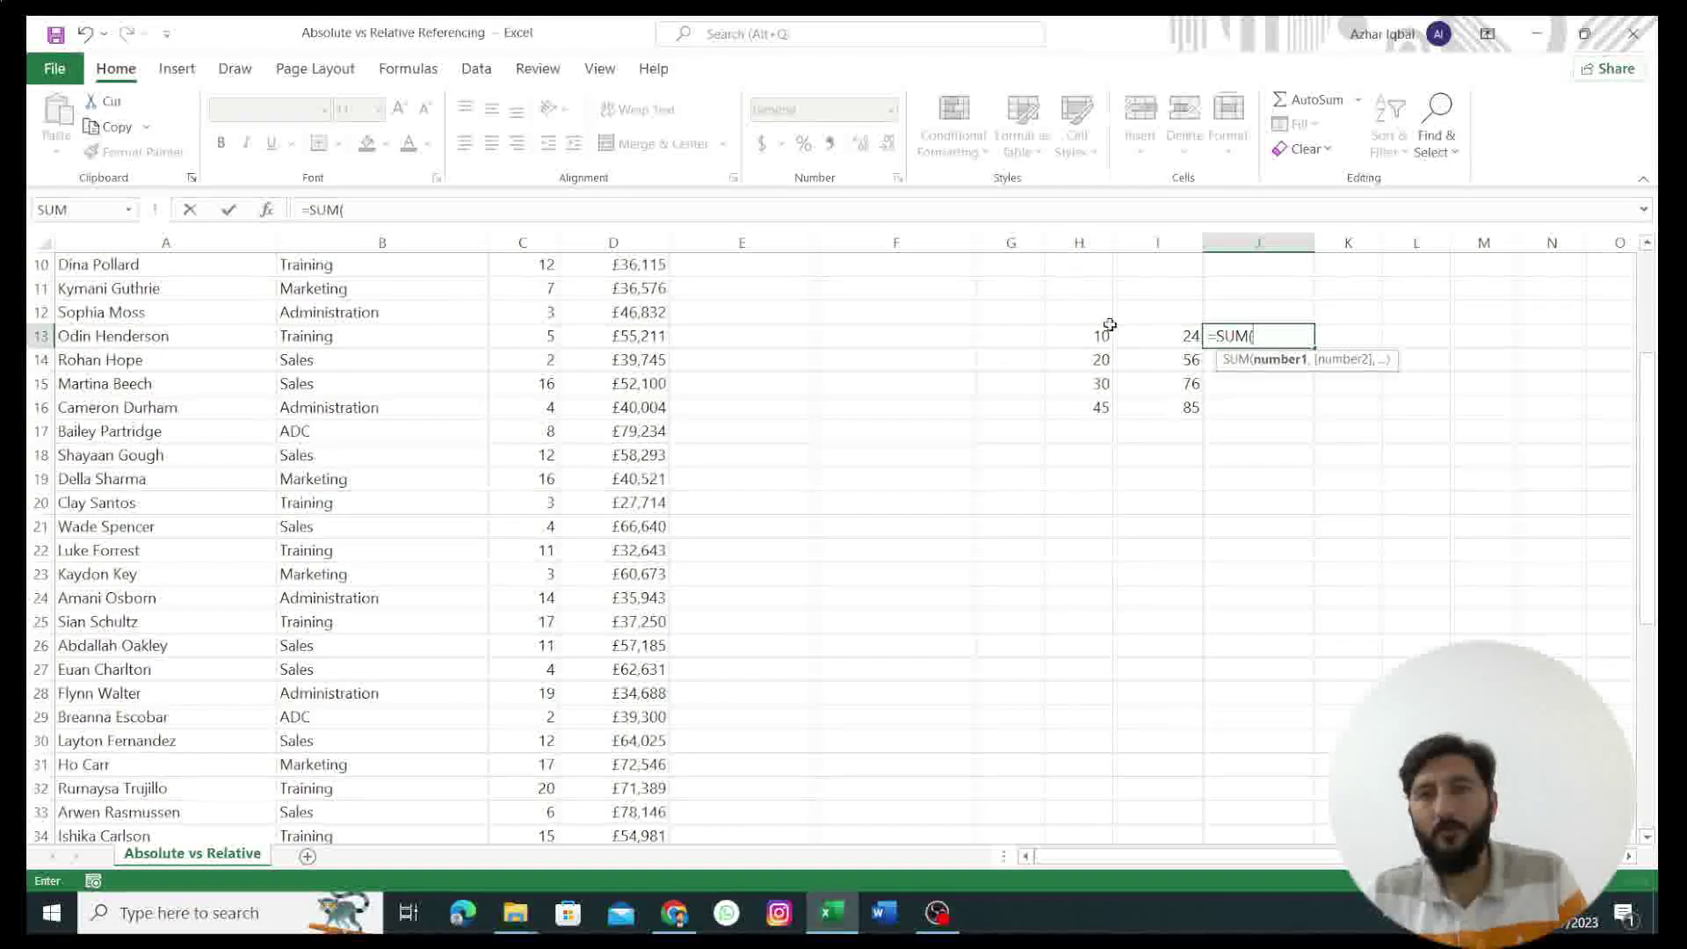
{"action": "left_click", "coordinate": [1099, 337]}
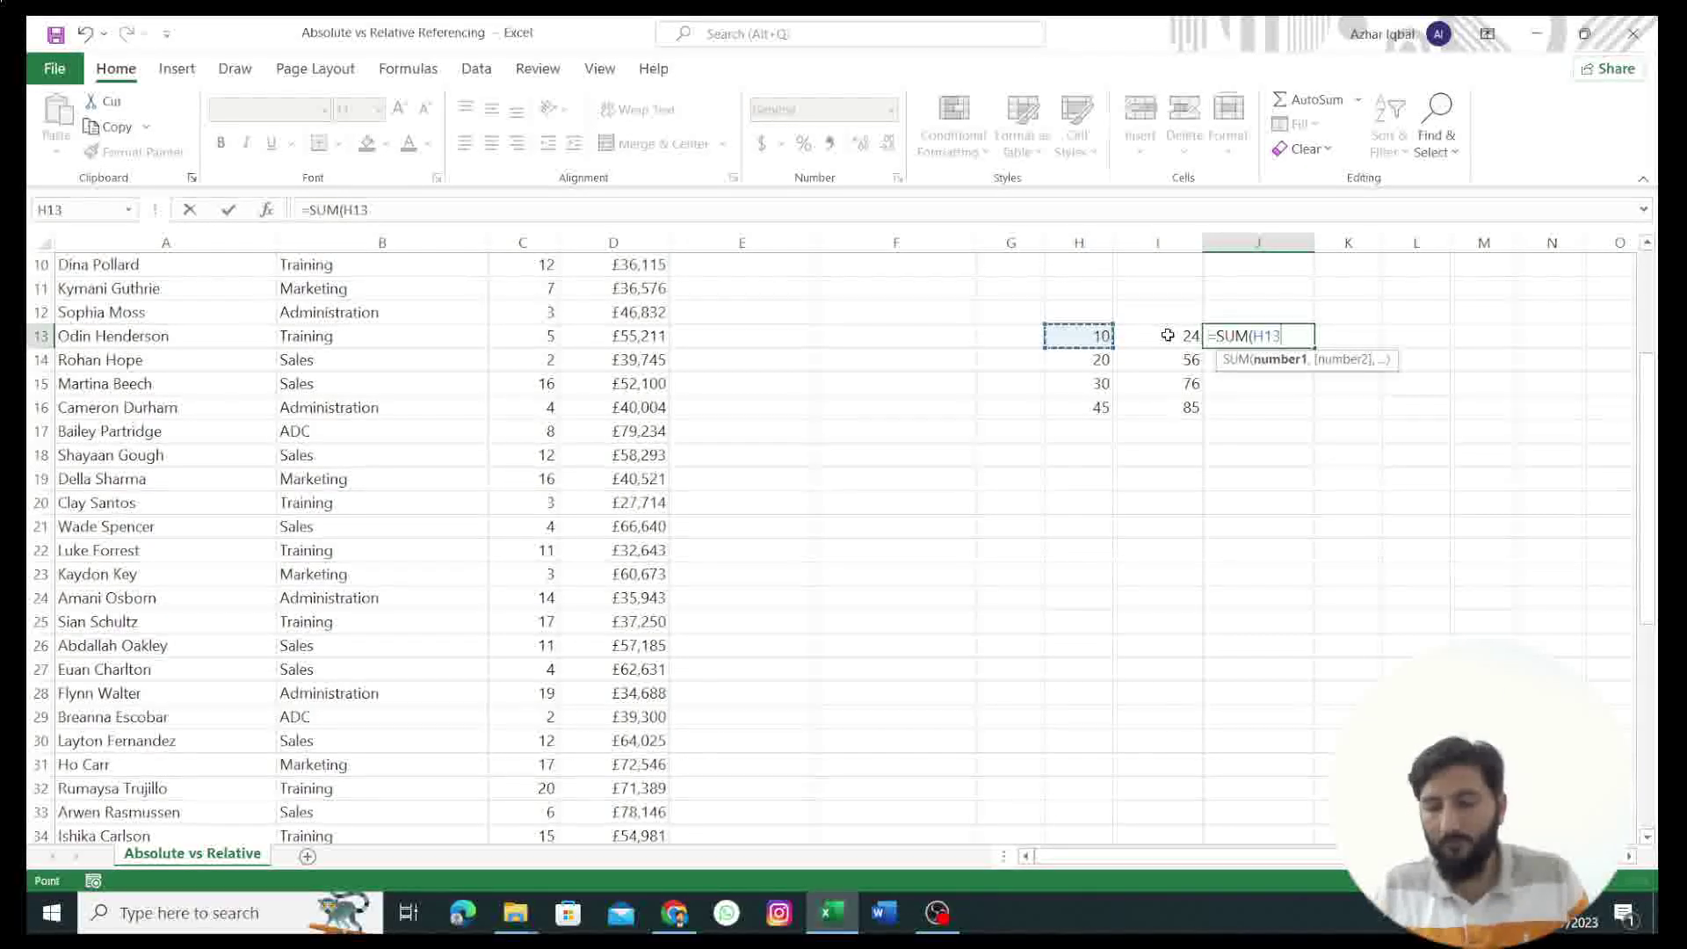
{"action": "type", "text": "+"}
{"action": "left_click", "coordinate": [1169, 336]}
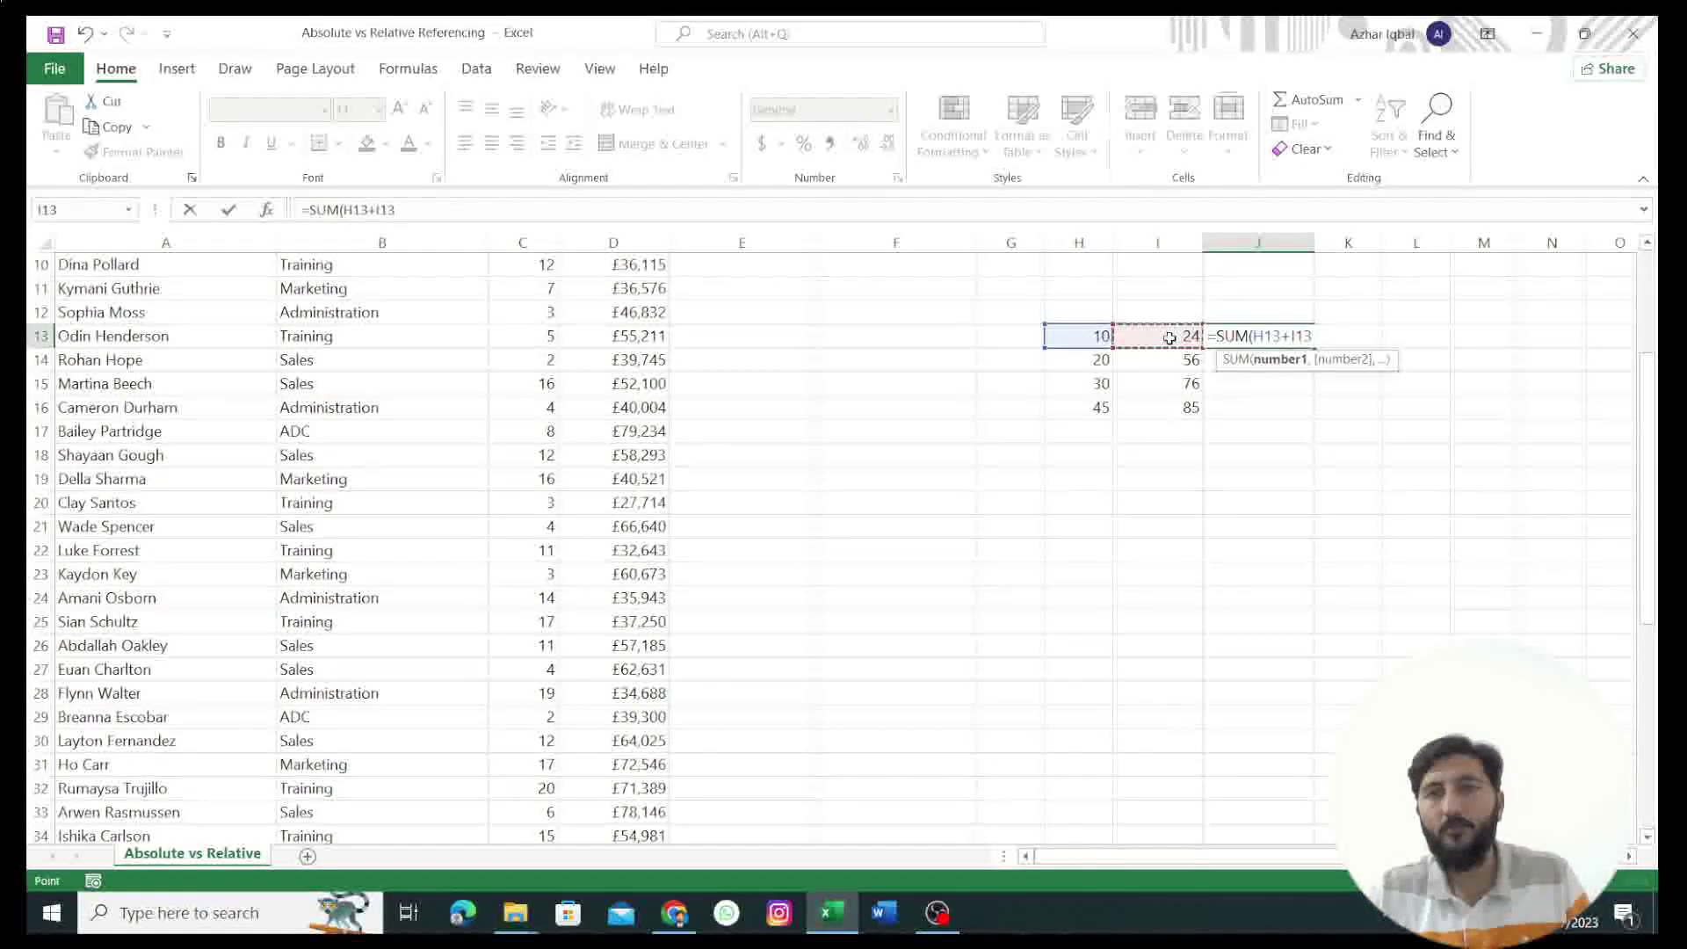
{"action": "key", "text": "Return"}
{"action": "left_click", "coordinate": [1279, 339]}
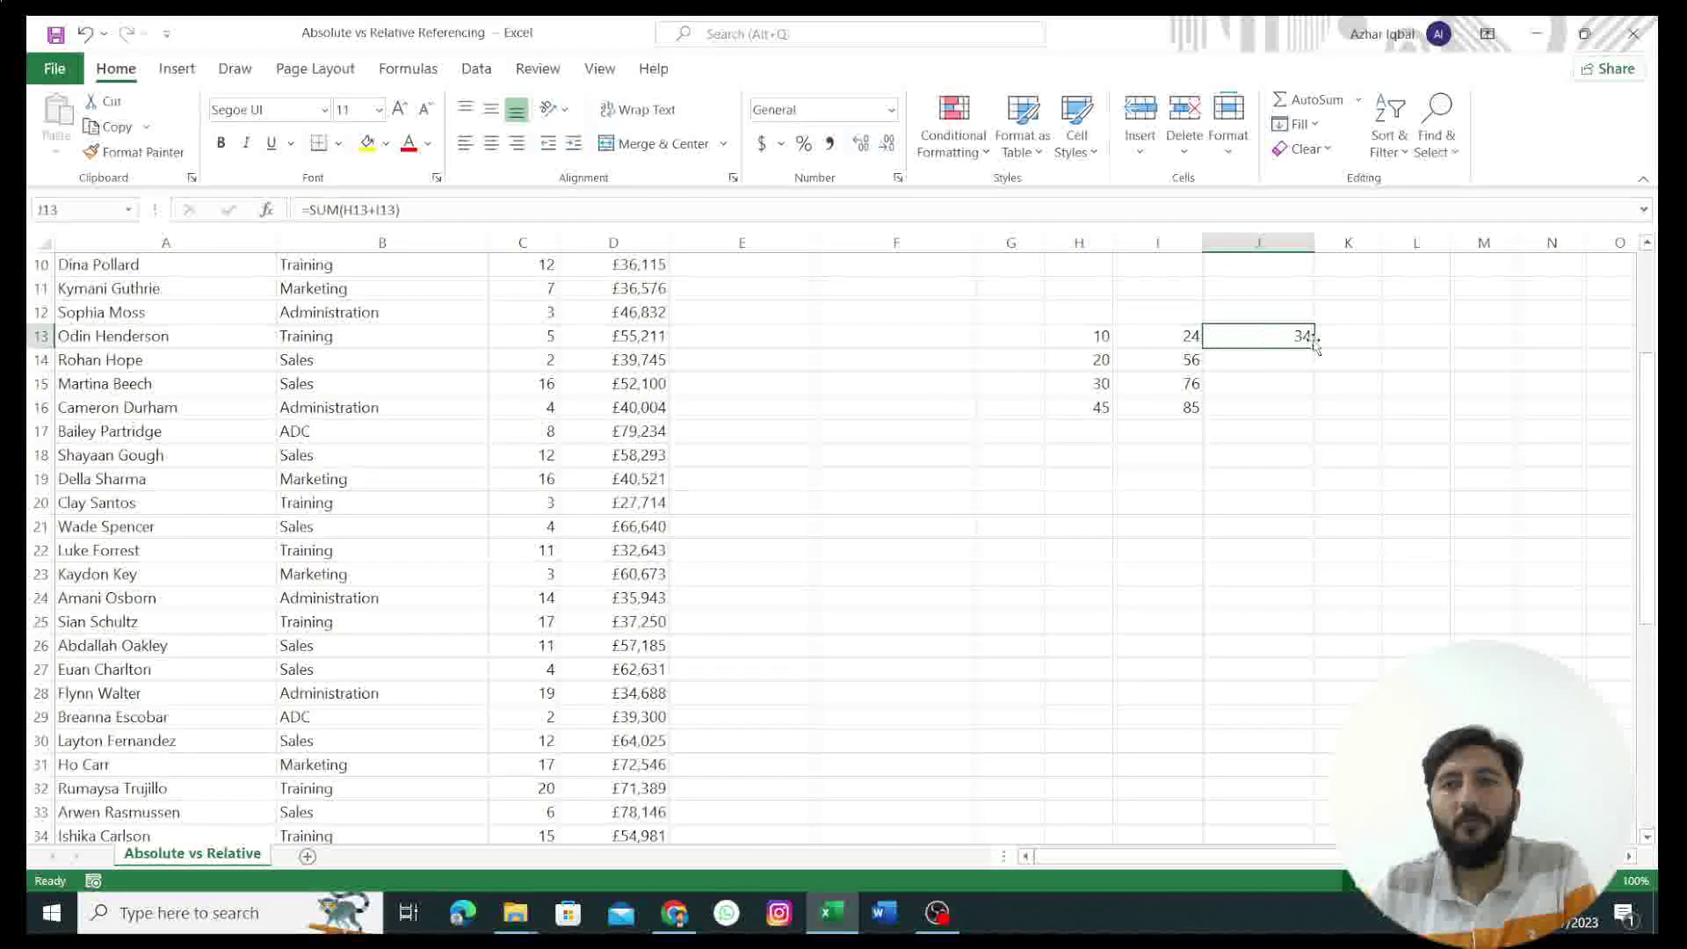
{"action": "left_click_drag", "start_coordinate": [1315, 351], "coordinate": [1314, 411]}
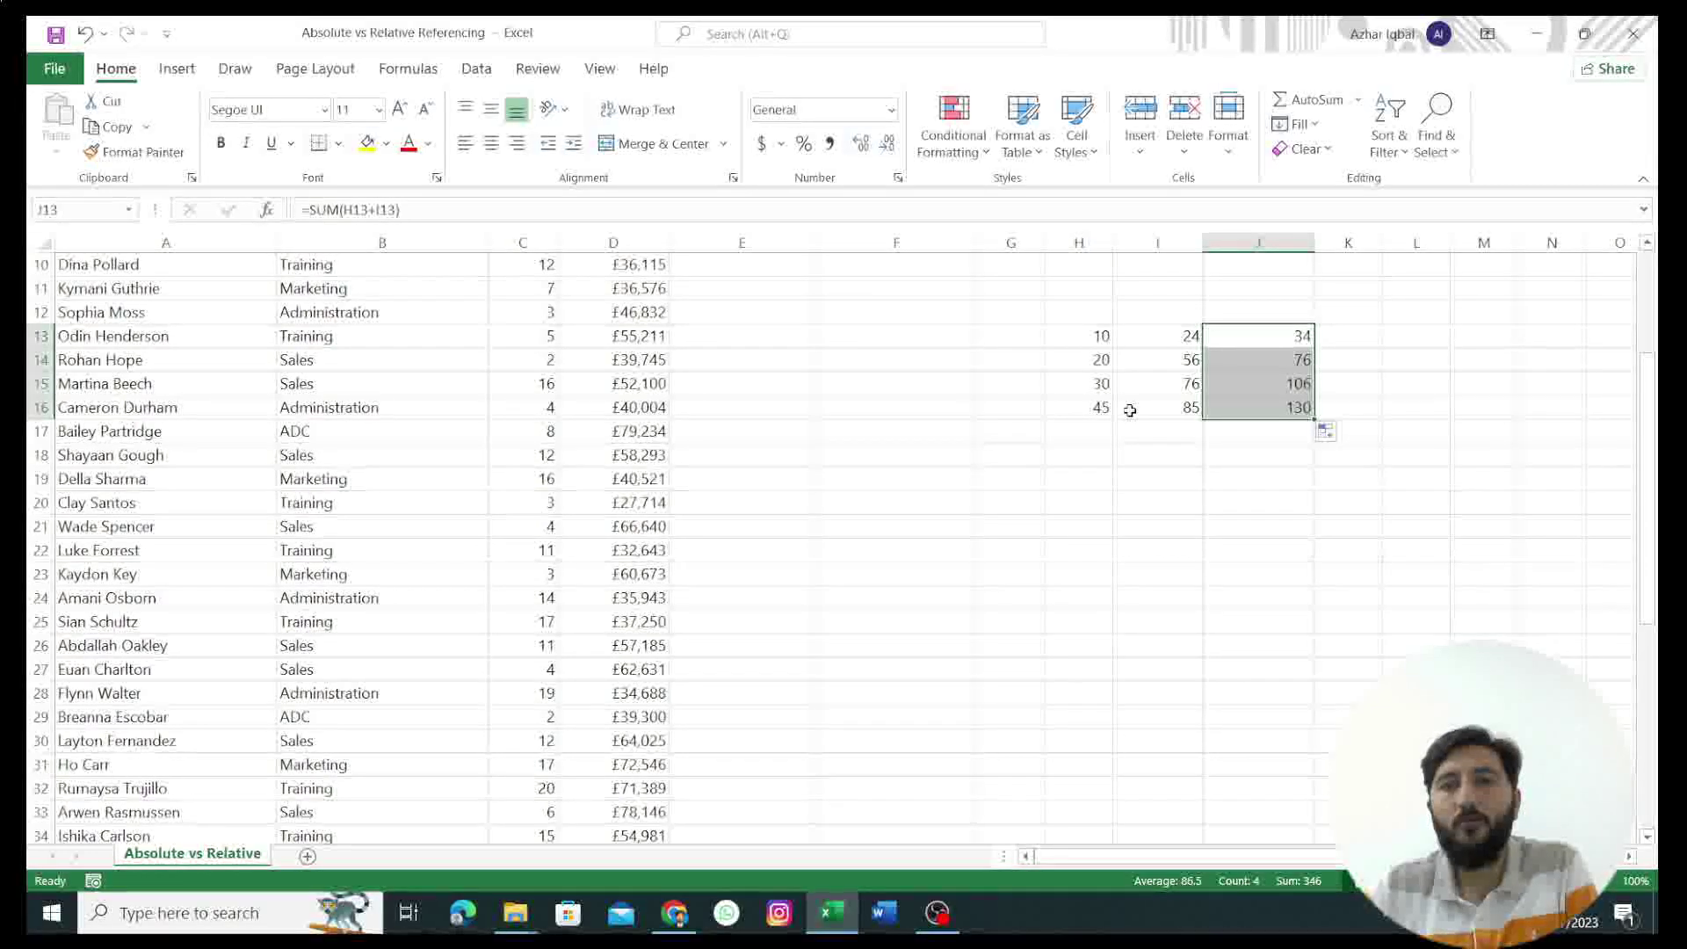
{"action": "left_click", "coordinate": [1246, 339]}
{"action": "double_click", "coordinate": [1246, 339]}
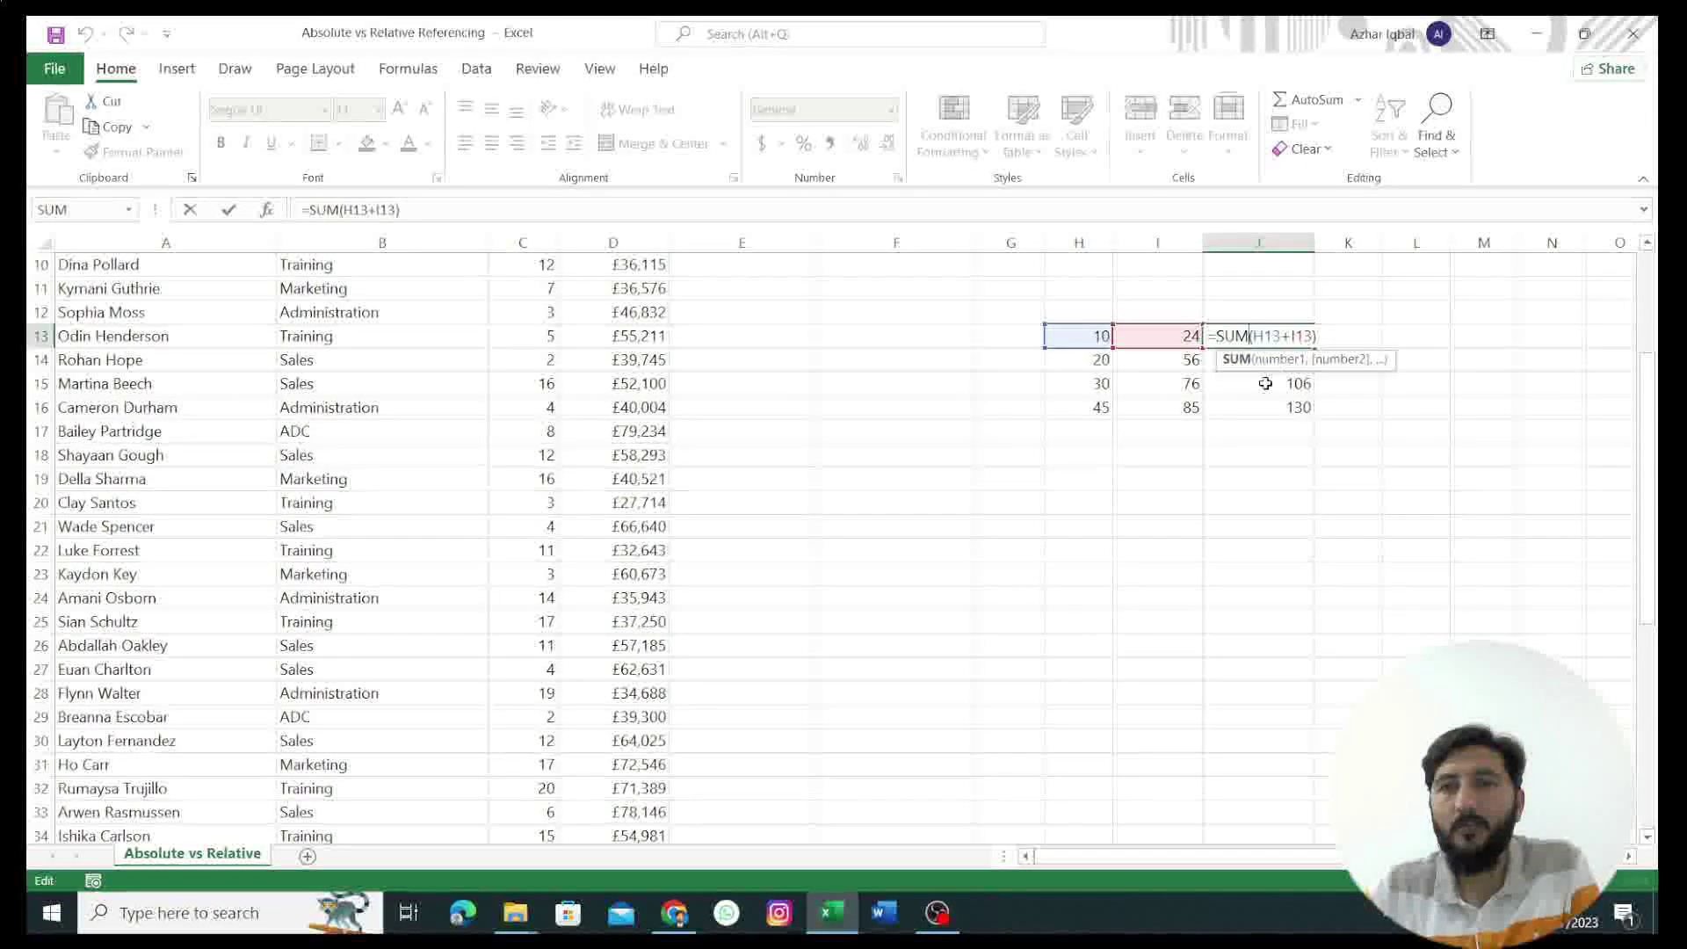
{"action": "key", "text": "Return"}
{"action": "double_click", "coordinate": [1254, 360]}
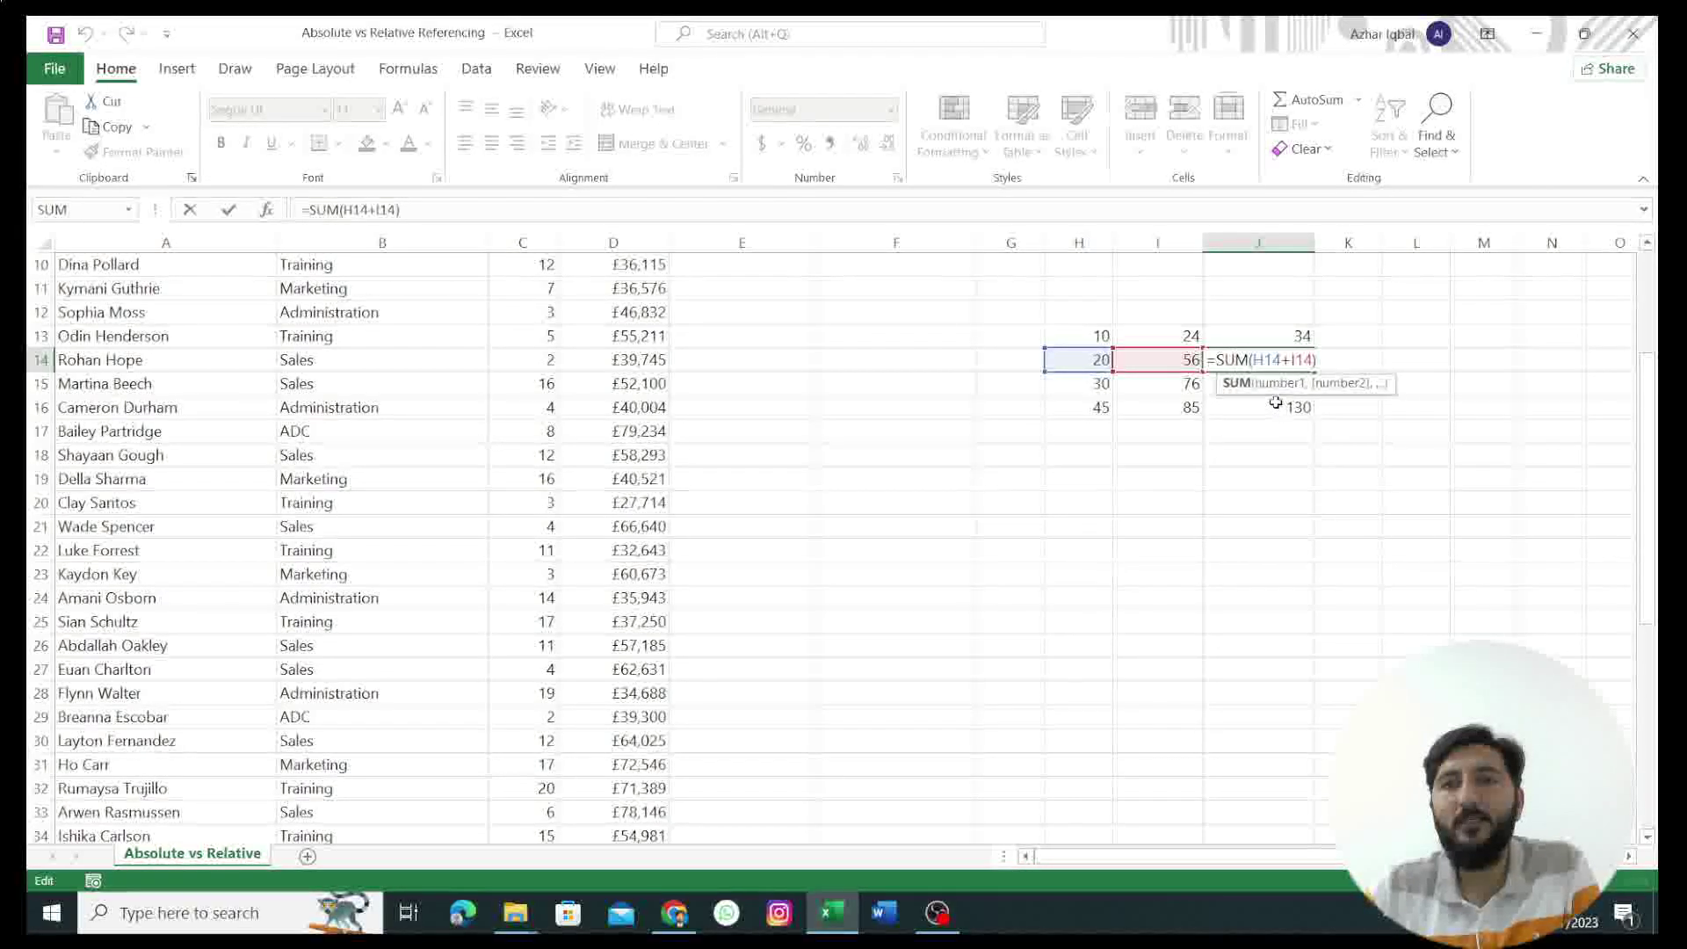
{"action": "scroll", "coordinate": [1274, 400], "scroll_direction": "up", "scroll_amount": 1}
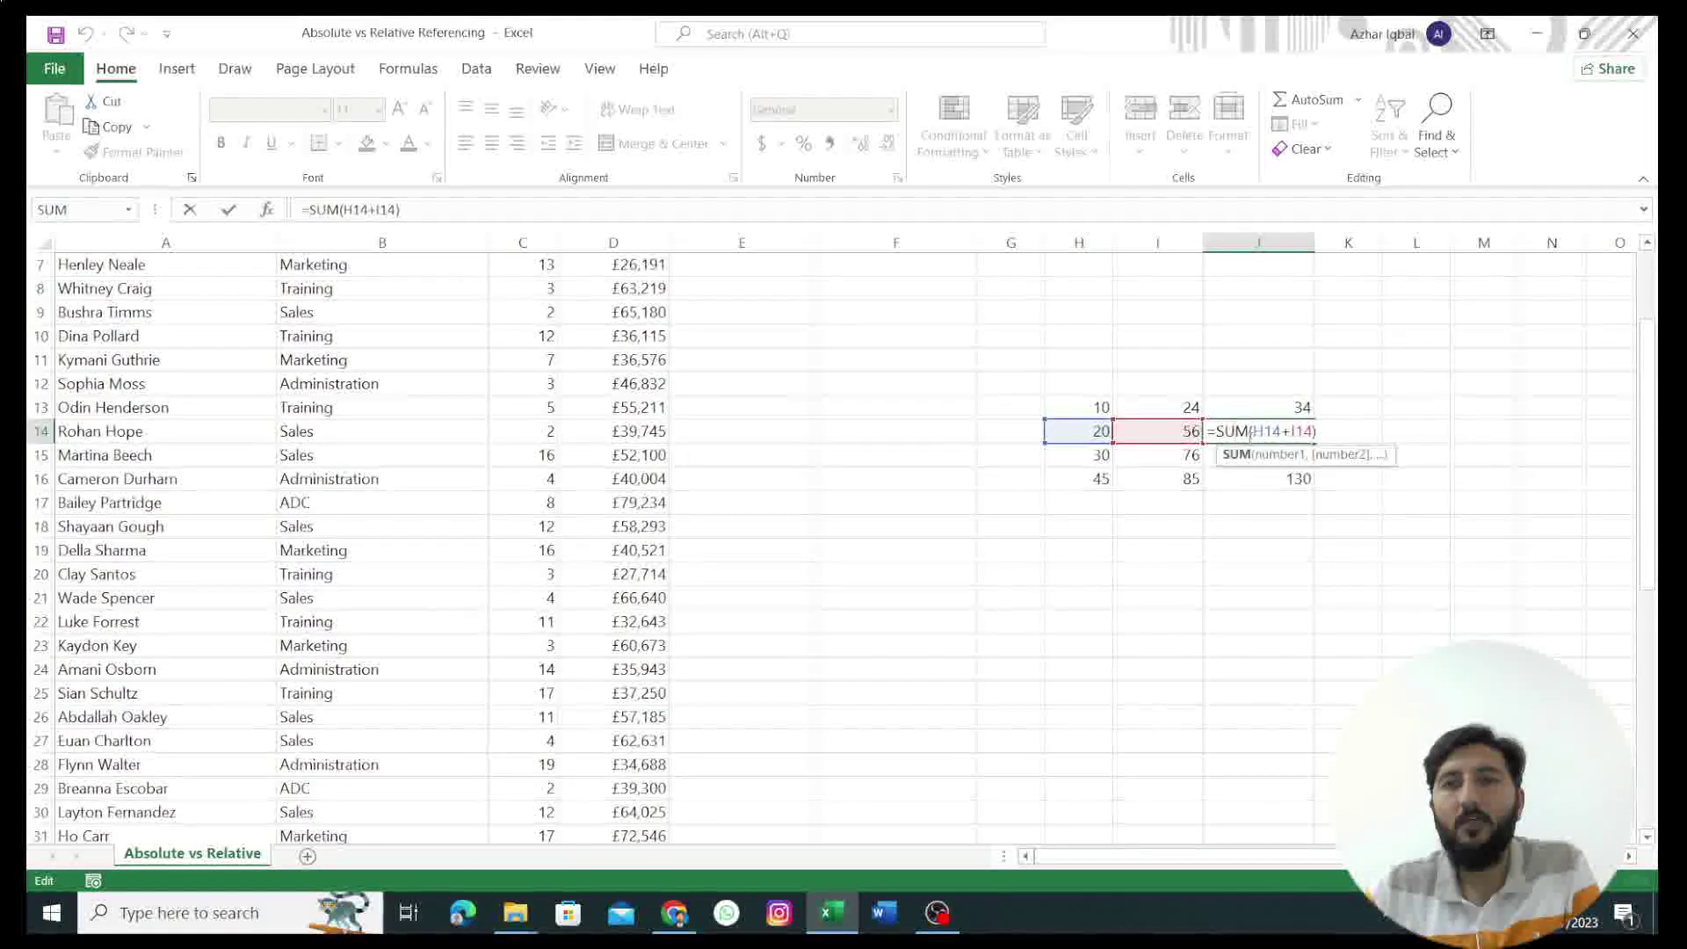
{"action": "scroll", "coordinate": [1248, 438], "scroll_direction": "up", "scroll_amount": 2}
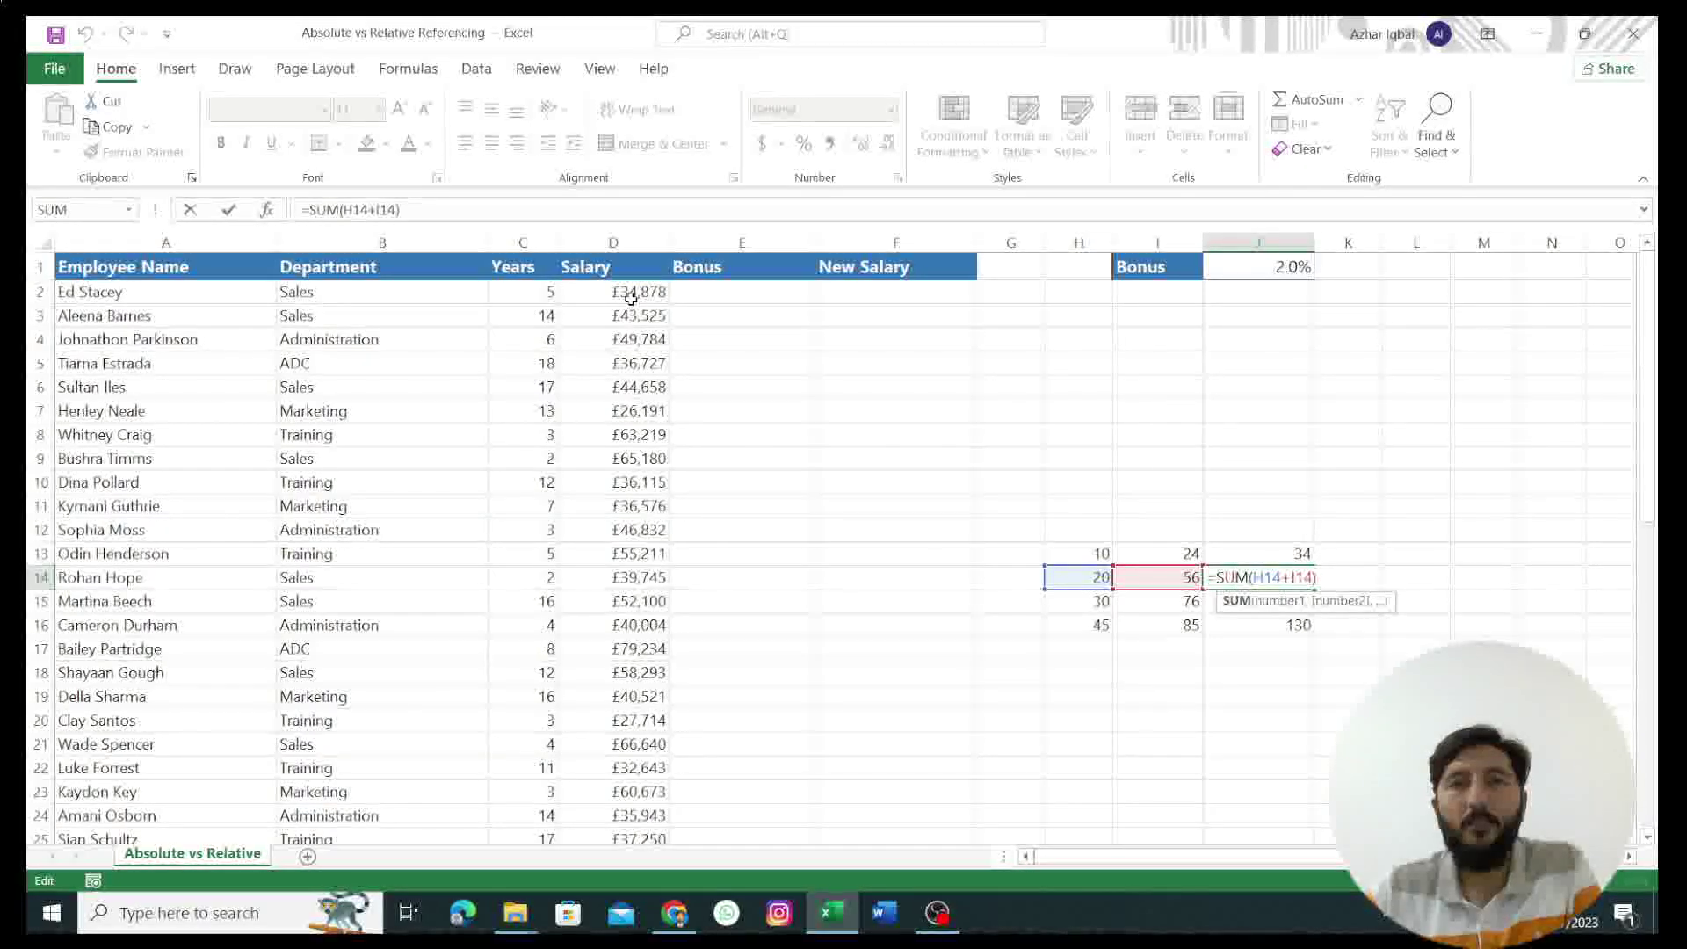
{"action": "left_click", "coordinate": [647, 243]}
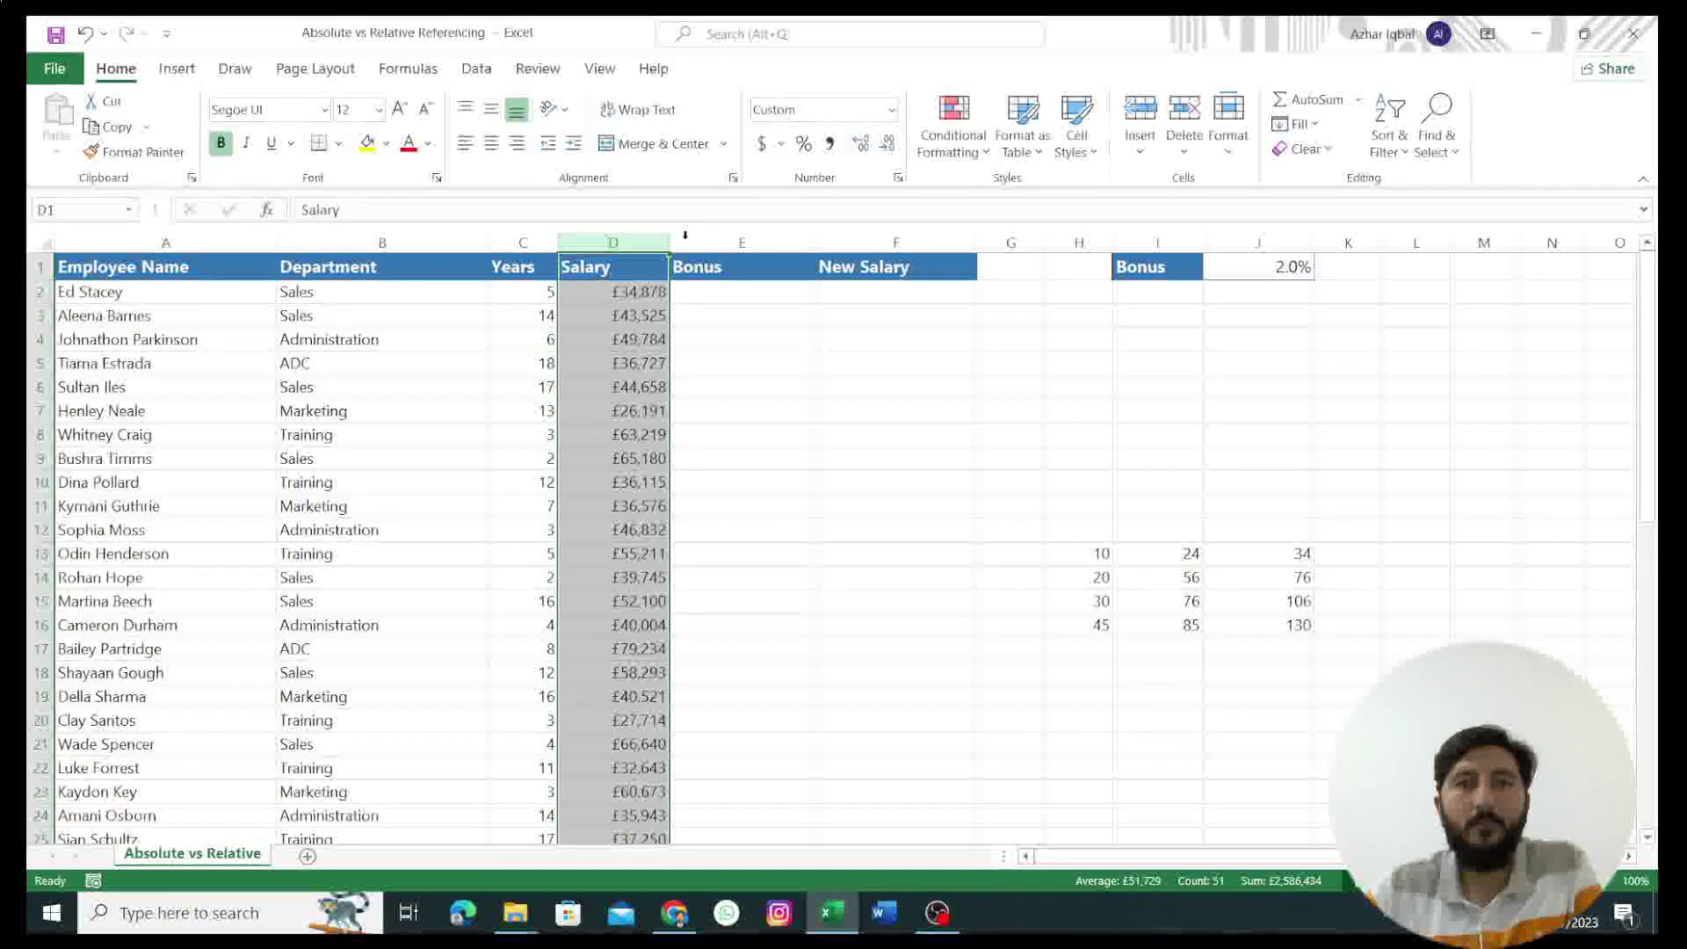
{"action": "left_click", "coordinate": [891, 111]}
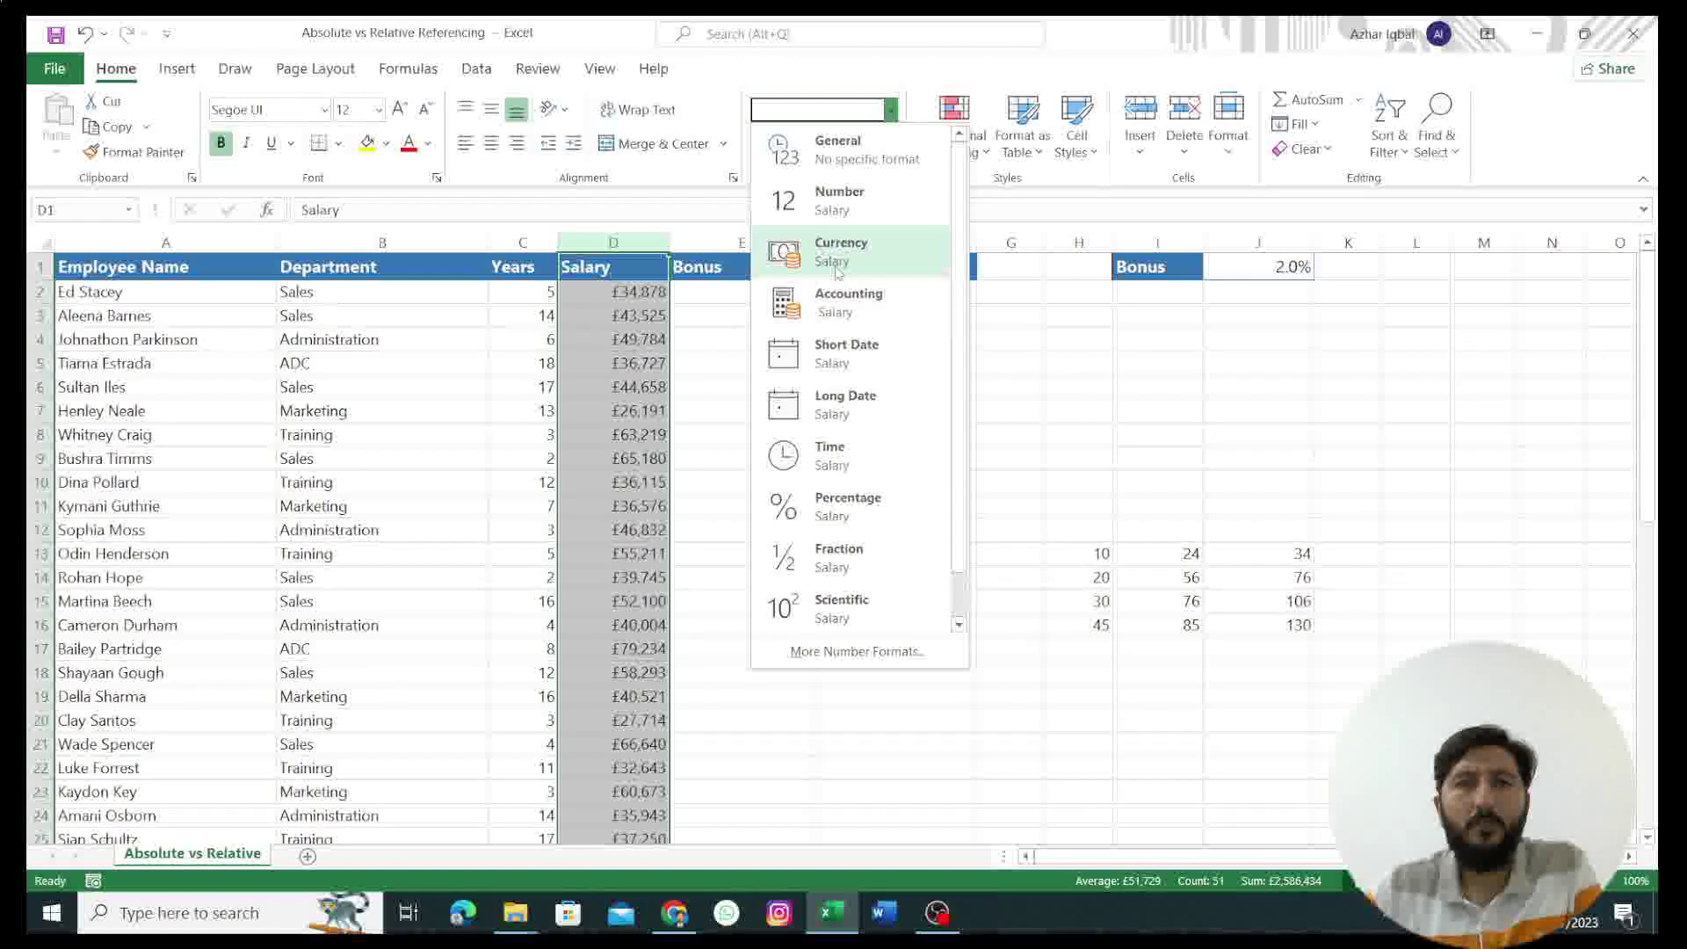
{"action": "left_click", "coordinate": [628, 234]}
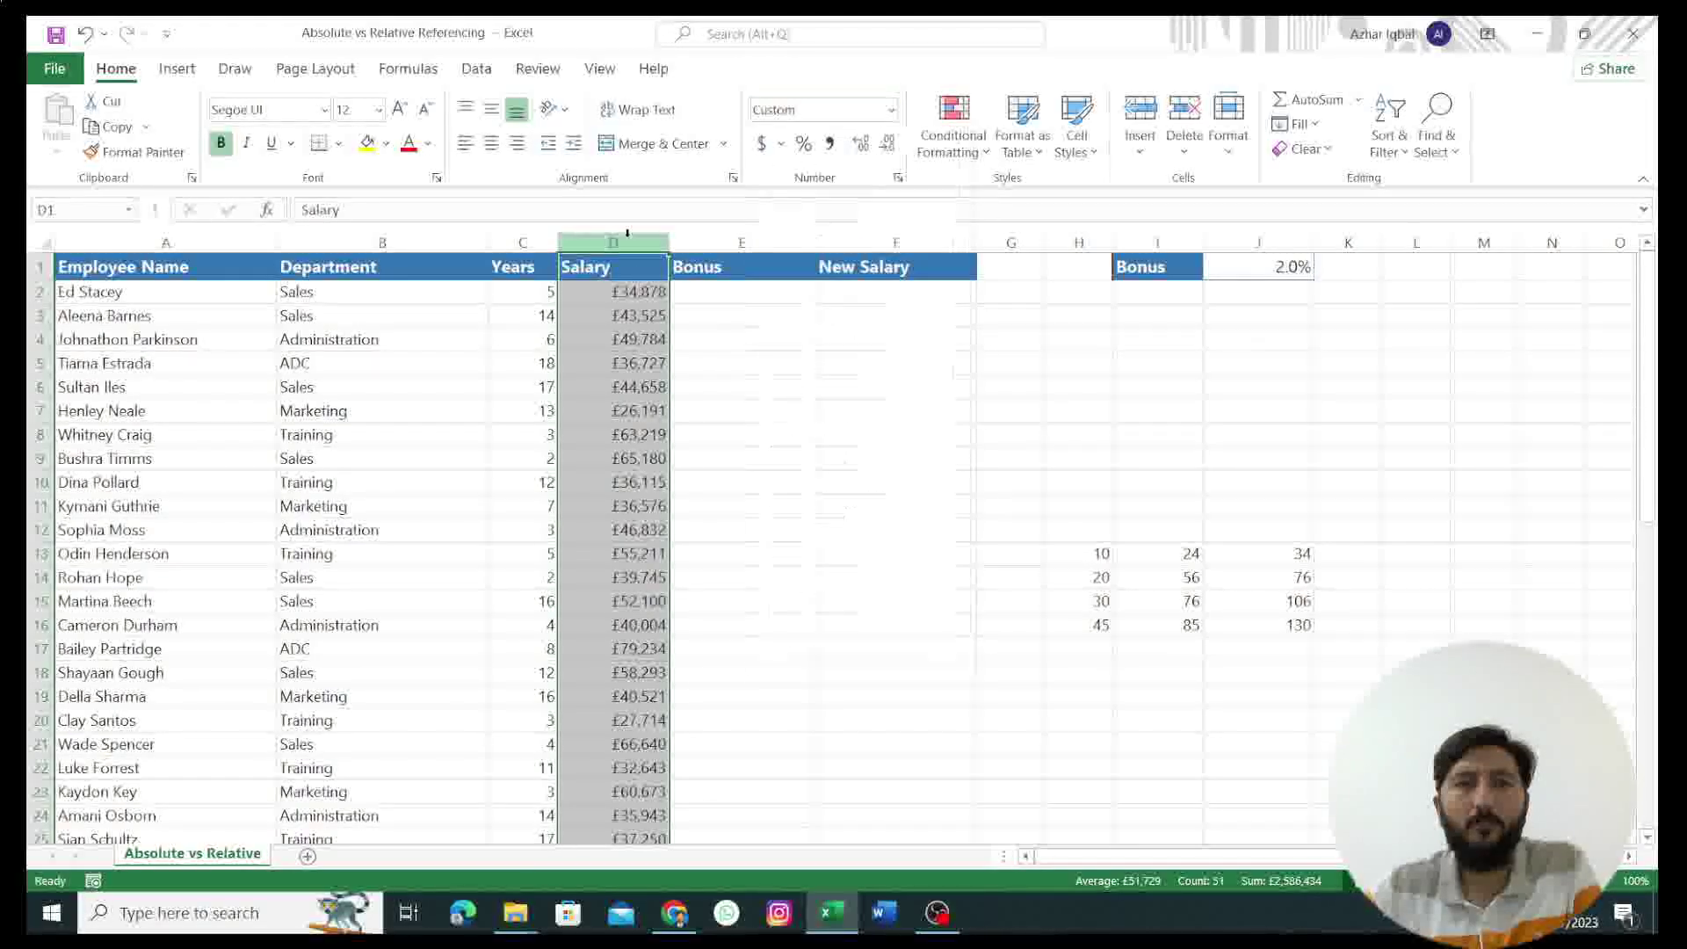
{"action": "left_click", "coordinate": [734, 242]}
{"action": "left_click", "coordinate": [698, 291]}
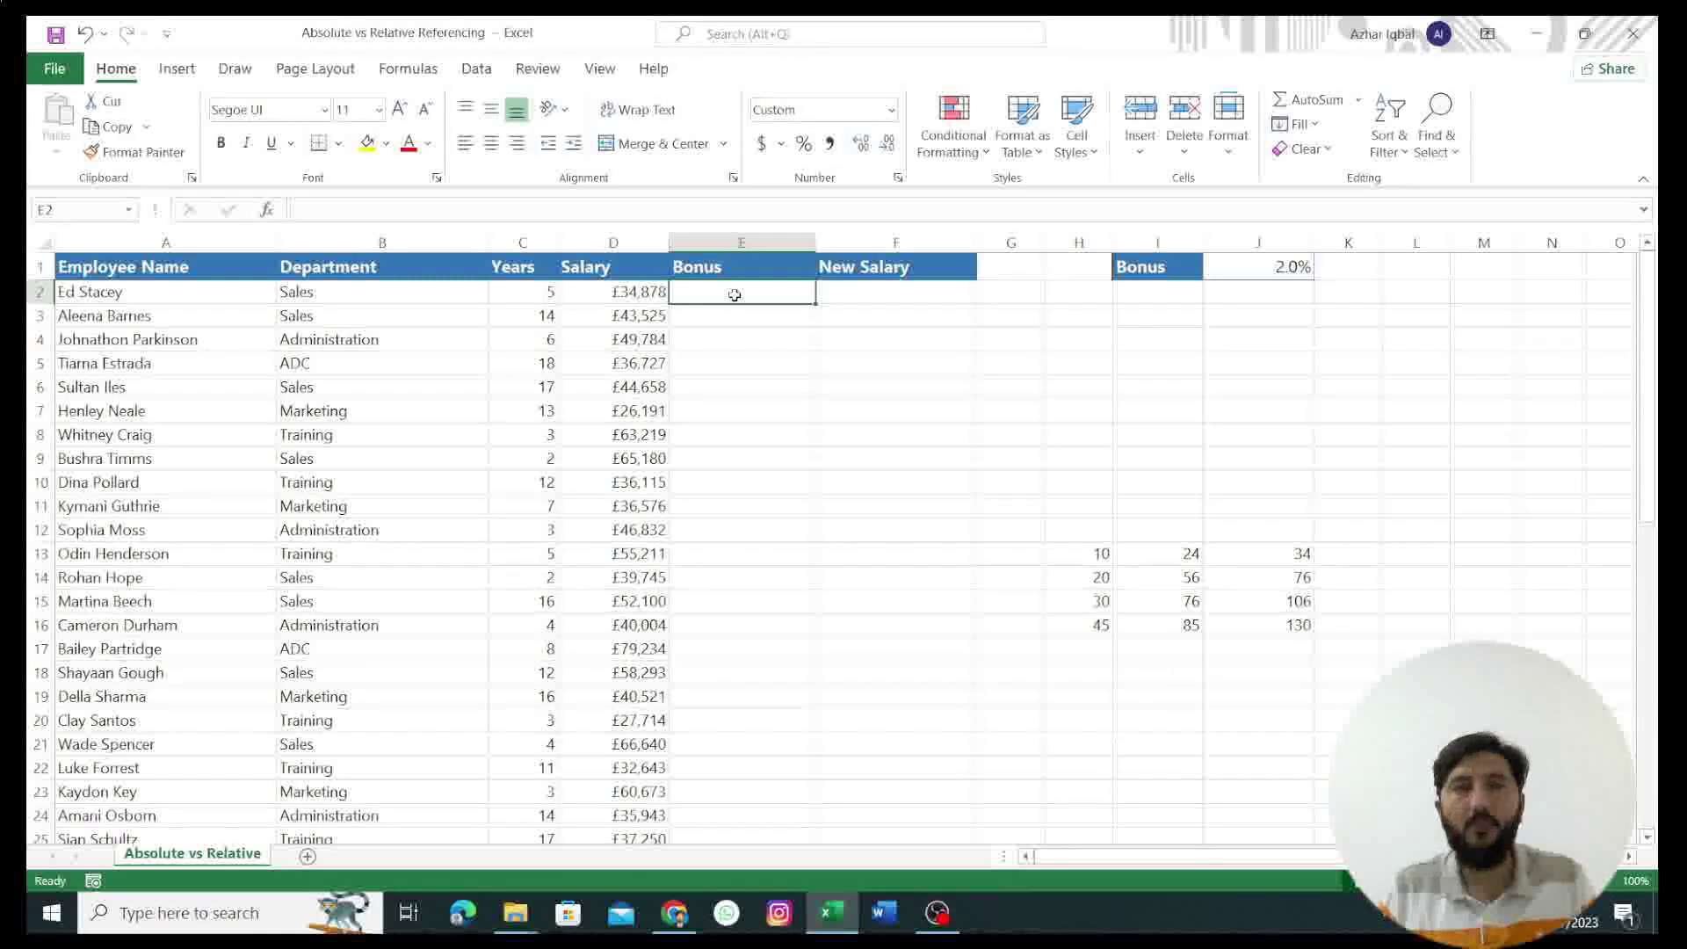
Step: Enter =D2*J1 in E2 for a £697.56 bonus and fill it down to E51
{"action": "type", "text": "="}
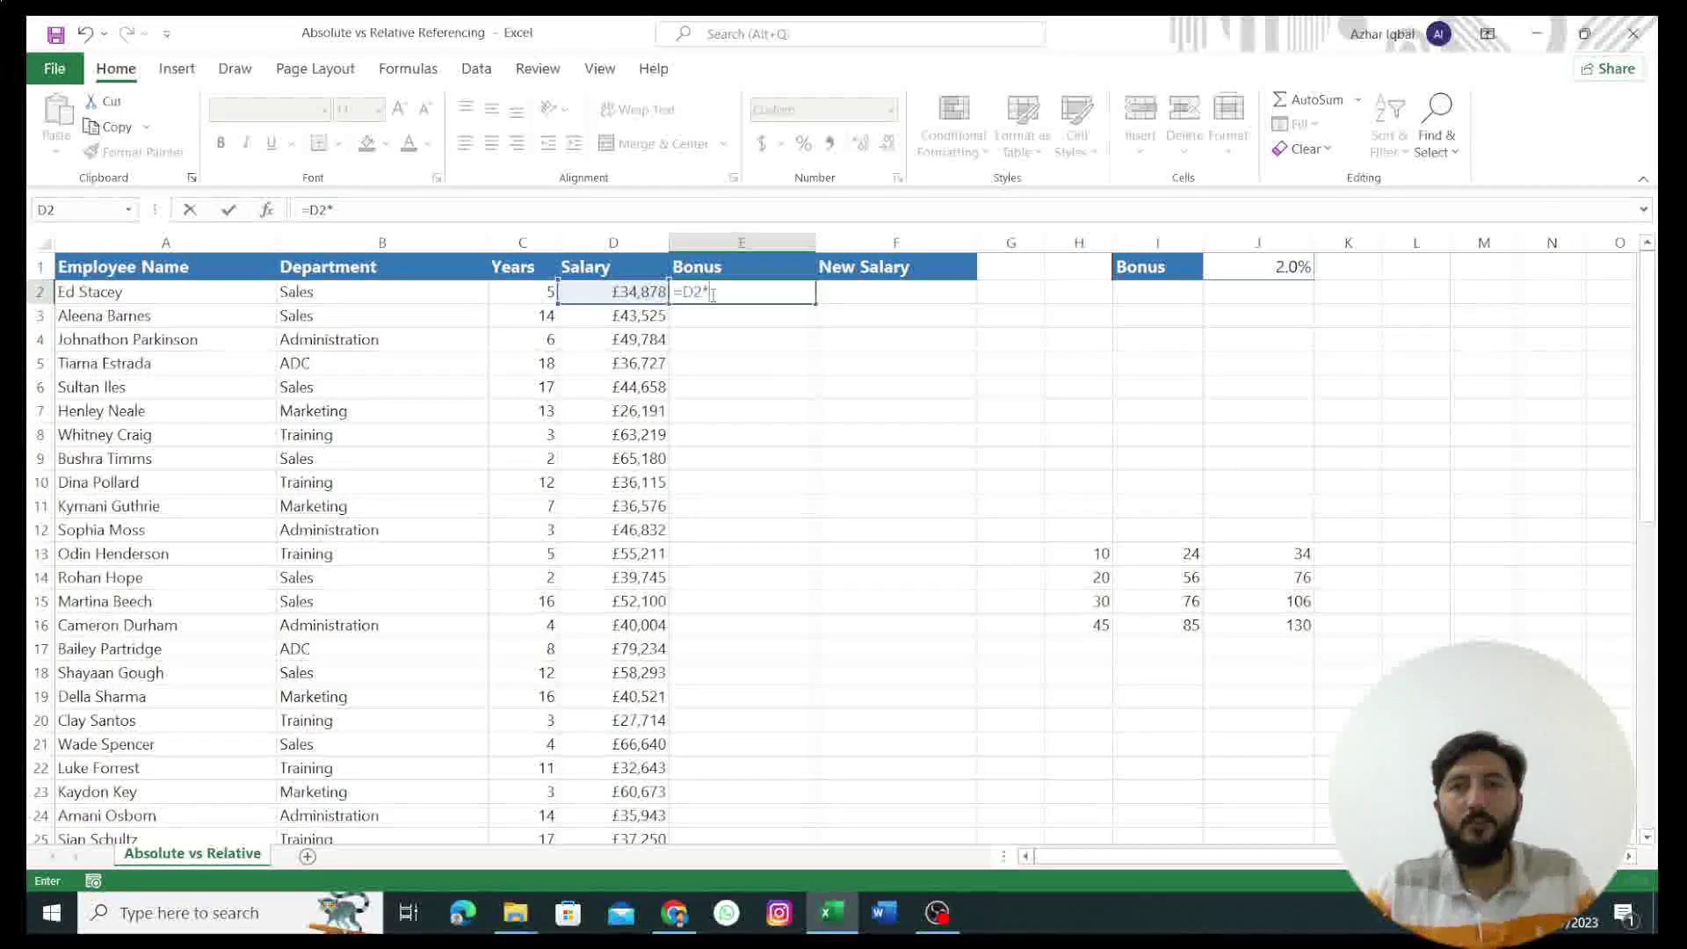
{"action": "left_click", "coordinate": [1268, 267]}
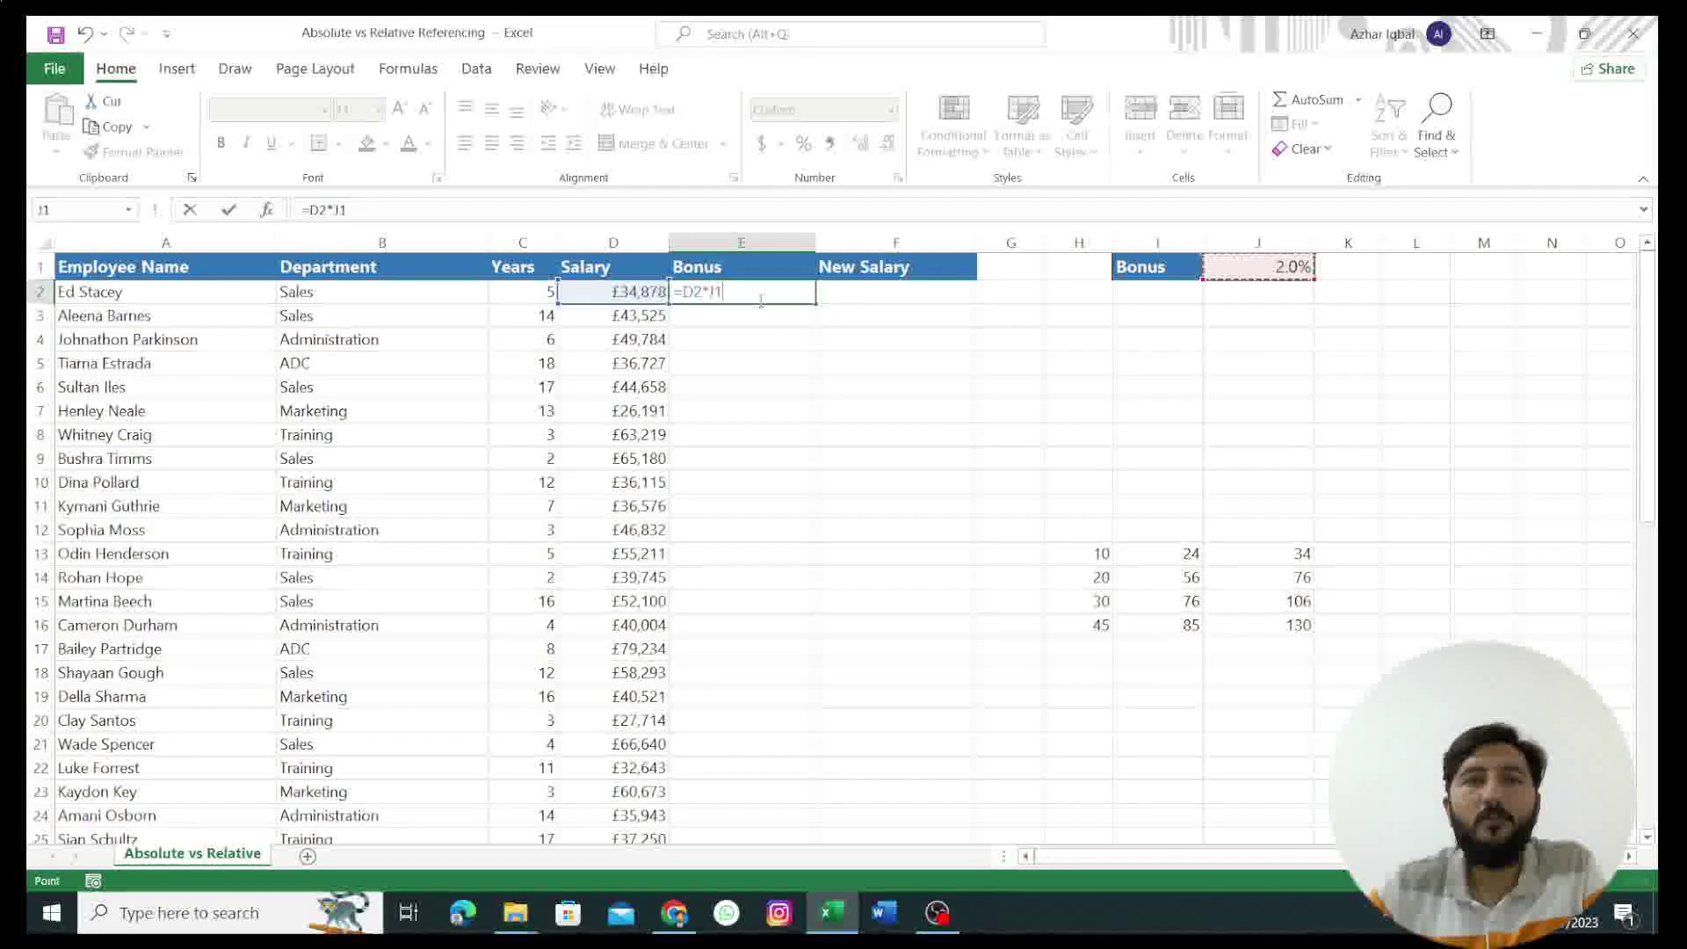
{"action": "left_click", "coordinate": [832, 291]}
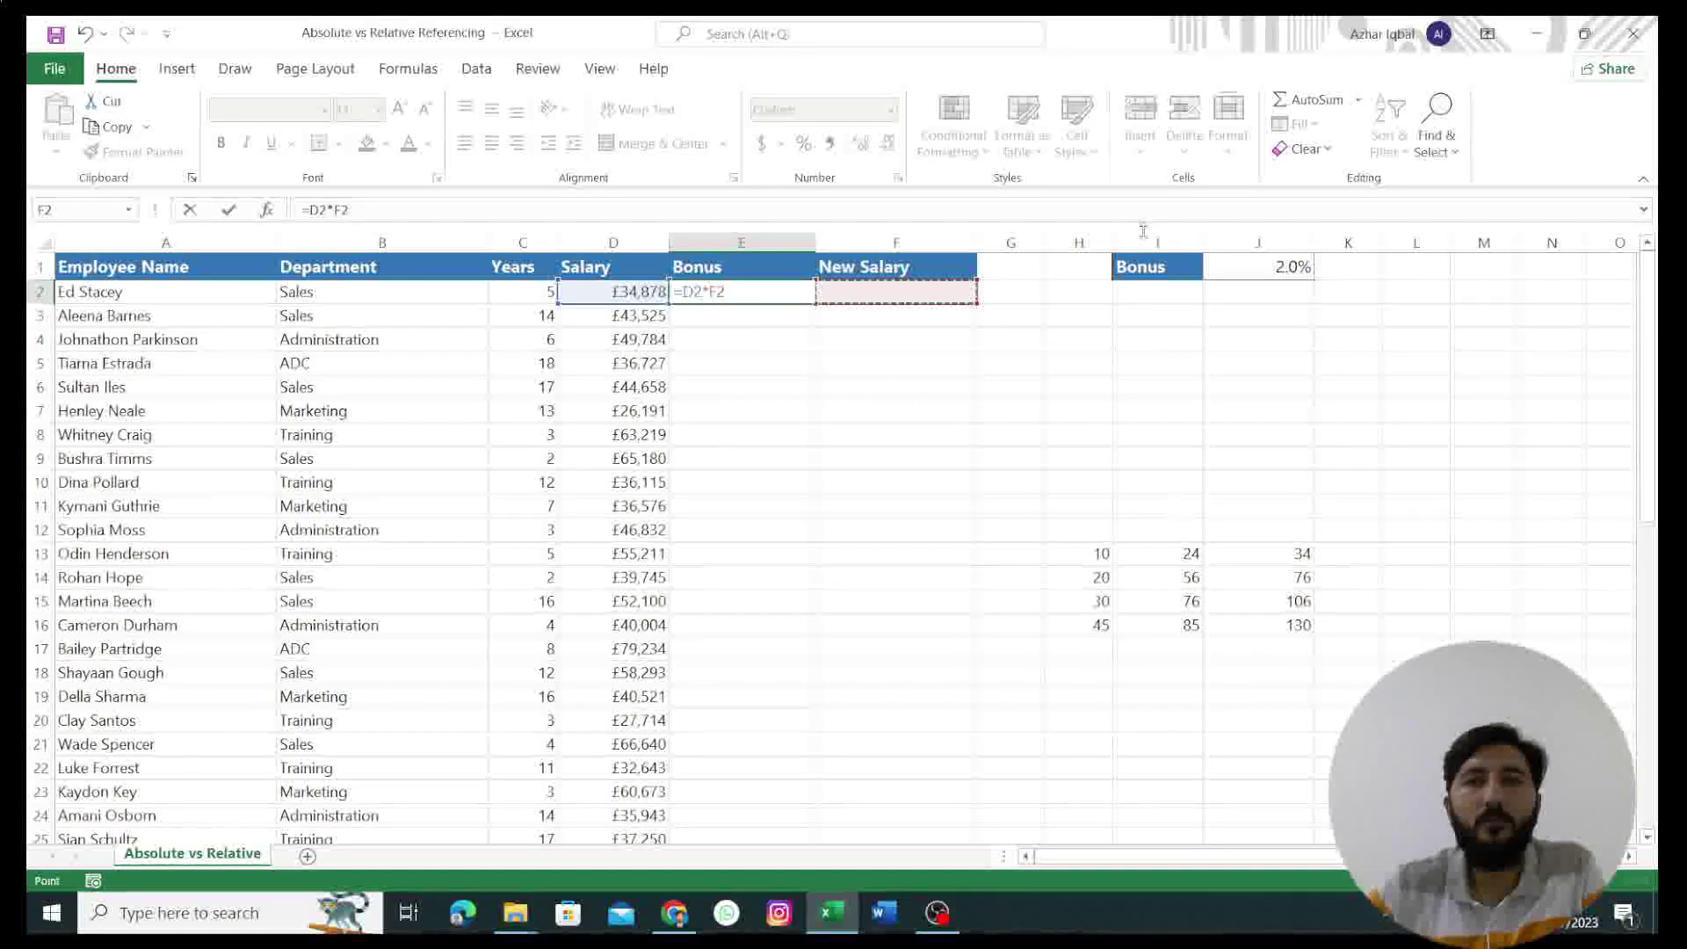
{"action": "left_click", "coordinate": [1261, 267]}
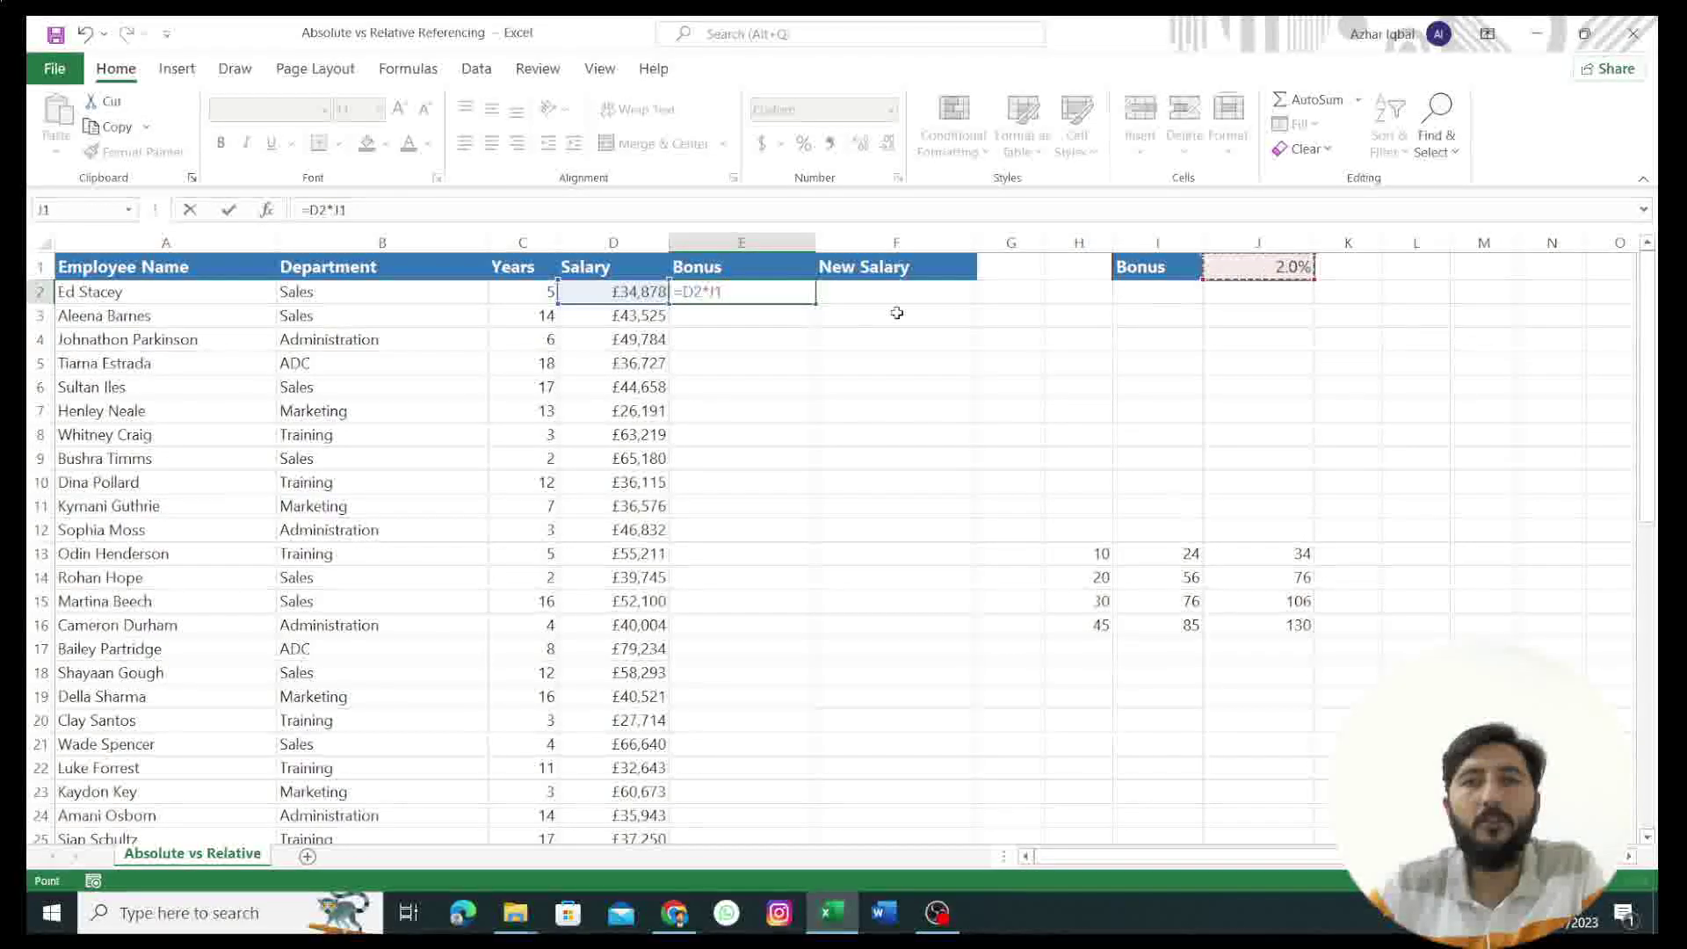
{"action": "key", "text": "ctrl+Return"}
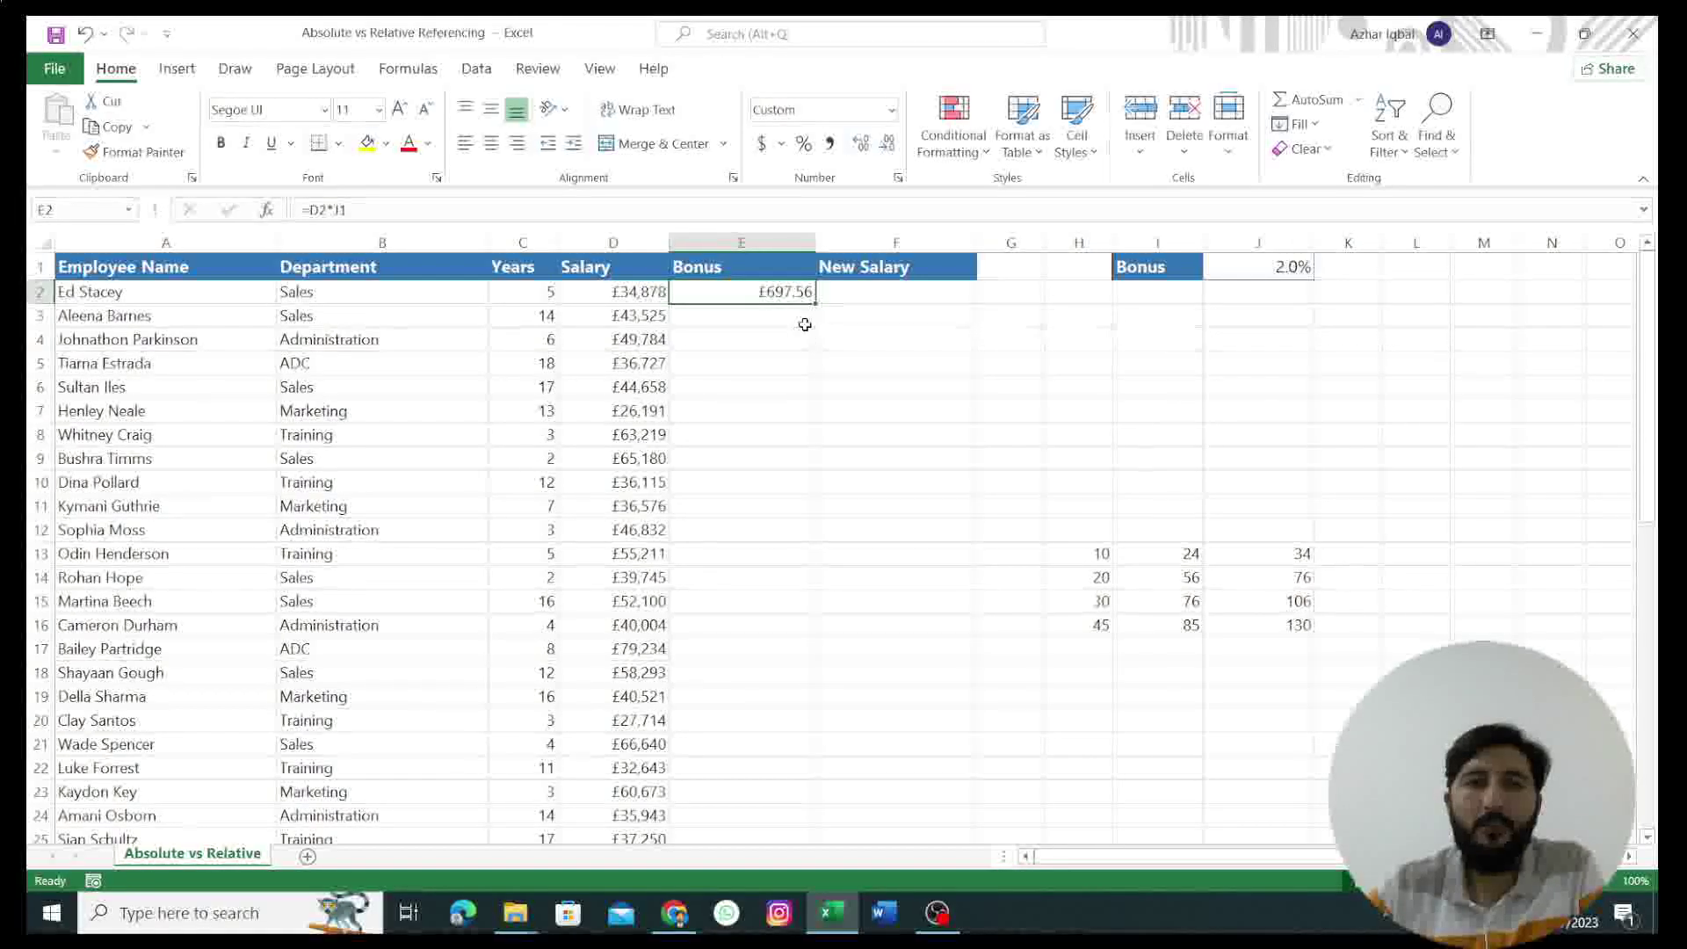
{"action": "left_click_drag", "start_coordinate": [816, 302], "coordinate": [796, 795]}
{"action": "scroll", "coordinate": [926, 424], "scroll_direction": "up", "scroll_amount": 9}
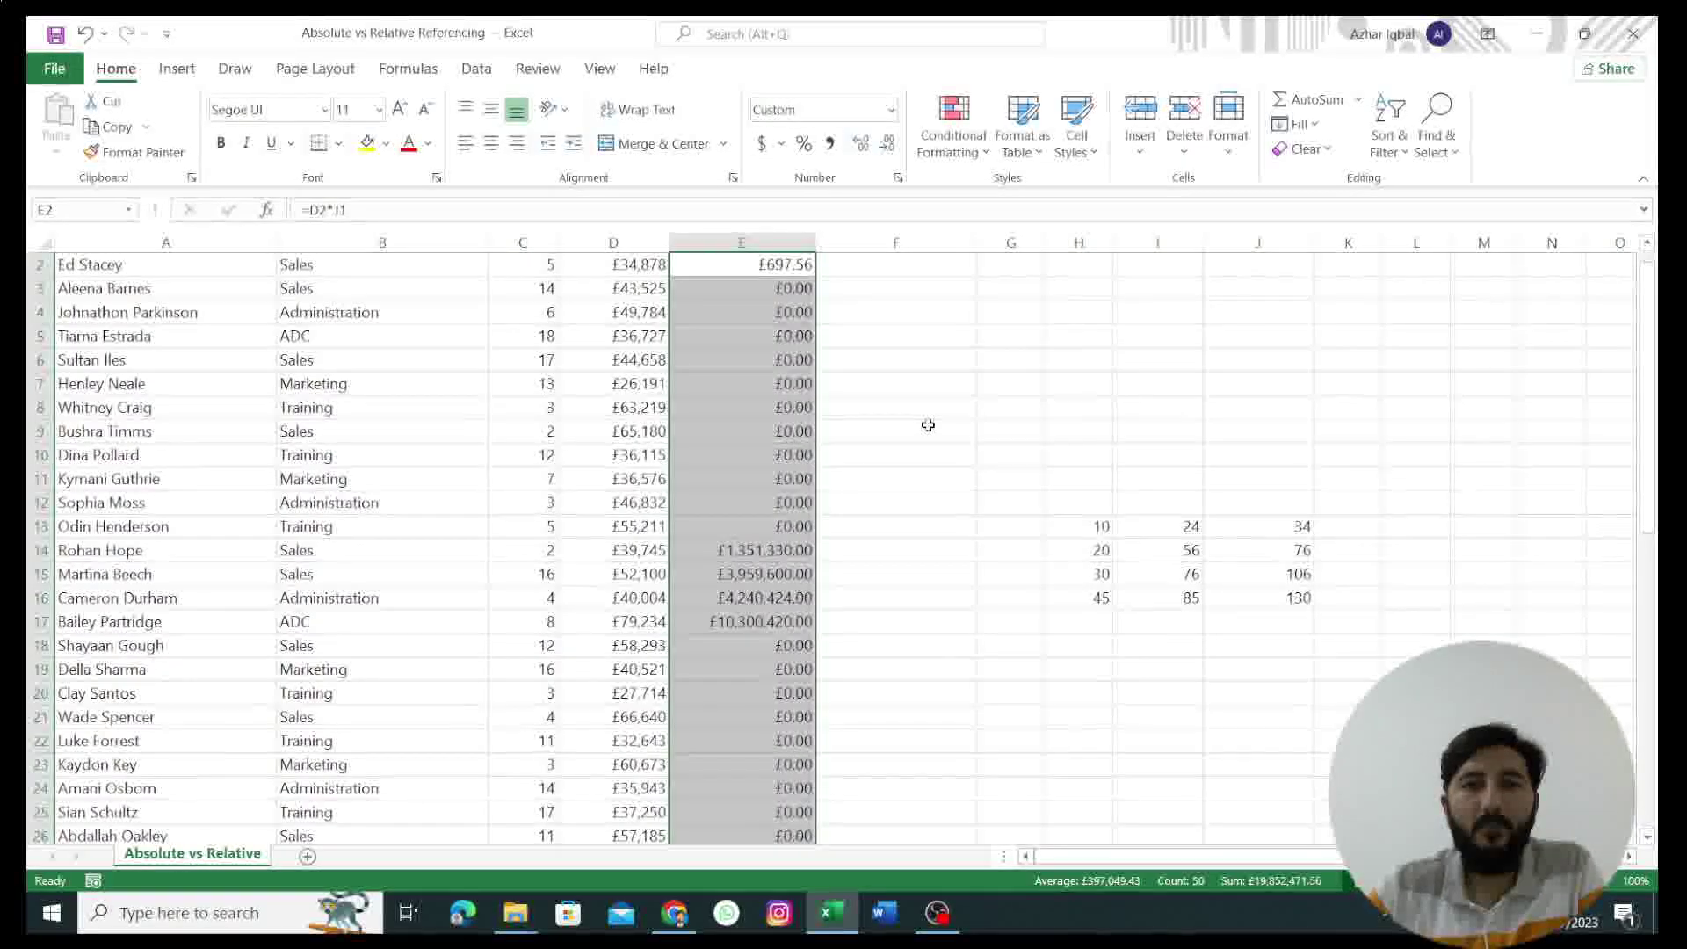
{"action": "scroll", "coordinate": [835, 544], "scroll_direction": "up", "scroll_amount": 1}
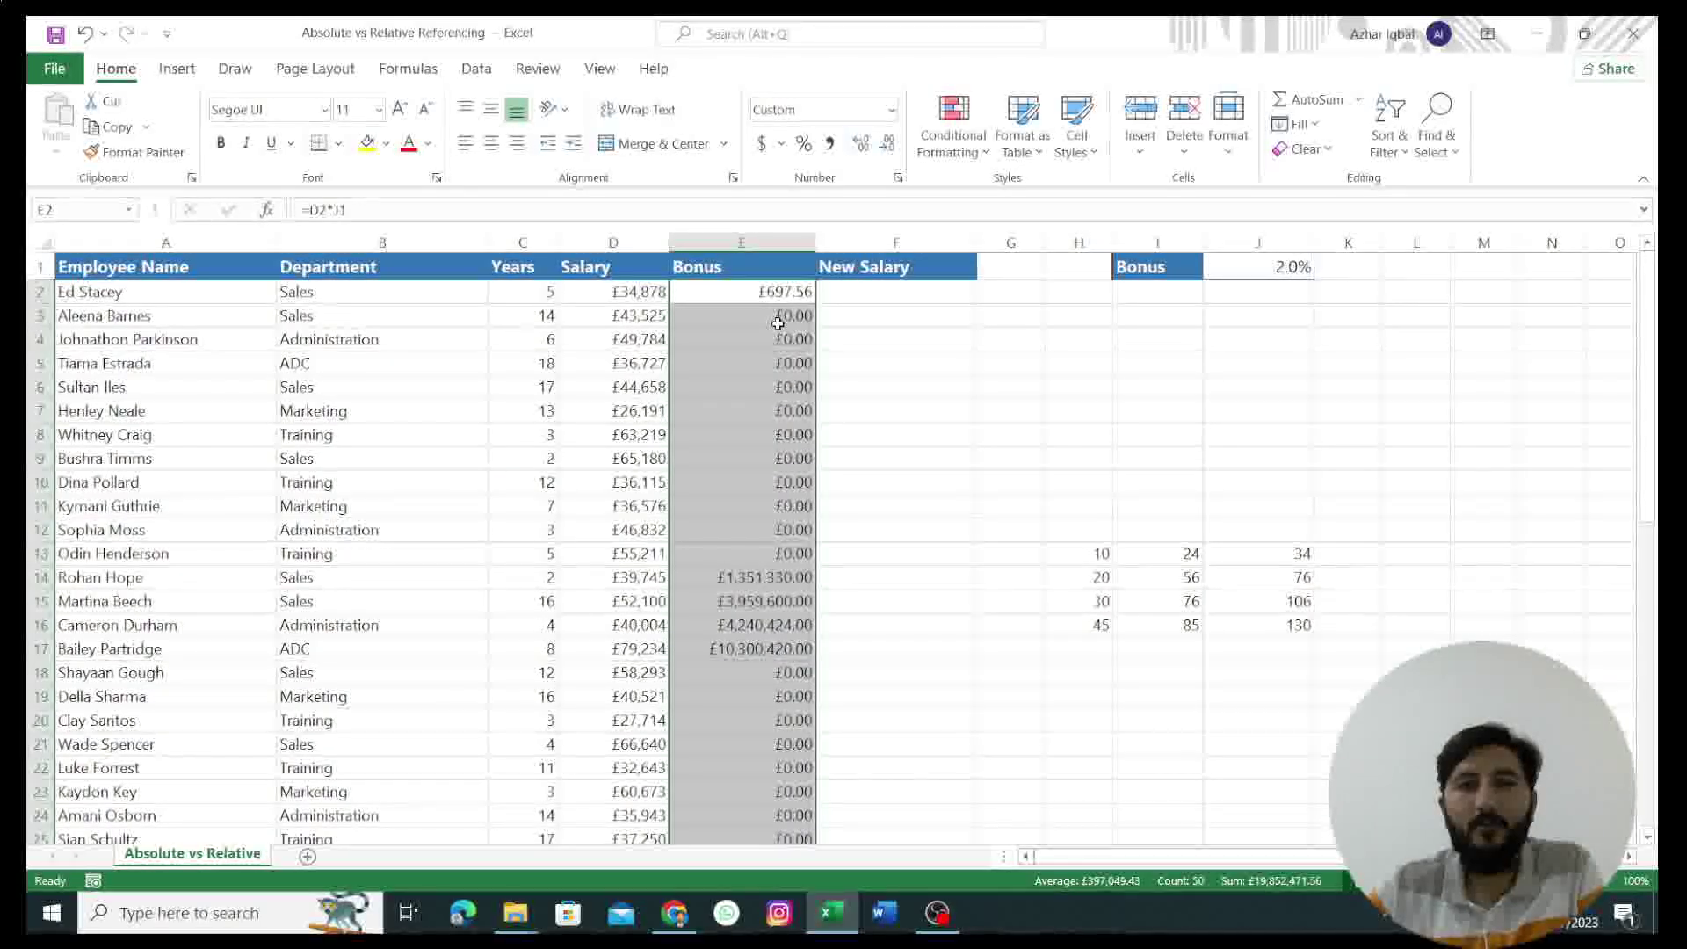
{"action": "left_click", "coordinate": [752, 321]}
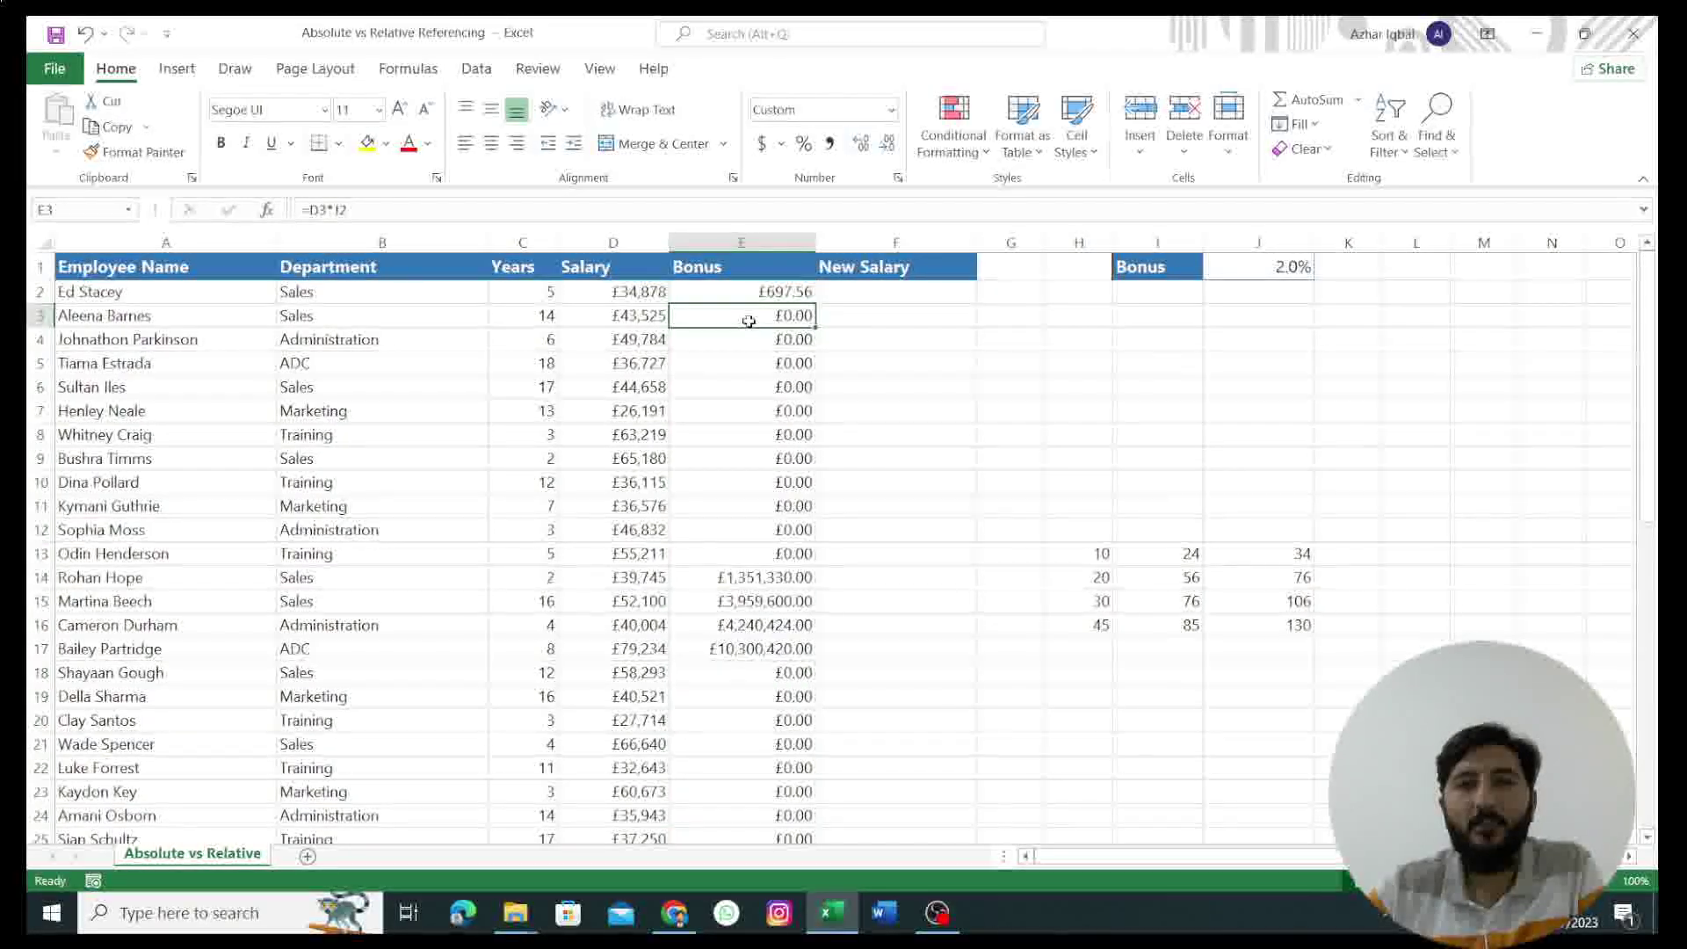
{"action": "left_click", "coordinate": [746, 340]}
{"action": "left_click", "coordinate": [748, 367]}
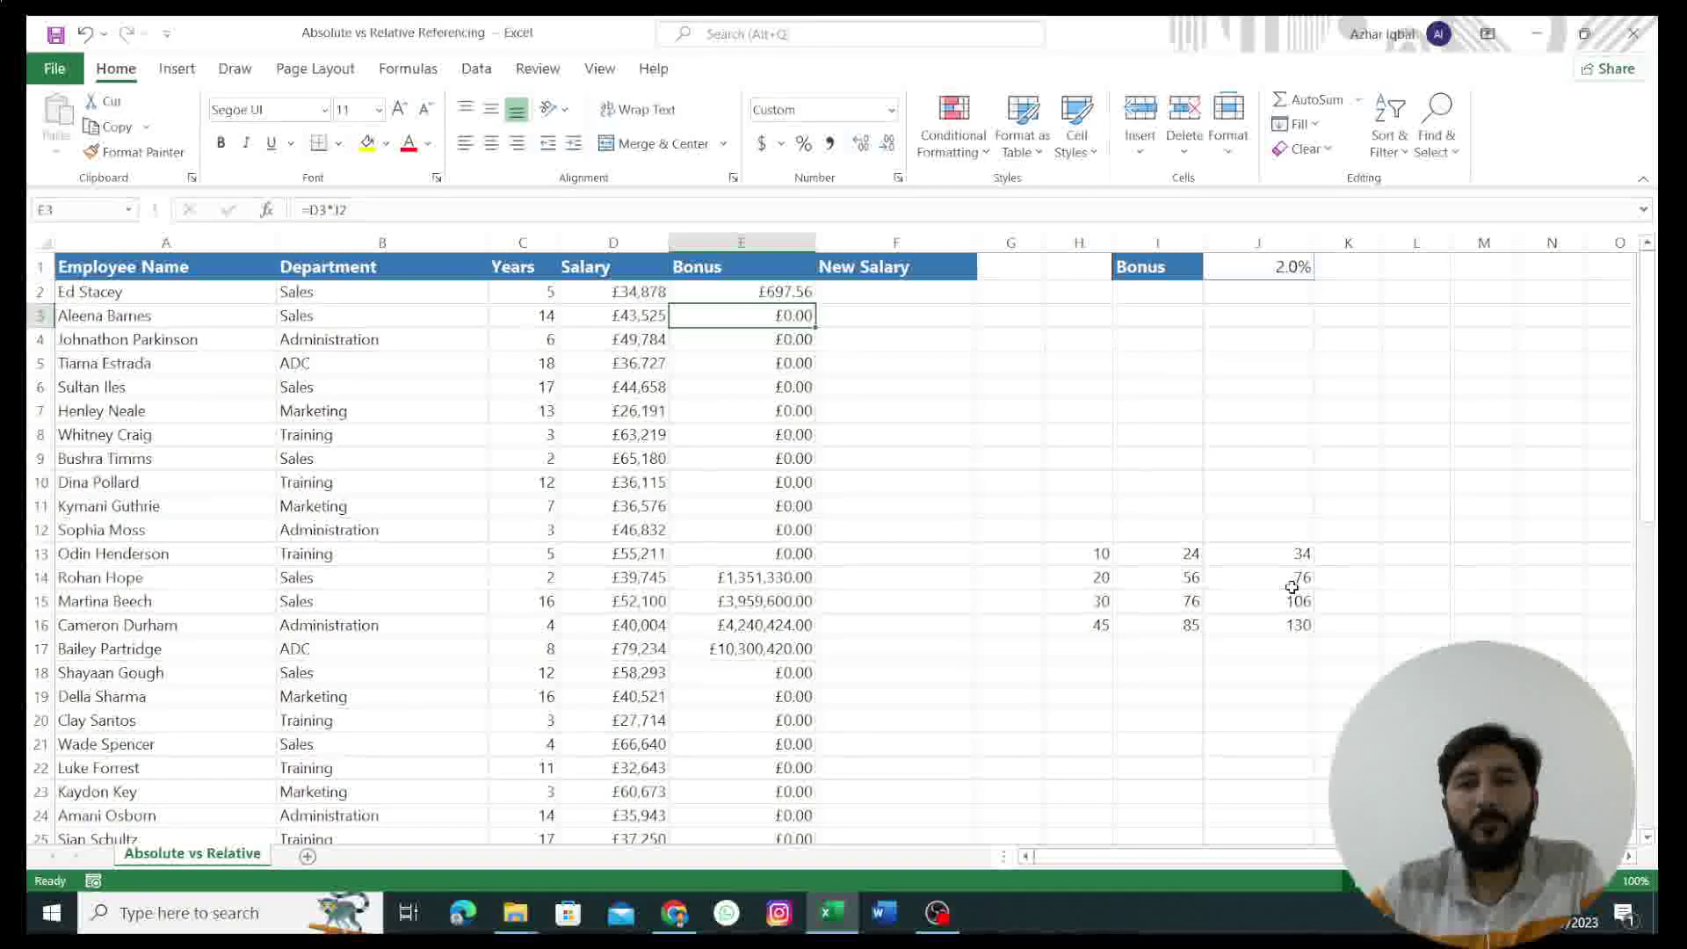
{"action": "left_click", "coordinate": [1297, 558]}
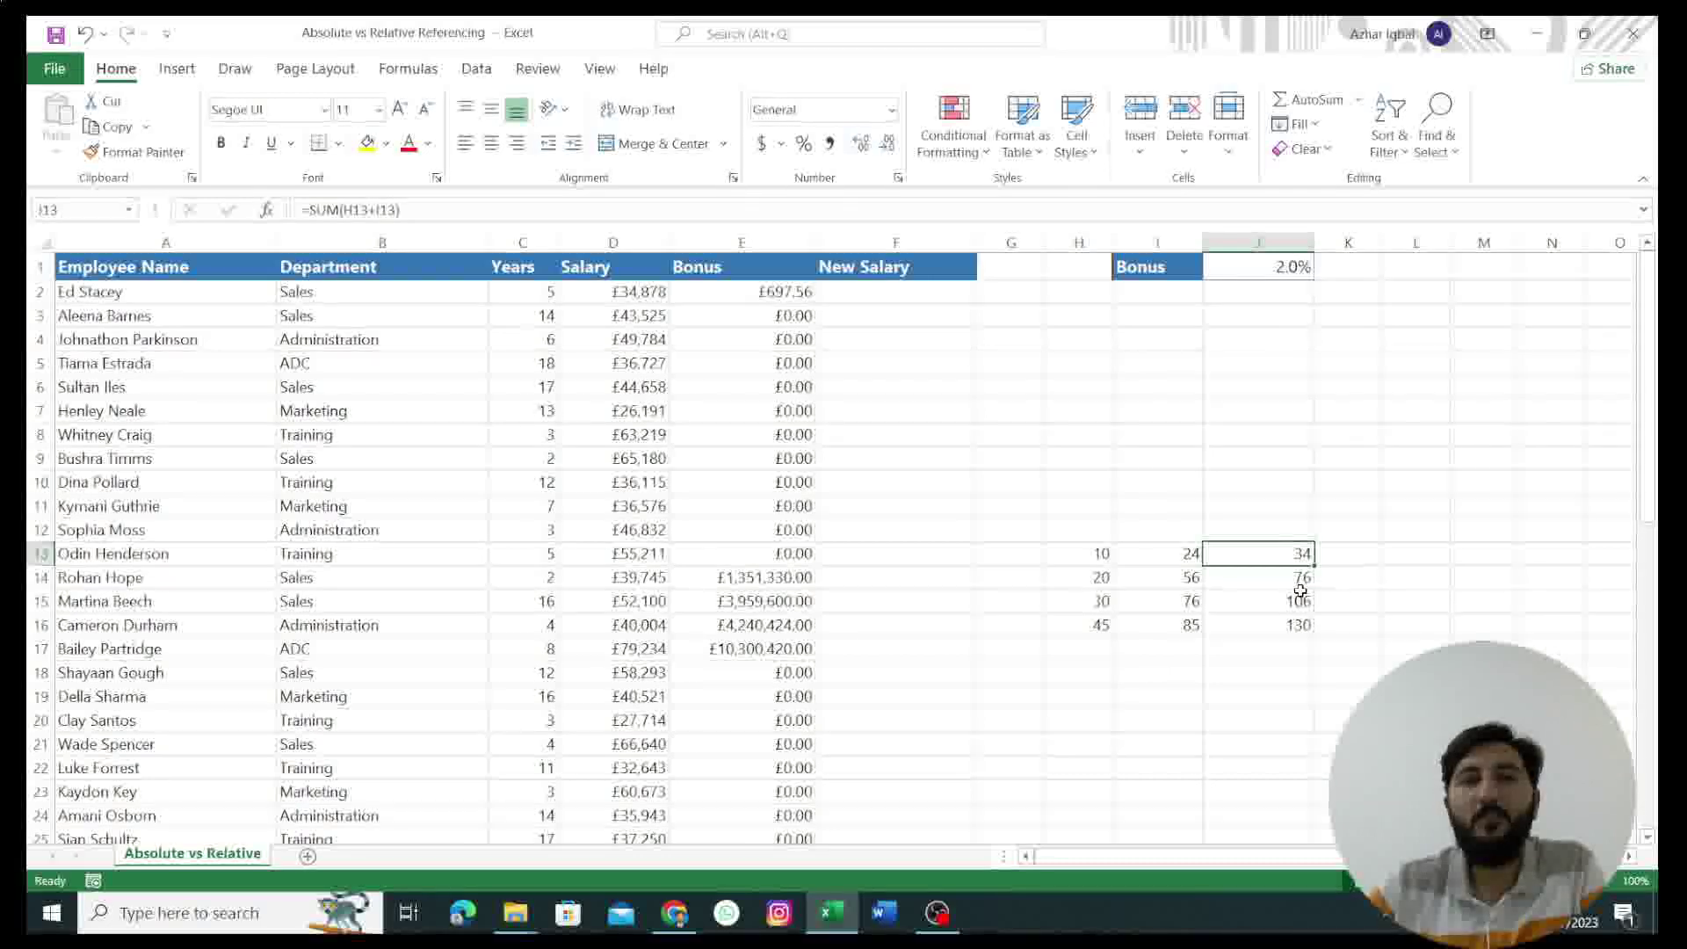
{"action": "left_click", "coordinate": [761, 297]}
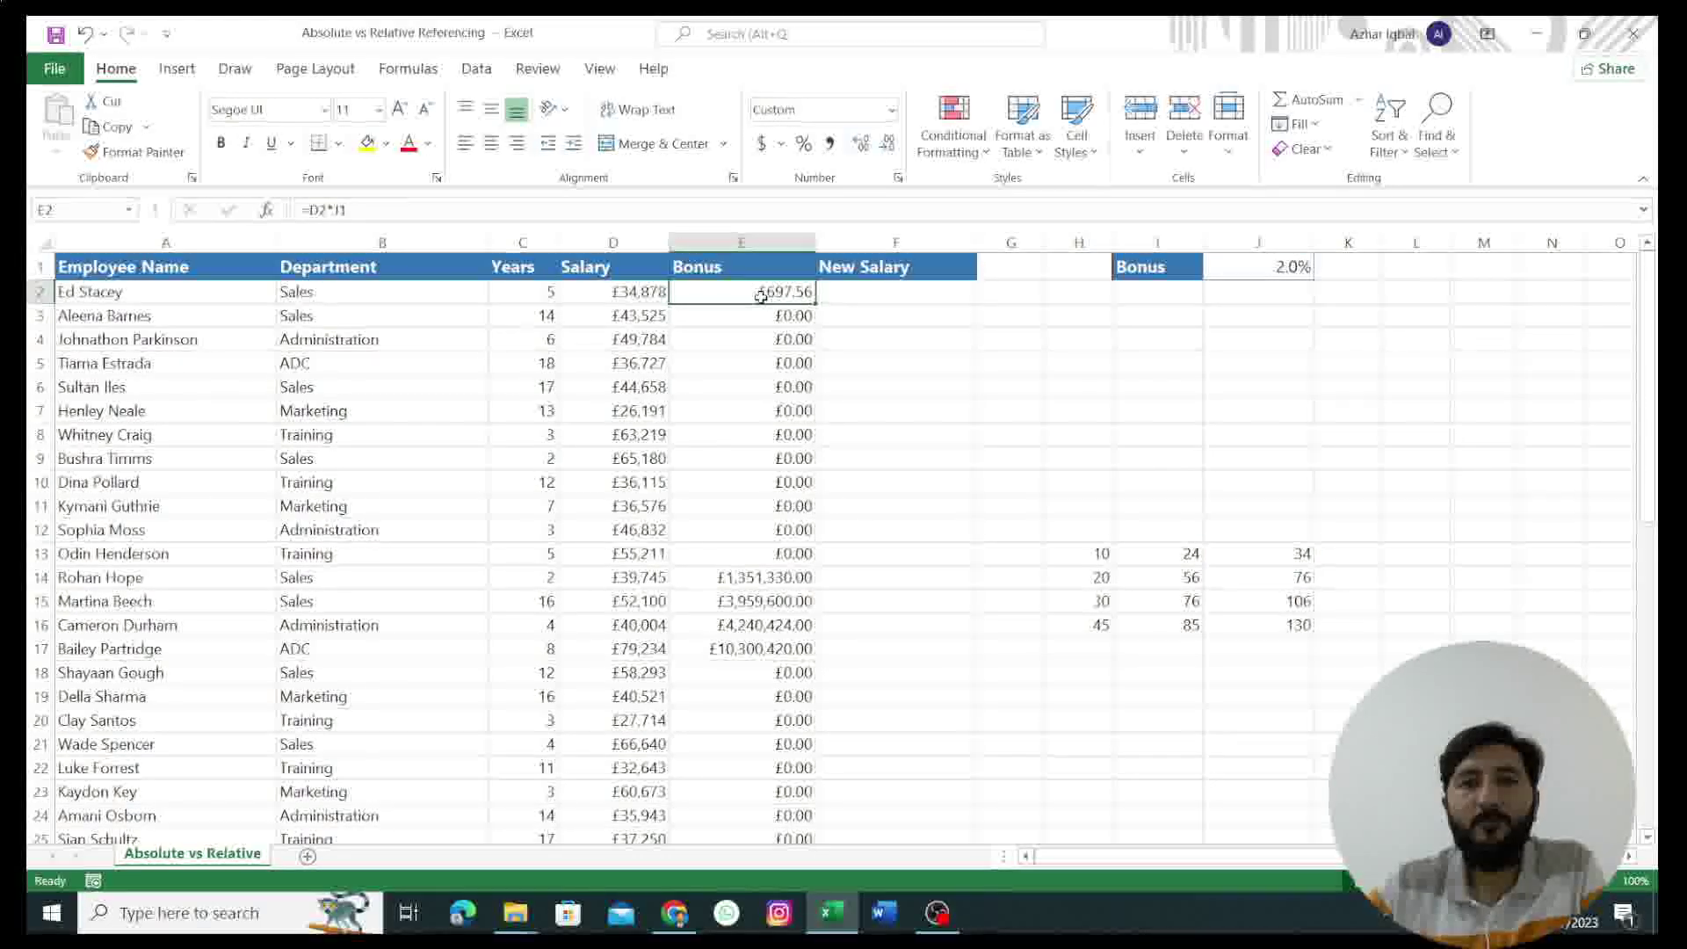
{"action": "key", "text": "F2"}
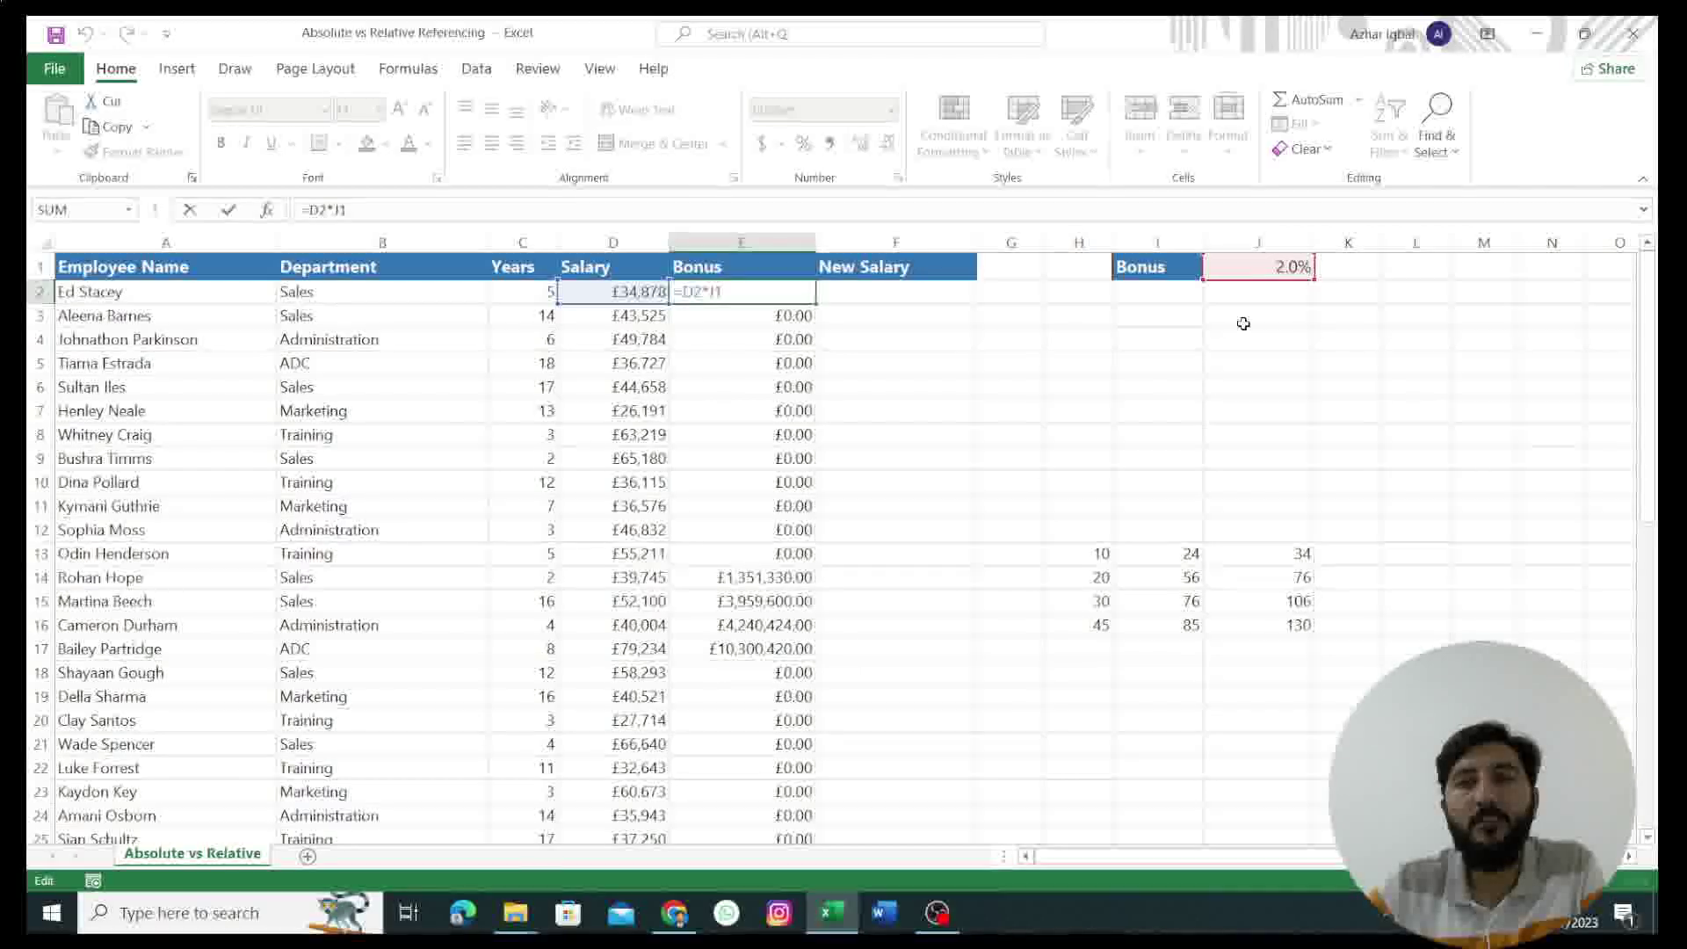
{"action": "left_click", "coordinate": [1247, 369]}
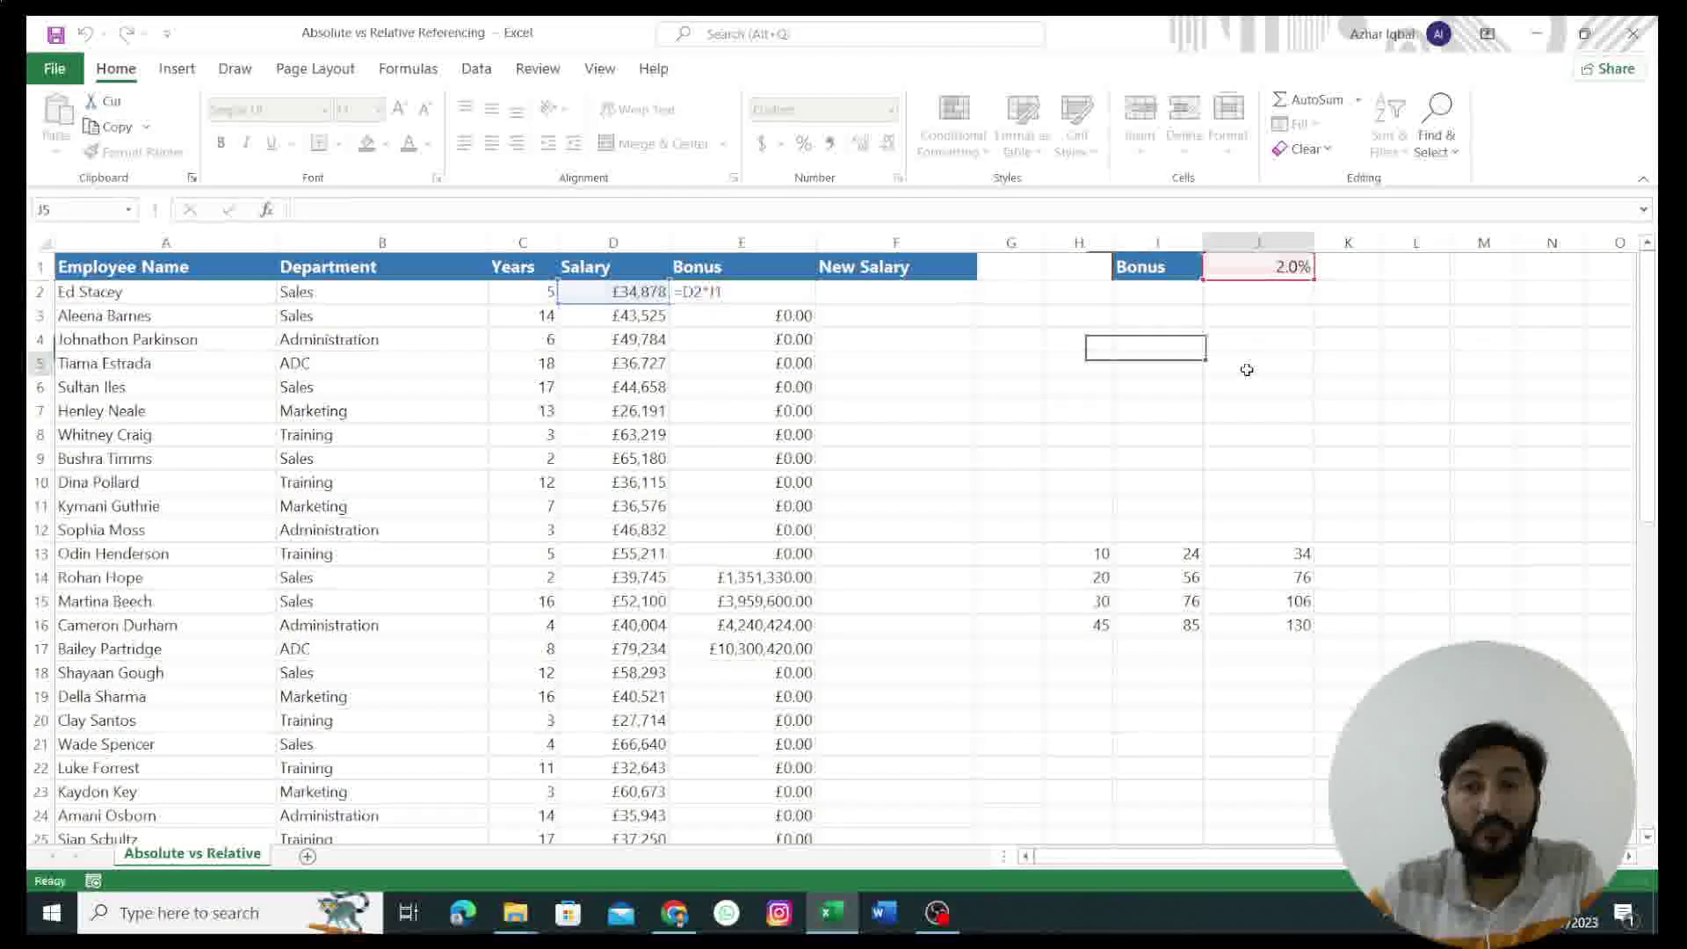
{"action": "left_click", "coordinate": [774, 325]}
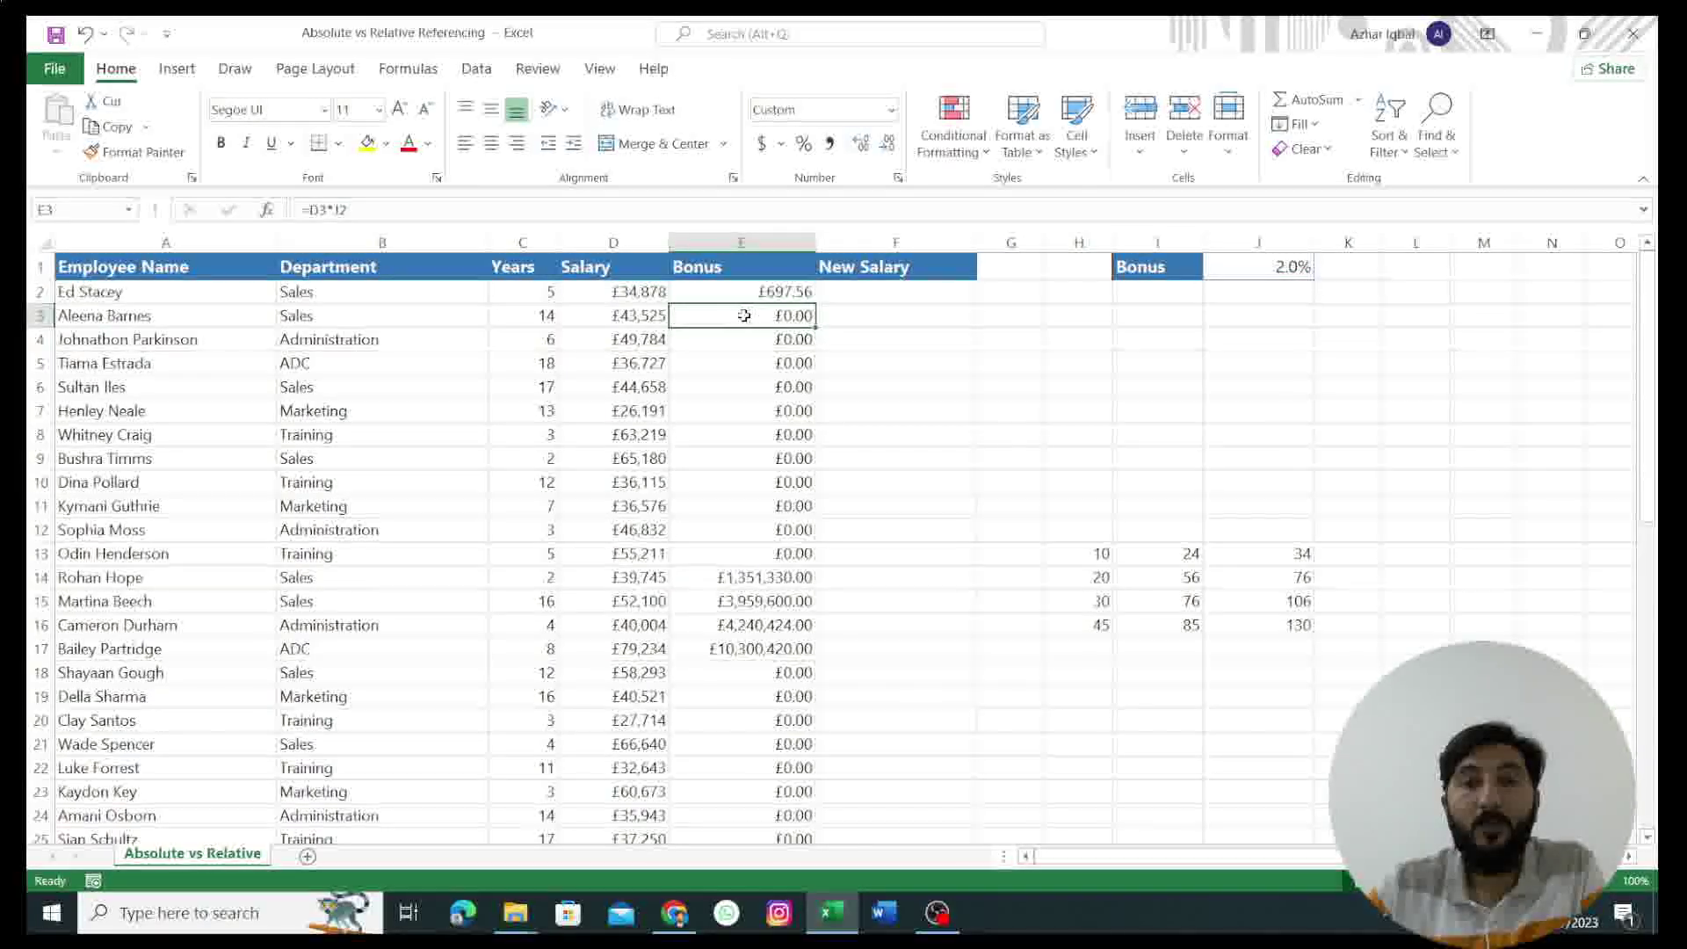
{"action": "double_click", "coordinate": [744, 316]}
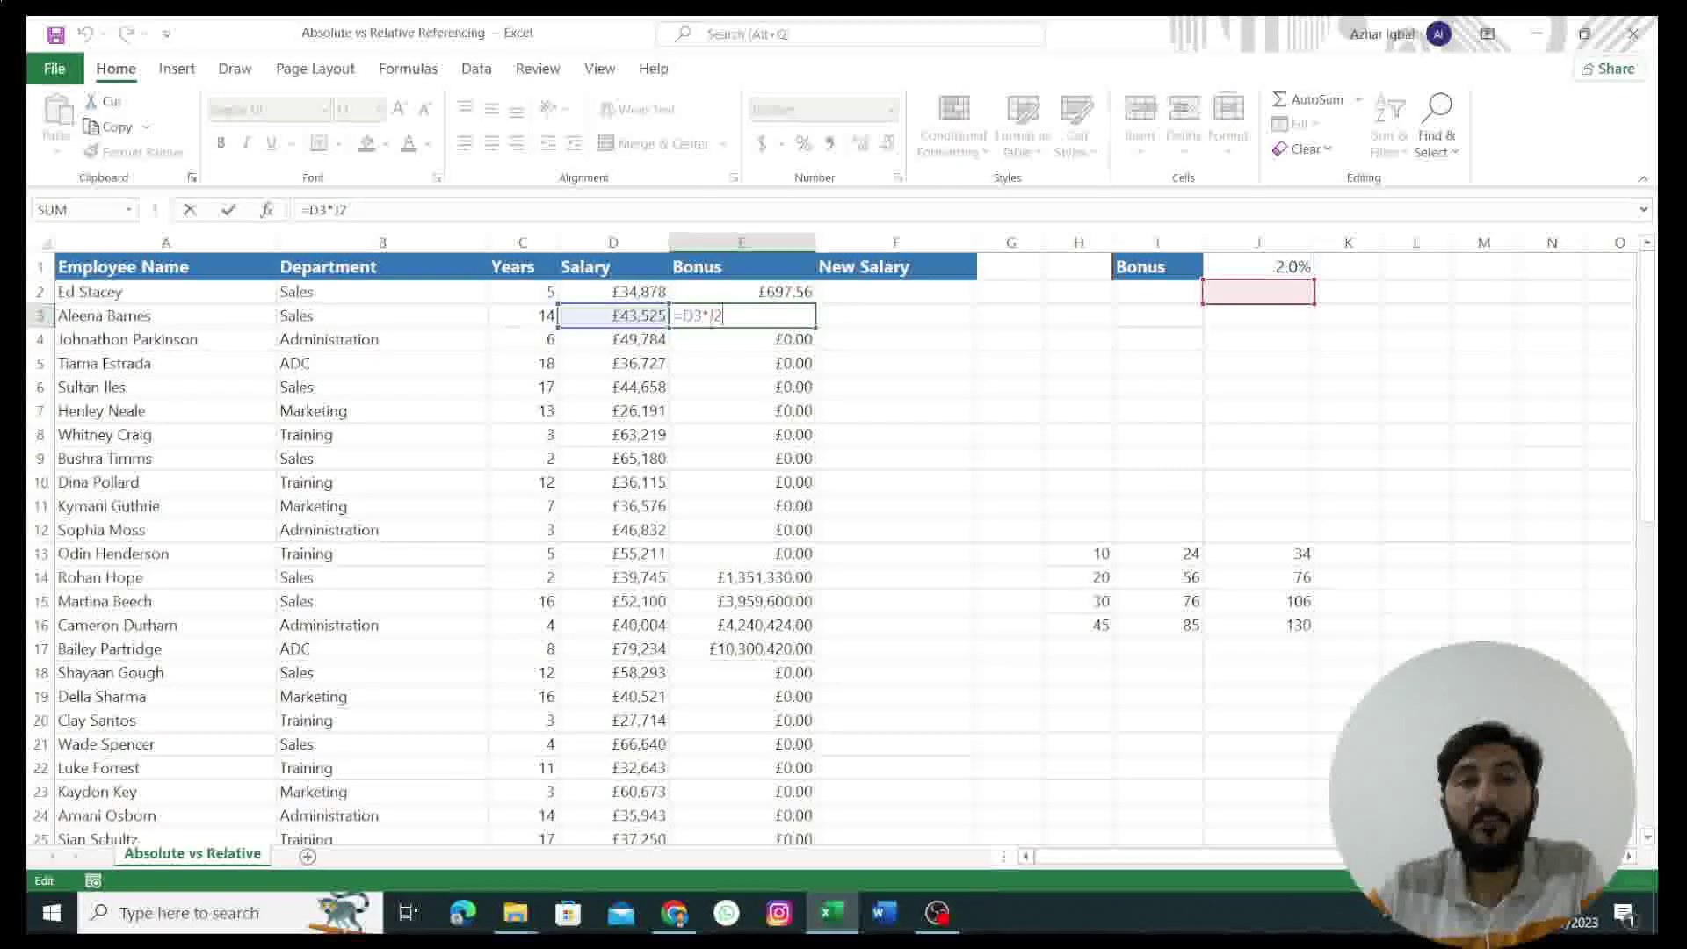
{"action": "left_click", "coordinate": [715, 434]}
{"action": "double_click", "coordinate": [716, 434]}
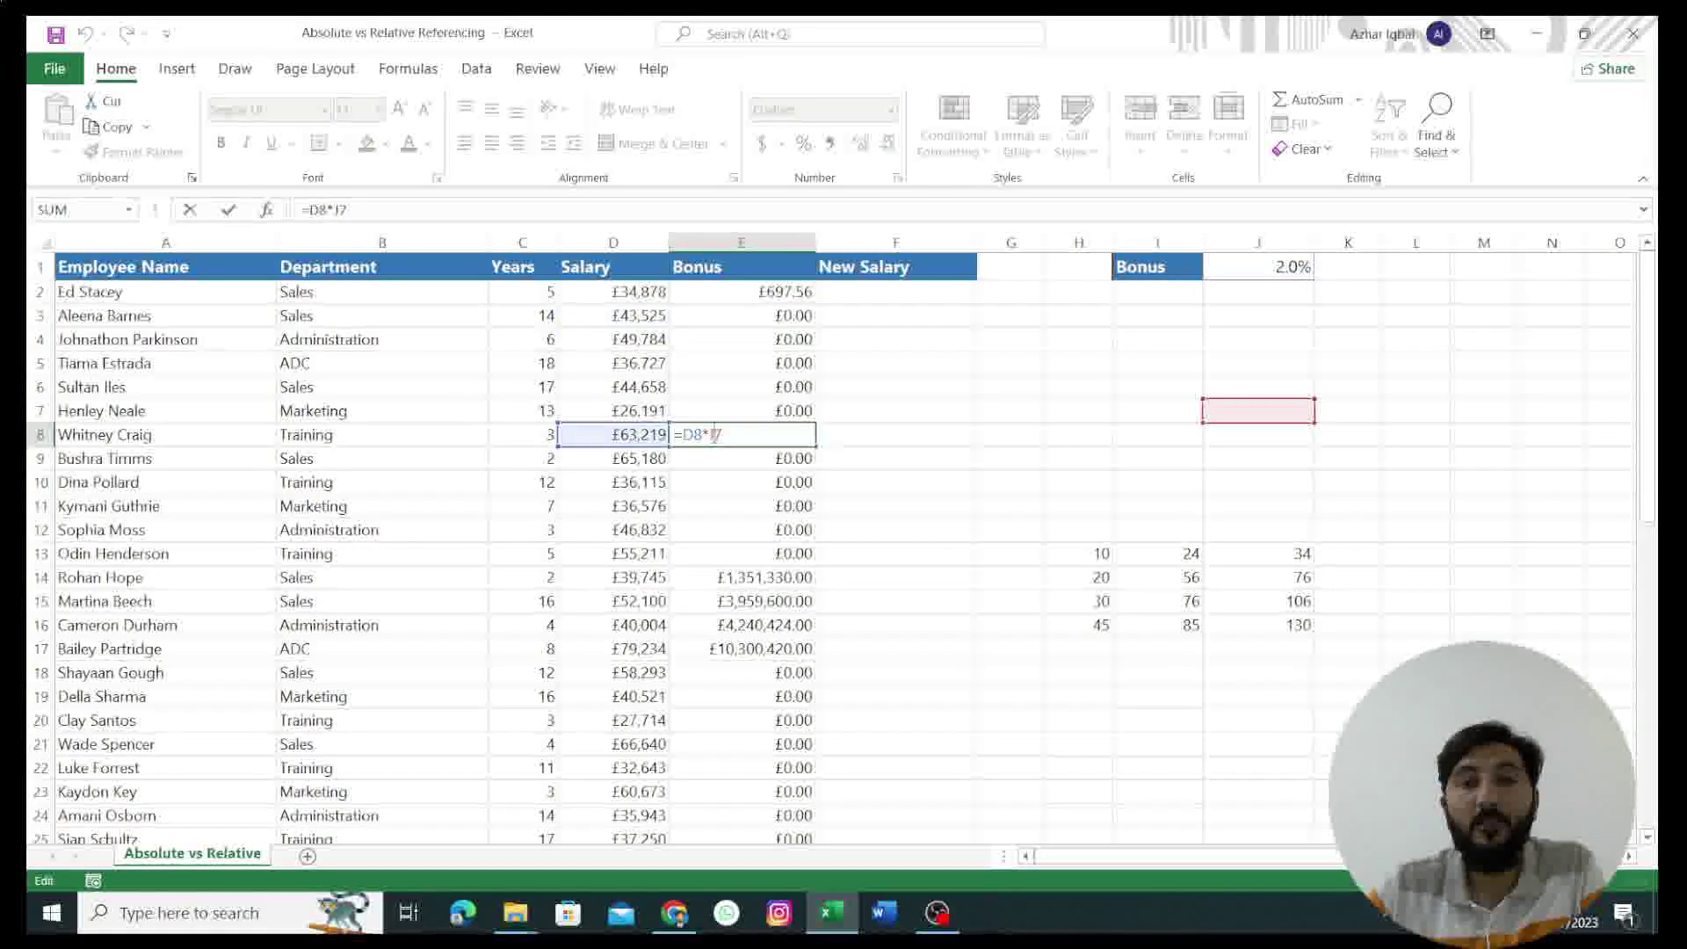
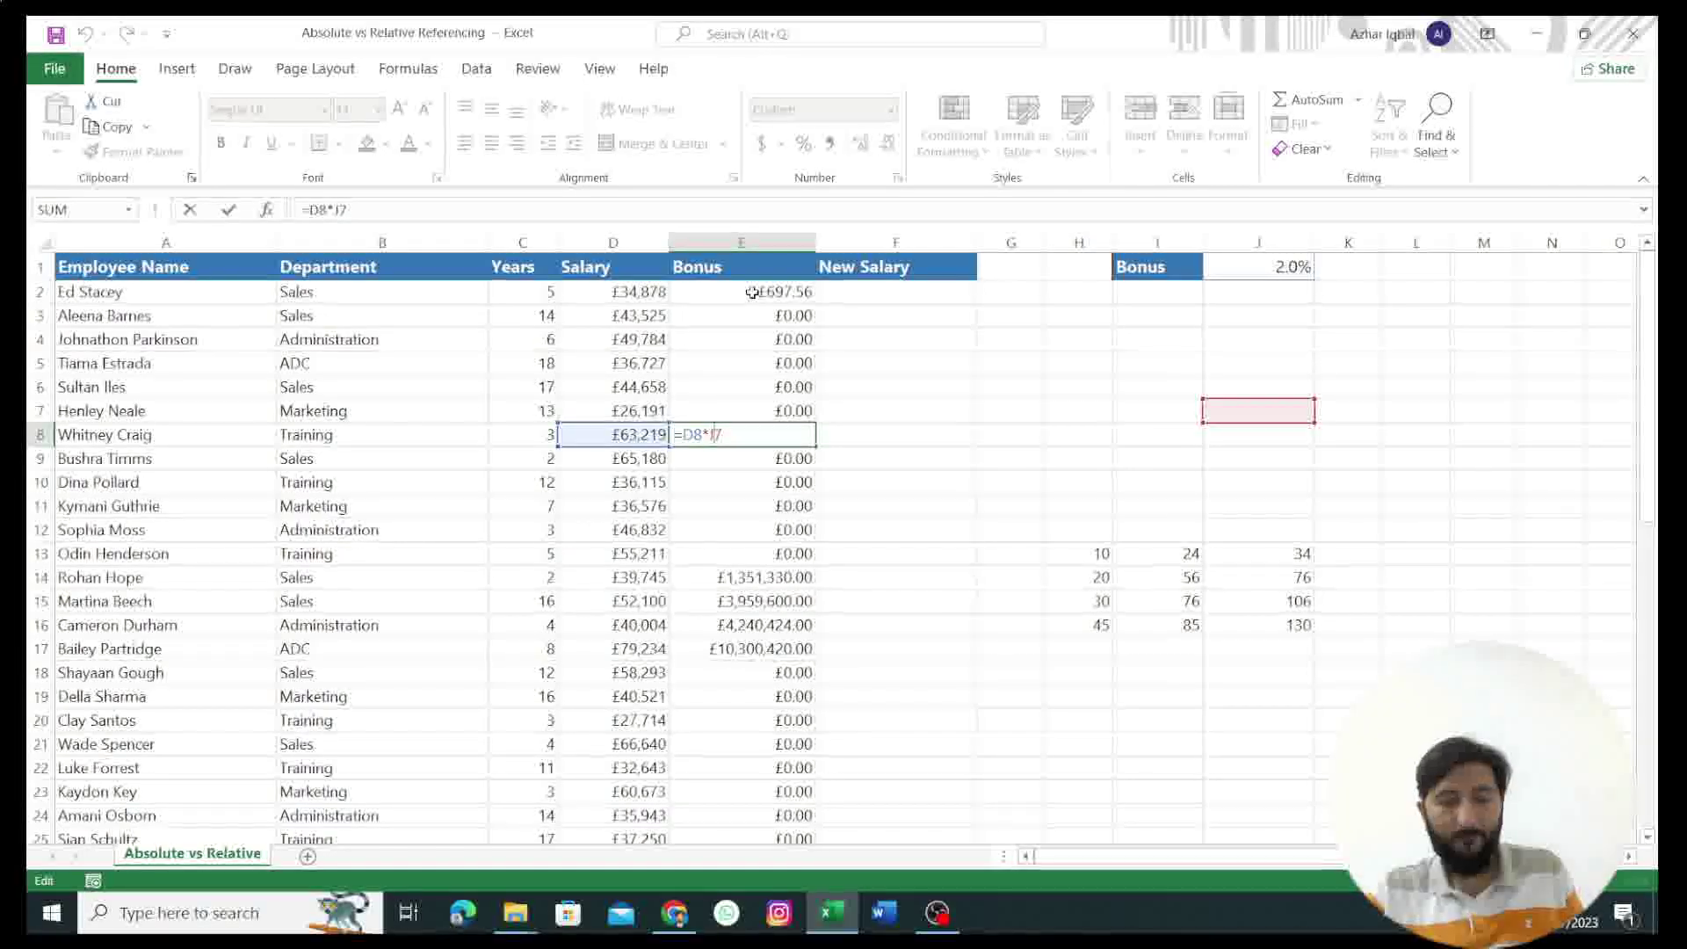
Step: Undo the bonus fill-down and clear the relative-reference formula from E2 onward
{"action": "left_click", "coordinate": [829, 364]}
{"action": "left_click", "coordinate": [773, 387]}
{"action": "key", "text": "ctrl+z"}
{"action": "key", "text": "ctrl+z"}
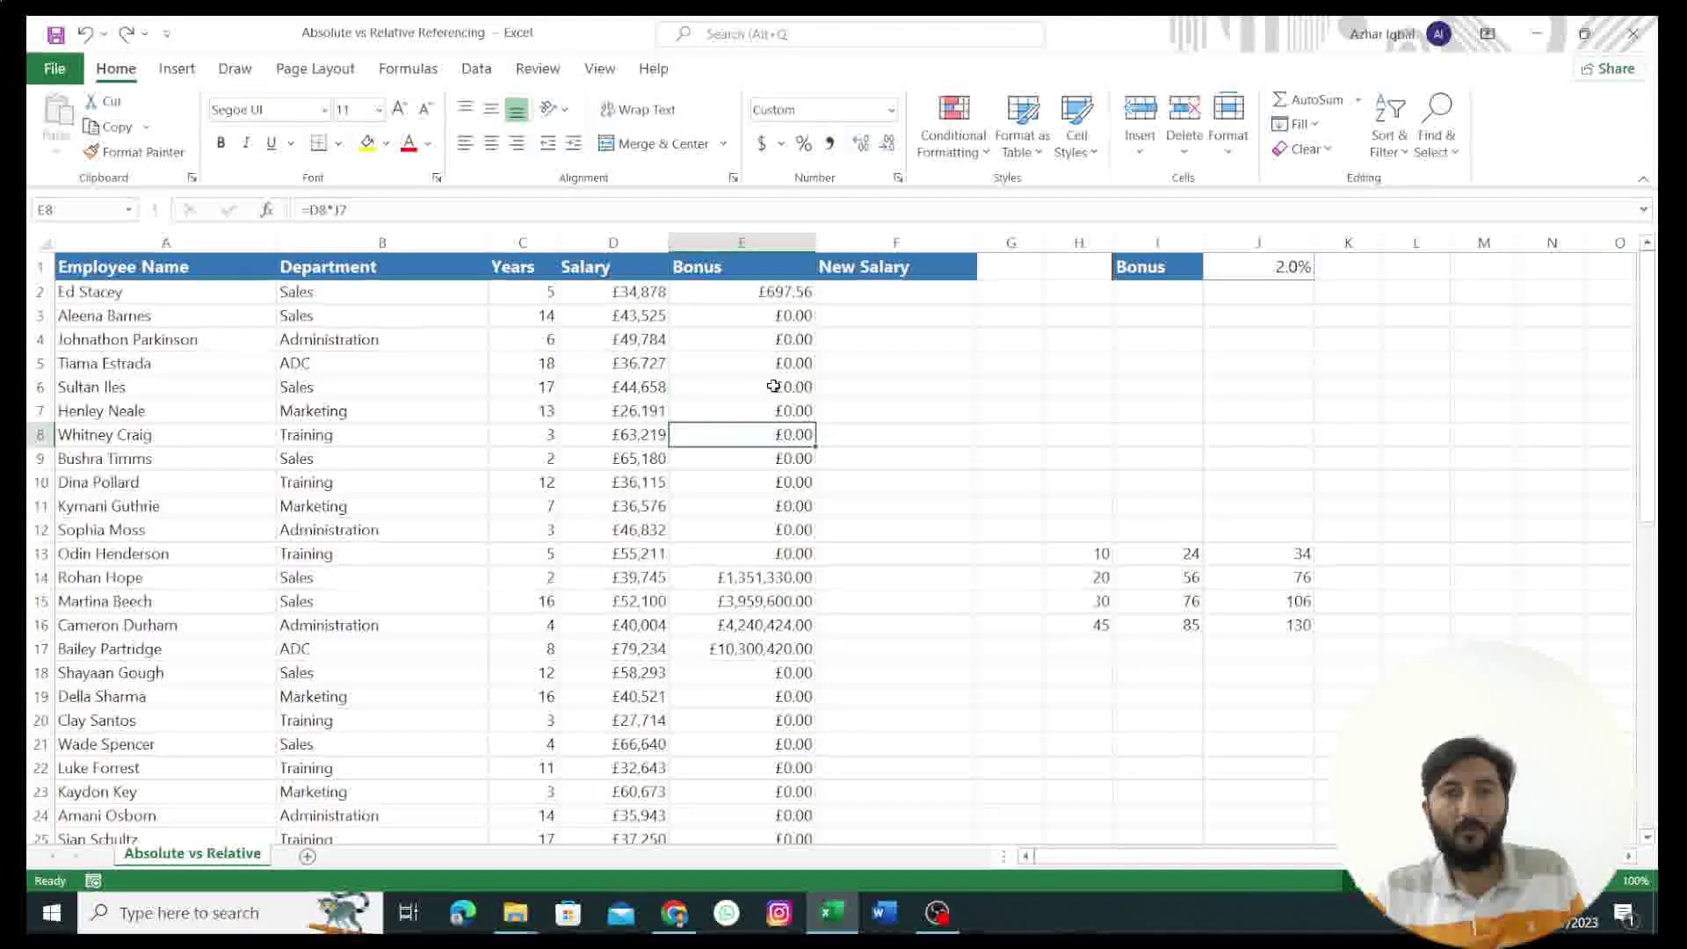
{"action": "key", "text": "ctrl+z"}
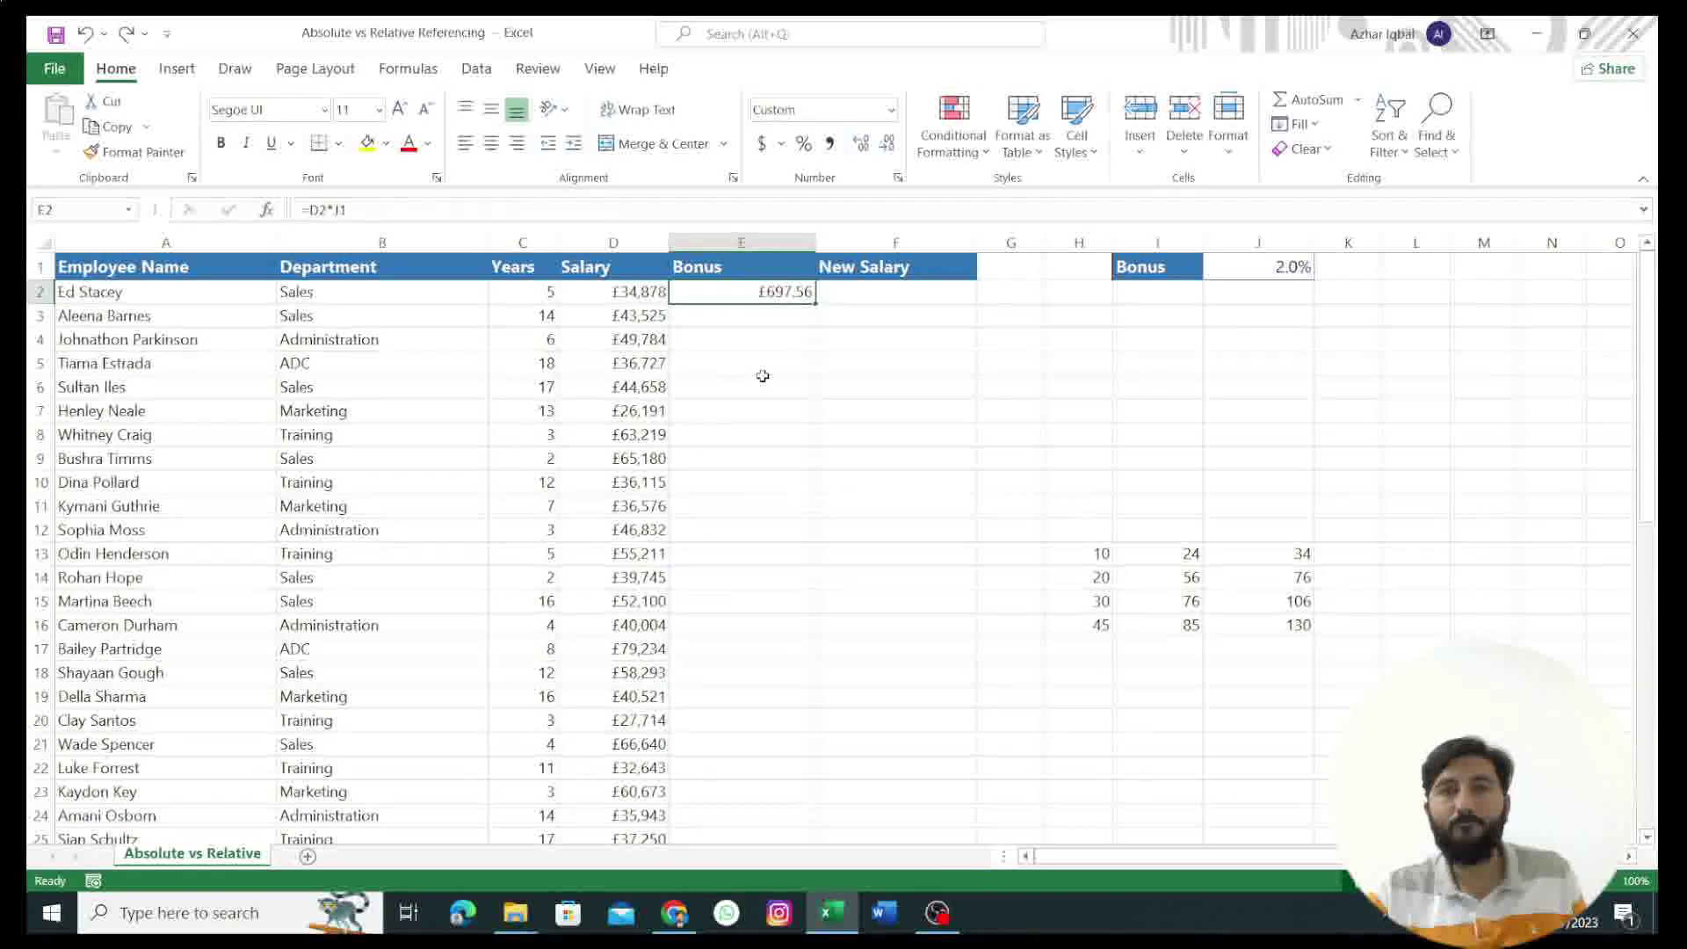
{"action": "key", "text": "ctrl+z"}
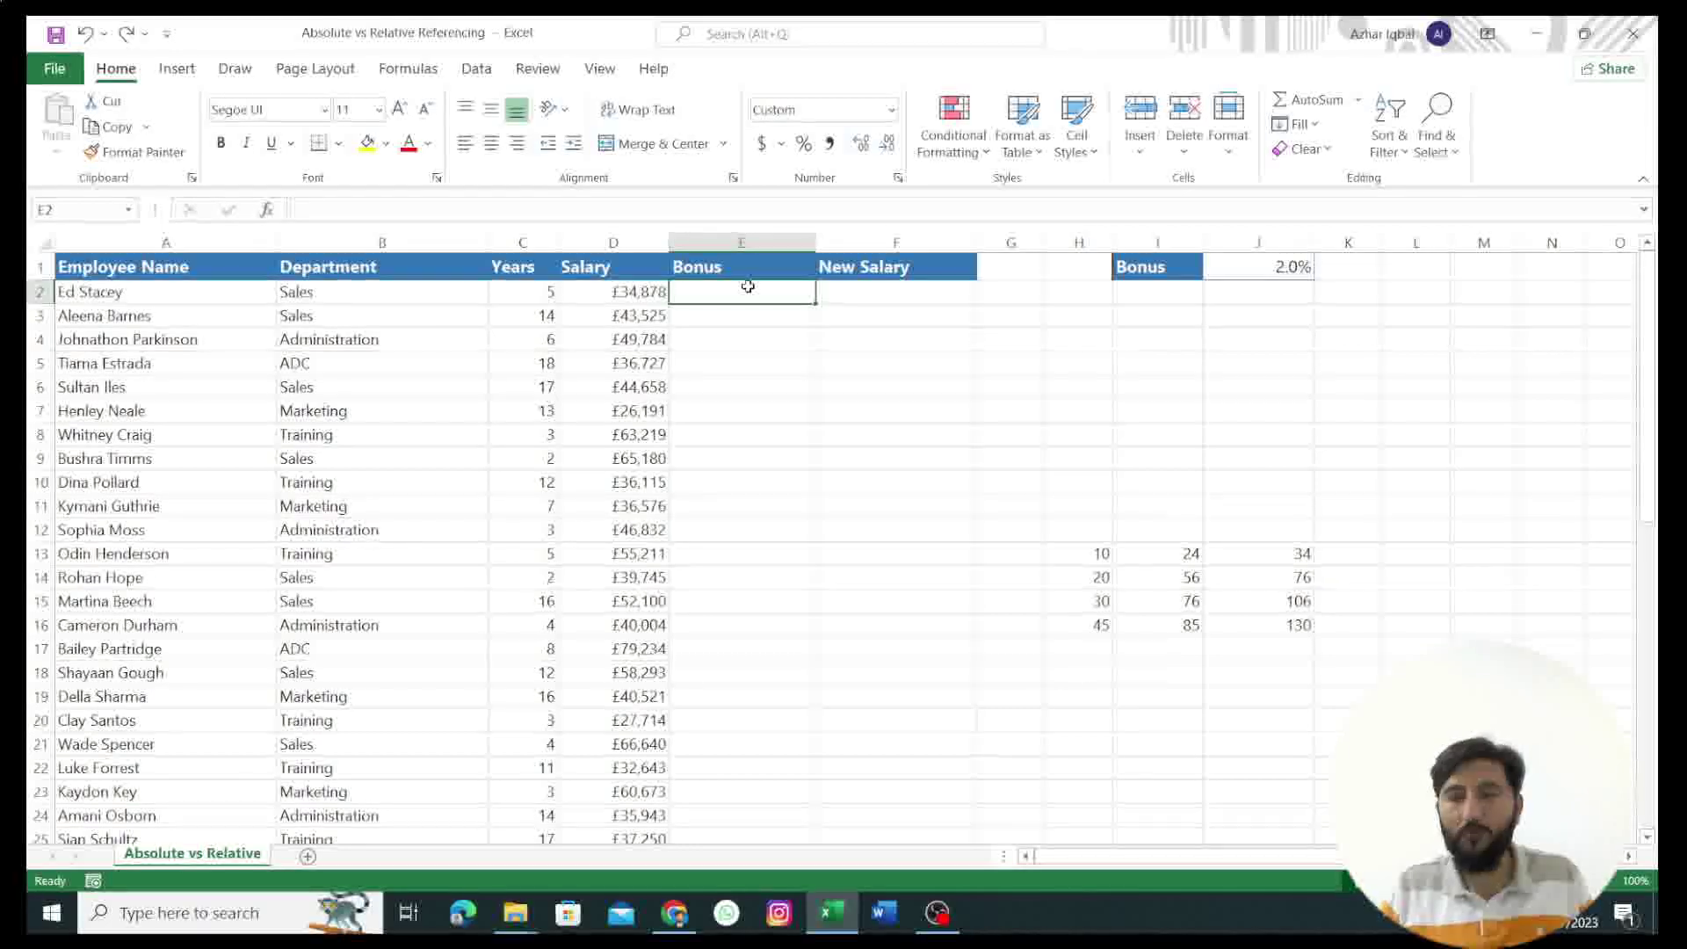
Step: Enter =D2*$J$1 in E2, locking the 2.0% rate, for a £697.56 bonus
{"action": "type", "text": "="}
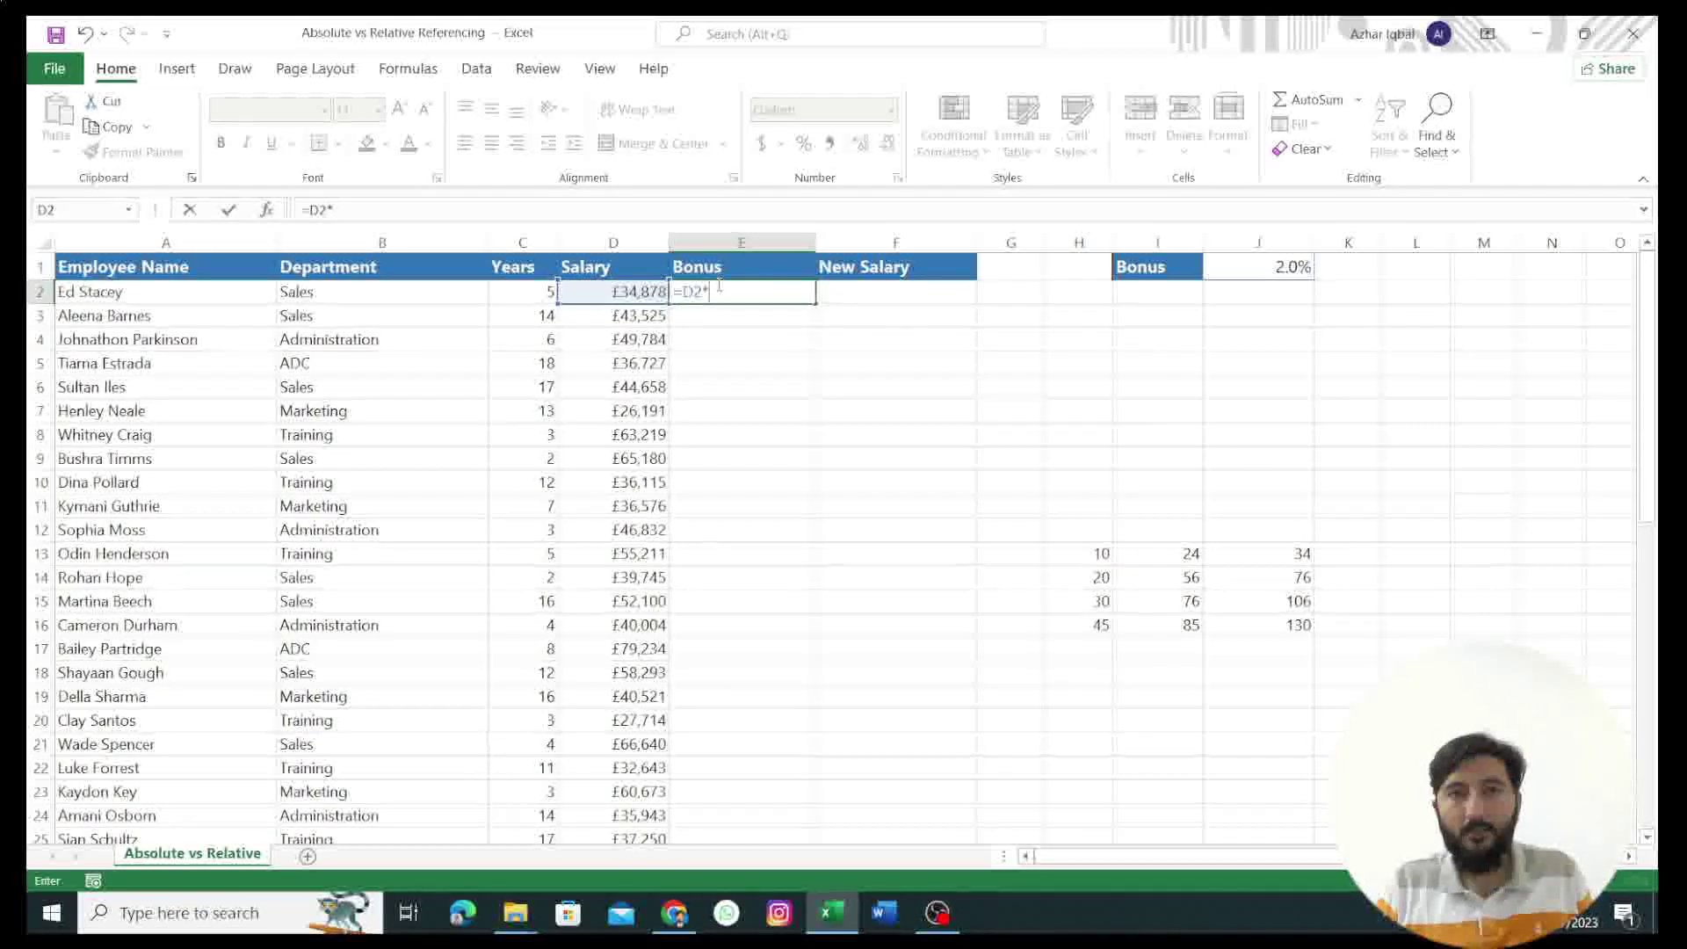
{"action": "left_click", "coordinate": [1261, 274]}
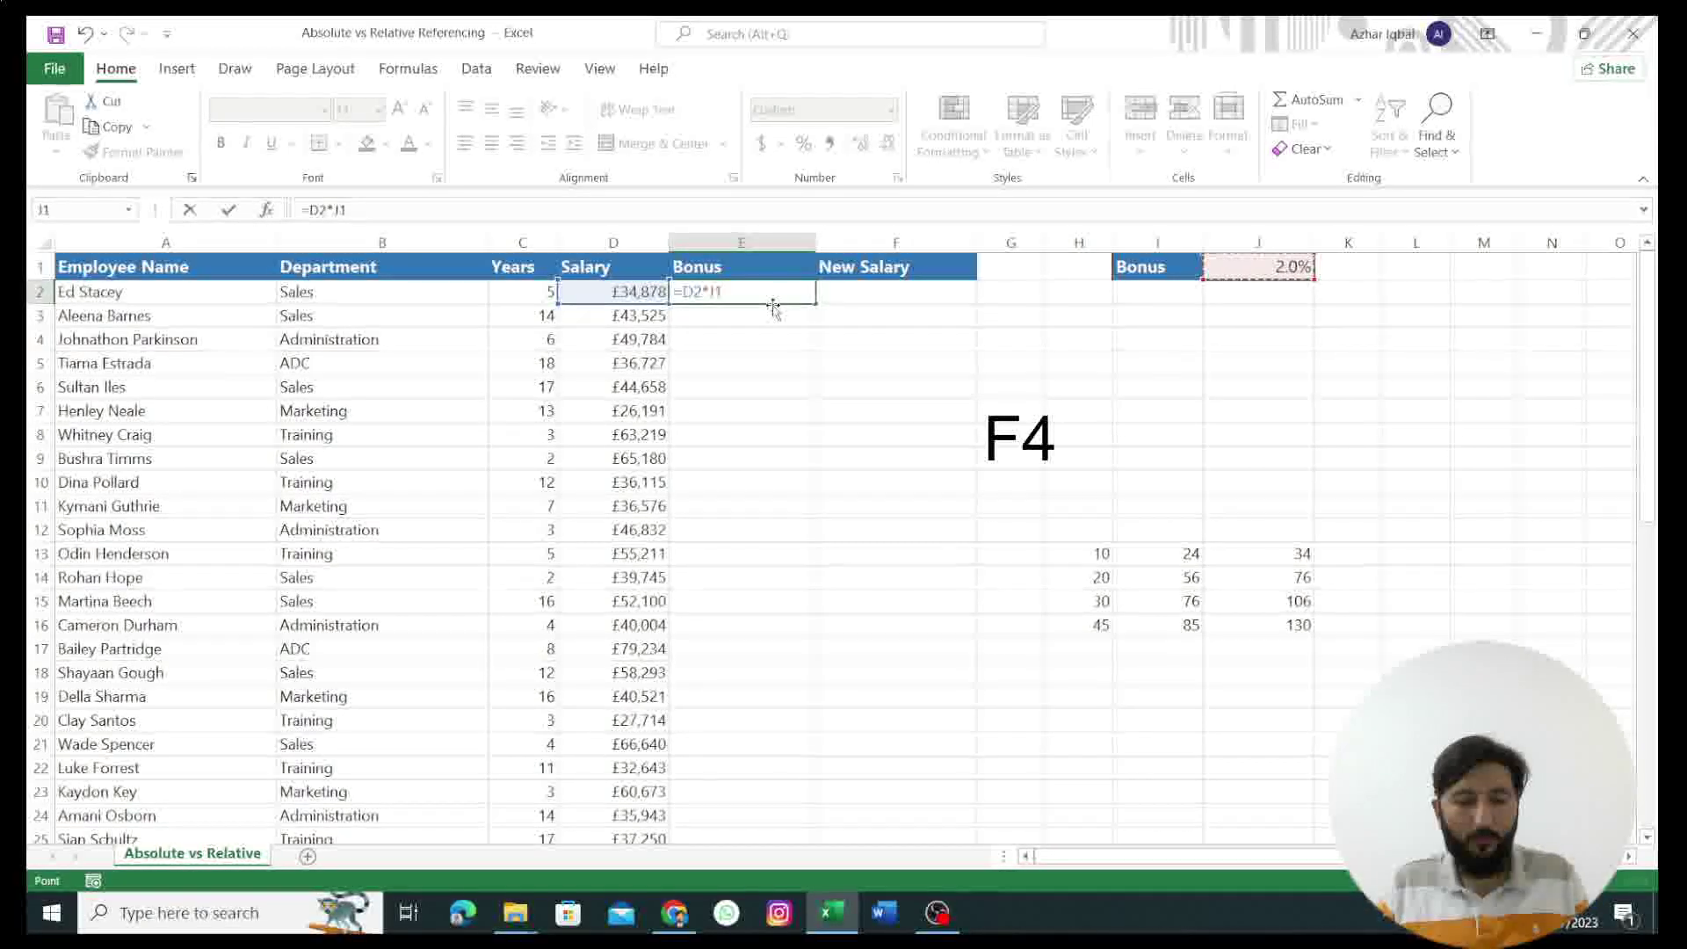
{"action": "key", "text": "F4"}
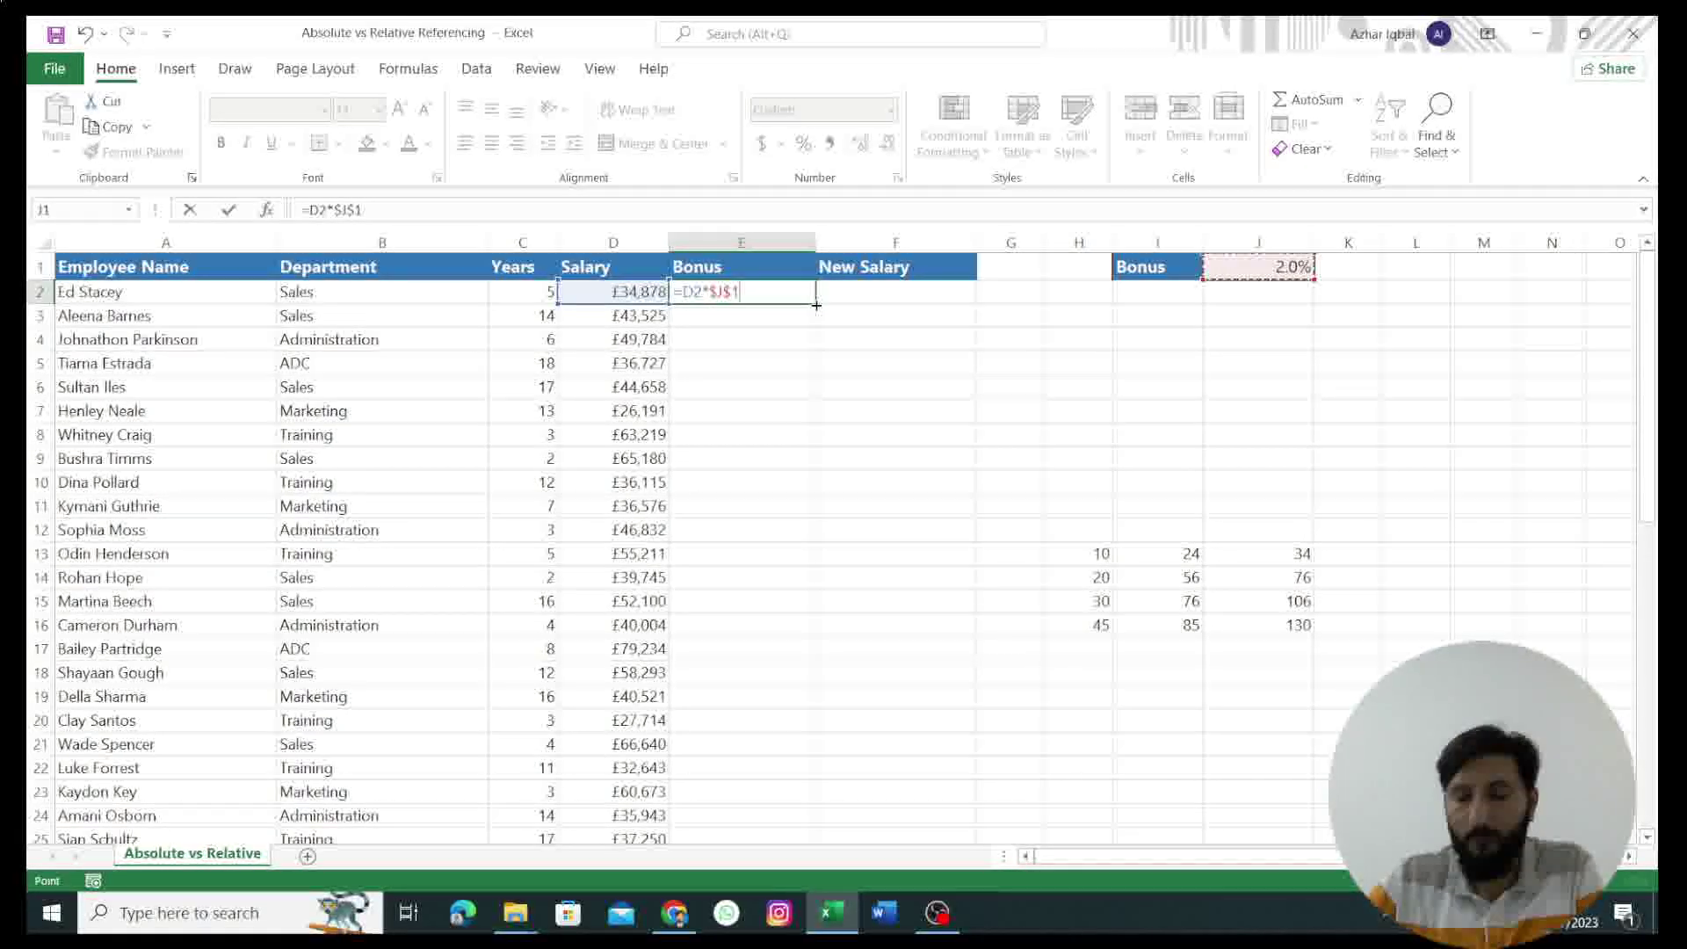
{"action": "key", "text": "Return"}
{"action": "left_click", "coordinate": [803, 293]}
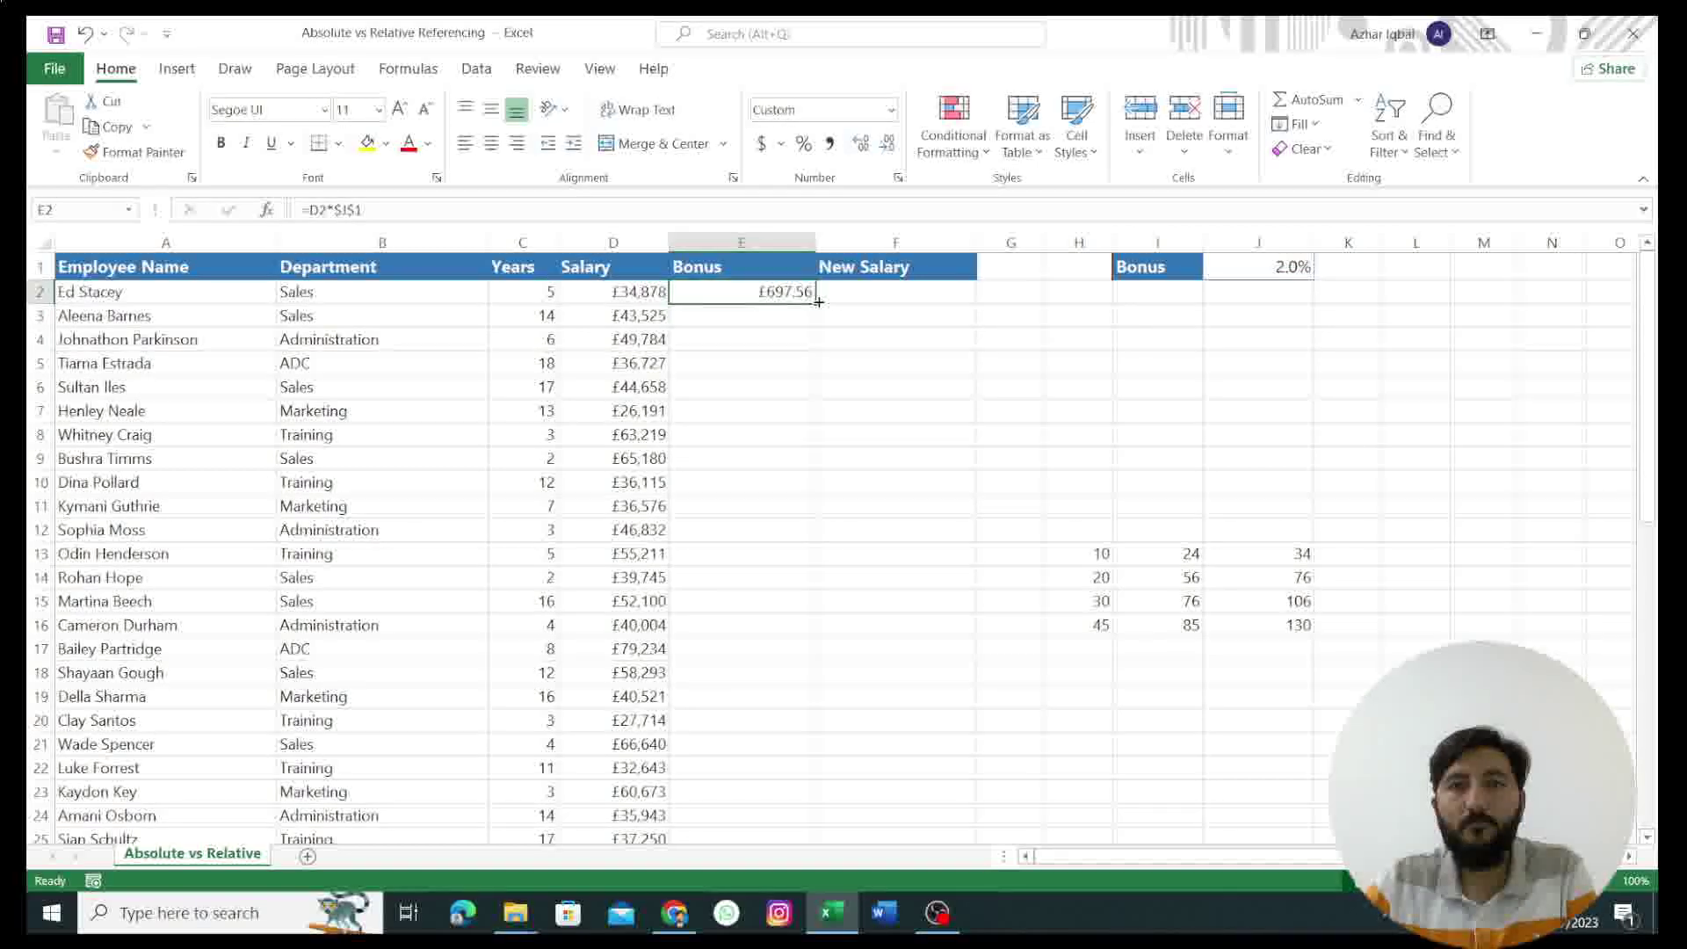
Step: Fill the $J$1 bonus formula down all employee rows and check it in E11, E19 and E25
{"action": "double_click", "coordinate": [815, 303]}
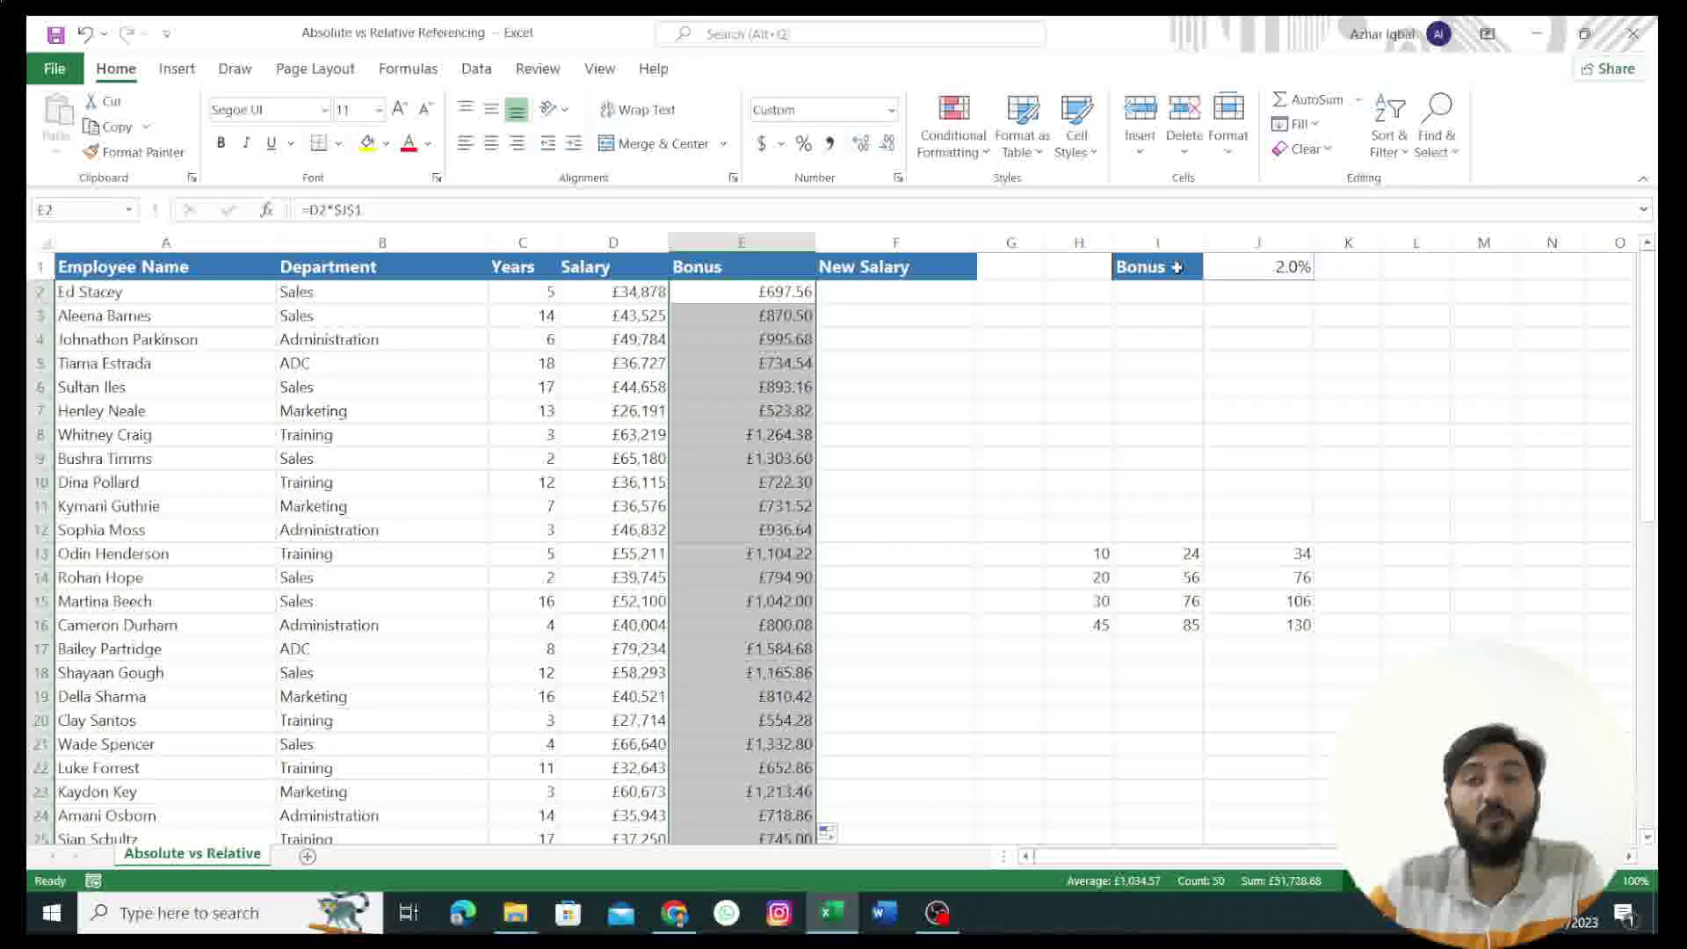
{"action": "left_click", "coordinate": [741, 511]}
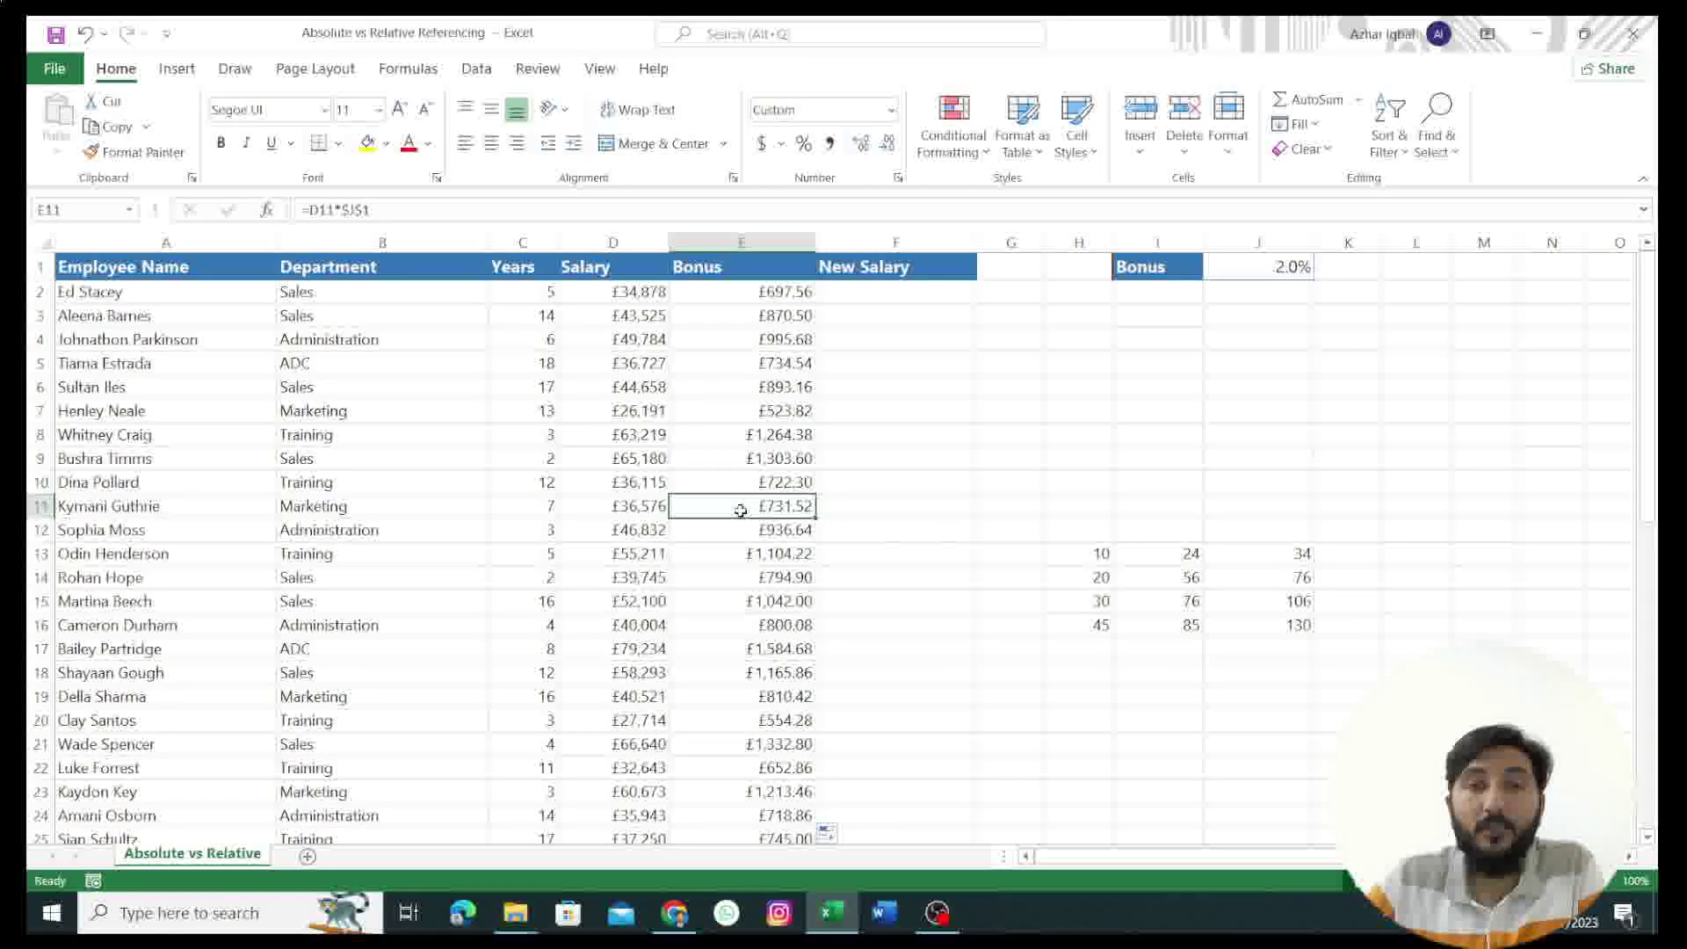
{"action": "double_click", "coordinate": [729, 510]}
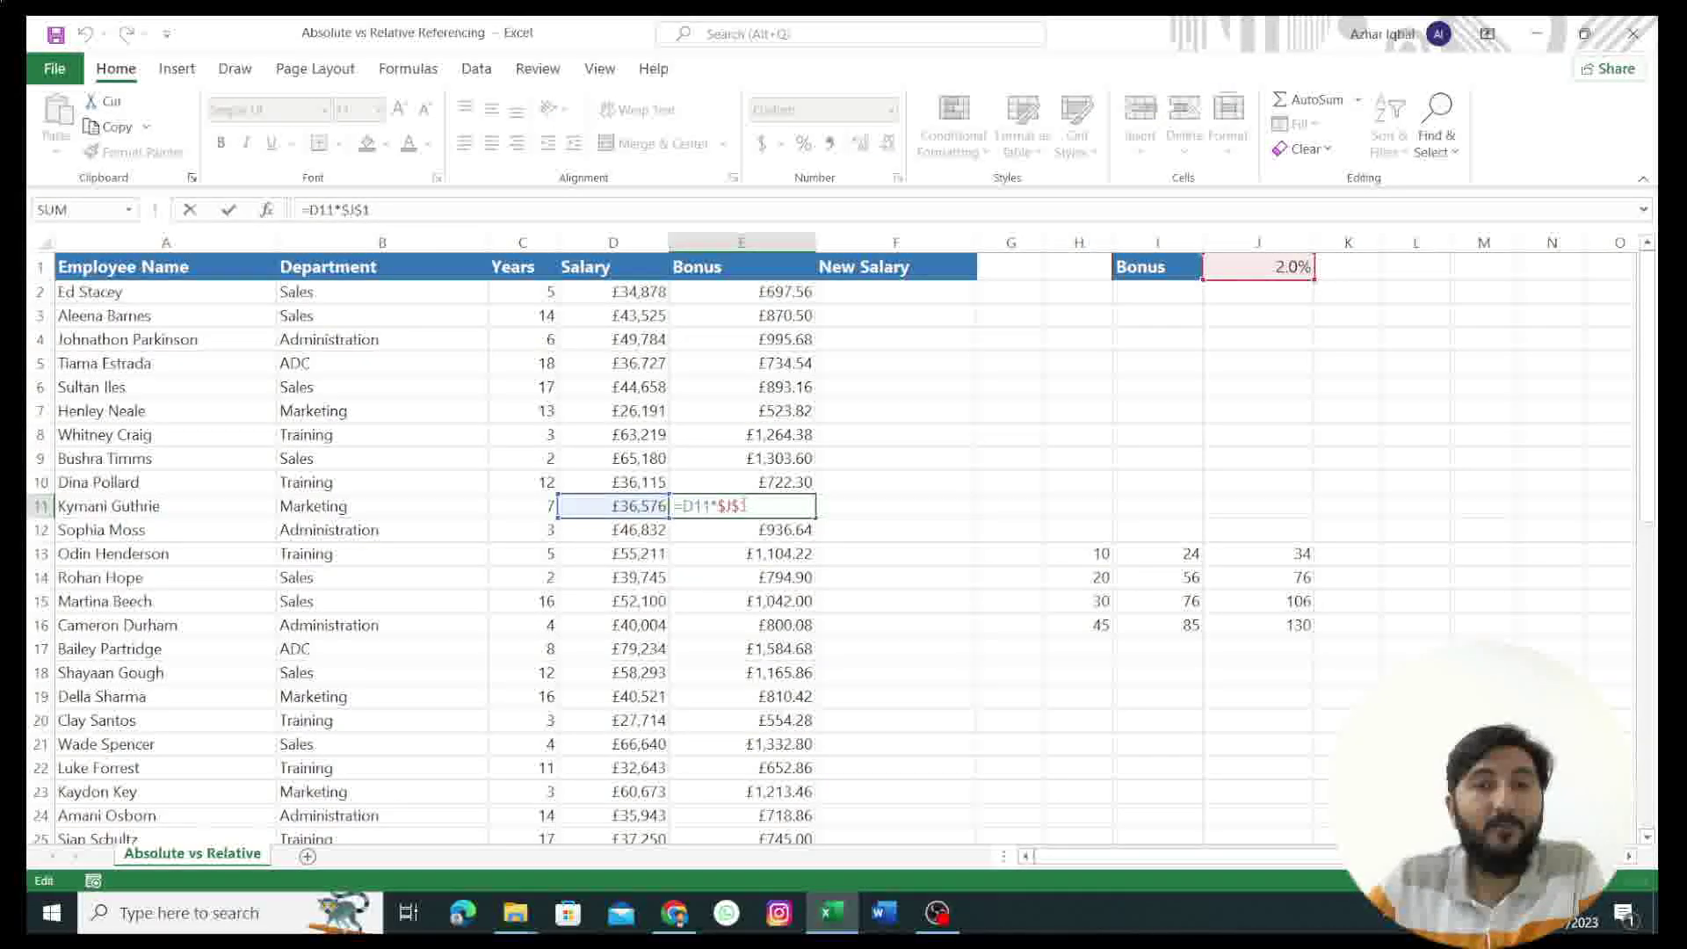
{"action": "double_click", "coordinate": [761, 696]}
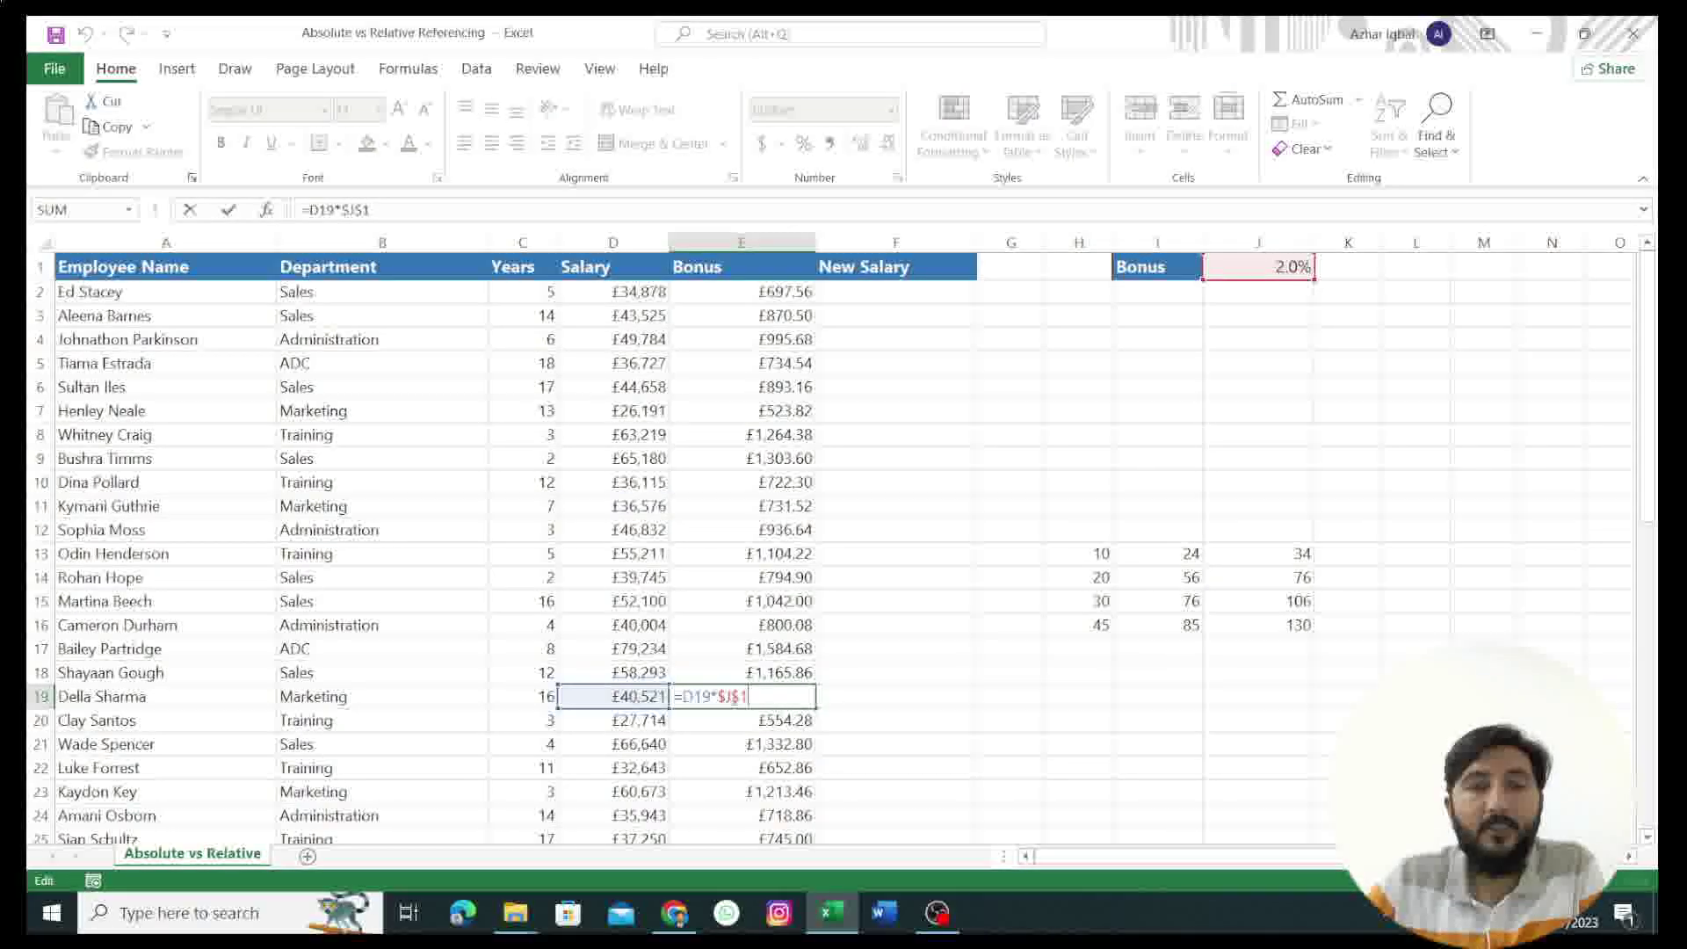
{"action": "scroll", "coordinate": [746, 703], "scroll_direction": "down", "scroll_amount": 1}
{"action": "double_click", "coordinate": [717, 764]}
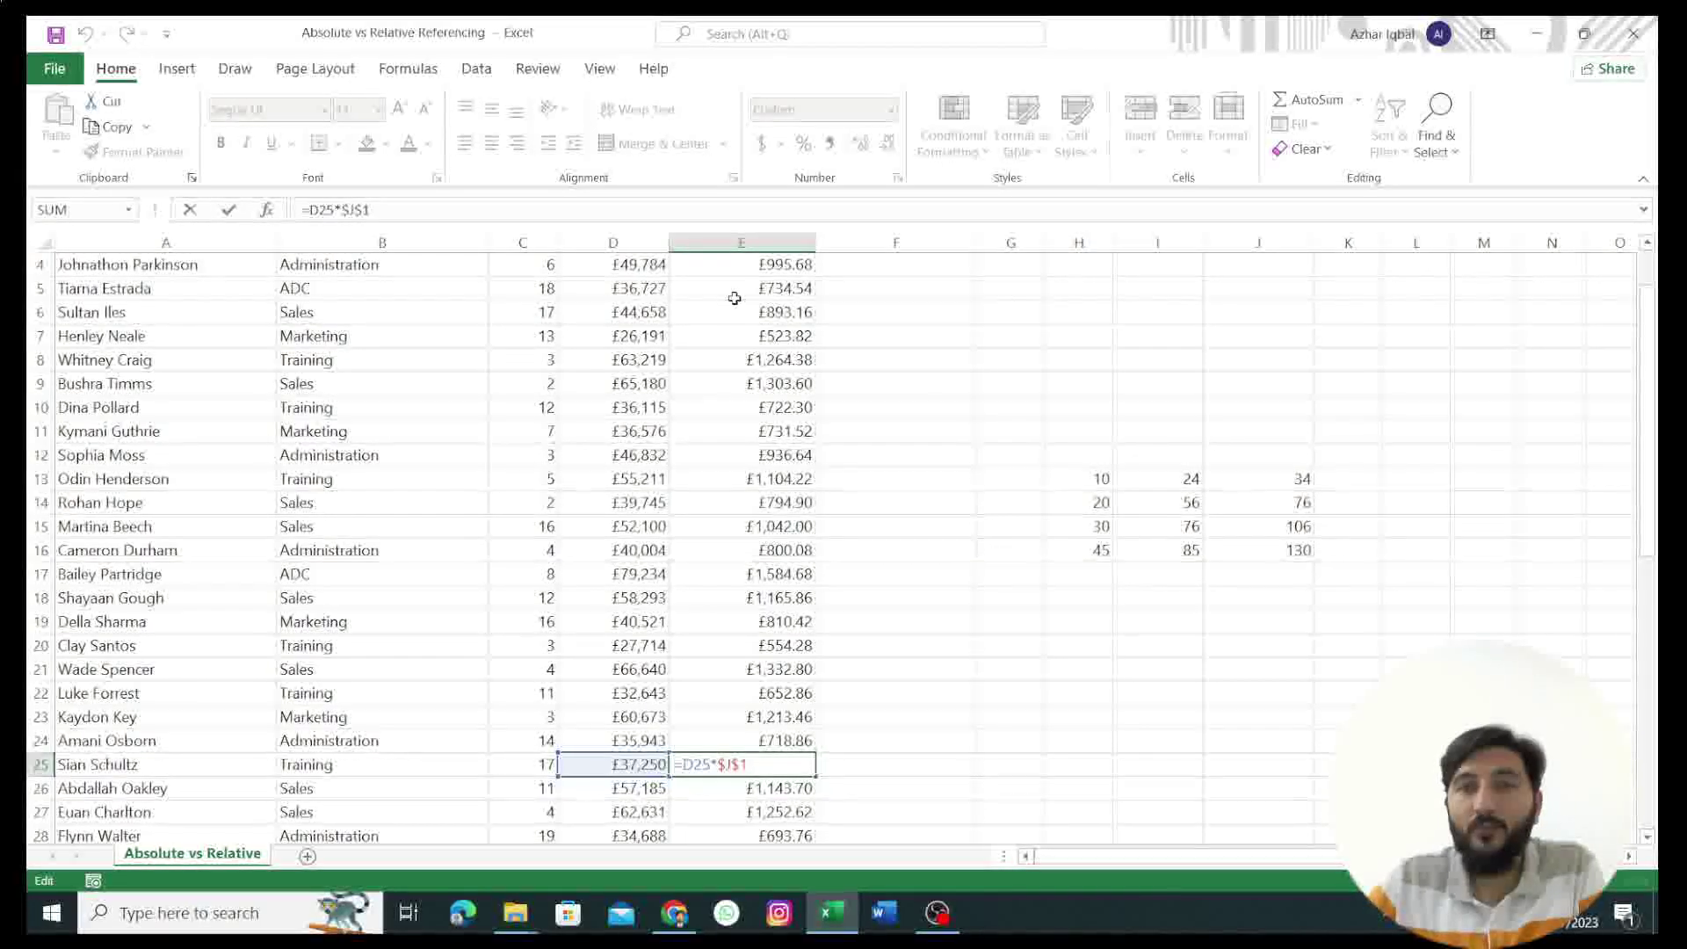
Step: Scroll back through the bonus results, then move to the Autosum and Autofill workbook
{"action": "scroll", "coordinate": [745, 301], "scroll_direction": "up", "scroll_amount": 1}
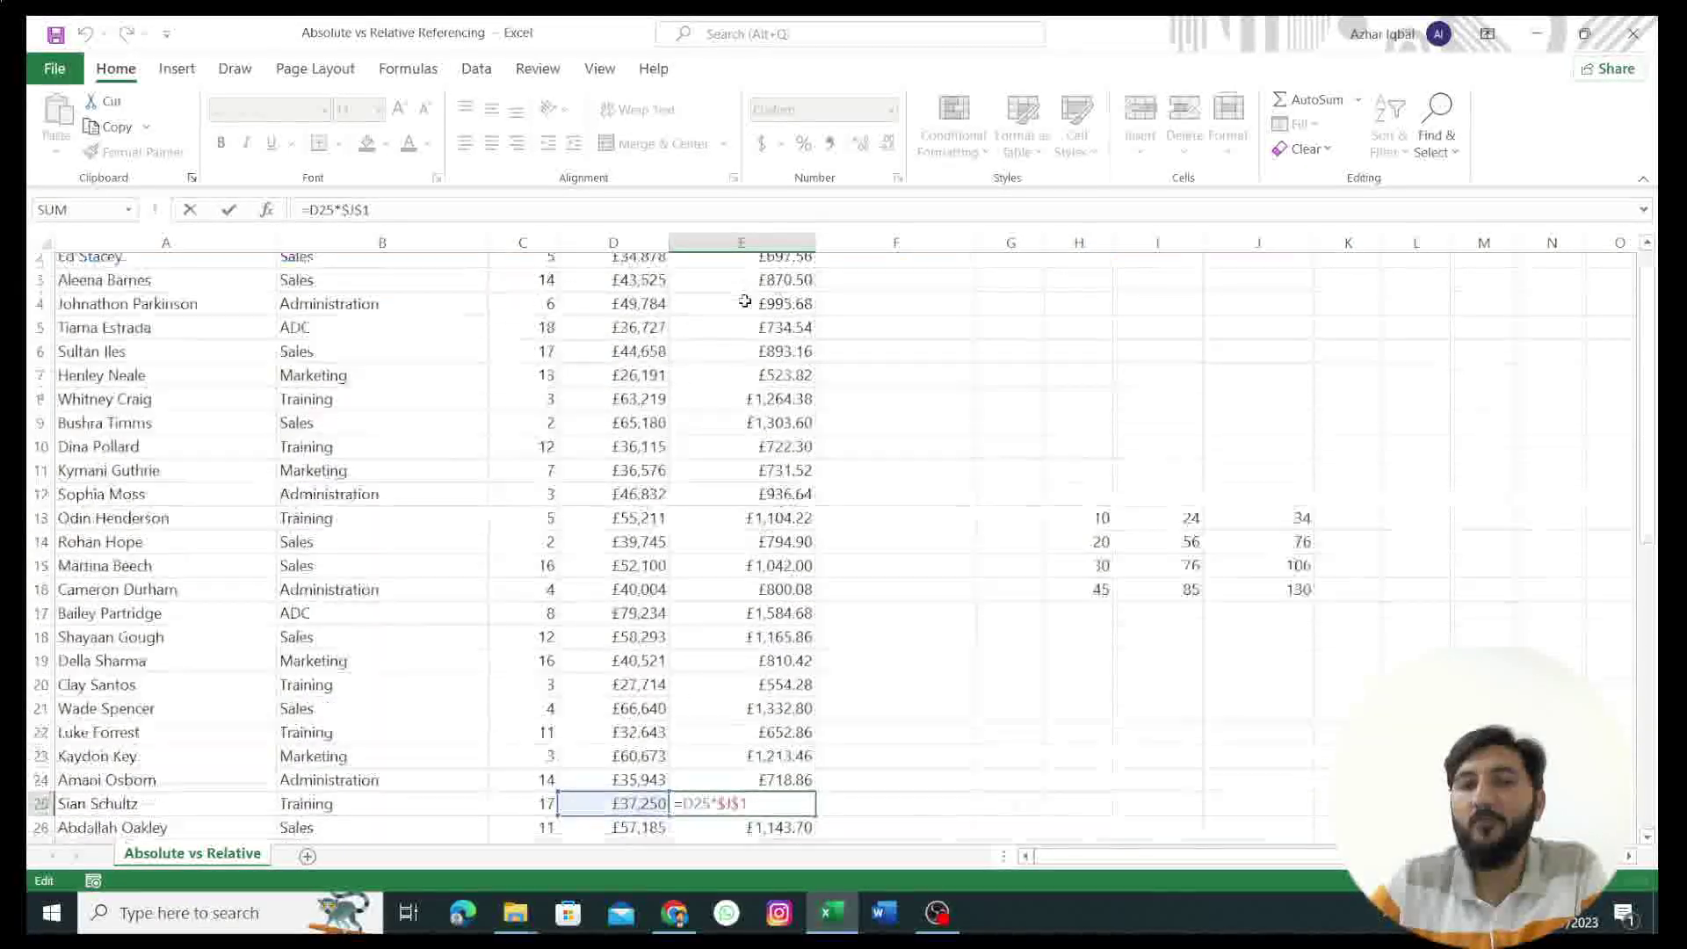
{"action": "scroll", "coordinate": [745, 301], "scroll_direction": "up", "scroll_amount": 1}
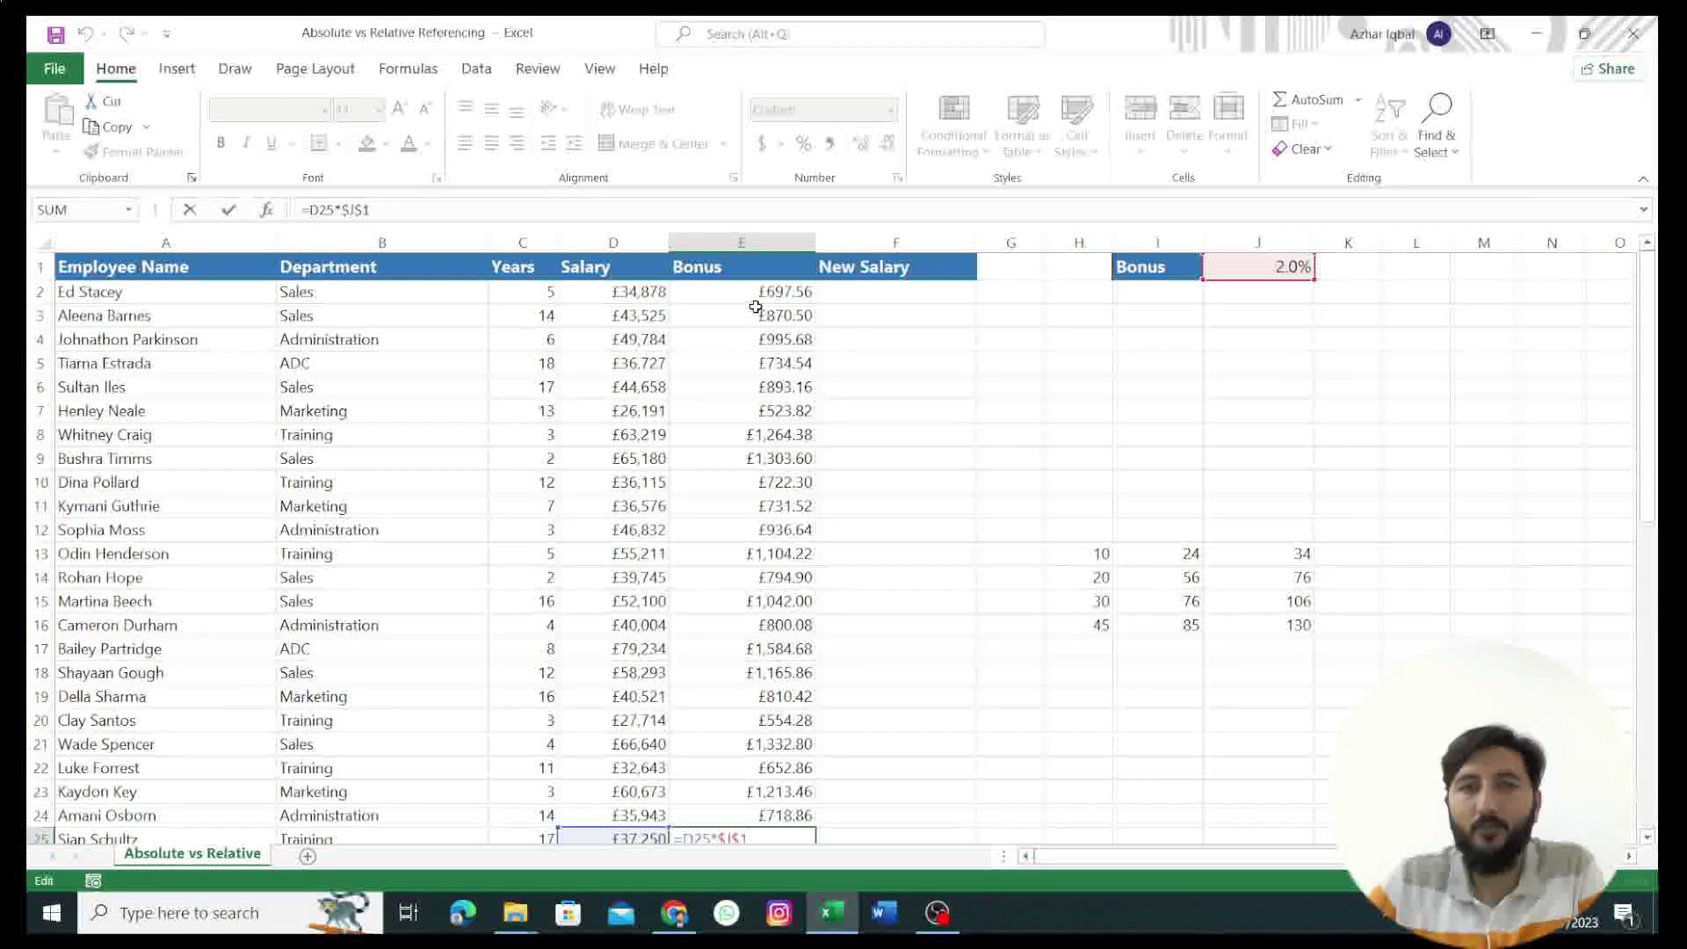
{"action": "scroll", "coordinate": [715, 688], "scroll_direction": "down", "scroll_amount": 1}
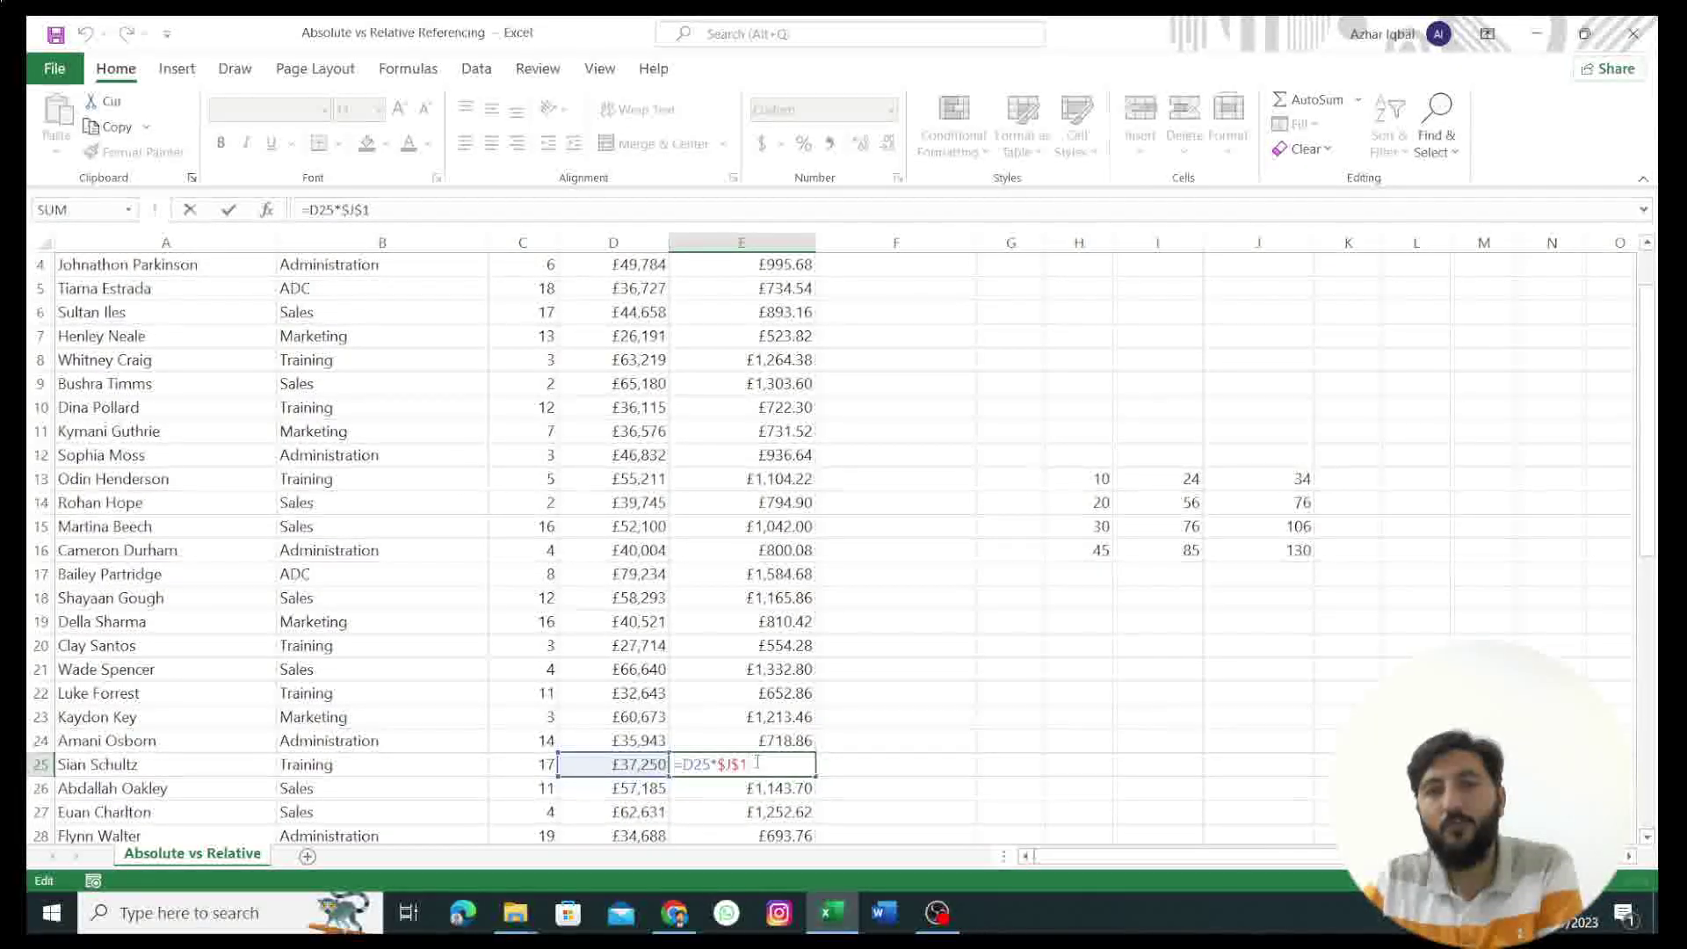
{"action": "scroll", "coordinate": [857, 499], "scroll_direction": "up", "scroll_amount": 1}
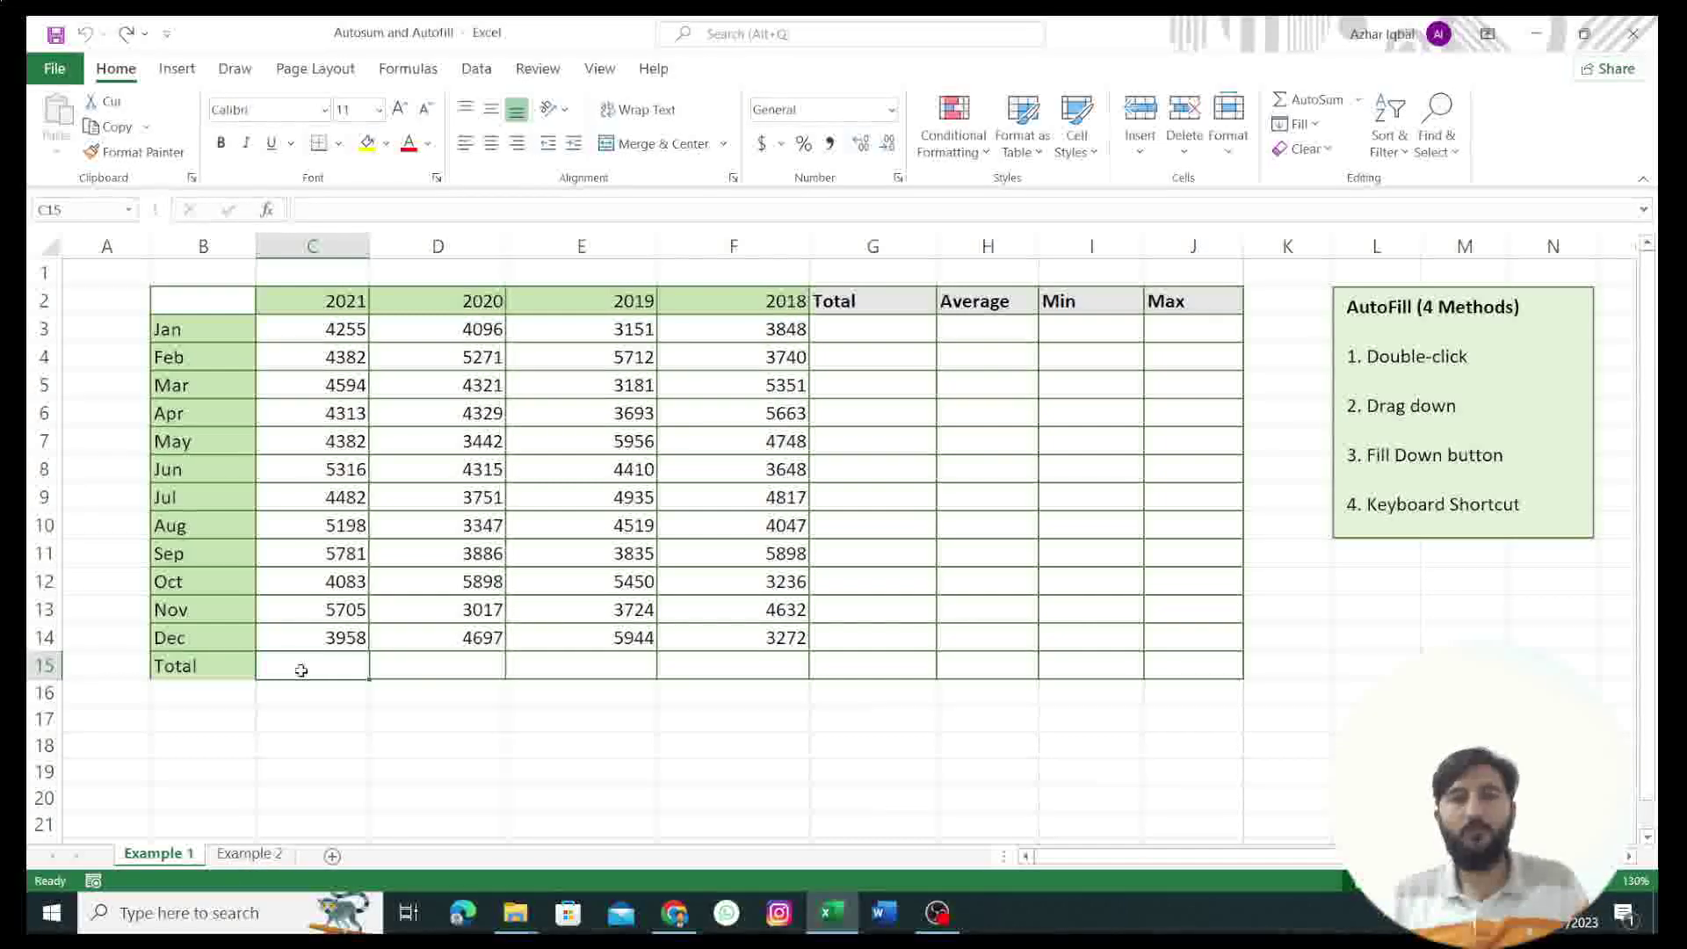
Step: Enter =SUM(C3:C14) in C15 and fill it to F15: 56449, 50370, 54510, 52900
{"action": "type", "text": "="}
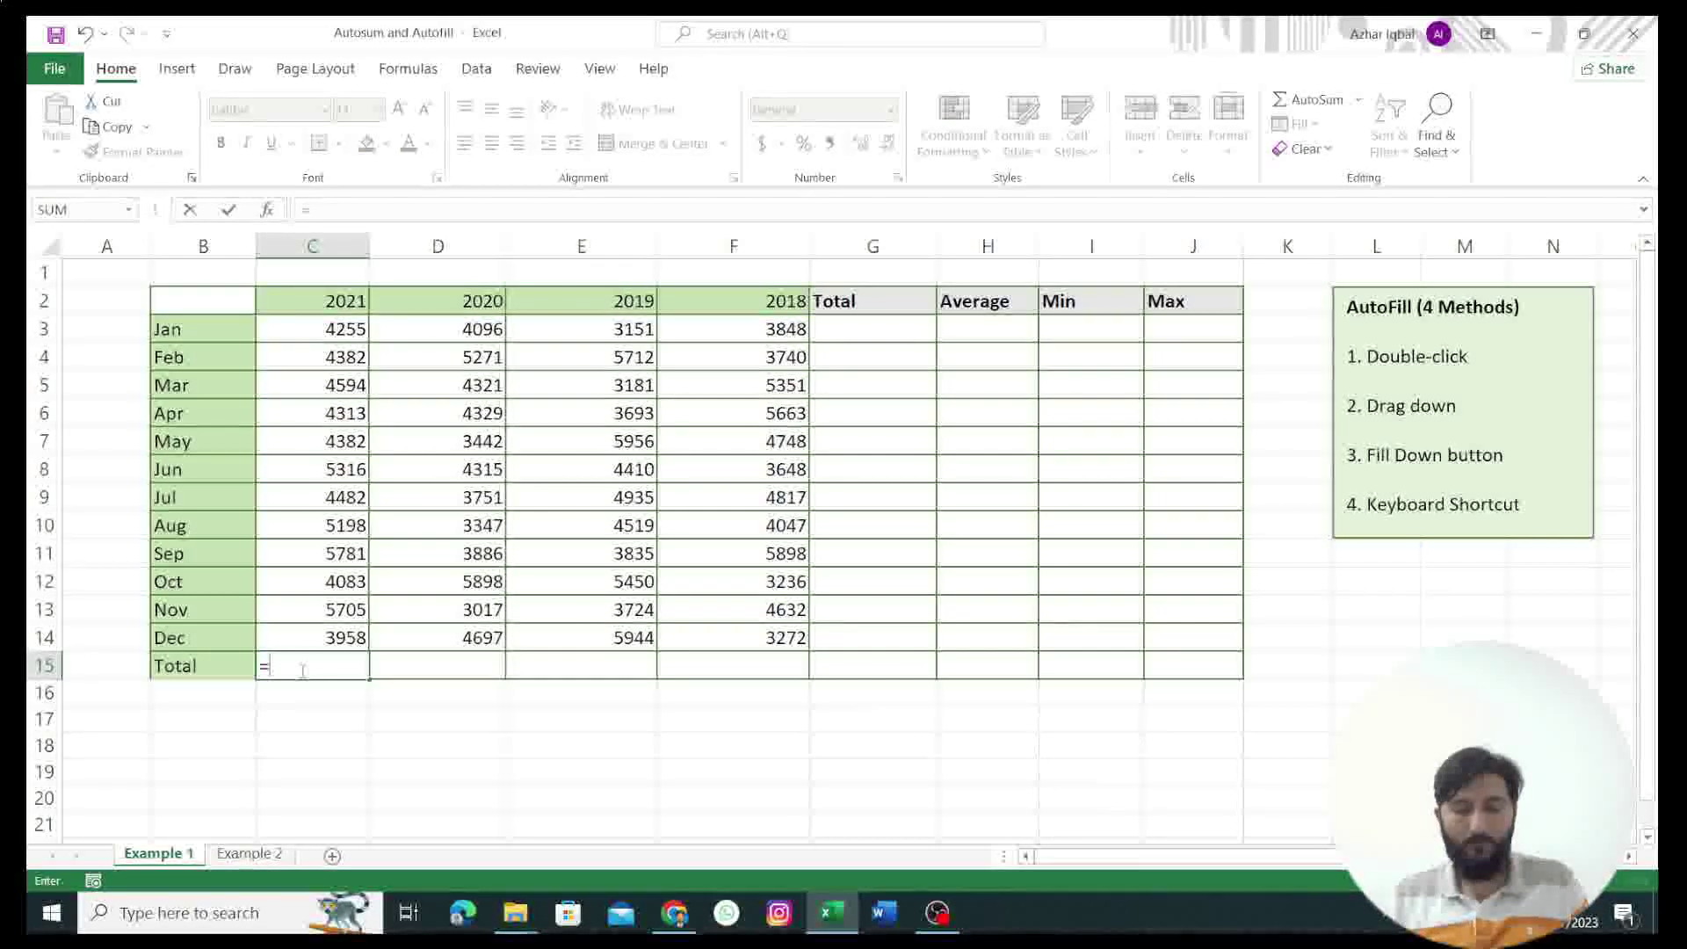
{"action": "type", "text": "SUM("}
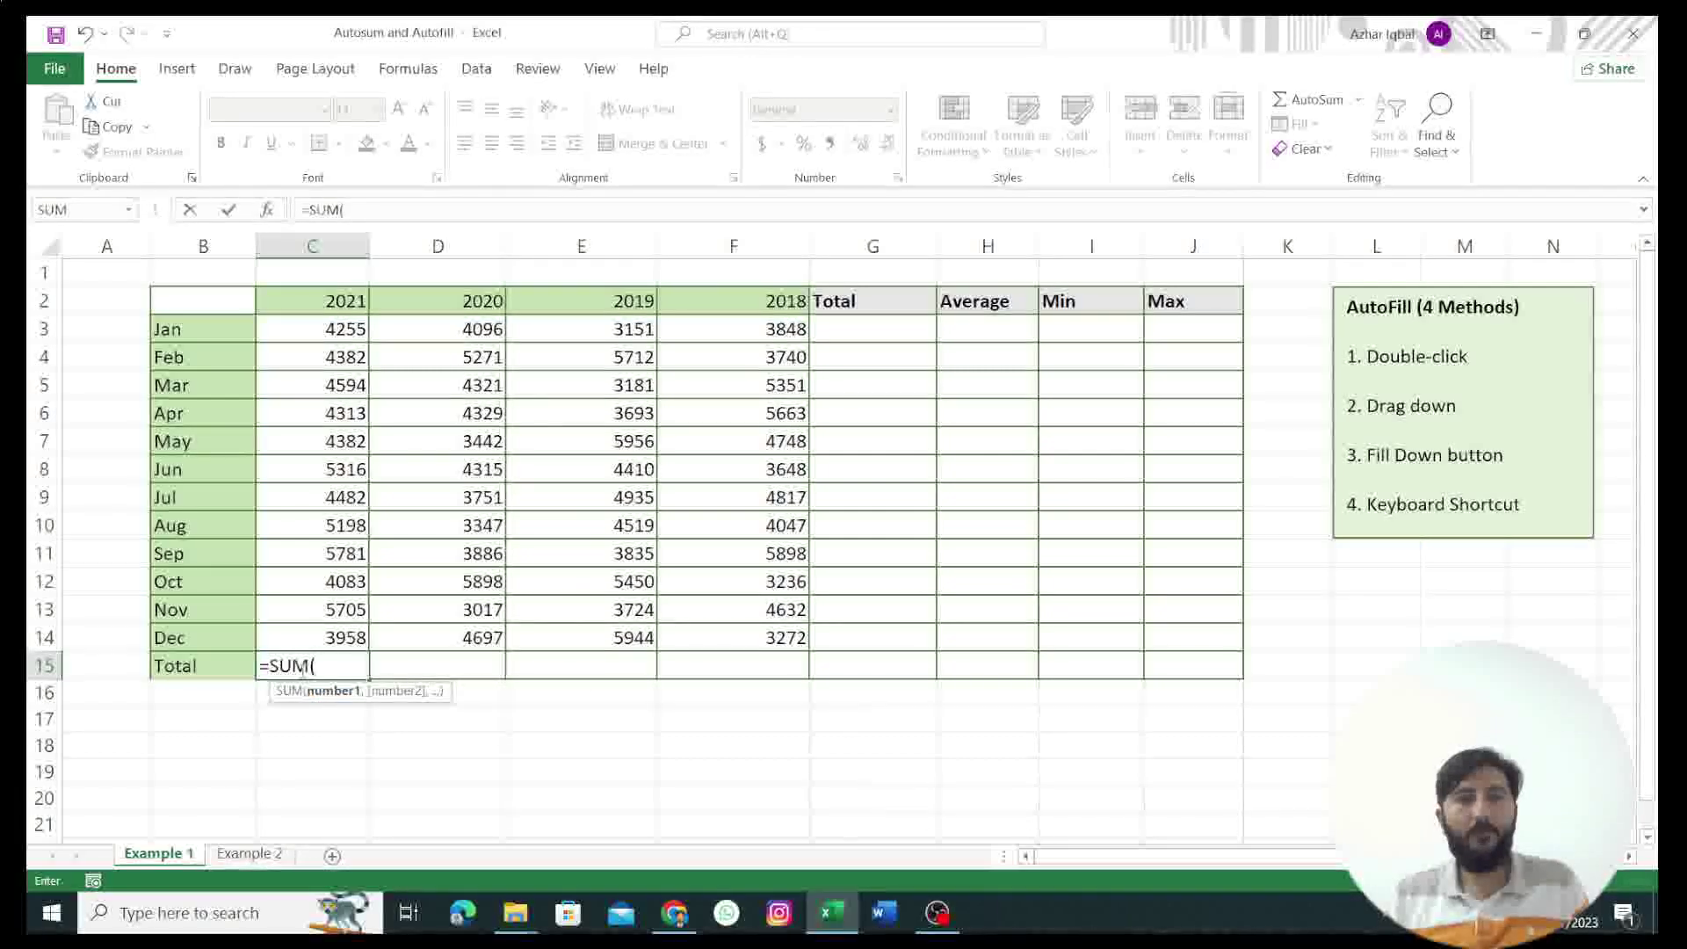
{"action": "left_click", "coordinate": [303, 343]}
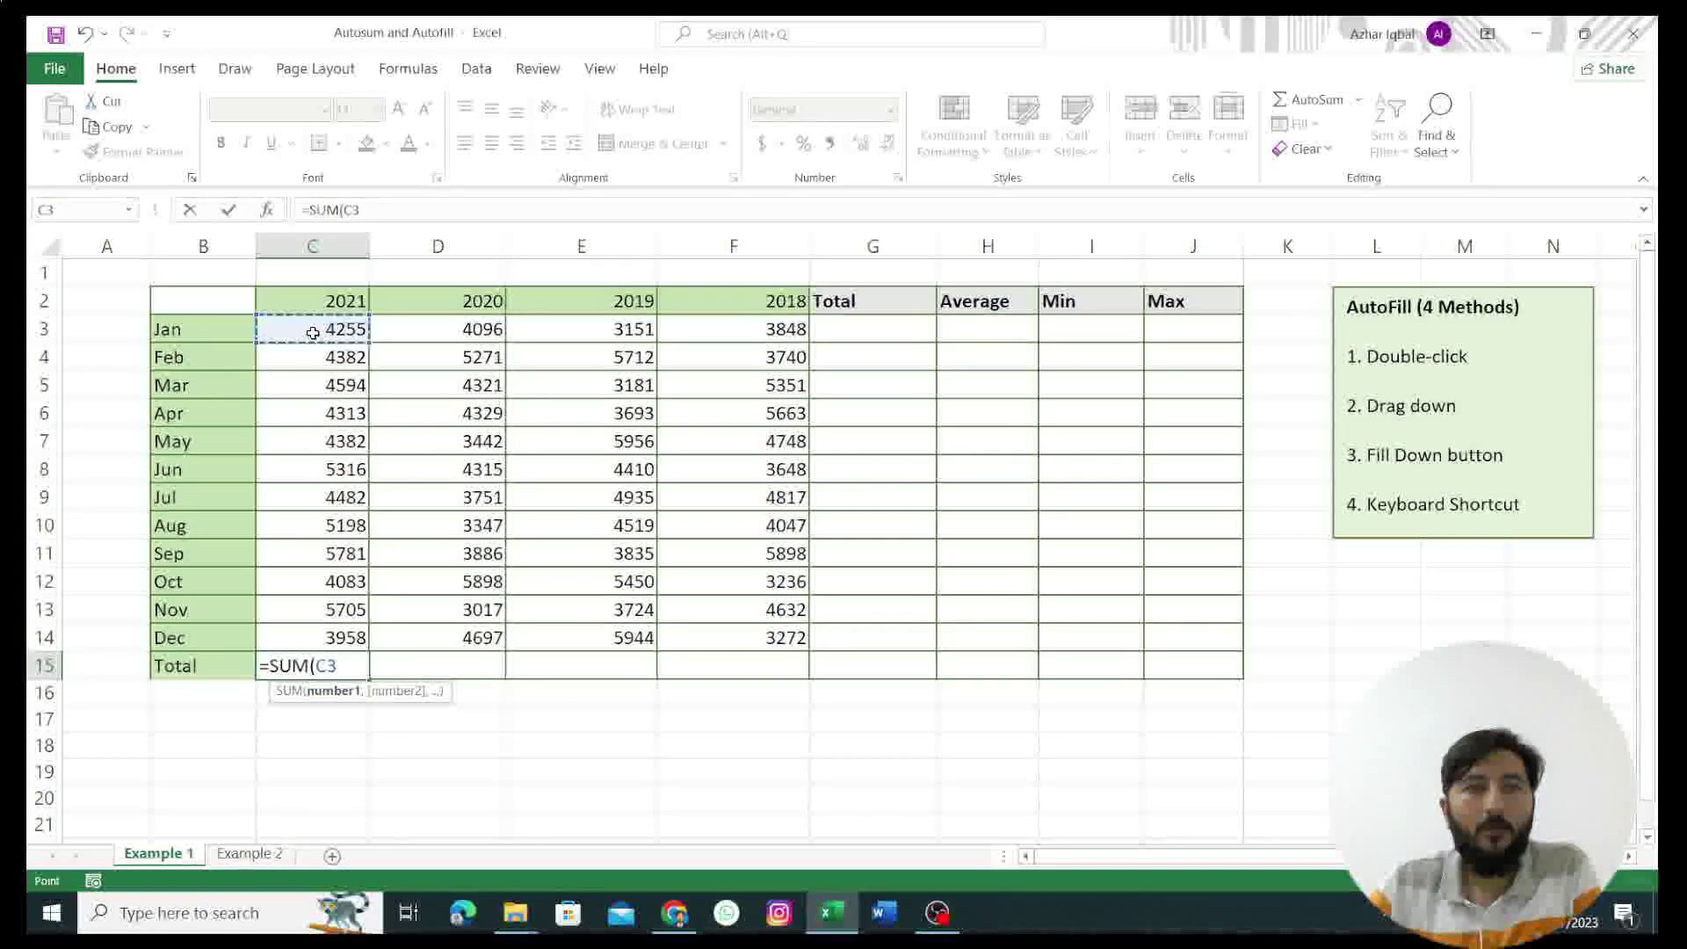
{"action": "left_click_drag", "start_coordinate": [309, 369], "coordinate": [338, 631]}
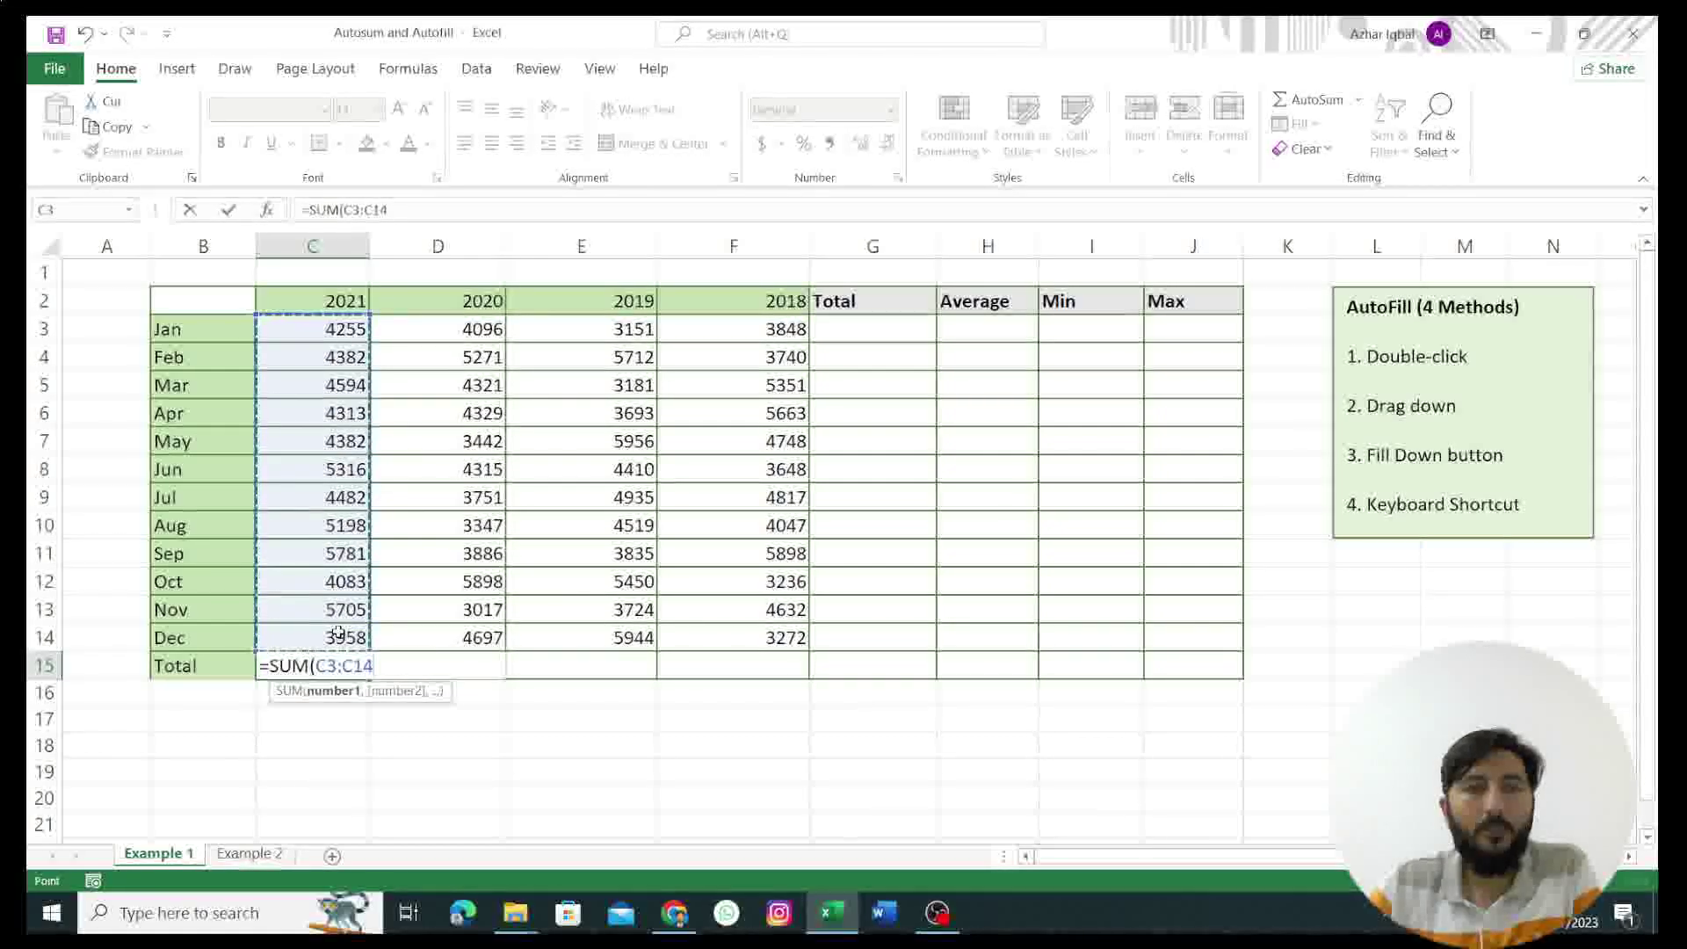
{"action": "key", "text": "Return"}
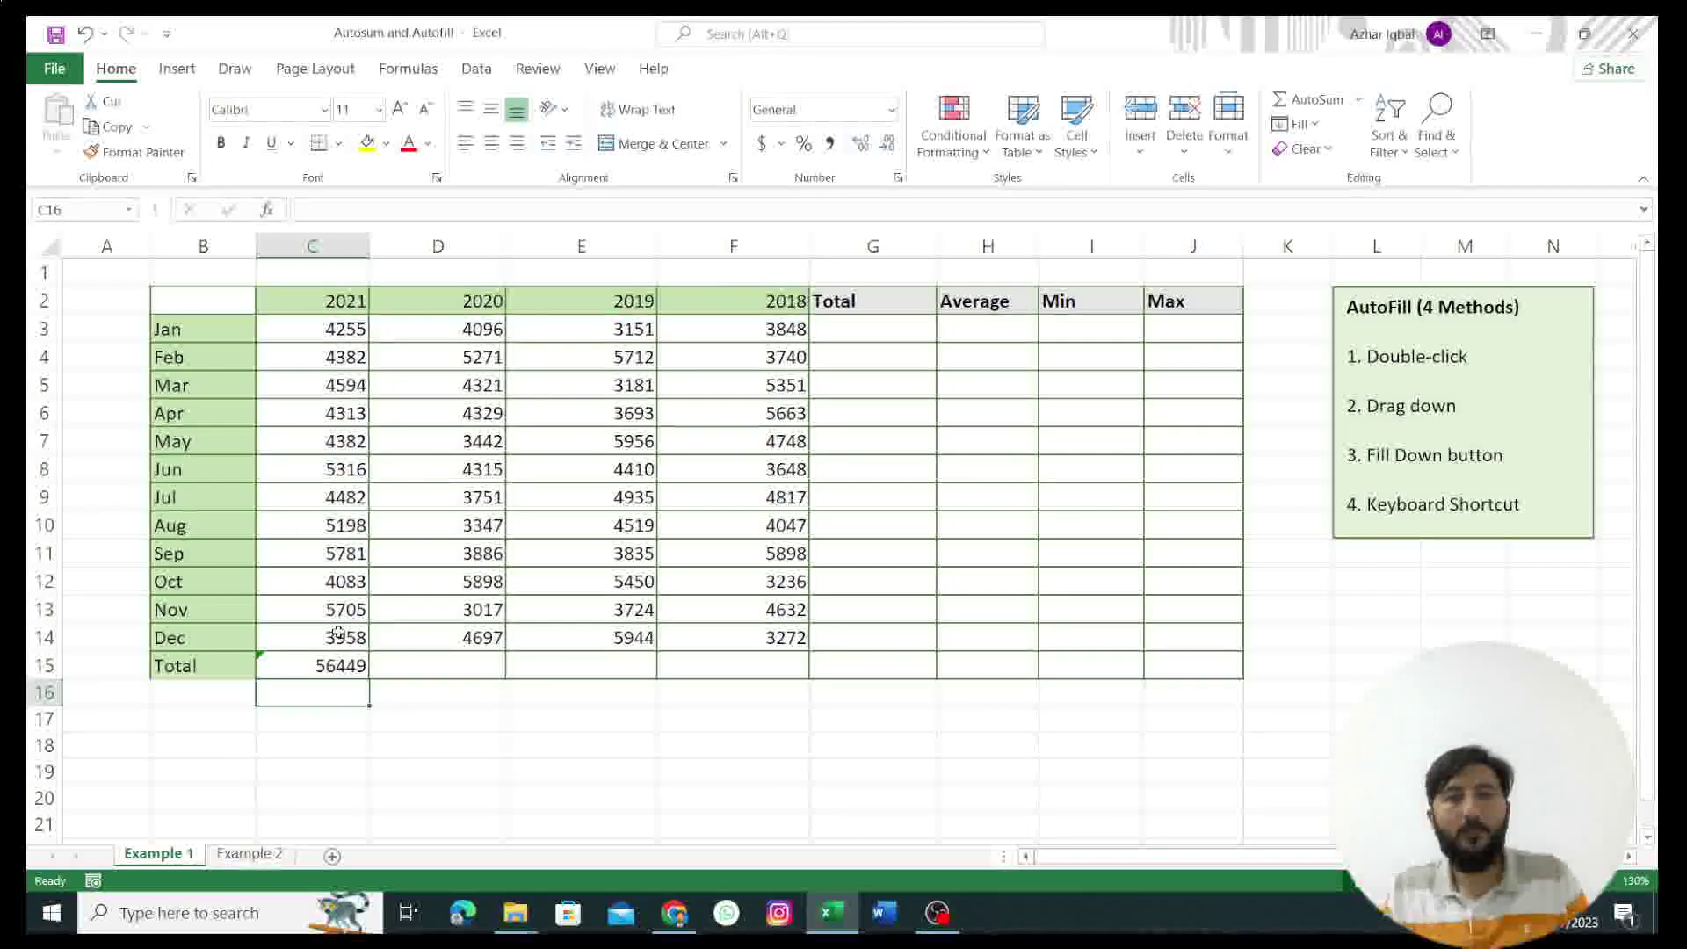
{"action": "left_click", "coordinate": [351, 668]}
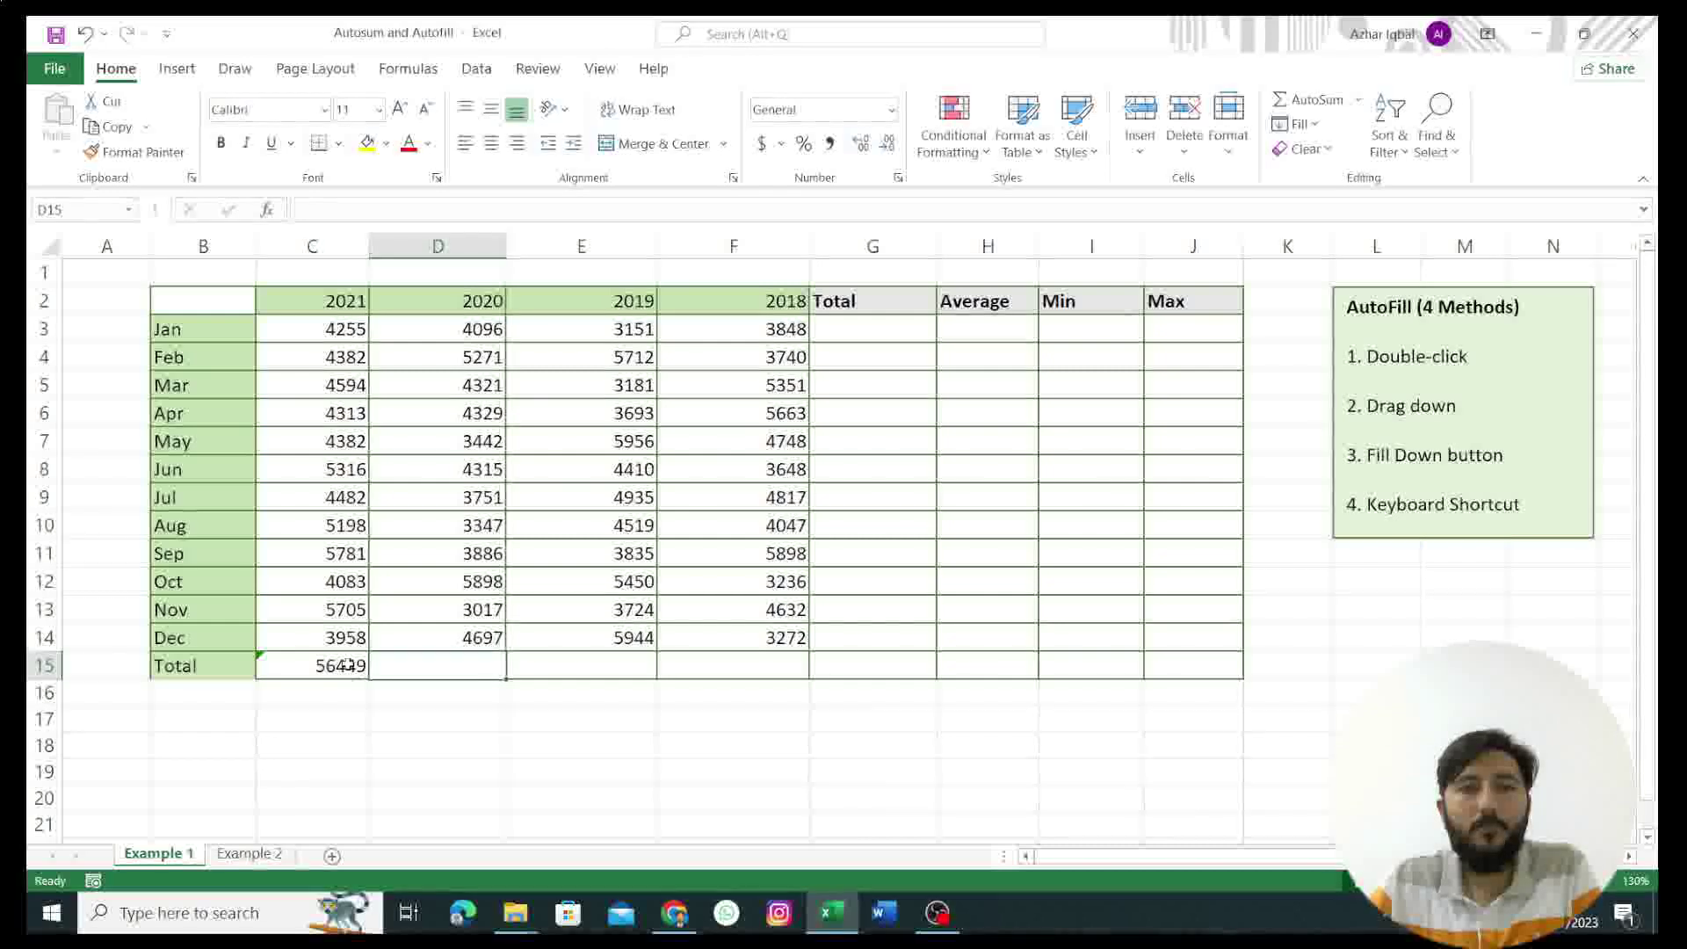
{"action": "left_click_drag", "start_coordinate": [370, 680], "coordinate": [750, 665]}
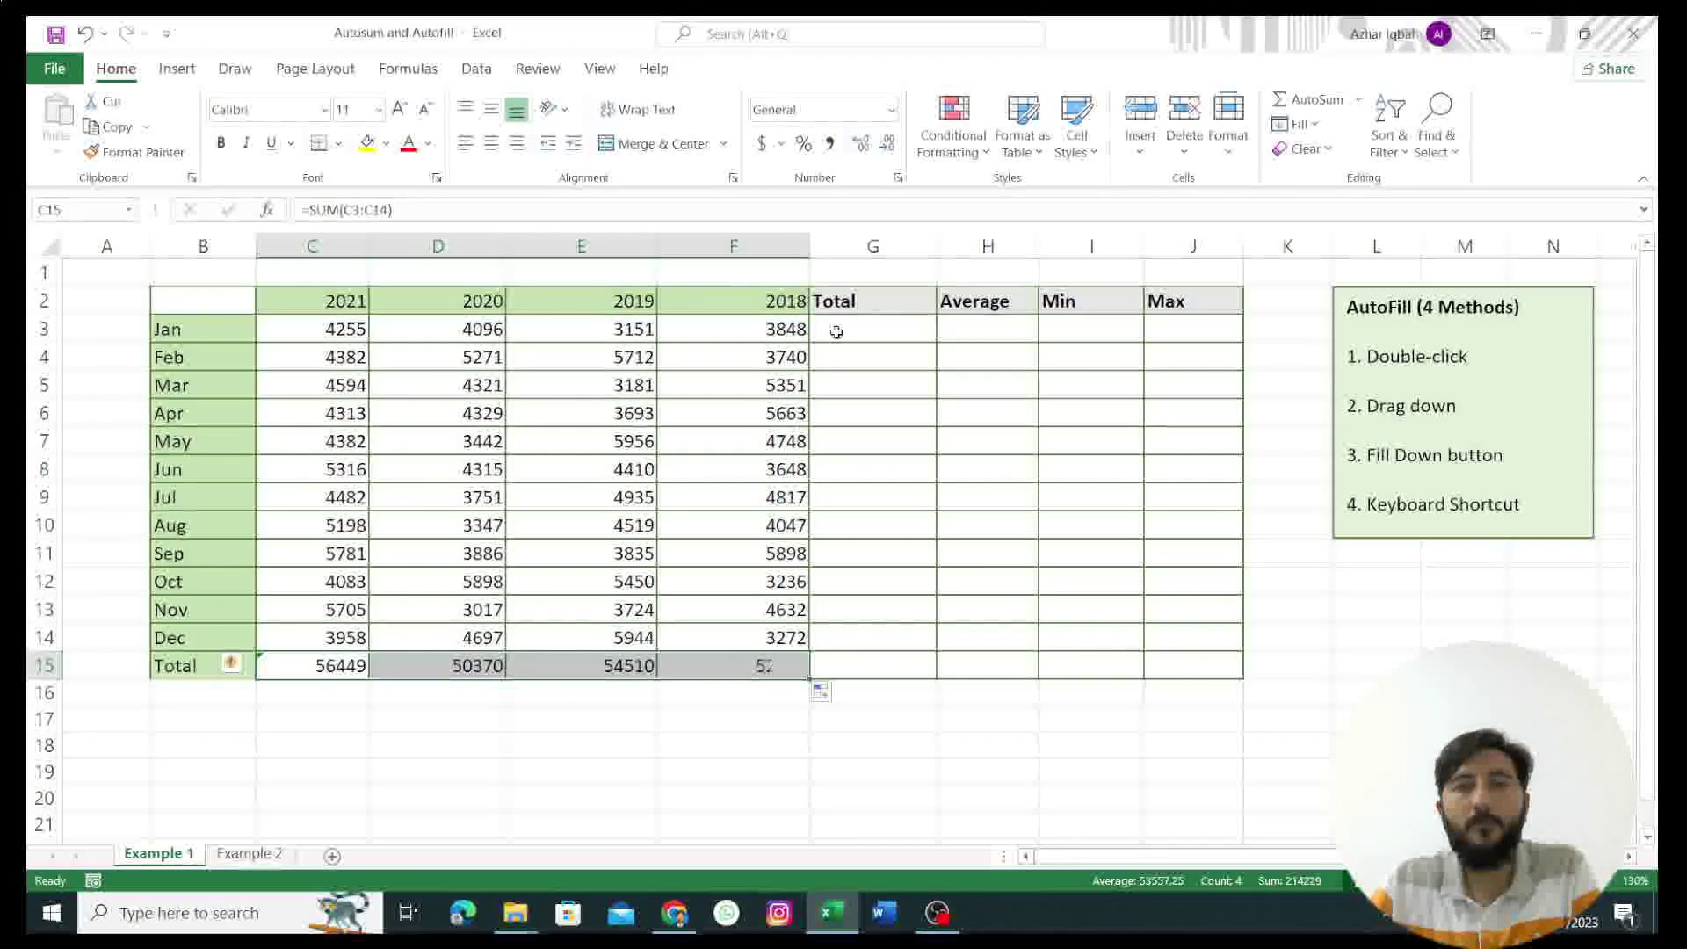
{"action": "left_click", "coordinate": [864, 336]}
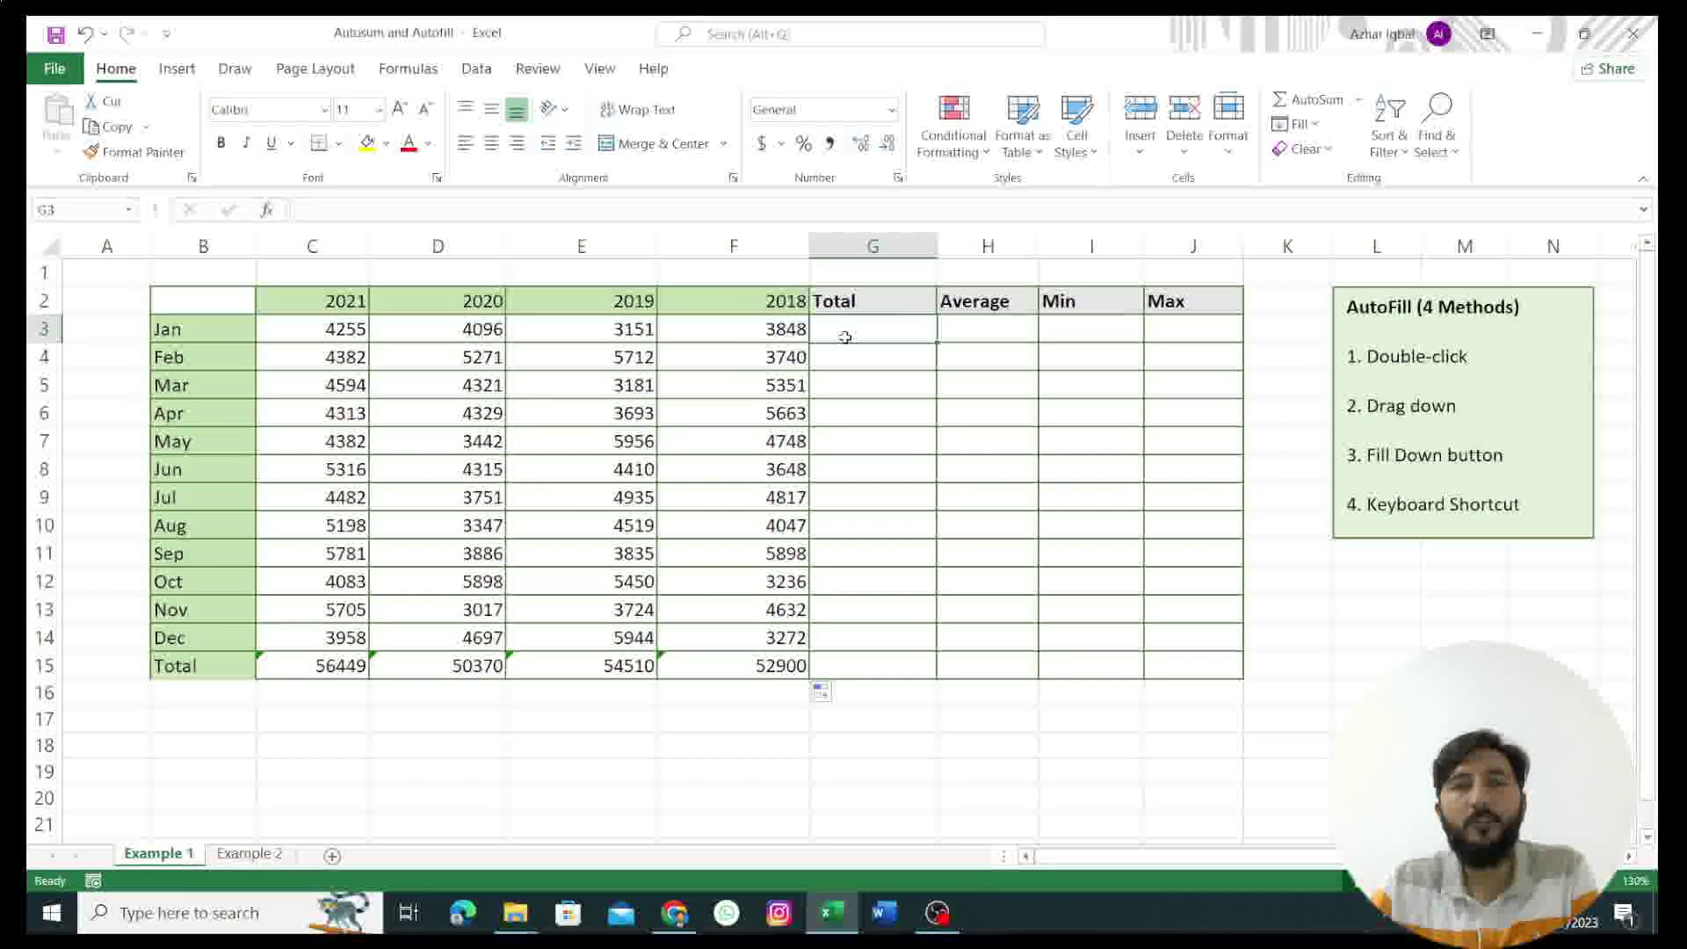
Step: Enter =SUM(C3:F3) in G3 and fill it down to G14, from 15350 to 17871
{"action": "type", "text": "="}
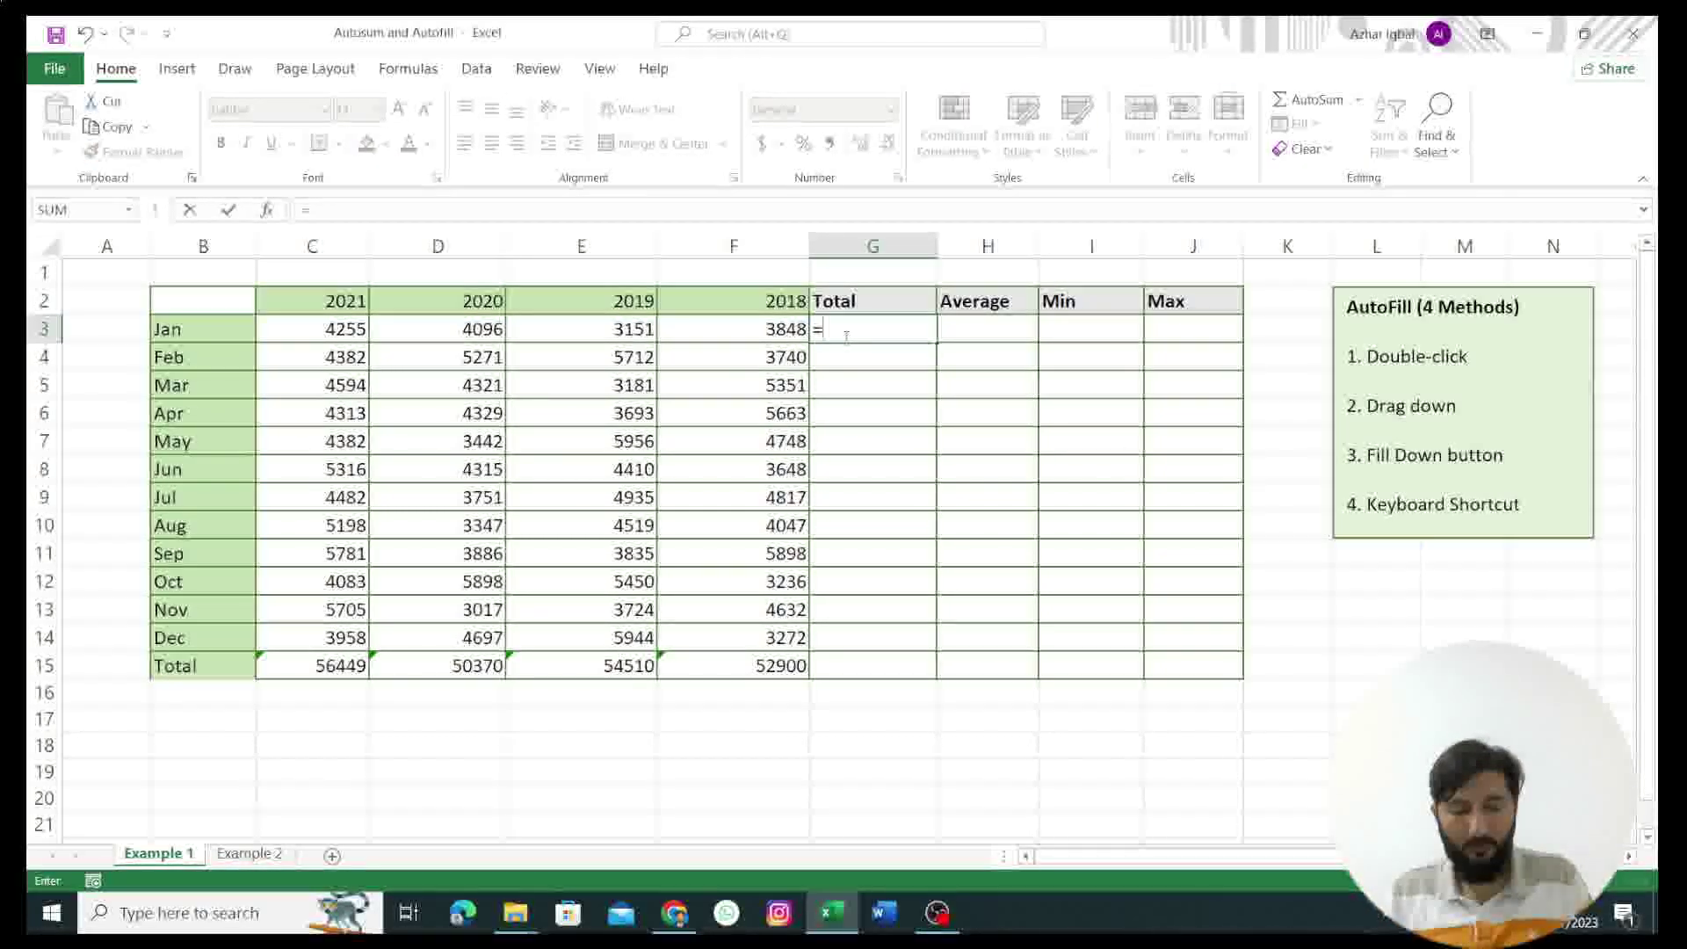
{"action": "type", "text": "SUM("}
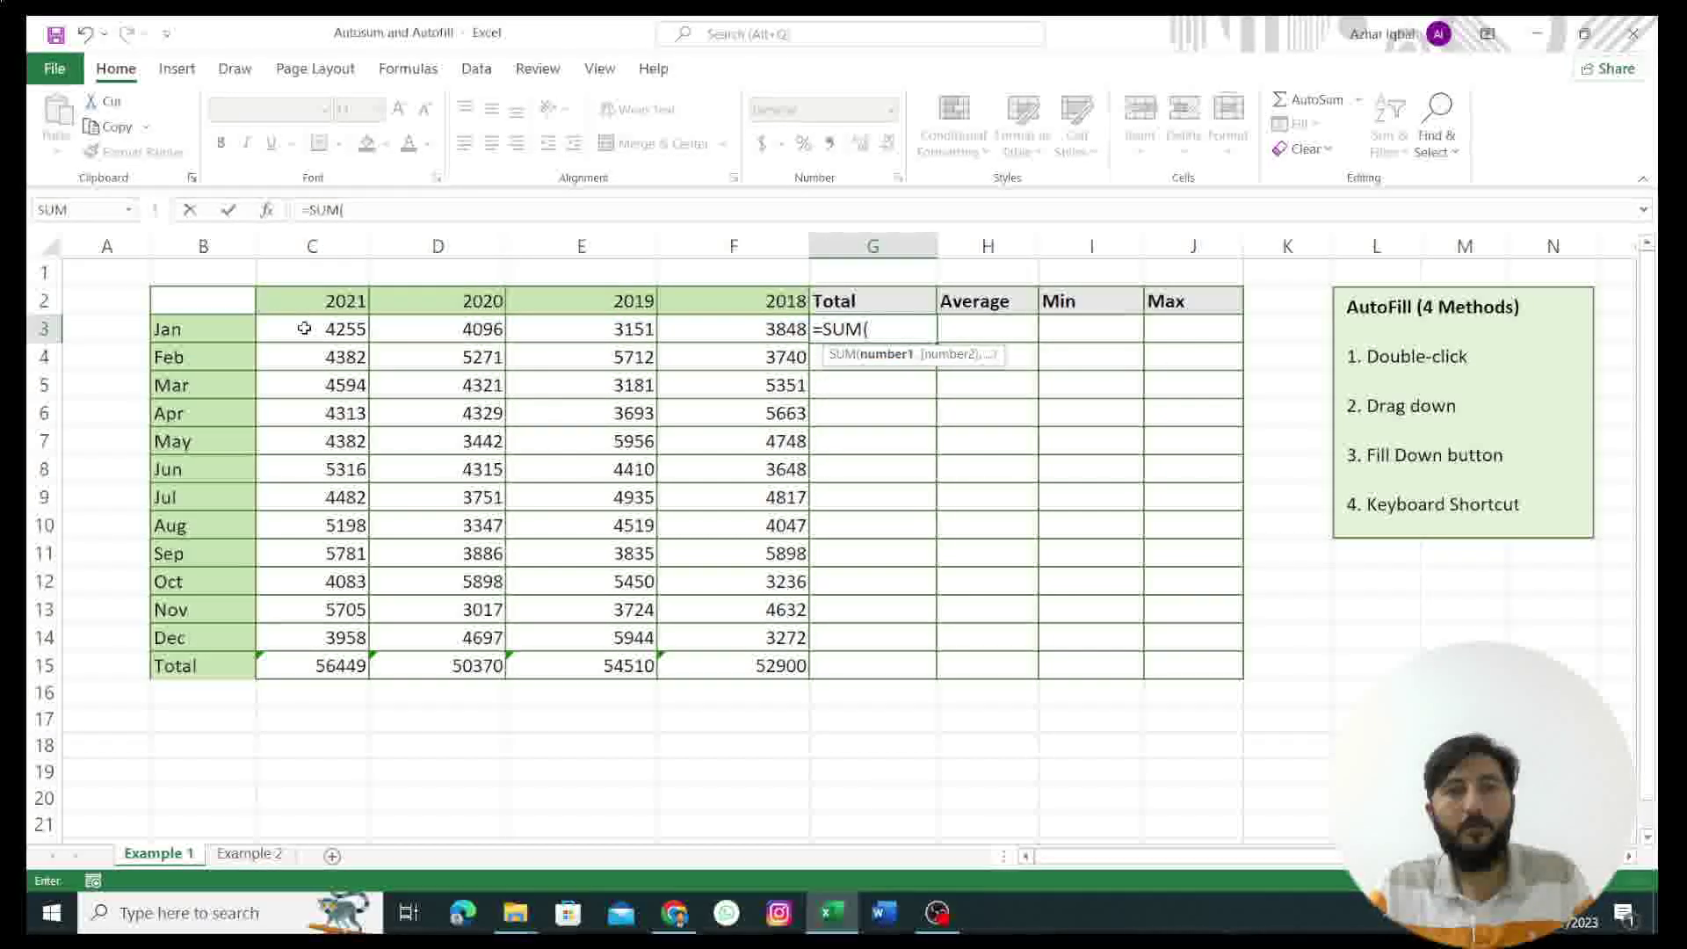
{"action": "left_click_drag", "start_coordinate": [301, 328], "coordinate": [711, 325]}
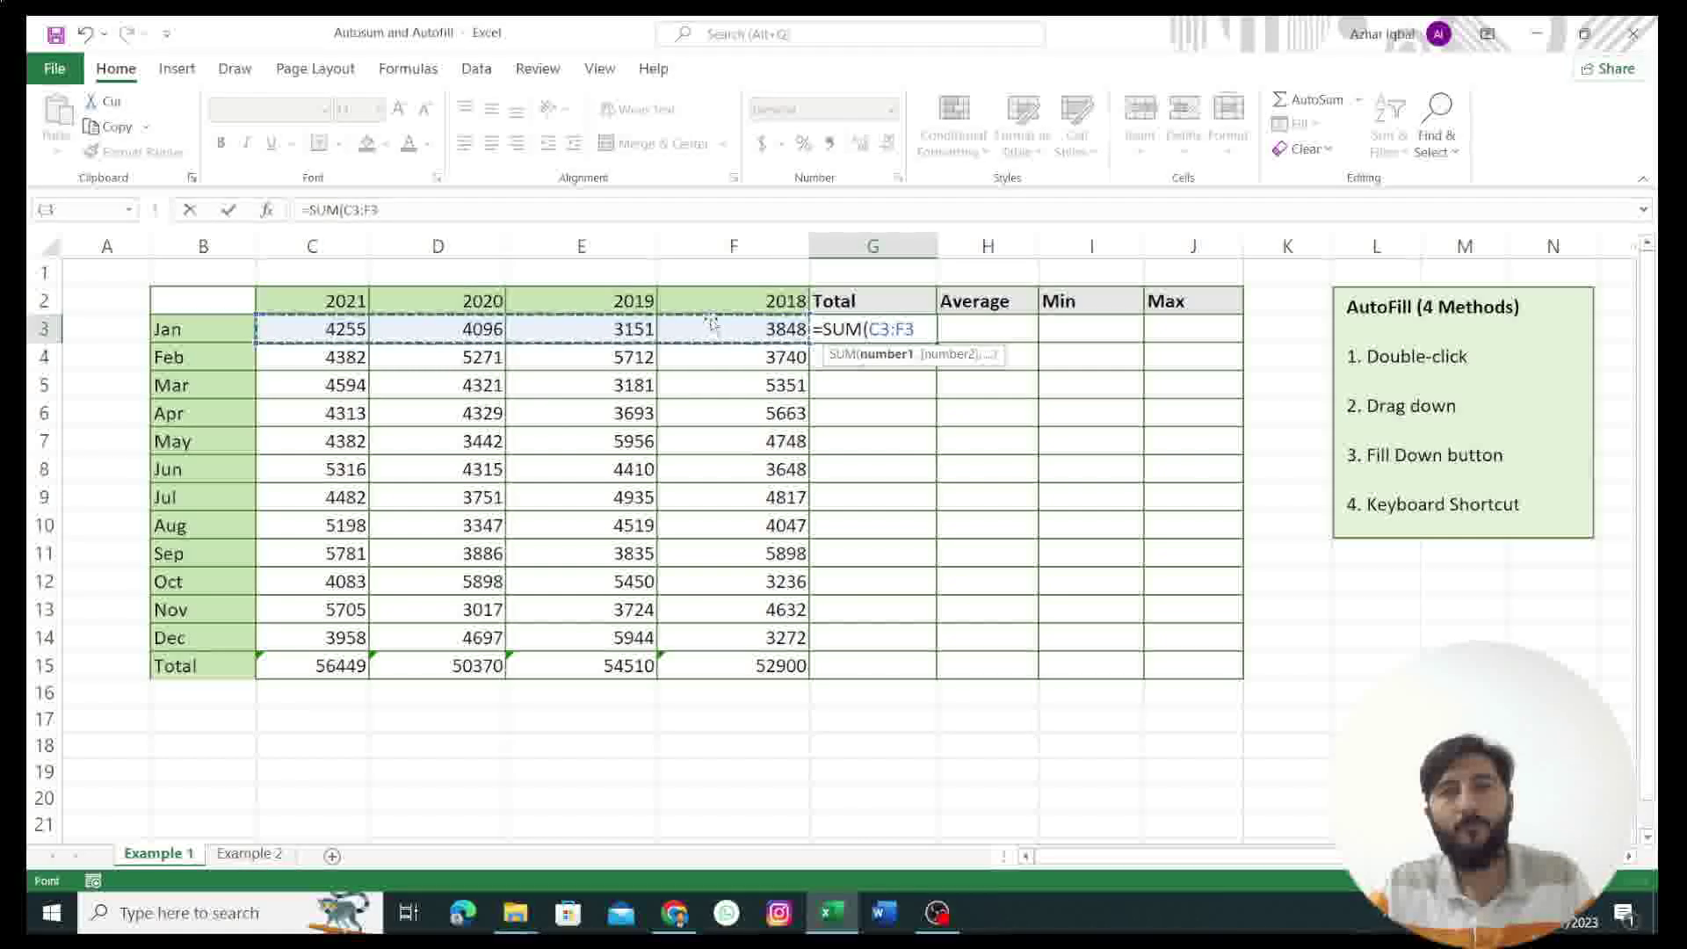
{"action": "key", "text": "Return"}
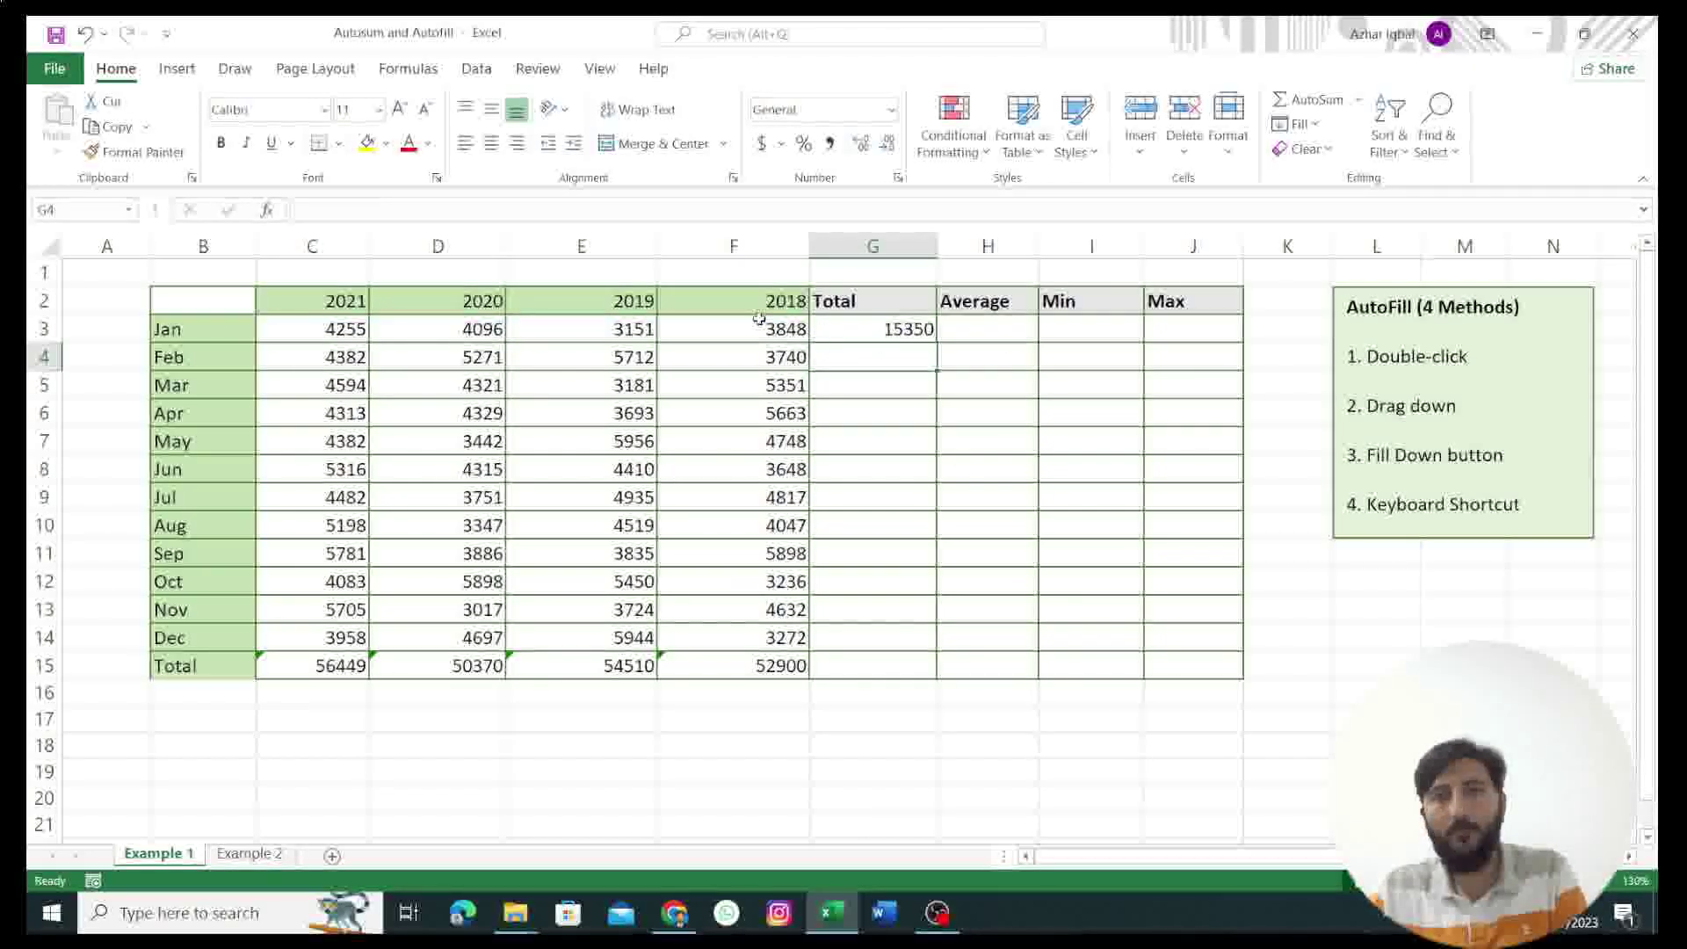
{"action": "left_click", "coordinate": [837, 329]}
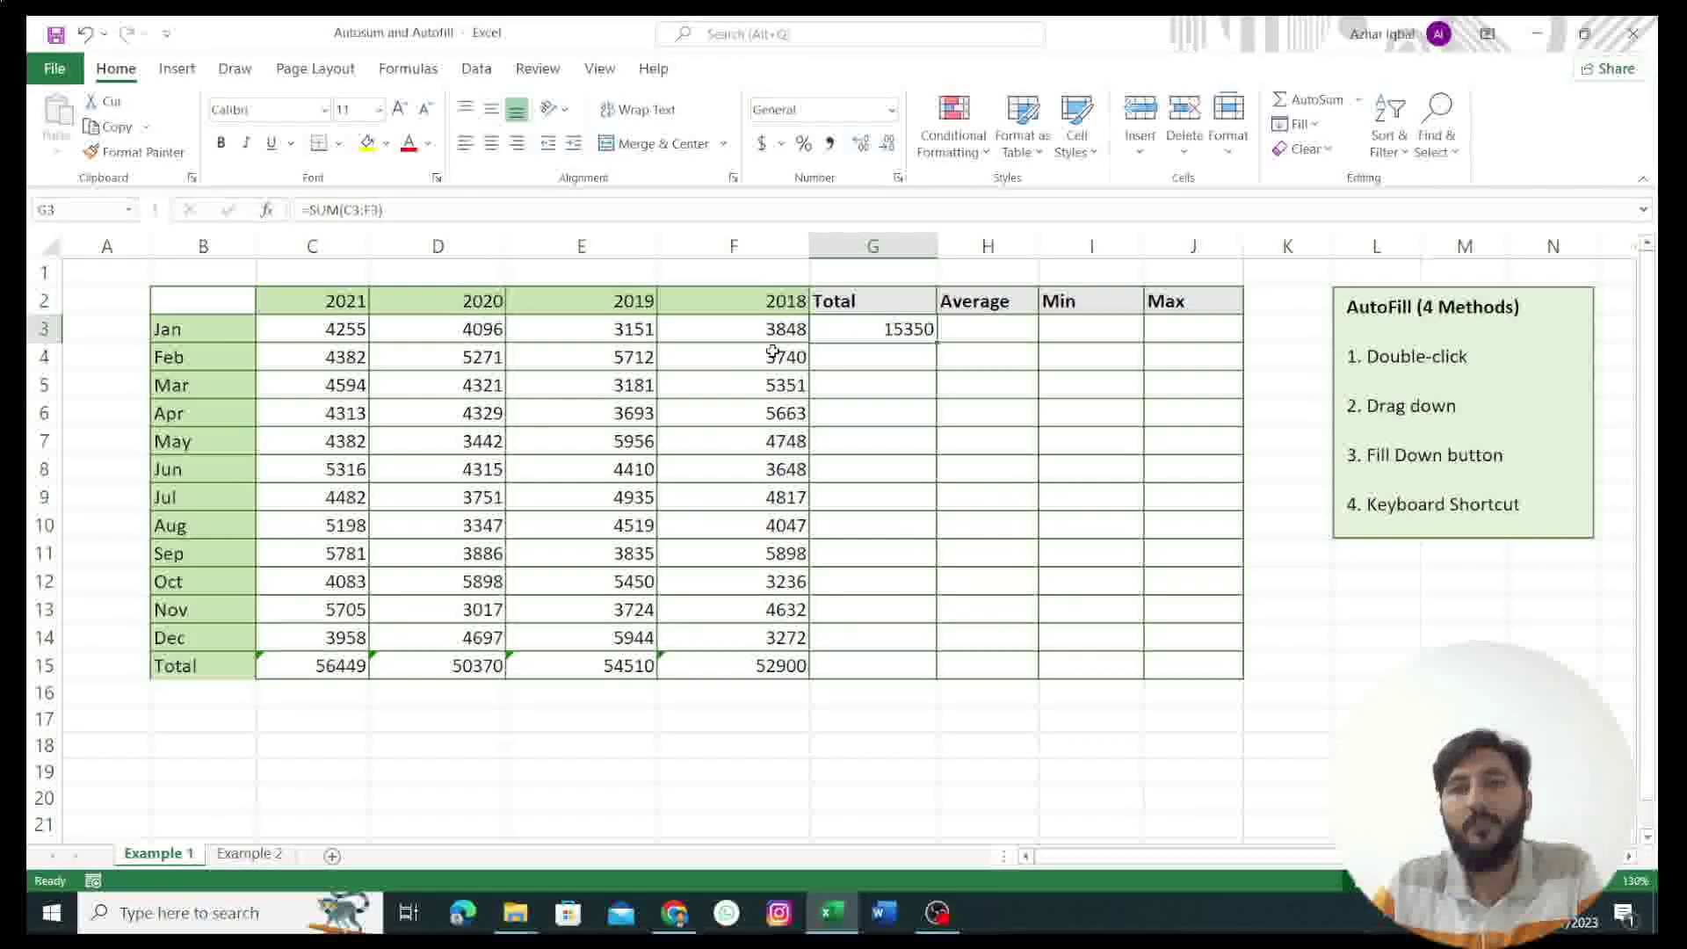
{"action": "double_click", "coordinate": [937, 345]}
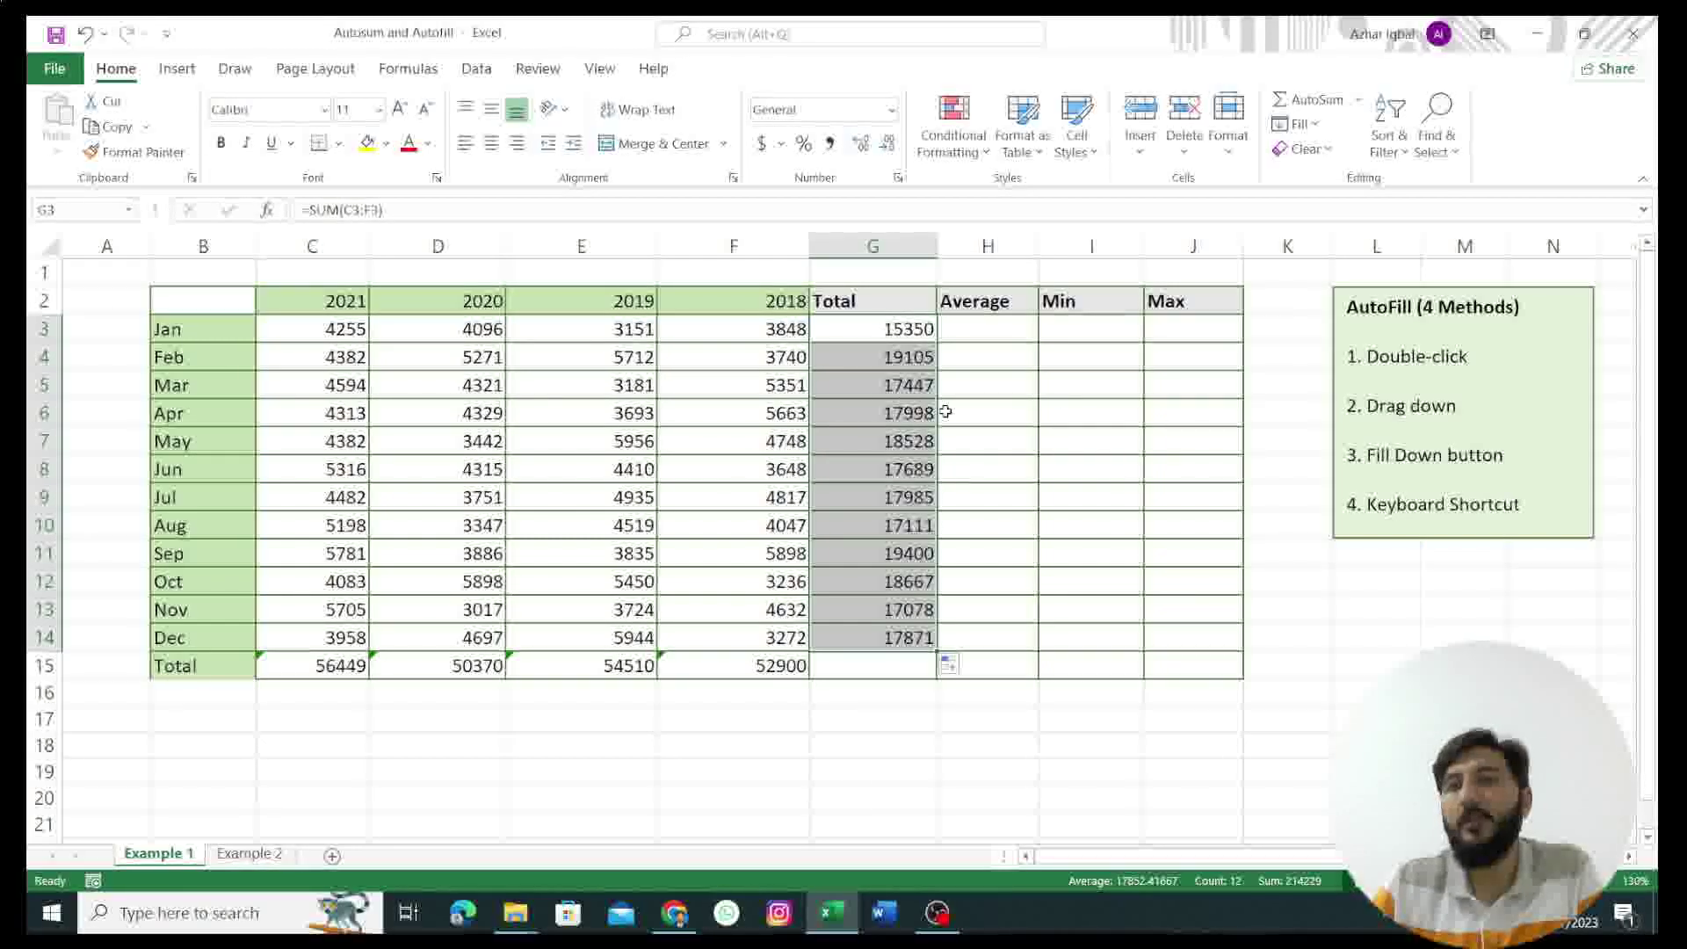
{"action": "left_click", "coordinate": [989, 330]}
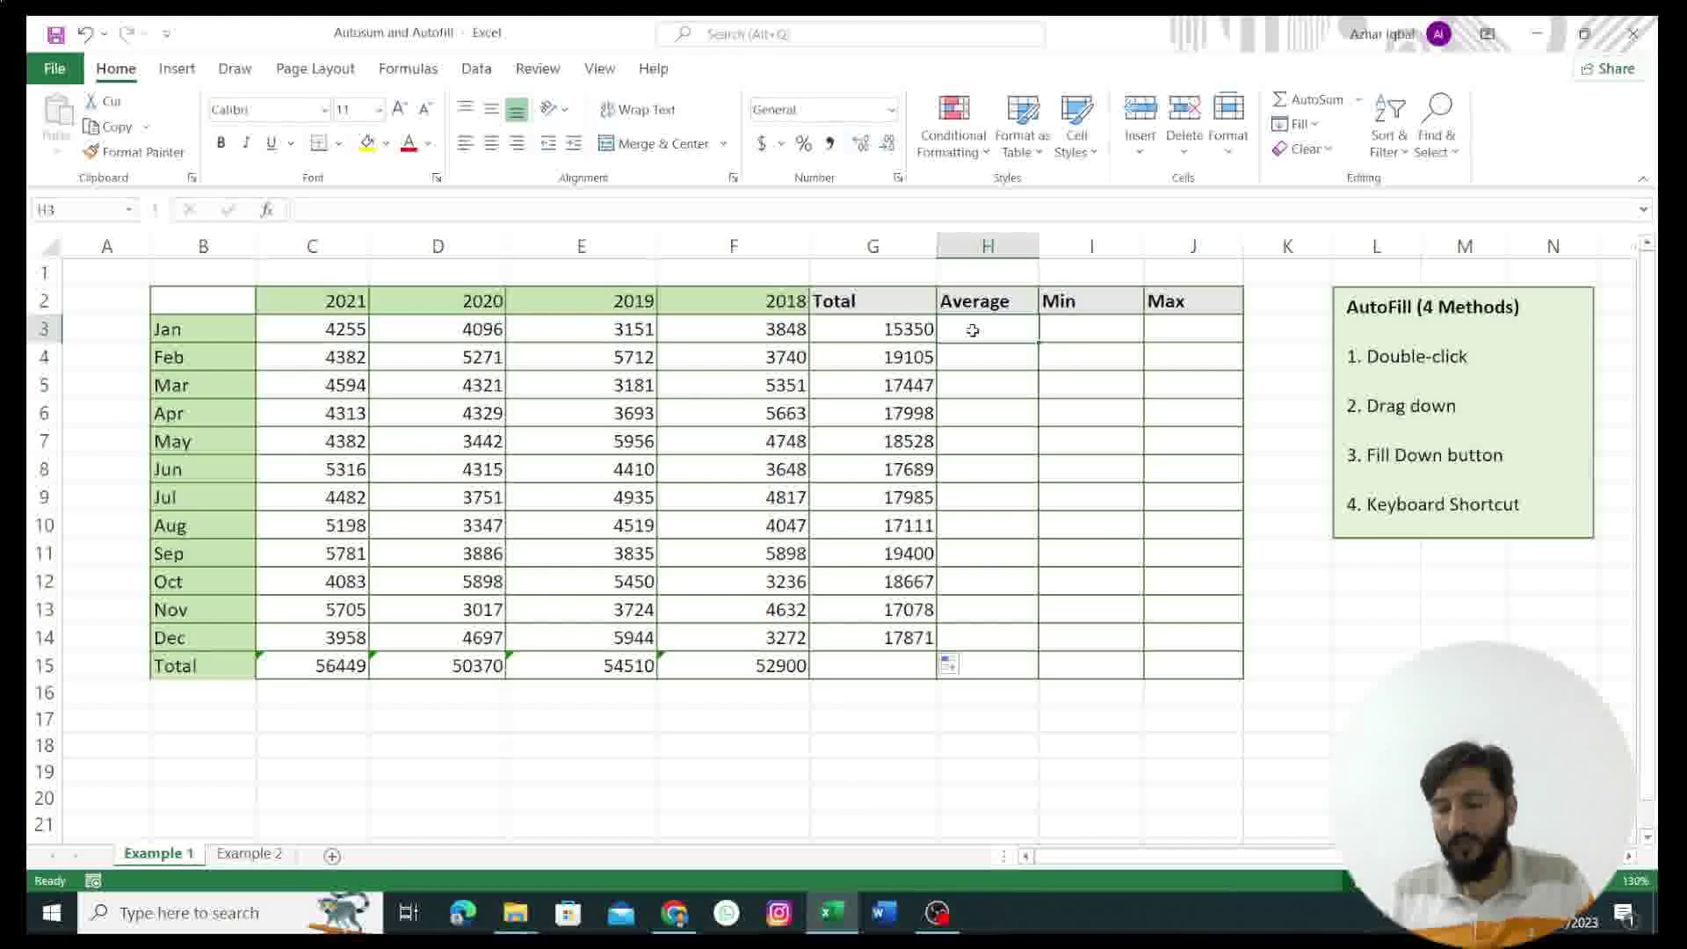
Step: Enter =AVERAGE(C3:F3) in H3 and fill it down to H14, from 3837.5 to 4467.75
{"action": "type", "text": "="}
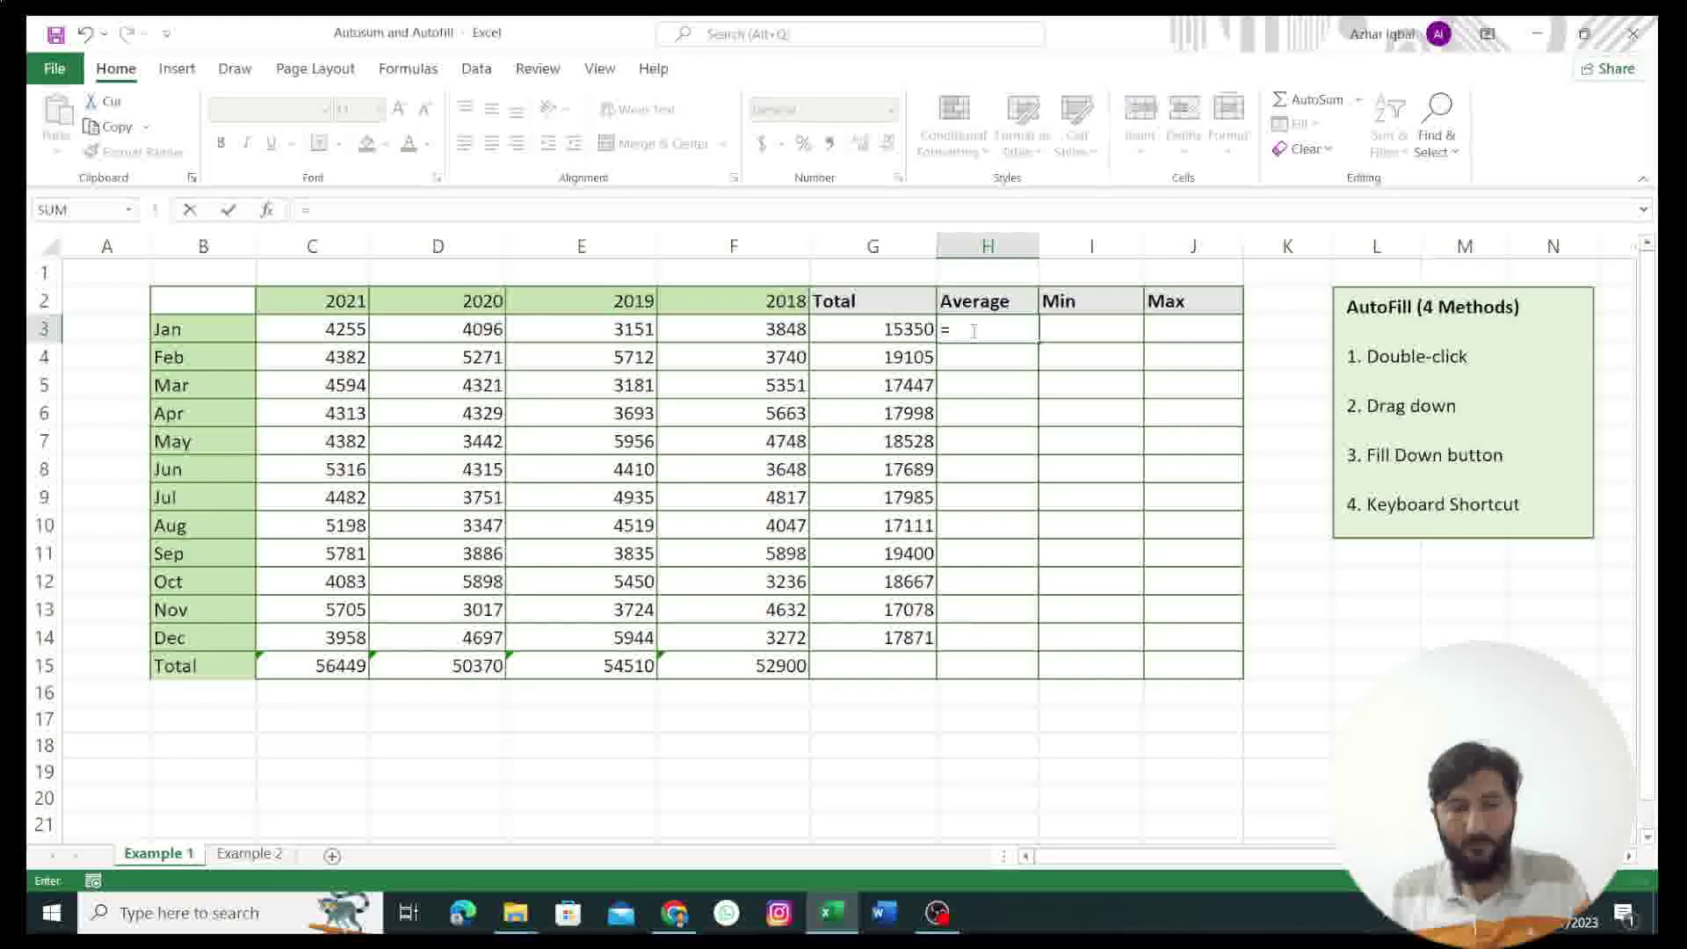
{"action": "type", "text": "AV"}
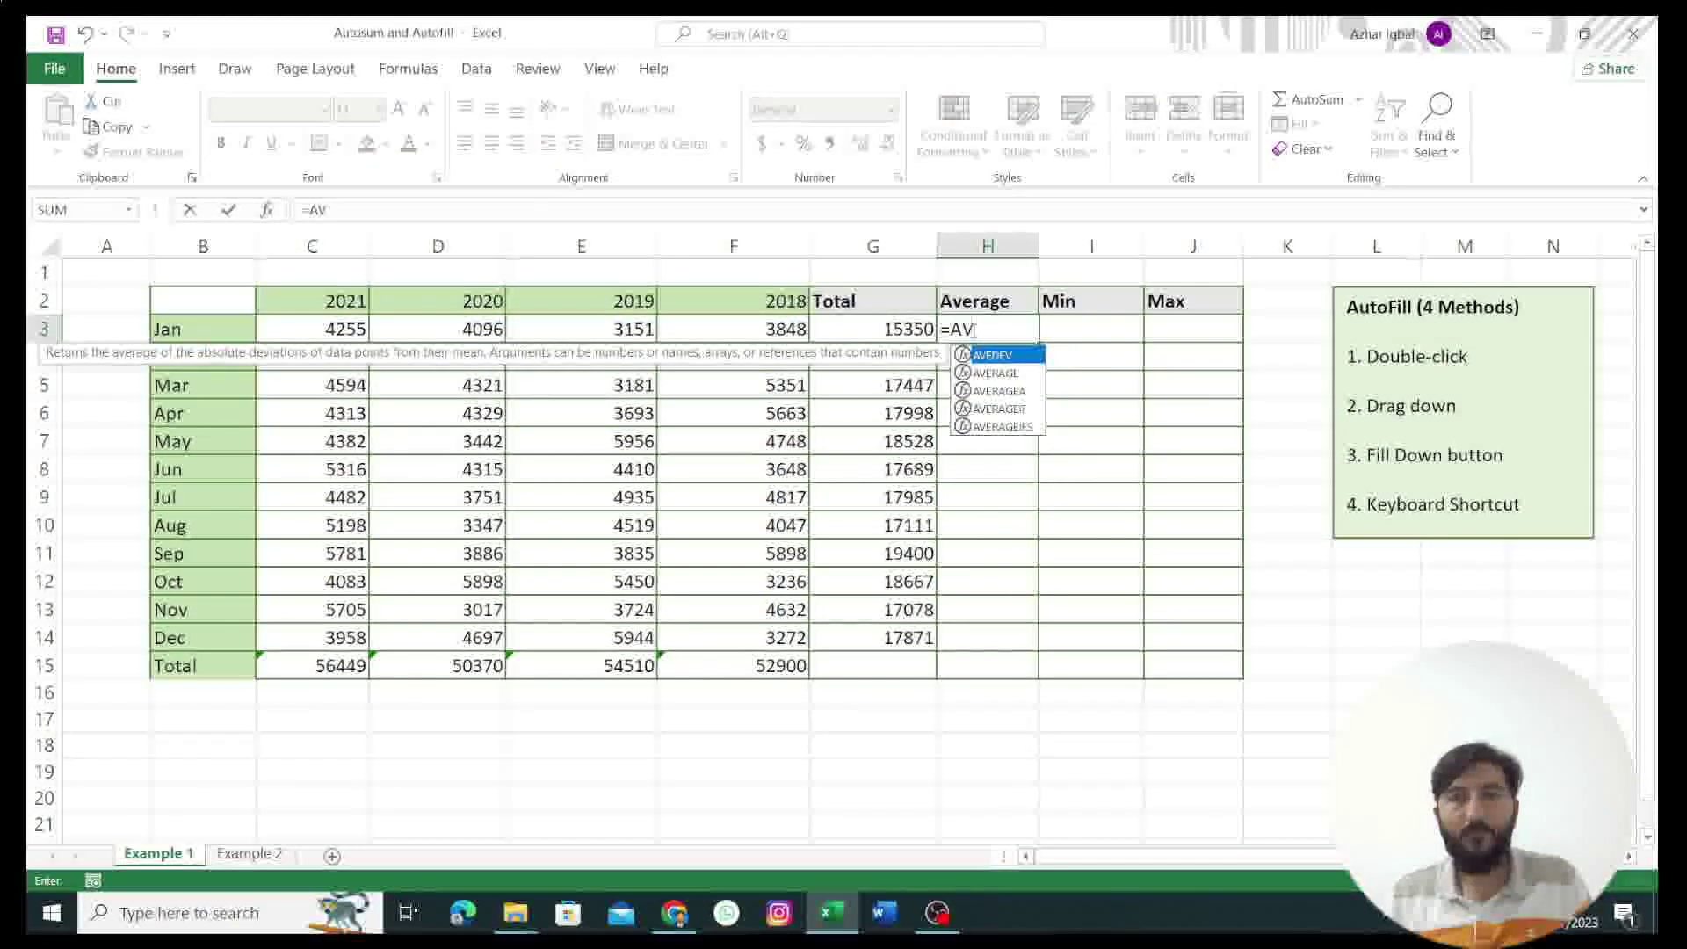
{"action": "left_click", "coordinate": [989, 374]}
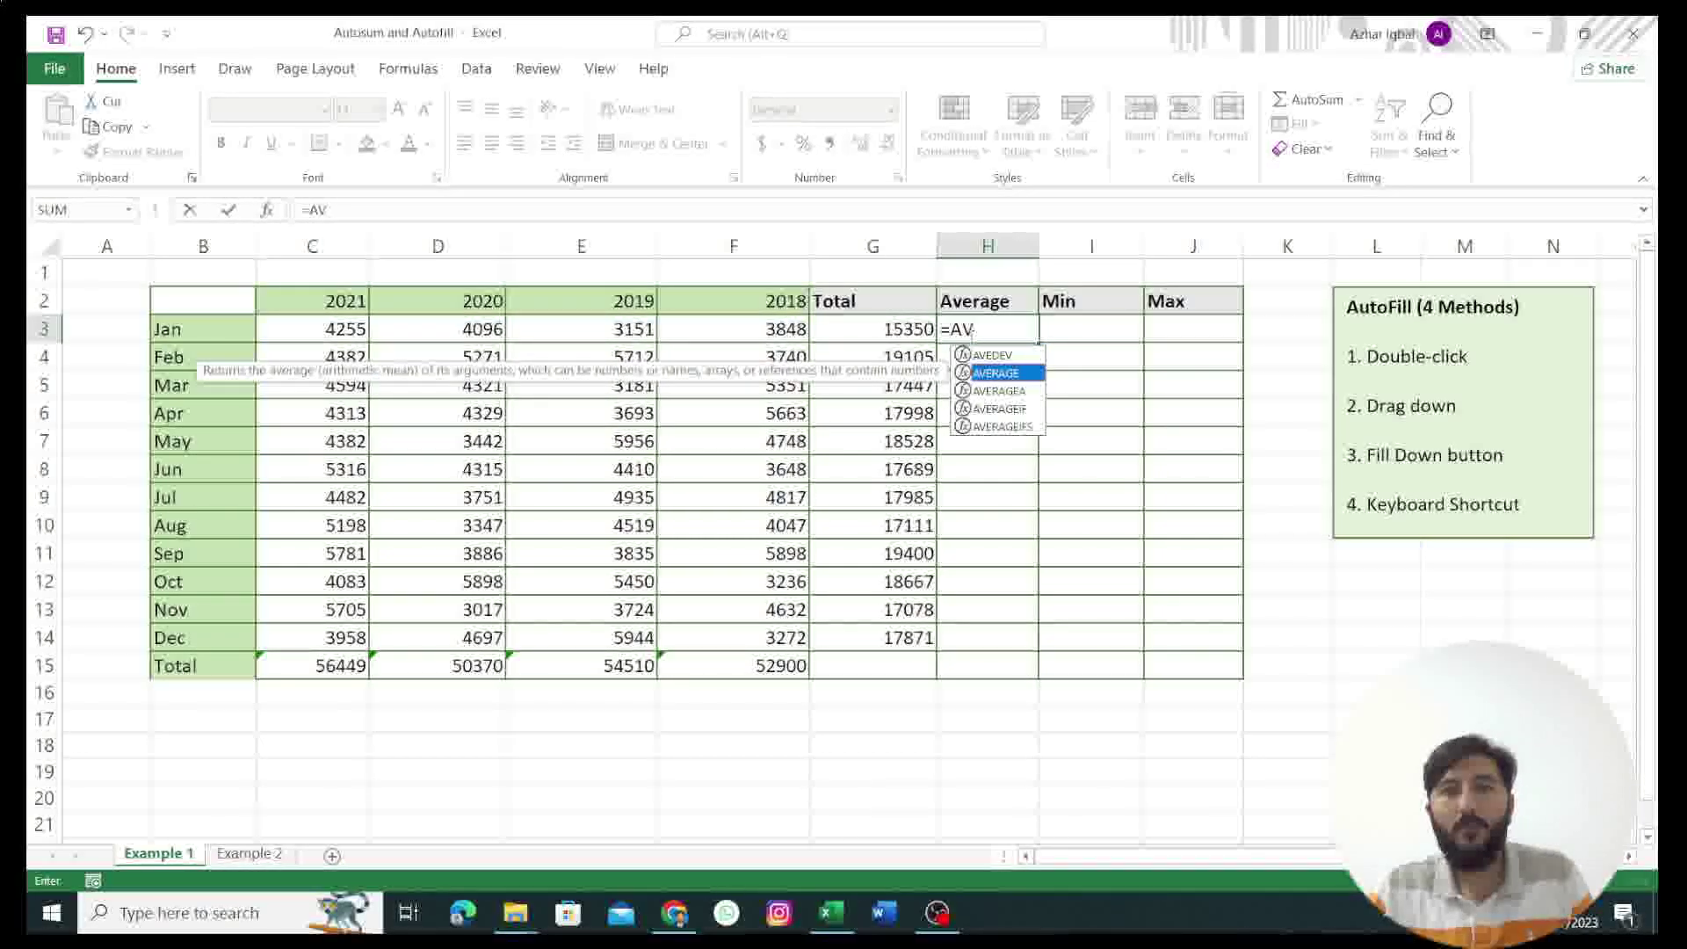
{"action": "left_click", "coordinate": [971, 335]}
{"action": "type", "text": "ER"}
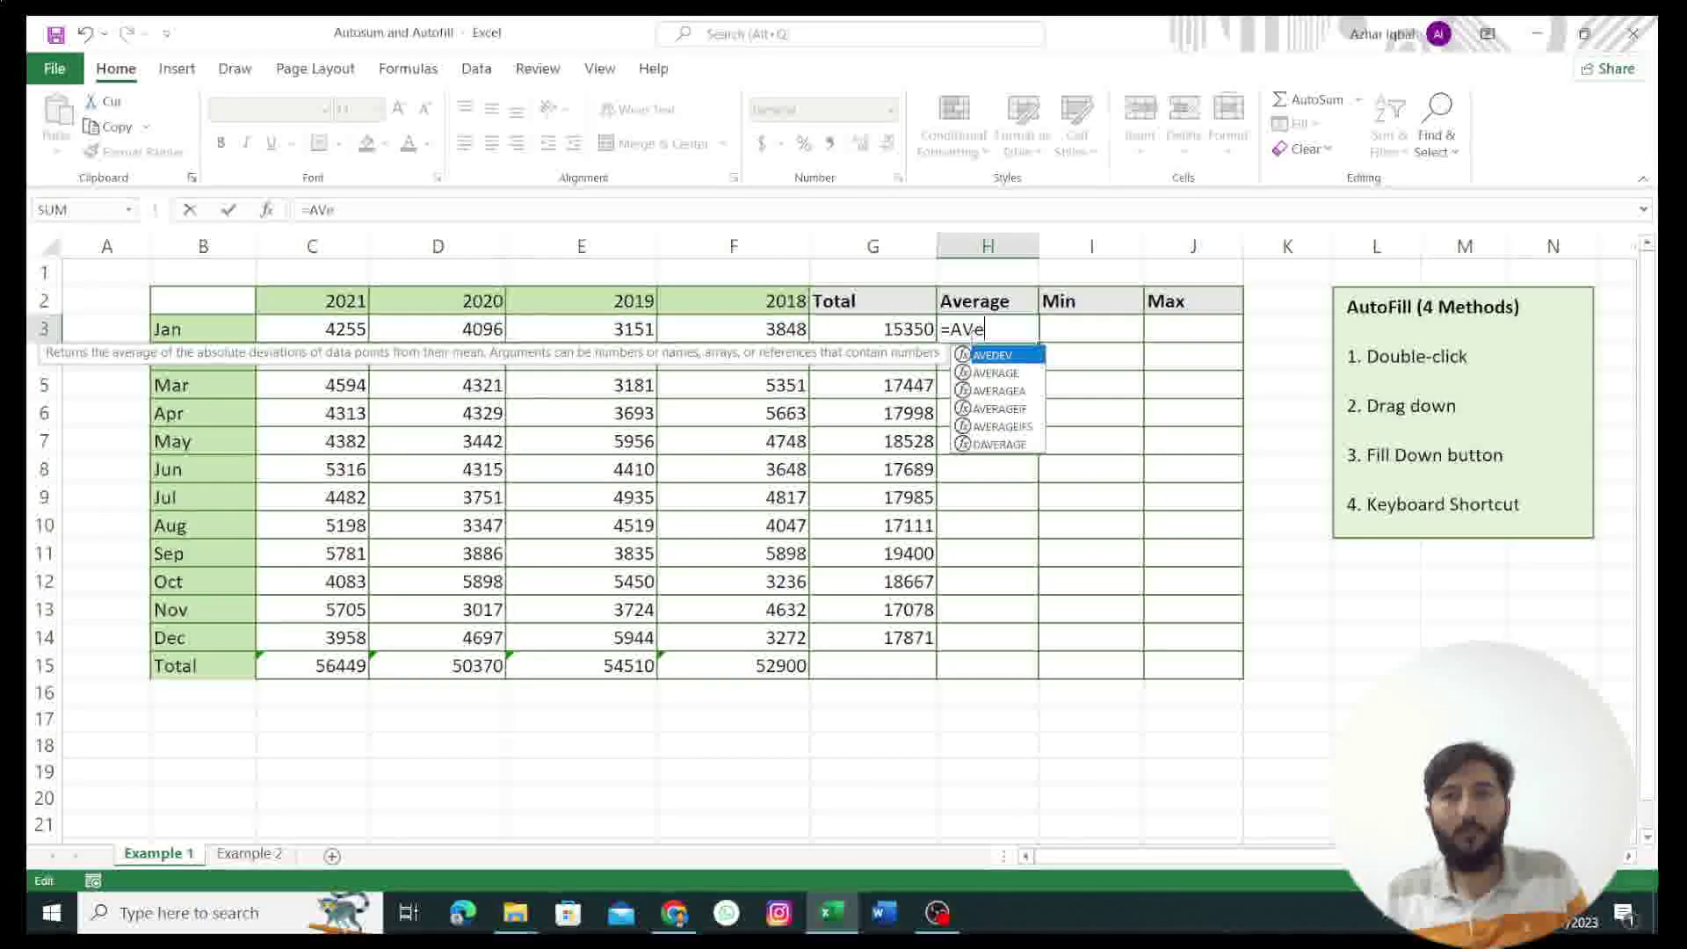
{"action": "type", "text": "AGE"}
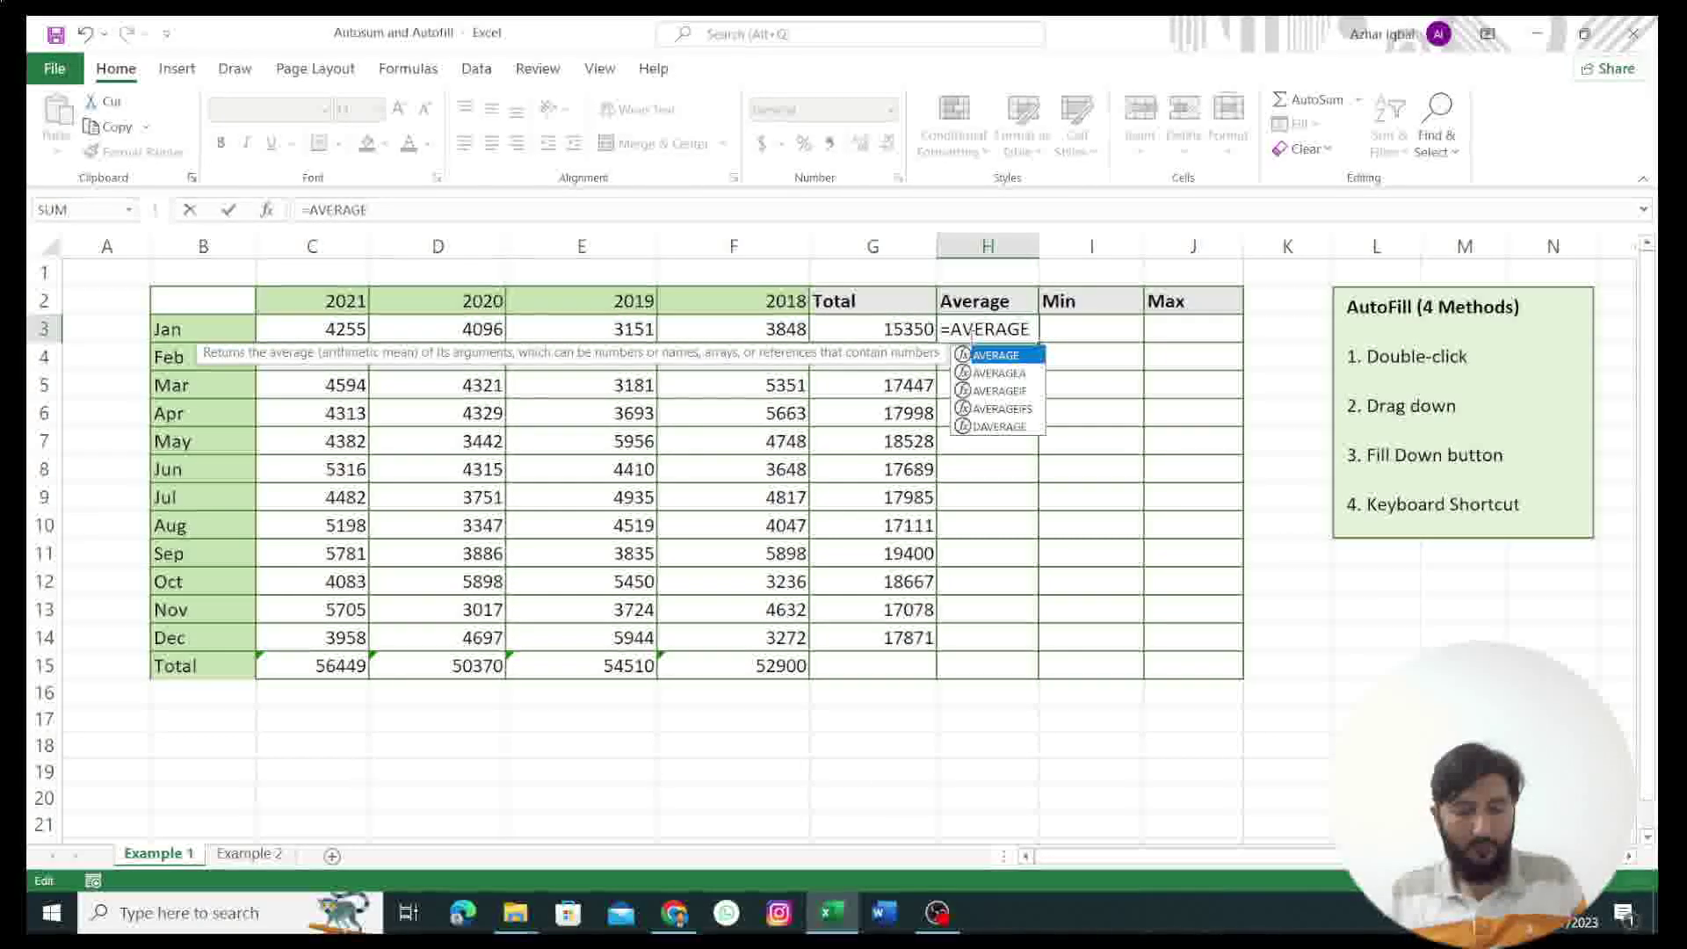
{"action": "type", "text": "("}
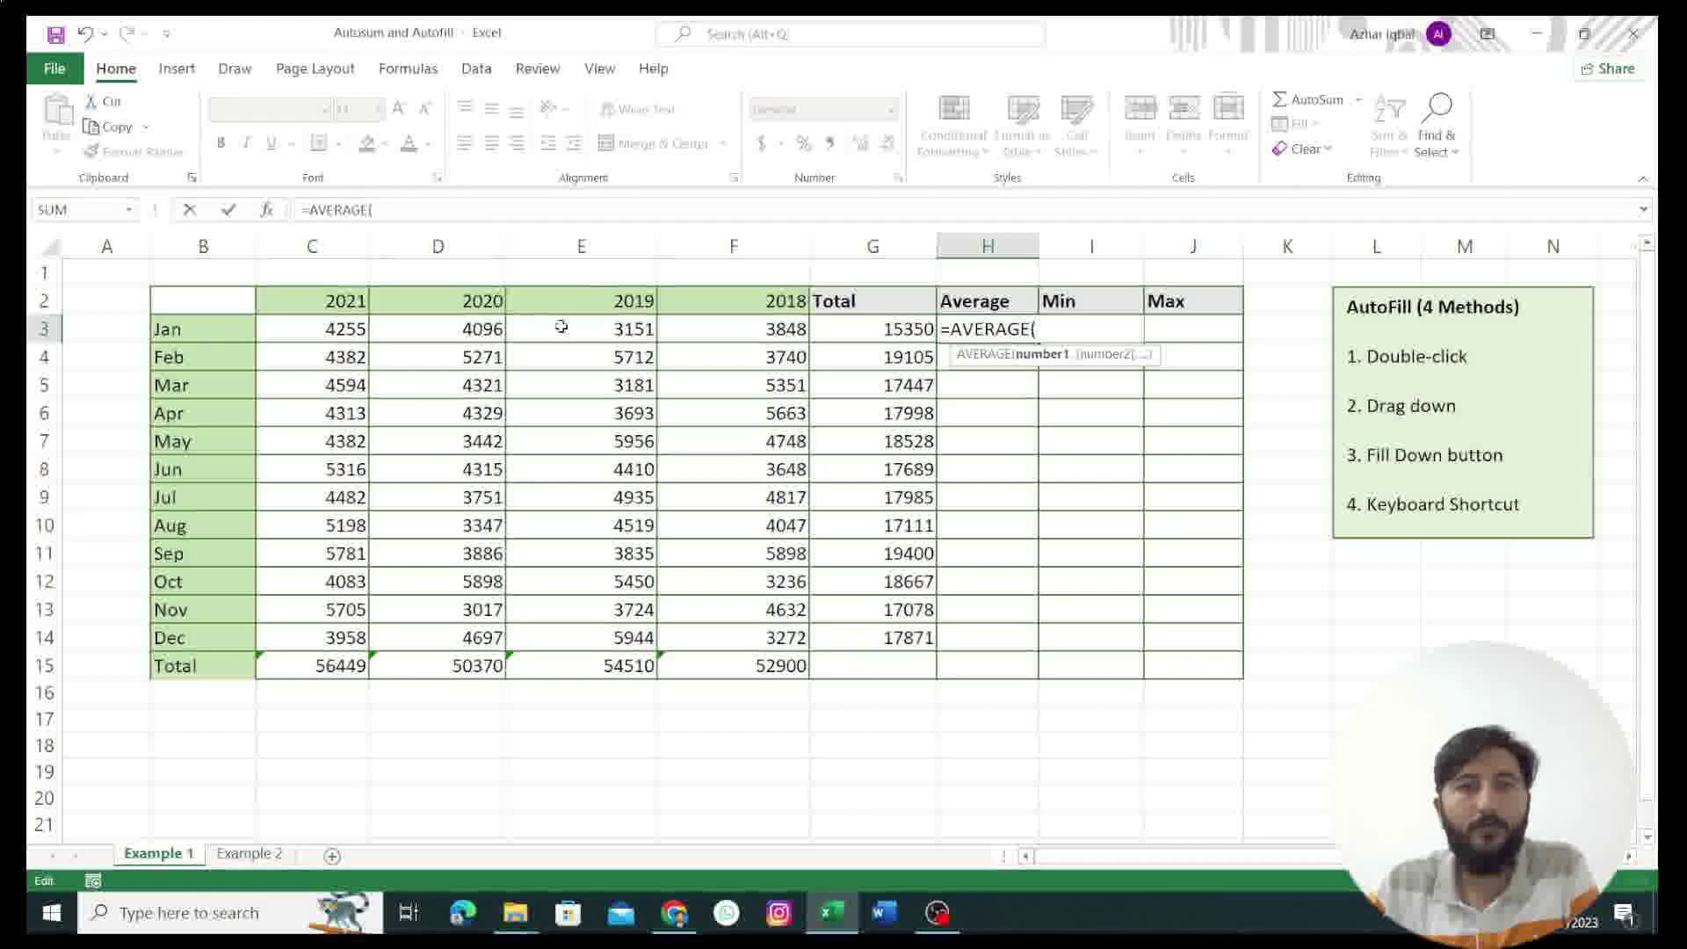
{"action": "left_click", "coordinate": [328, 329]}
{"action": "left_click_drag", "start_coordinate": [442, 329], "coordinate": [581, 326]}
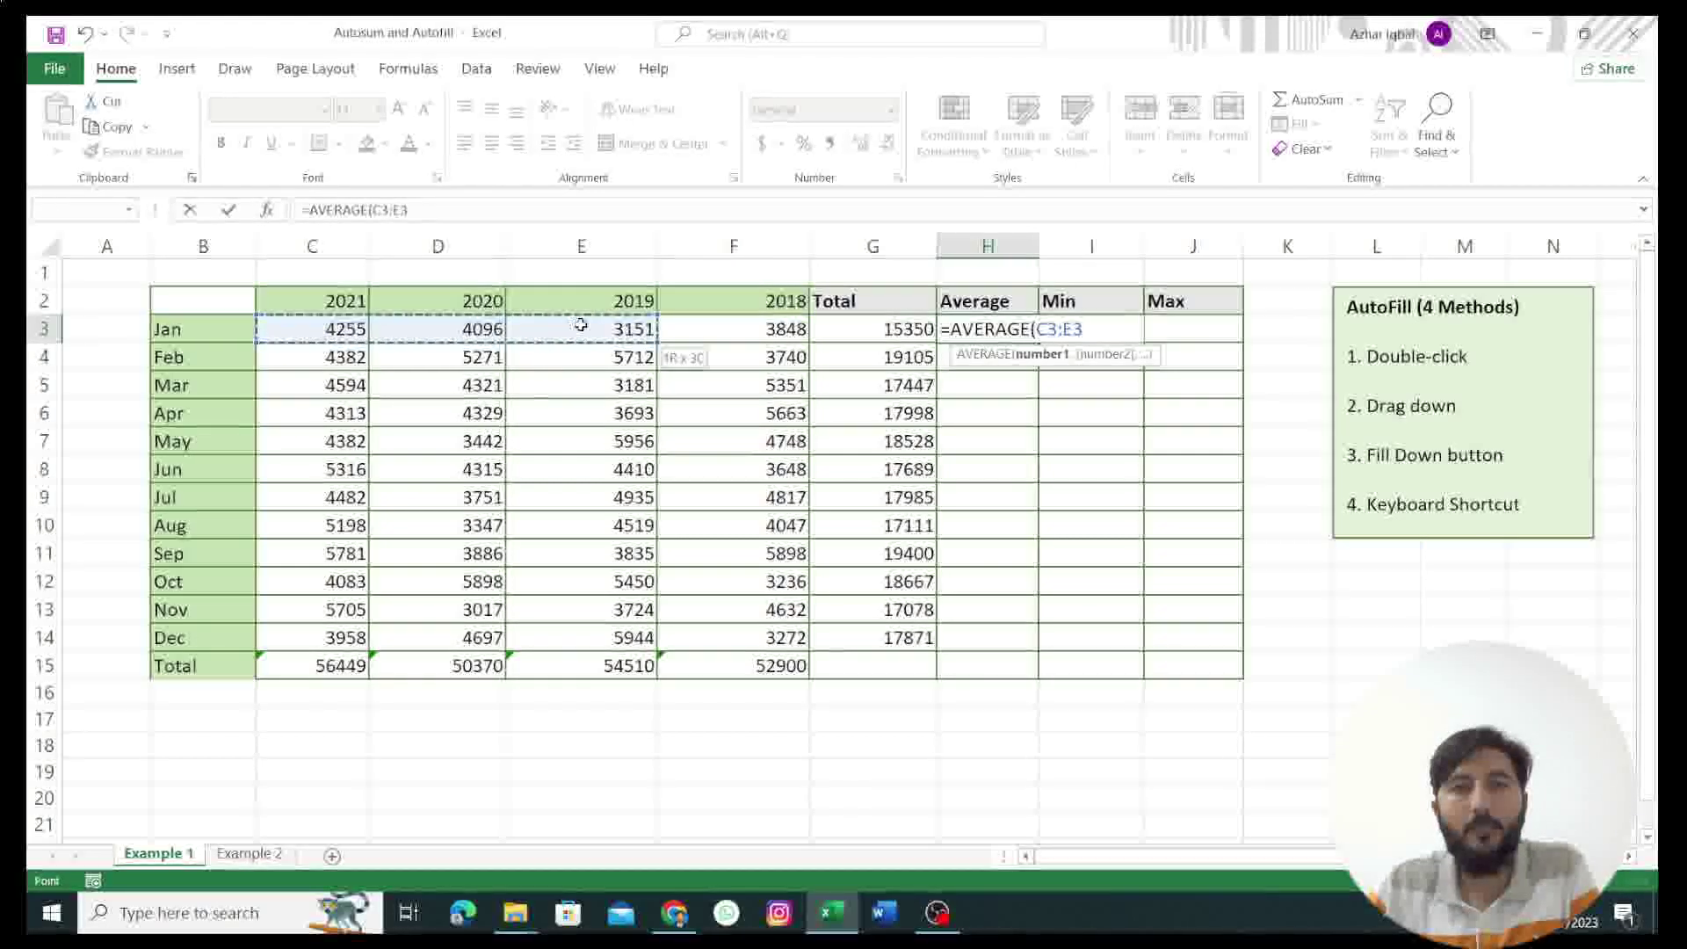
{"action": "left_click_drag", "start_coordinate": [721, 324], "coordinate": [731, 332]}
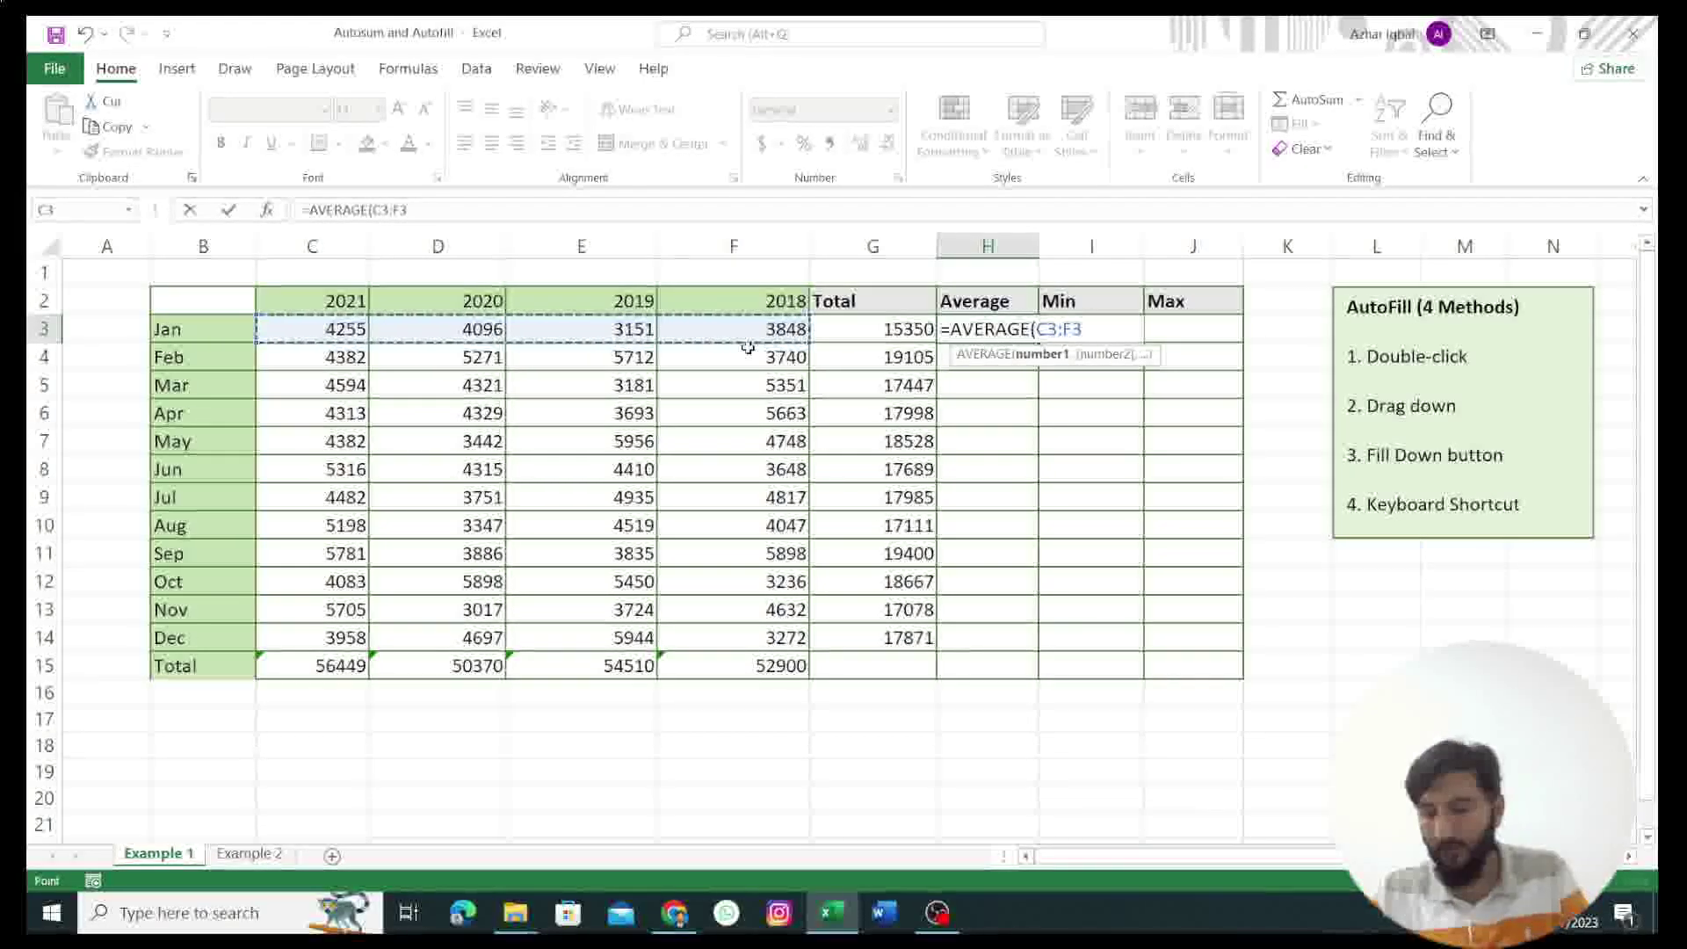
{"action": "key", "text": "Return"}
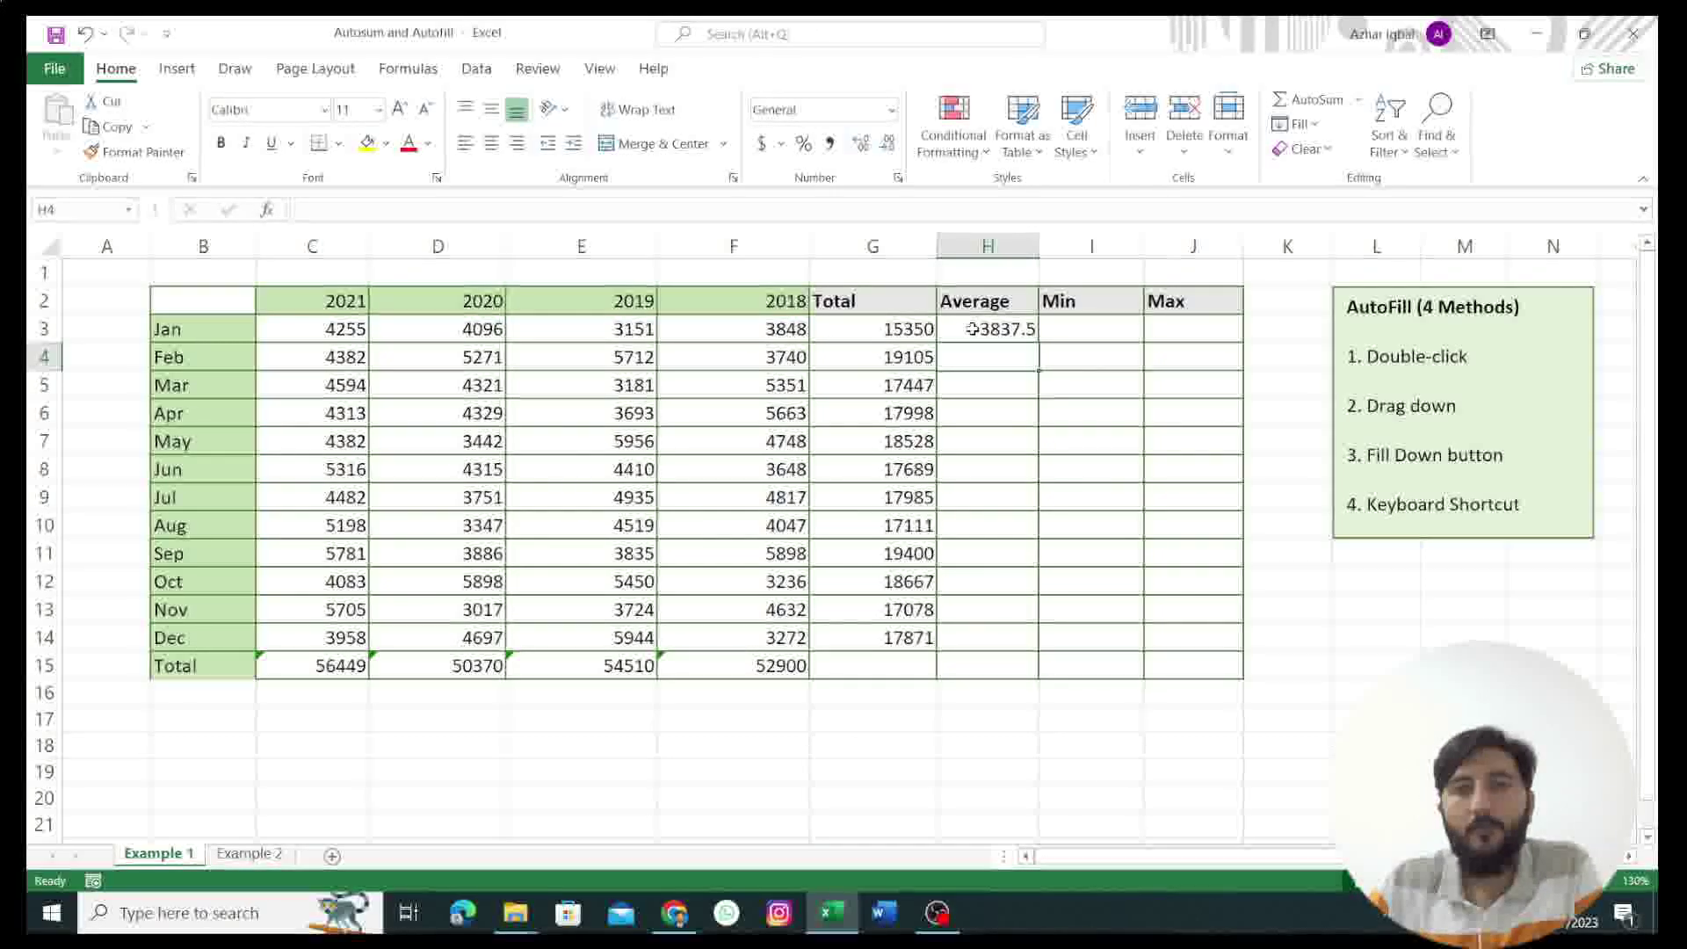
{"action": "left_click", "coordinate": [989, 330]}
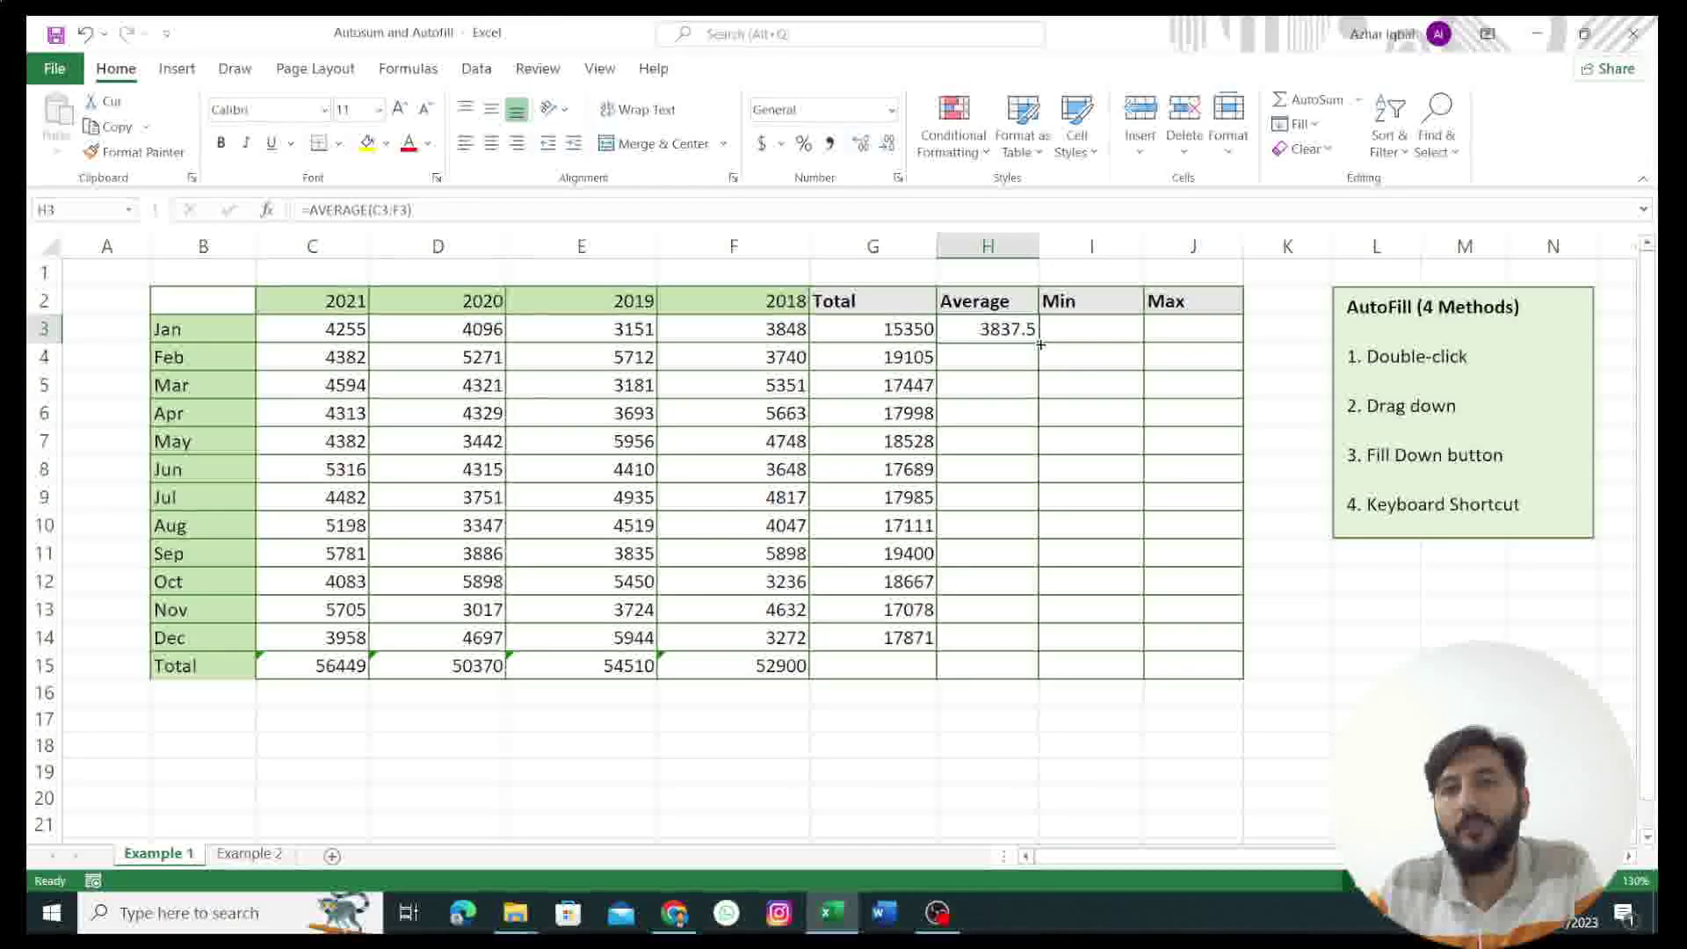
{"action": "left_click_drag", "start_coordinate": [1040, 355], "coordinate": [1018, 569]}
{"action": "left_click_drag", "start_coordinate": [1032, 639], "coordinate": [1031, 645]}
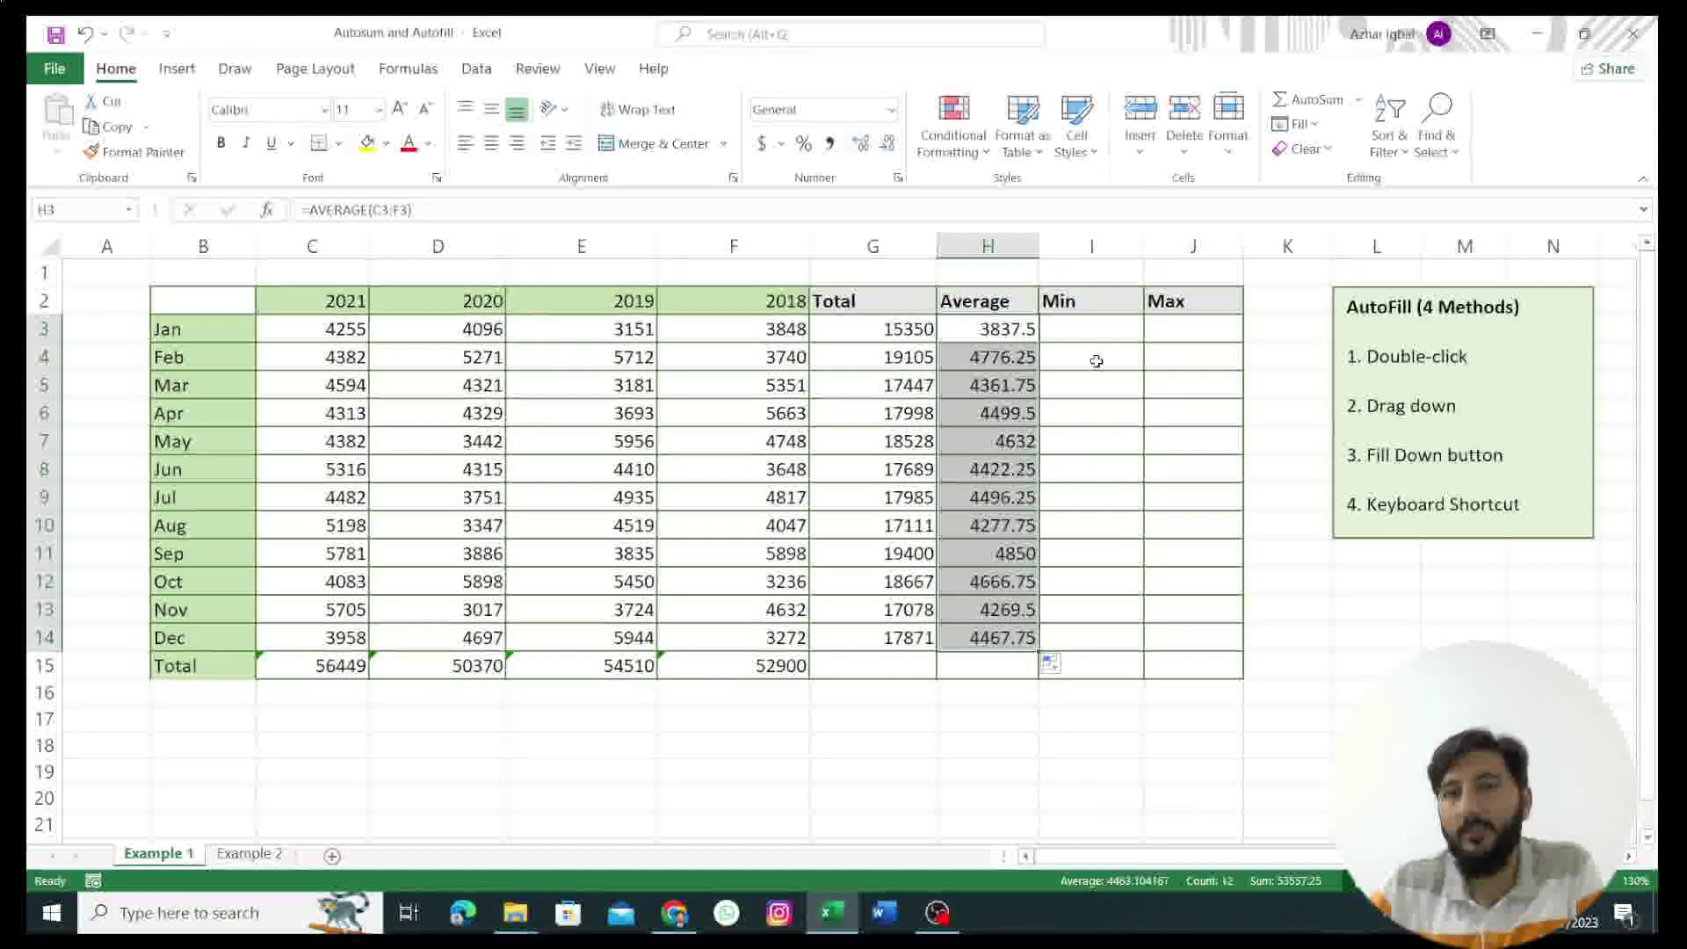
{"action": "left_click", "coordinate": [1085, 338]}
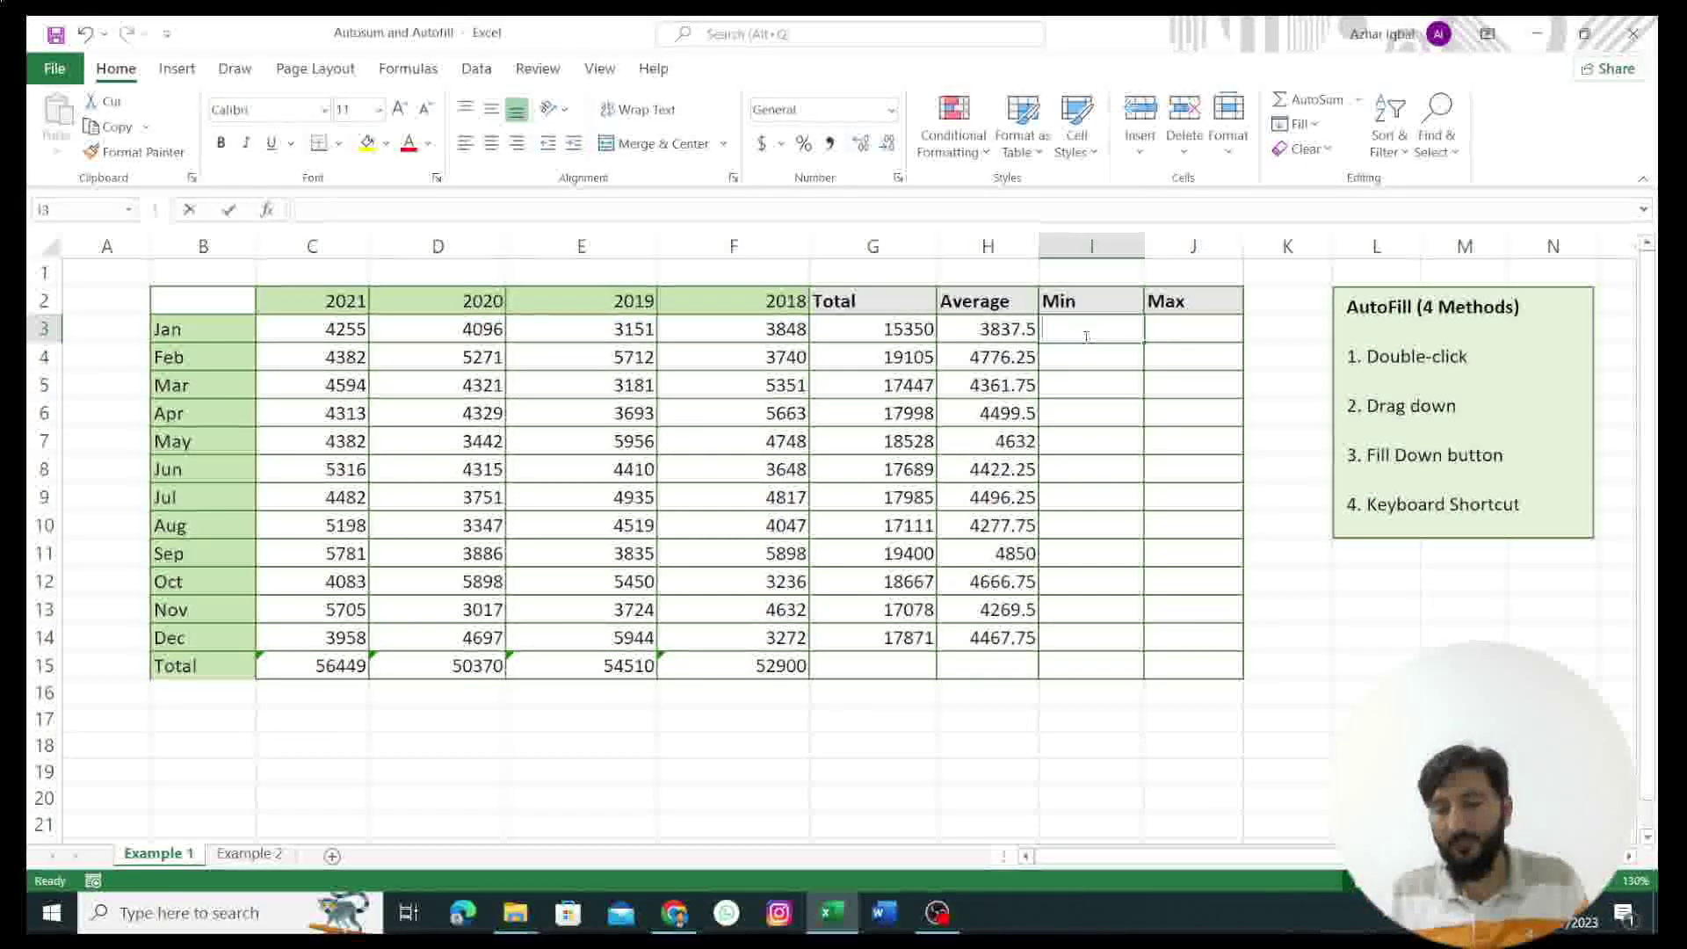
Step: Enter =MIN(C3:F3) in I3 and use Home > Fill > Down through I14, 3151 to 3272
{"action": "type", "text": "=MIN"}
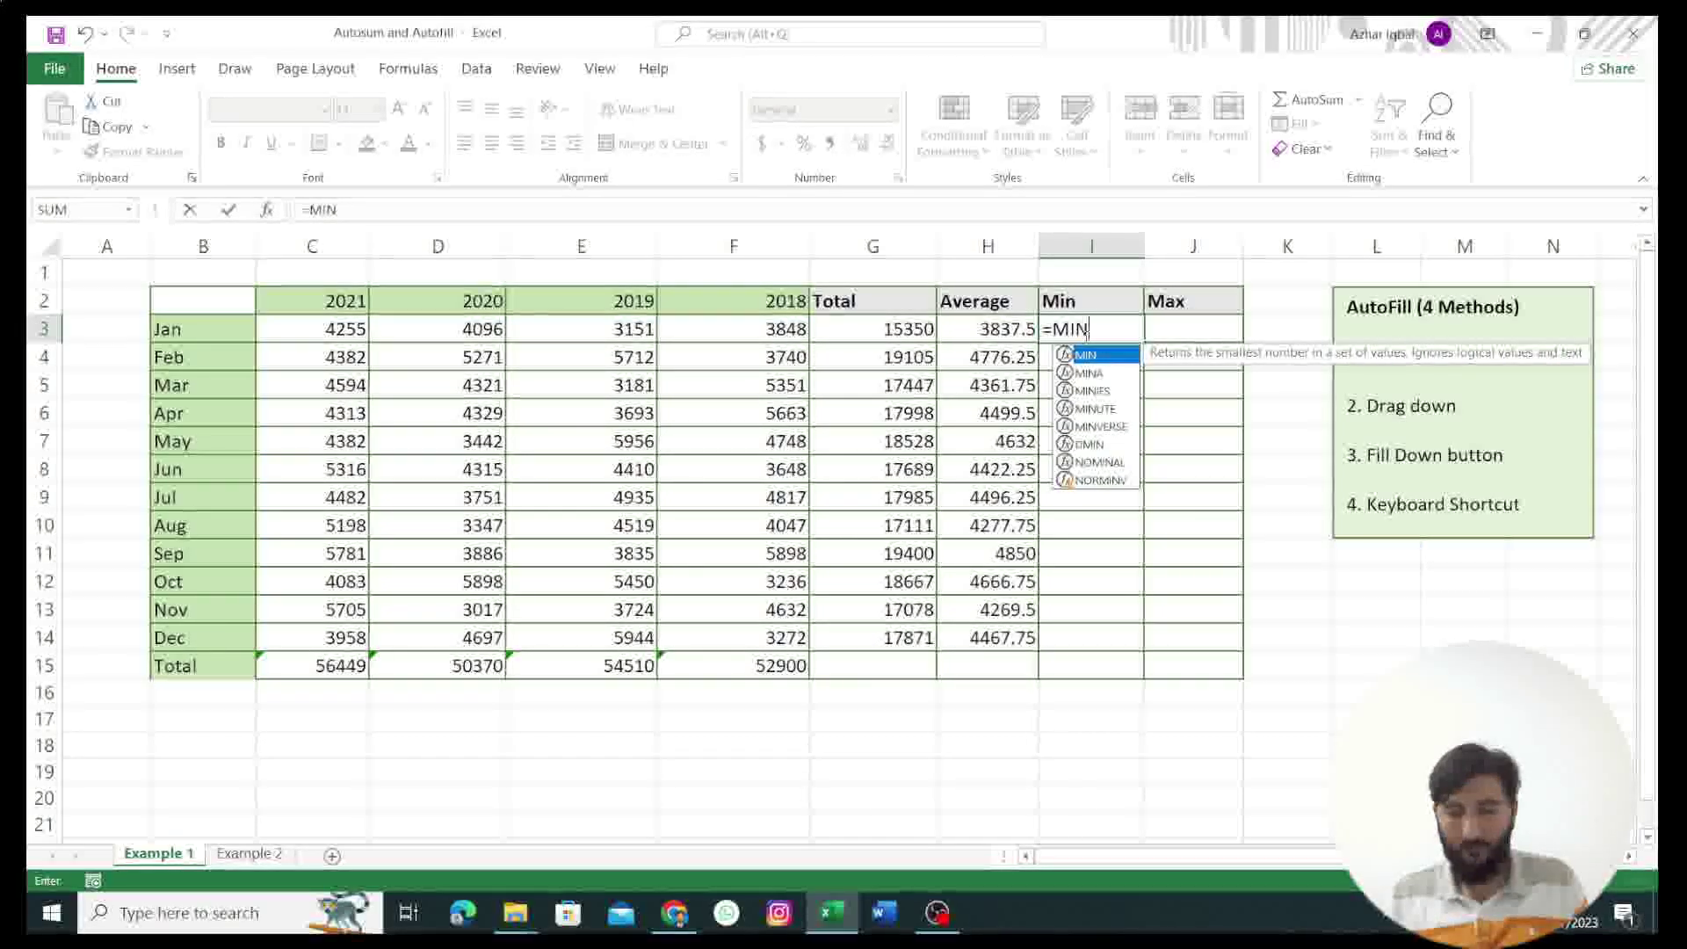
{"action": "type", "text": "("}
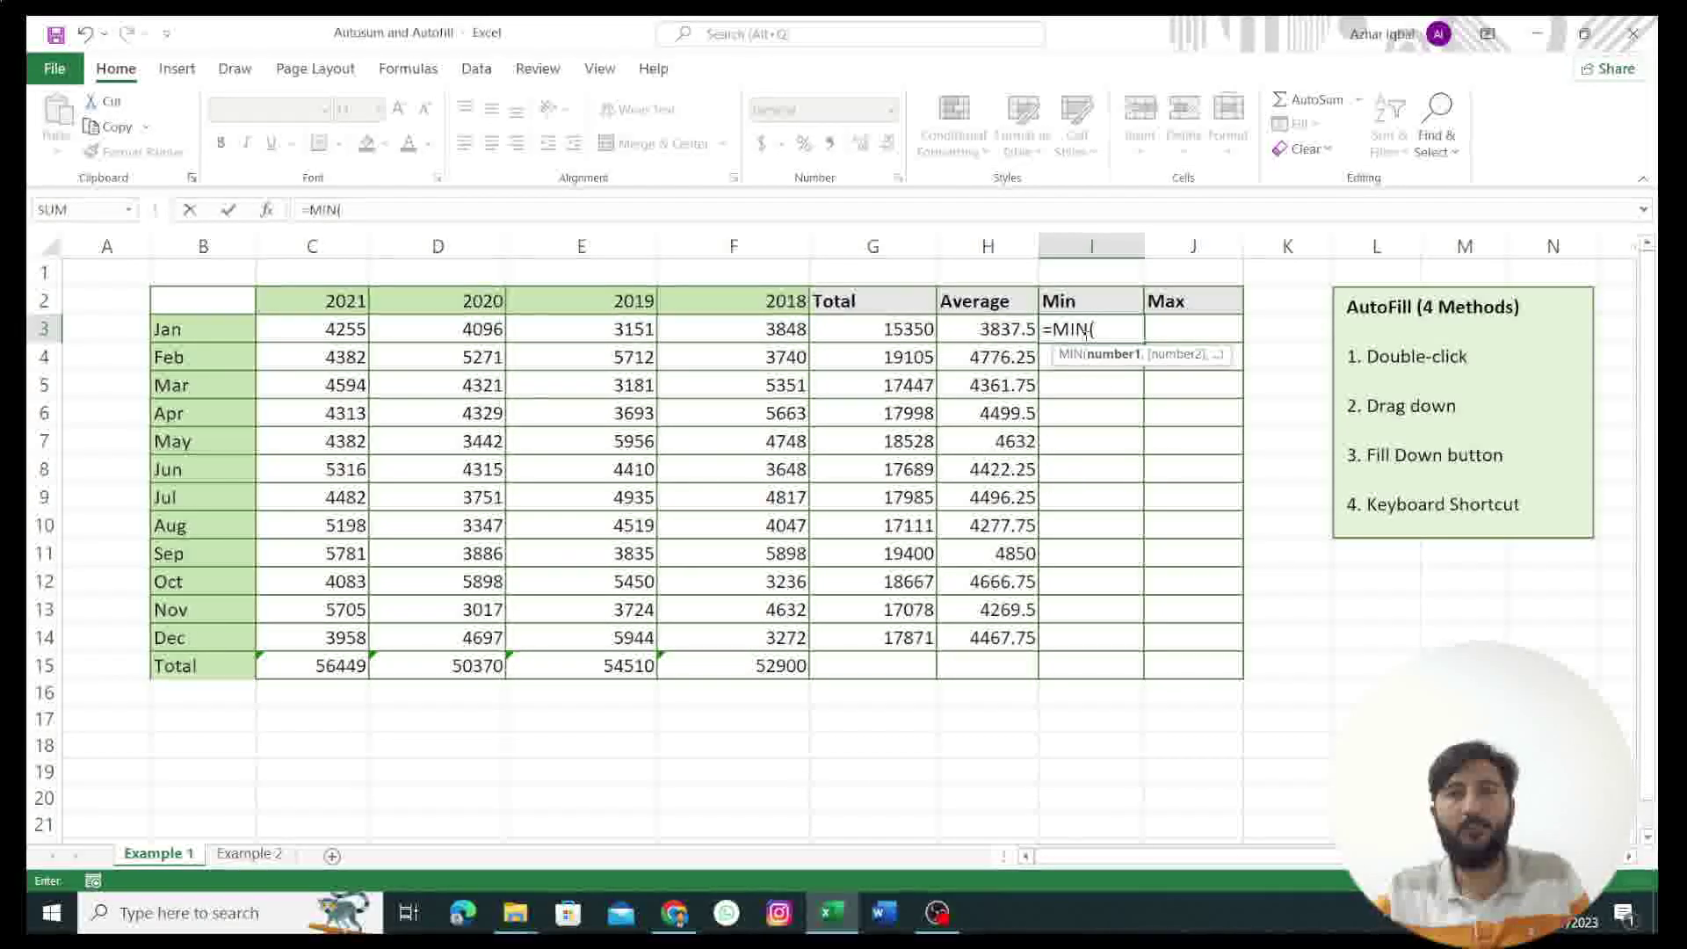
{"action": "left_click_drag", "start_coordinate": [262, 336], "coordinate": [560, 338]}
{"action": "left_click_drag", "start_coordinate": [674, 337], "coordinate": [710, 335]}
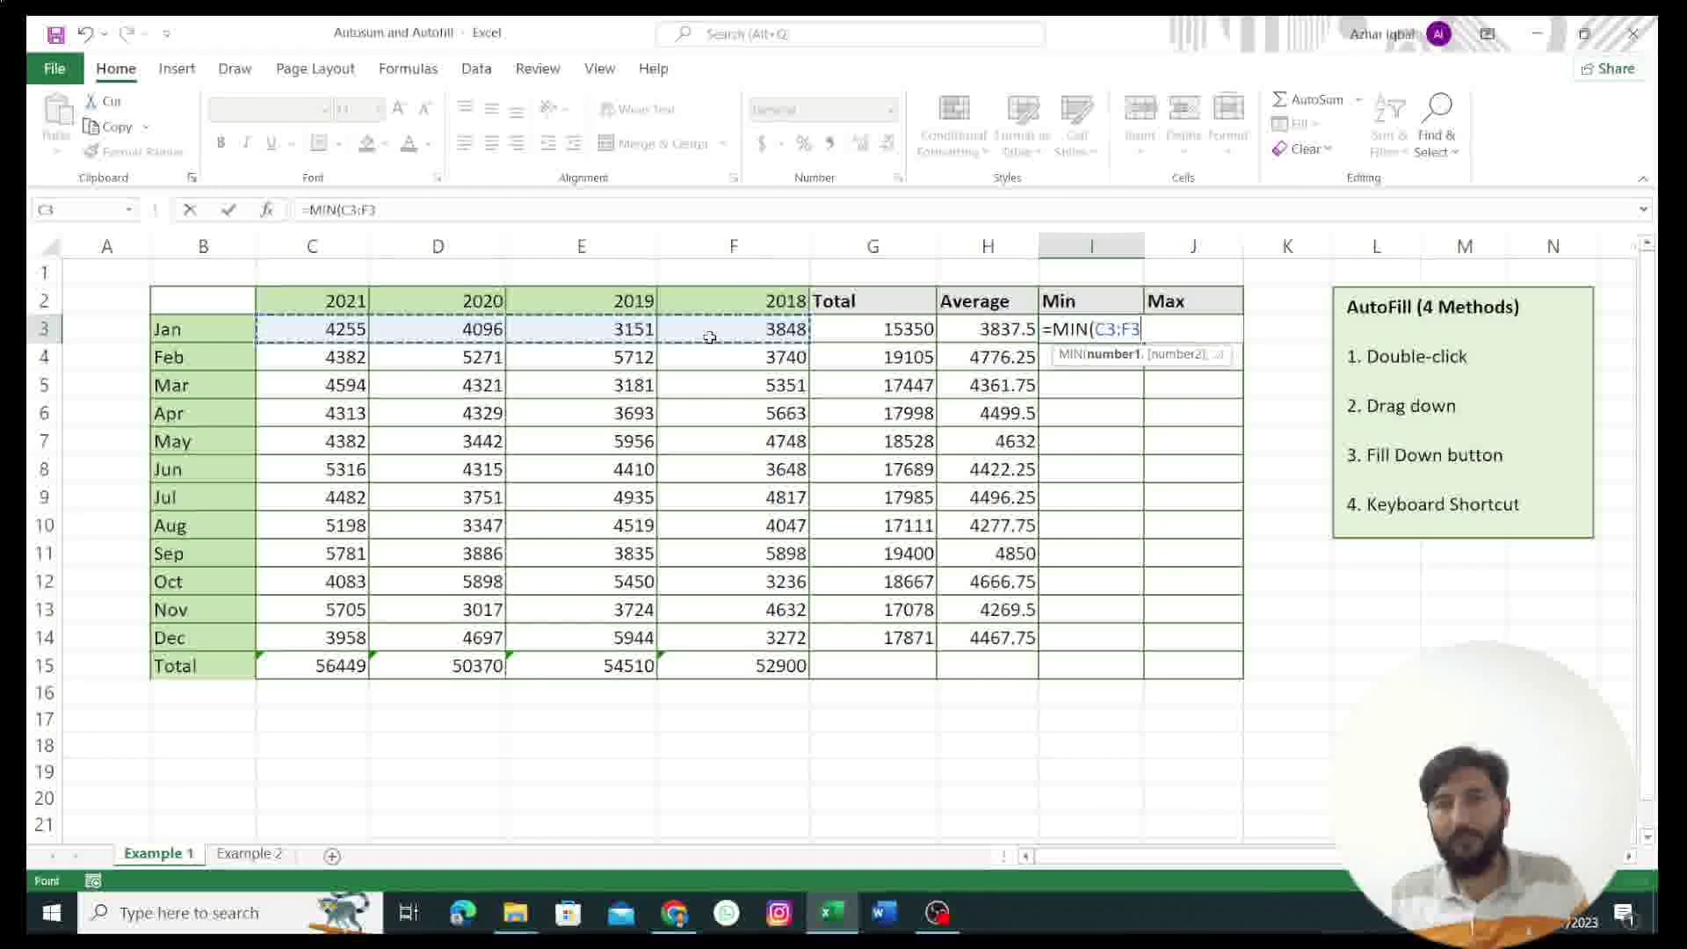
{"action": "key", "text": "ctrl+Return"}
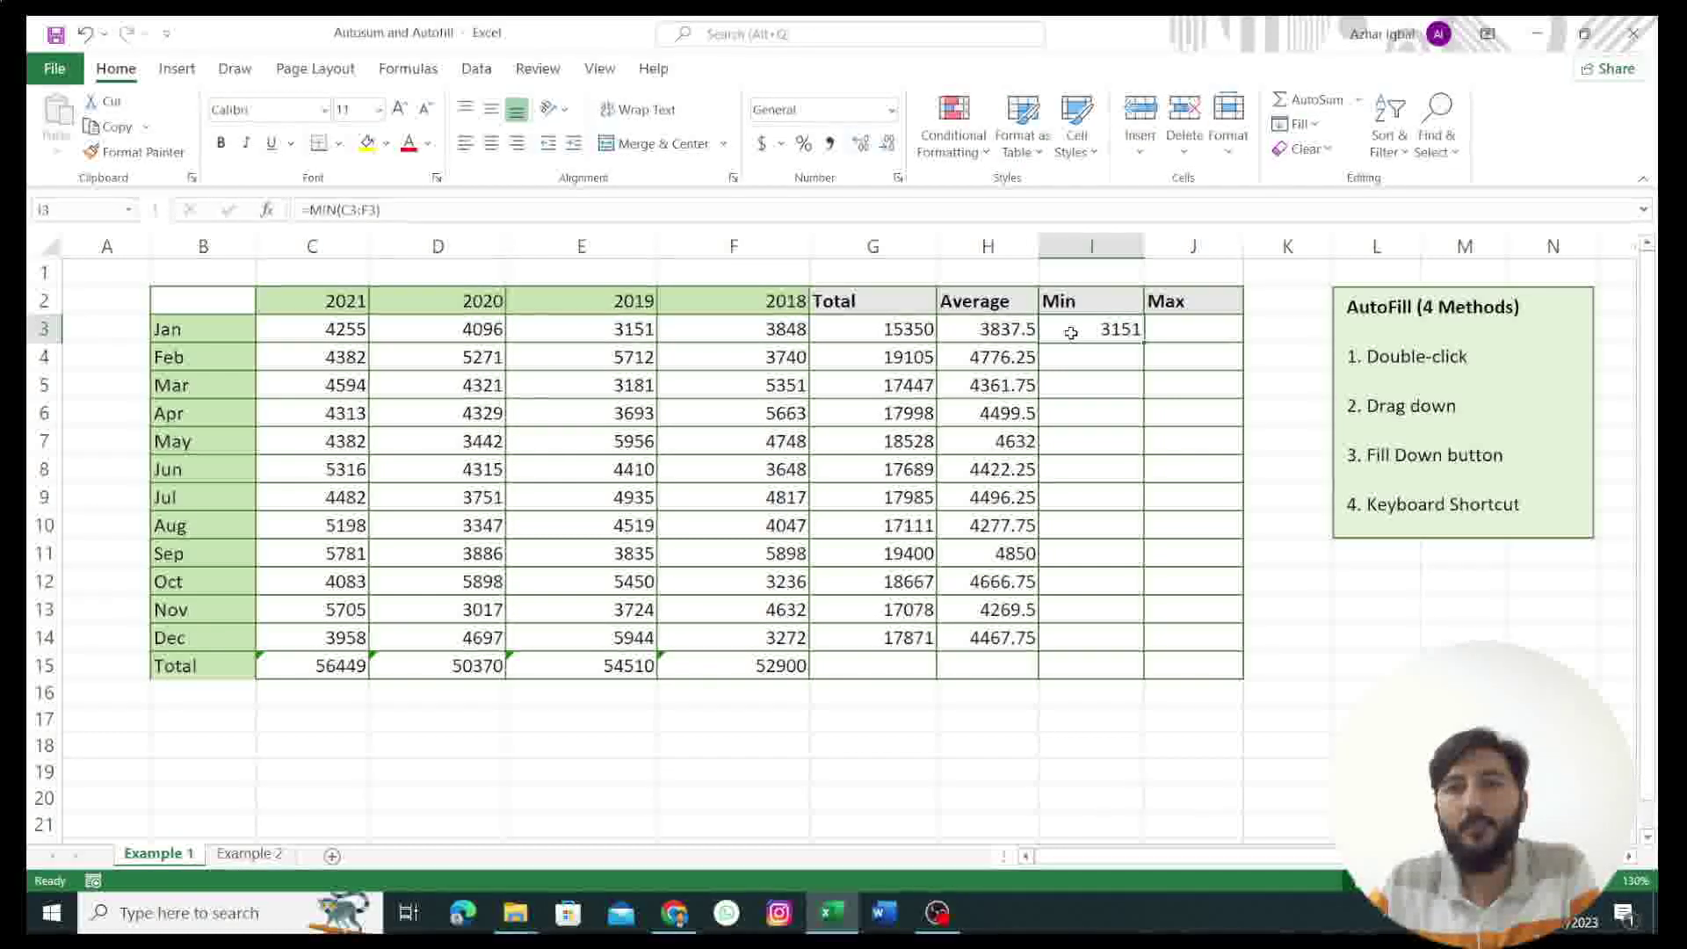
{"action": "left_click_drag", "start_coordinate": [1081, 331], "coordinate": [1099, 632]}
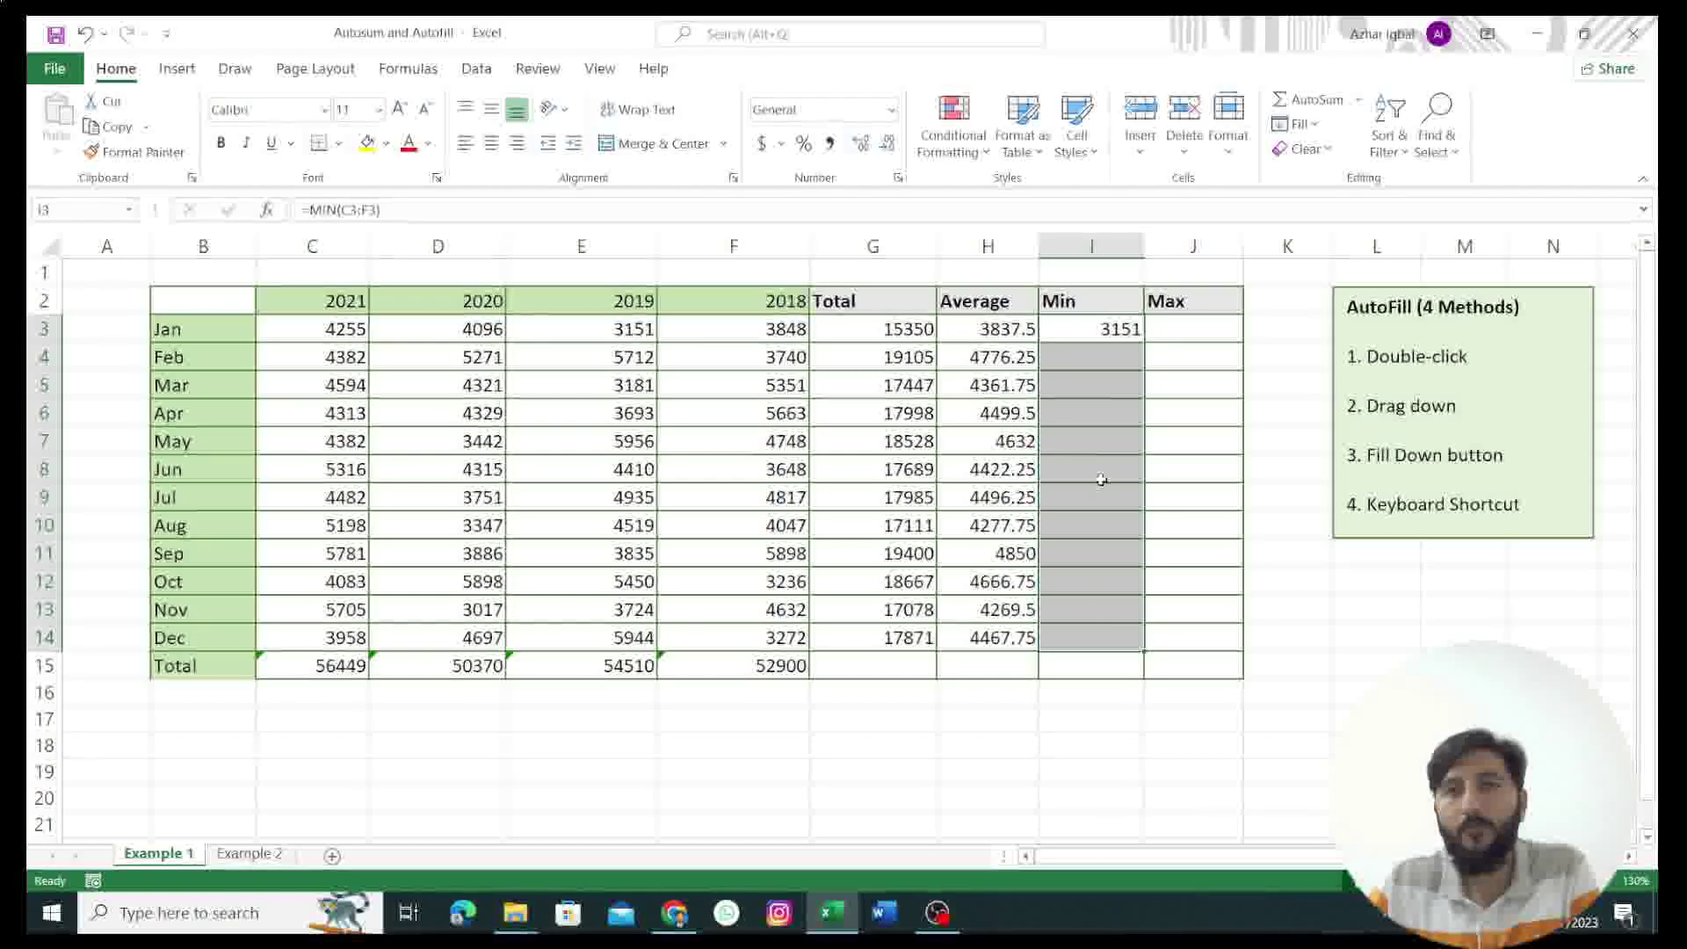
{"action": "left_click", "coordinate": [1310, 126]}
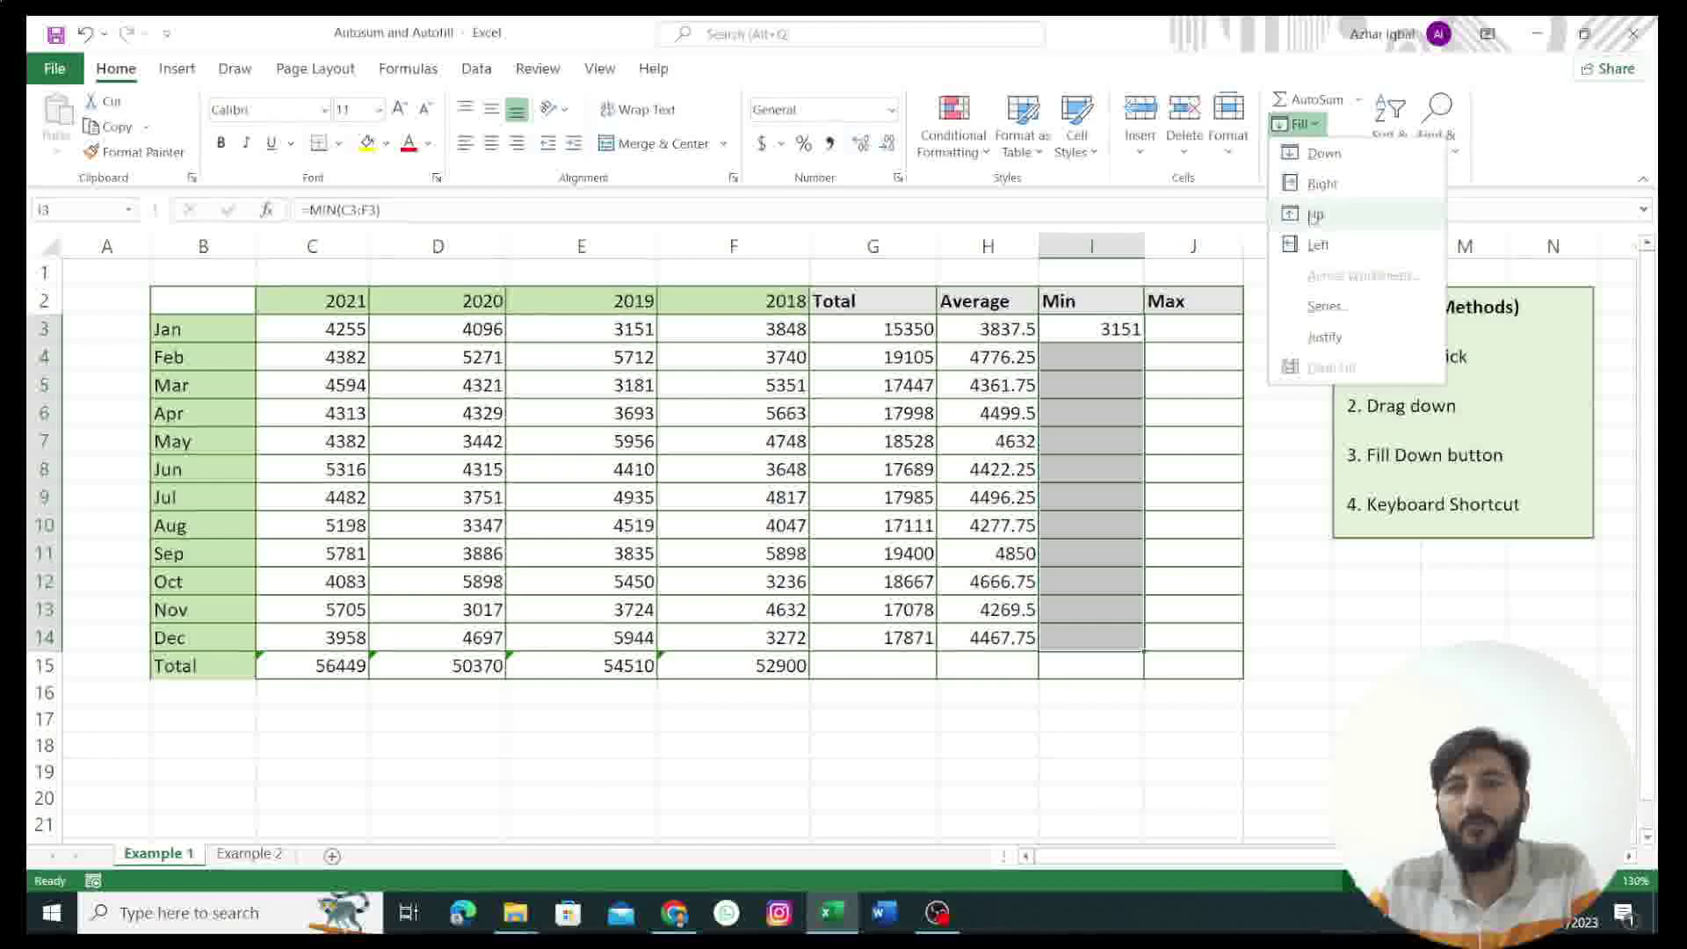
{"action": "left_click", "coordinate": [1321, 155]}
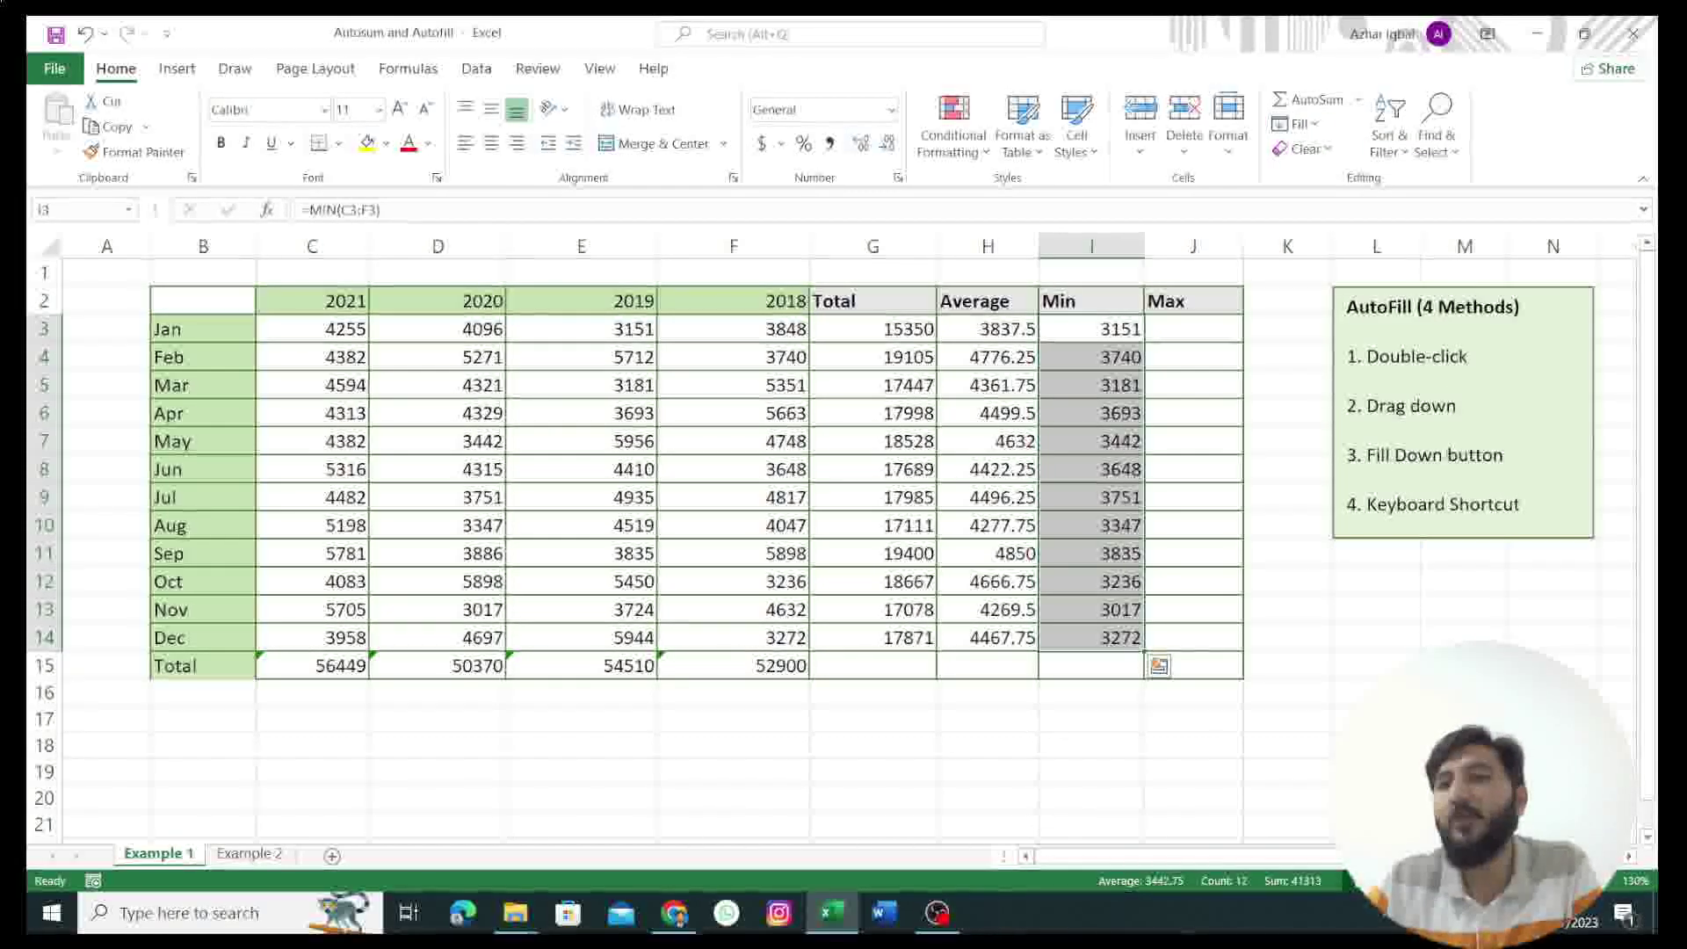
{"action": "left_click", "coordinate": [1169, 330]}
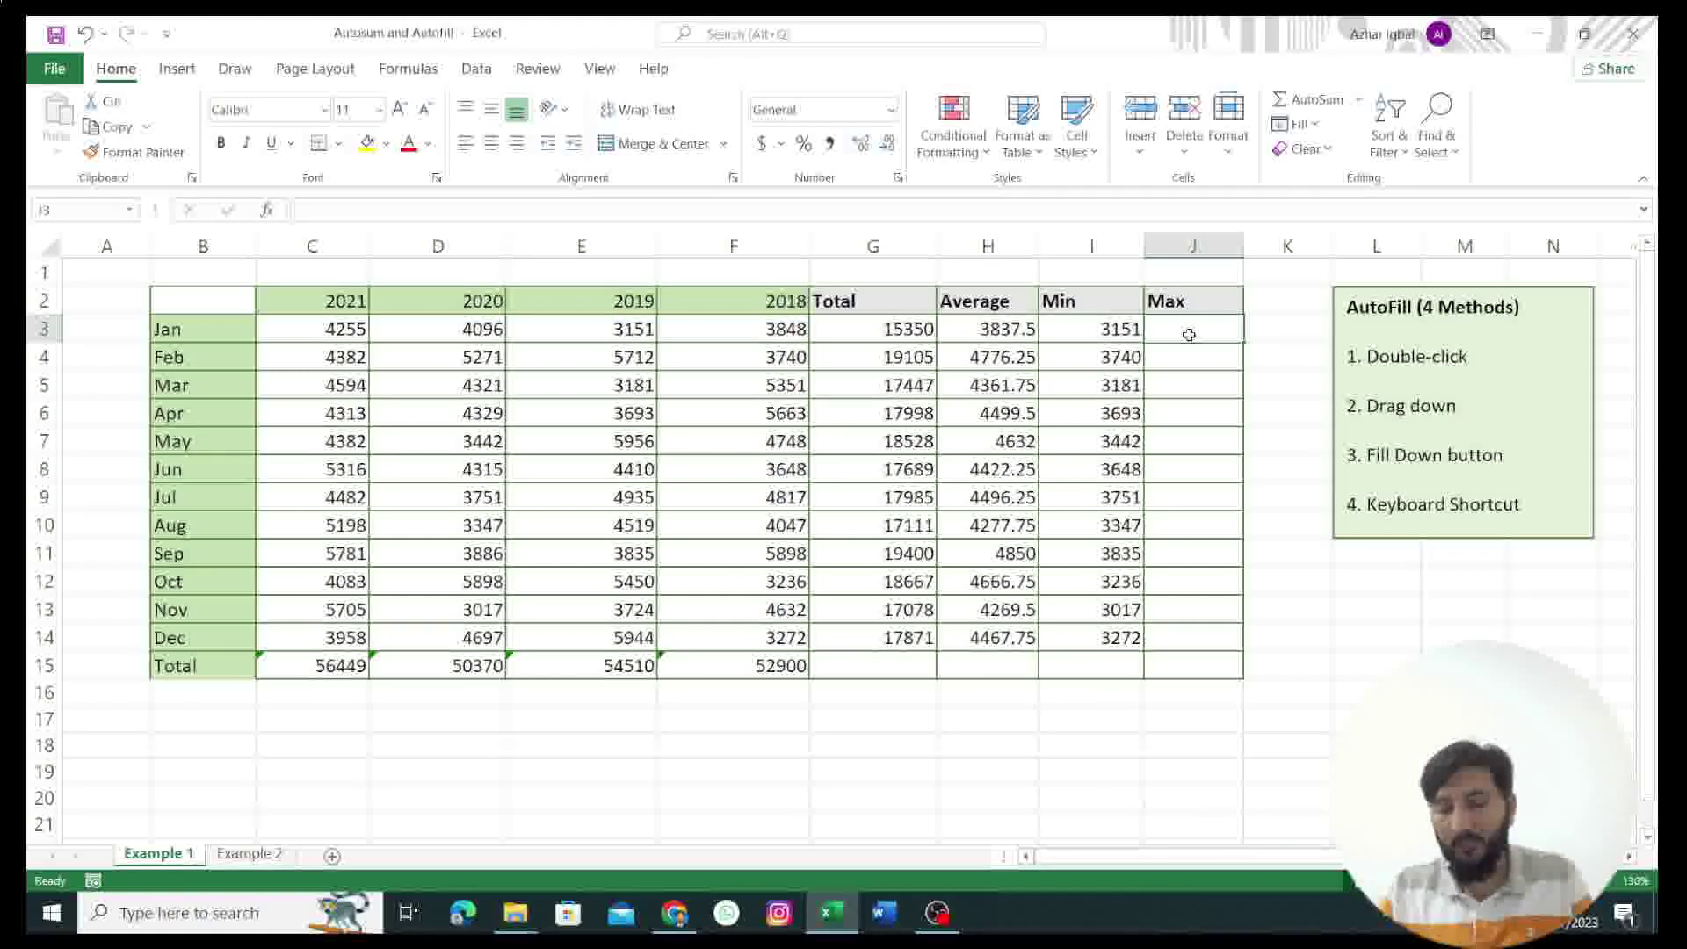
Step: Enter =MAX(C3:F3) in J3, fill it down to J14 with Ctrl+D, then go to Example 2
{"action": "type", "text": "="}
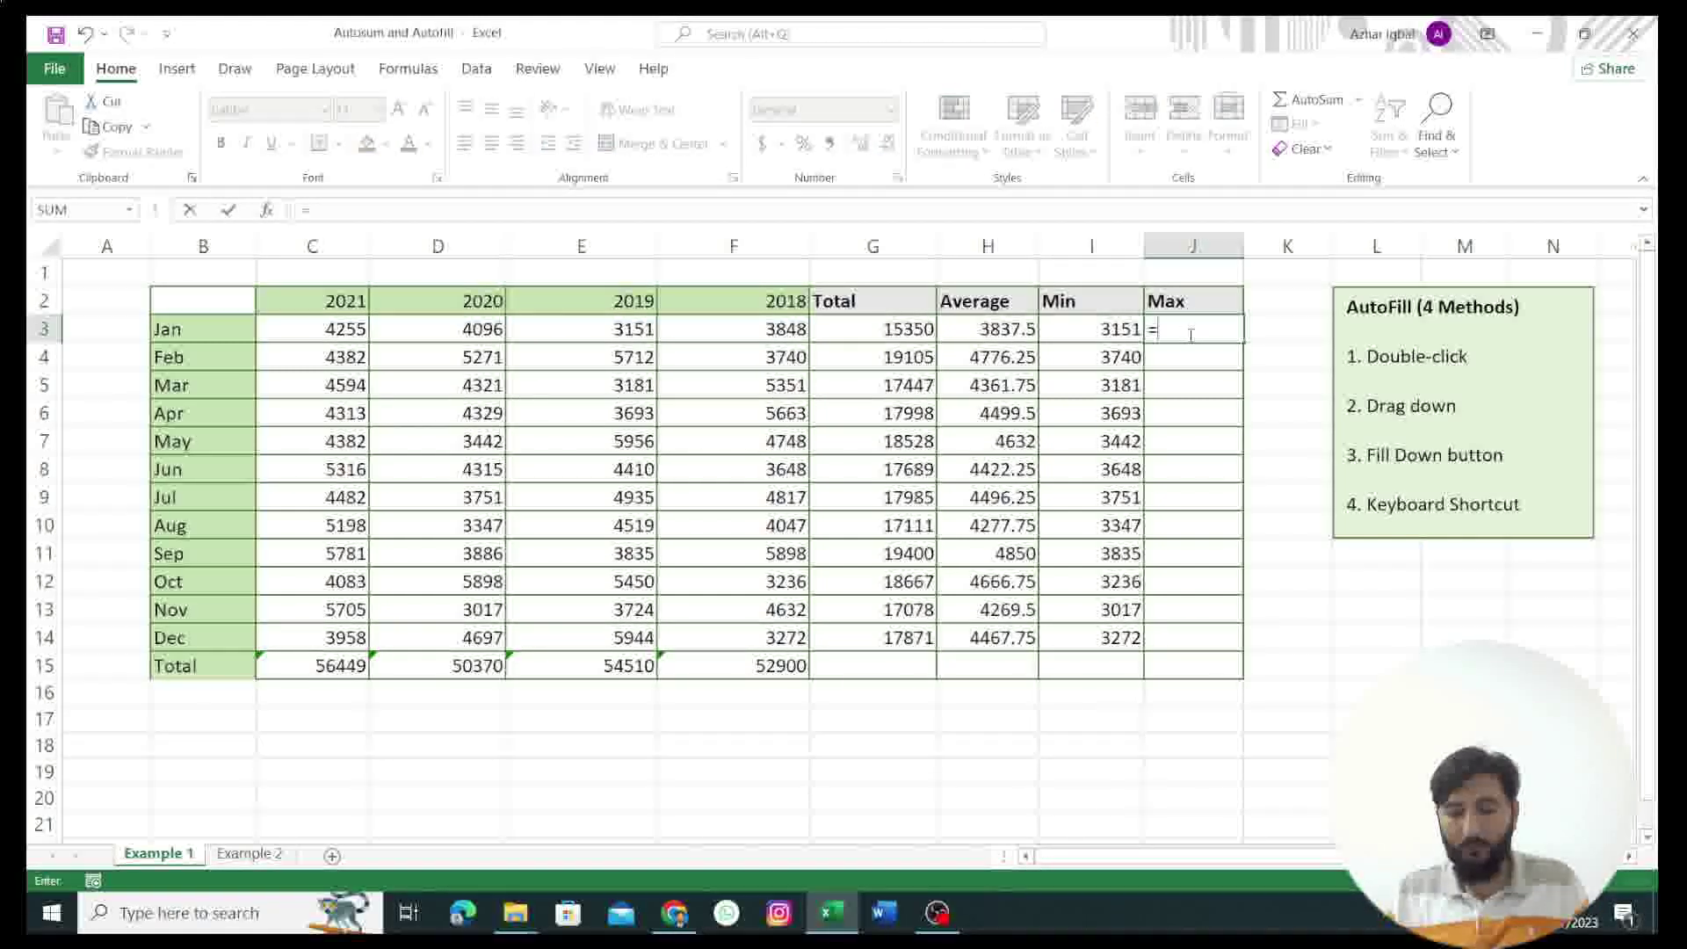
{"action": "type", "text": "MAX("}
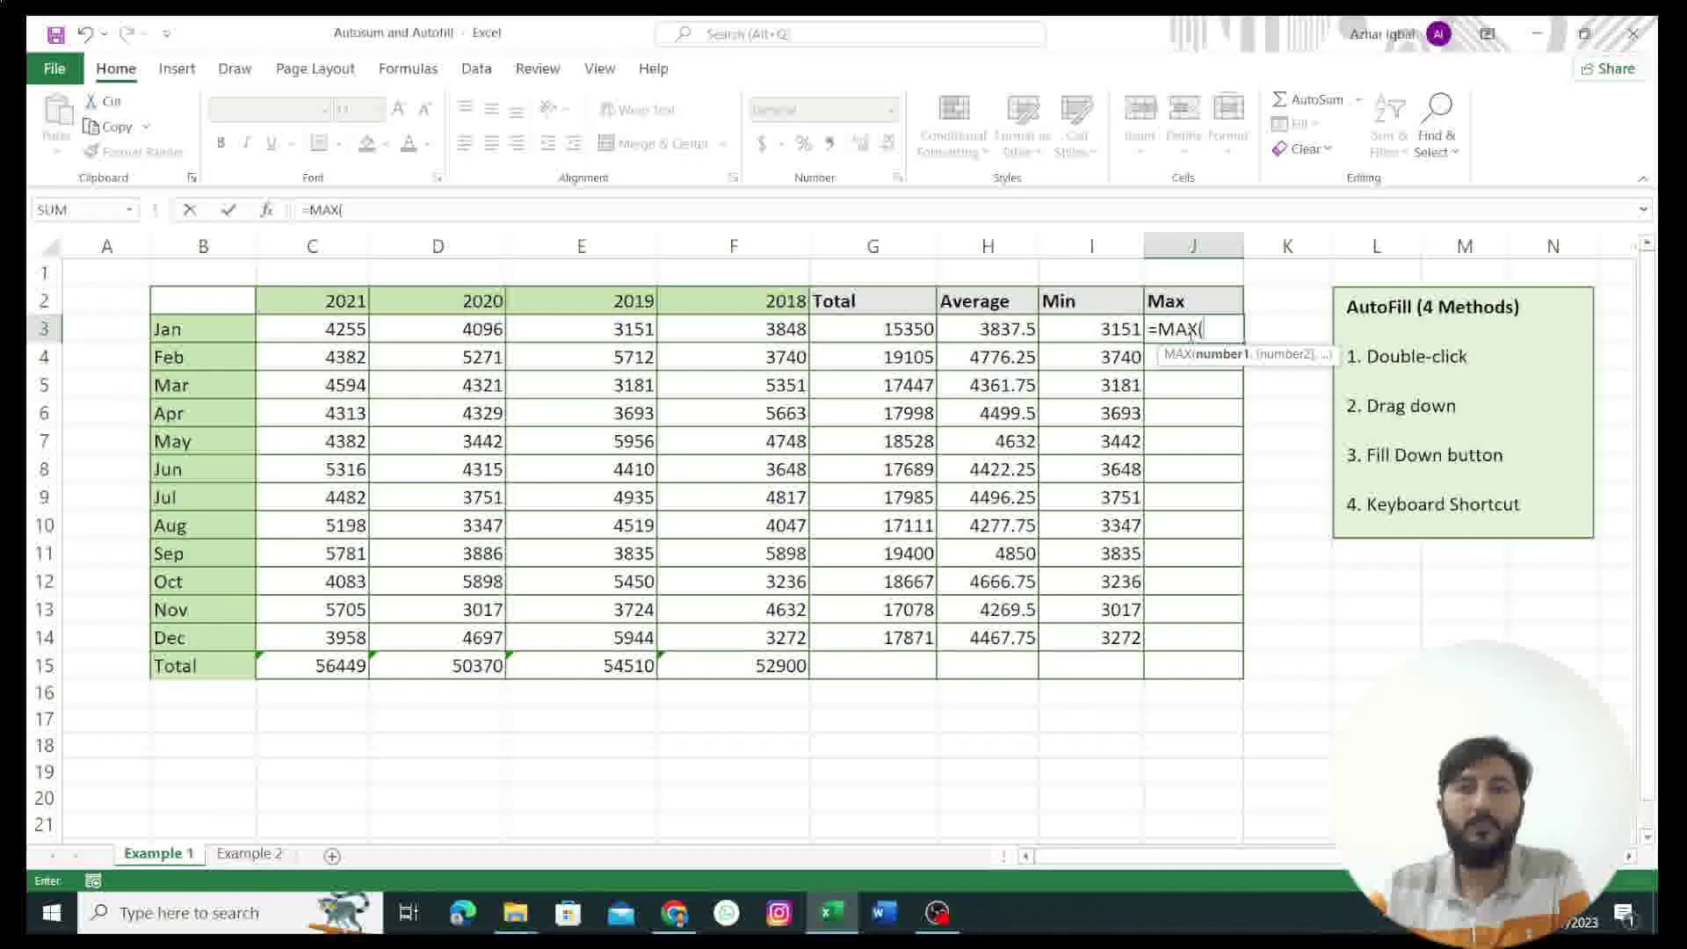
{"action": "left_click_drag", "start_coordinate": [338, 329], "coordinate": [702, 326]}
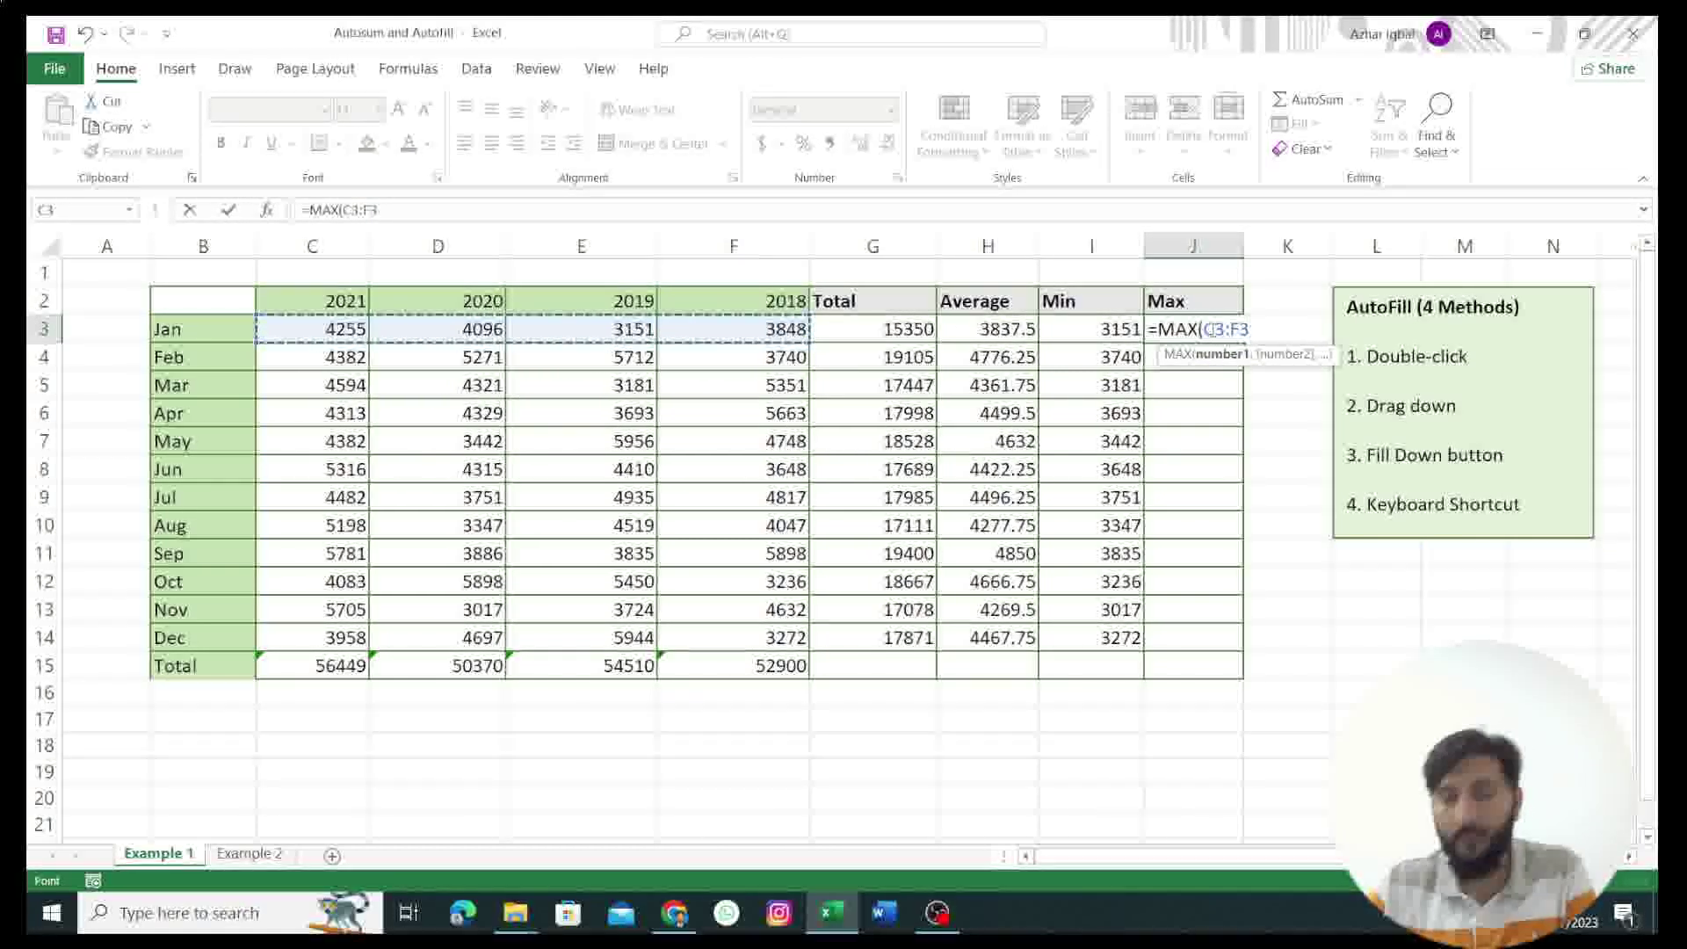
{"action": "key", "text": "ctrl+Return"}
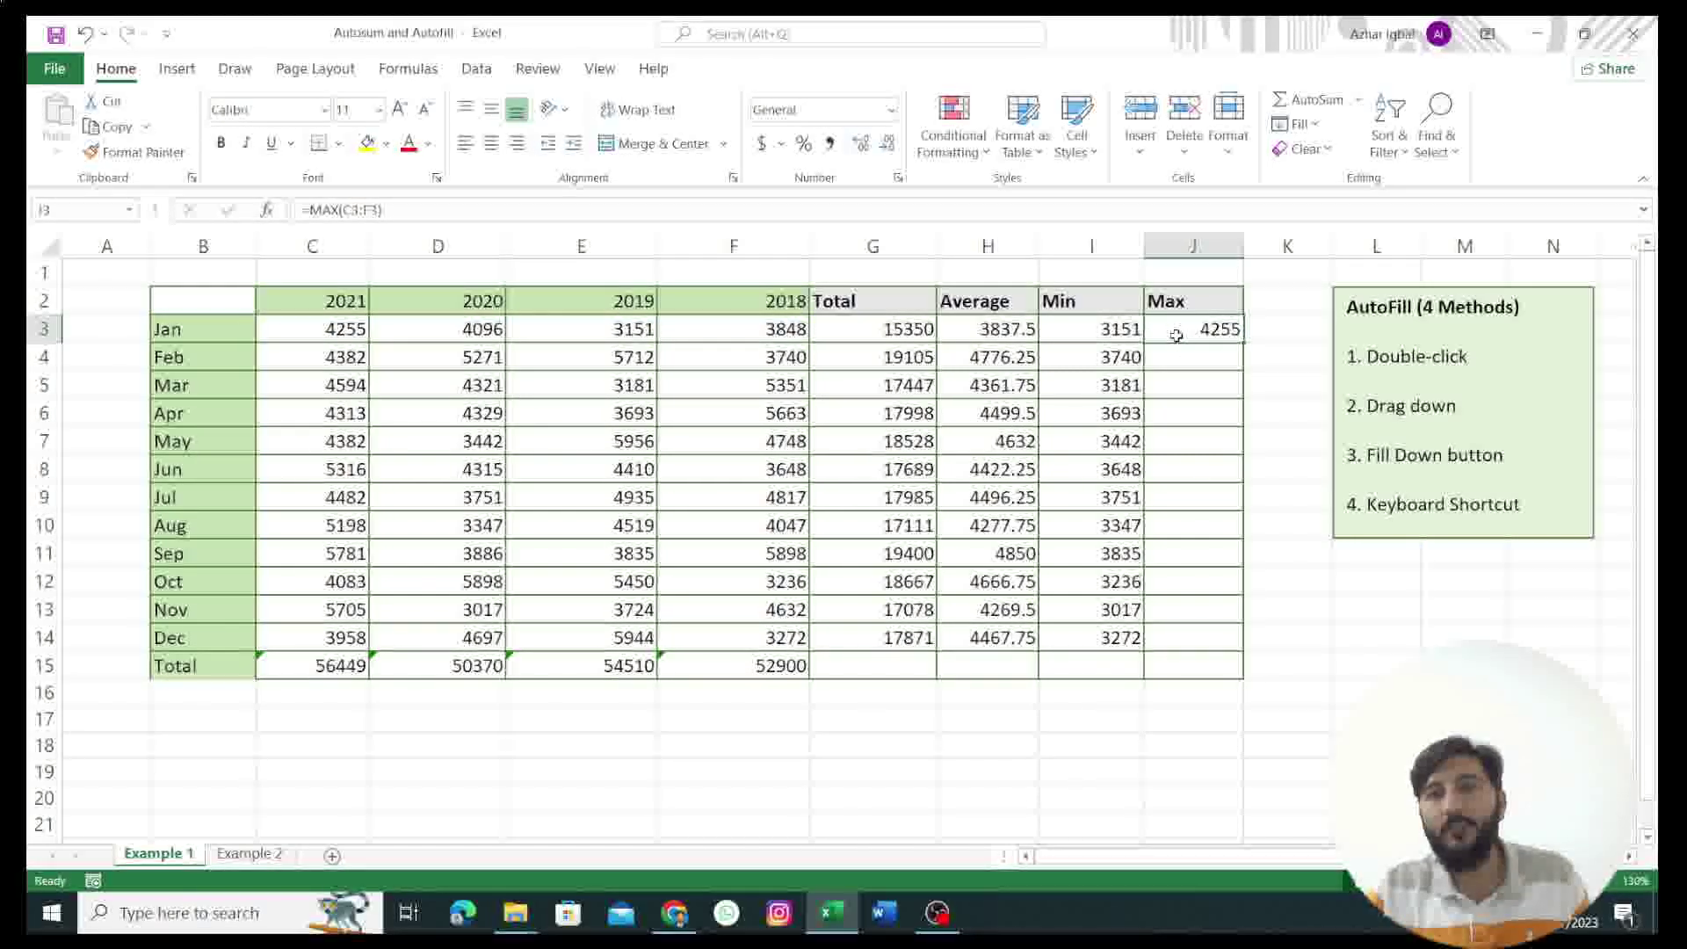
{"action": "left_click_drag", "start_coordinate": [1176, 336], "coordinate": [1179, 629]}
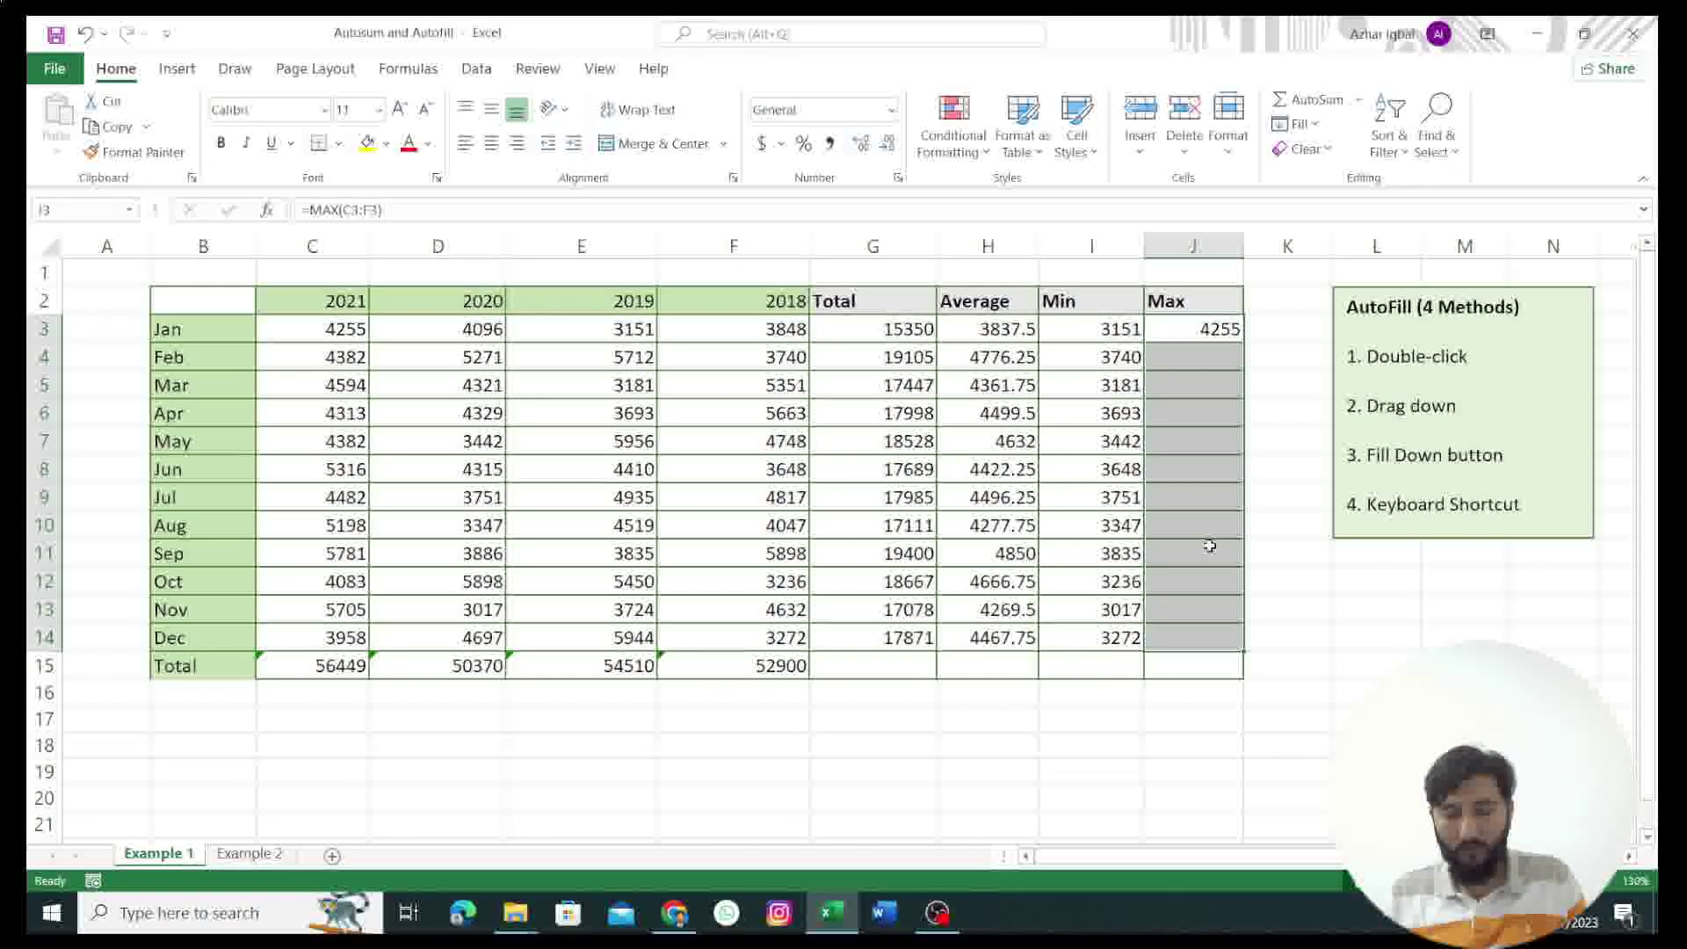
{"action": "key", "text": "ctrl+d"}
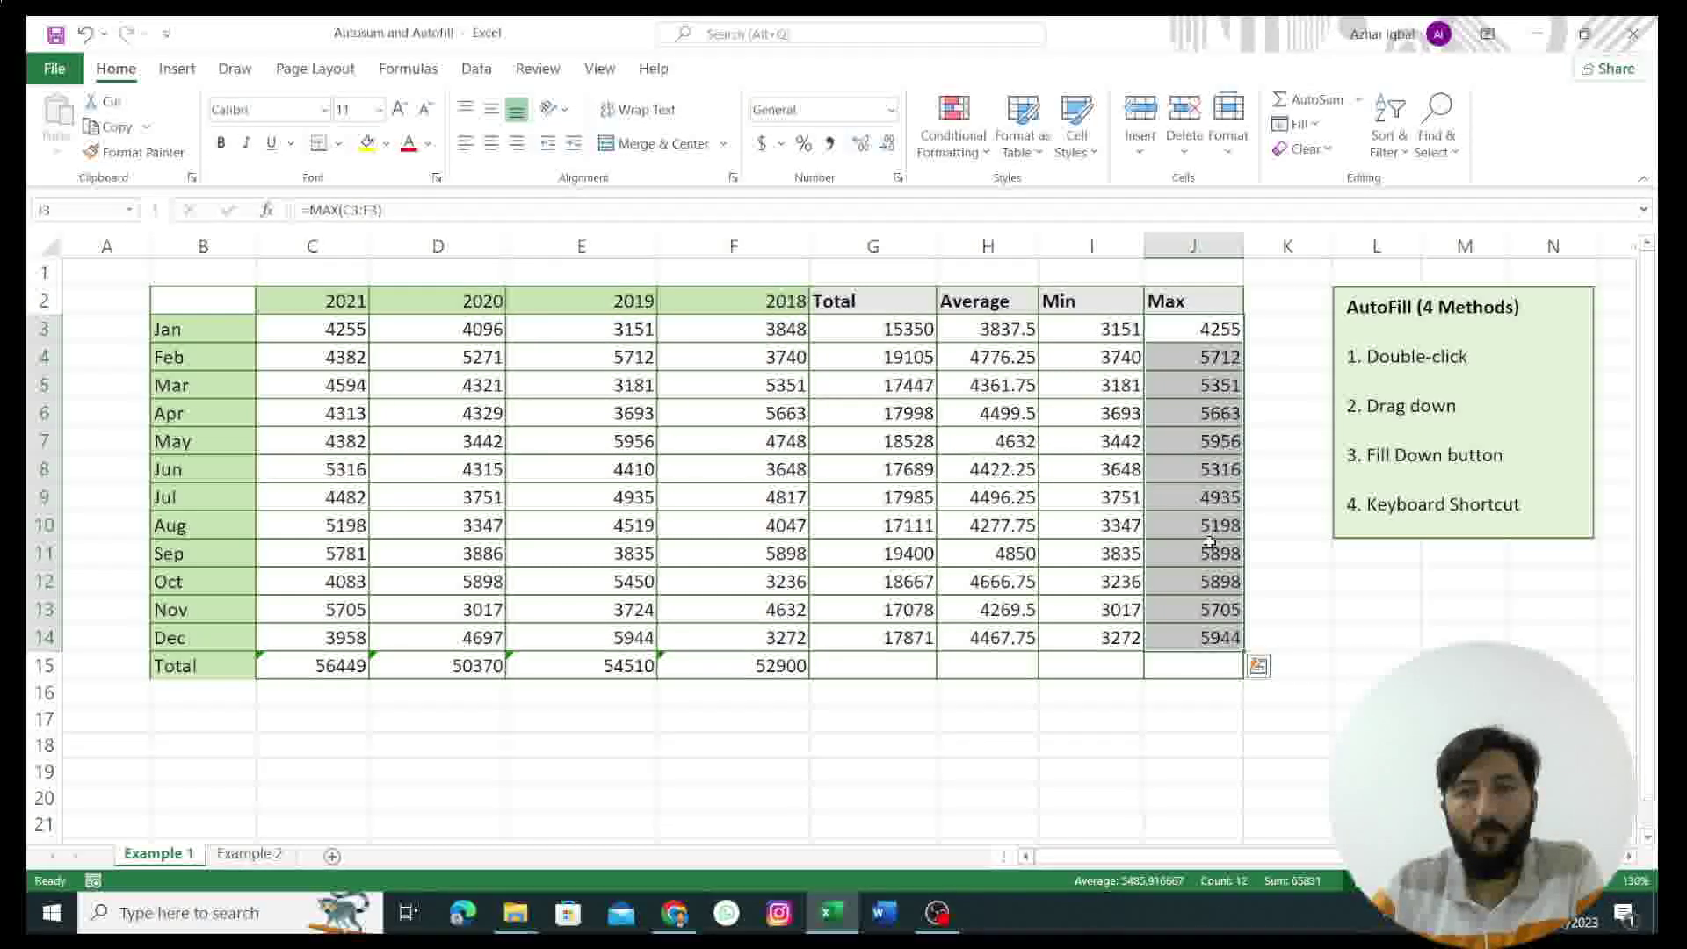
{"action": "key", "text": "ctrl+Page_Down"}
{"action": "left_click", "coordinate": [116, 339]}
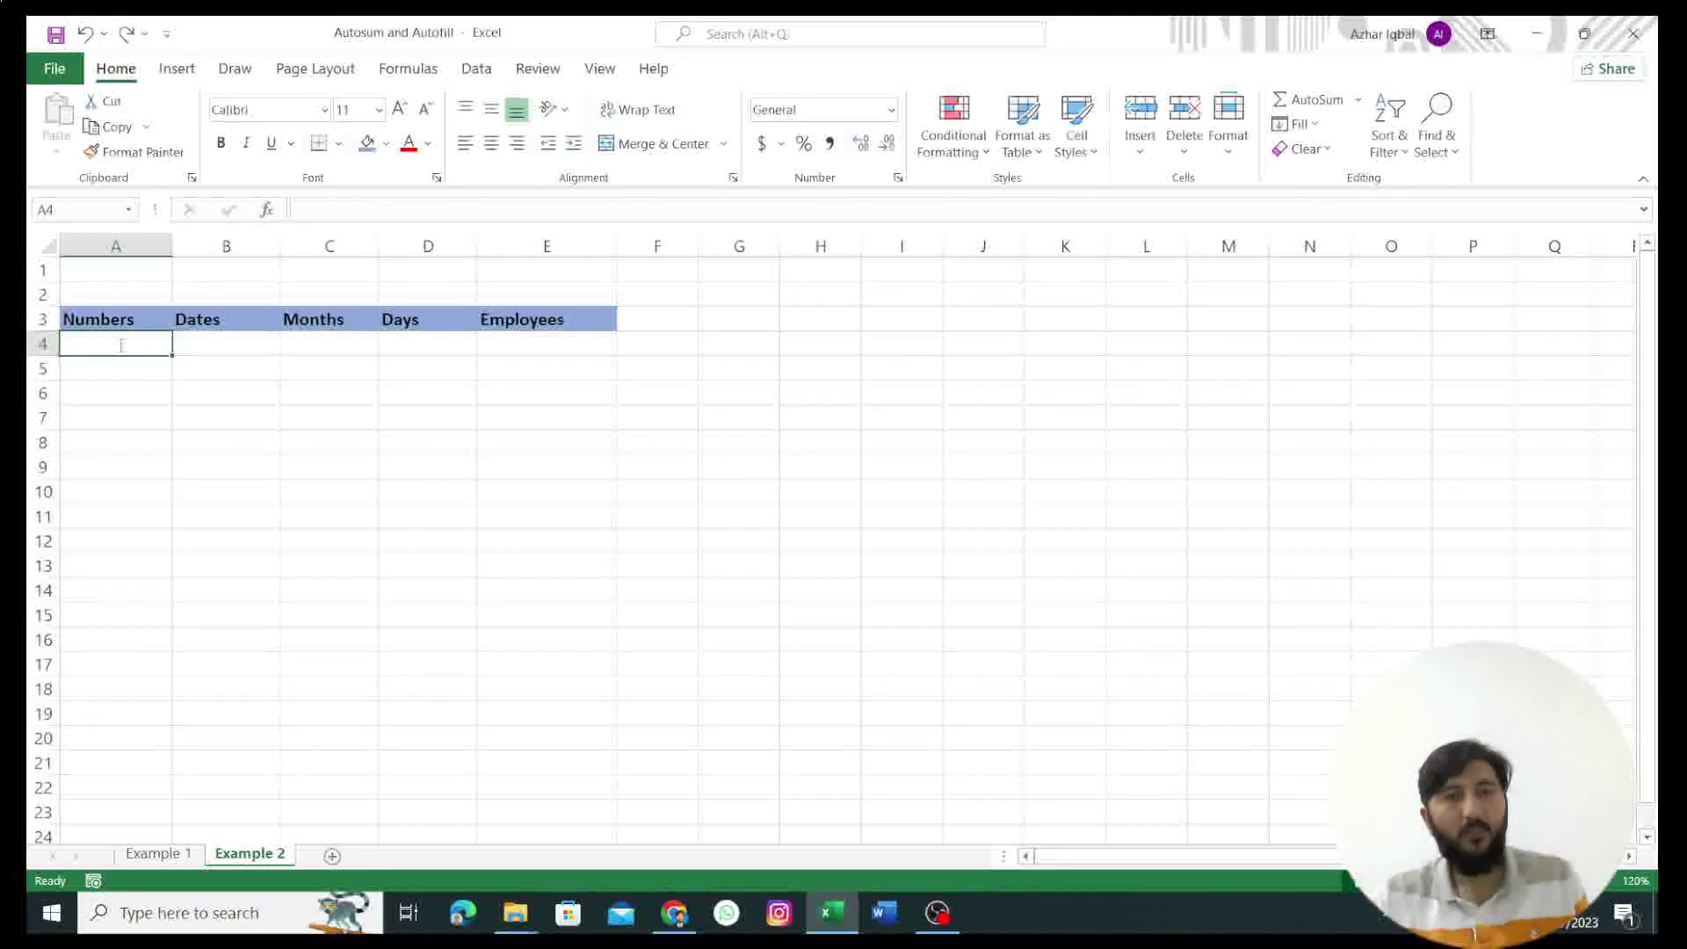
Step: Enter 1 and 2 in A4:A5, test a series fill, then undo so only 1 remains
{"action": "type", "text": "1"}
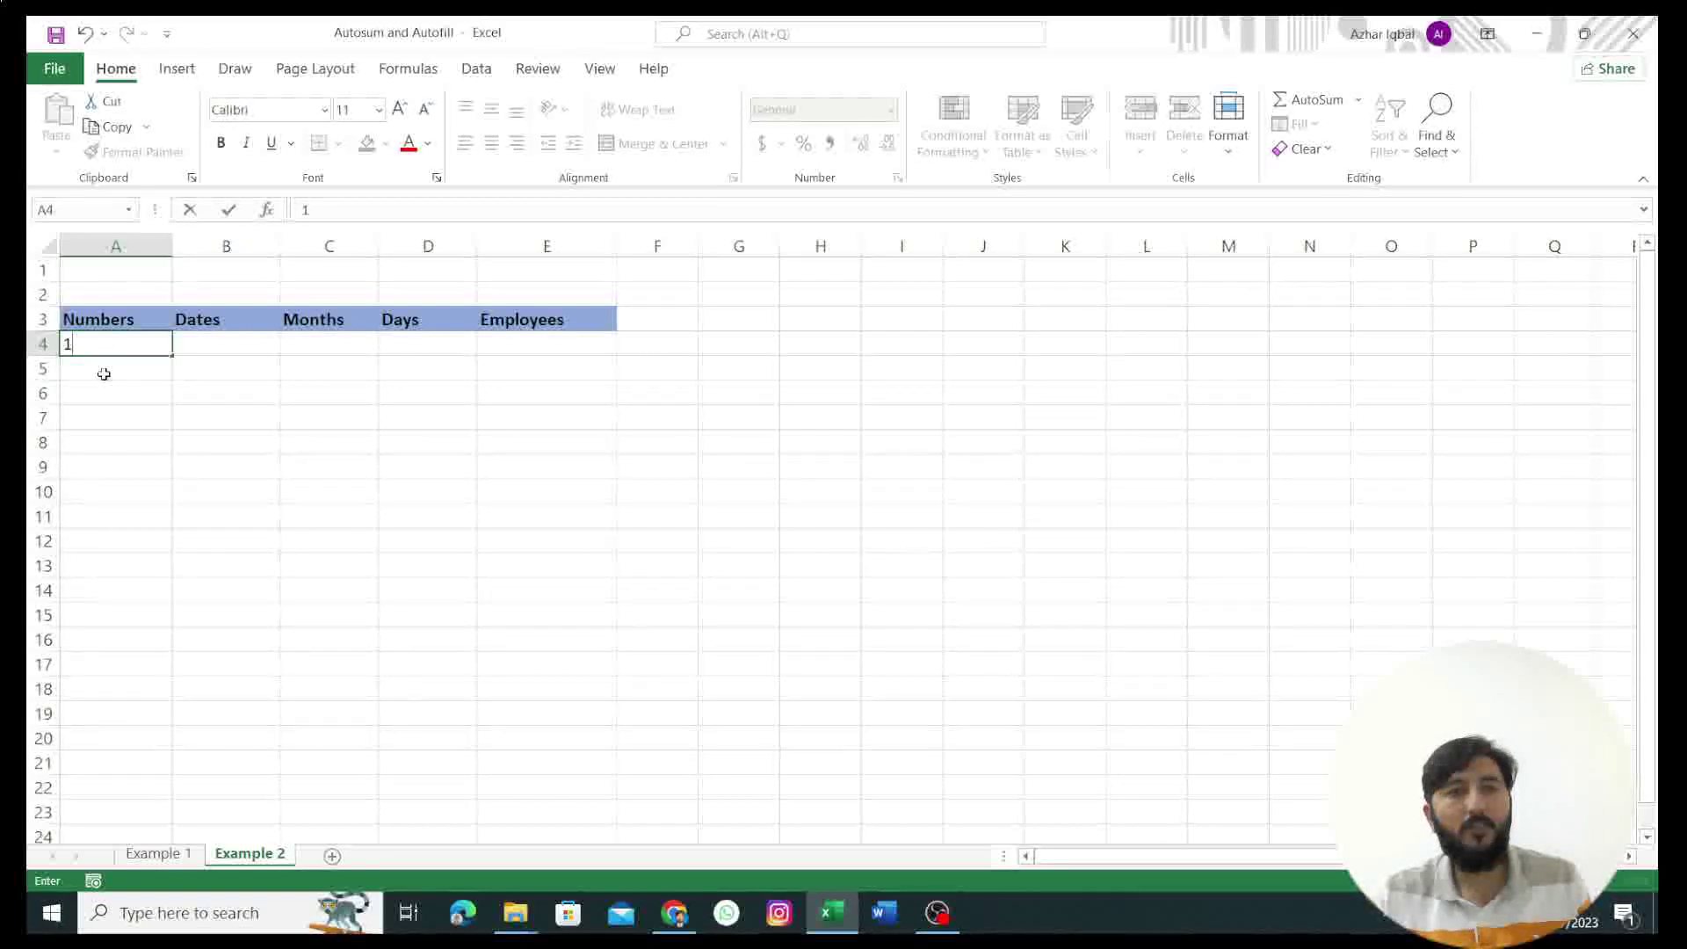
{"action": "key", "text": "Return"}
{"action": "type", "text": "2"}
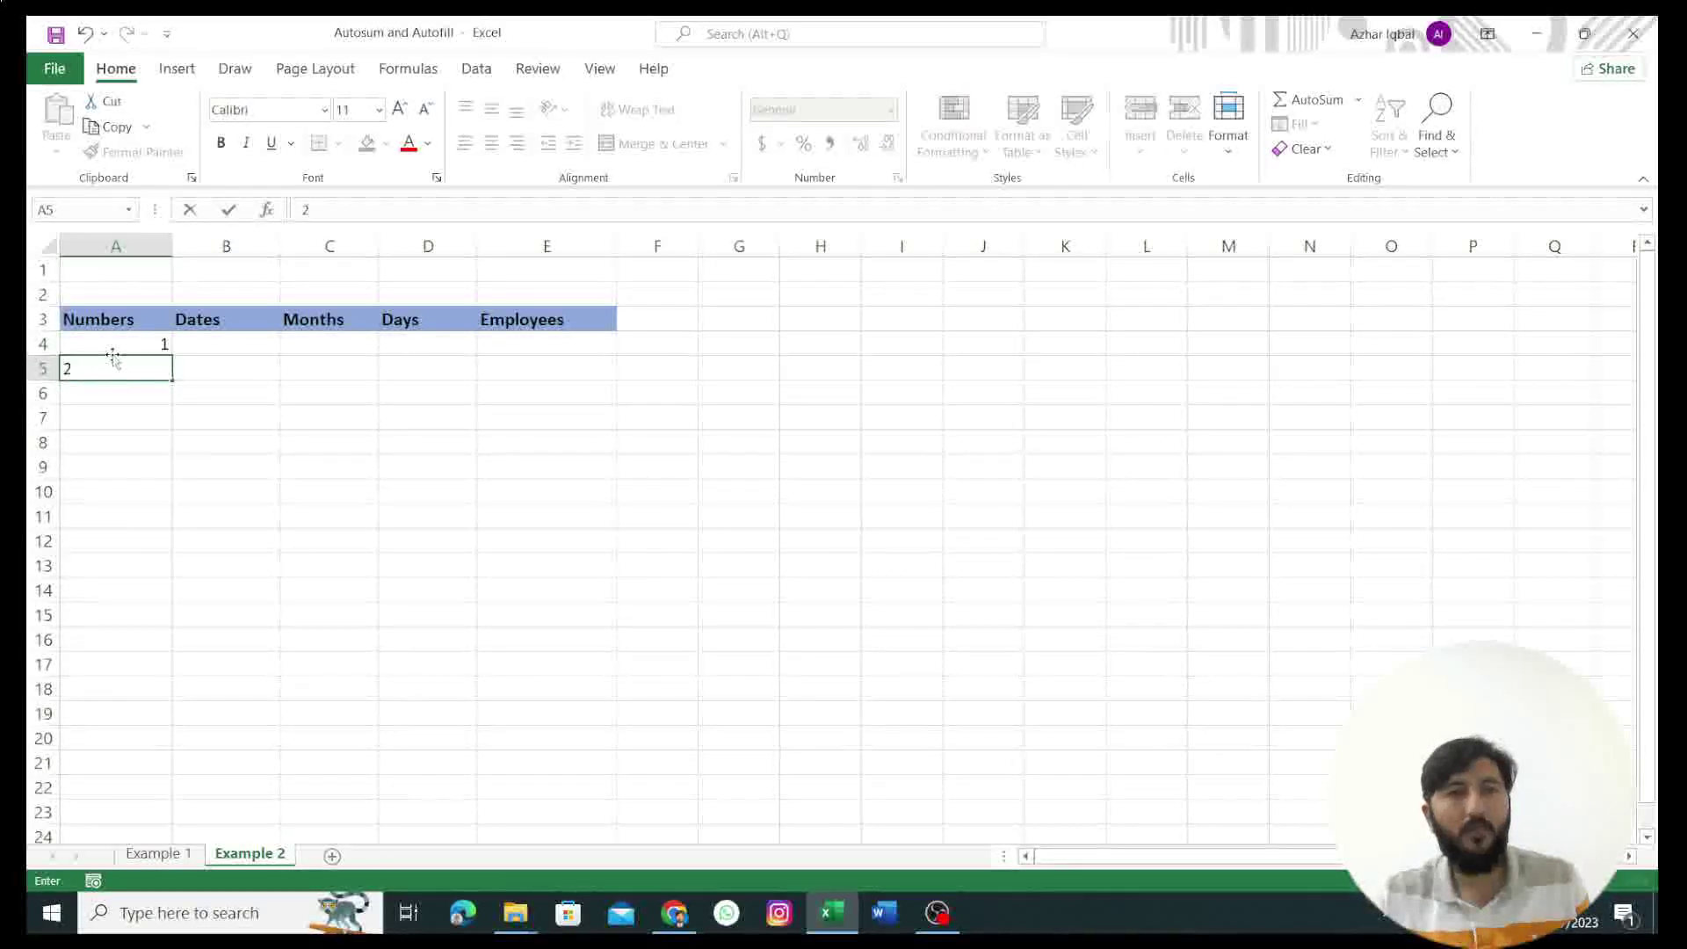
{"action": "left_click", "coordinate": [114, 344]}
{"action": "left_click_drag", "start_coordinate": [125, 344], "coordinate": [176, 479]}
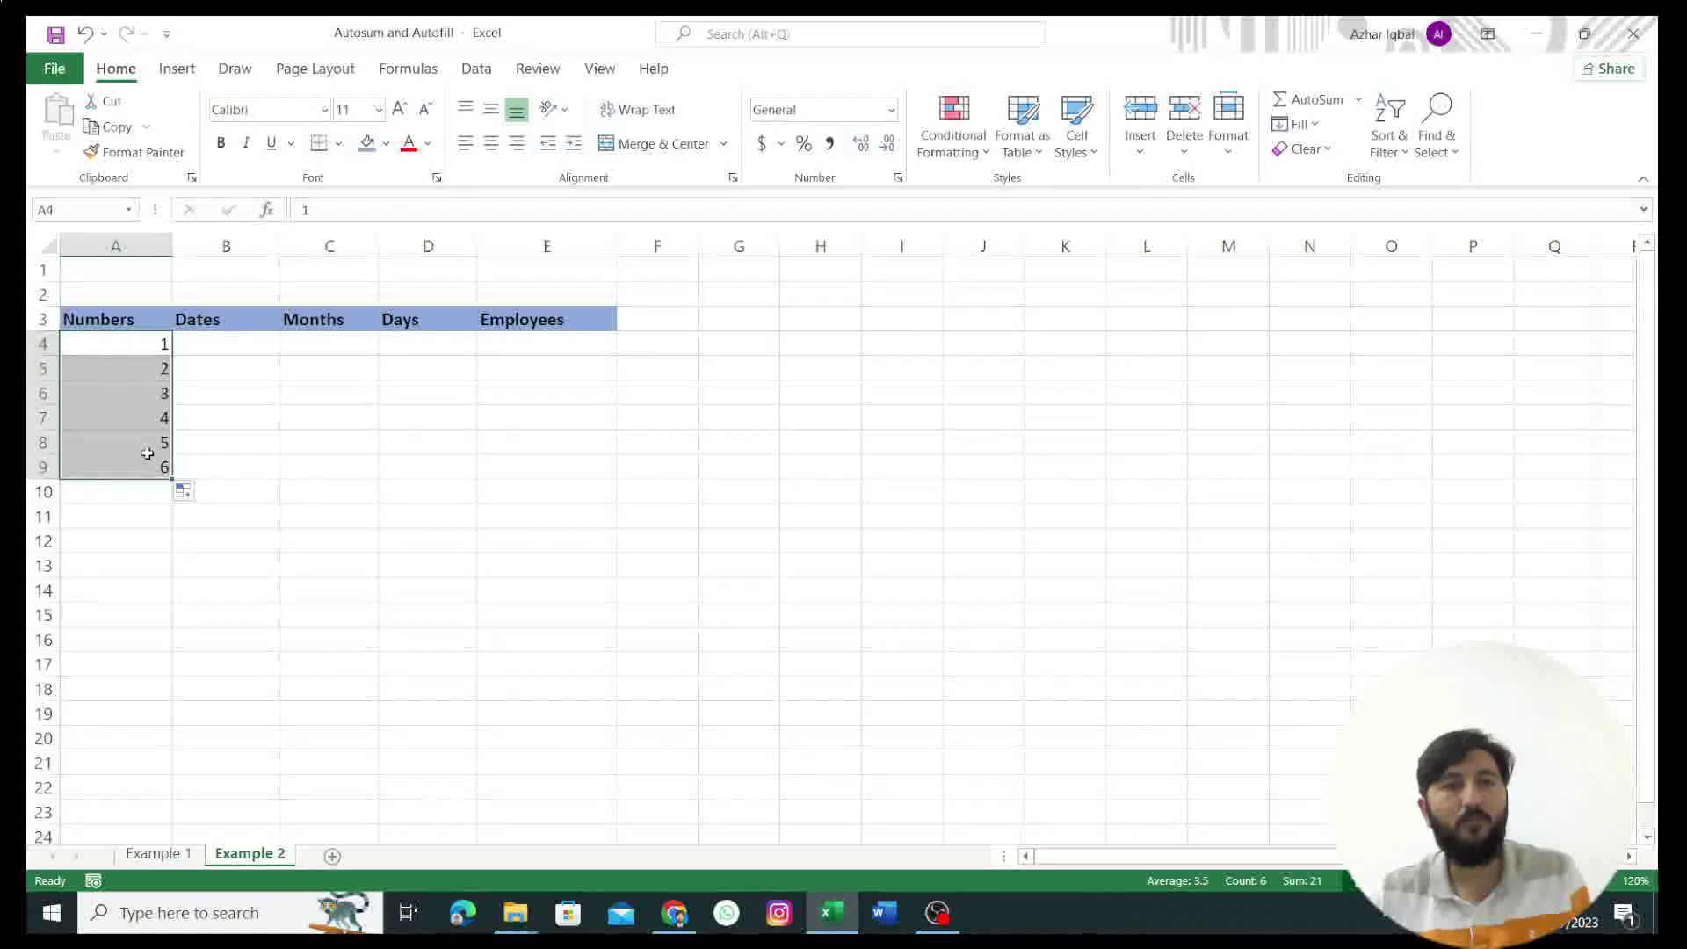
{"action": "key", "text": "ctrl+z"}
{"action": "key", "text": "ctrl+z"}
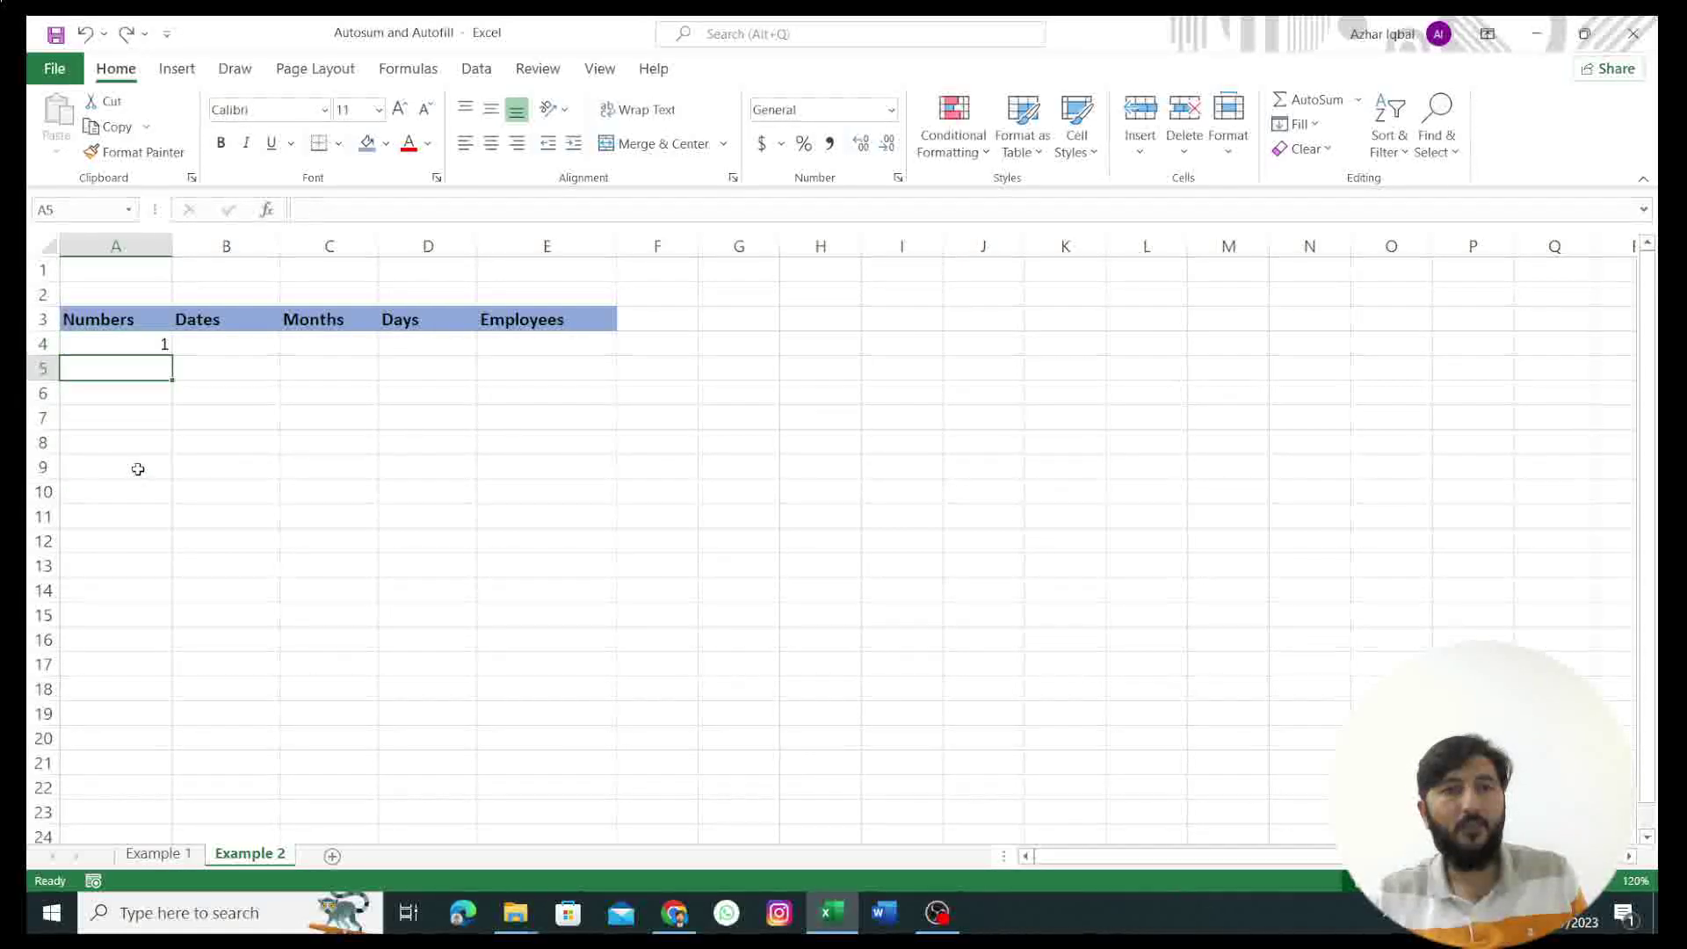
{"action": "left_click", "coordinate": [150, 345]}
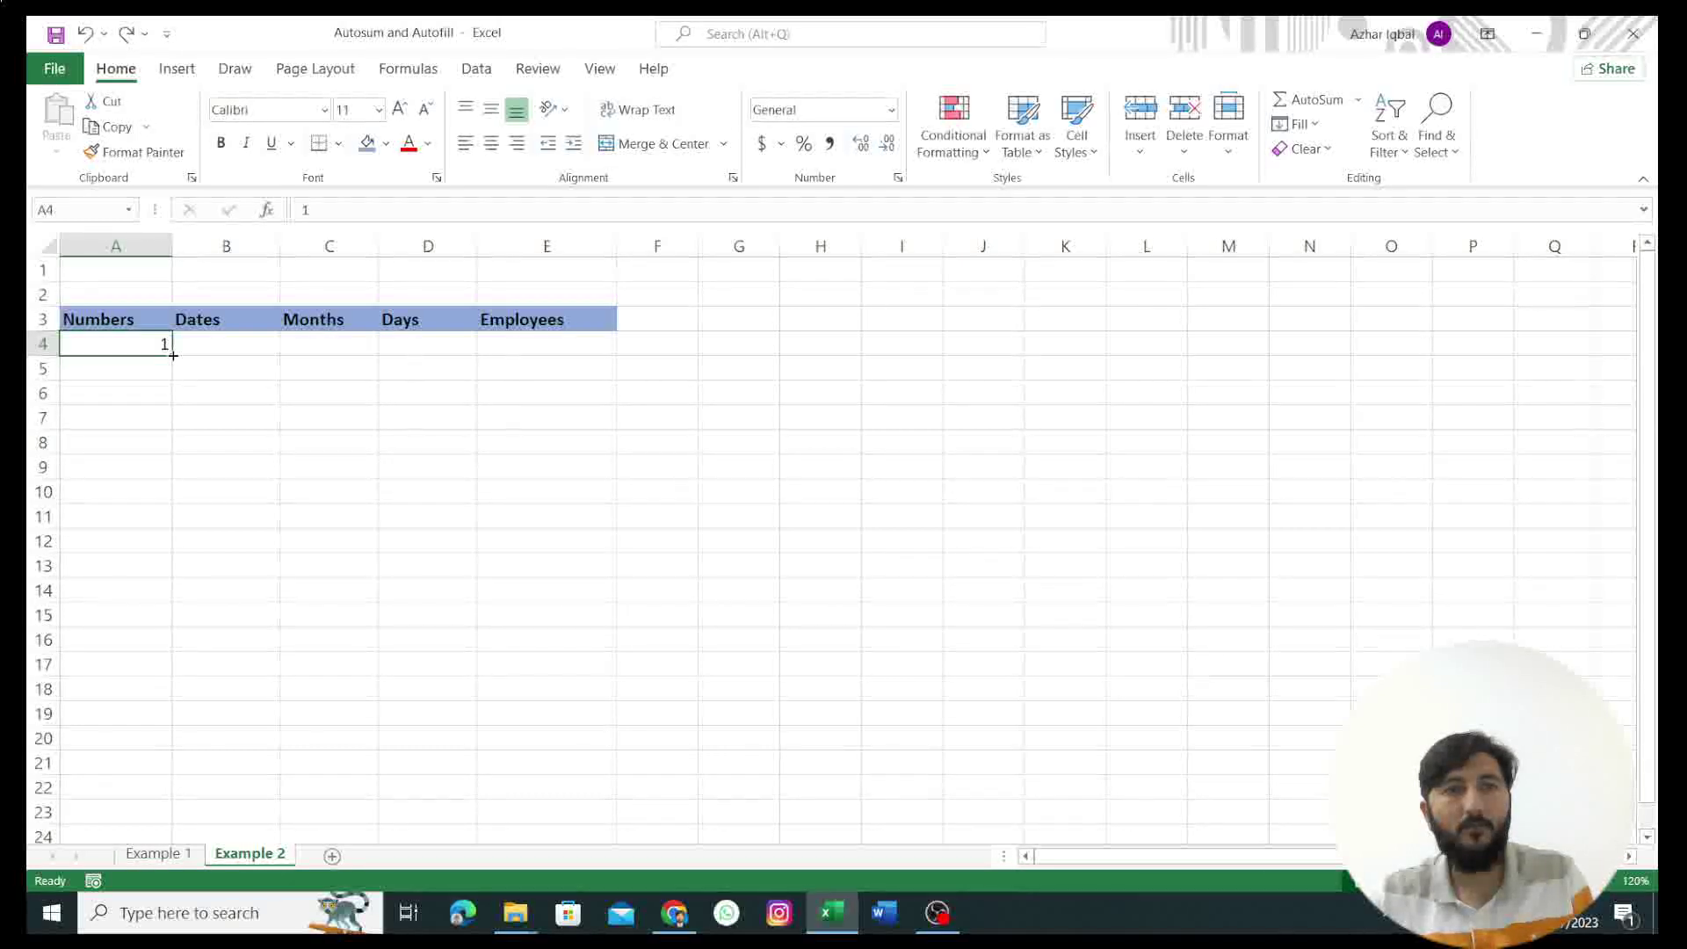
Step: Fill A4 down as a linear column series, step 1, stop value 40, giving 1–40 in A4:A43
{"action": "left_click_drag", "start_coordinate": [173, 355], "coordinate": [176, 367]}
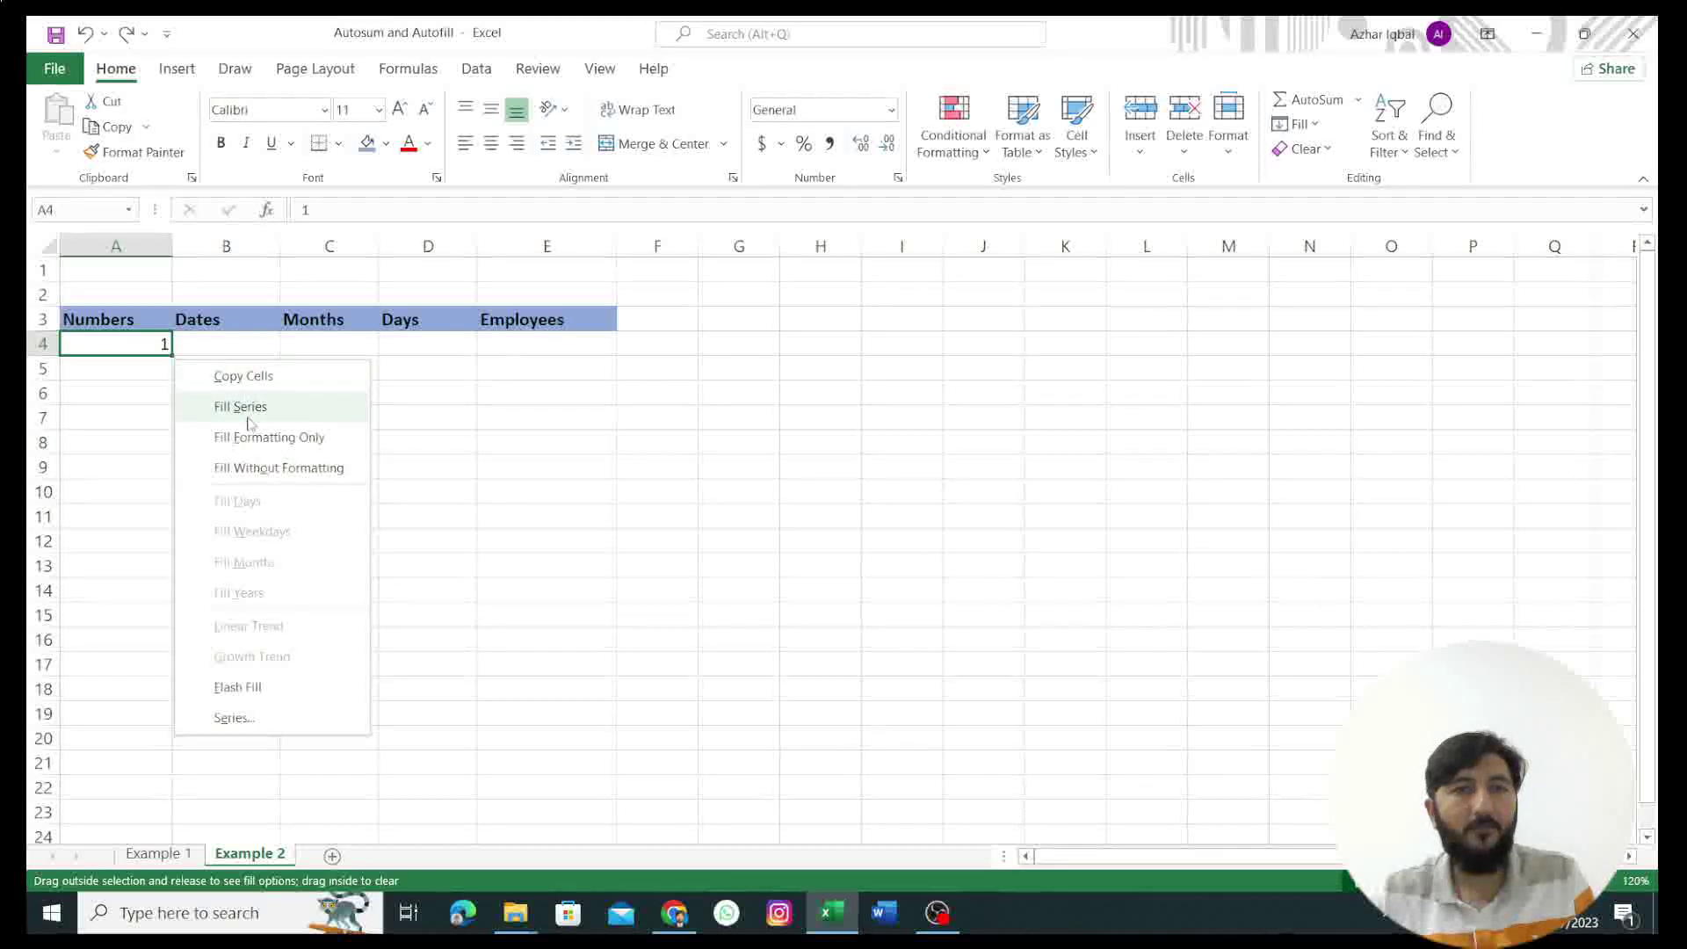
{"action": "left_click", "coordinate": [233, 718]}
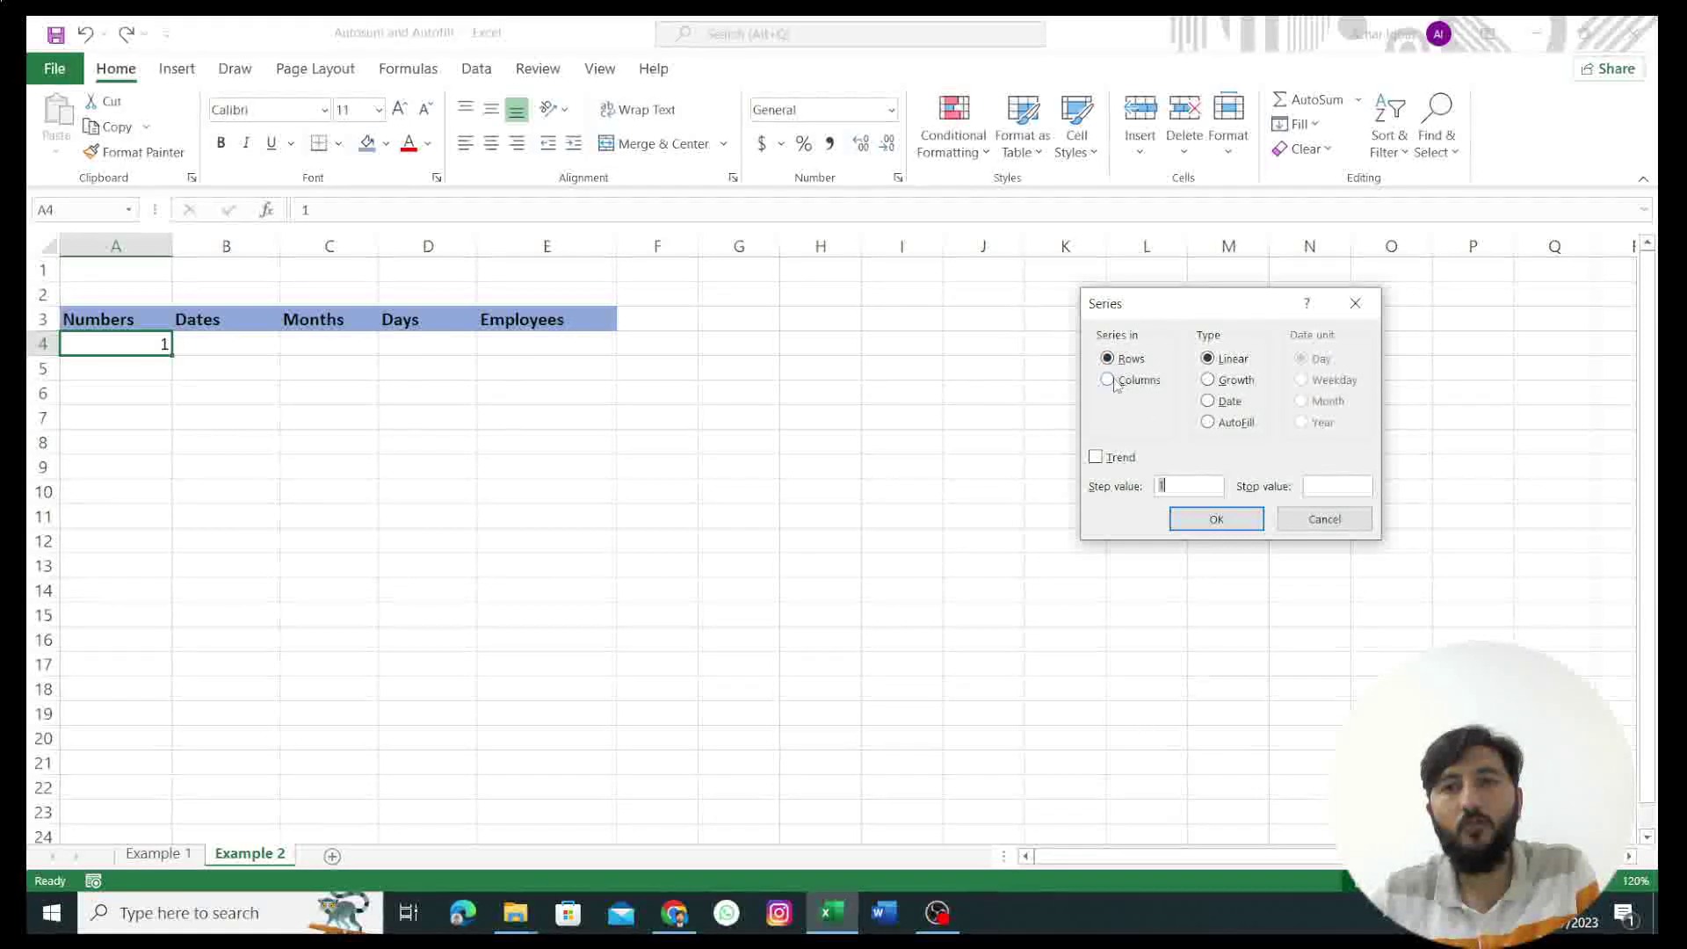
{"action": "left_click", "coordinate": [1108, 381]}
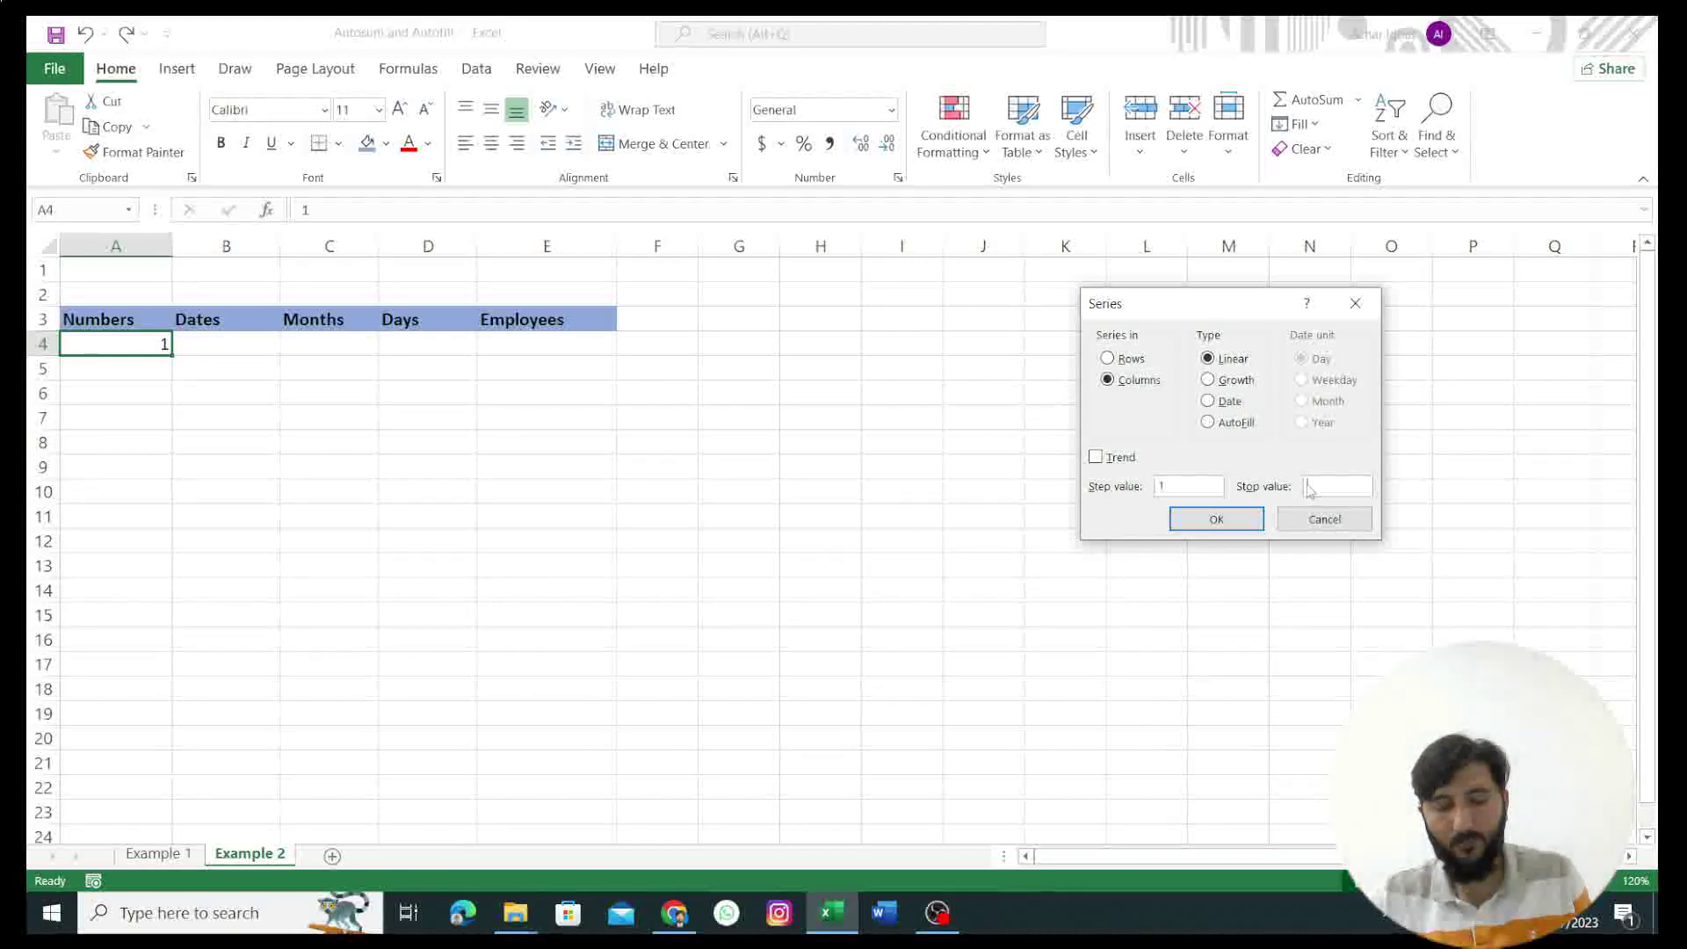
{"action": "type", "text": "0"}
{"action": "left_click", "coordinate": [1216, 520]}
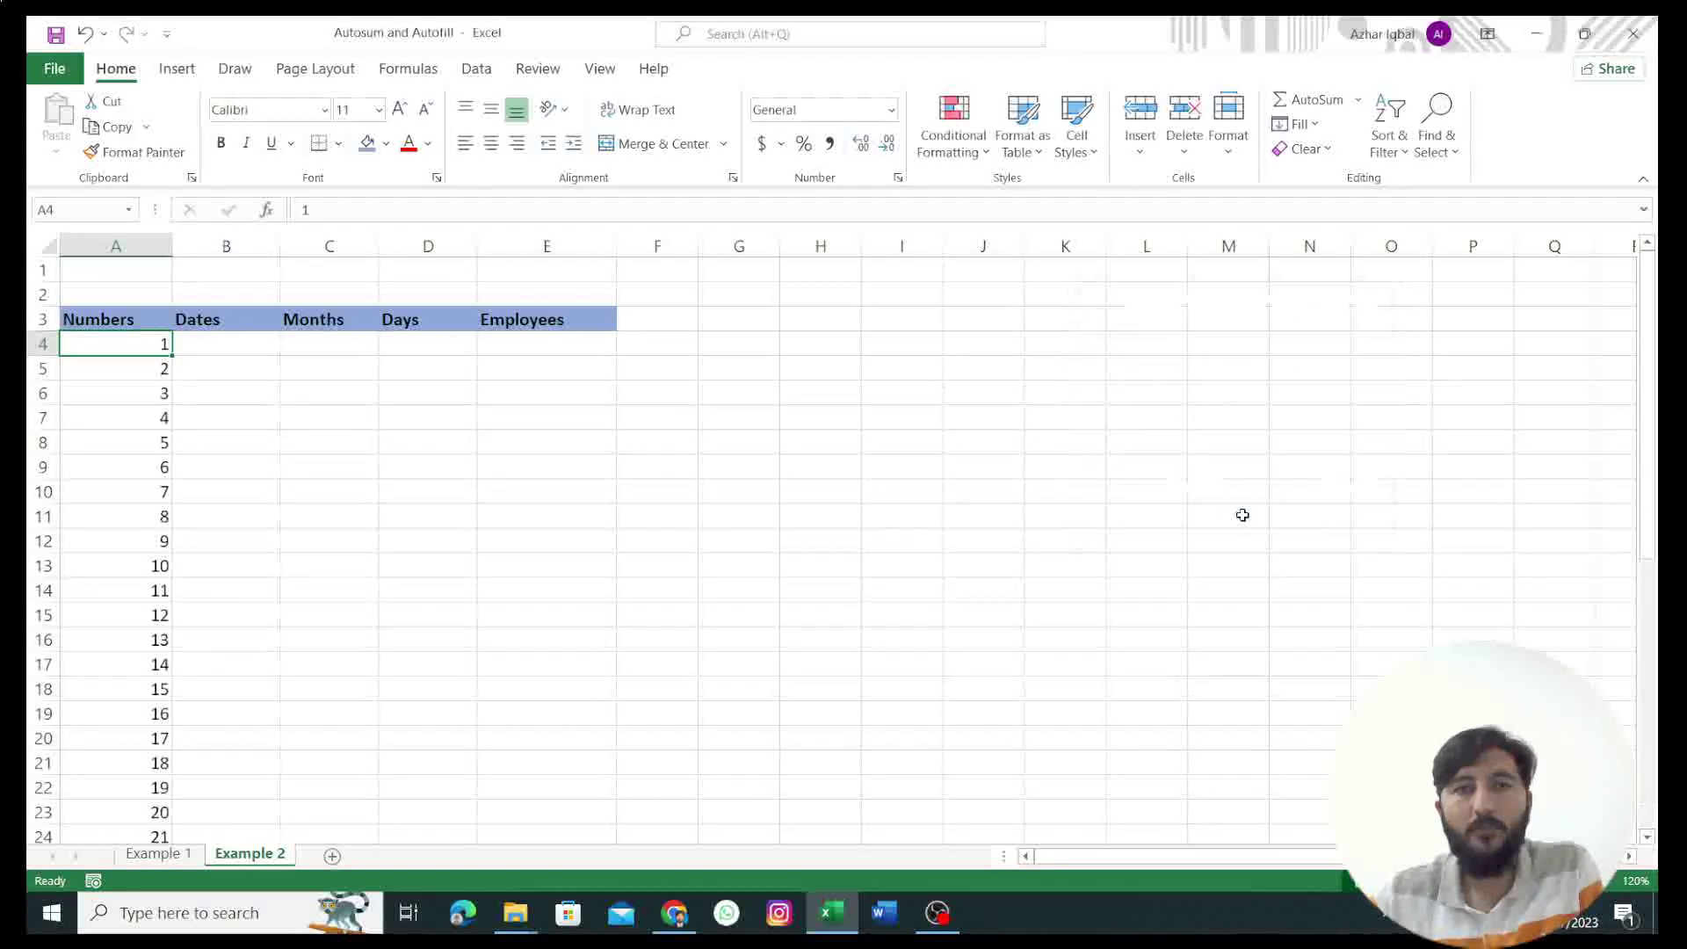
{"action": "scroll", "coordinate": [188, 435], "scroll_direction": "down", "scroll_amount": 4}
{"action": "scroll", "coordinate": [188, 441], "scroll_direction": "down", "scroll_amount": 3}
{"action": "scroll", "coordinate": [189, 455], "scroll_direction": "up", "scroll_amount": 7}
{"action": "left_click", "coordinate": [227, 345]}
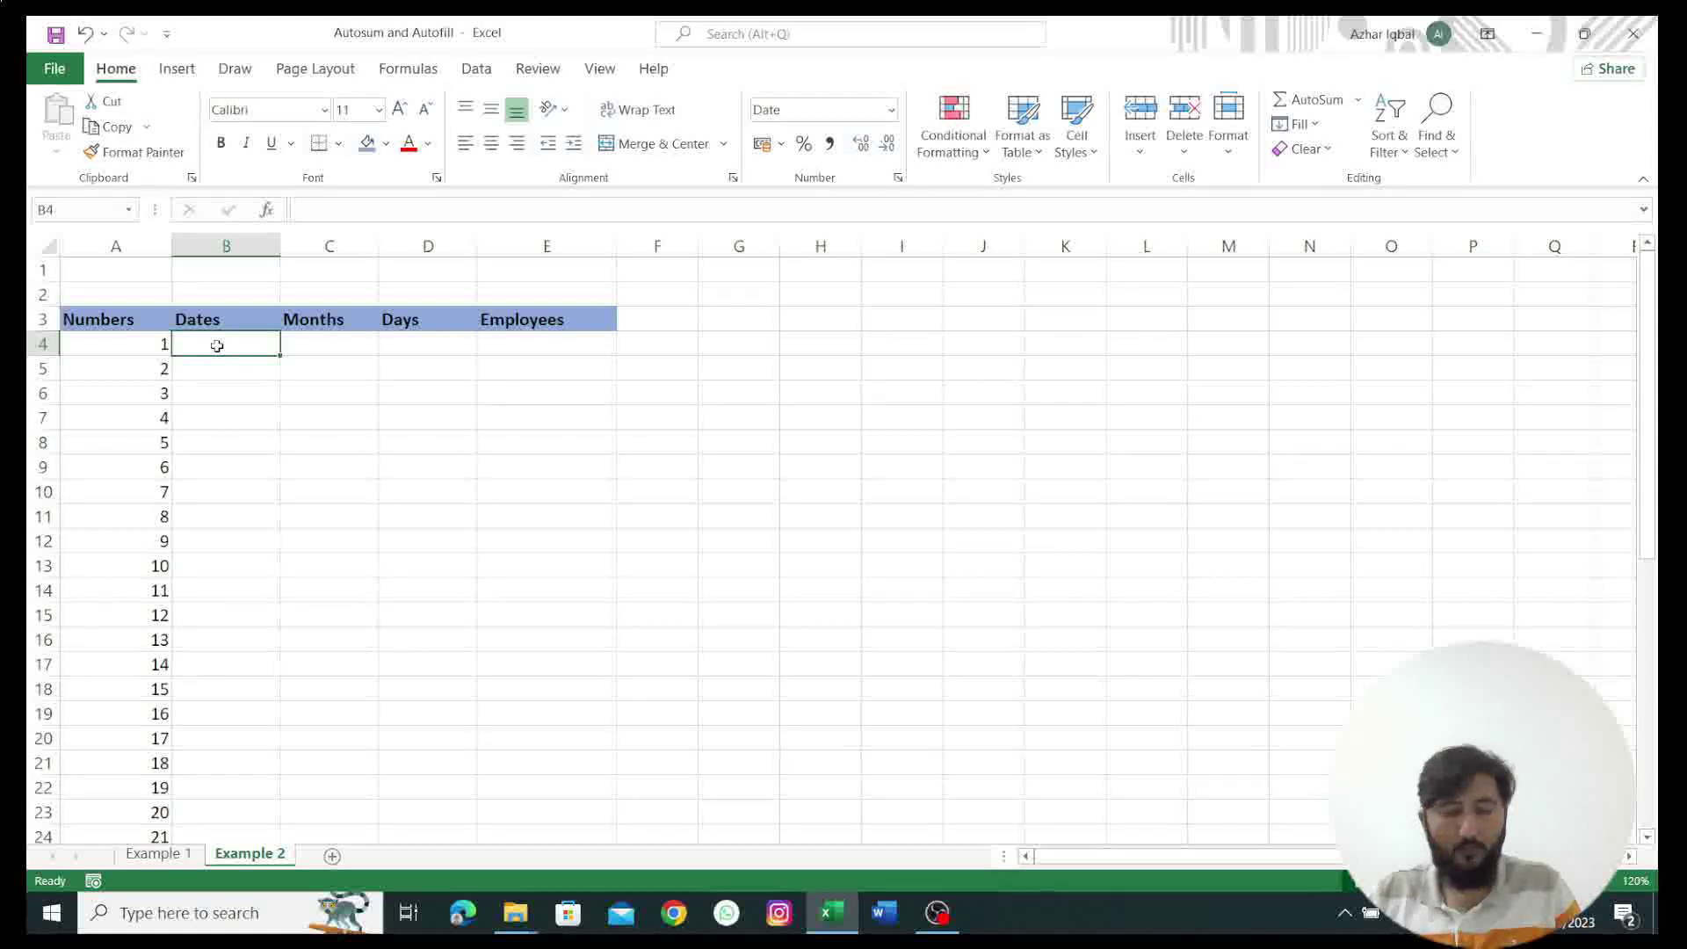
Step: Enter 01/01/2020 in B4, then try filling dates down the column and undo the fill
{"action": "type", "text": "01/01/2020"}
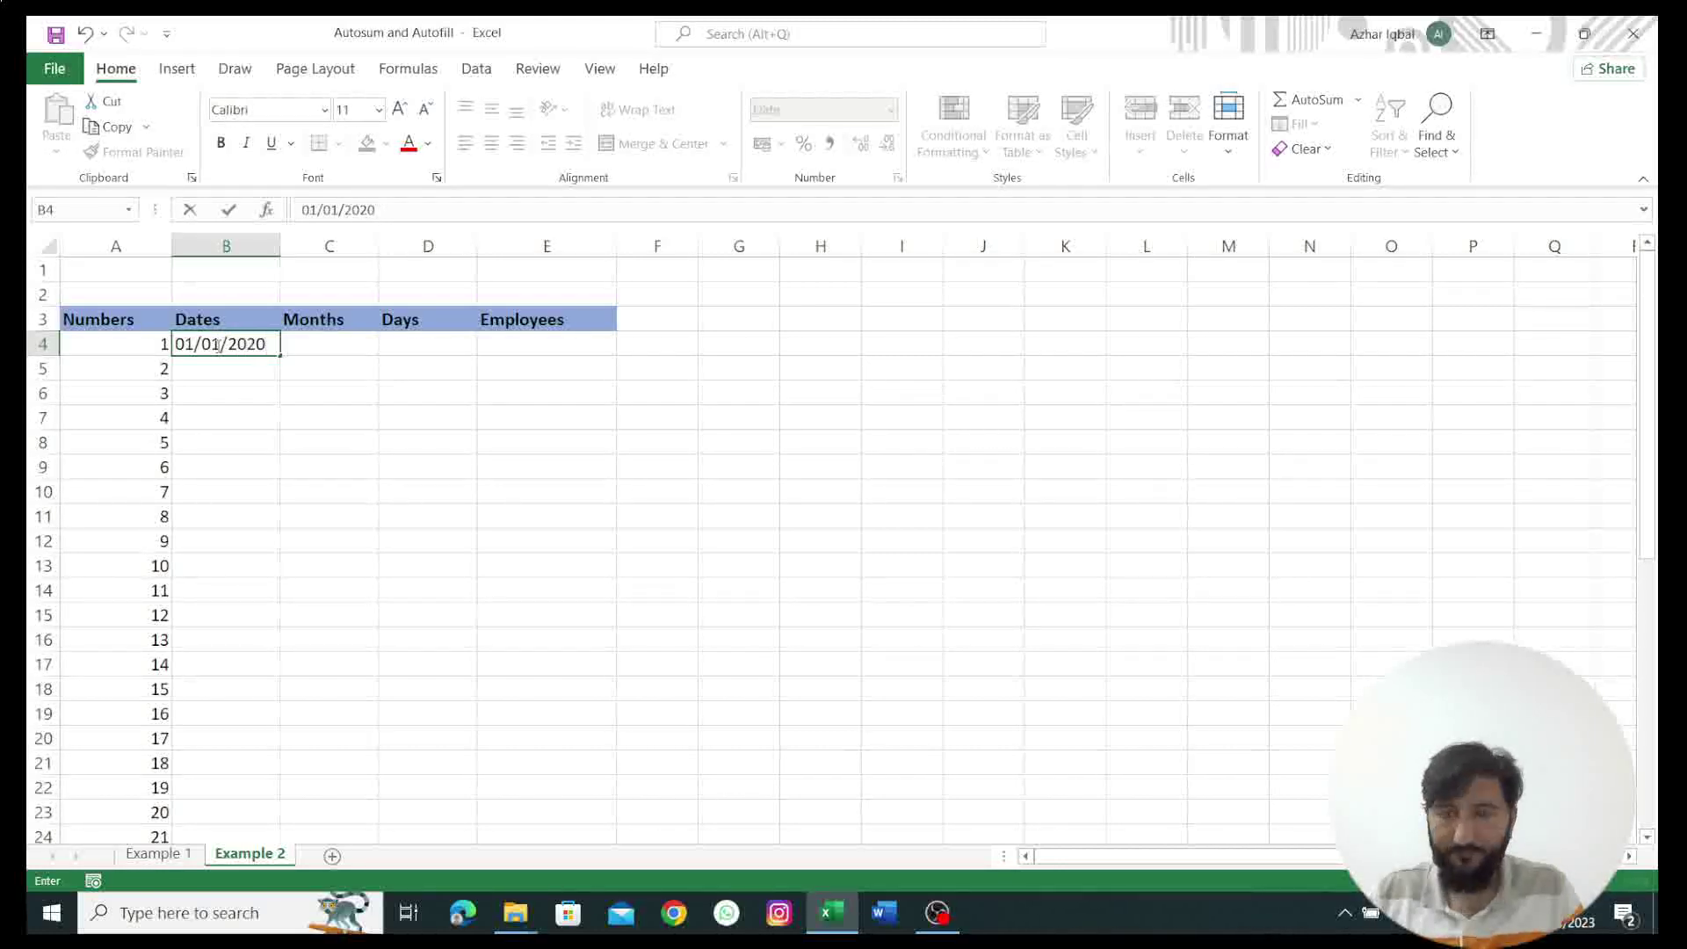
{"action": "key", "text": "ctrl+Return"}
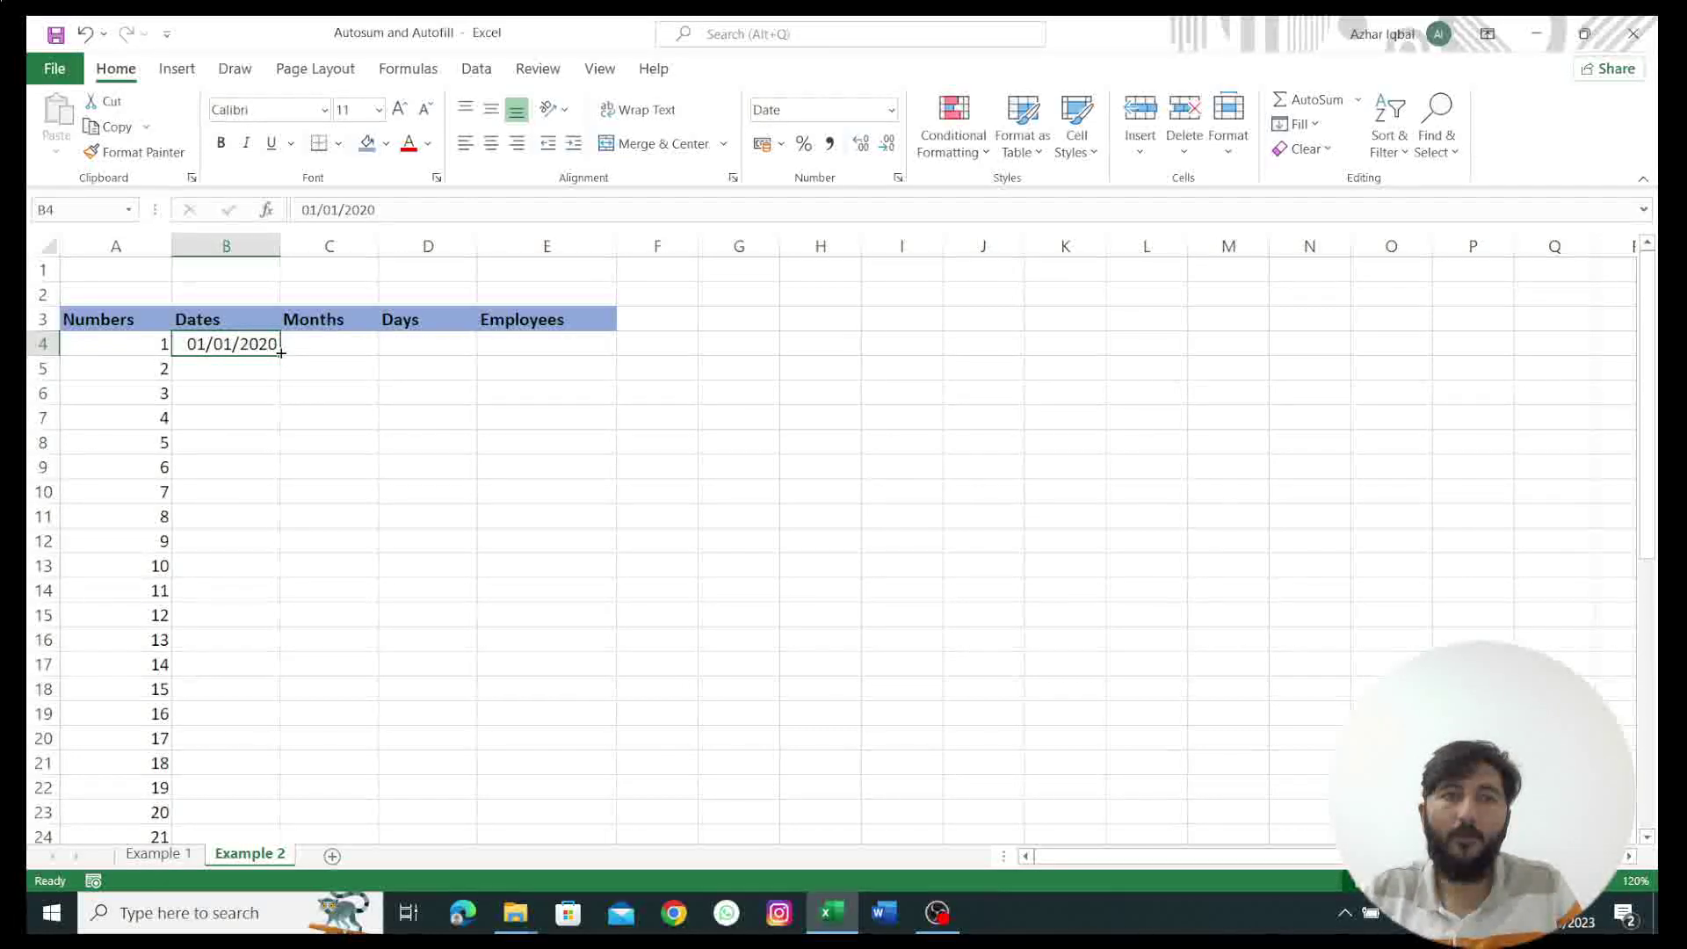
{"action": "left_click_drag", "start_coordinate": [279, 358], "coordinate": [286, 777]}
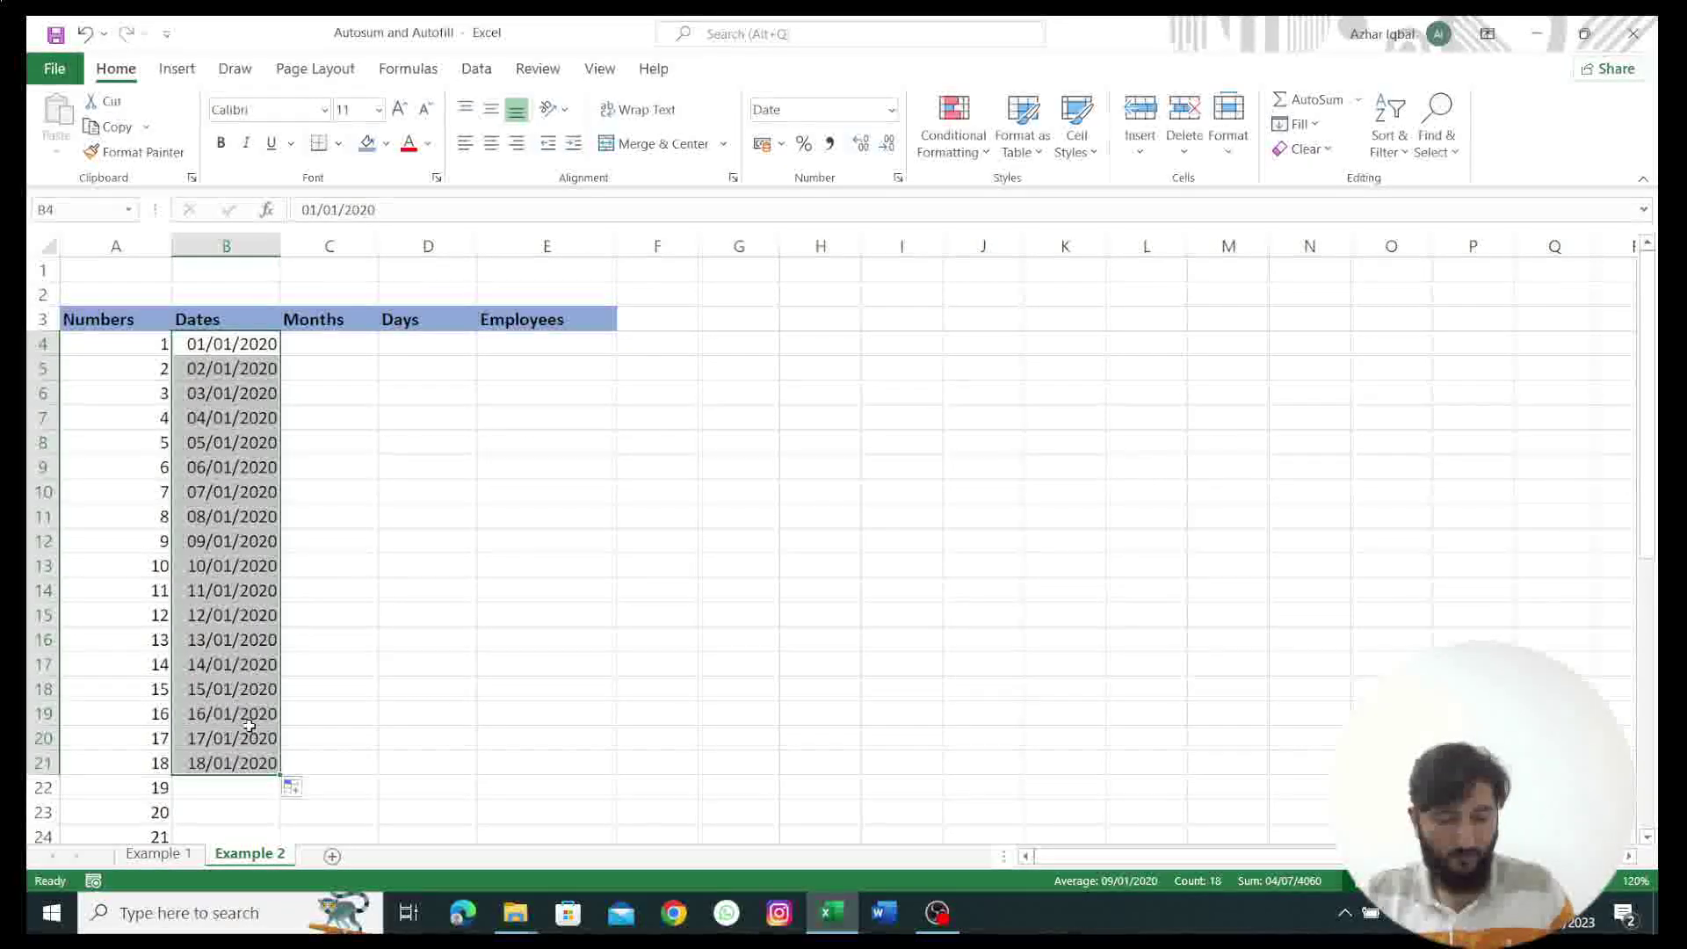
{"action": "key", "text": "ctrl+z"}
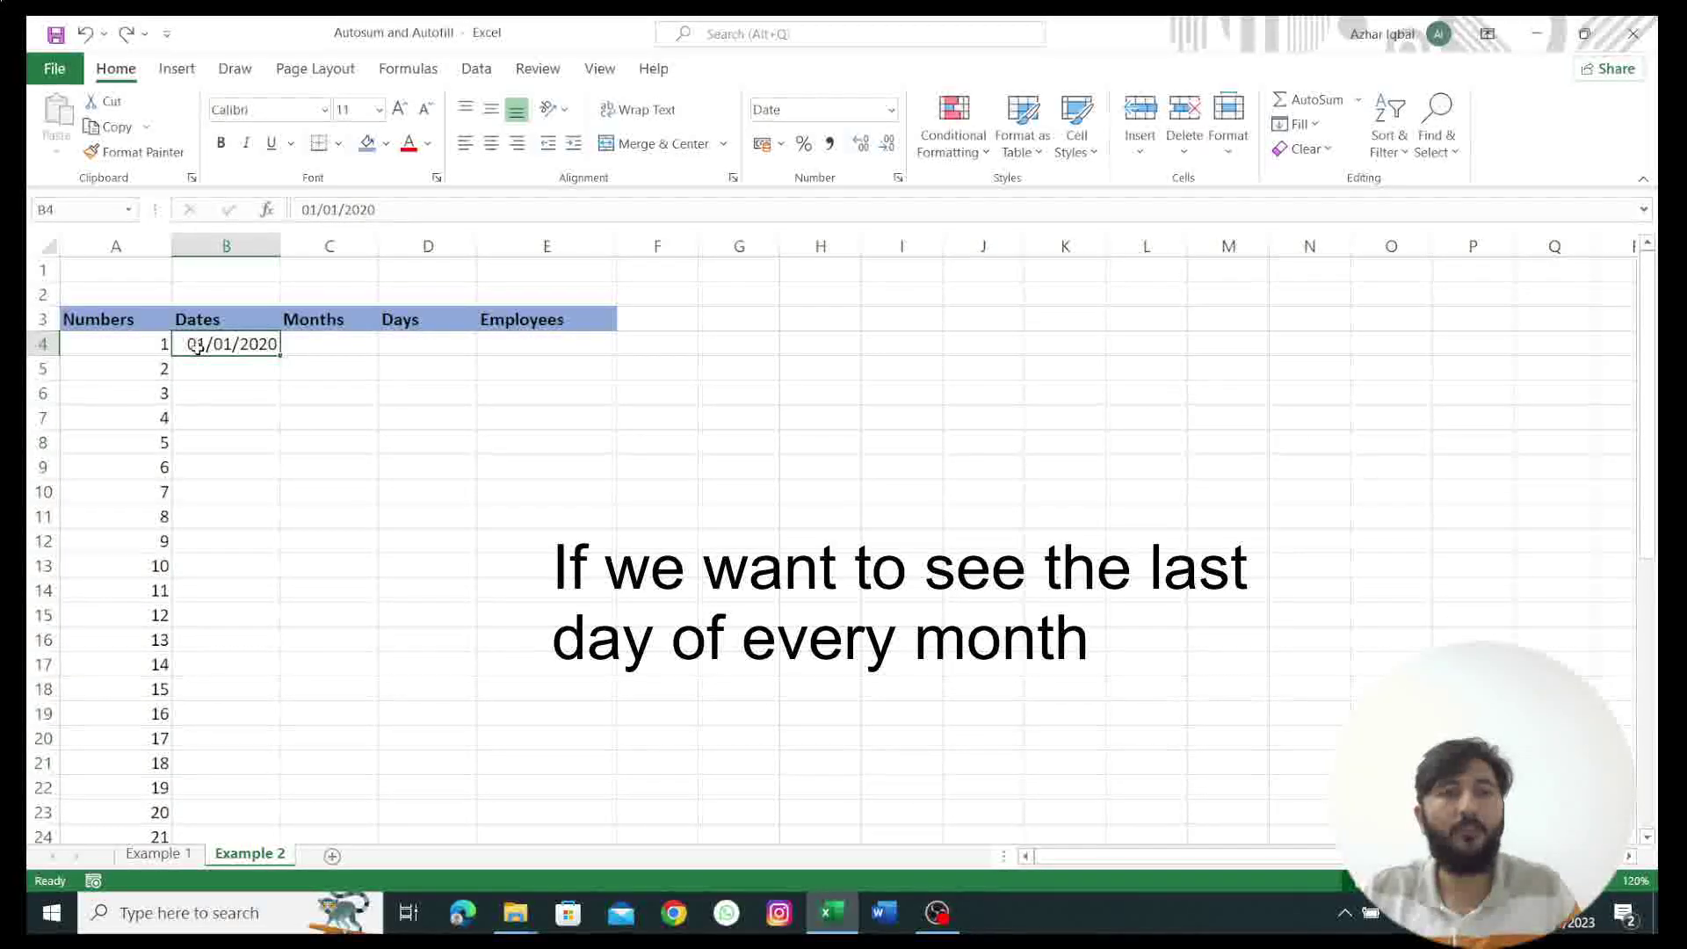
Step: Change the first date in B4 to 31/01/2020
{"action": "double_click", "coordinate": [195, 345]}
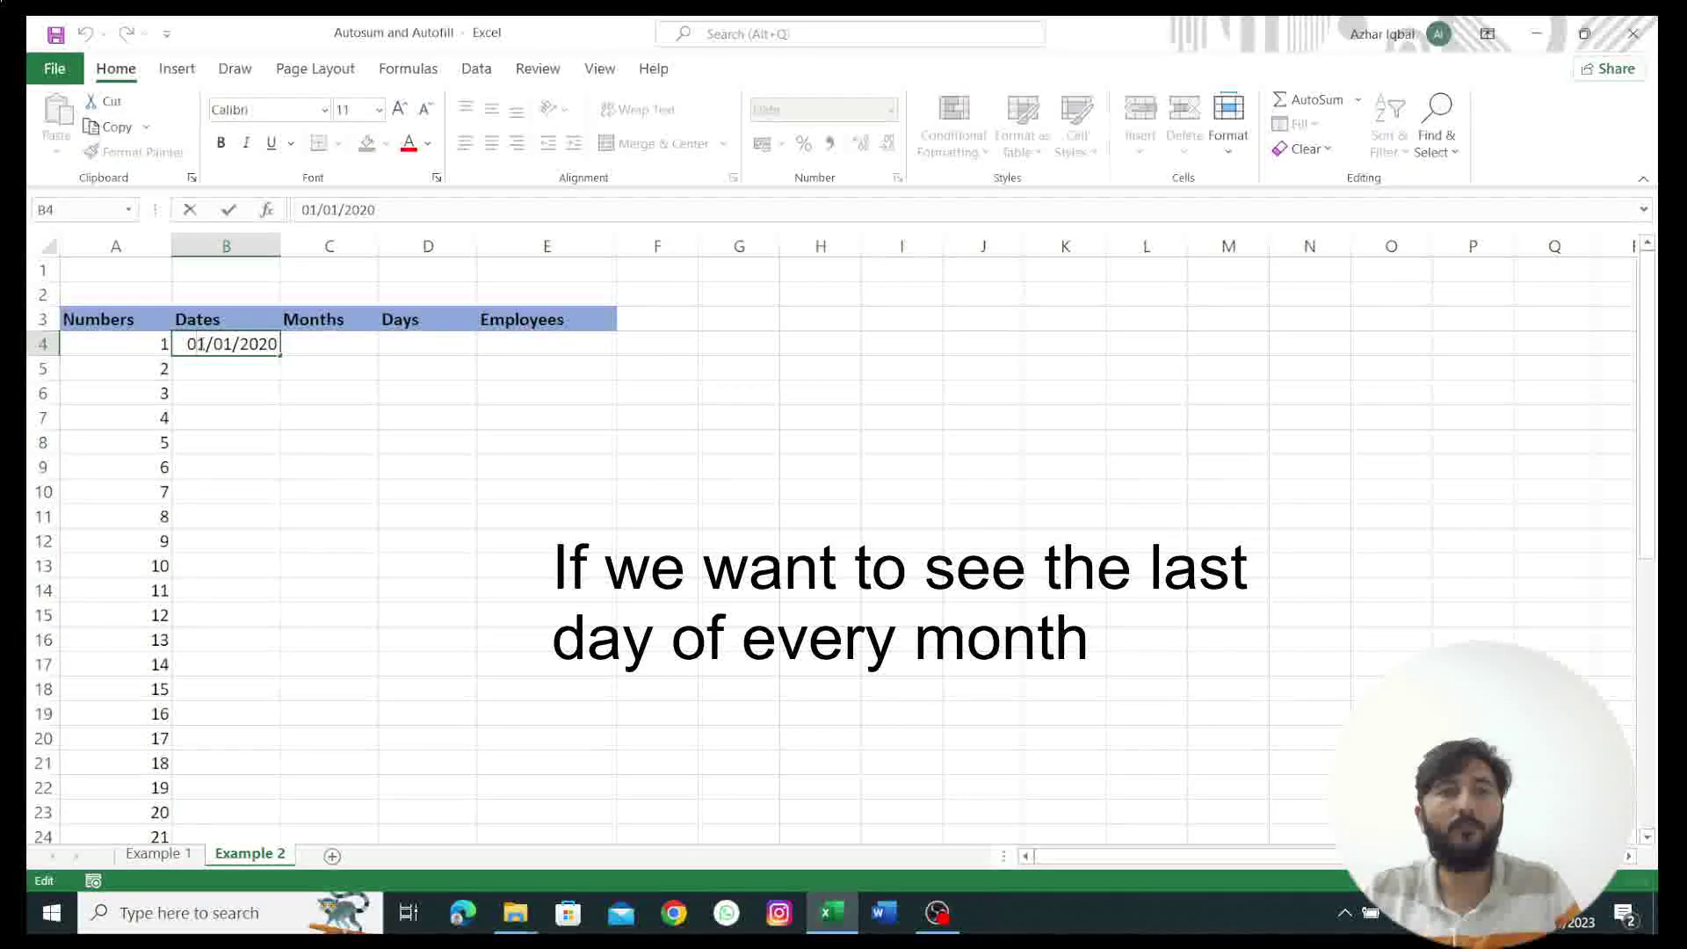
{"action": "key", "text": "BackSpace"}
{"action": "type", "text": "3"}
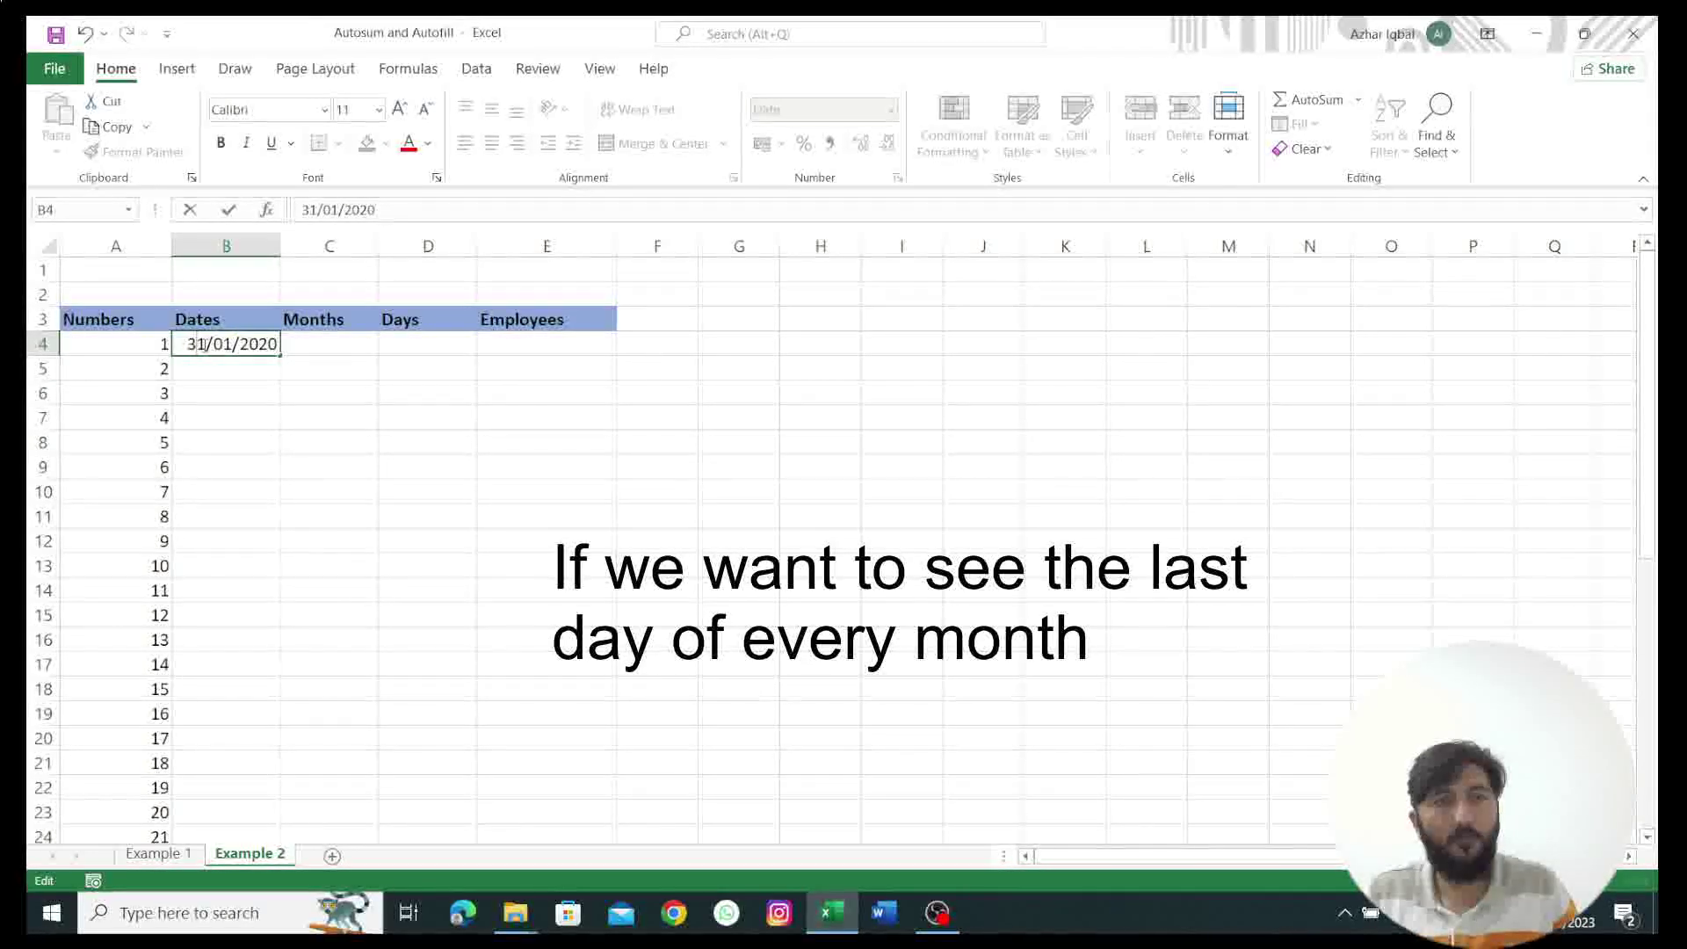
{"action": "key", "text": "ctrl+Return"}
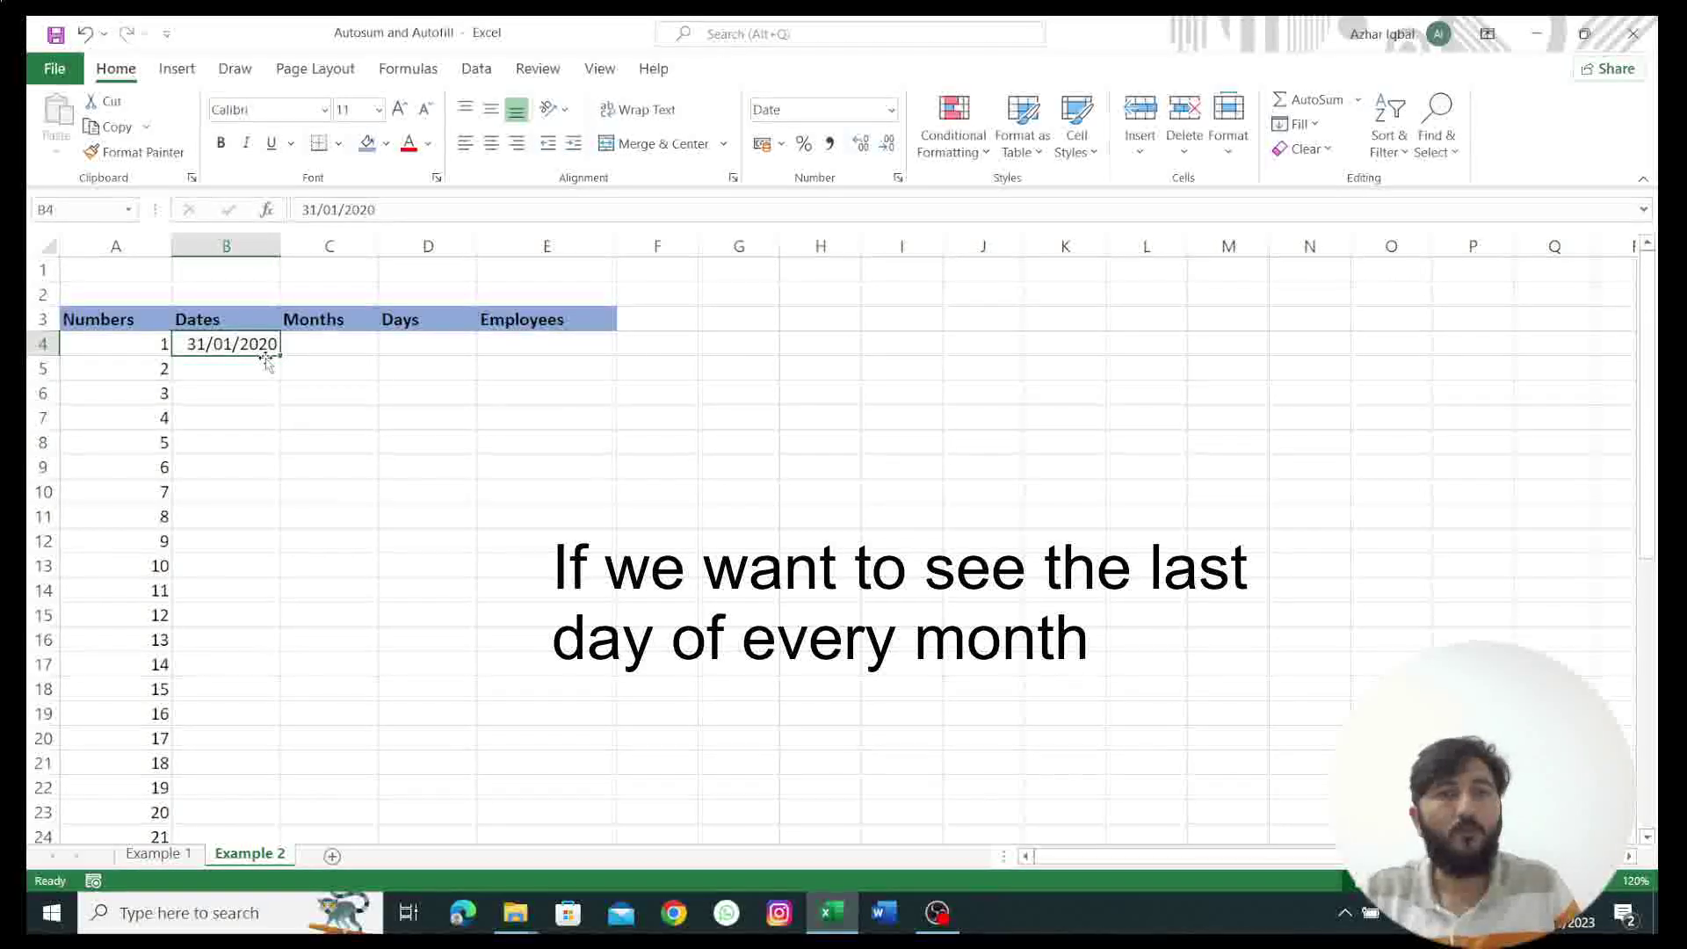
Step: Fill month-end dates down to B17 using Fill Months, through 28/02/2021
{"action": "left_click_drag", "start_coordinate": [280, 356], "coordinate": [274, 664]}
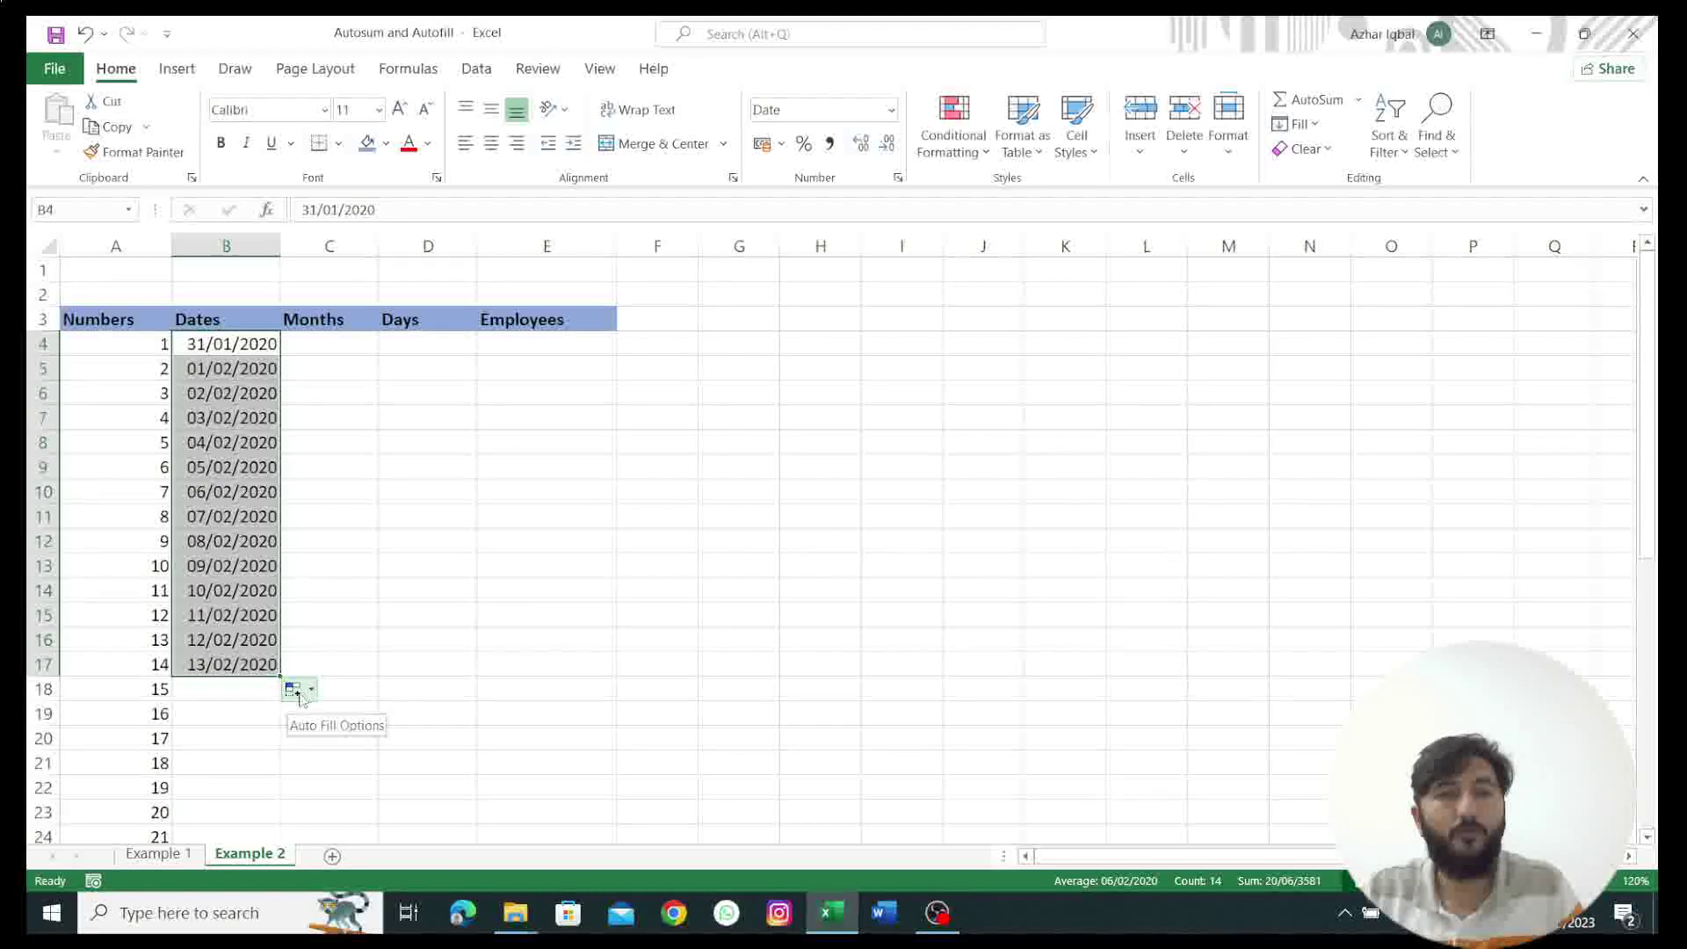
{"action": "left_click", "coordinate": [307, 692]}
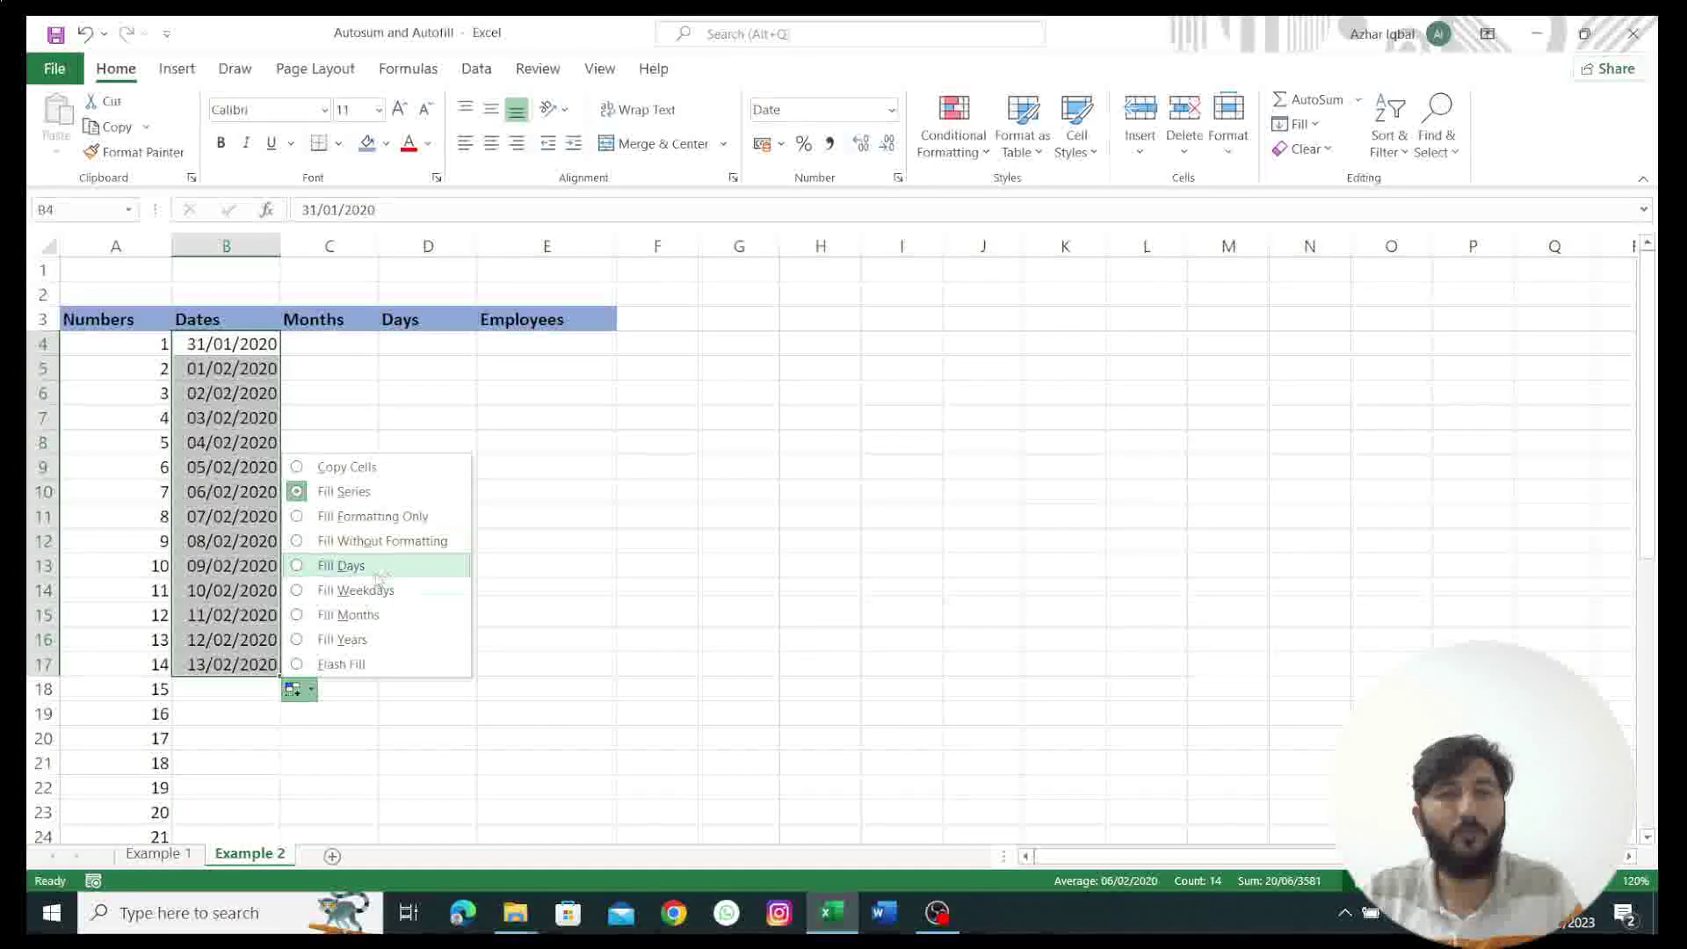
{"action": "left_click", "coordinate": [311, 616]}
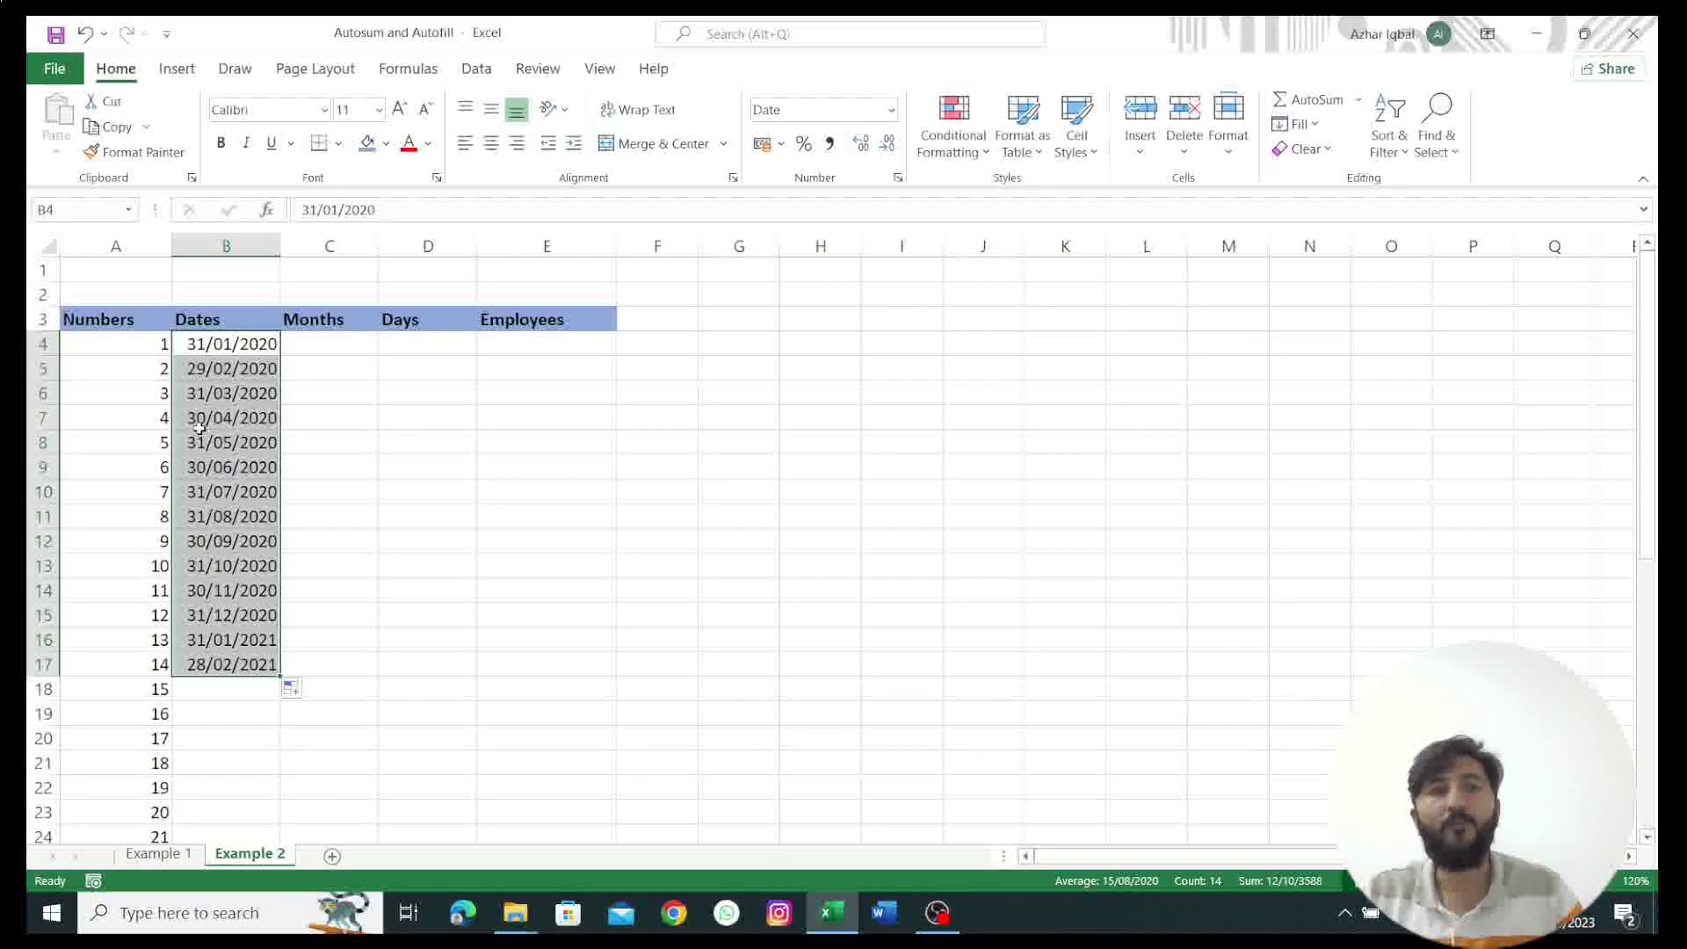
{"action": "left_click", "coordinate": [321, 342]}
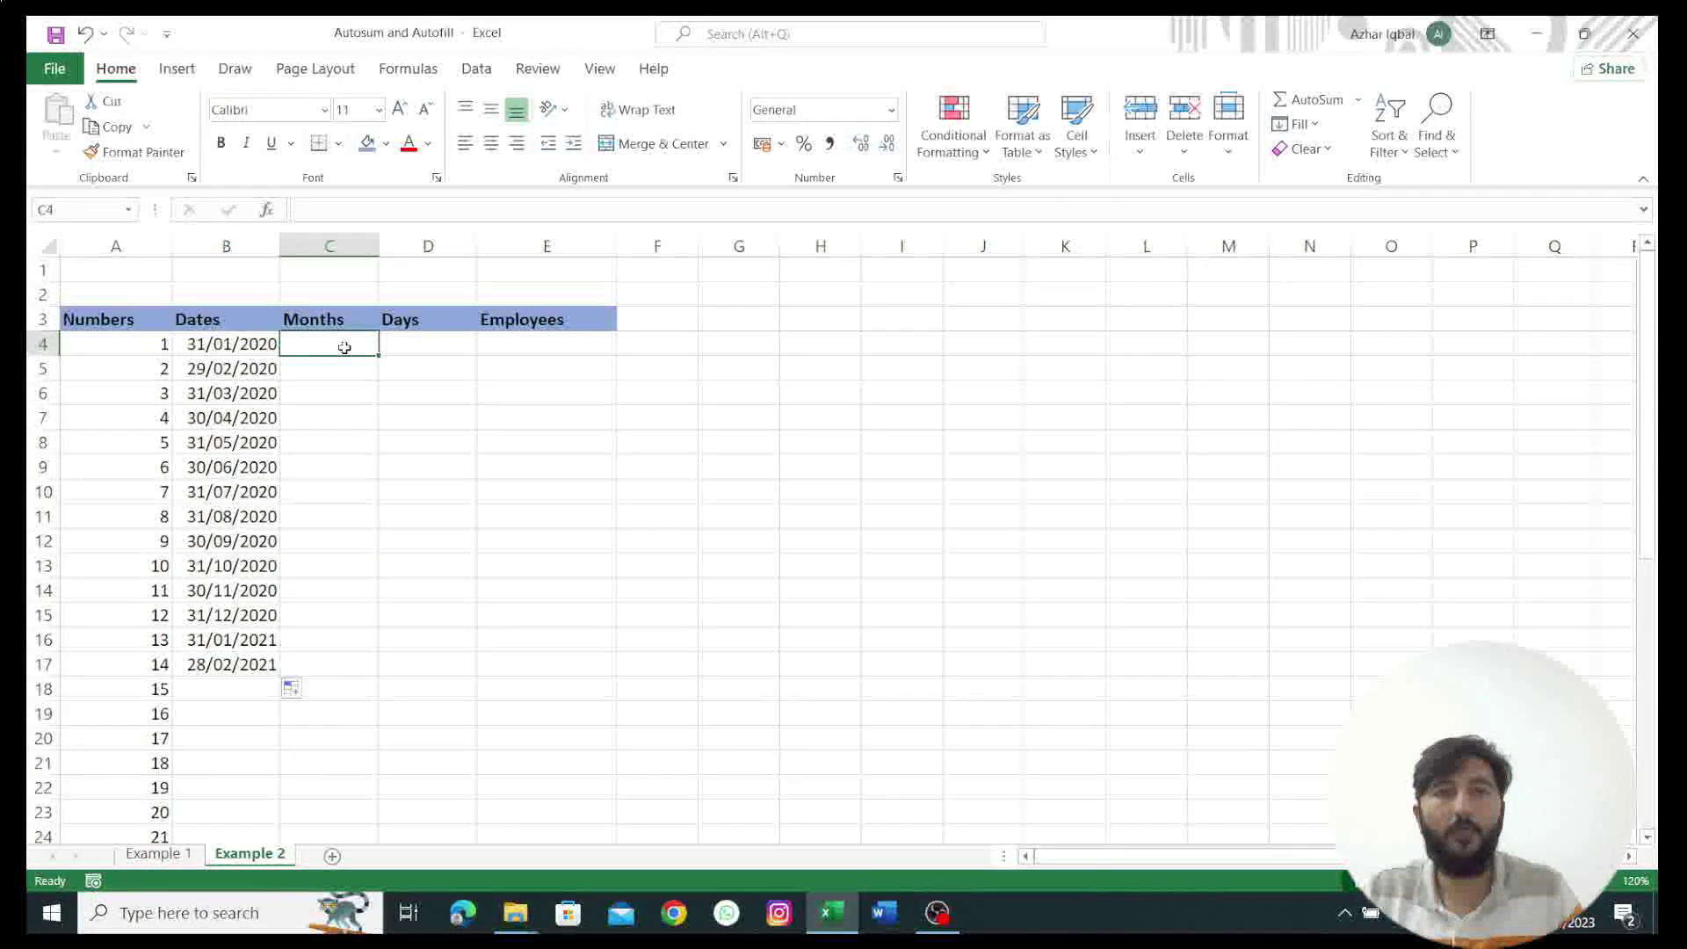
Step: Enter January in C4 and fill repeating month names down to C24
{"action": "type", "text": "Ja"}
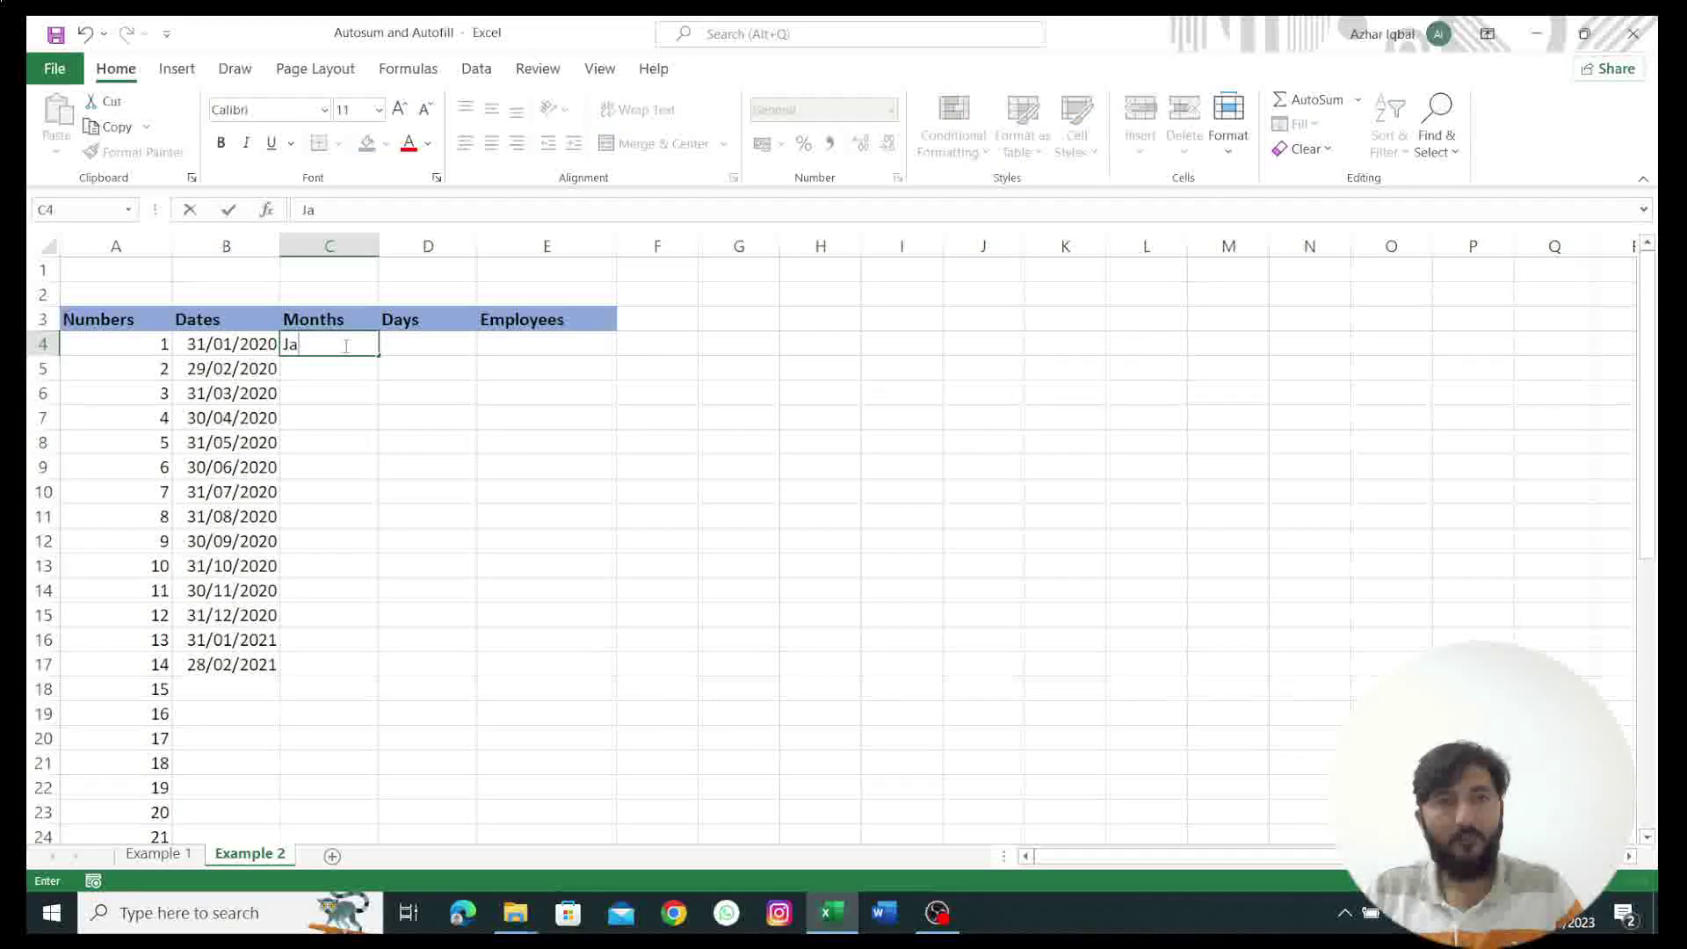
{"action": "type", "text": "nuary"}
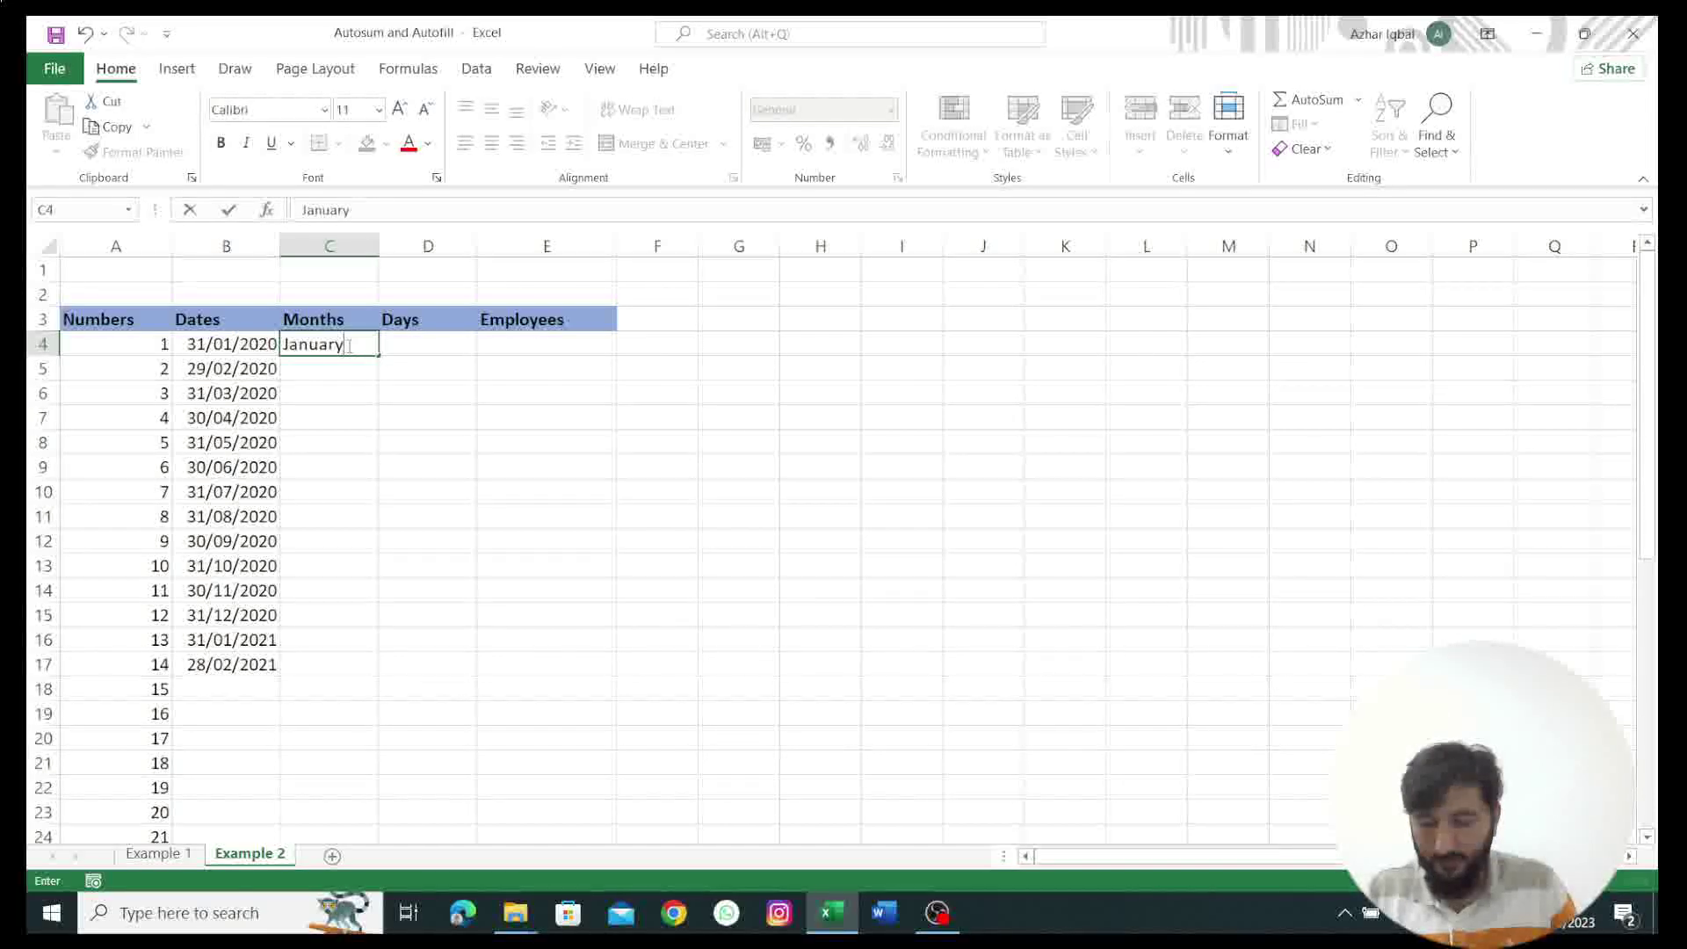
{"action": "key", "text": "ctrl+Return"}
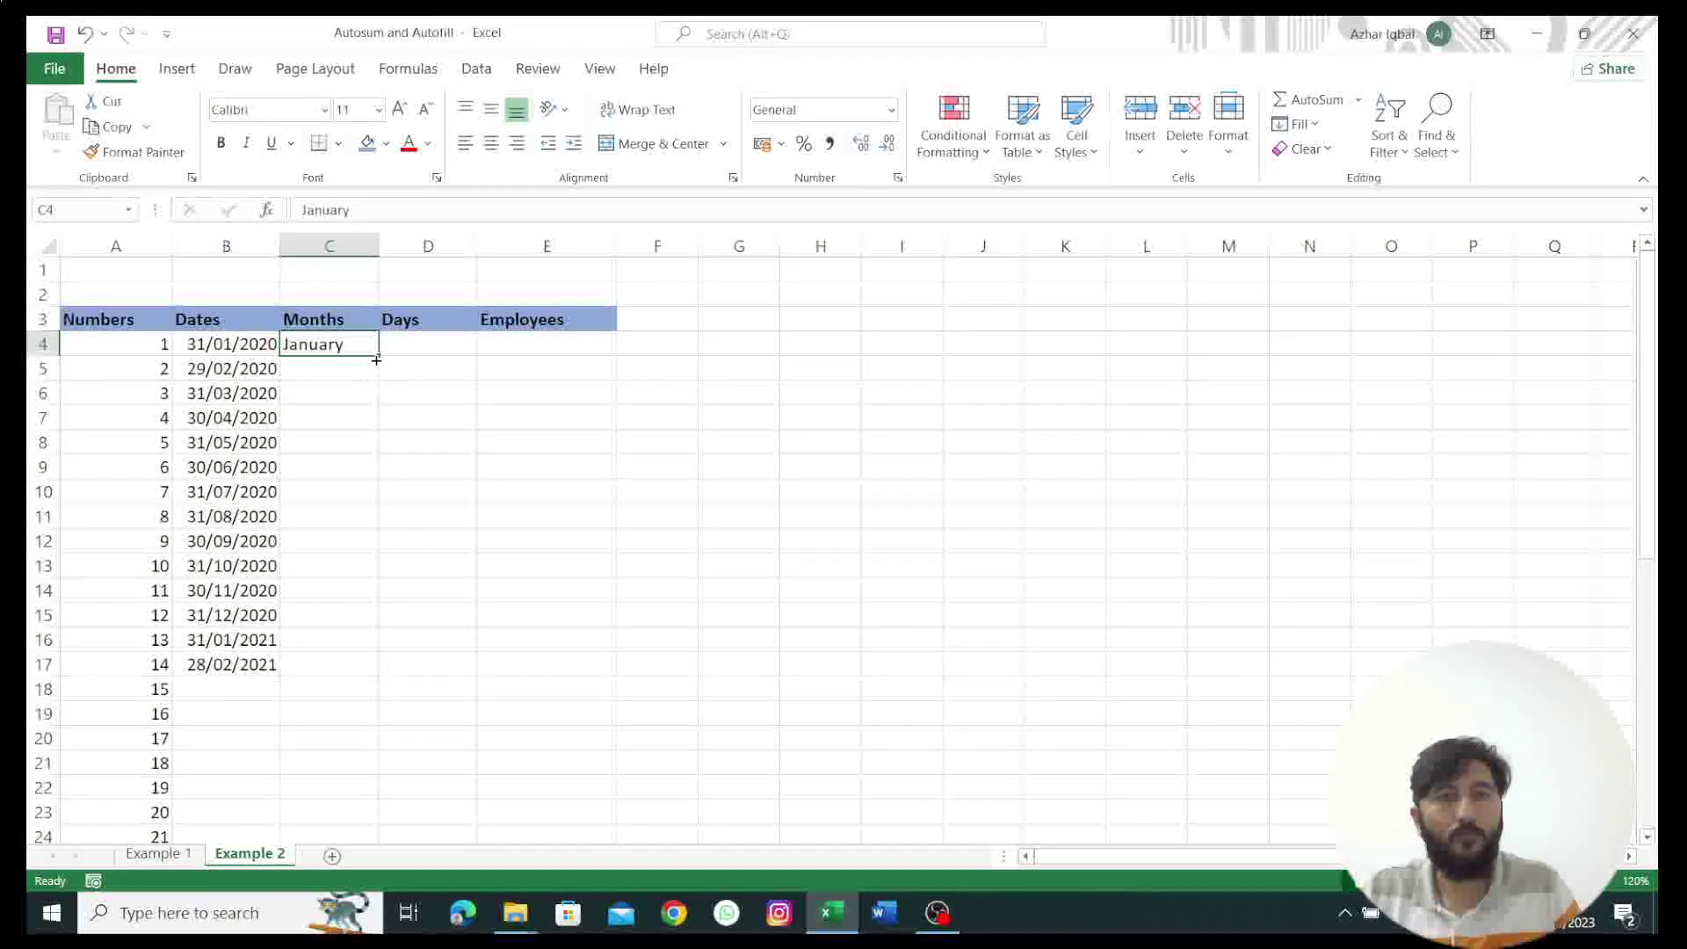
{"action": "left_click_drag", "start_coordinate": [376, 356], "coordinate": [333, 833]}
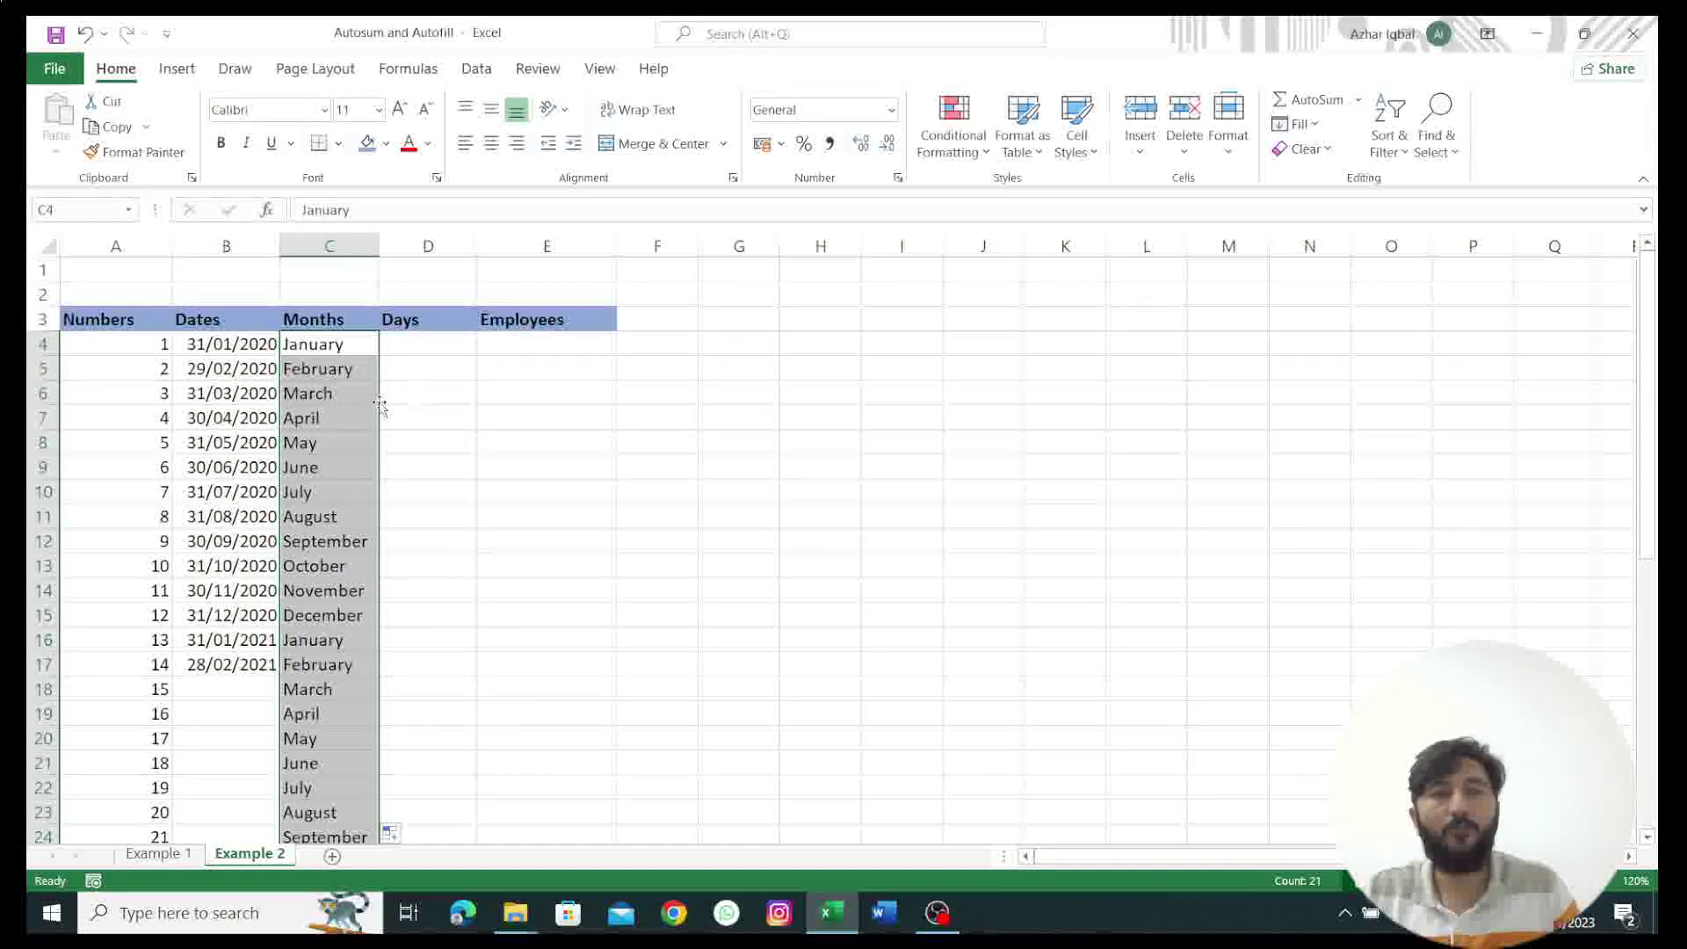
Step: Enter Monday in D4 and fill repeating weekday names down the Days column to D24
{"action": "left_click", "coordinate": [413, 343]}
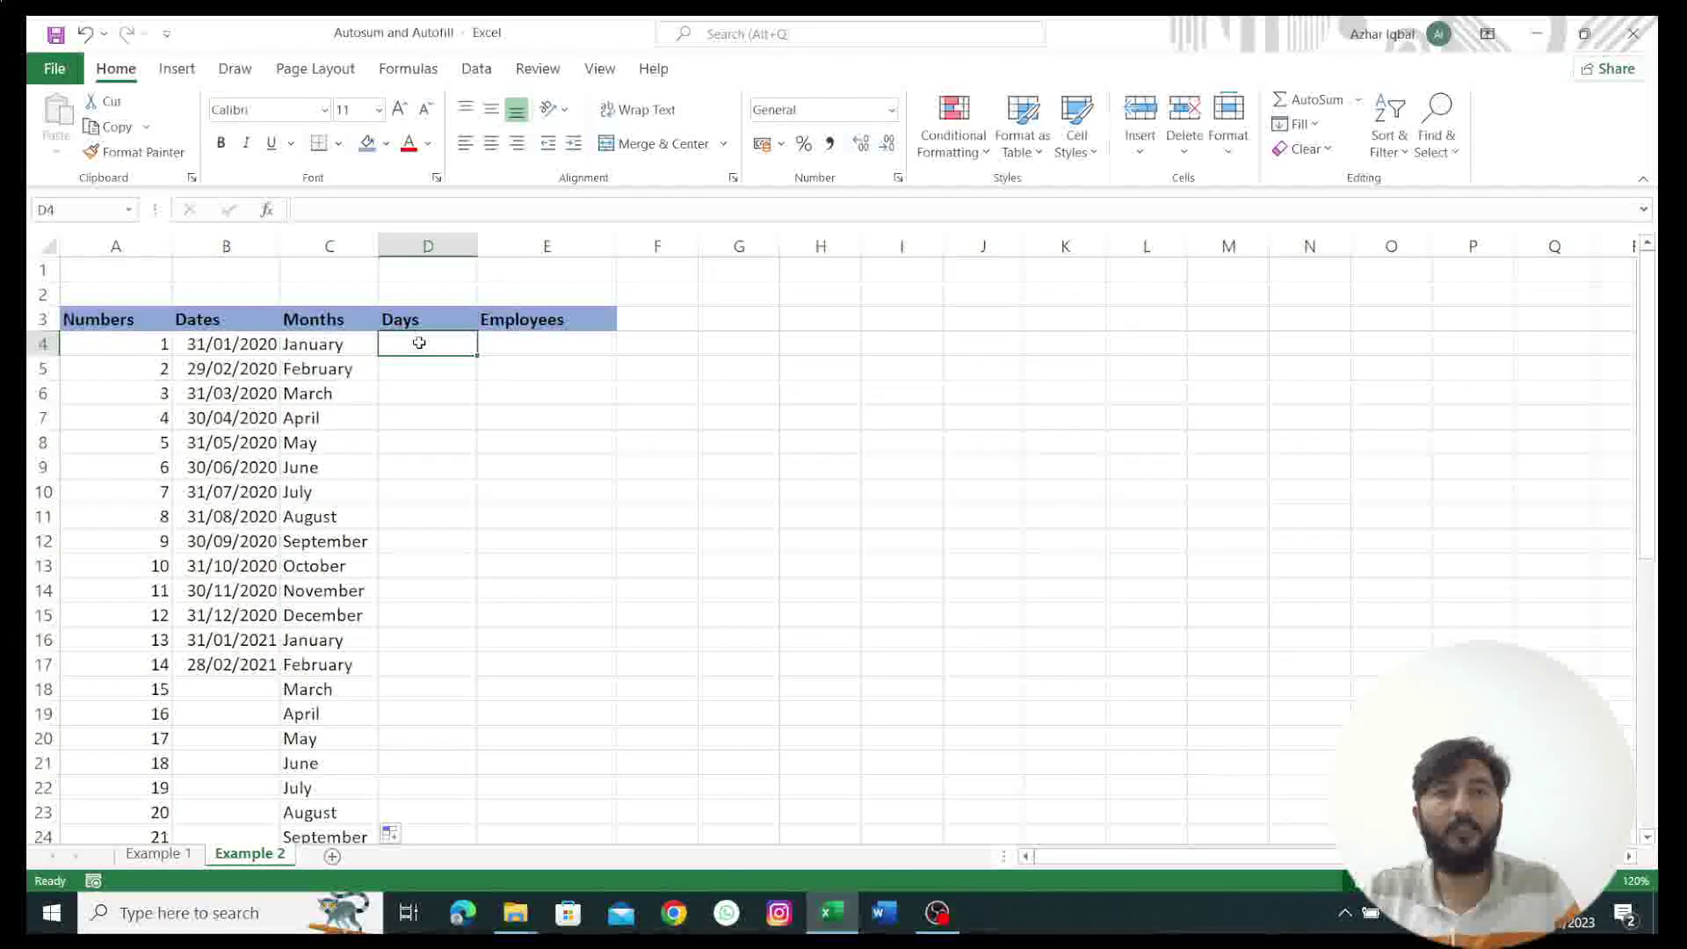
{"action": "type", "text": "Sat"}
{"action": "key", "text": "BackSpace"}
{"action": "key", "text": "BackSpace"}
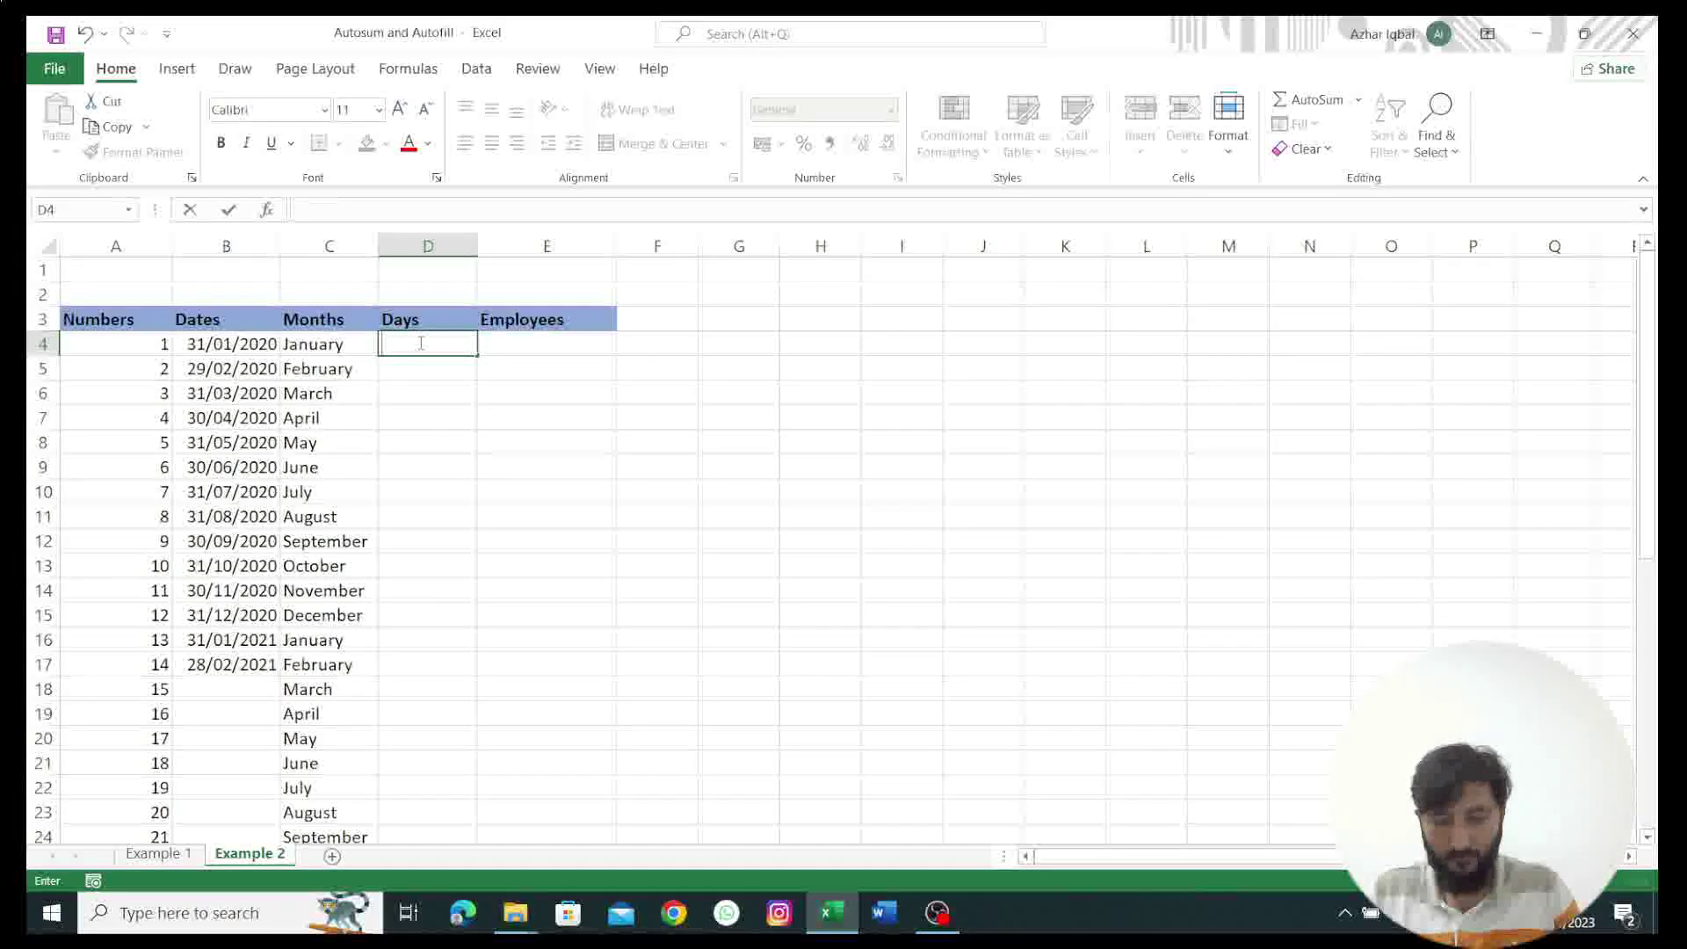
{"action": "type", "text": "Monday"}
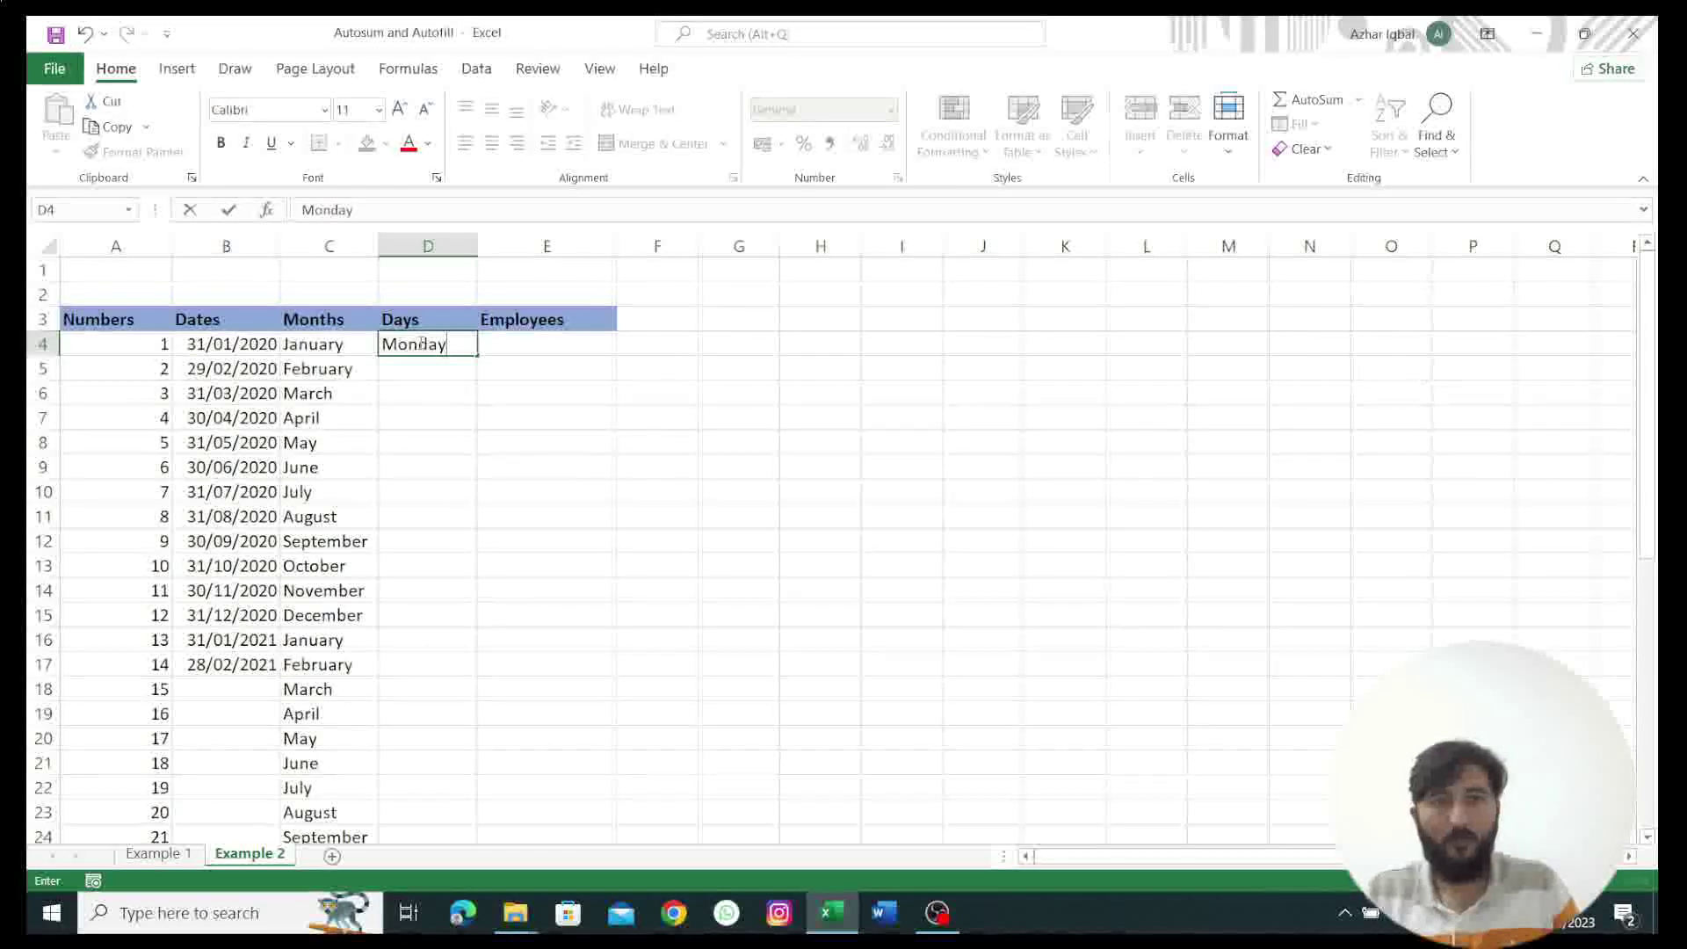
{"action": "key", "text": "ctrl+Return"}
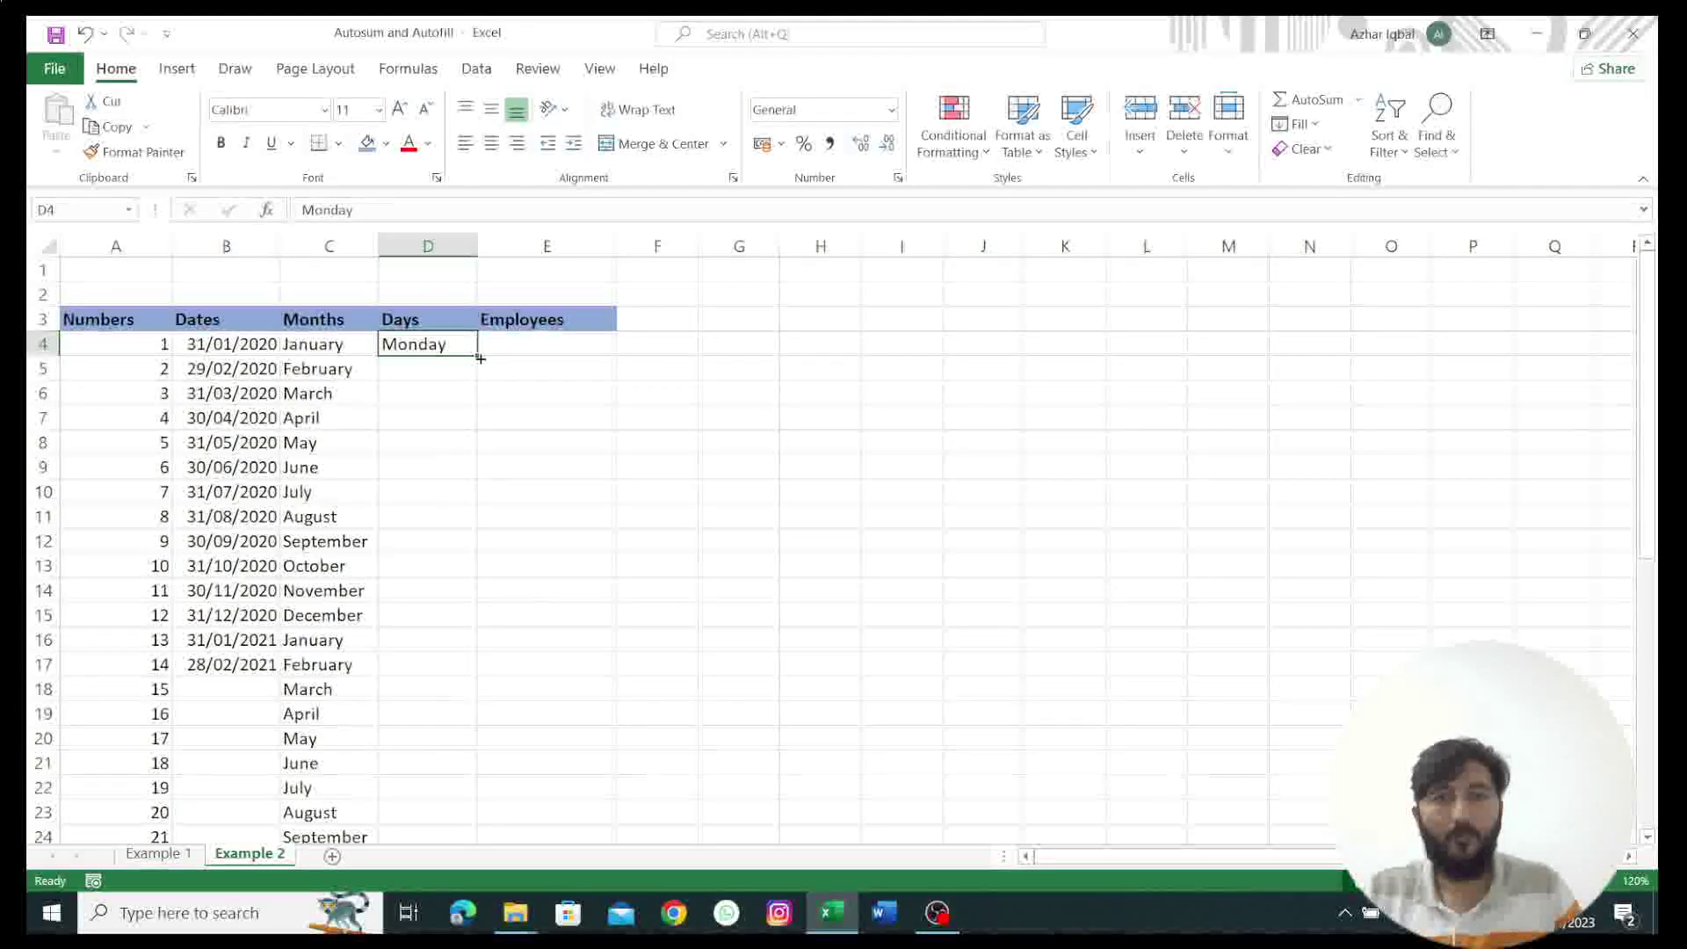
{"action": "left_click_drag", "start_coordinate": [480, 359], "coordinate": [442, 830]}
{"action": "scroll", "coordinate": [552, 502], "scroll_direction": "up", "scroll_amount": 3}
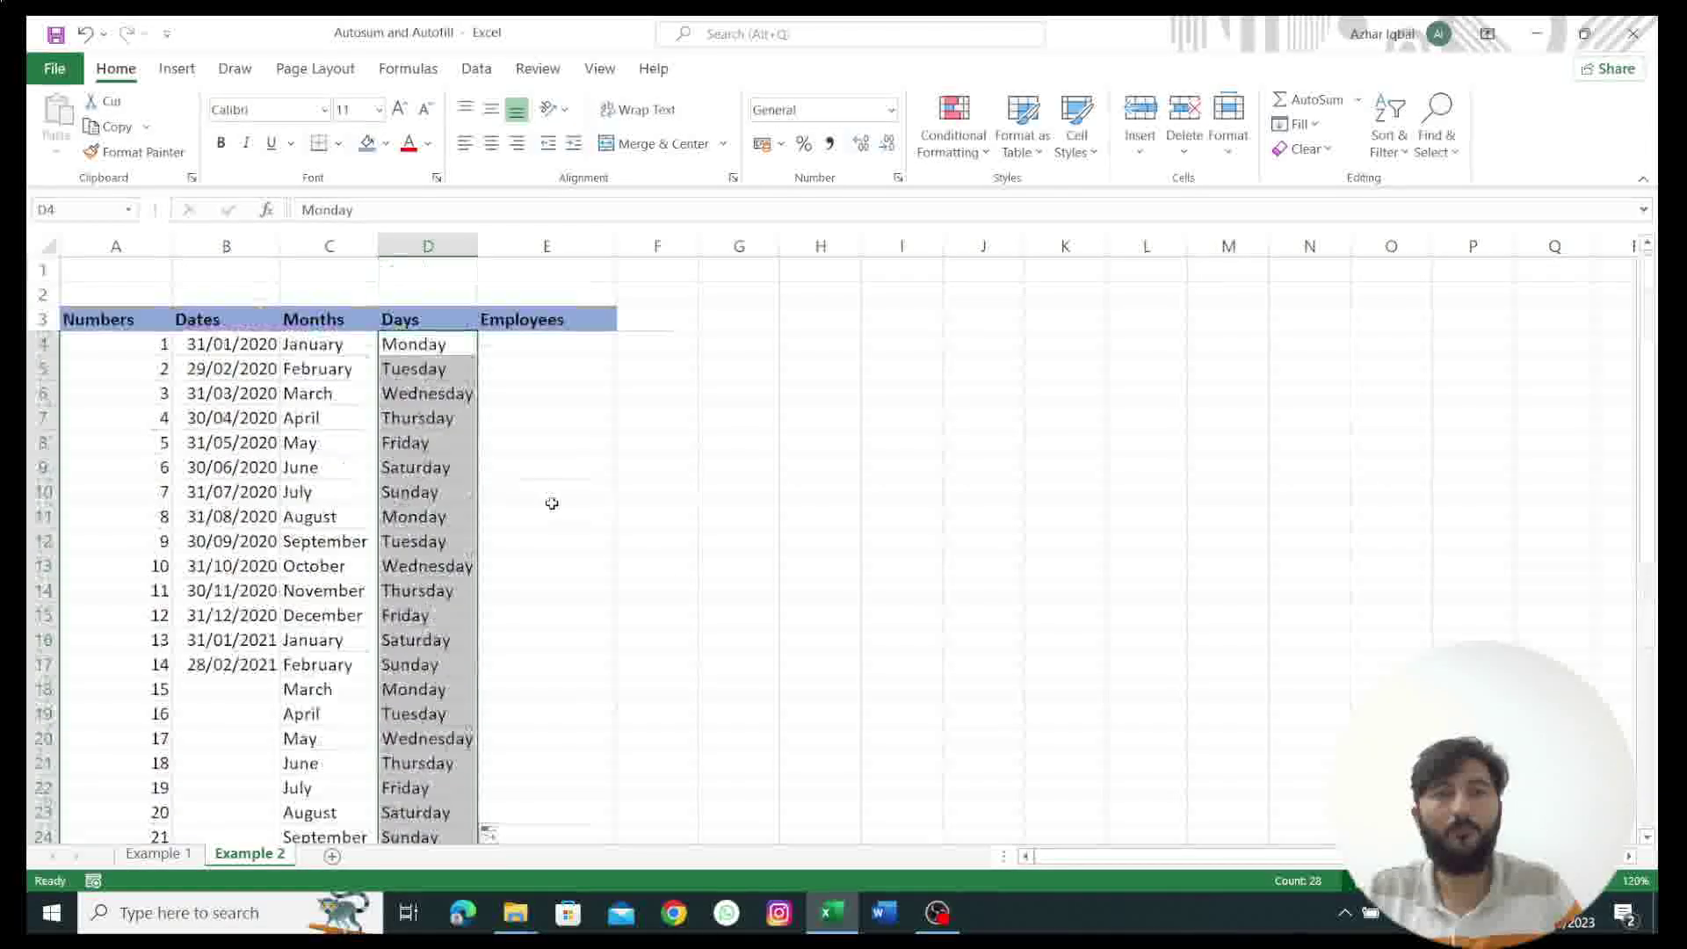
{"action": "left_click", "coordinate": [541, 352]}
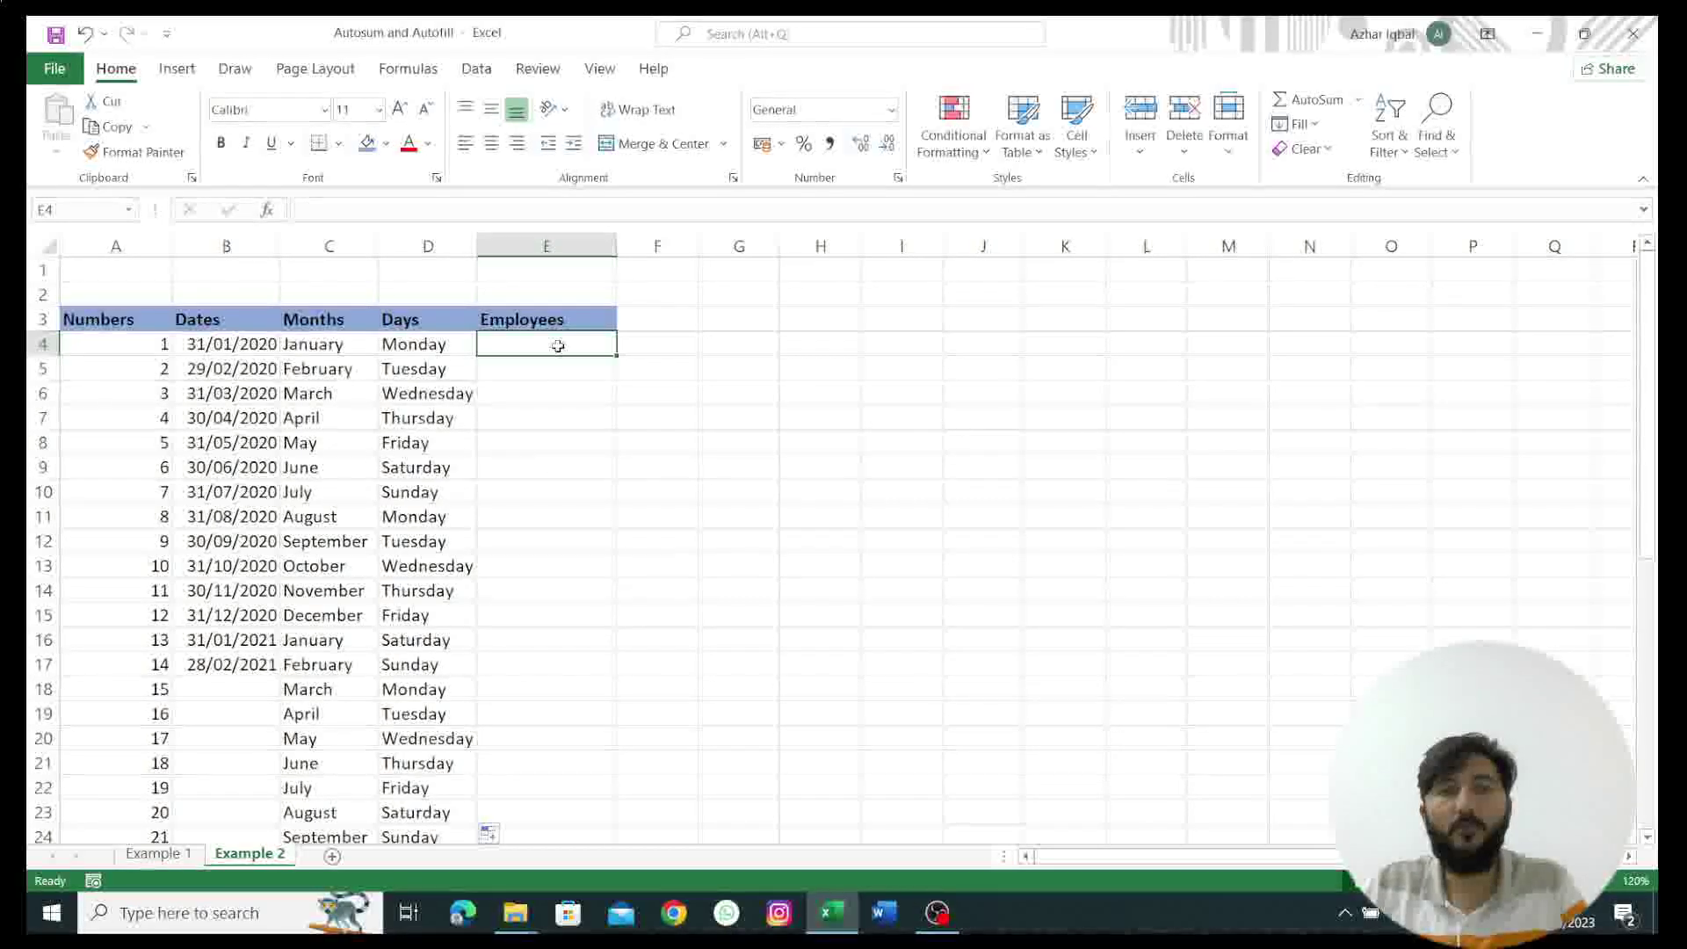
Step: Open Edit Custom Lists from Excel Options > Advanced and select NEW LIST
{"action": "left_click", "coordinate": [56, 70]}
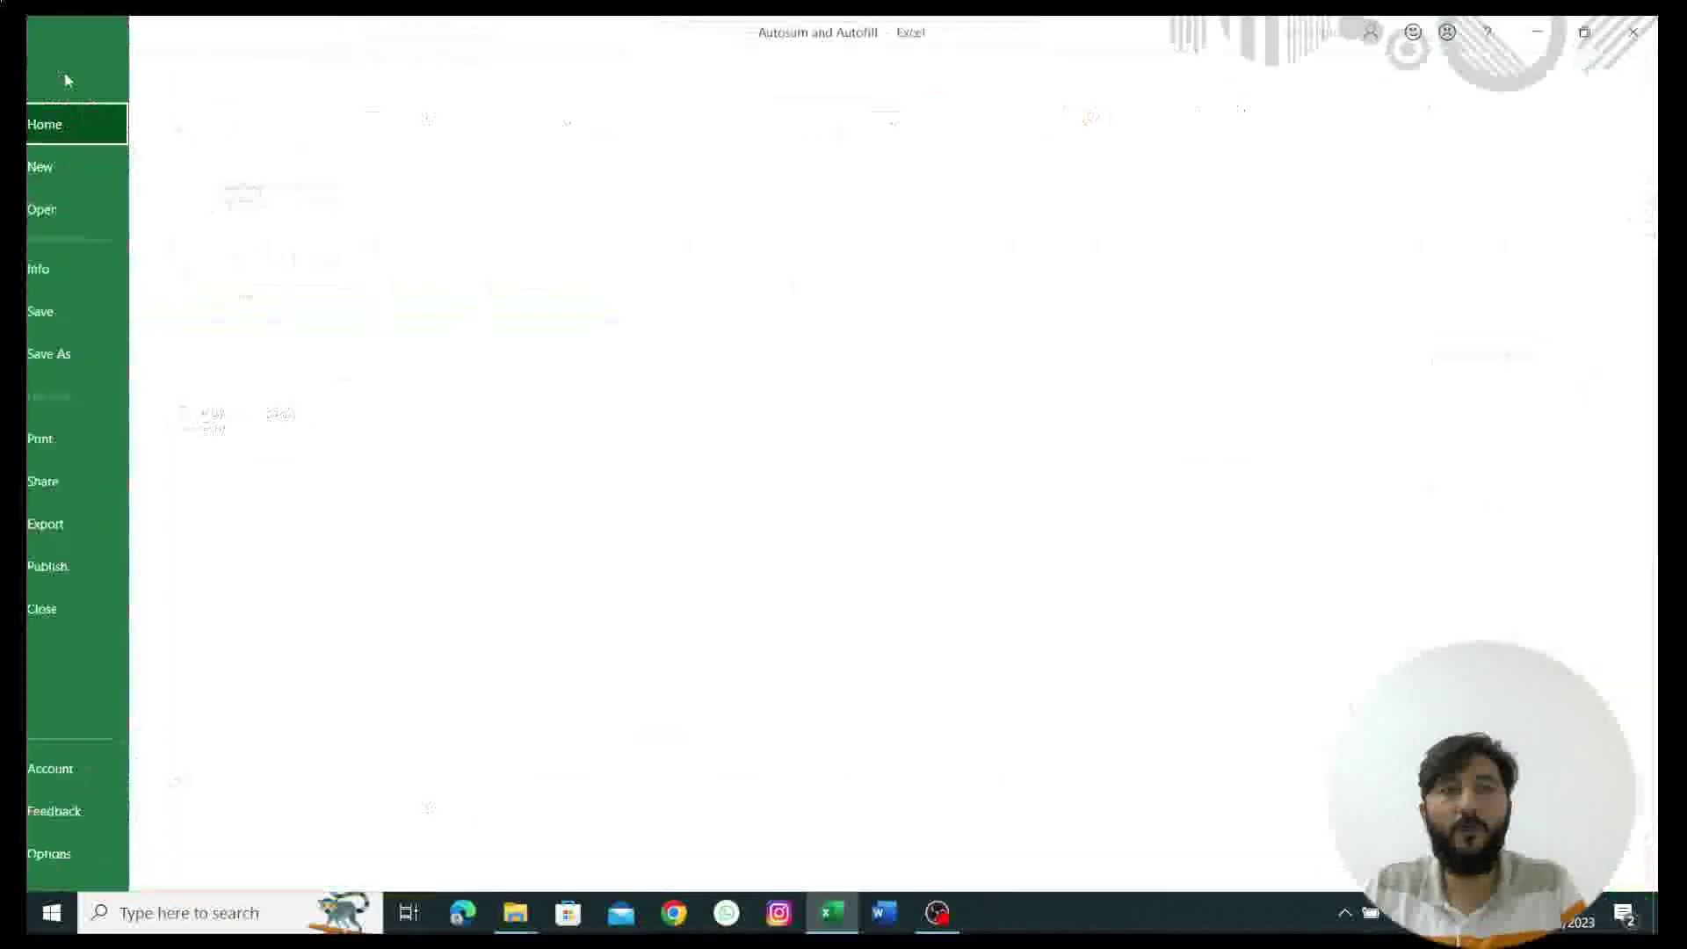
{"action": "left_click", "coordinate": [93, 854]}
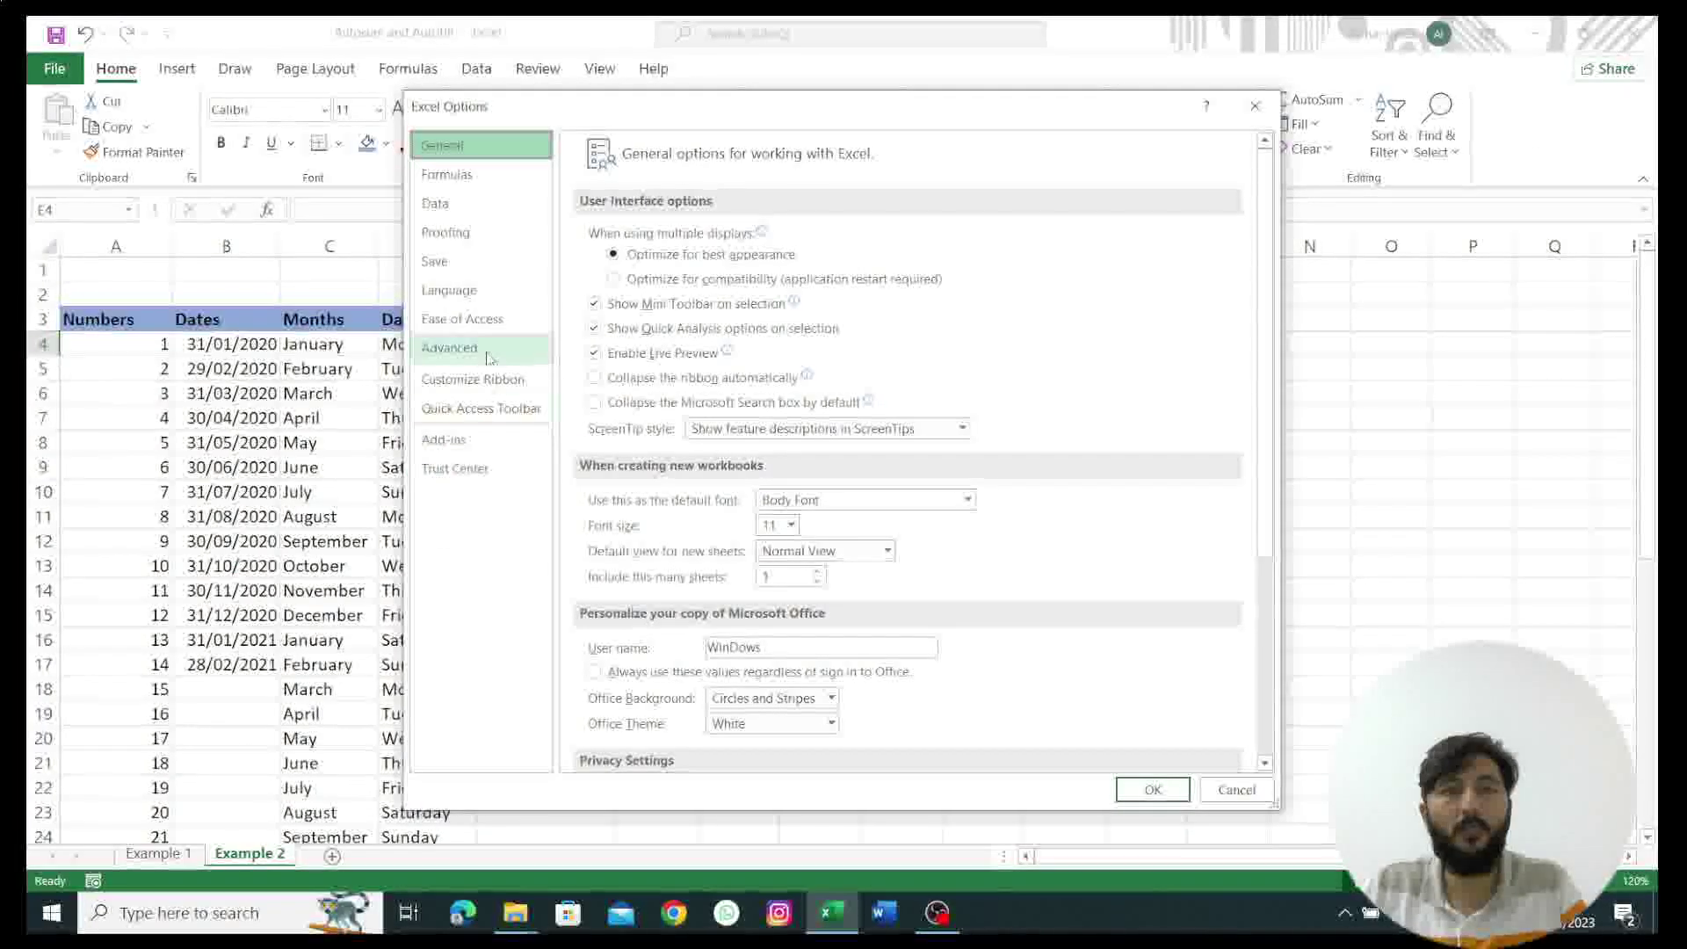
{"action": "left_click", "coordinate": [490, 350]}
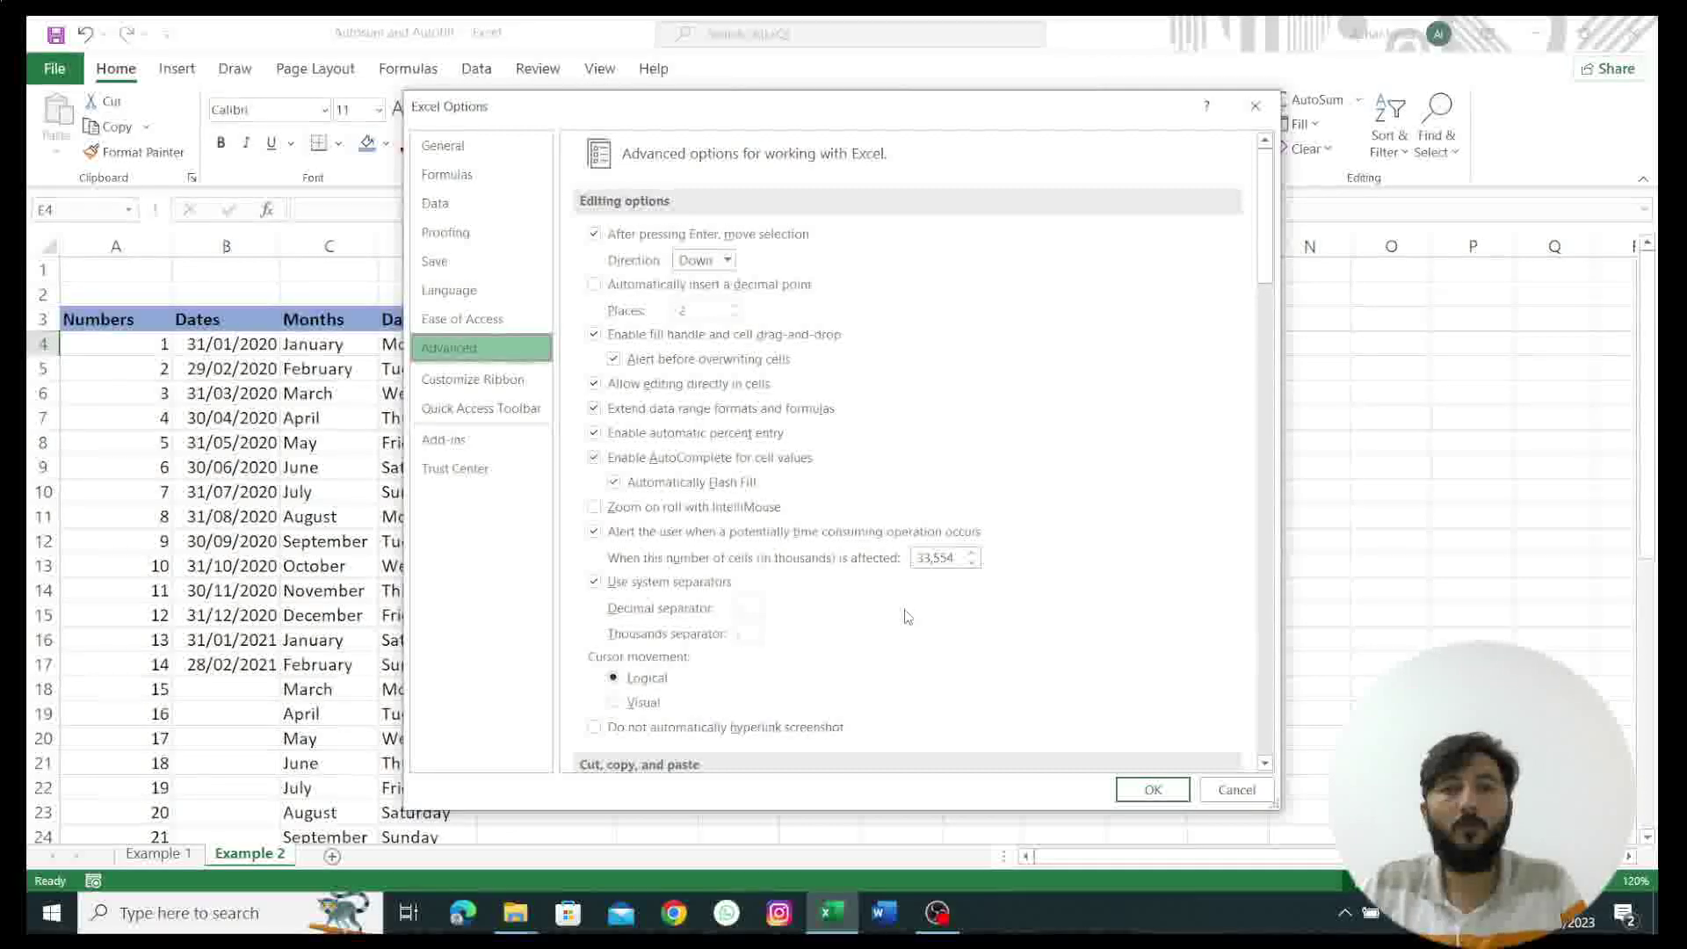
{"action": "scroll", "coordinate": [908, 617], "scroll_direction": "down", "scroll_amount": 7}
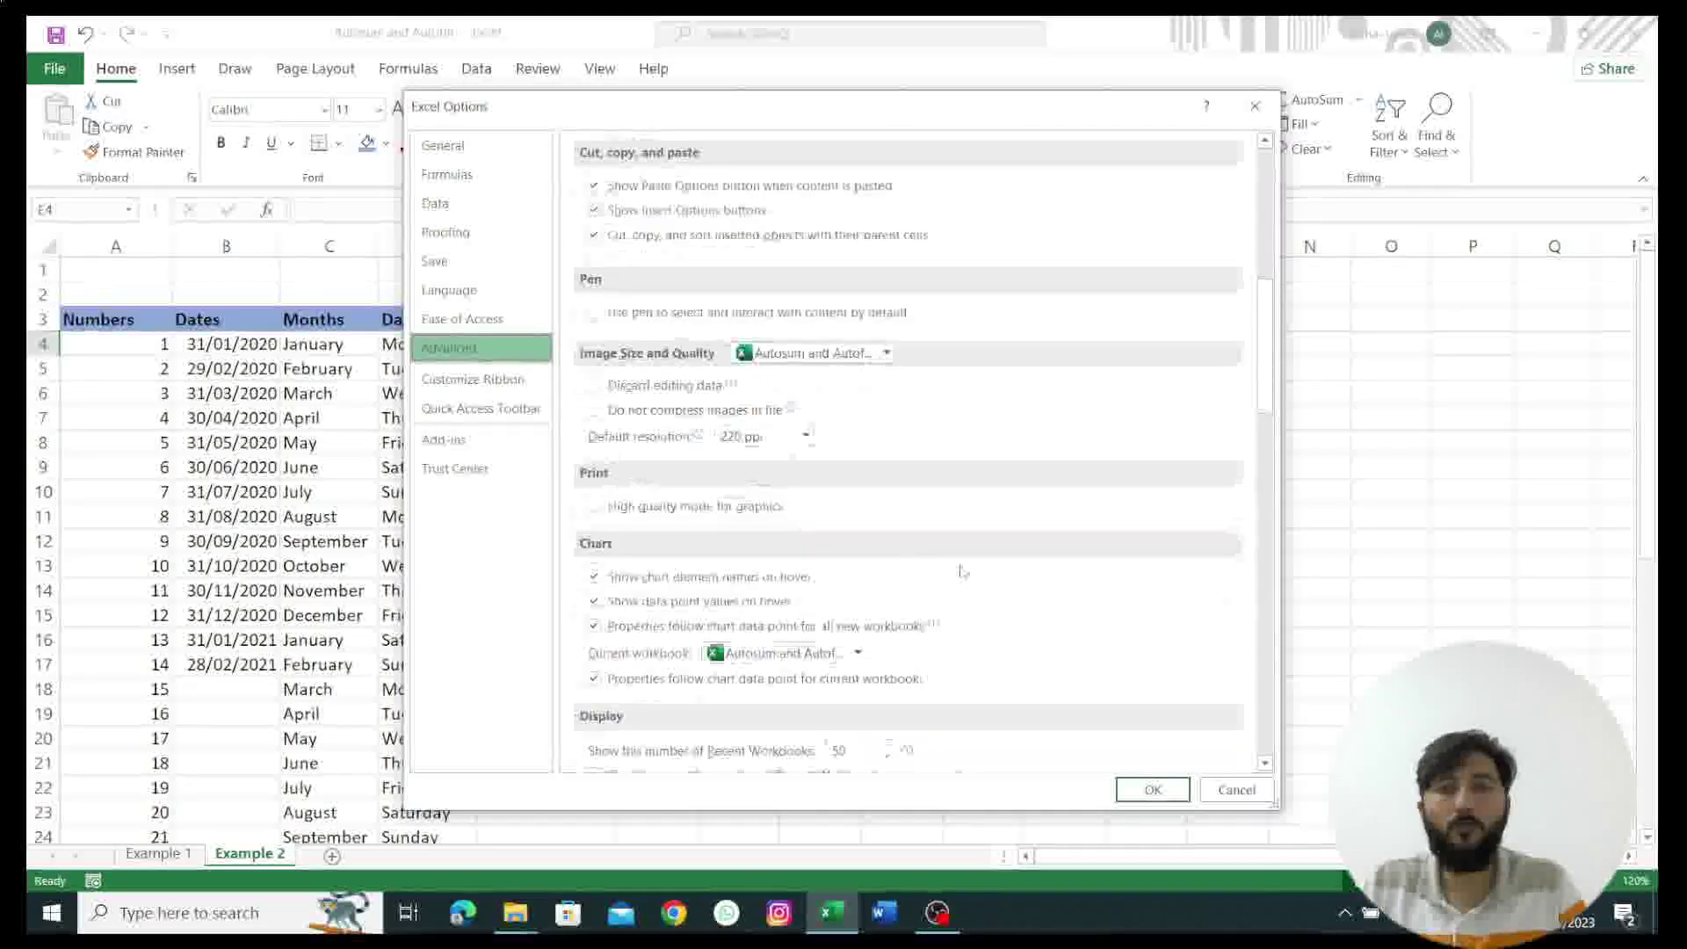
{"action": "scroll", "coordinate": [962, 571], "scroll_direction": "down", "scroll_amount": 15}
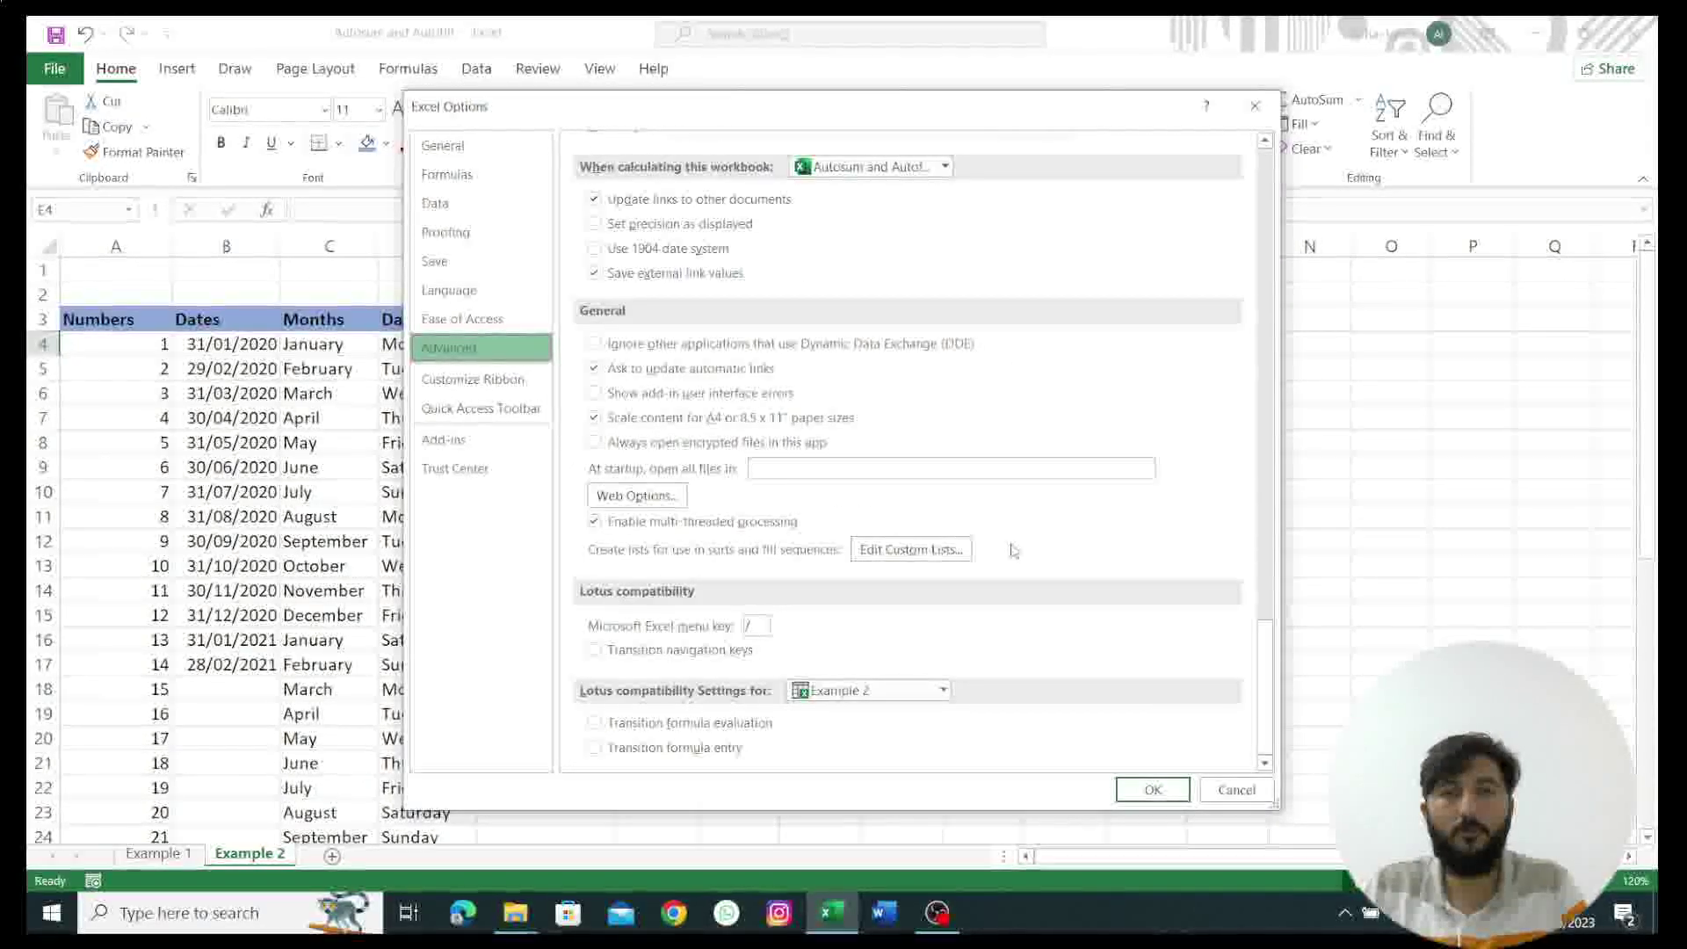
{"action": "left_click", "coordinate": [879, 551]}
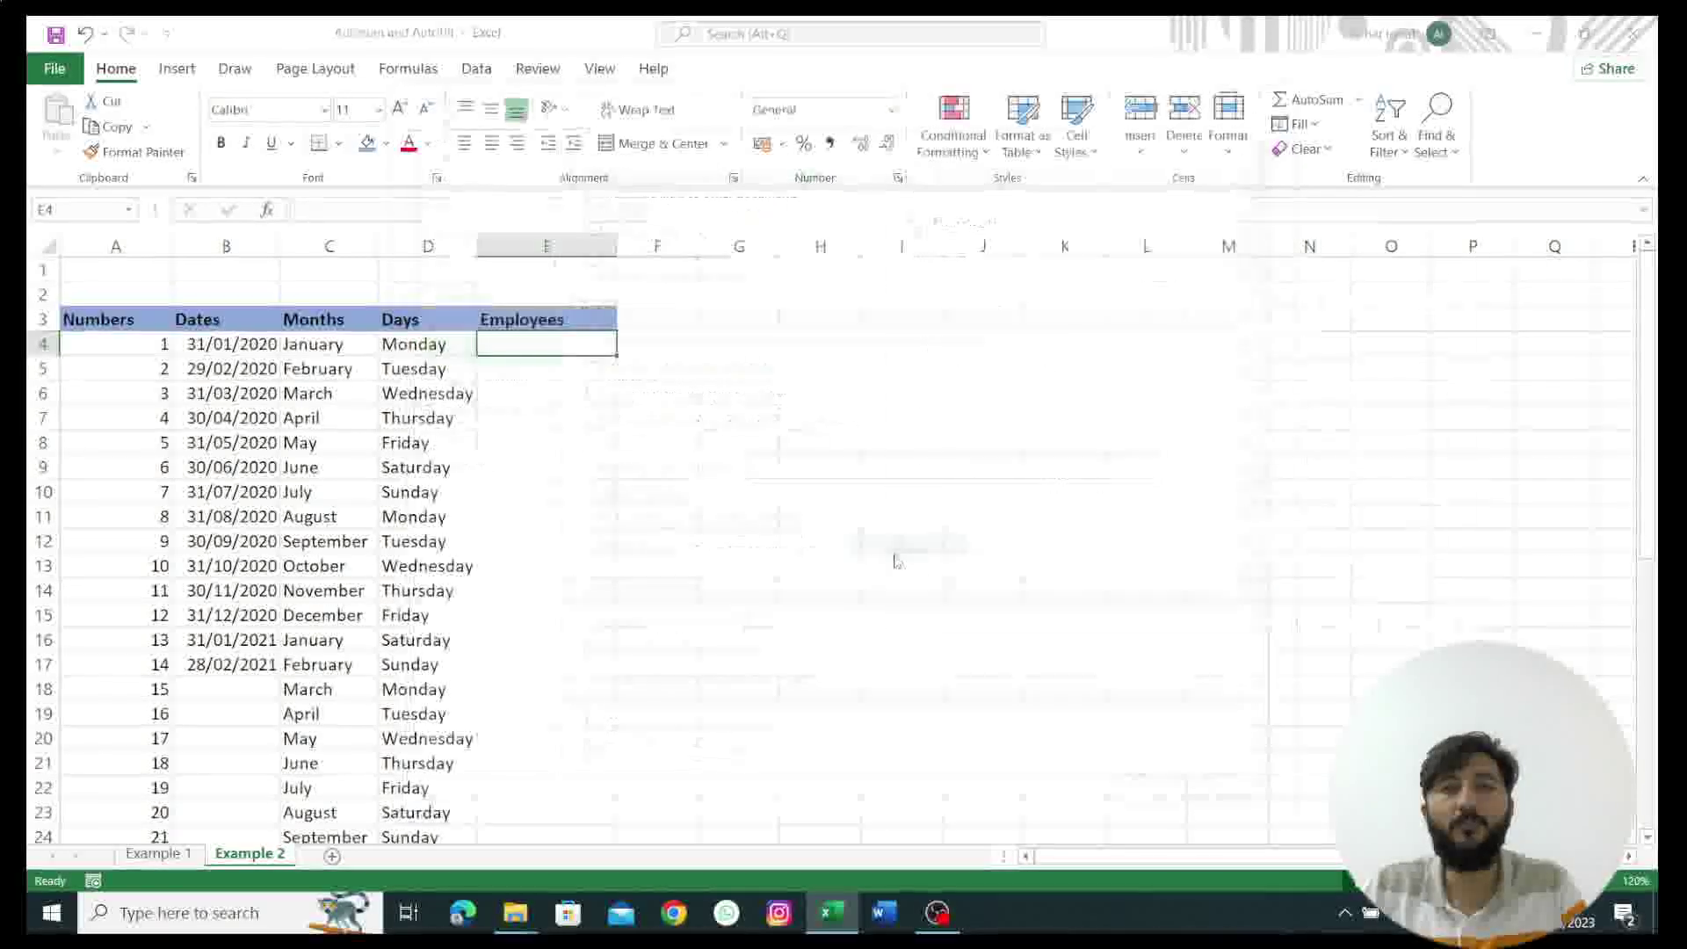
{"action": "left_click", "coordinate": [958, 306]}
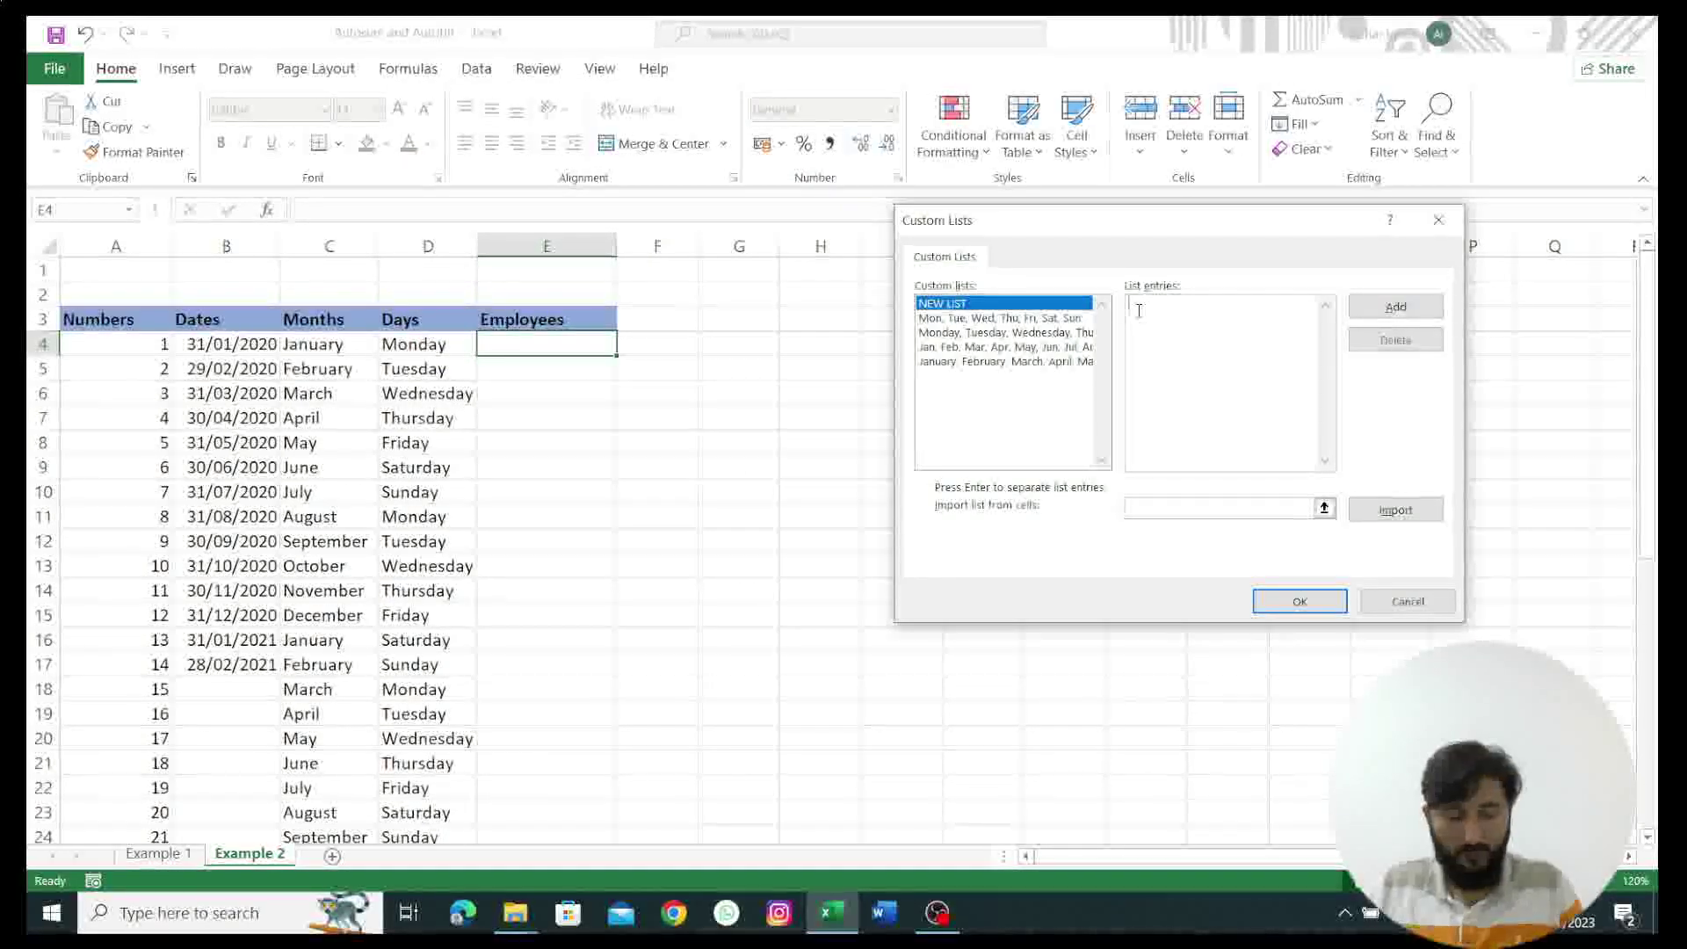
Step: Add a custom list of ten employee first names, then close Custom Lists and Excel Options
{"action": "type", "text": "Azhar"}
{"action": "key", "text": "Return"}
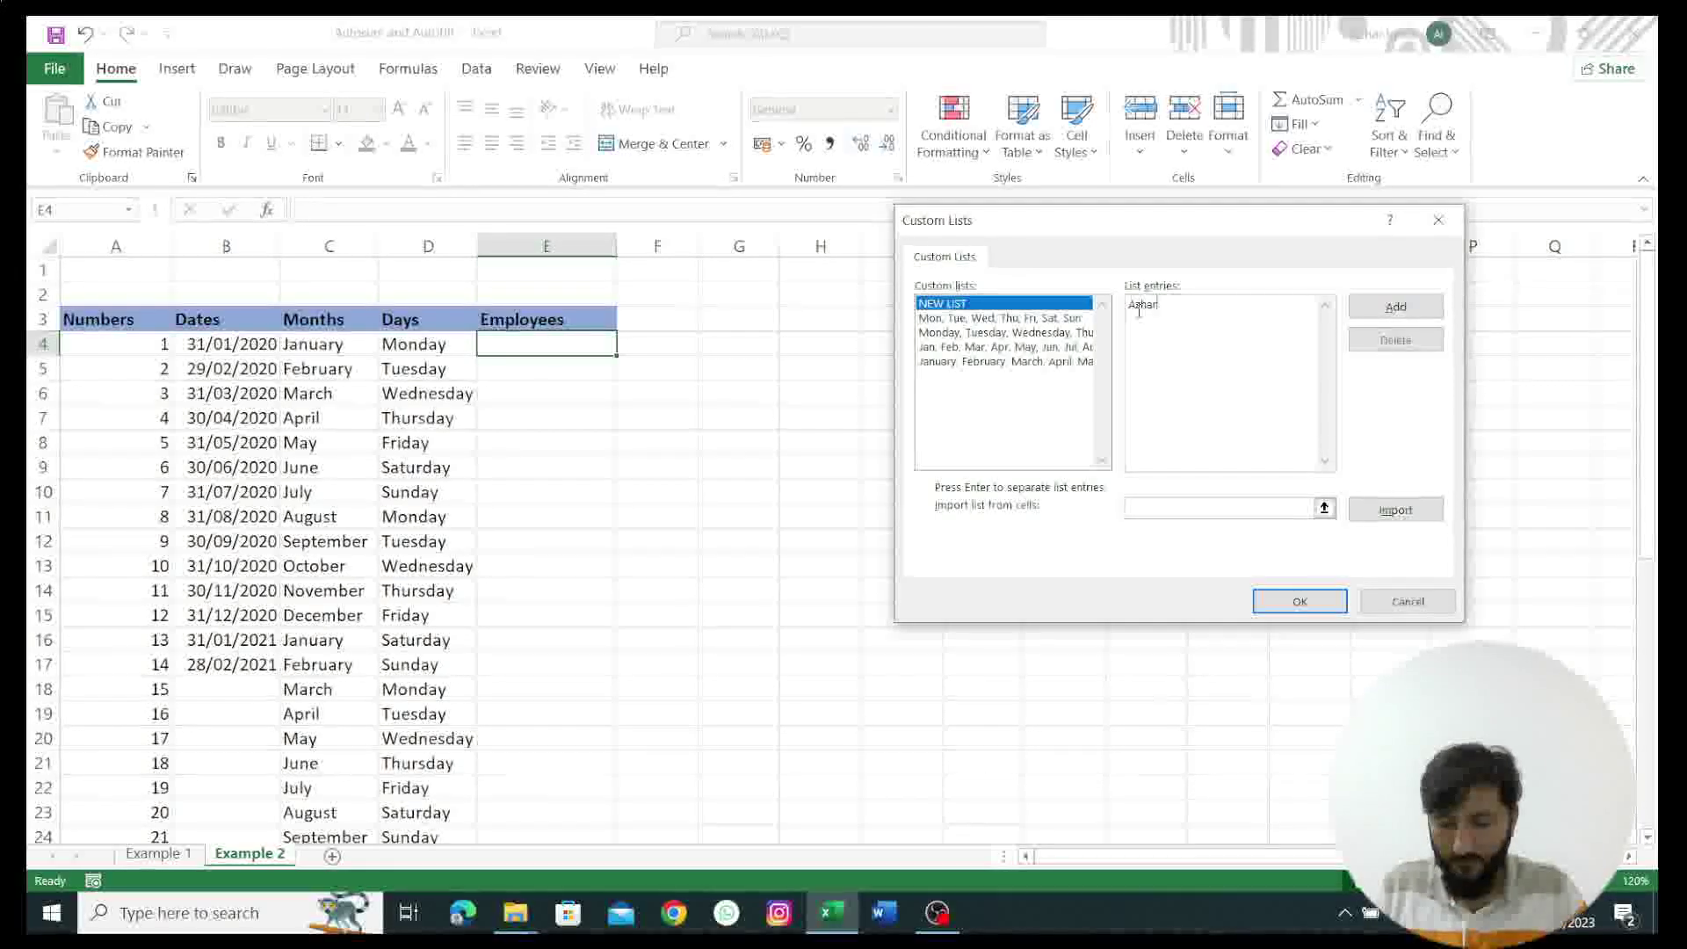
{"action": "type", "text": "Ihtaram, "}
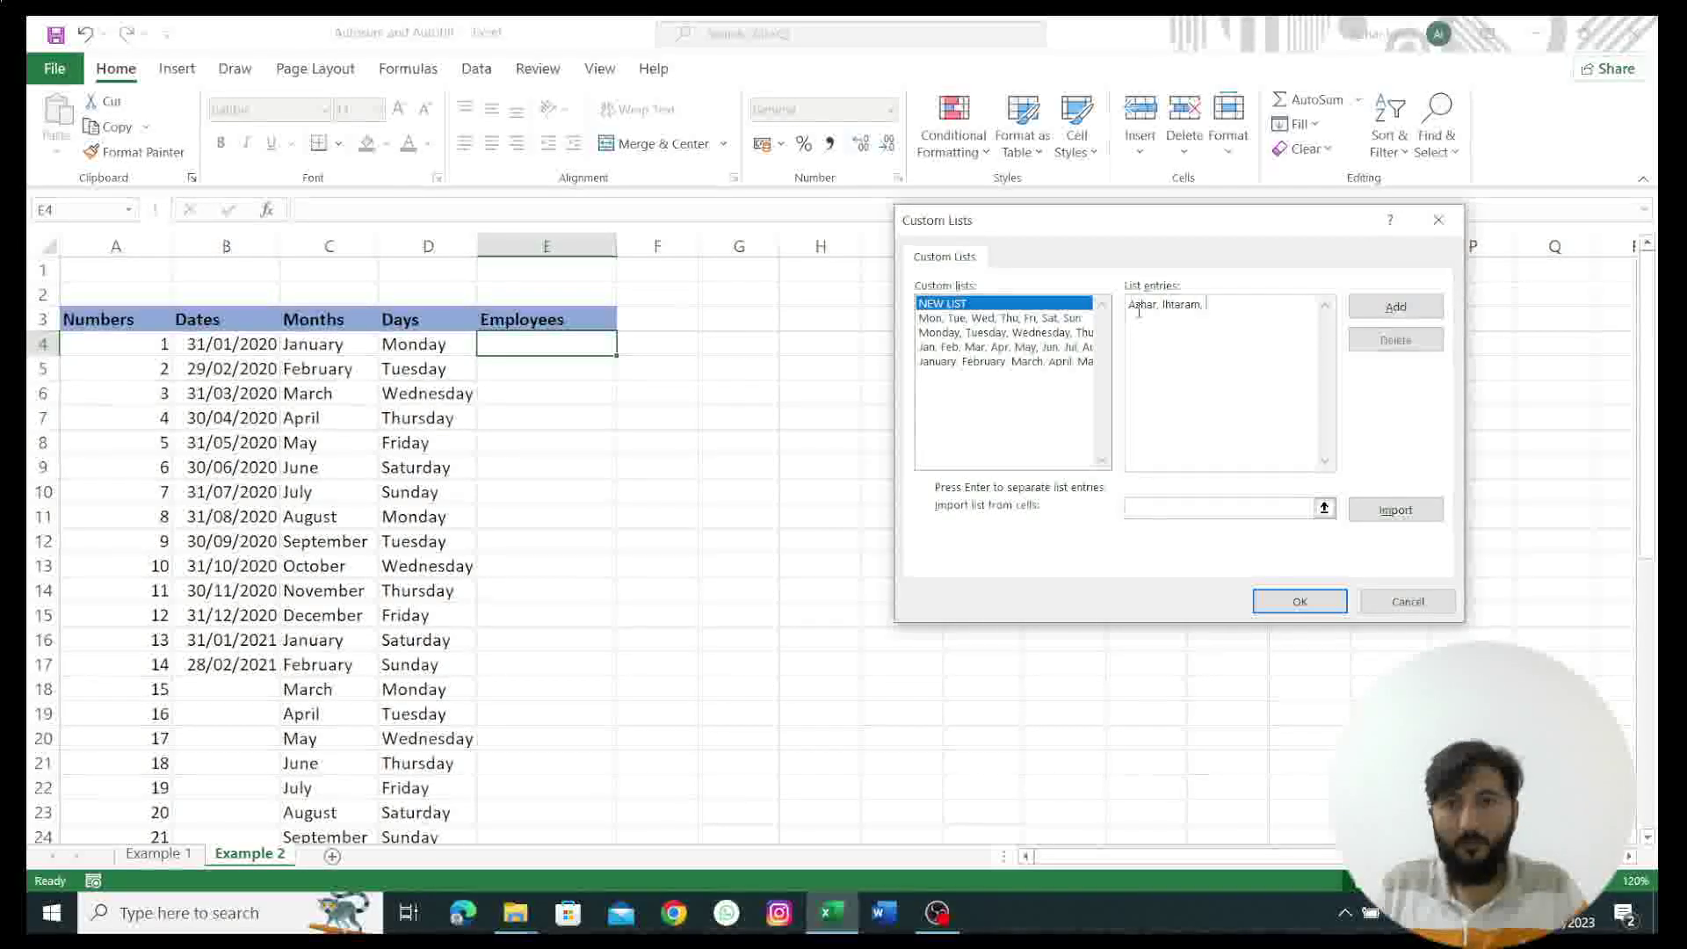
{"action": "type", "text": "Mubashir"}
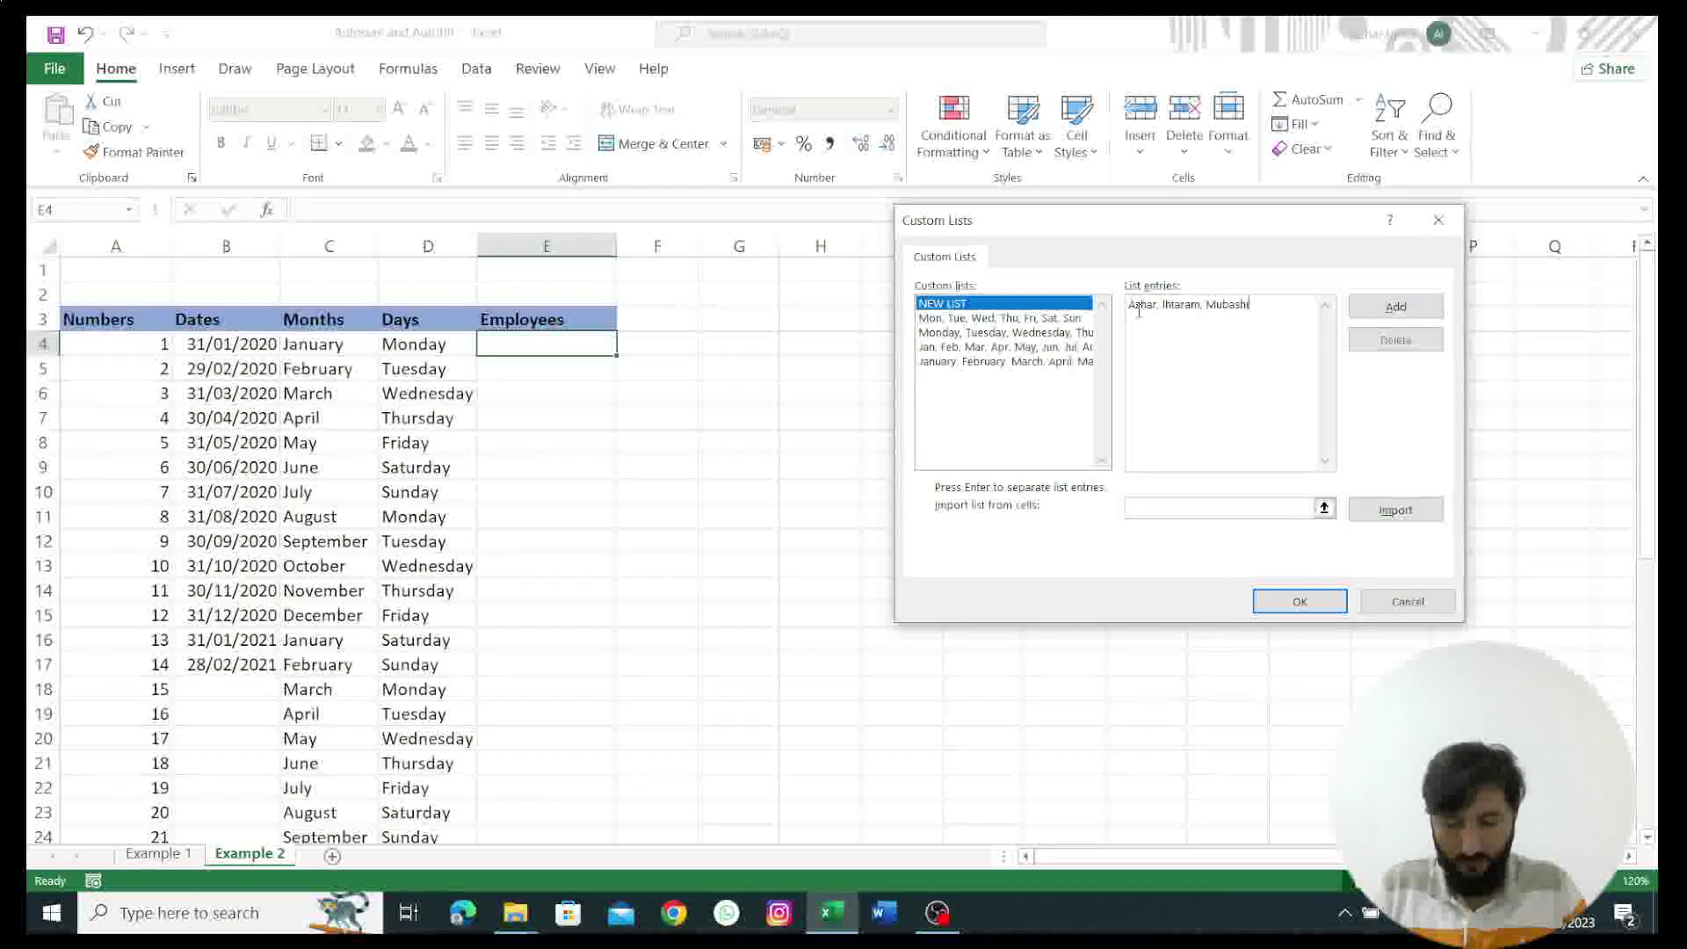
{"action": "type", "text": ", "}
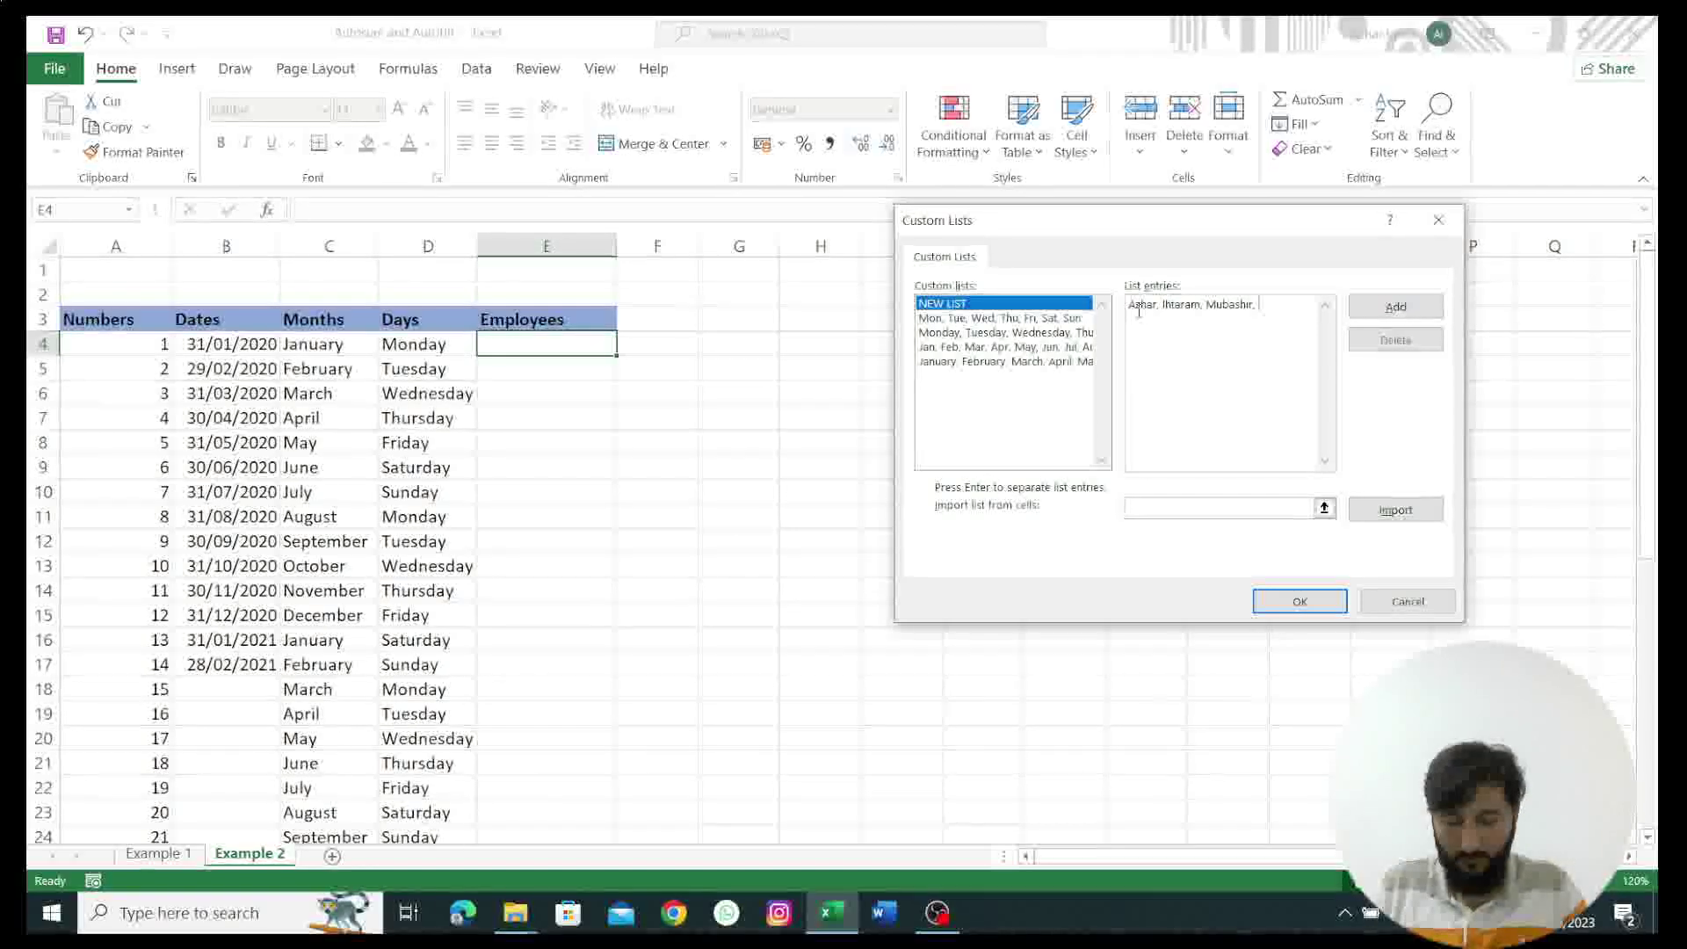
{"action": "type", "text": "Adil, F"}
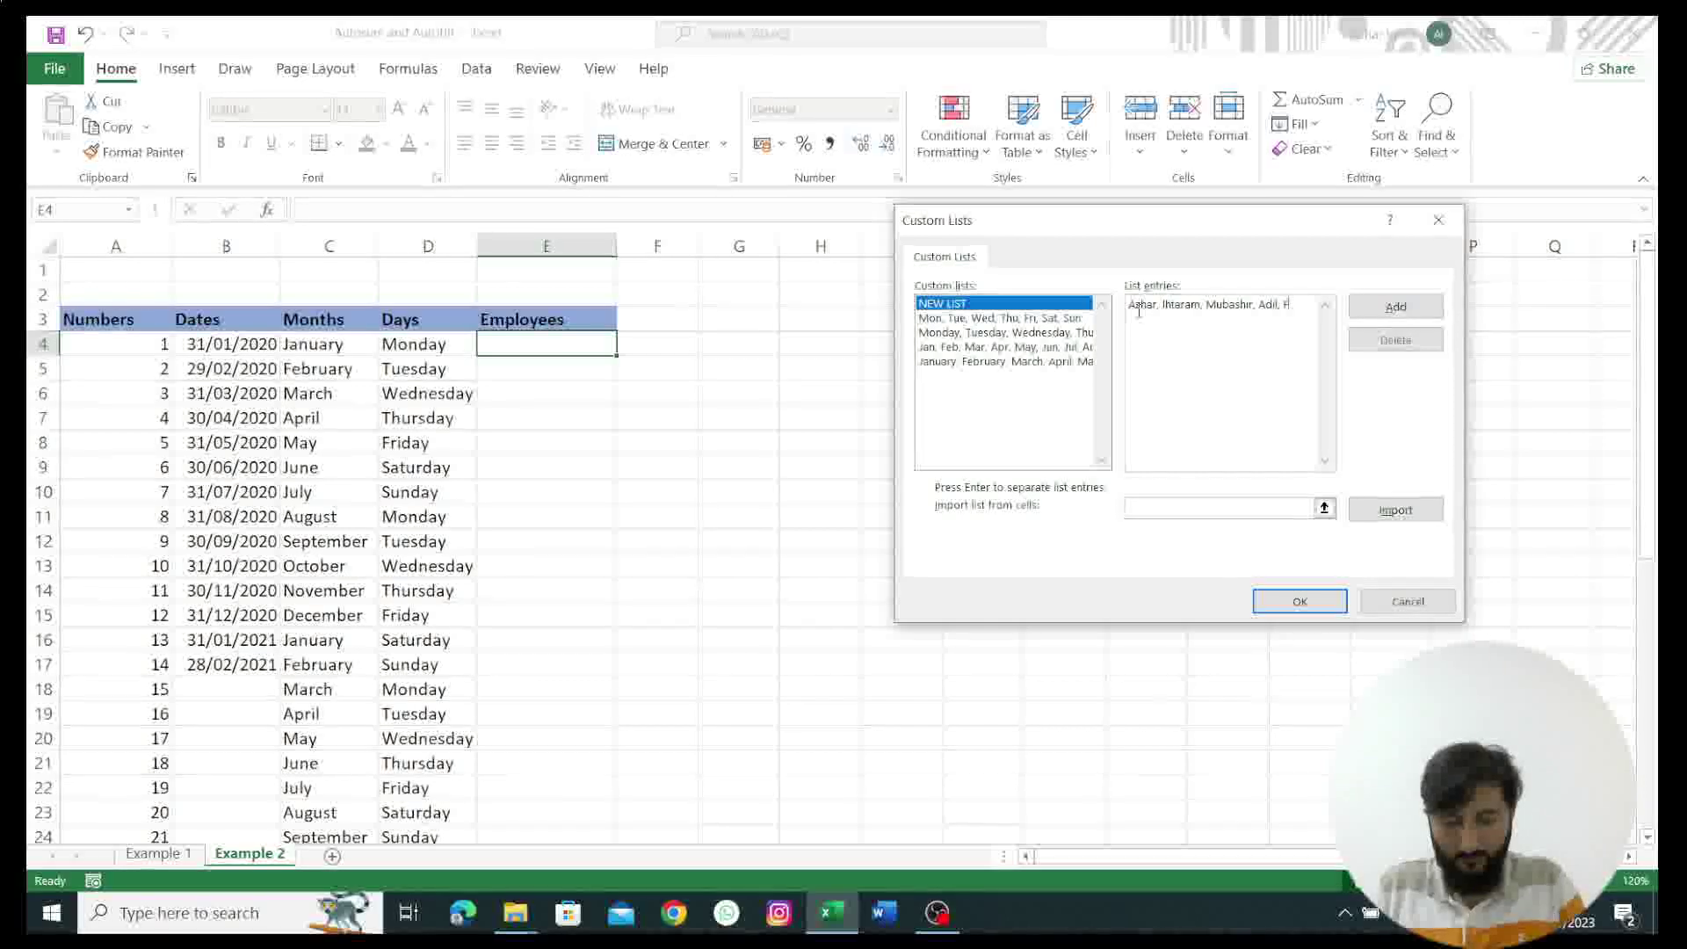
{"action": "type", "text": "arooq, Rah"}
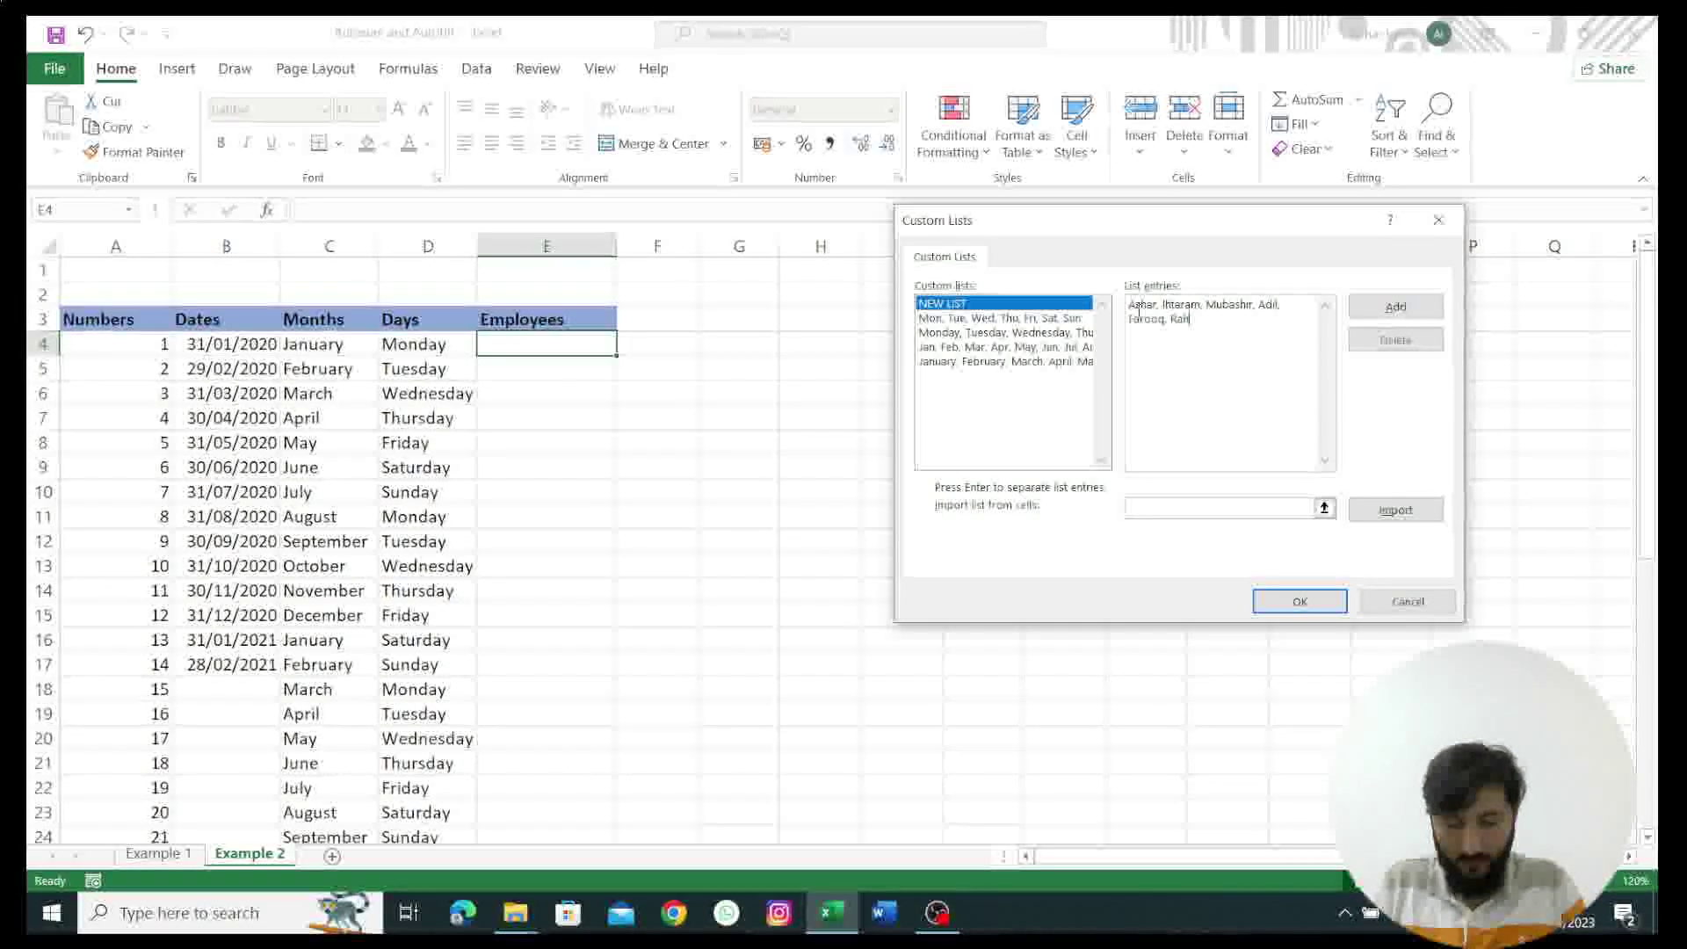
{"action": "type", "text": "eel, Atif"}
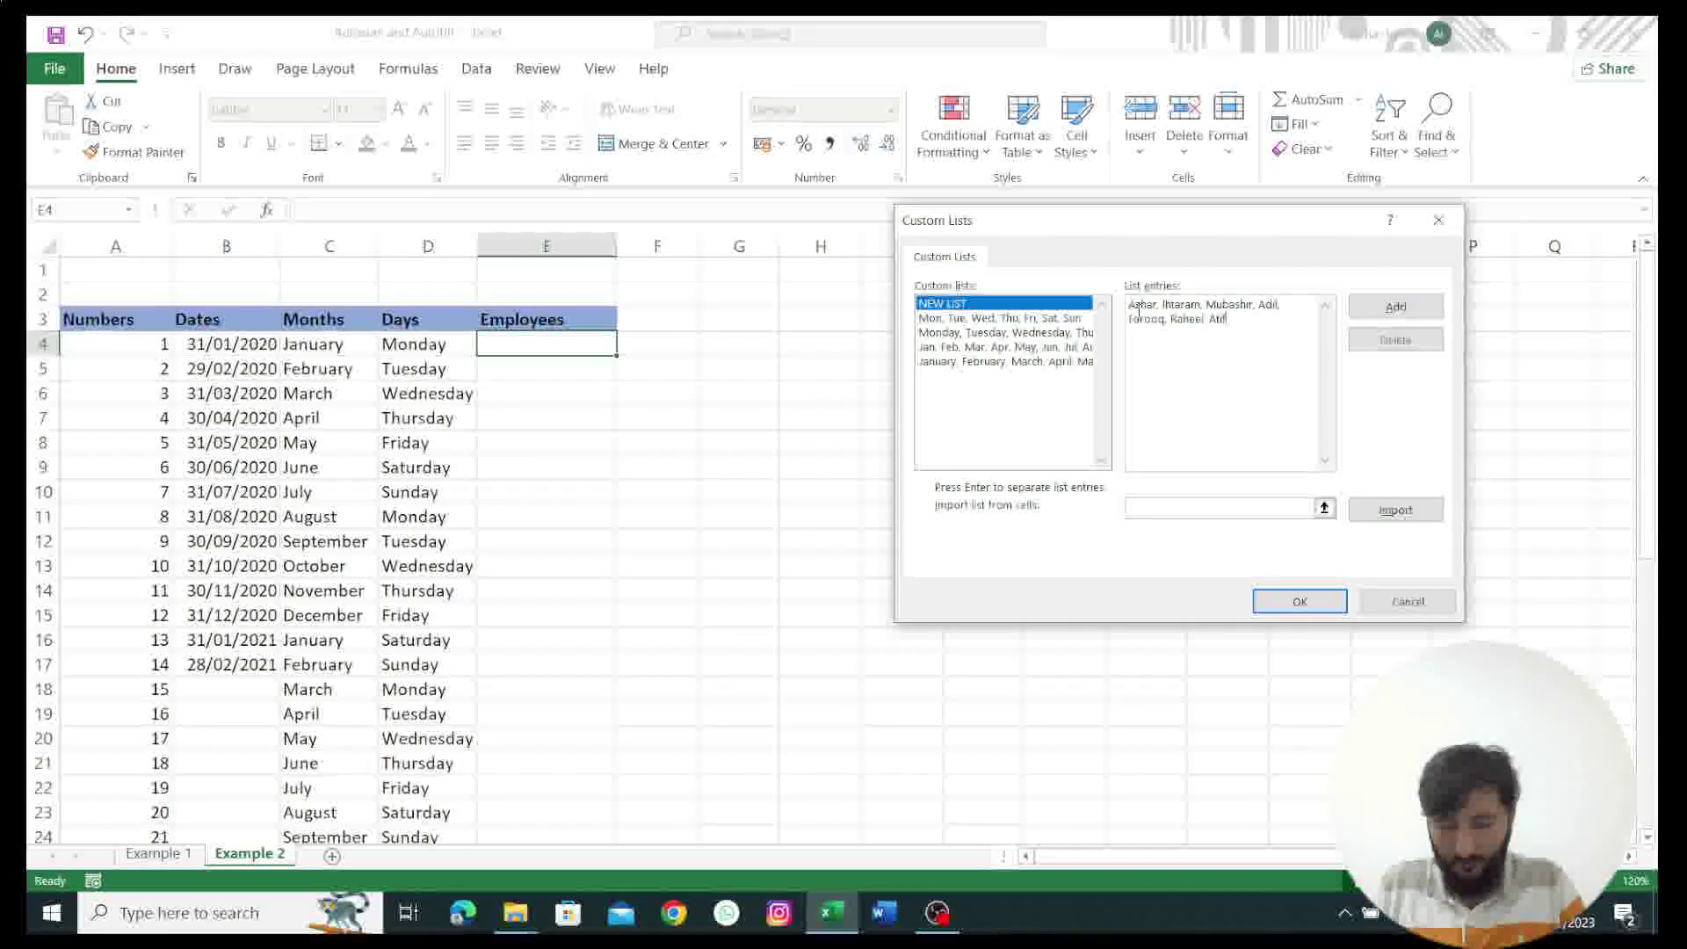
{"action": "type", "text": ", Adna"}
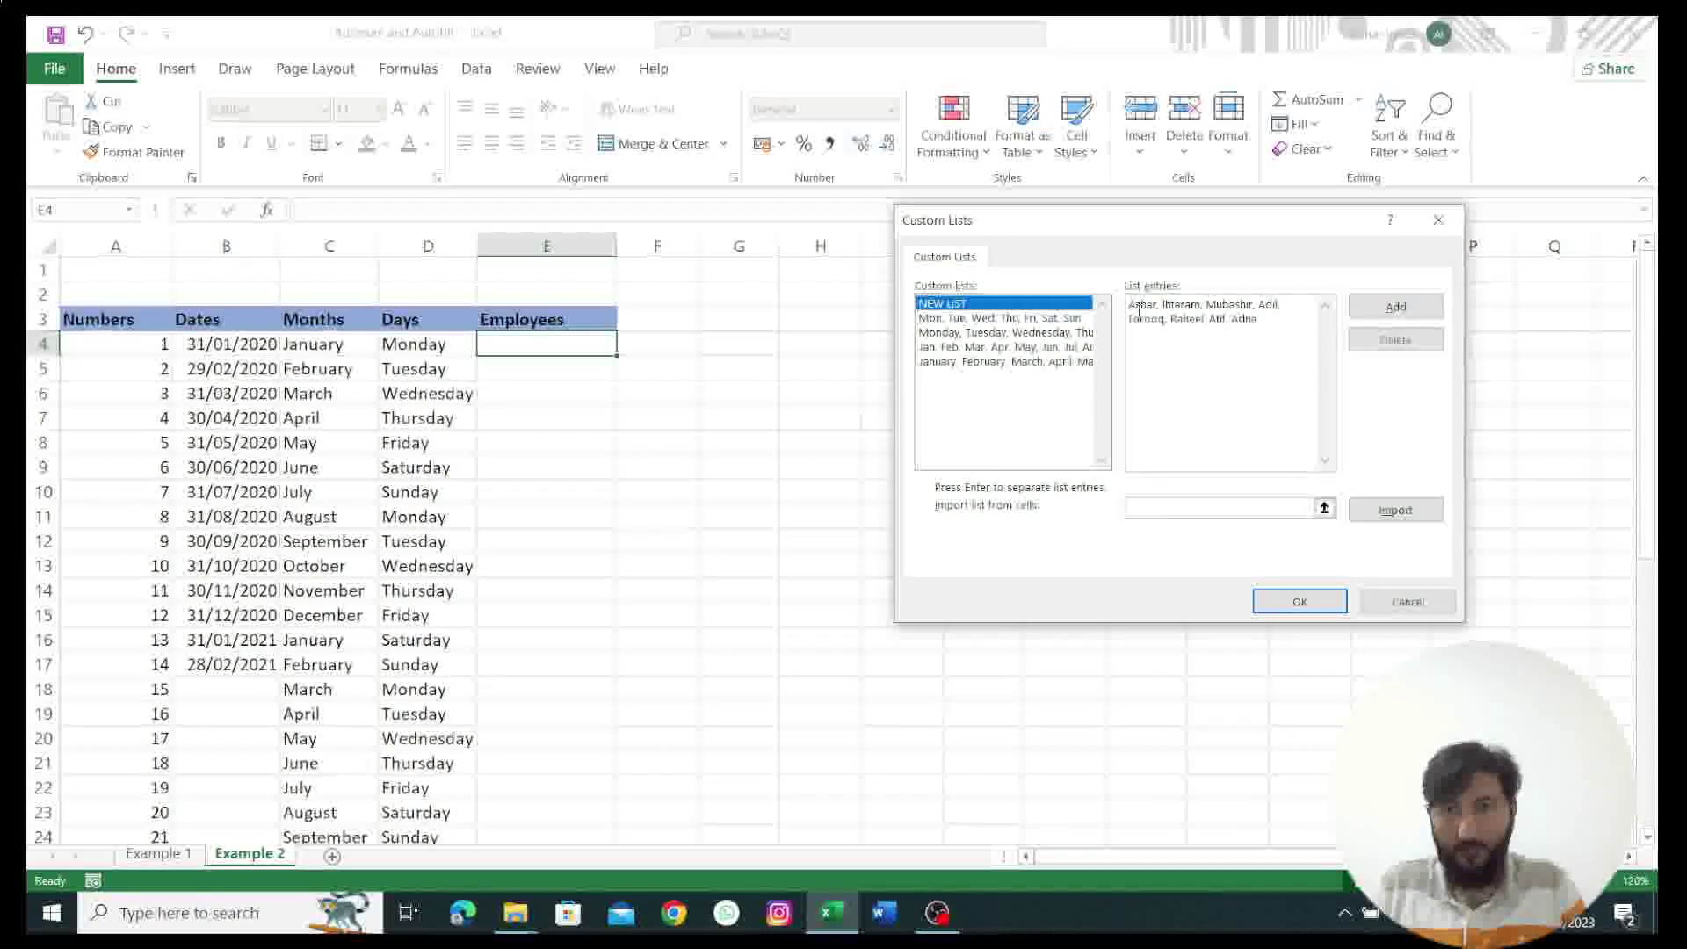
{"action": "type", "text": "n, Hassan"}
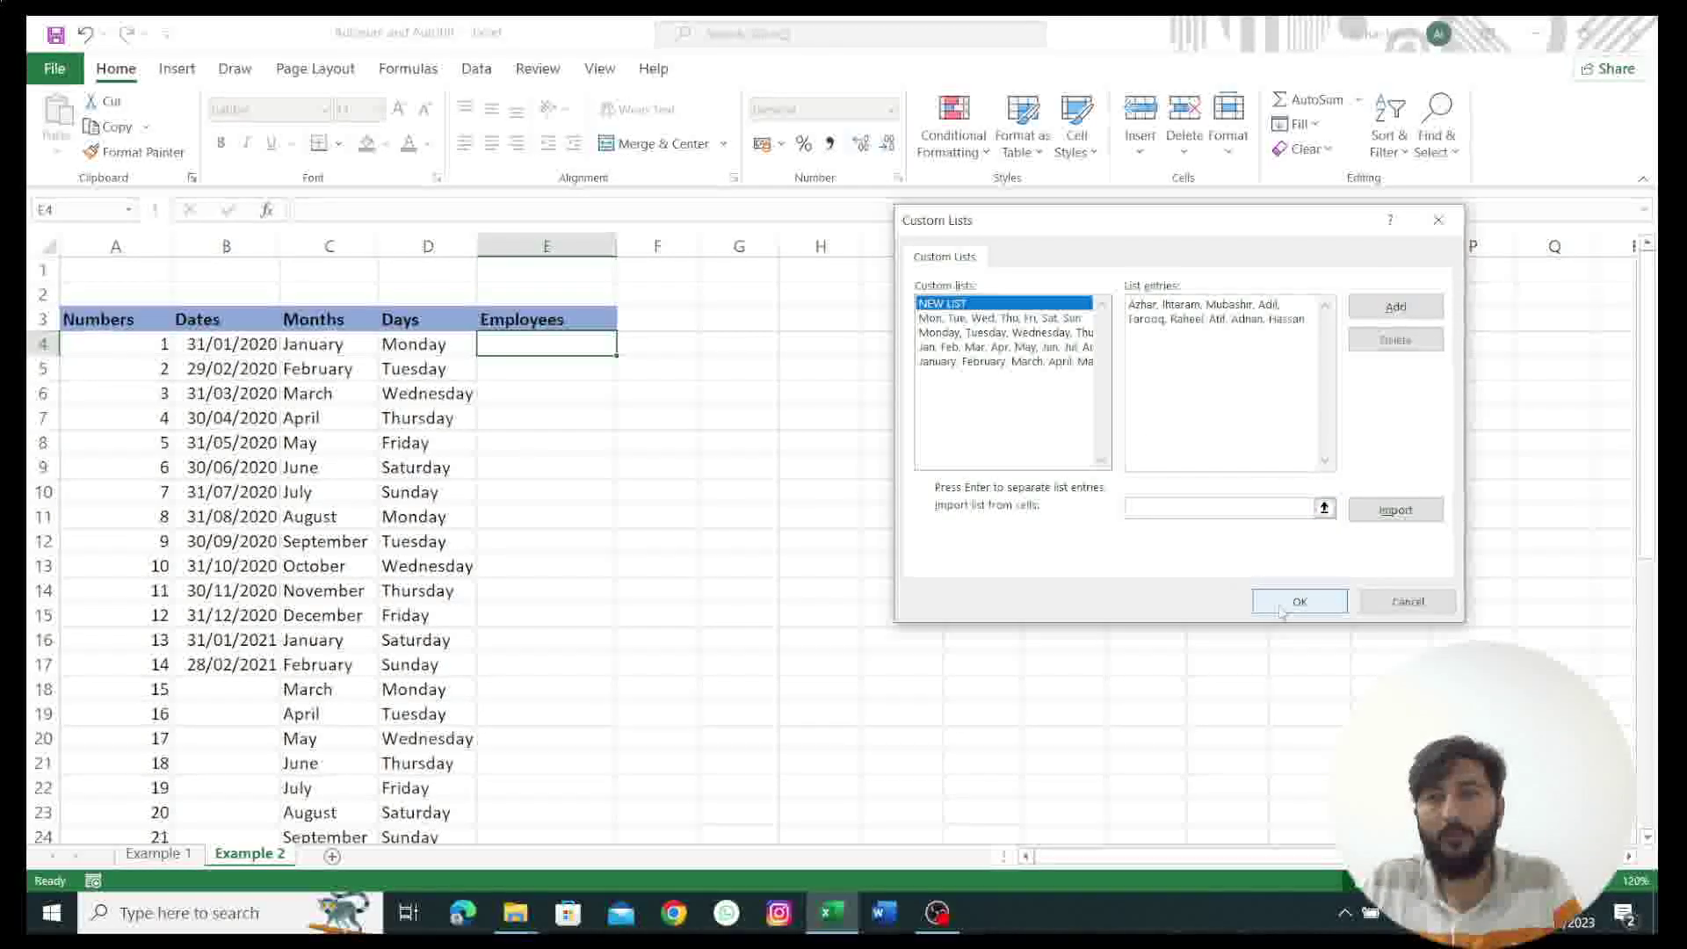
{"action": "type", "text": ", "}
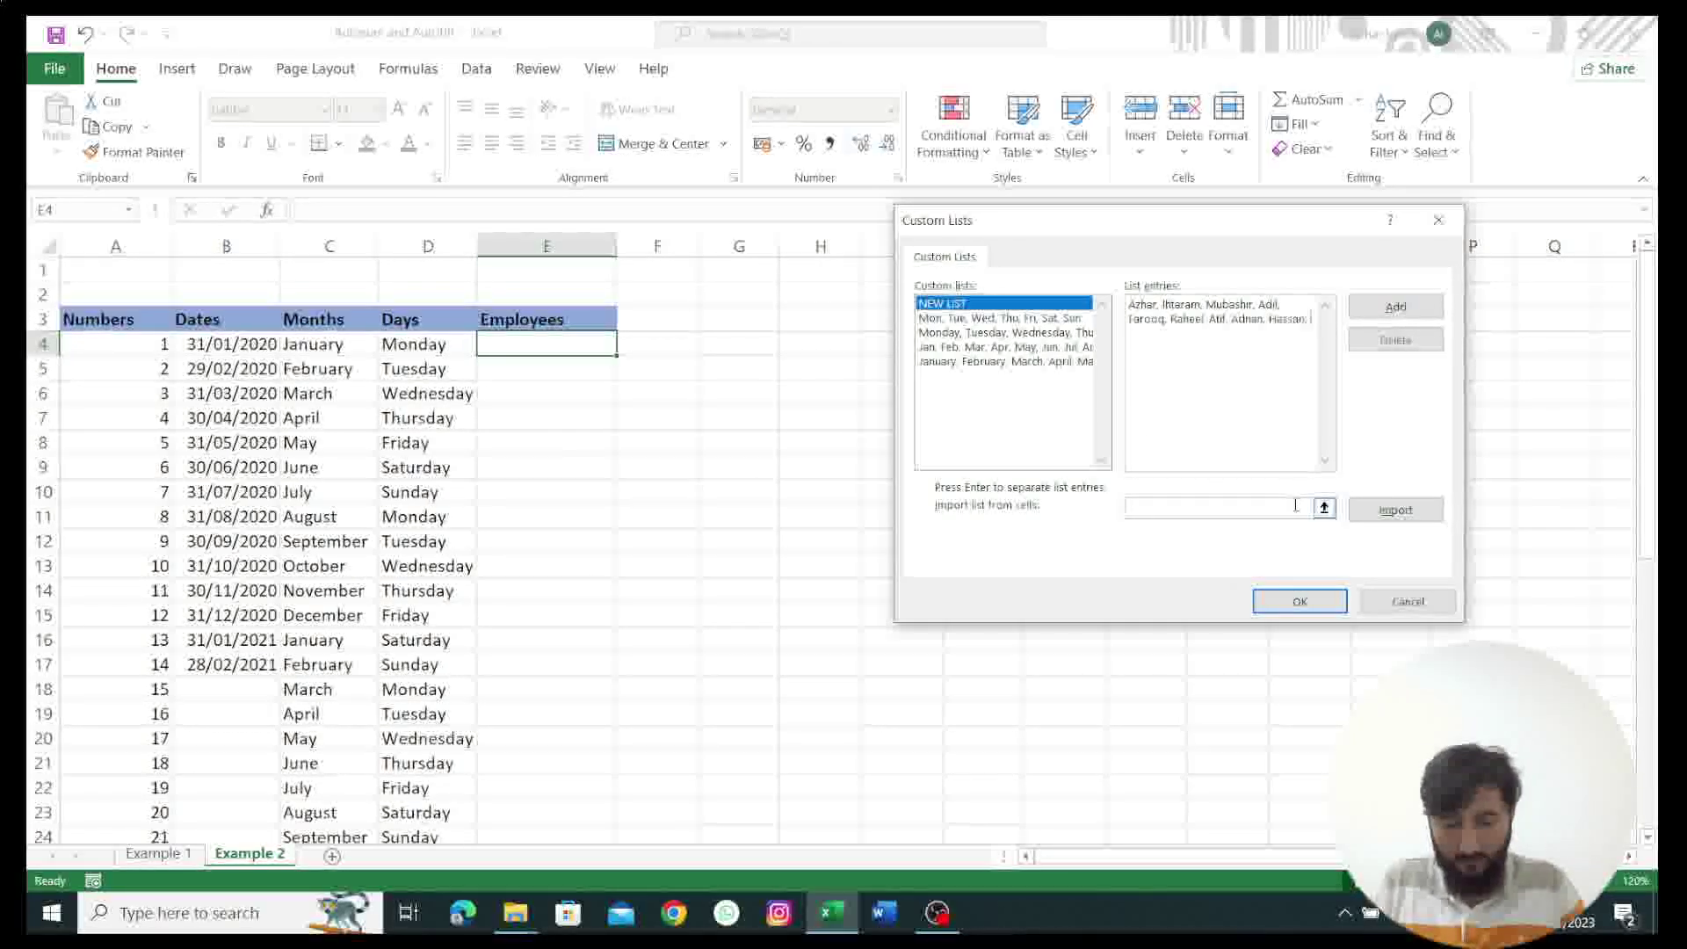
{"action": "type", "text": "Awais"}
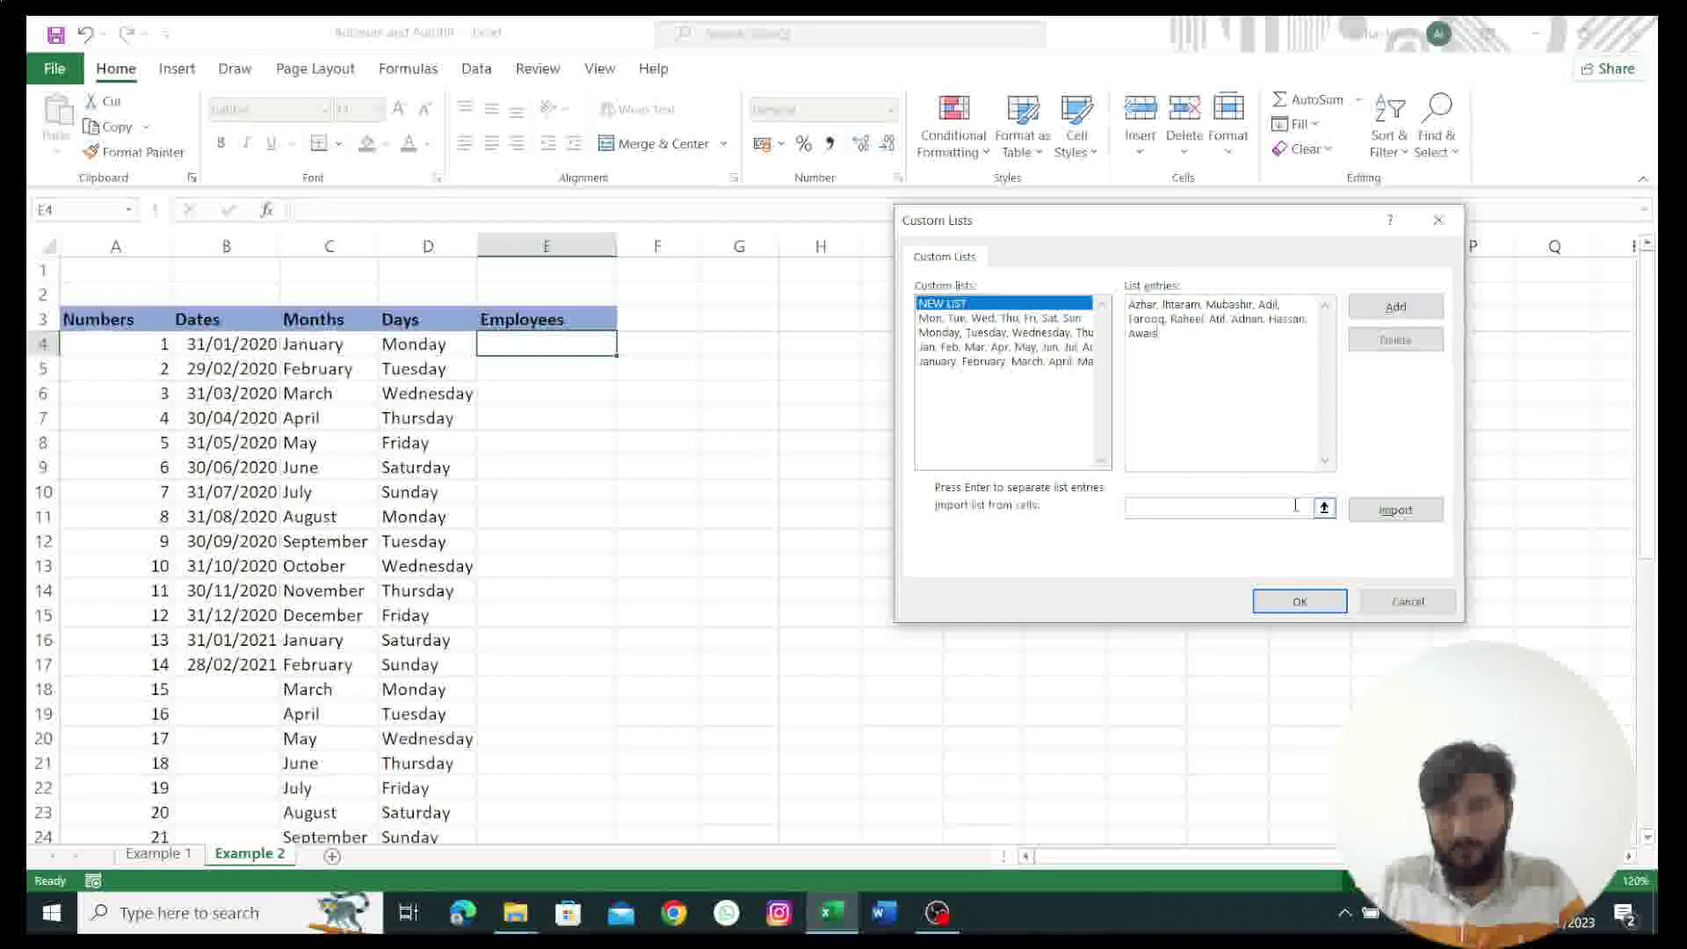
{"action": "left_click", "coordinate": [1406, 308]}
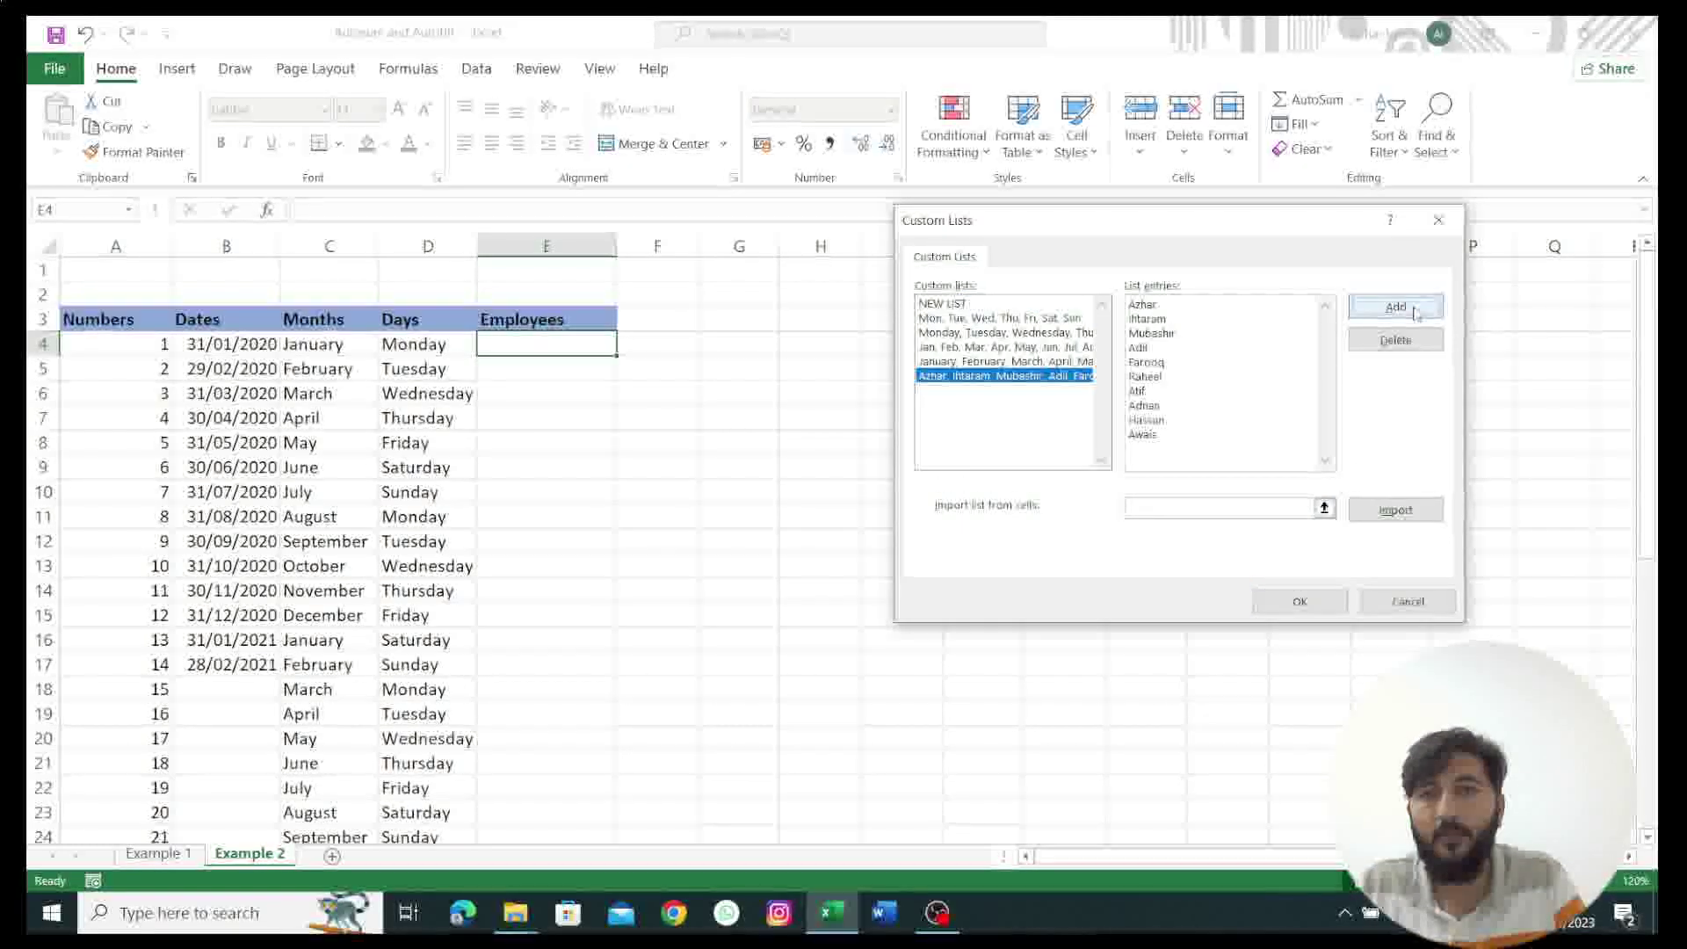
{"action": "left_click", "coordinate": [1300, 601]}
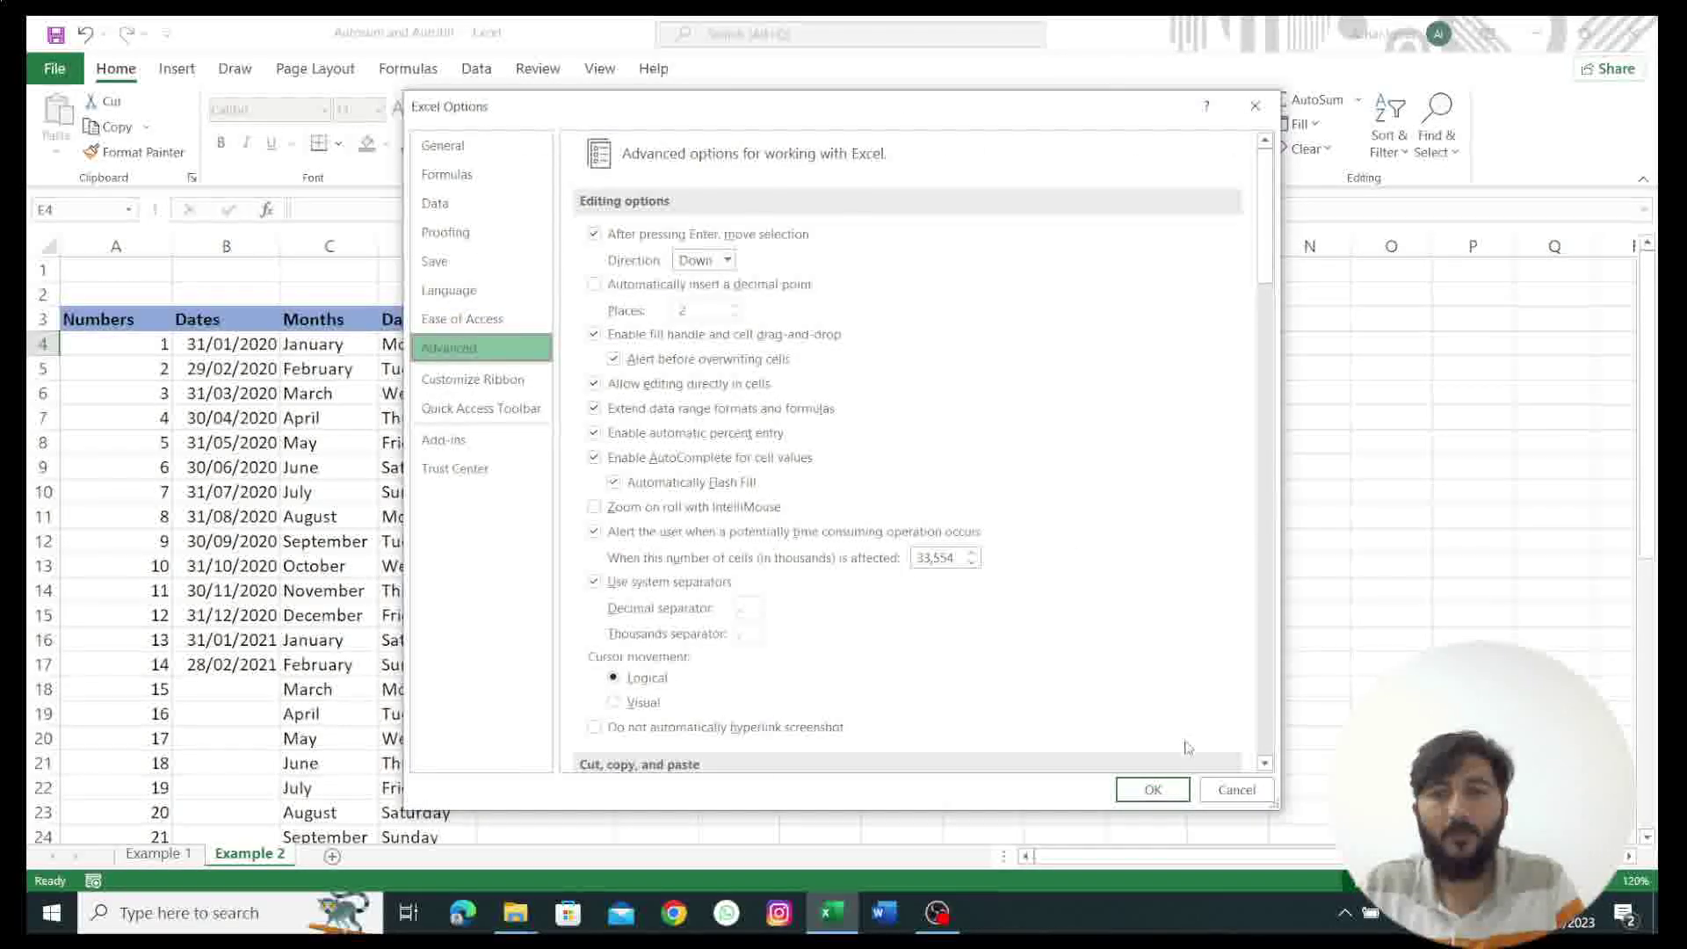
{"action": "left_click", "coordinate": [1158, 790]}
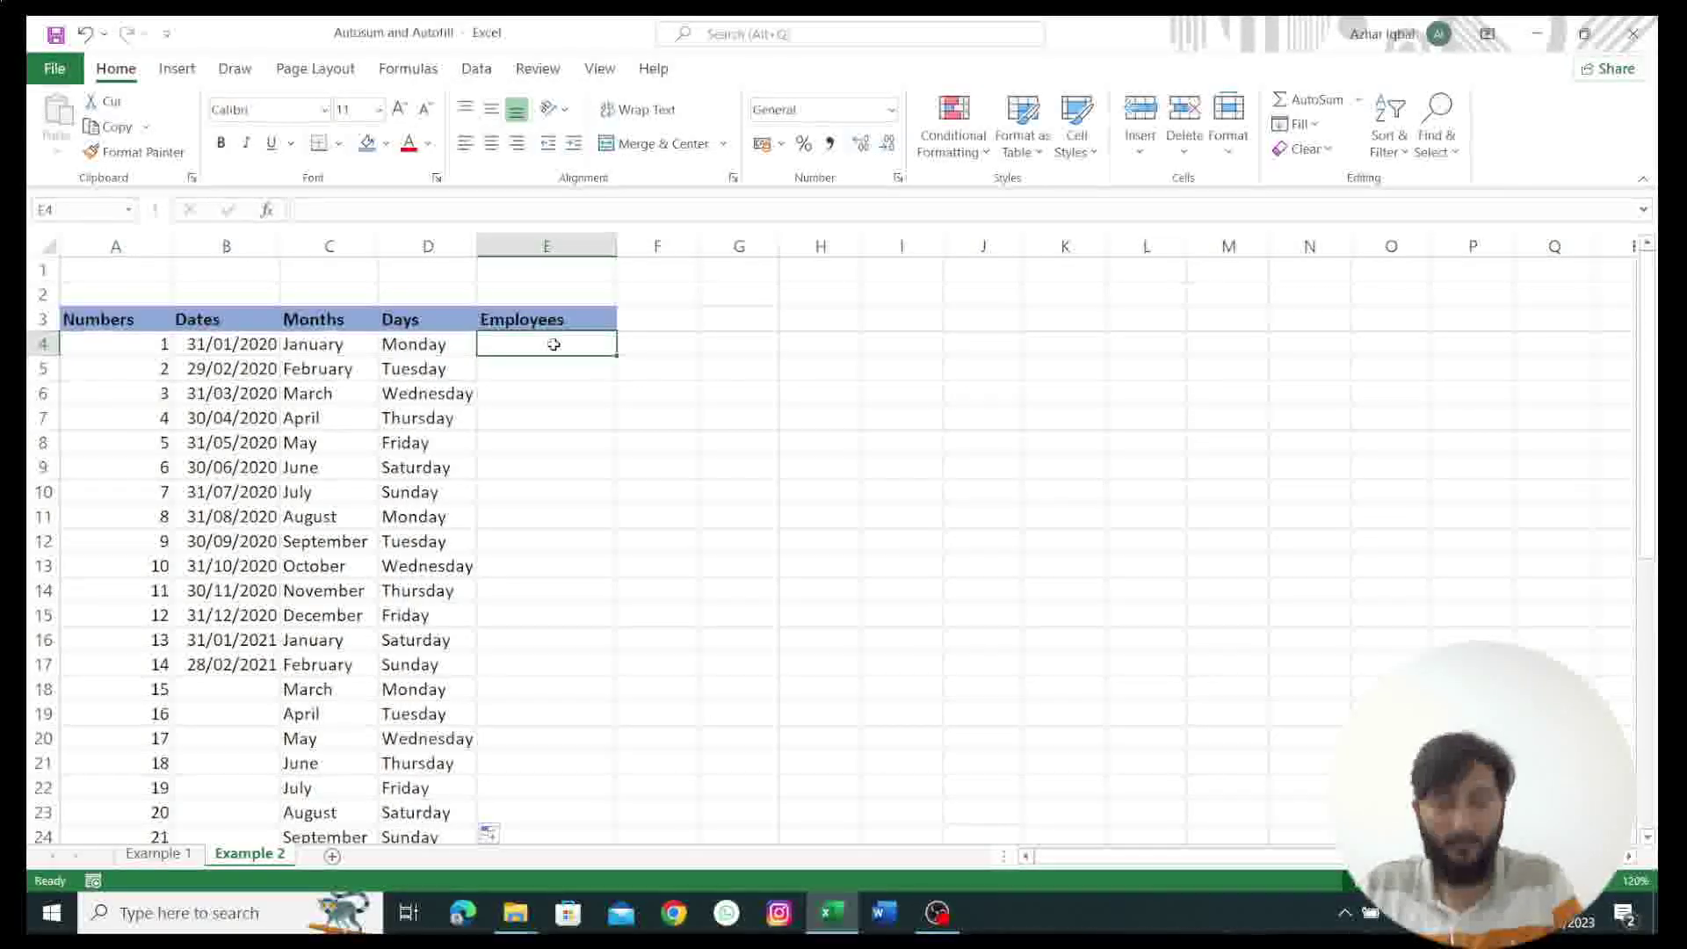
Step: Enter the list's first name in E4 and fill employee names down to row 26
{"action": "type", "text": "Azhar"}
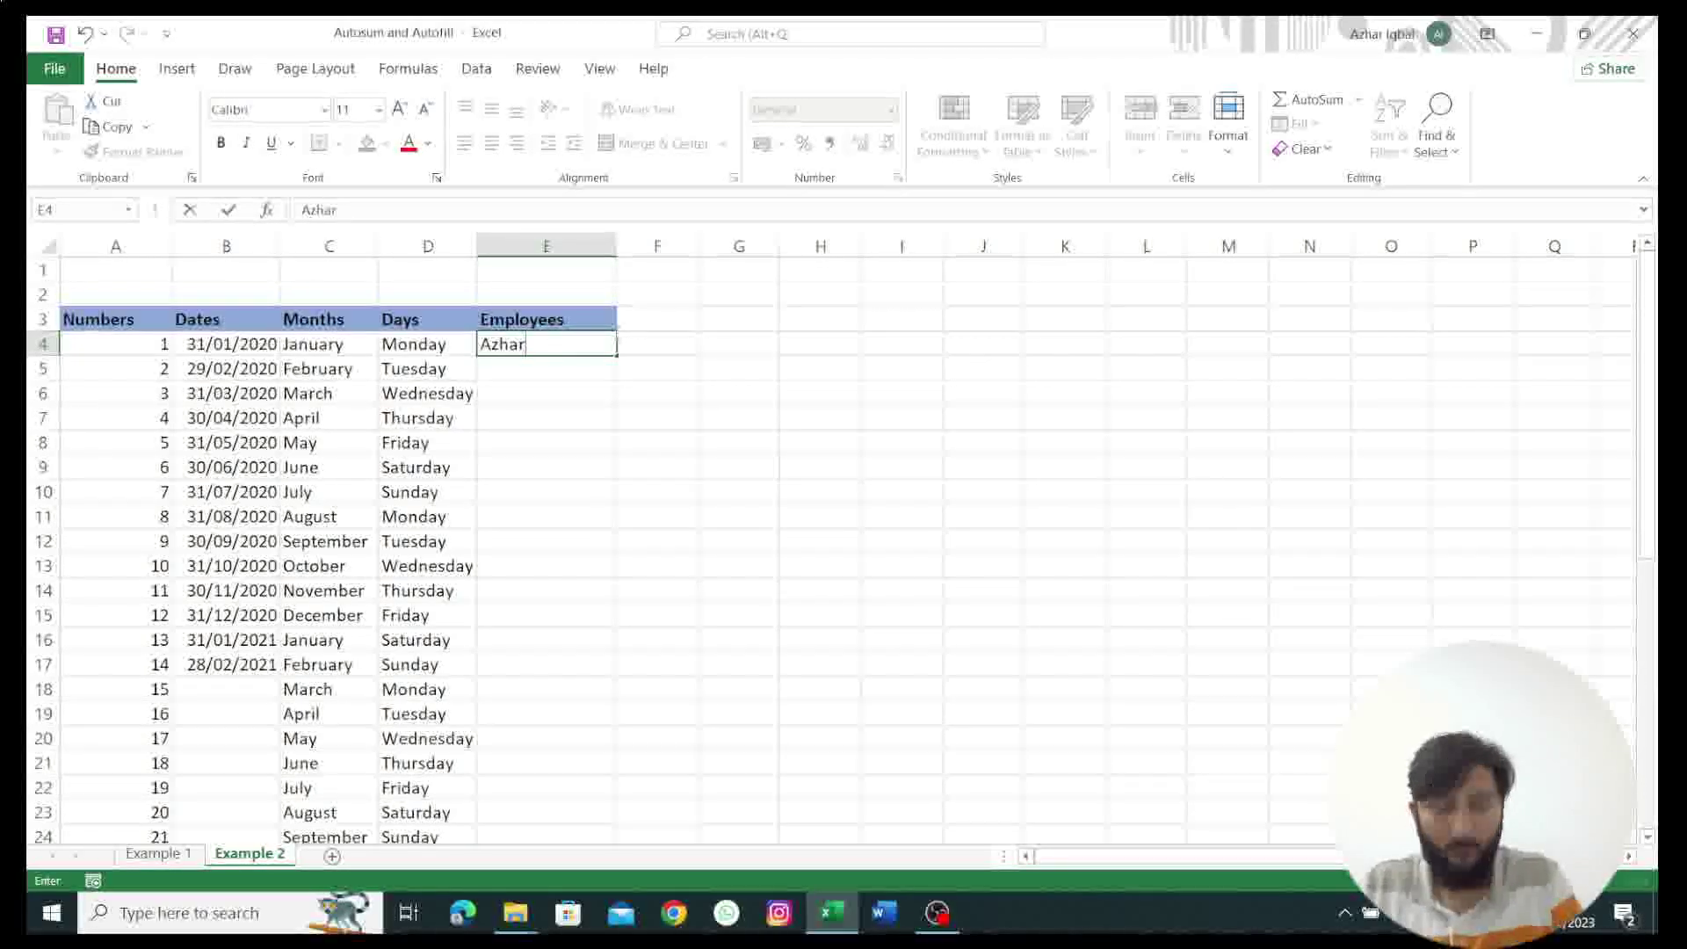
{"action": "key", "text": "ctrl+Return"}
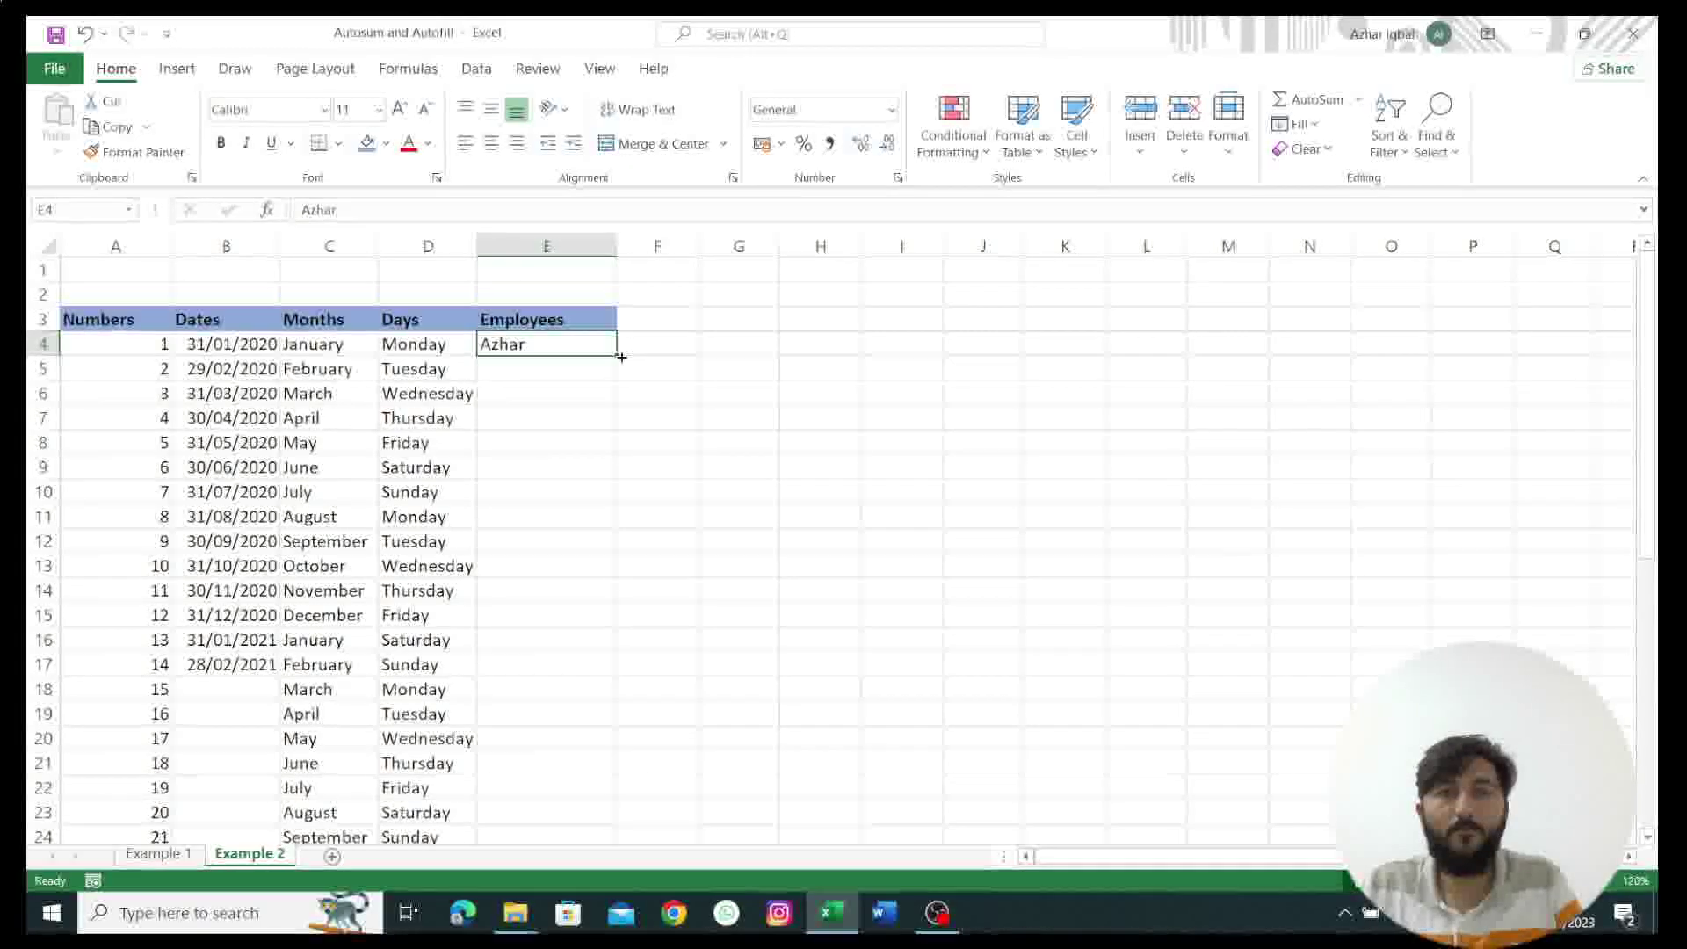
{"action": "left_click_drag", "start_coordinate": [615, 356], "coordinate": [616, 749]}
{"action": "scroll", "coordinate": [727, 525], "scroll_direction": "up", "scroll_amount": 2}
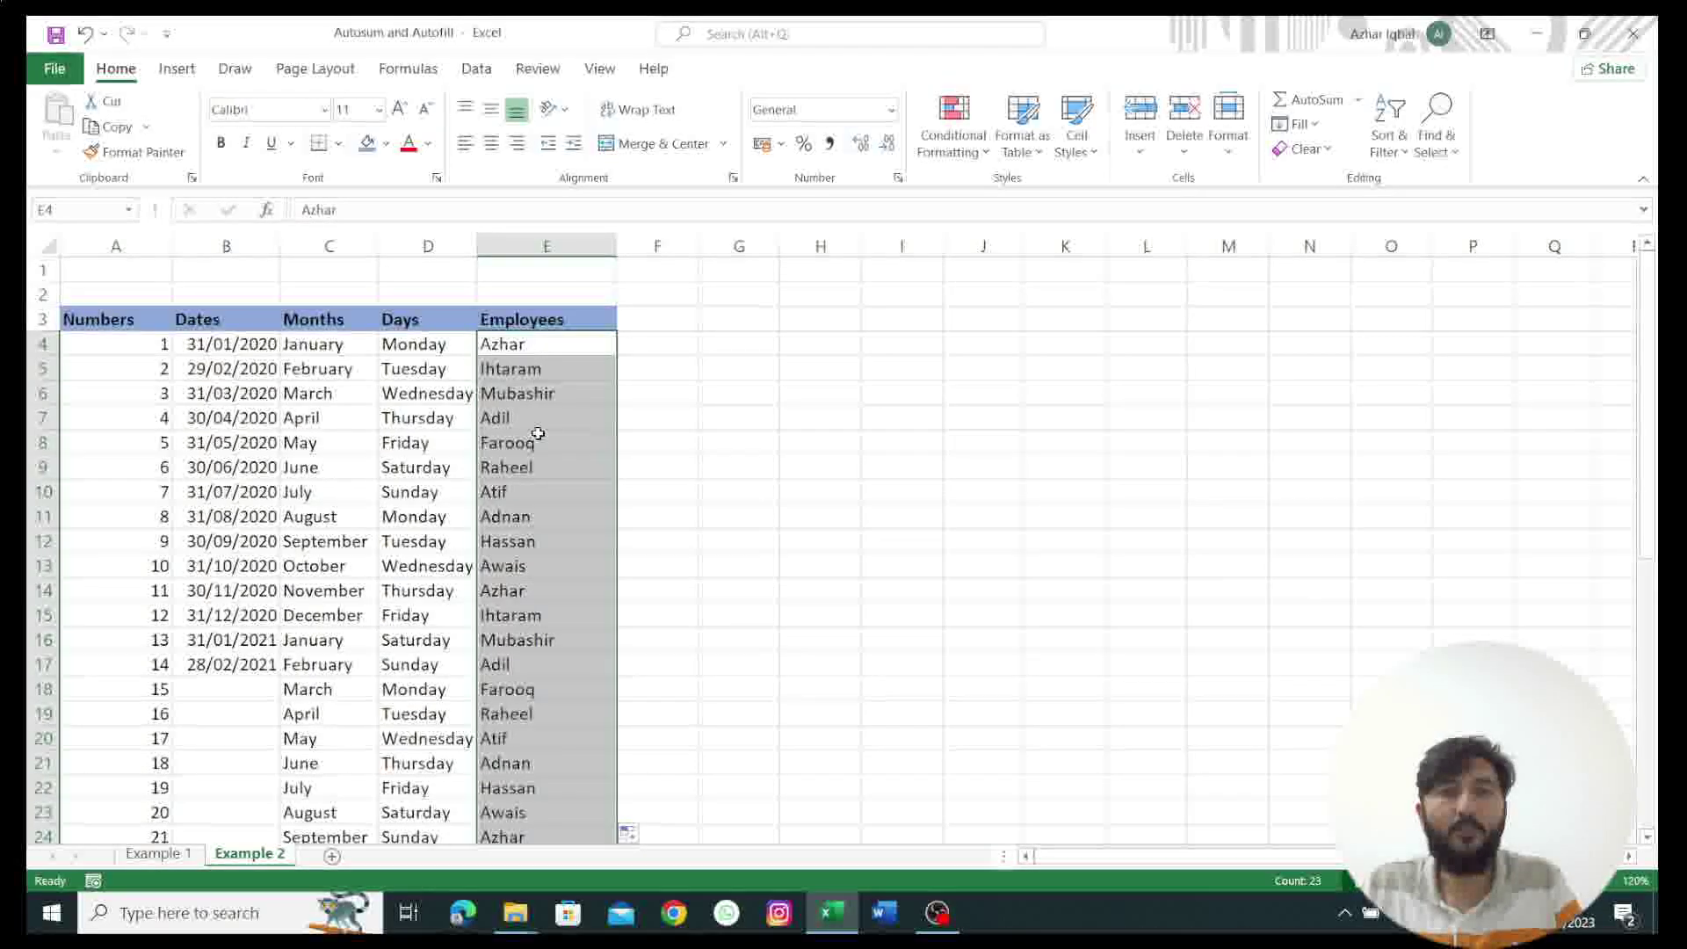
{"action": "scroll", "coordinate": [528, 527], "scroll_direction": "down", "scroll_amount": 3}
{"action": "scroll", "coordinate": [535, 594], "scroll_direction": "up", "scroll_amount": 3}
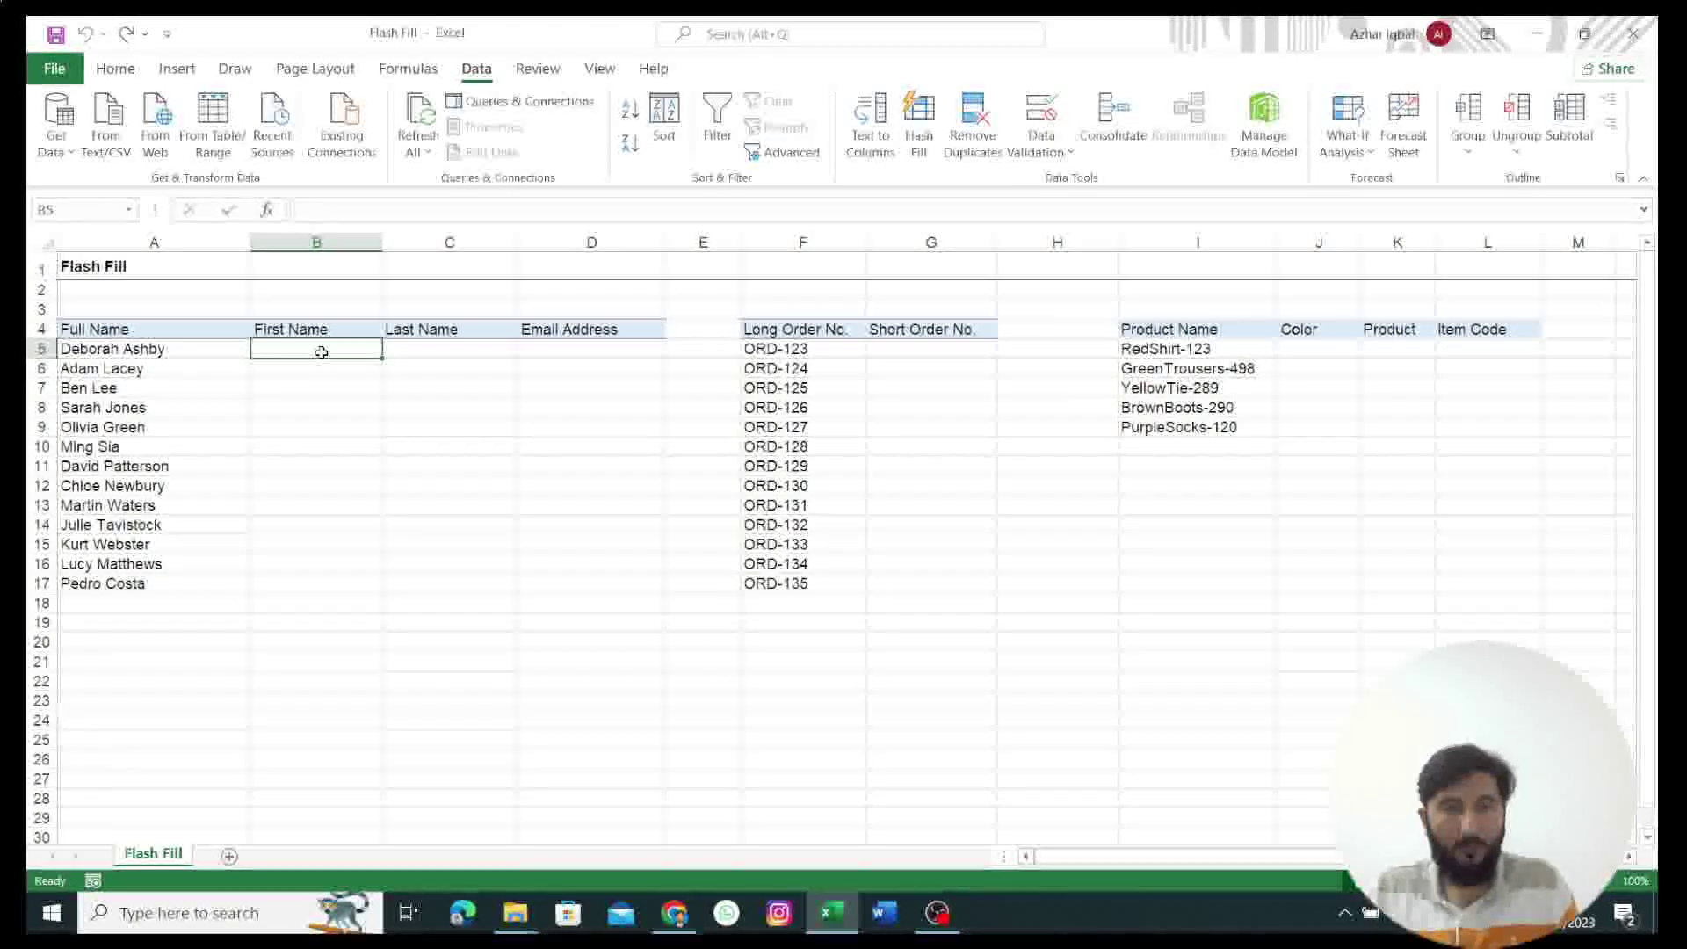
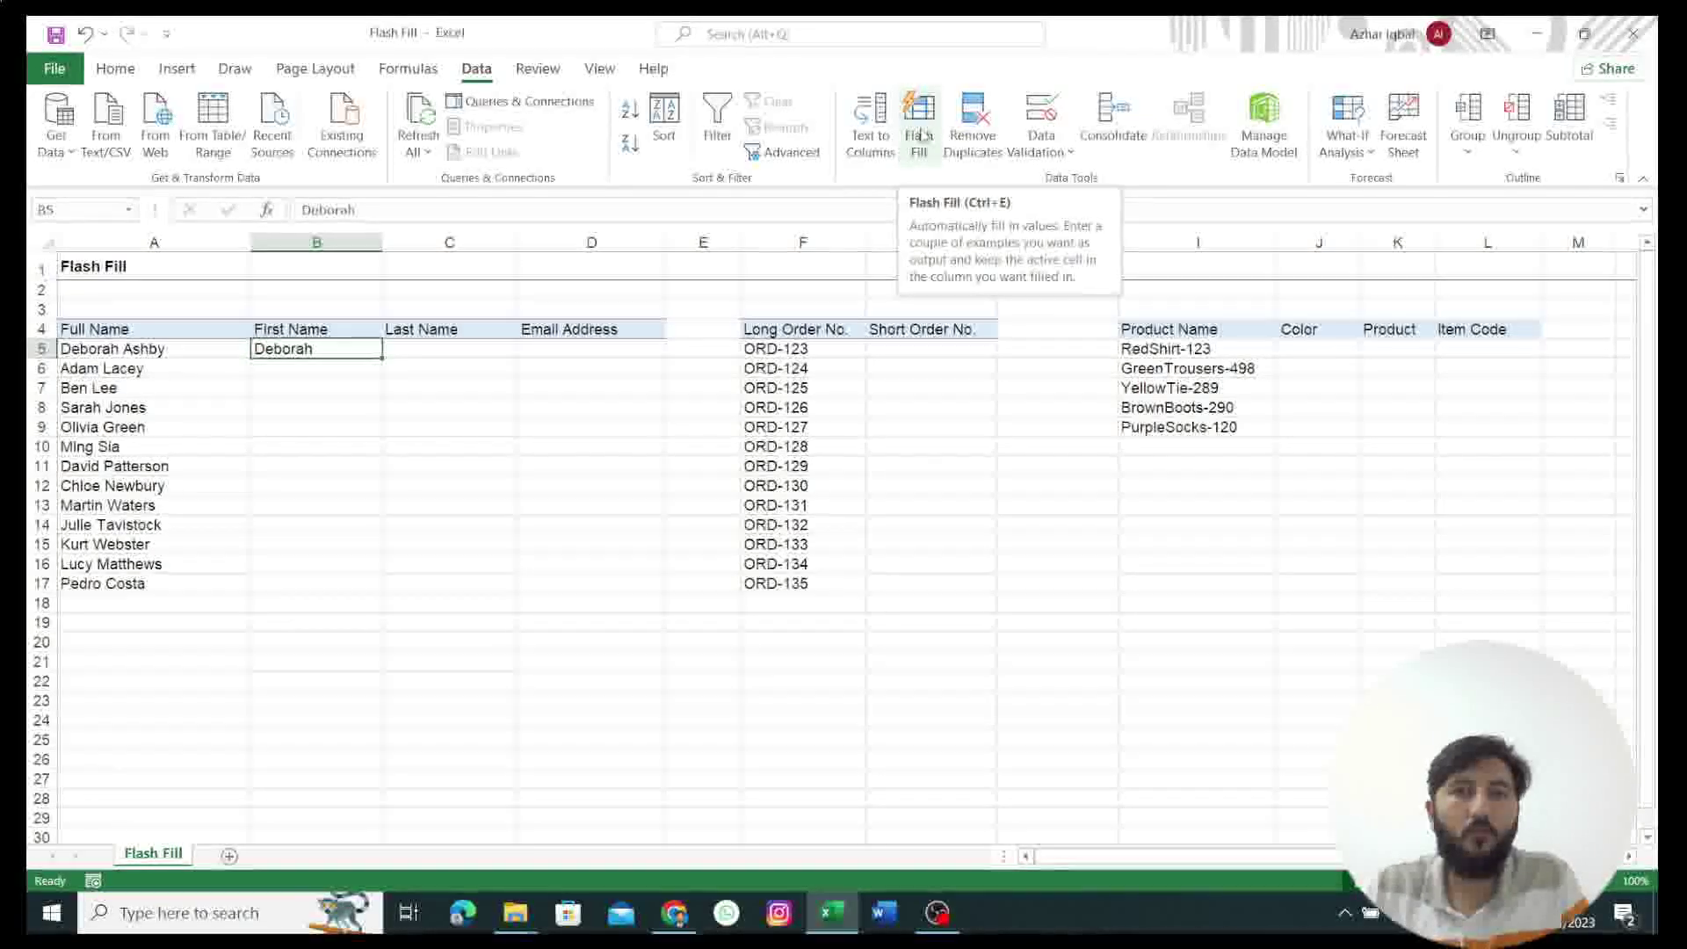
Step: Flash-fill first names through row 17 from a B5 example, then enter the first surname in C5
{"action": "left_click", "coordinate": [922, 134]}
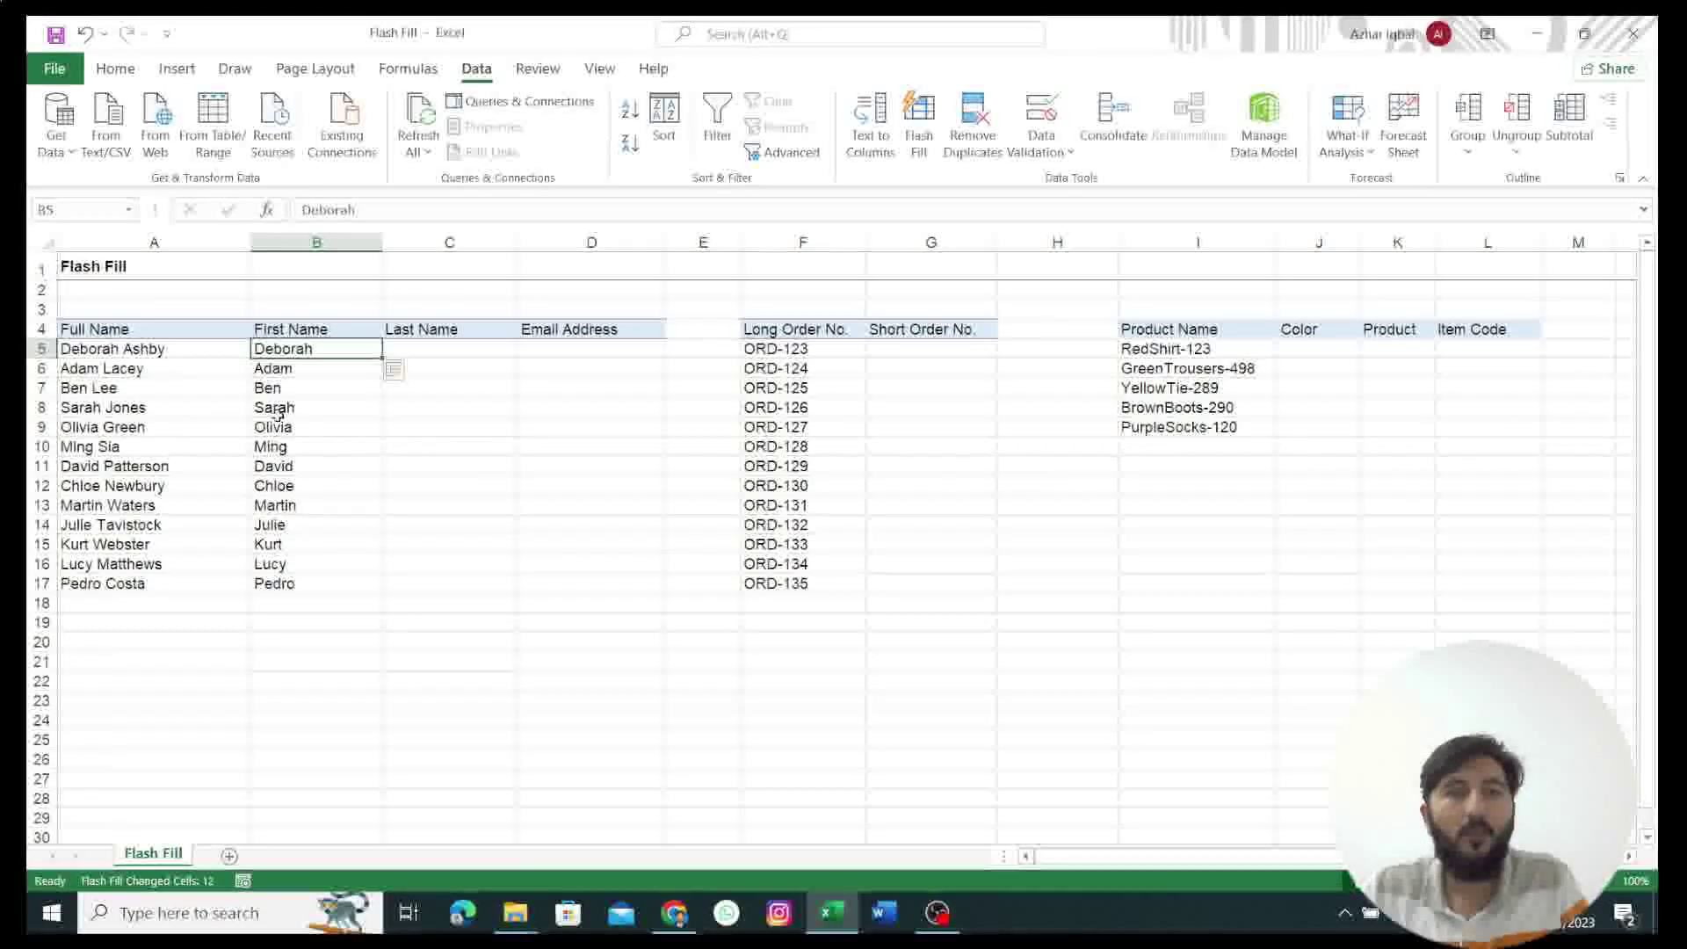
{"action": "left_click", "coordinate": [426, 349]}
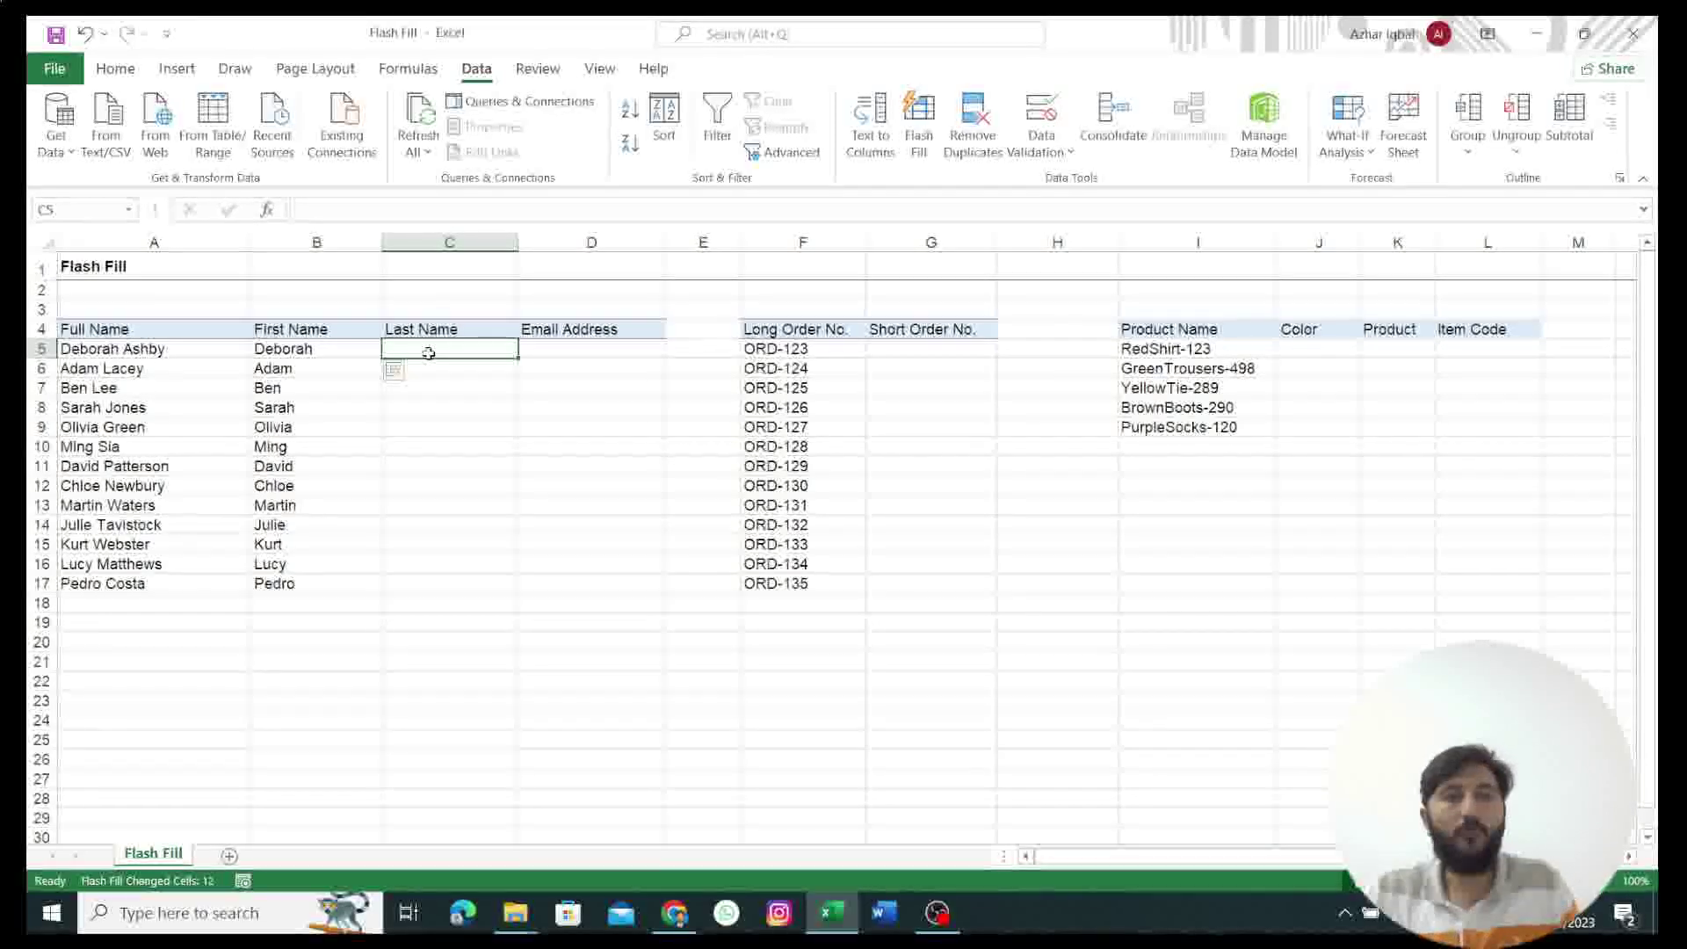
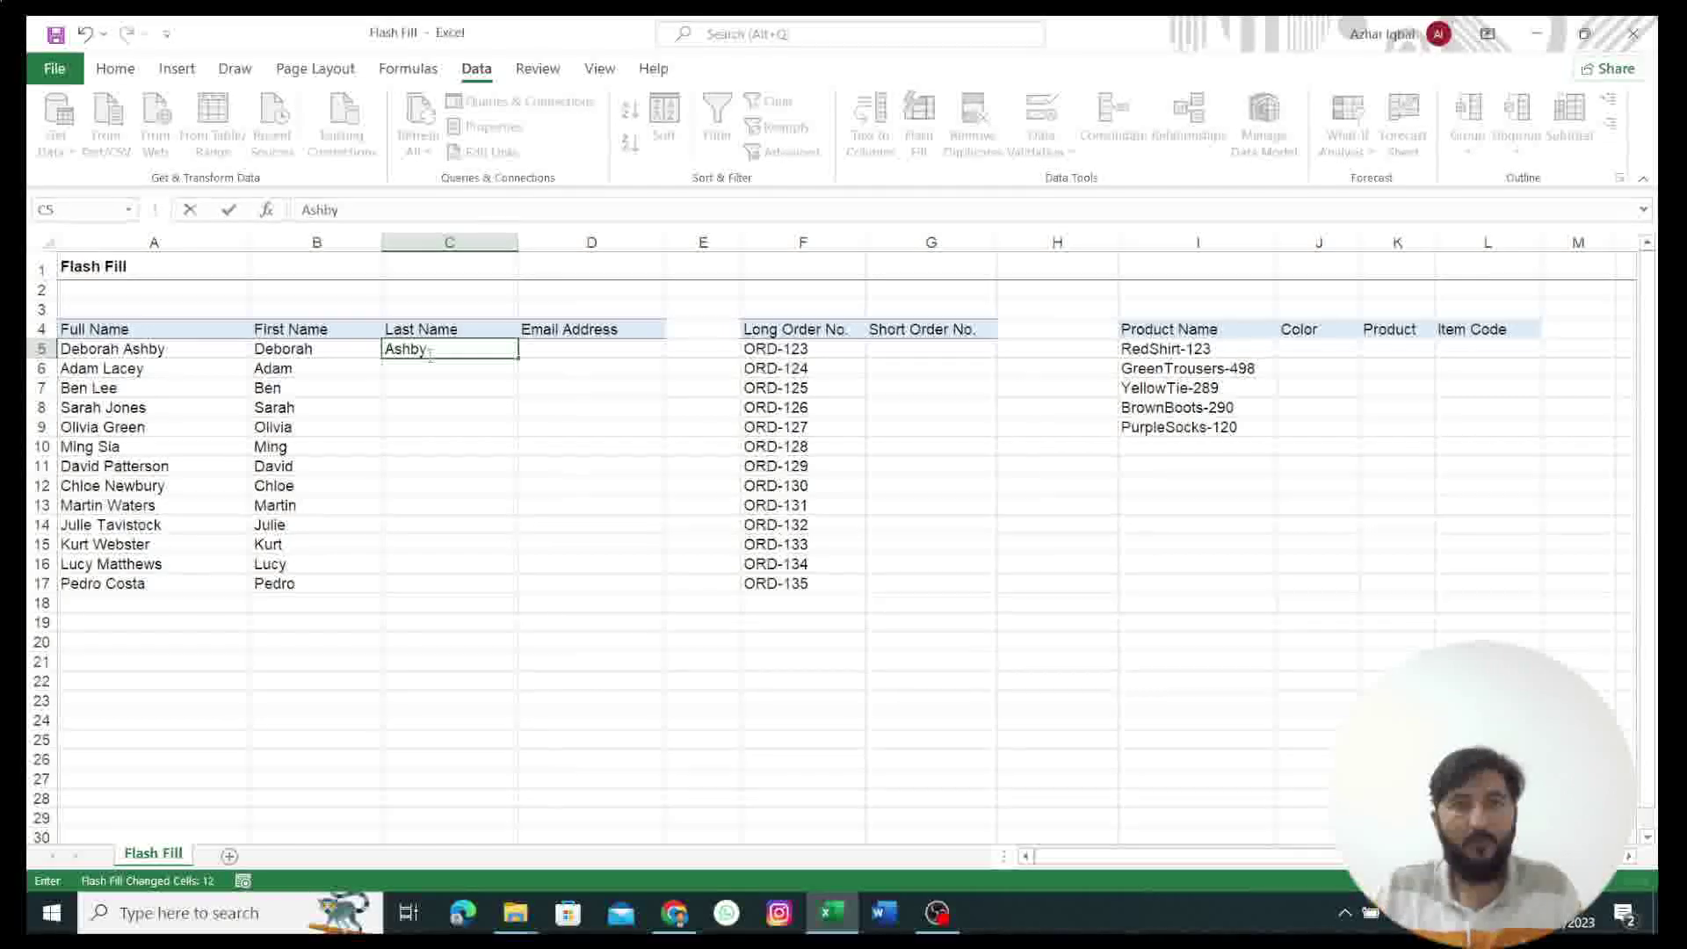
{"action": "key", "text": "ctrl+Return"}
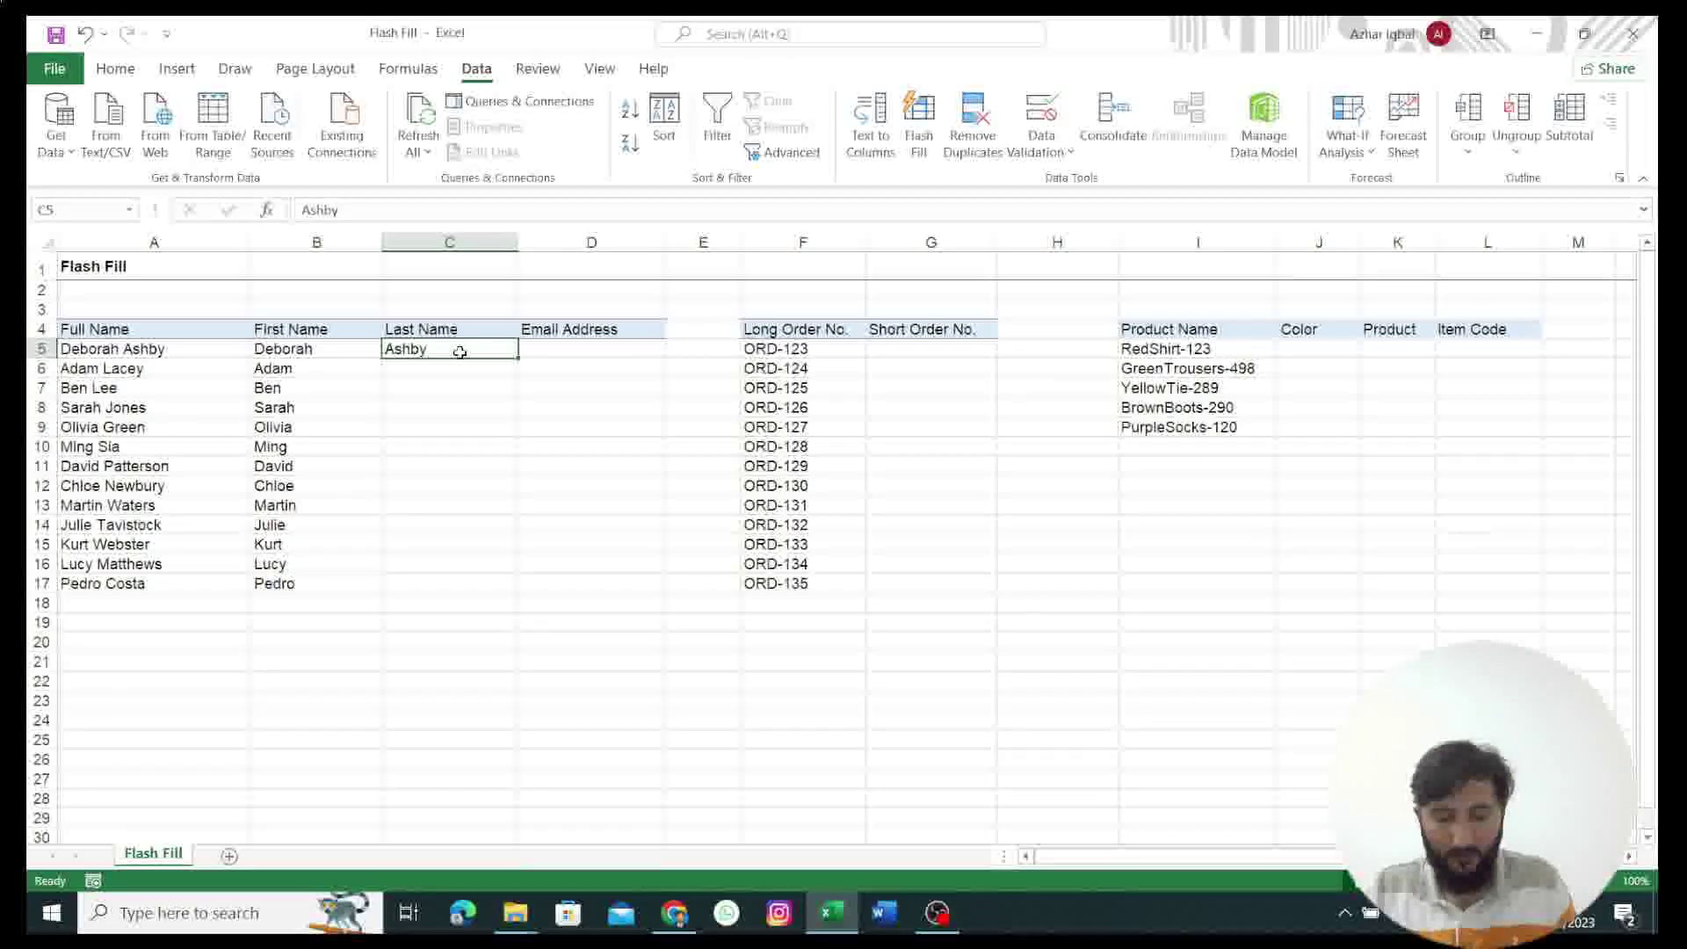
Step: Try flash-filling last names, then undo the fill and the C5/C6 examples
{"action": "key", "text": "ctrl+e"}
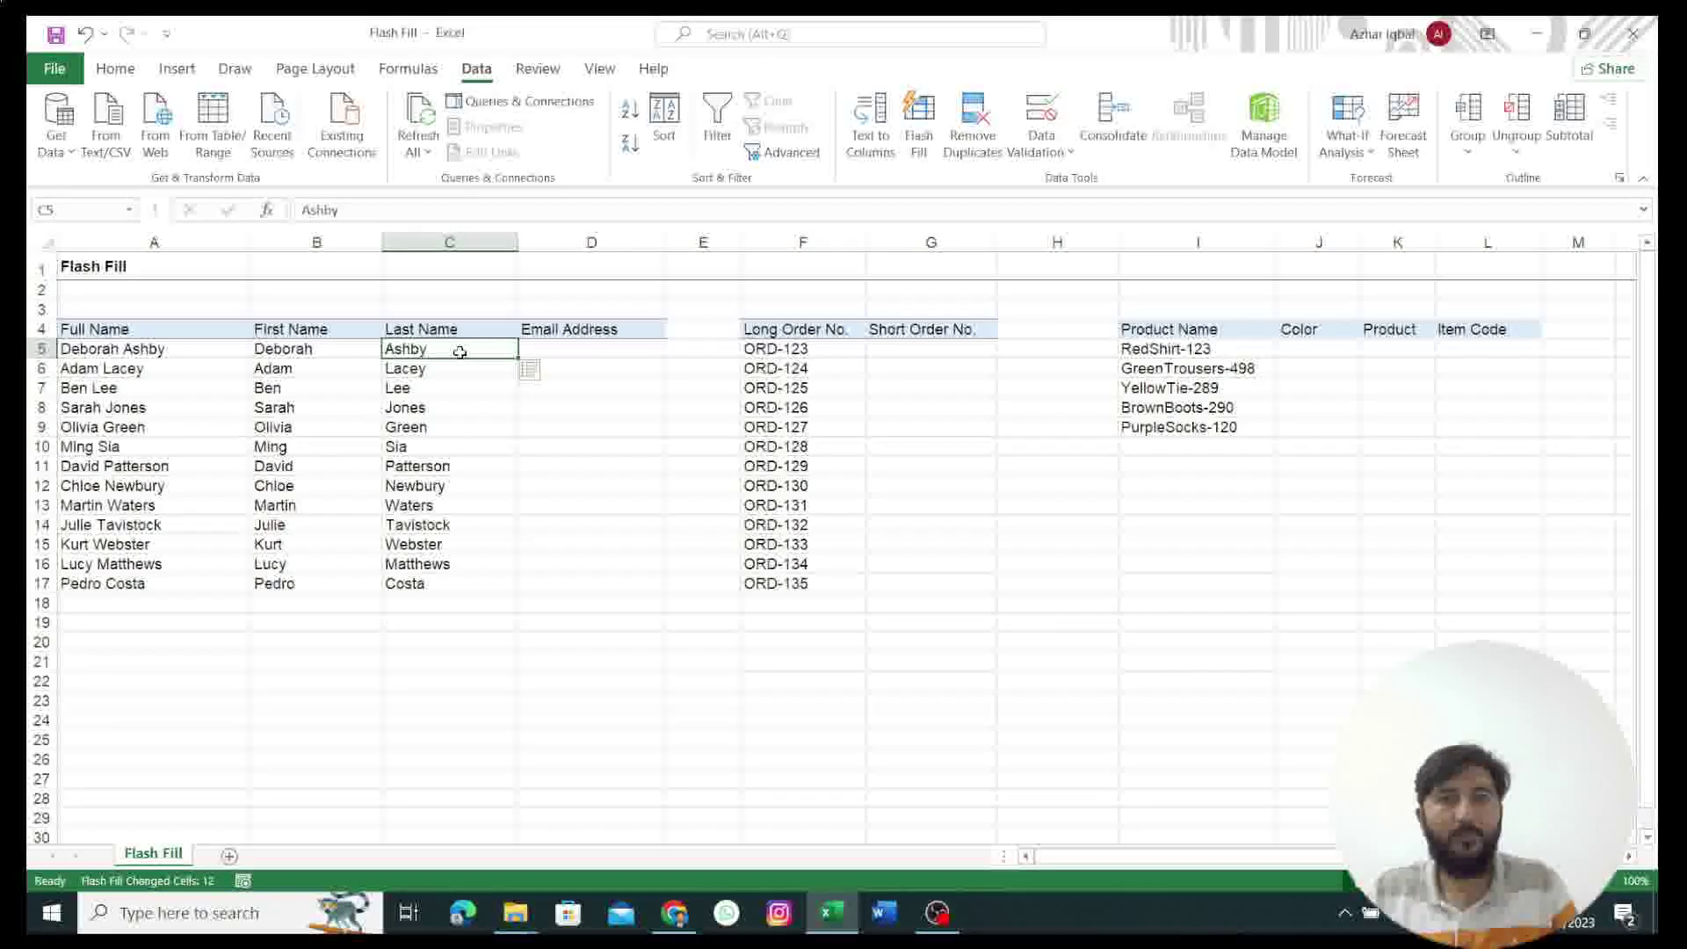
{"action": "key", "text": "ctrl+z"}
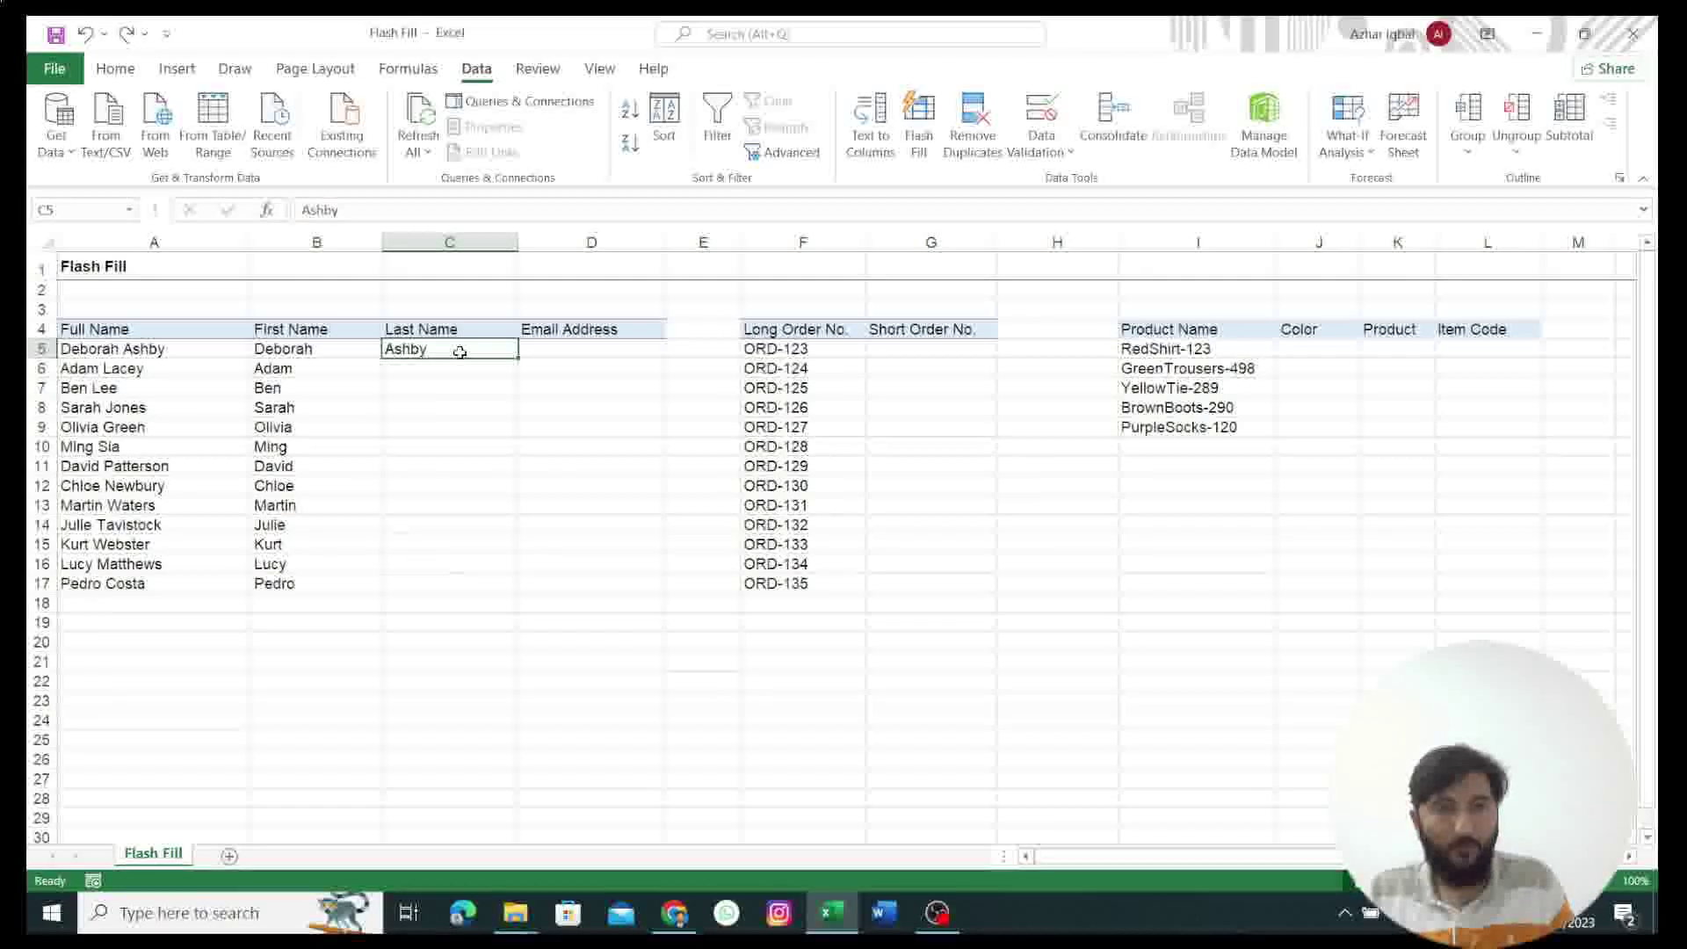
{"action": "left_click", "coordinate": [413, 372]}
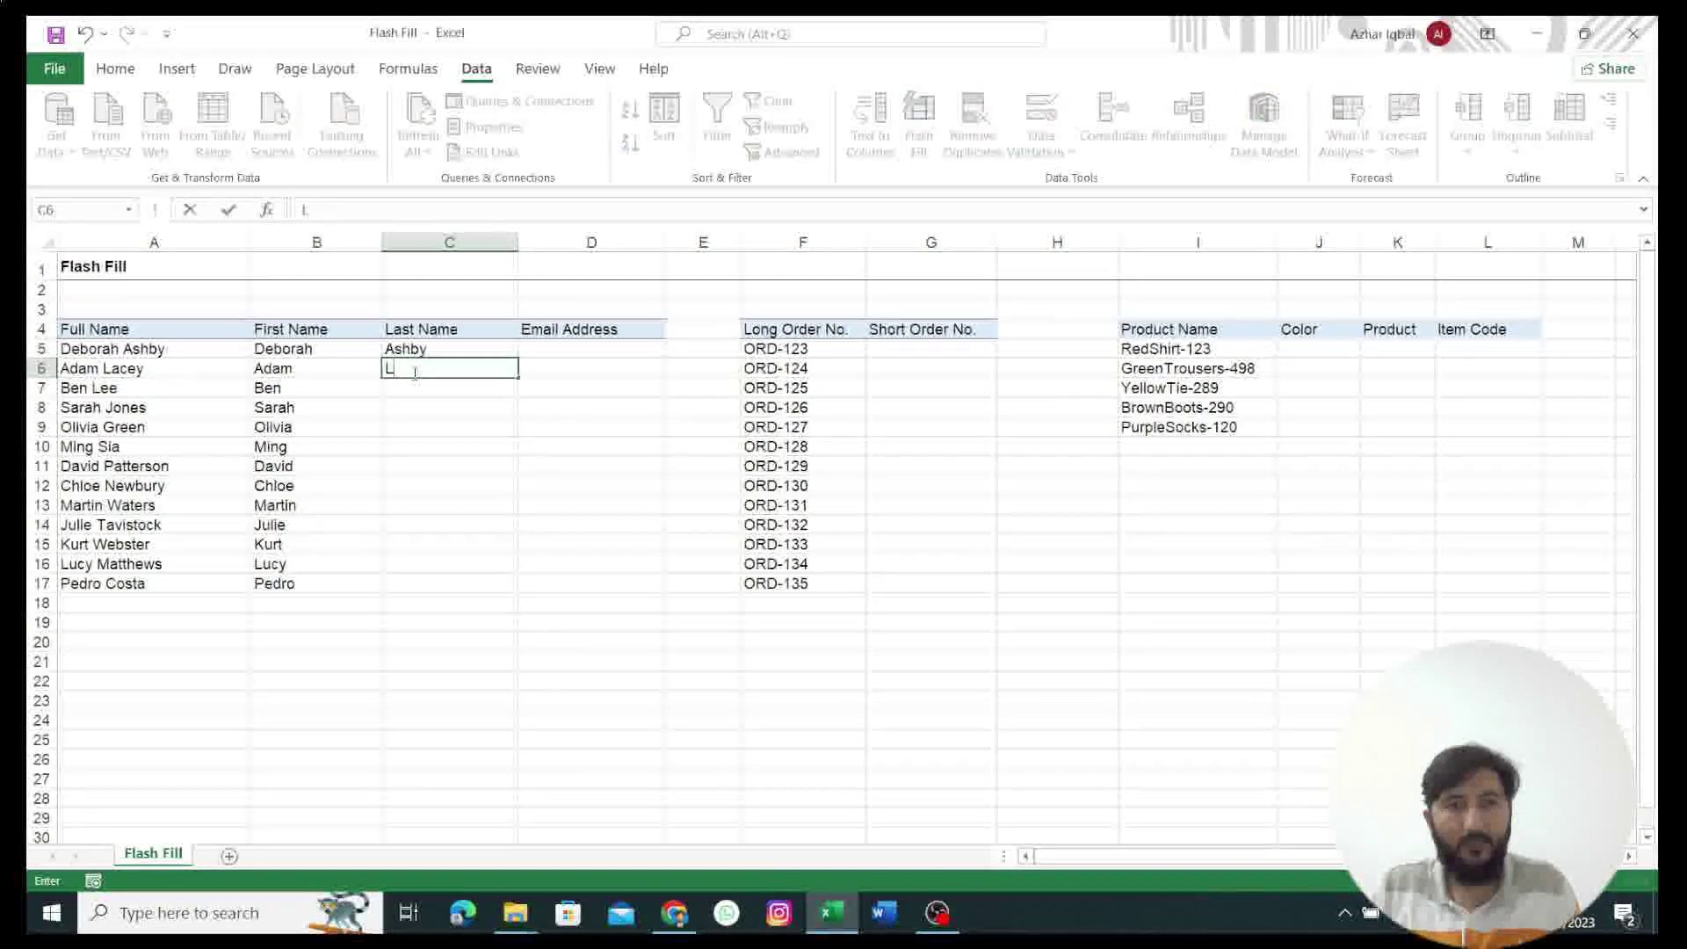
{"action": "type", "text": "La"}
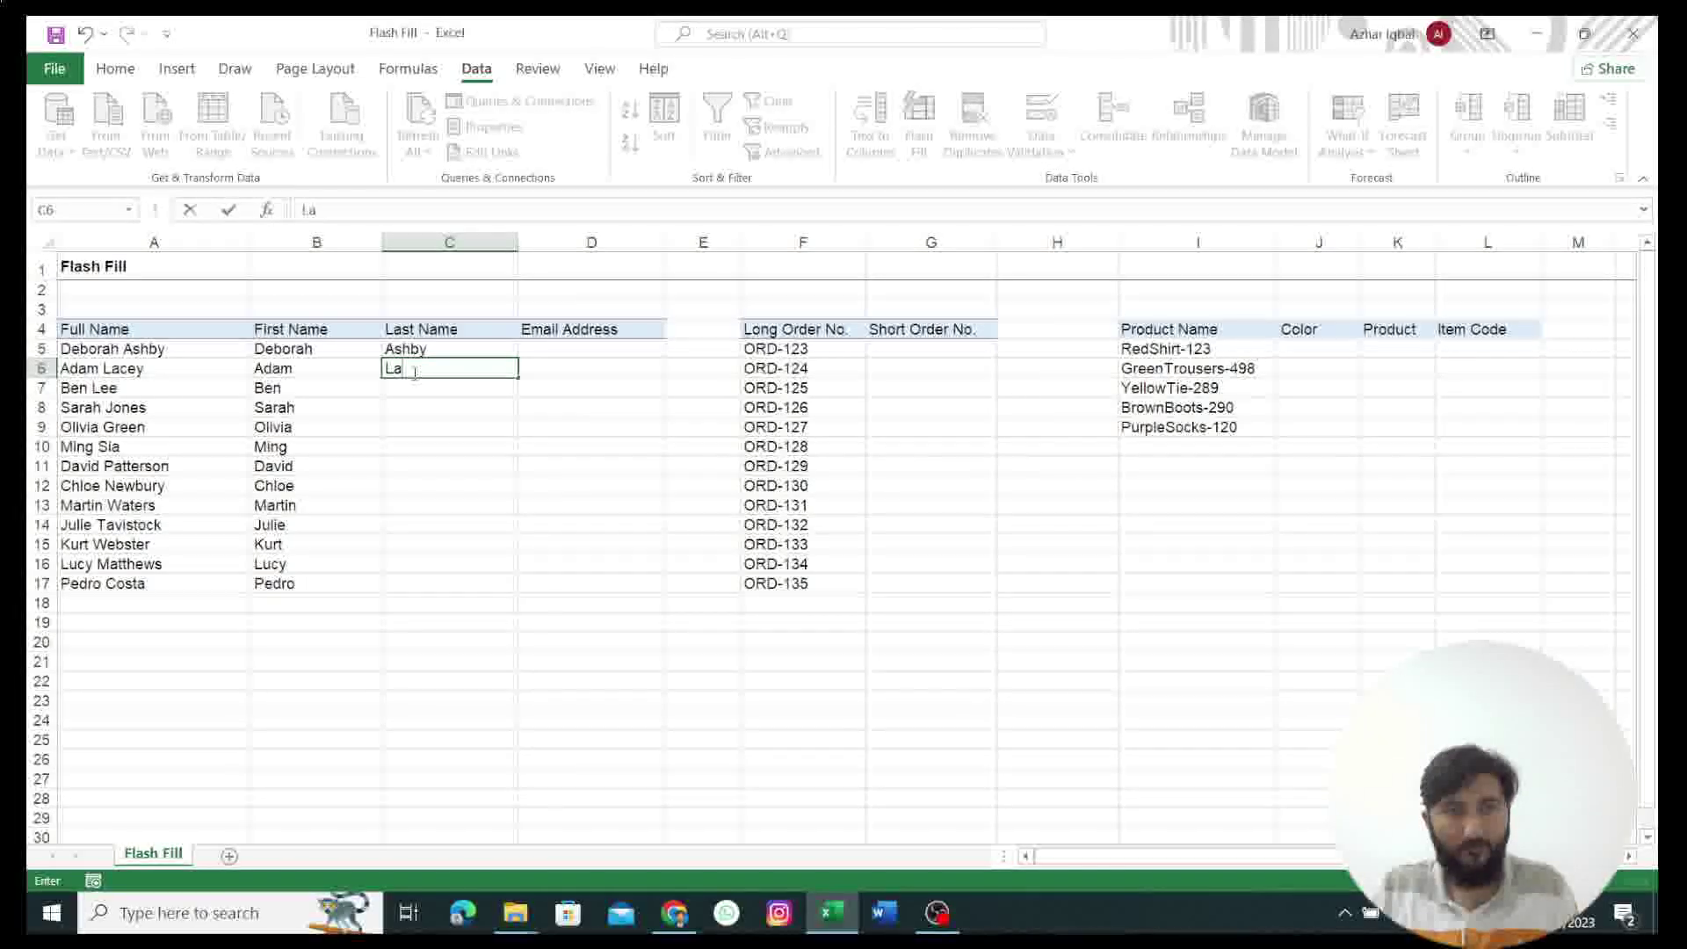
{"action": "type", "text": "cey"}
{"action": "key", "text": "ctrl+z"}
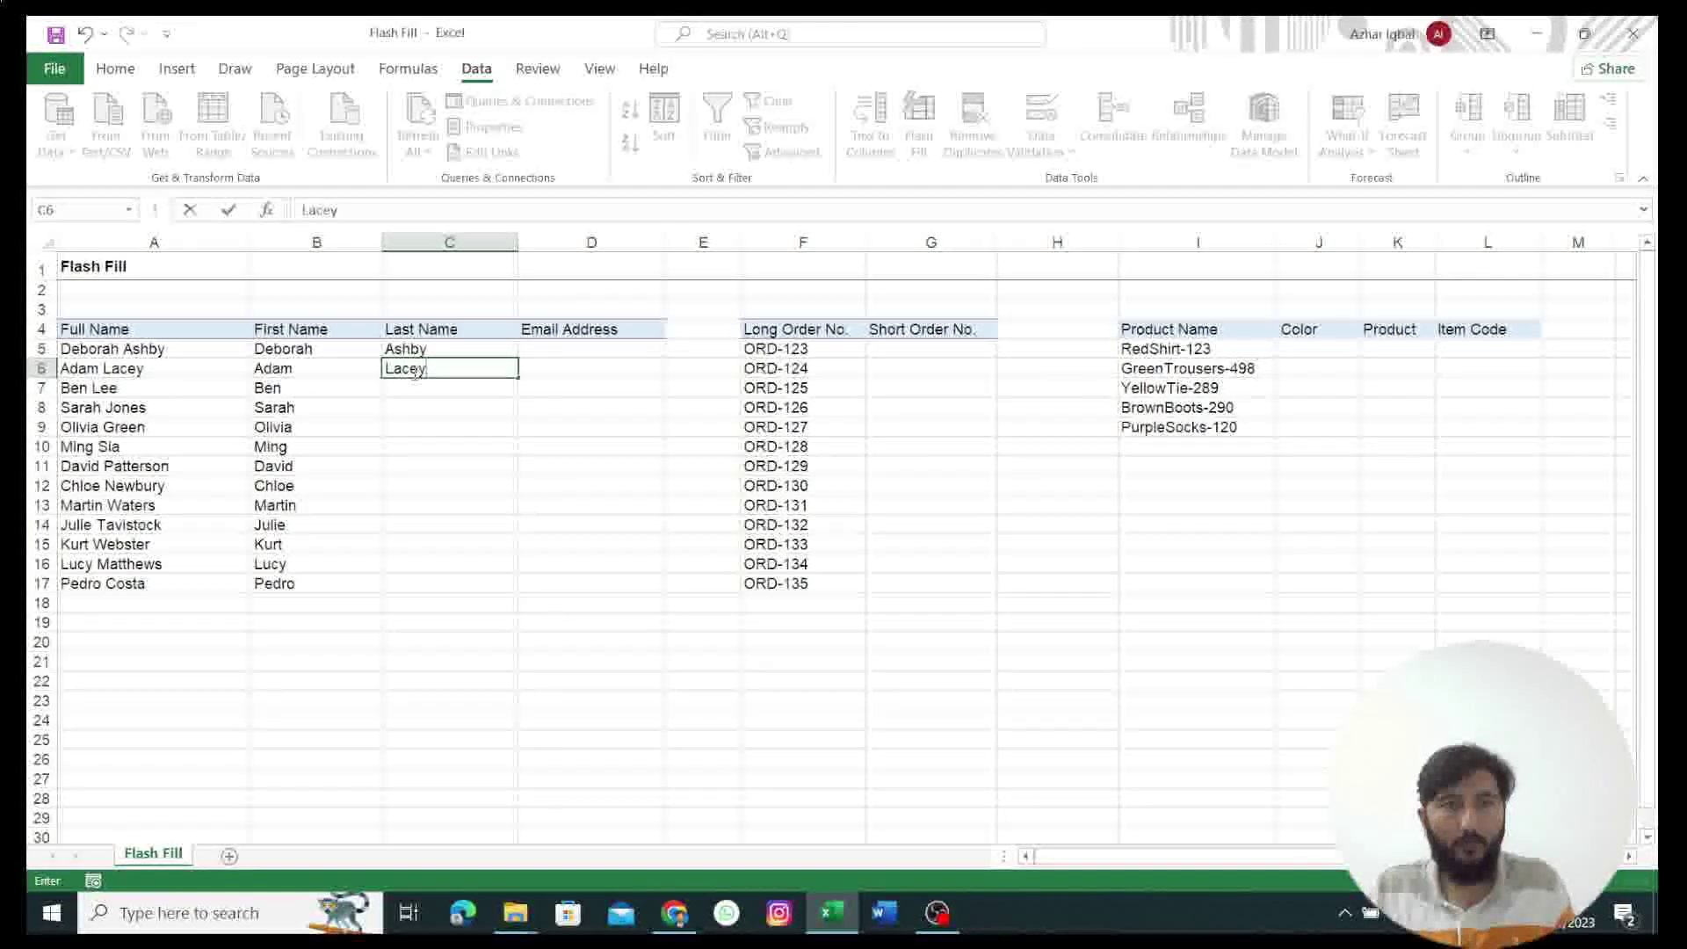
{"action": "left_click", "coordinate": [417, 388]}
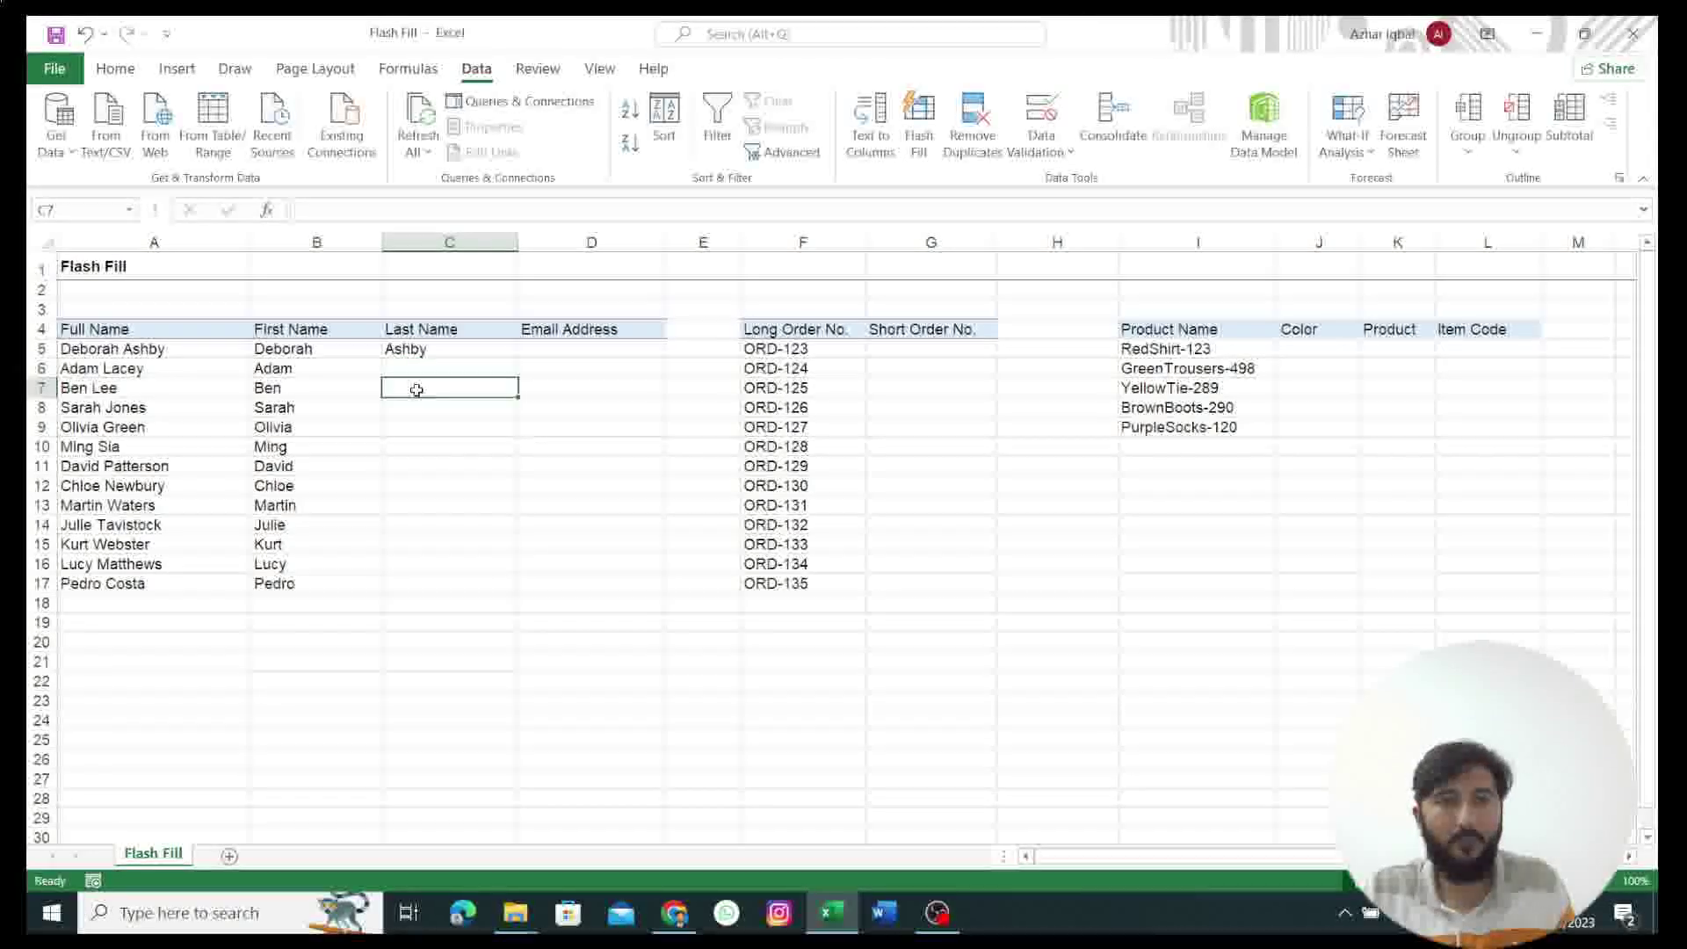
{"action": "key", "text": "ctrl+z"}
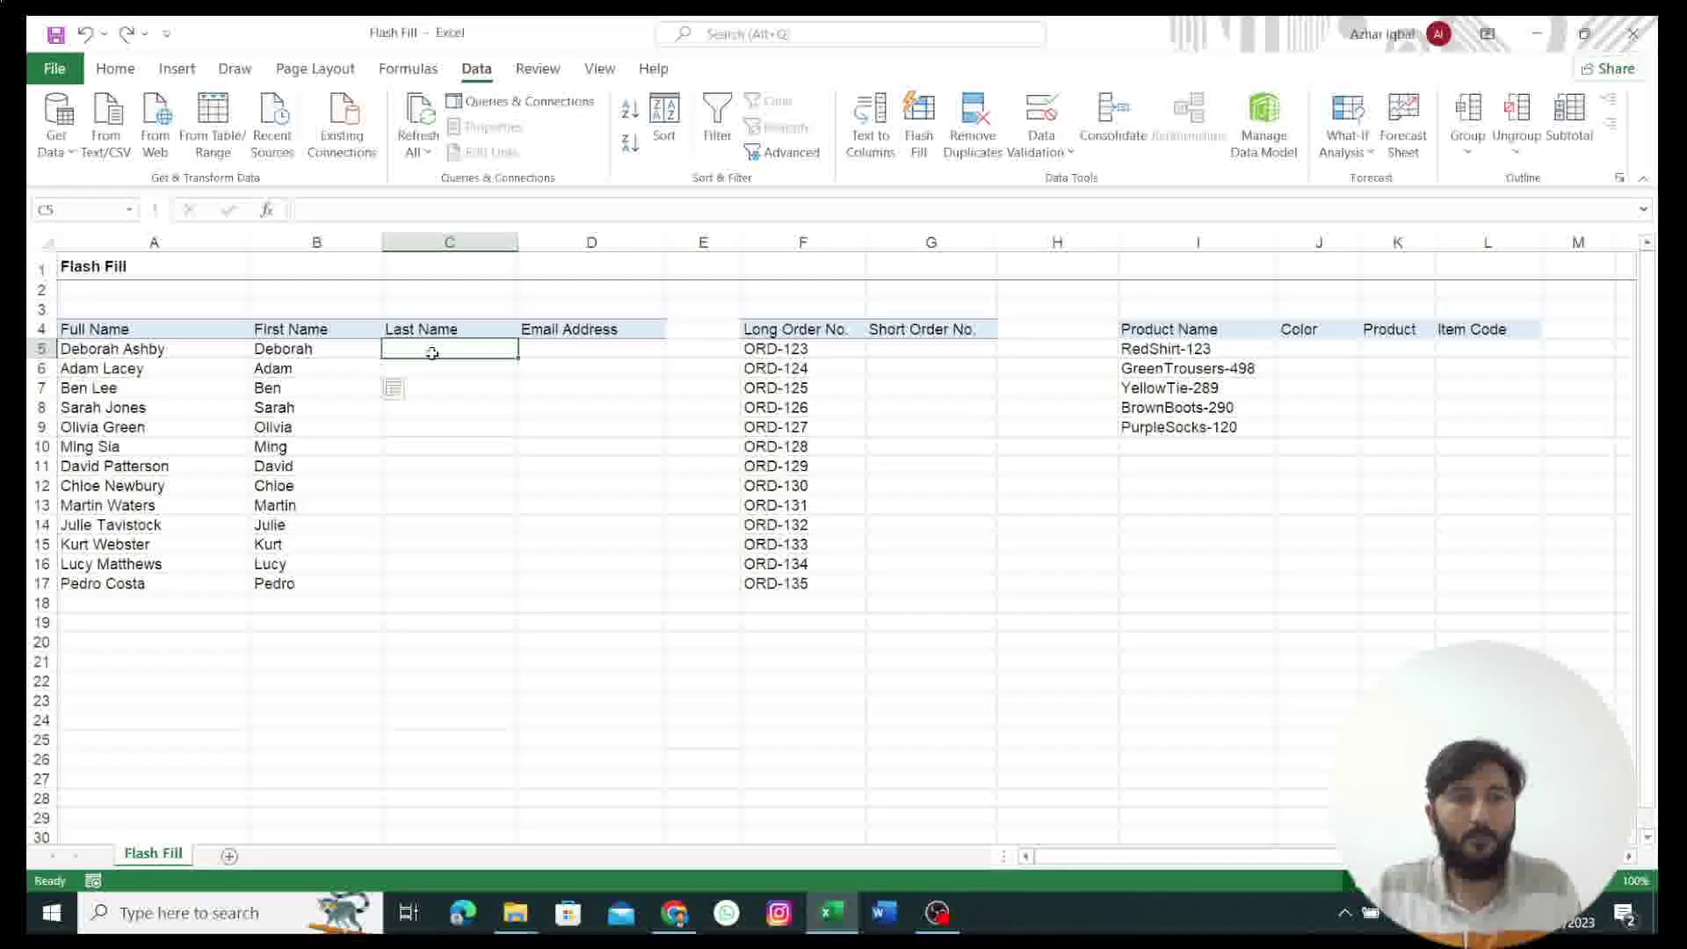
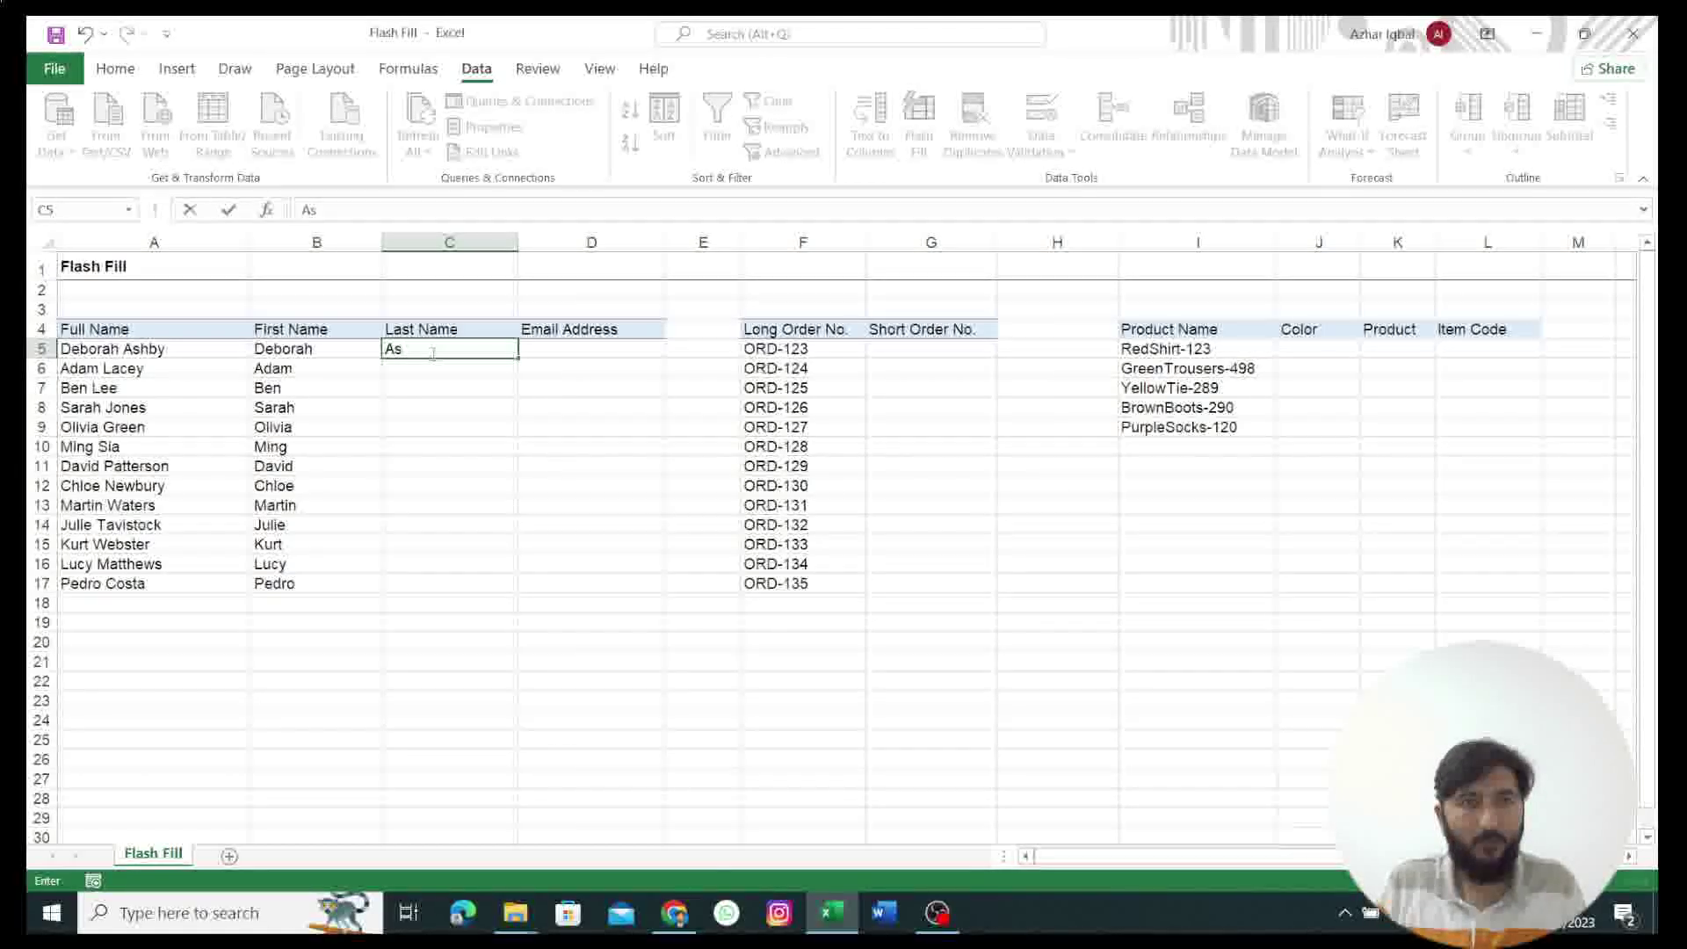
Step: Re-enter surname examples in C5 and C6 and accept Flash Fill's suggestions through row 17
{"action": "key", "text": "ctrl+Return"}
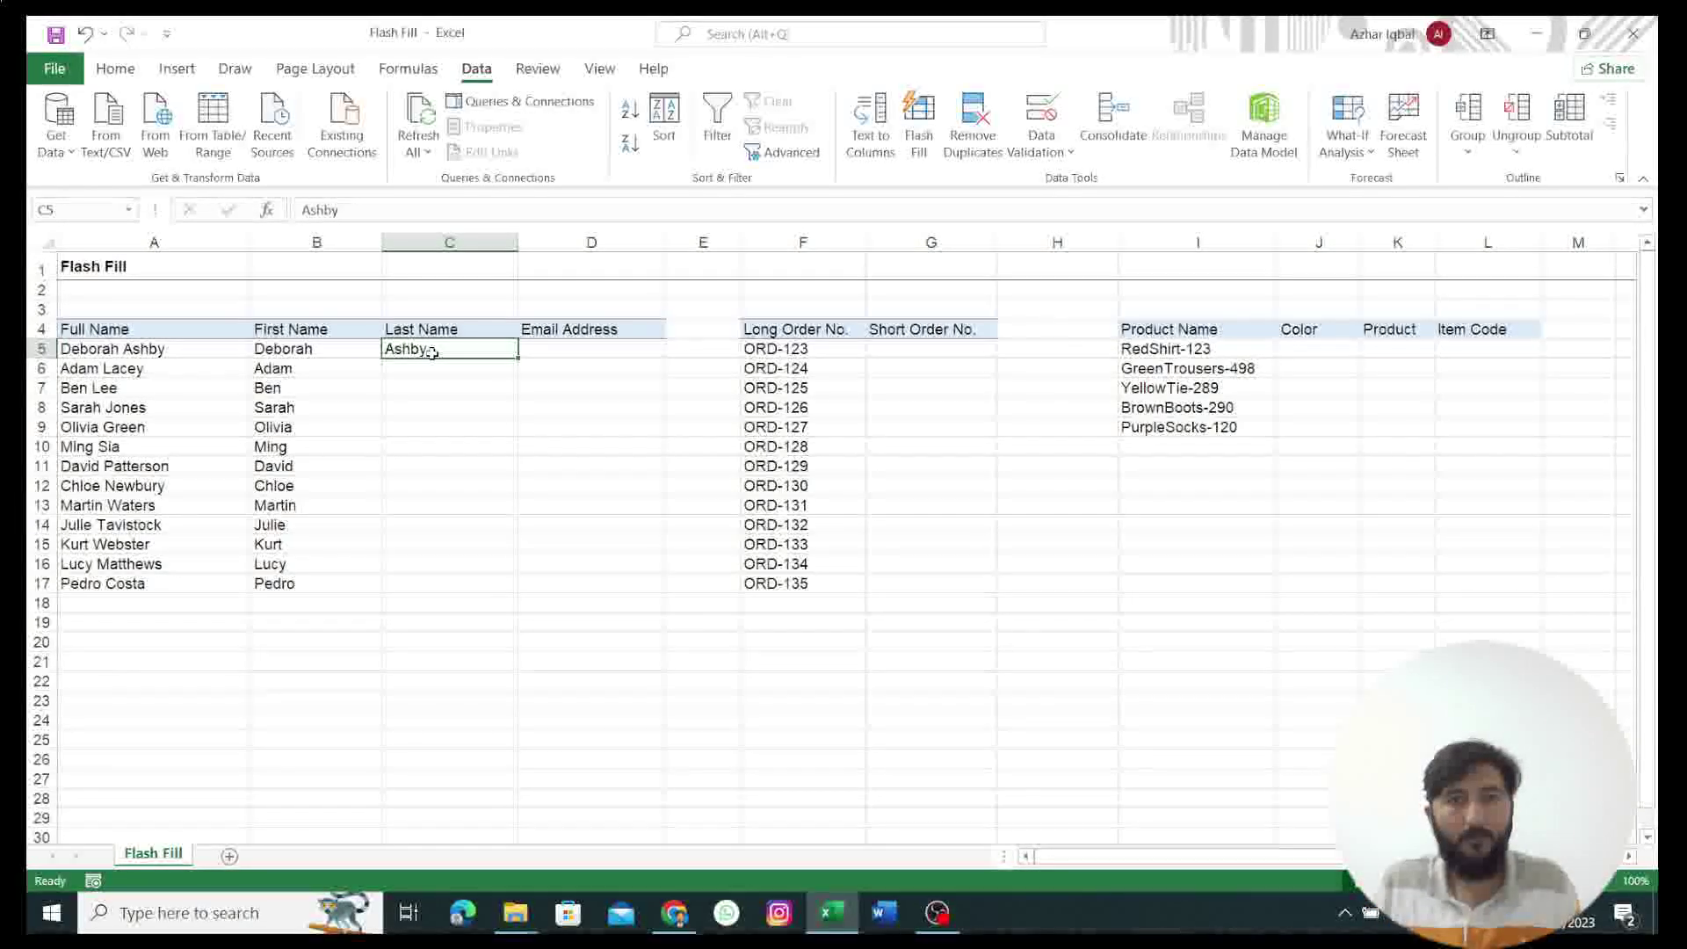
{"action": "left_click", "coordinate": [428, 372]}
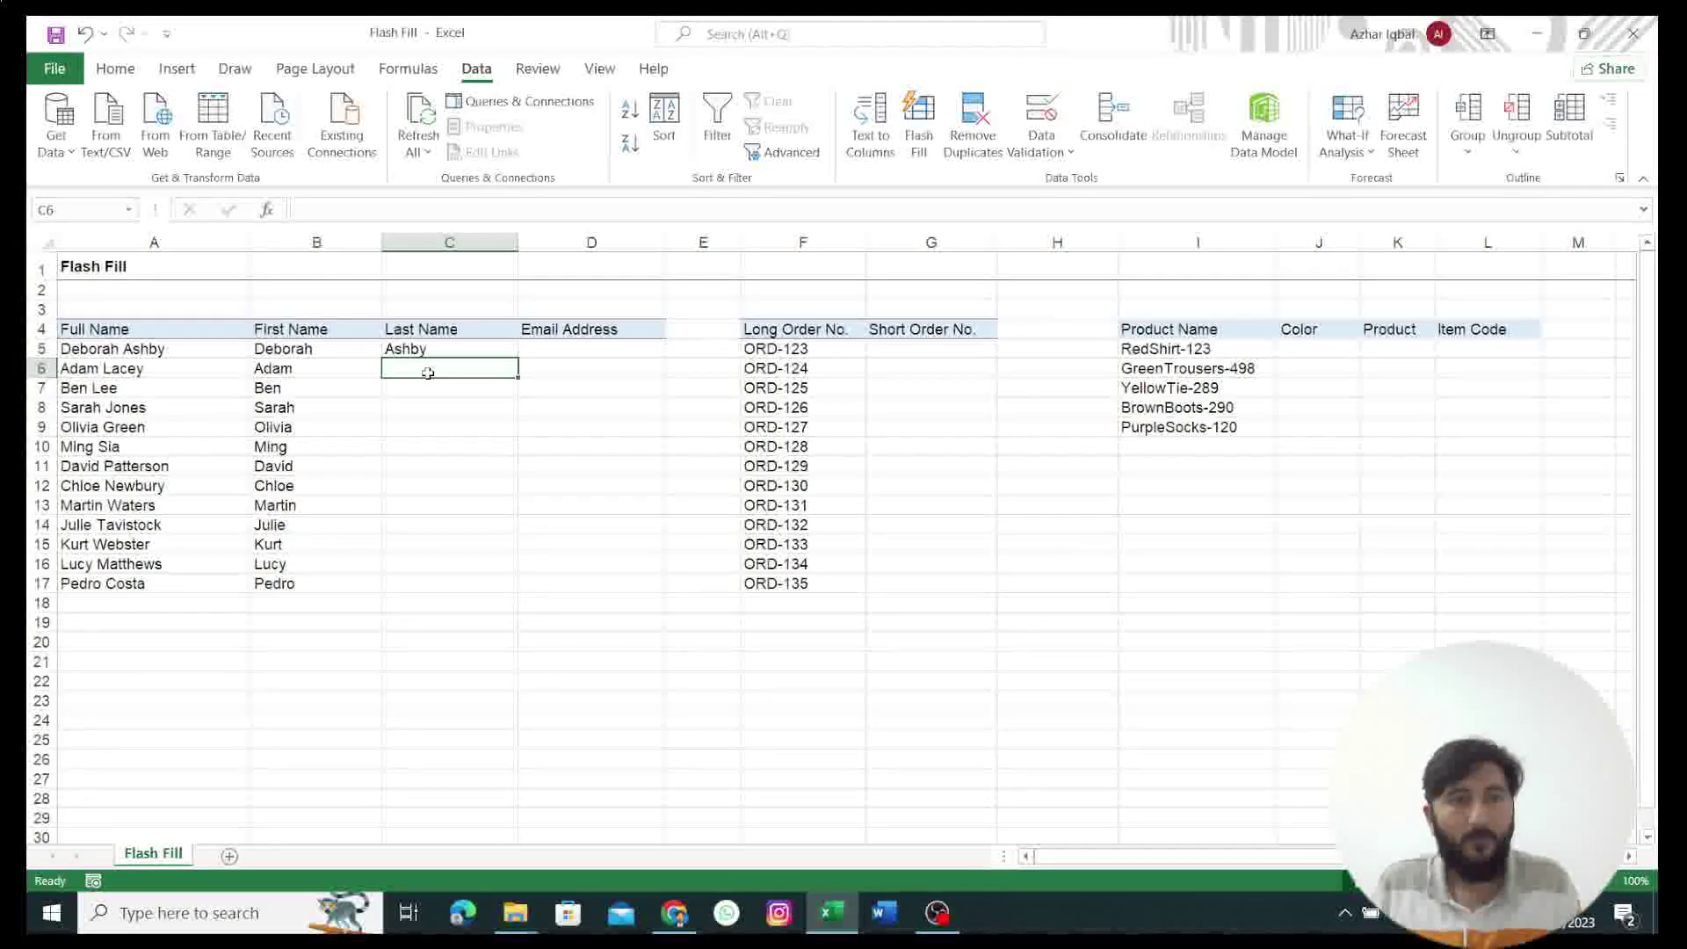
{"action": "type", "text": "Lacey"}
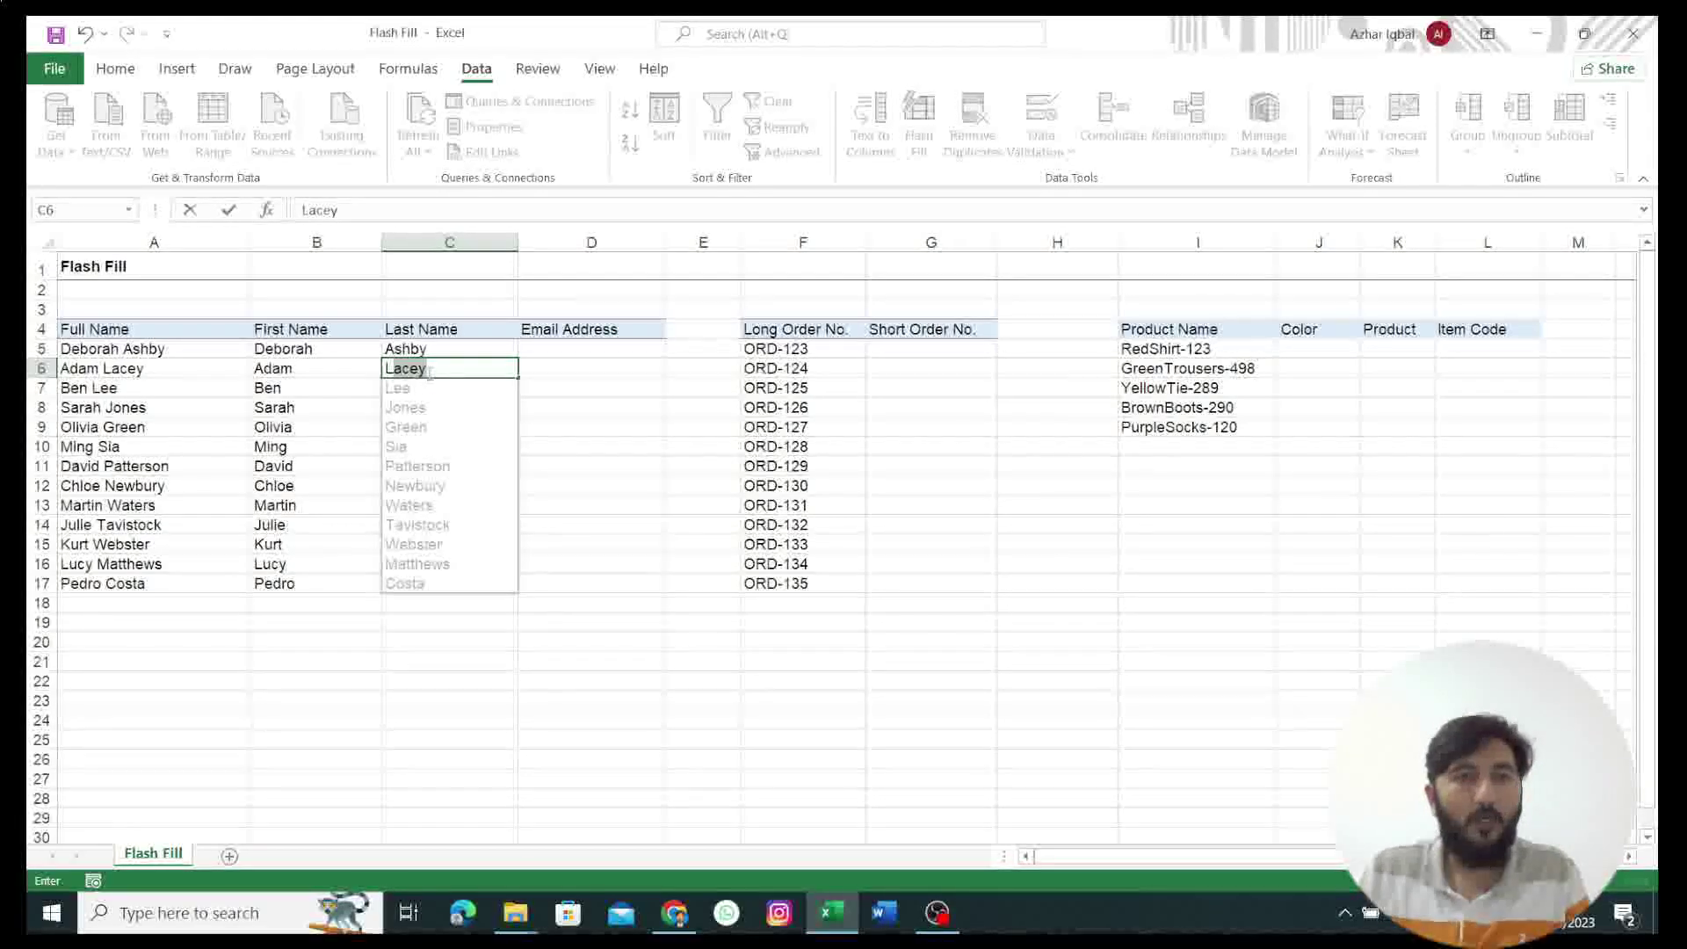
{"action": "key", "text": "Return"}
{"action": "left_click_drag", "start_coordinate": [429, 387], "coordinate": [424, 585]}
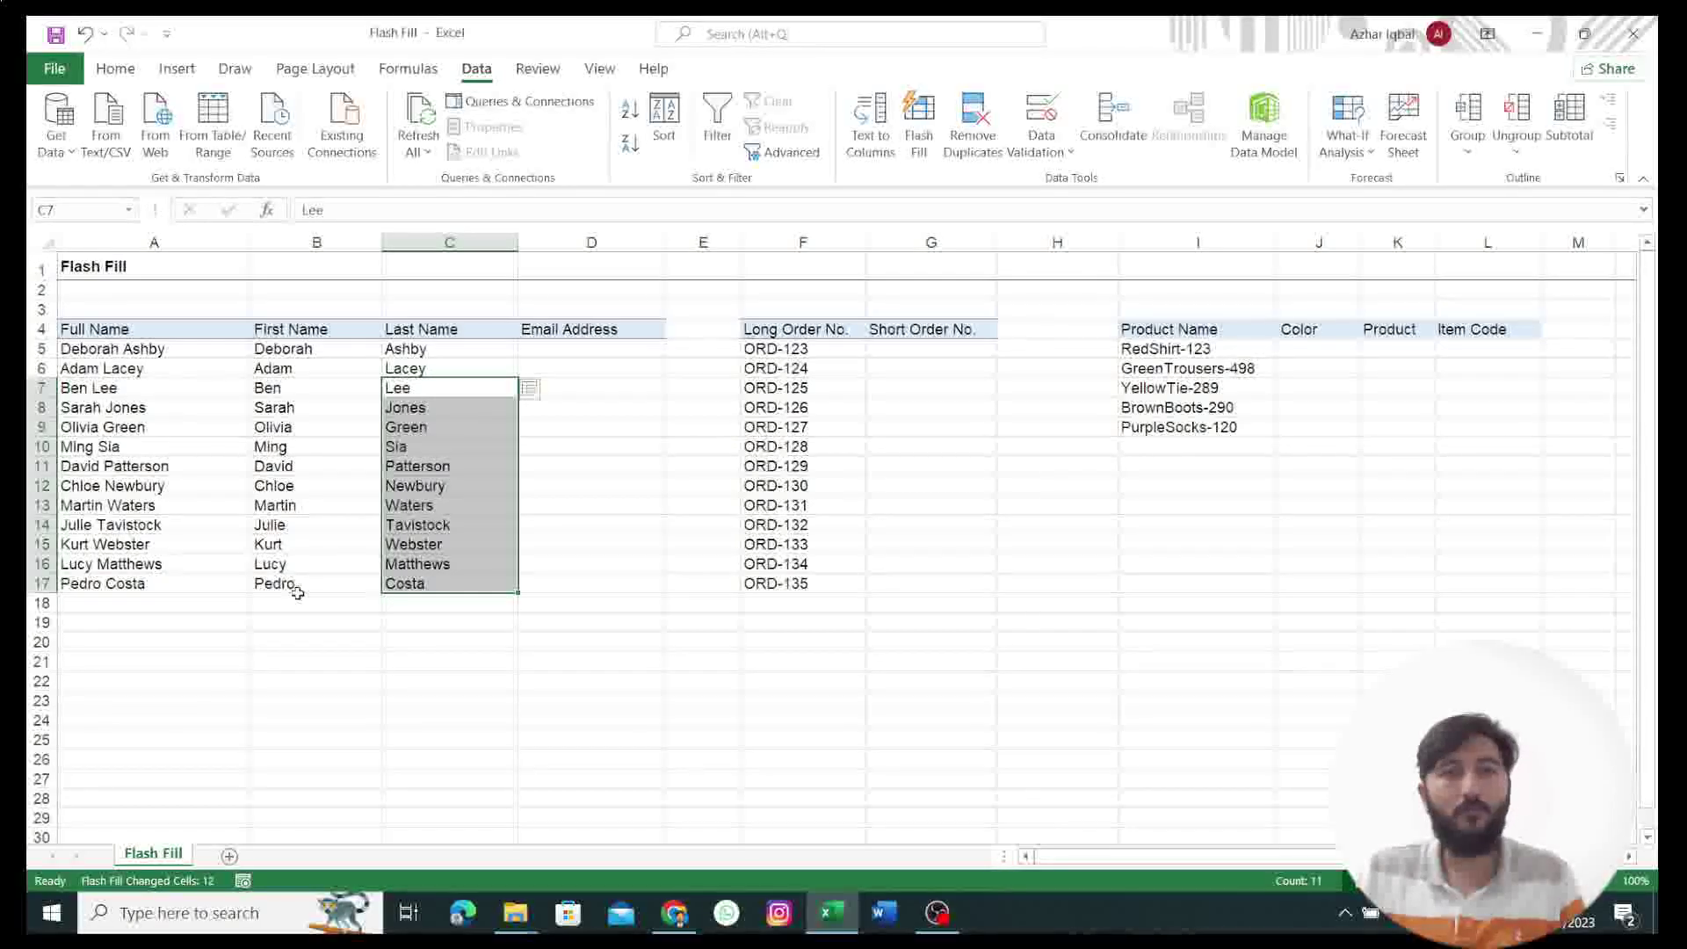
{"action": "left_click_drag", "start_coordinate": [568, 349], "coordinate": [571, 359]}
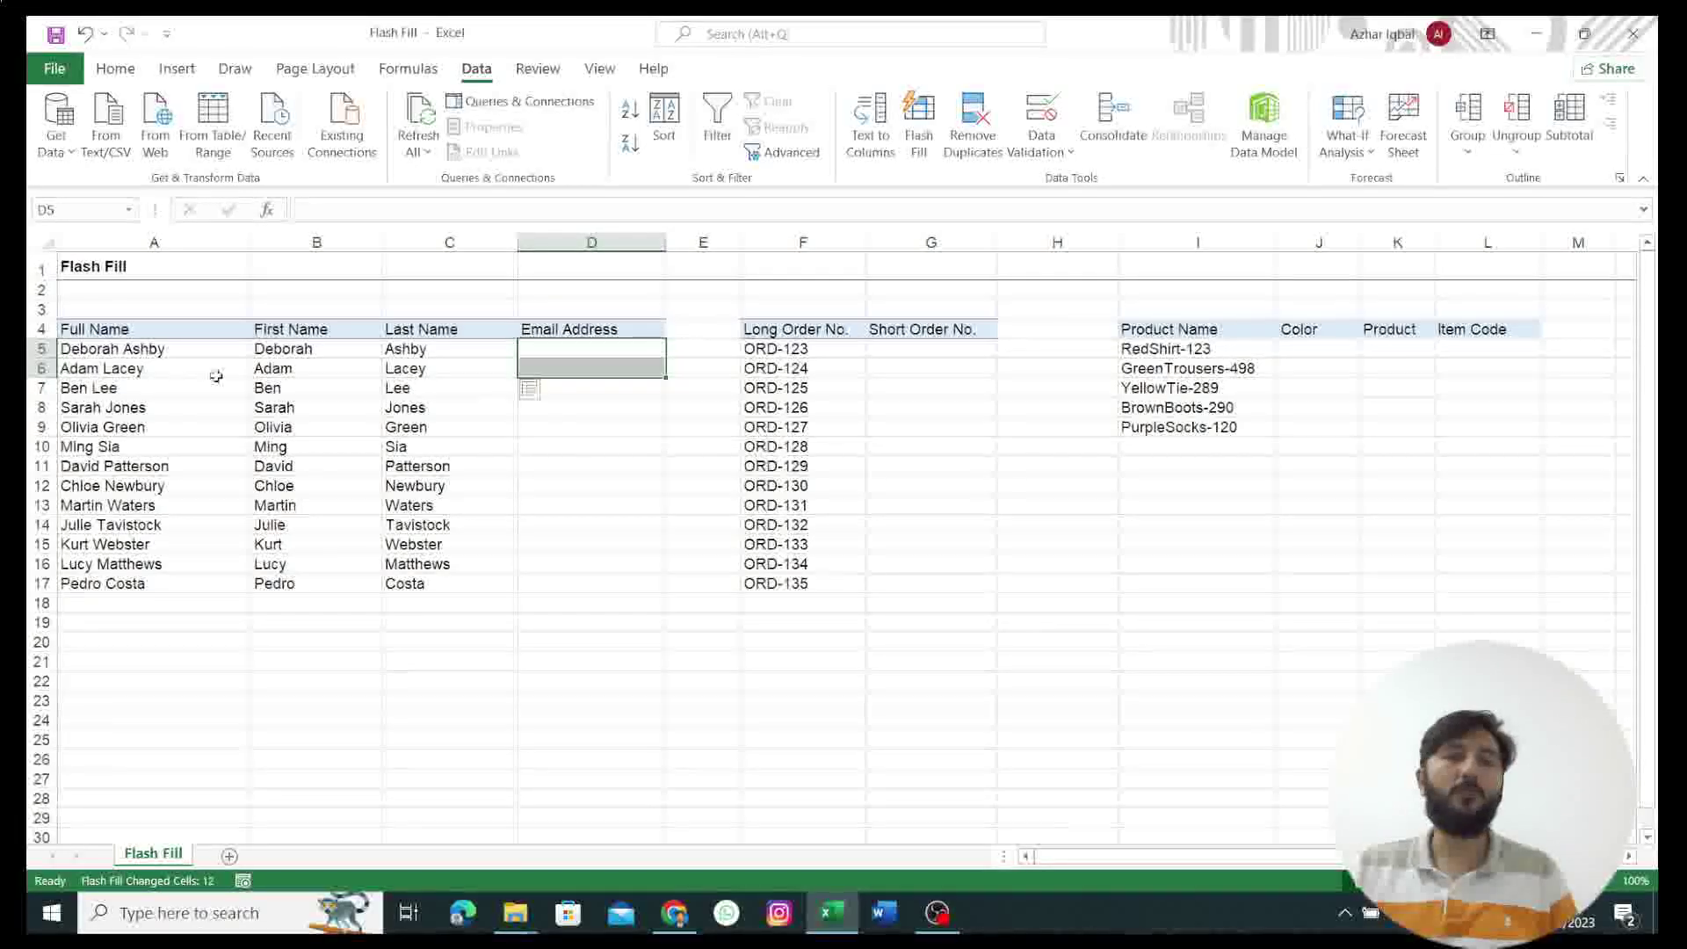
{"action": "left_click", "coordinate": [543, 350]}
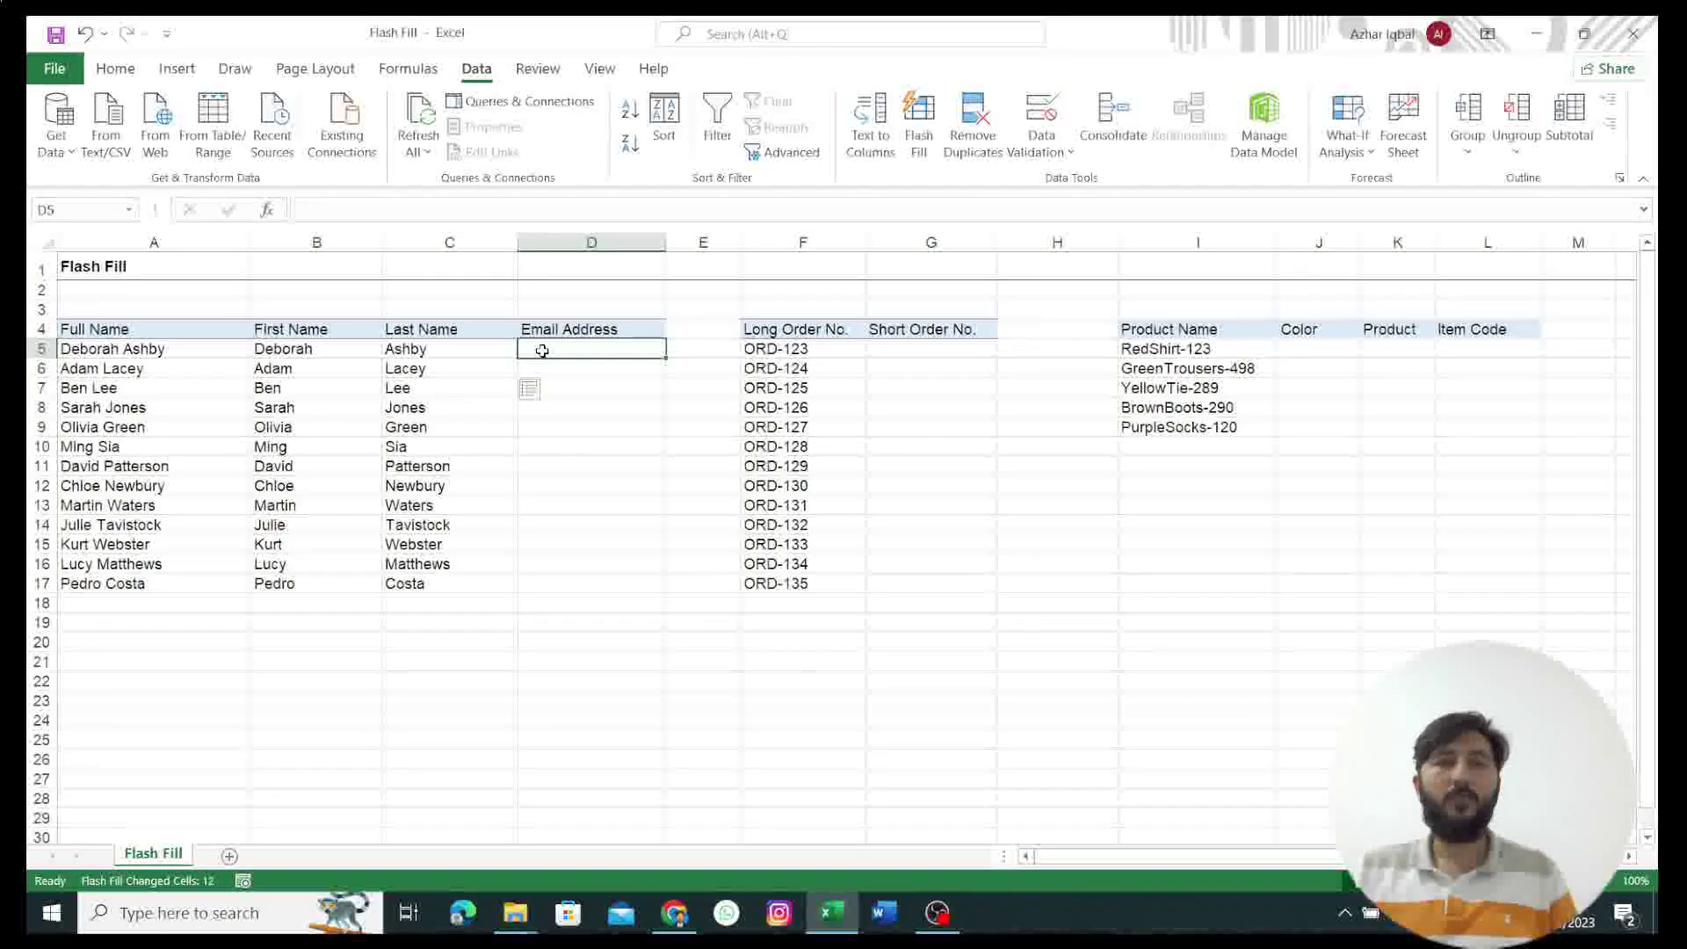
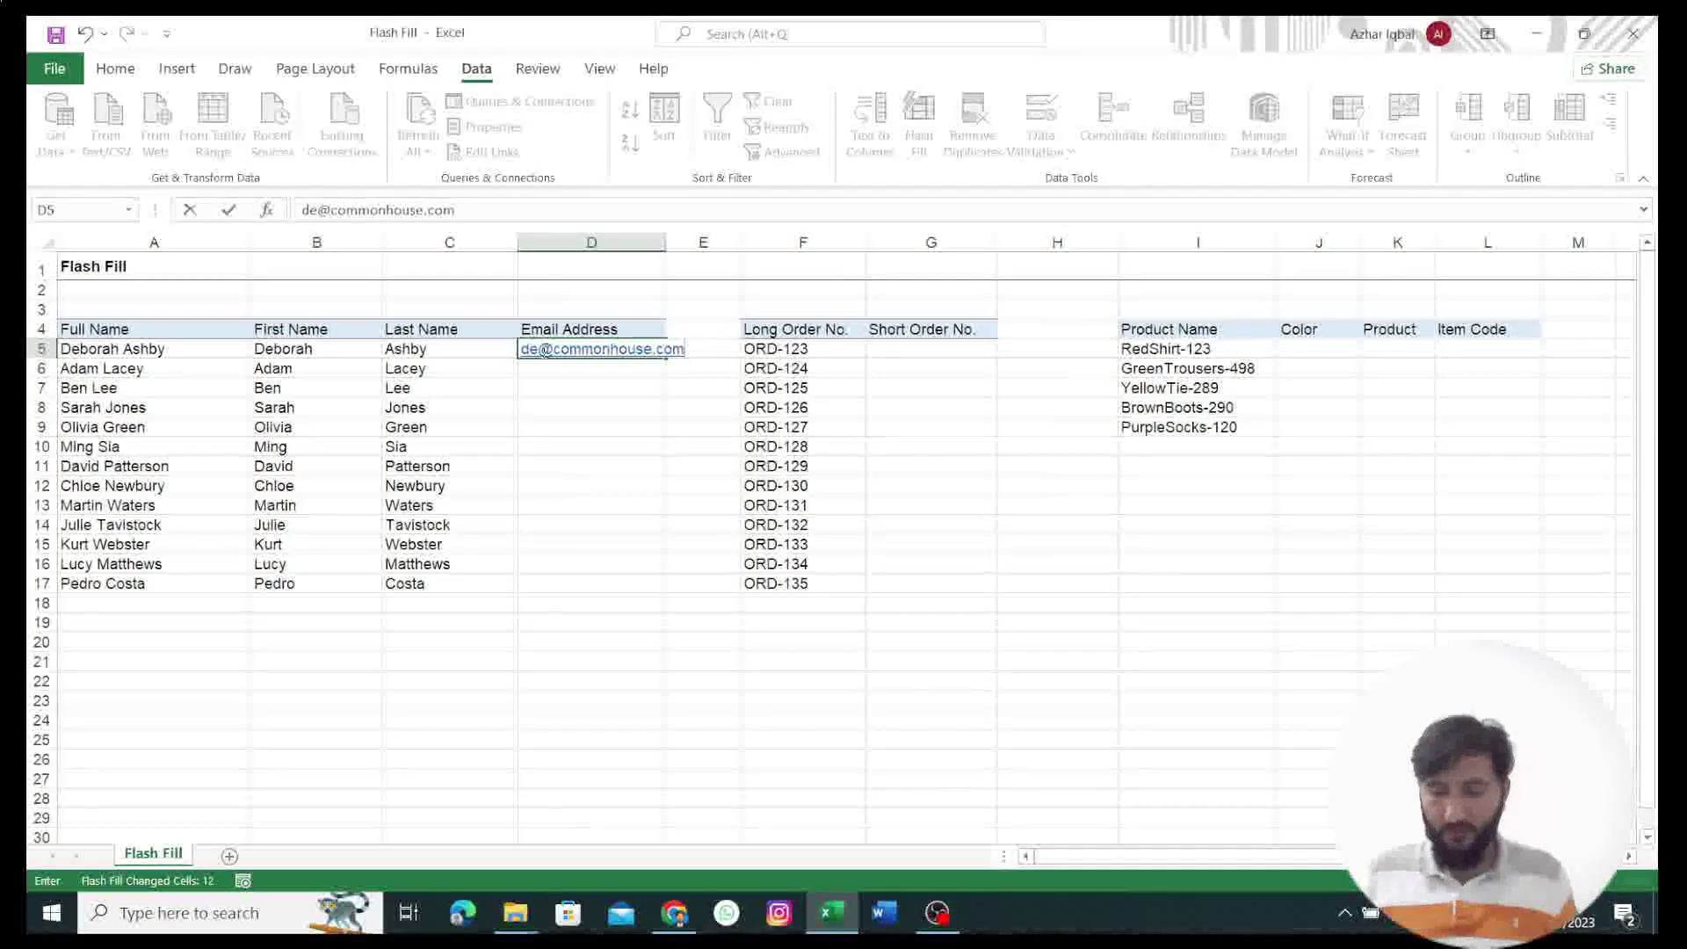
{"action": "key", "text": "ctrl+Return"}
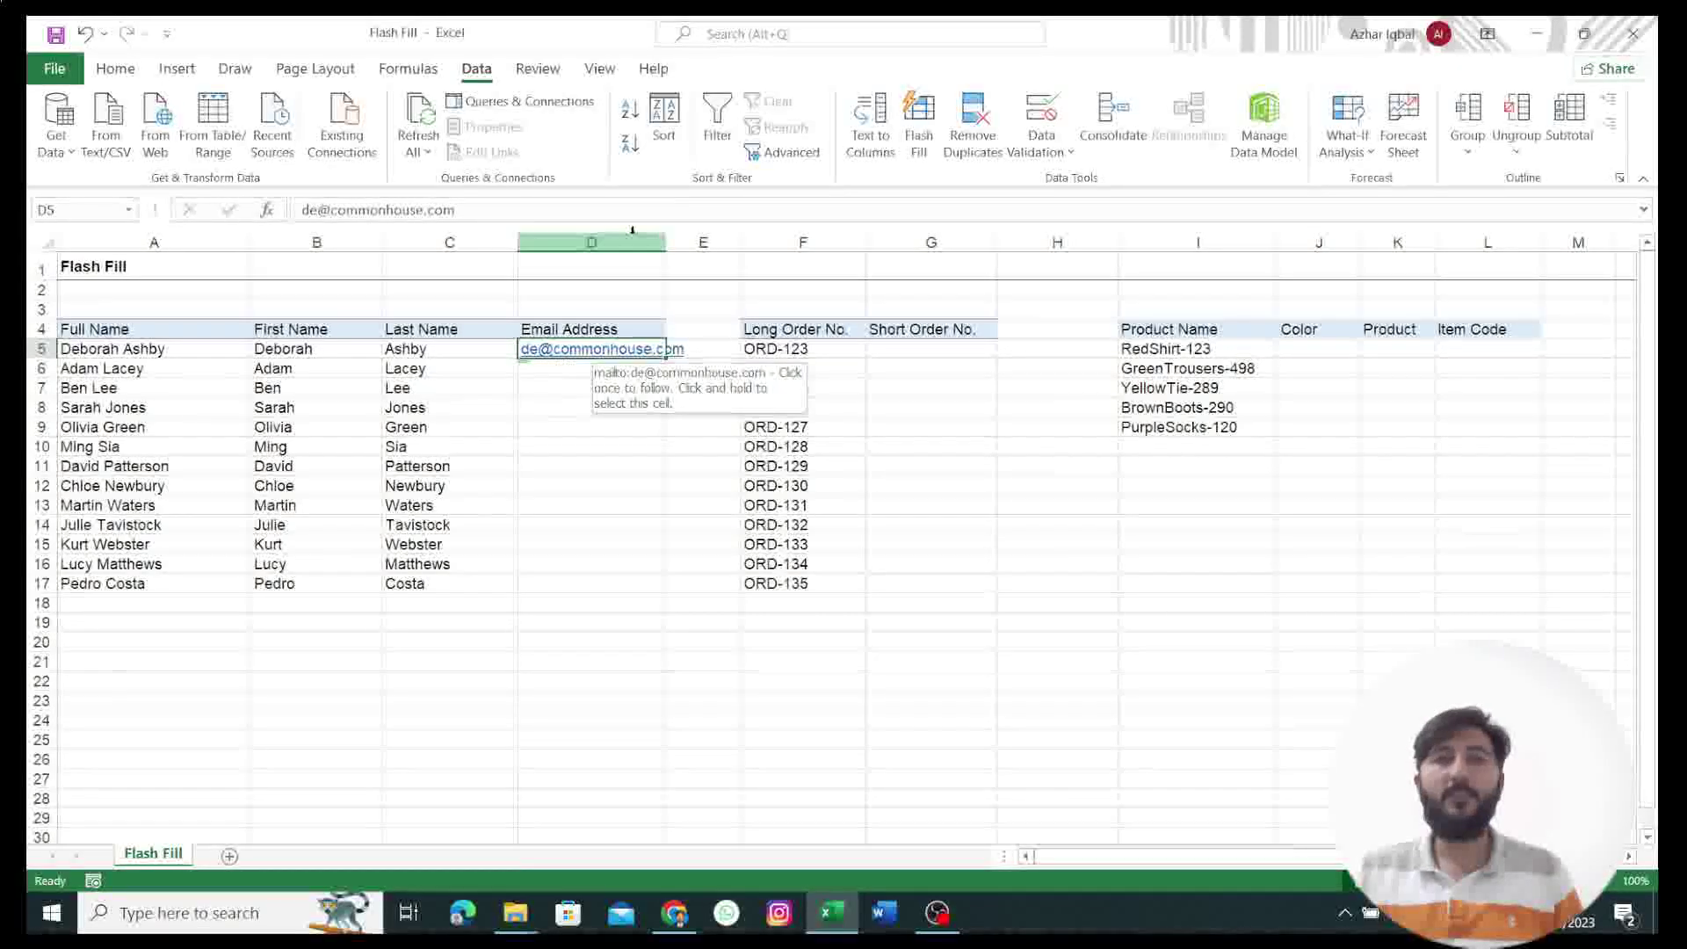
{"action": "left_click", "coordinate": [918, 119]}
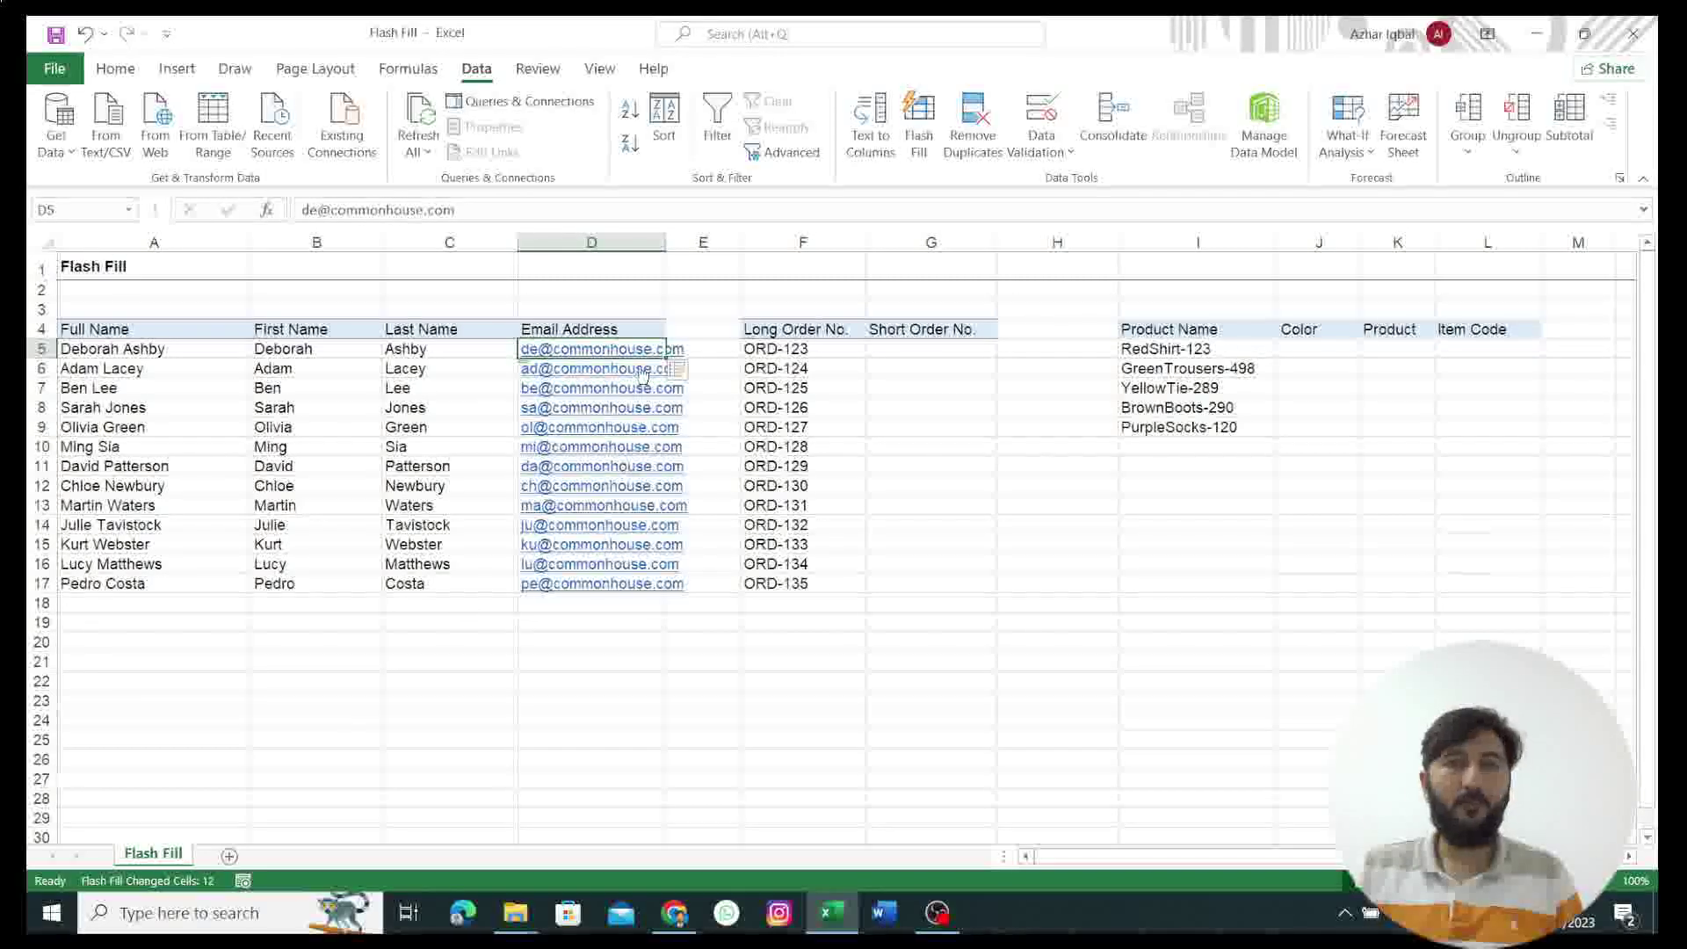
{"action": "left_click", "coordinate": [877, 348]}
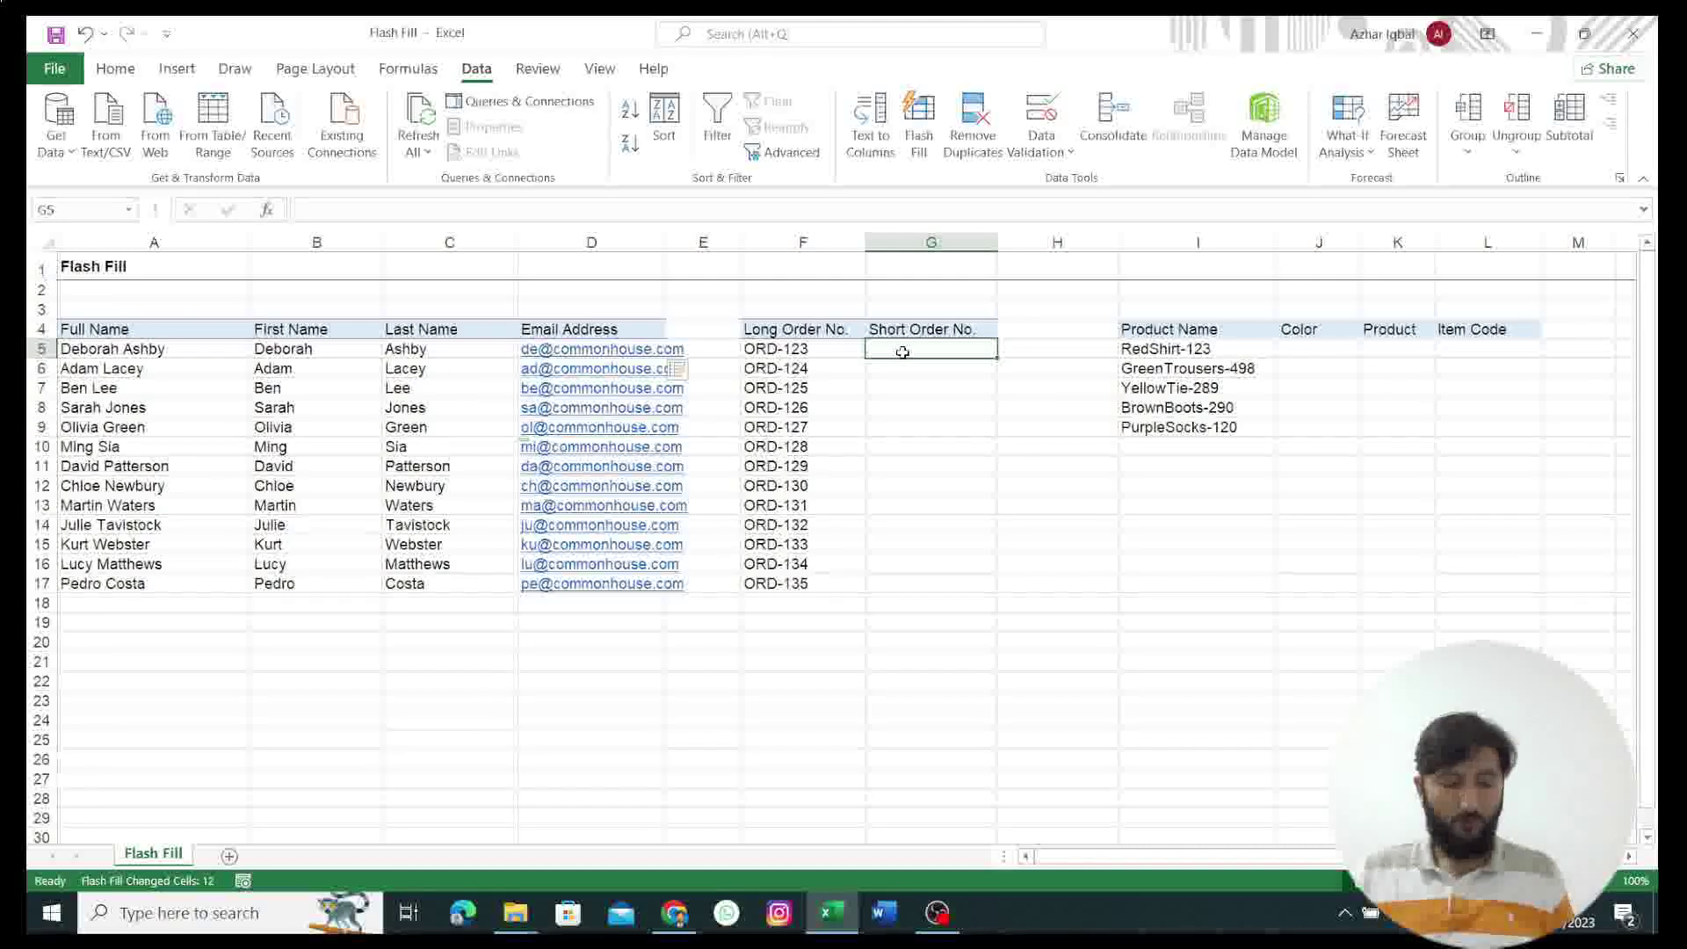
Step: Flash-fill the Short Order No. column with 123 through 135 from the ORD numbers
{"action": "type", "text": "122"}
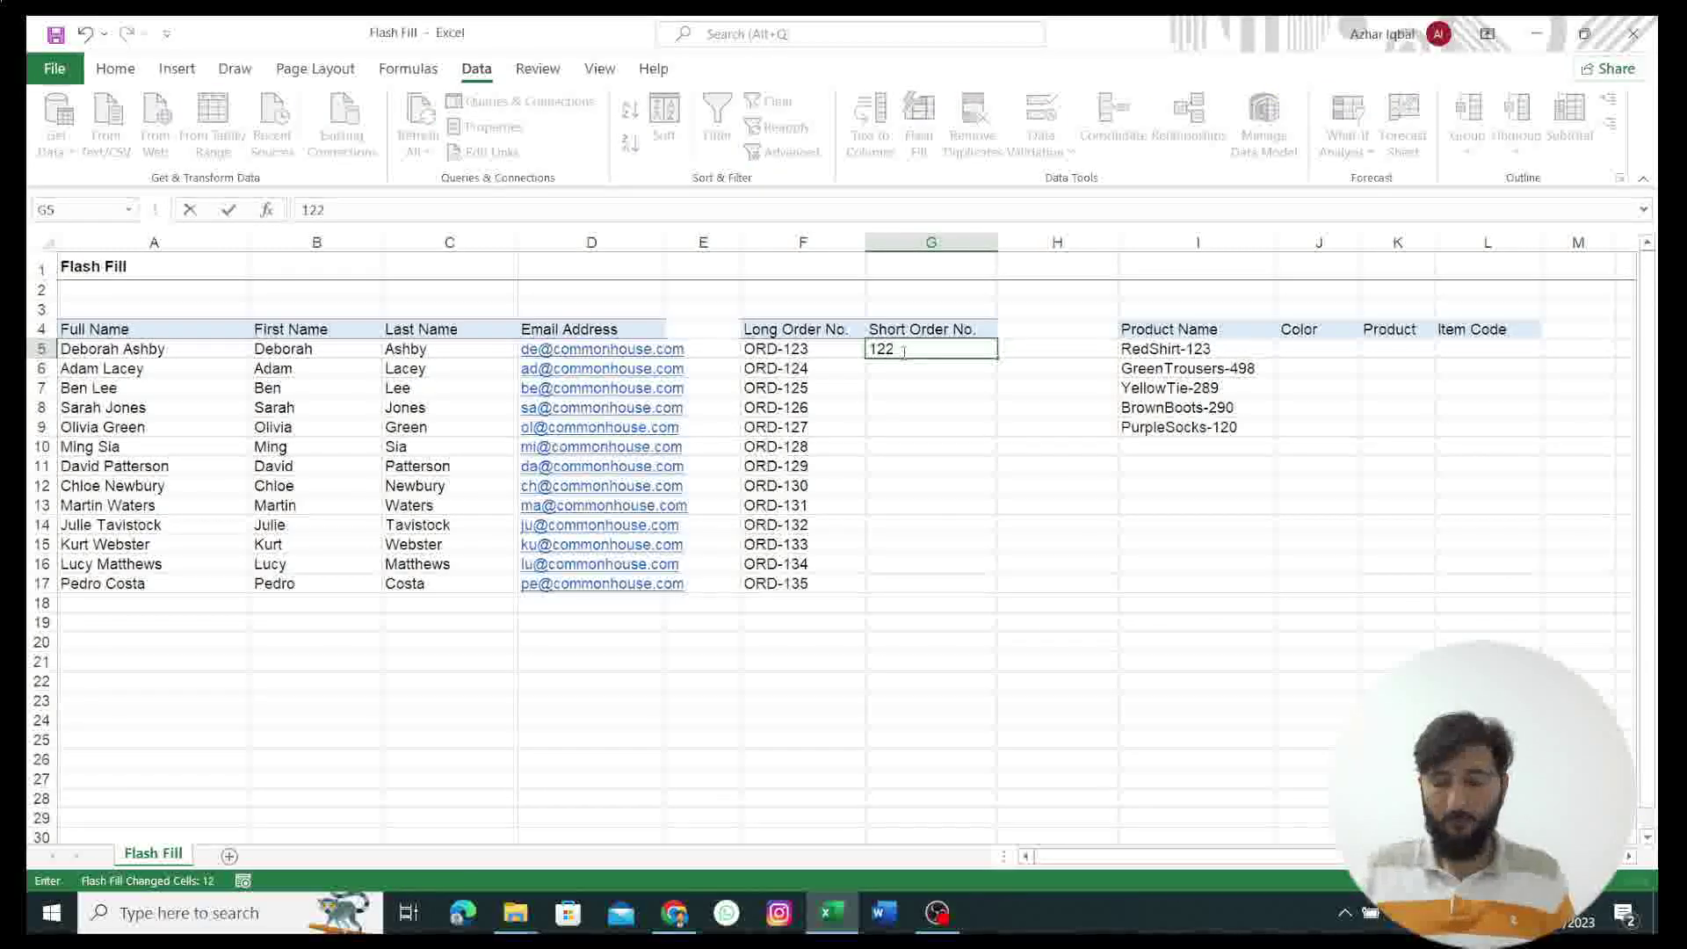
{"action": "type", "text": "3"}
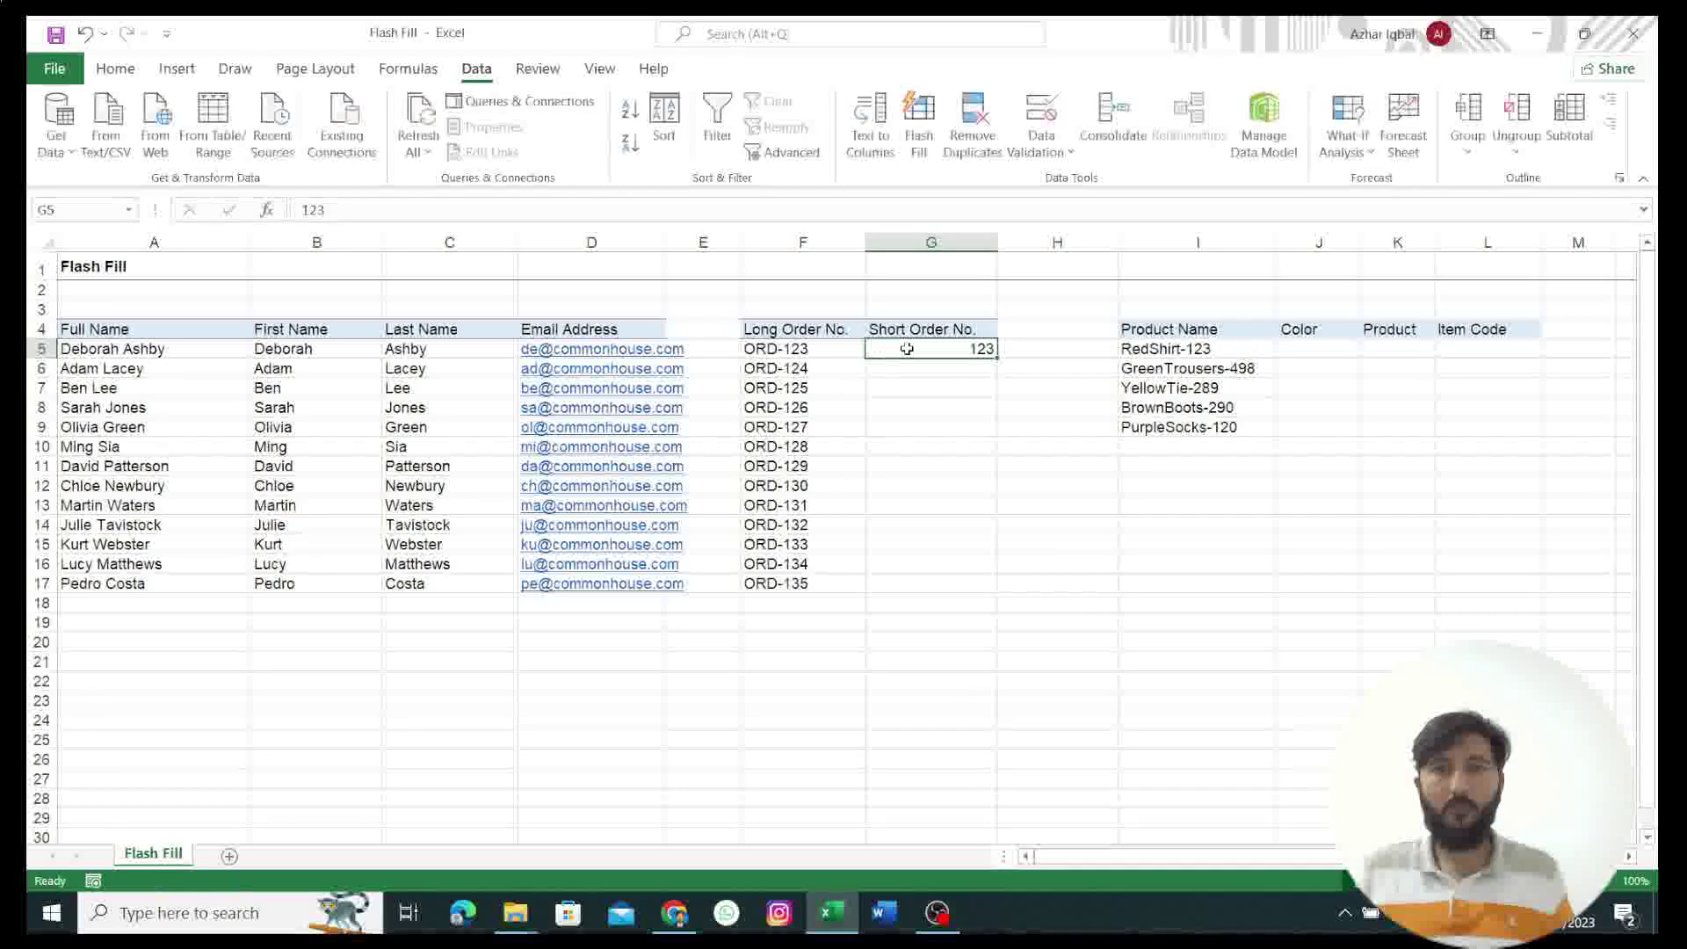
{"action": "key", "text": "ctrl+Return"}
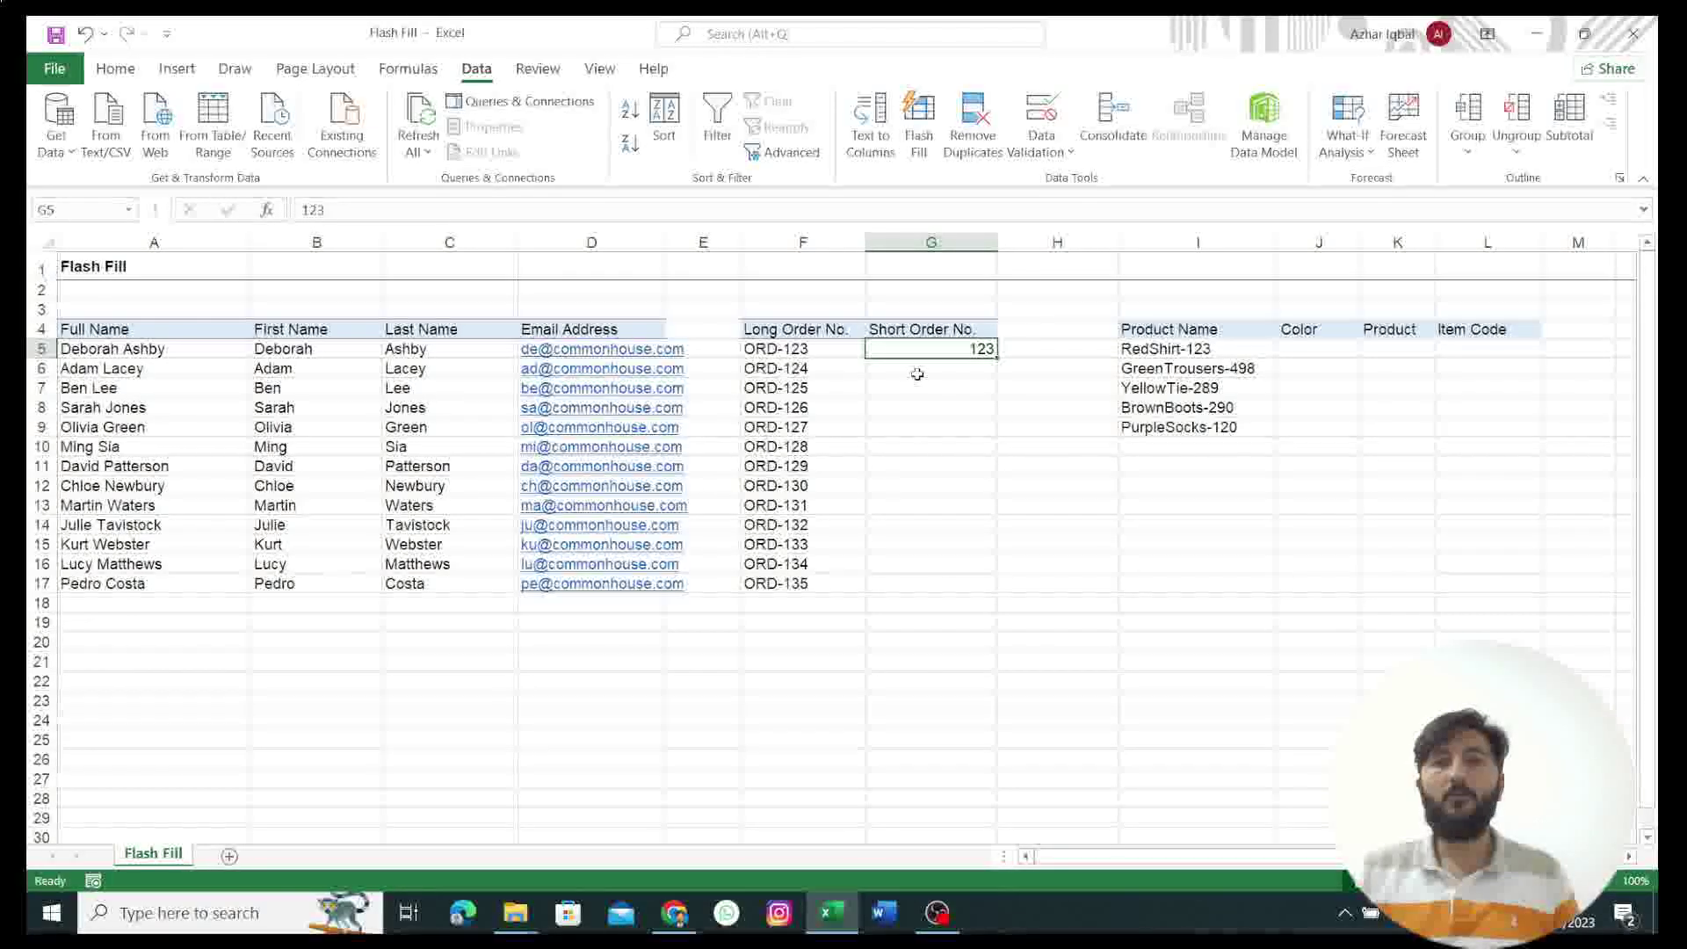
{"action": "left_click", "coordinate": [919, 143]}
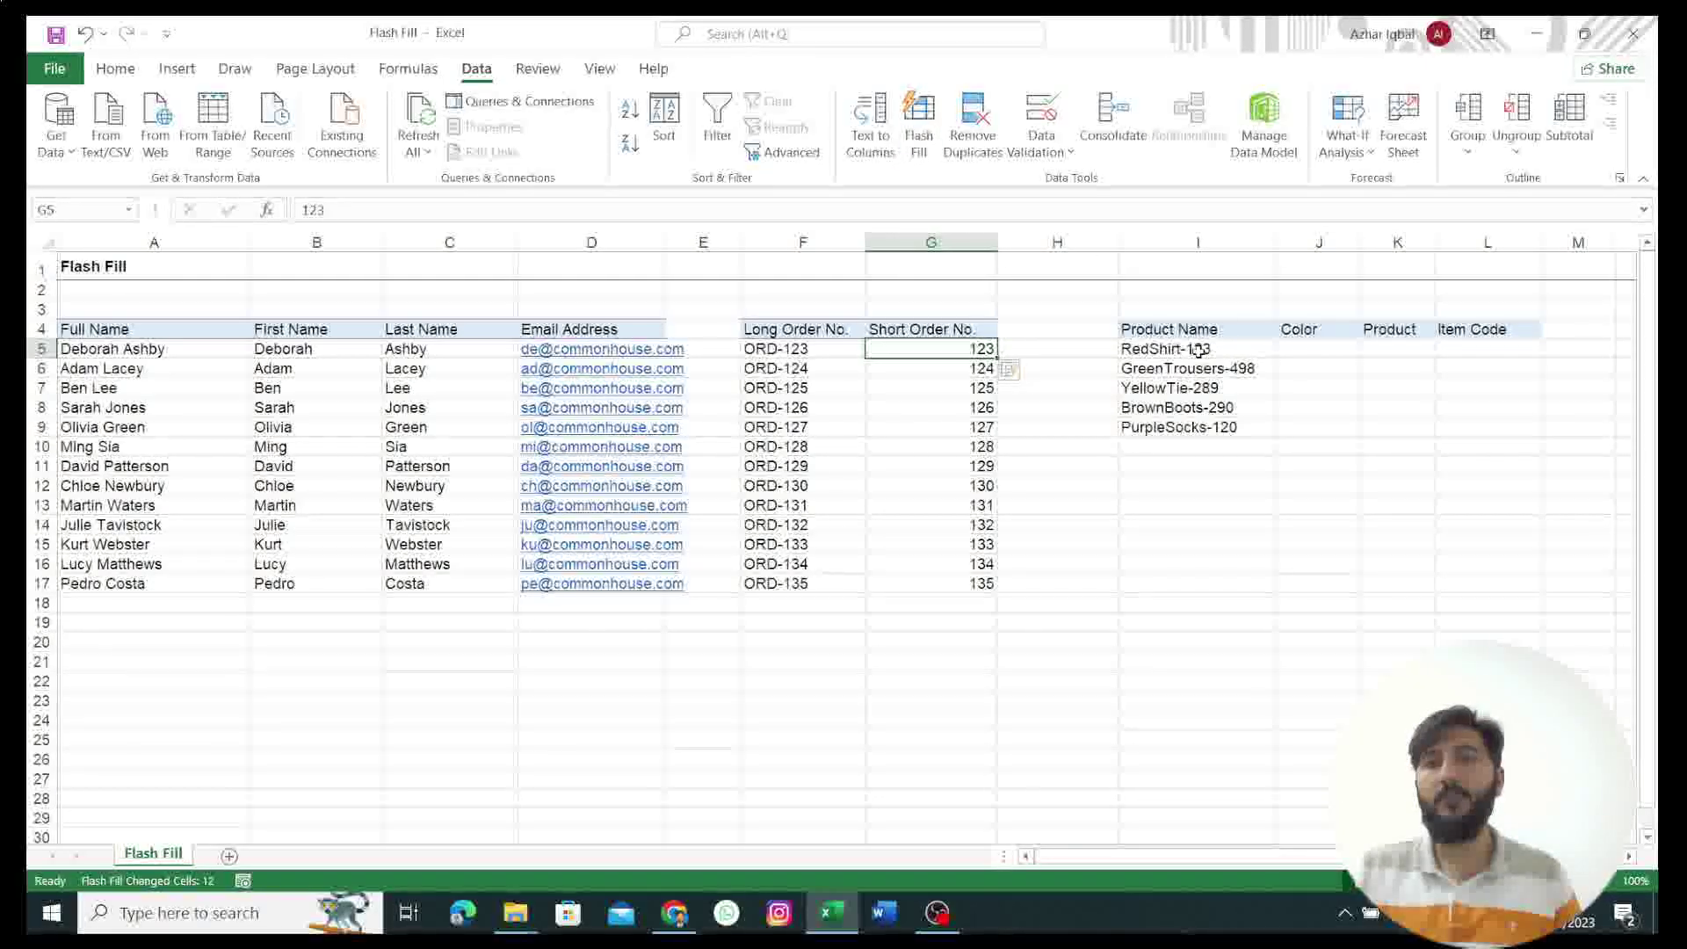
{"action": "left_click", "coordinate": [1315, 349]}
Step: Flash-fill the Color column from the example 'Red'
{"action": "type", "text": "Red"}
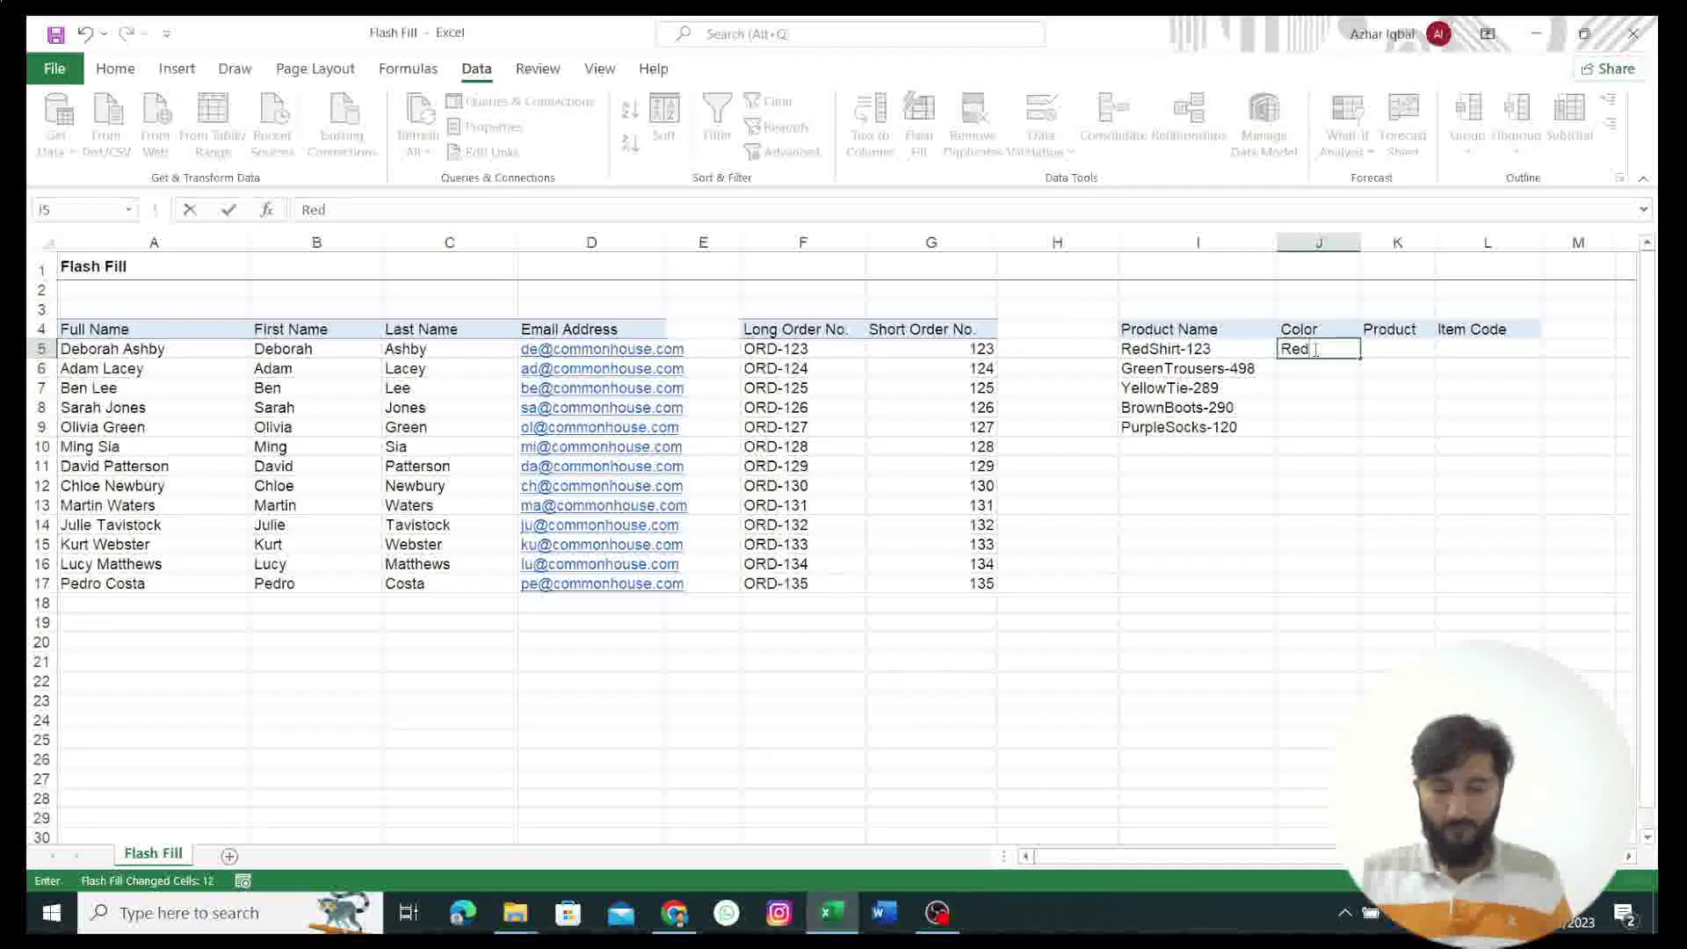
{"action": "key", "text": "ctrl+Return"}
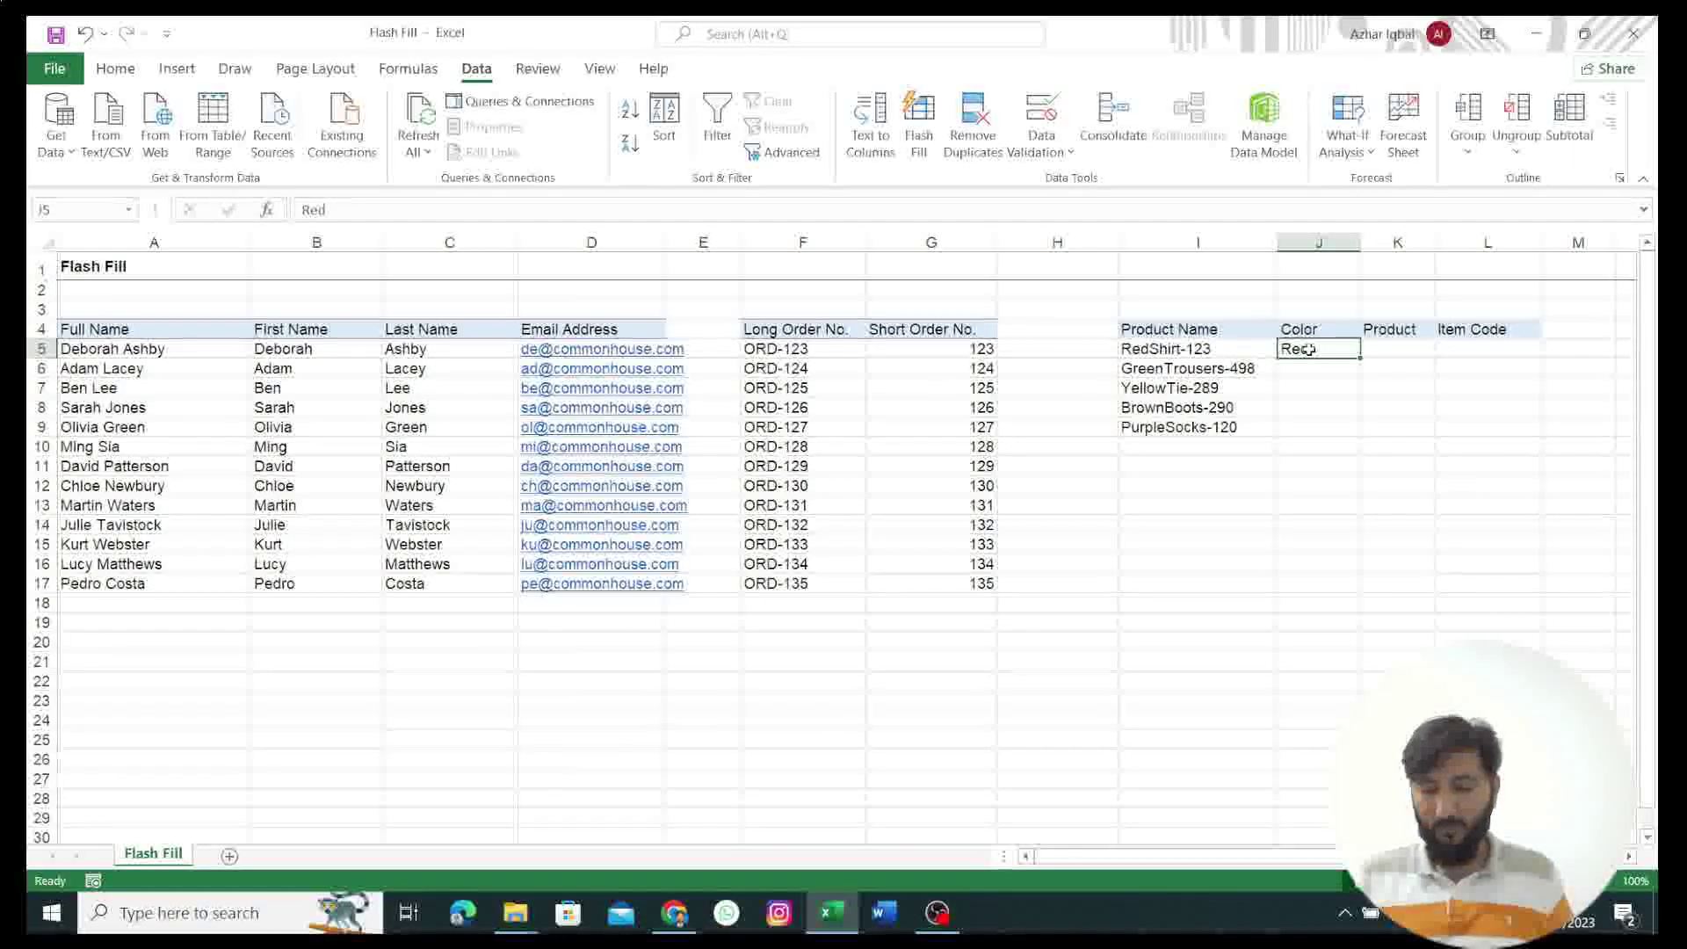
{"action": "key", "text": "ctrl+e"}
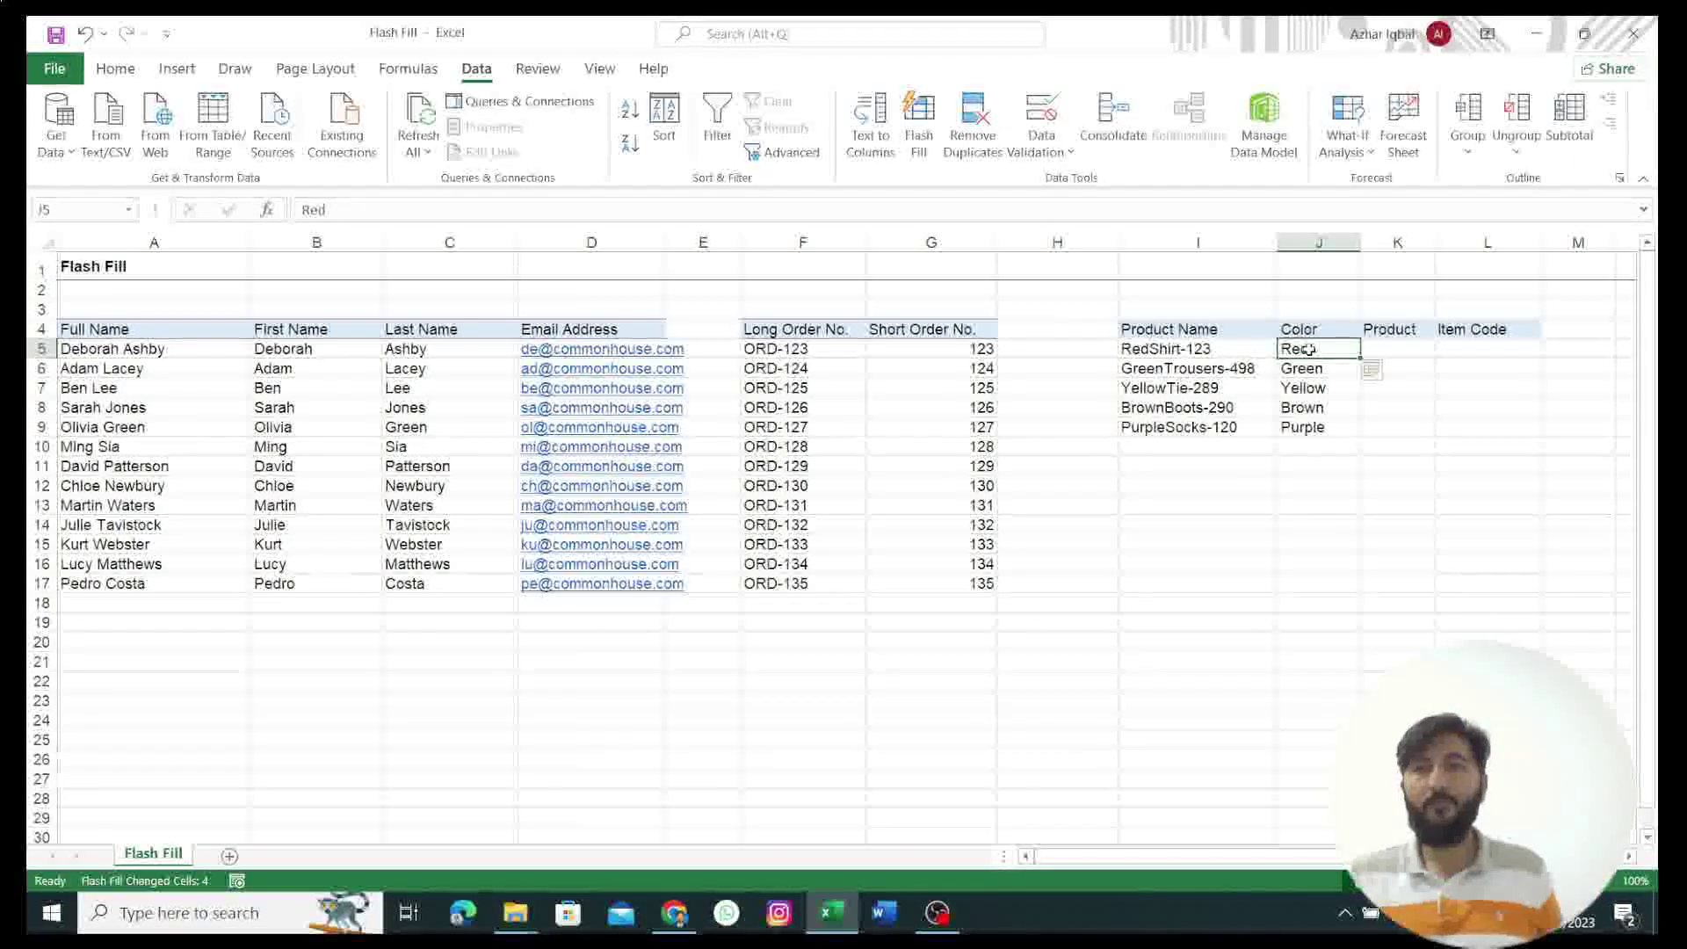
Step: Flash-fill the Product column from the example 'Shirt'
{"action": "left_click", "coordinate": [1402, 355]}
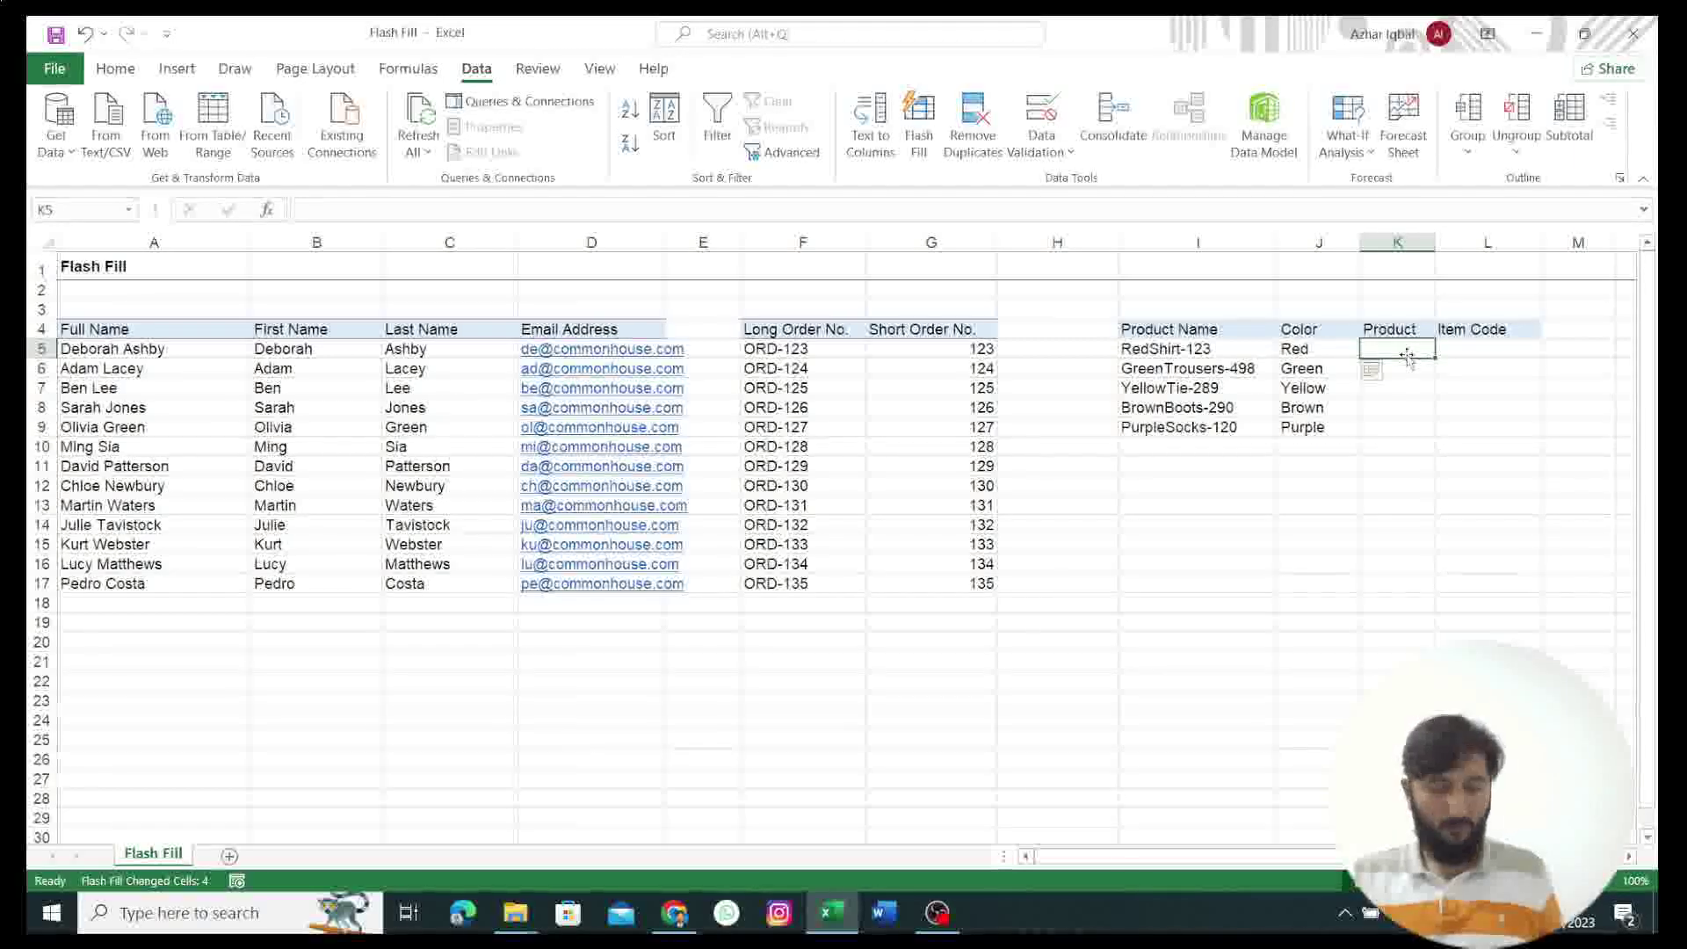
{"action": "type", "text": "Shirt"}
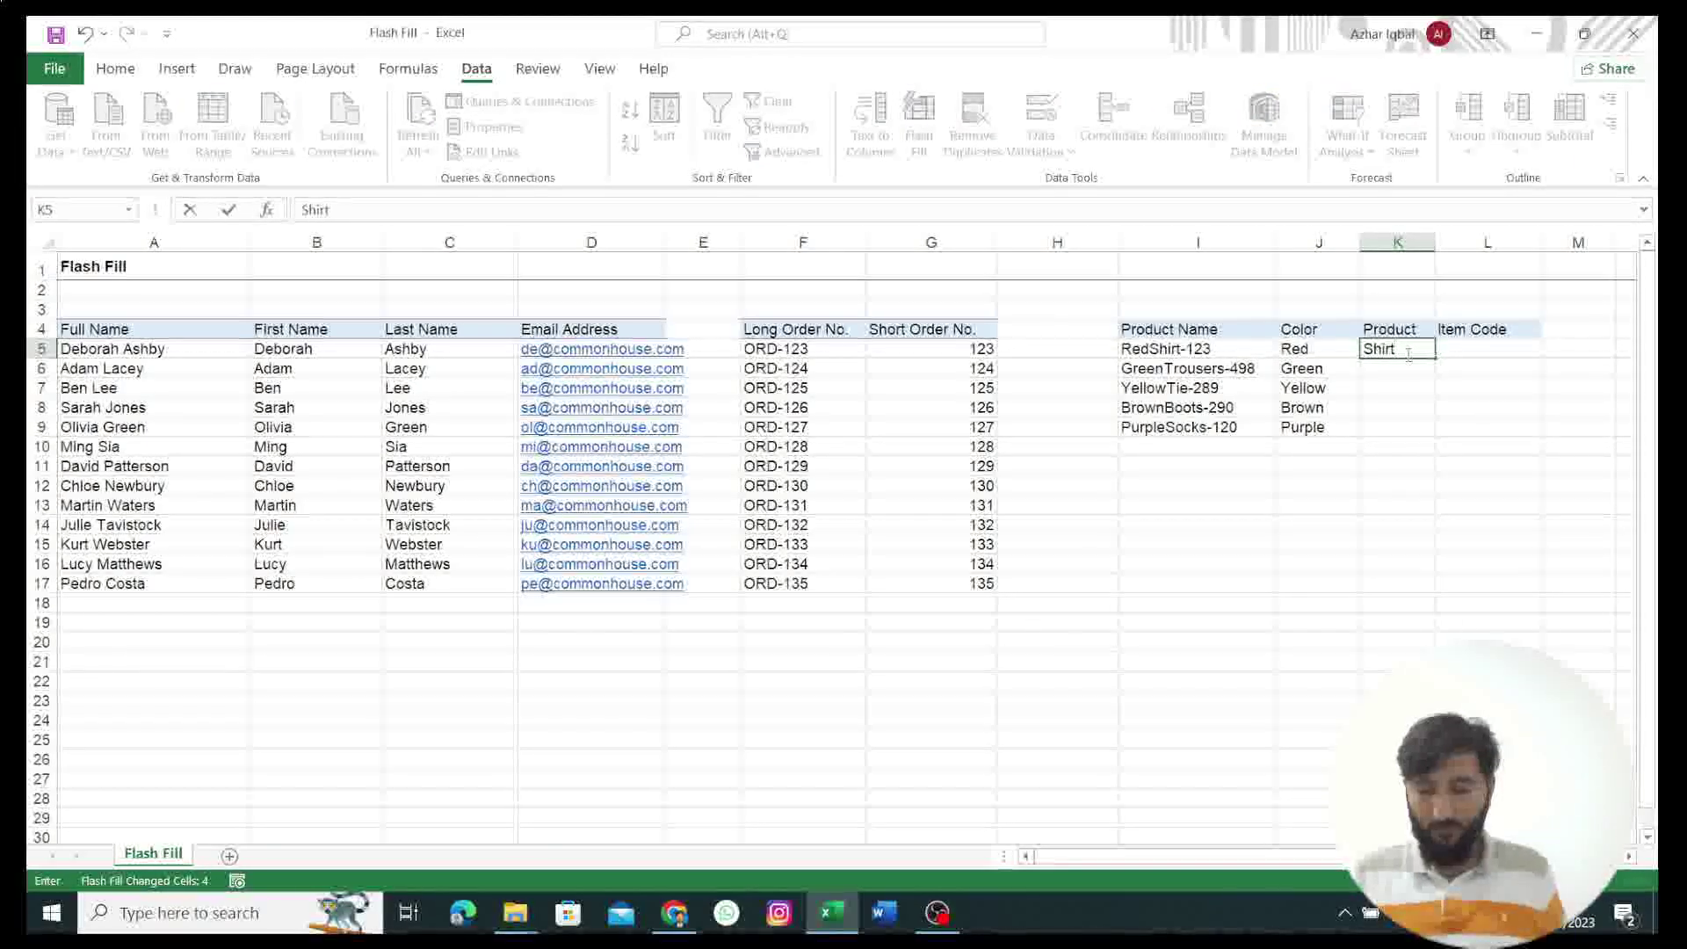
{"action": "key", "text": "ctrl+Return"}
{"action": "key", "text": "ctrl+e"}
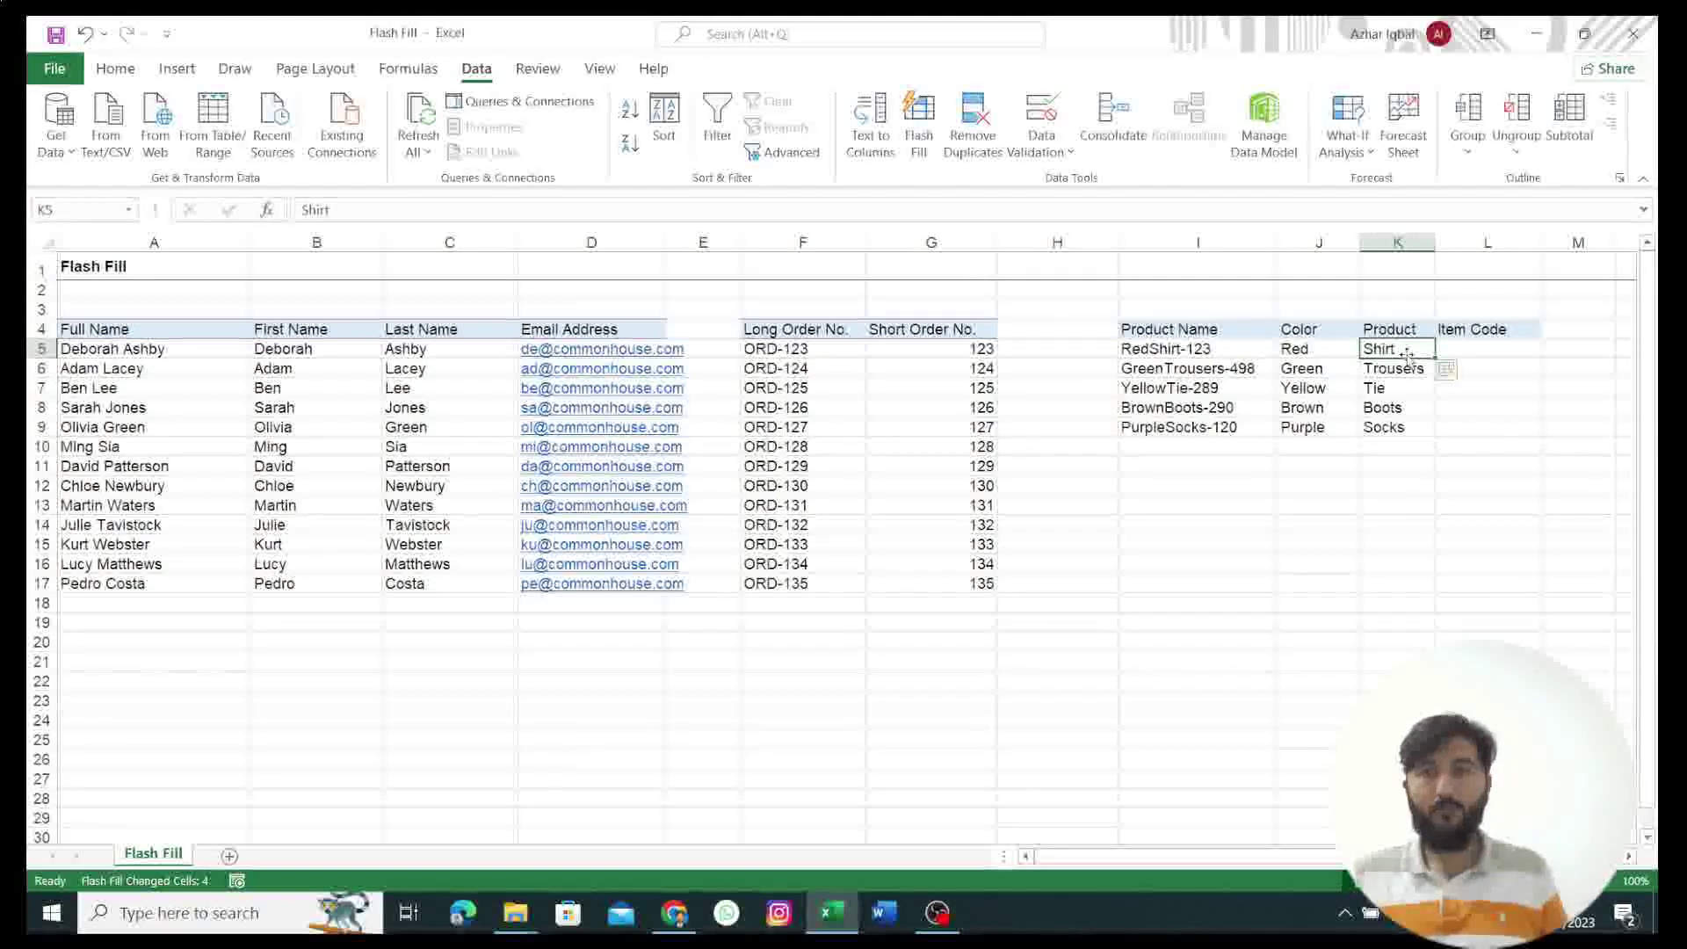
Step: Flash-fill the Item Code column from the example 1123
{"action": "left_click", "coordinate": [1488, 347]}
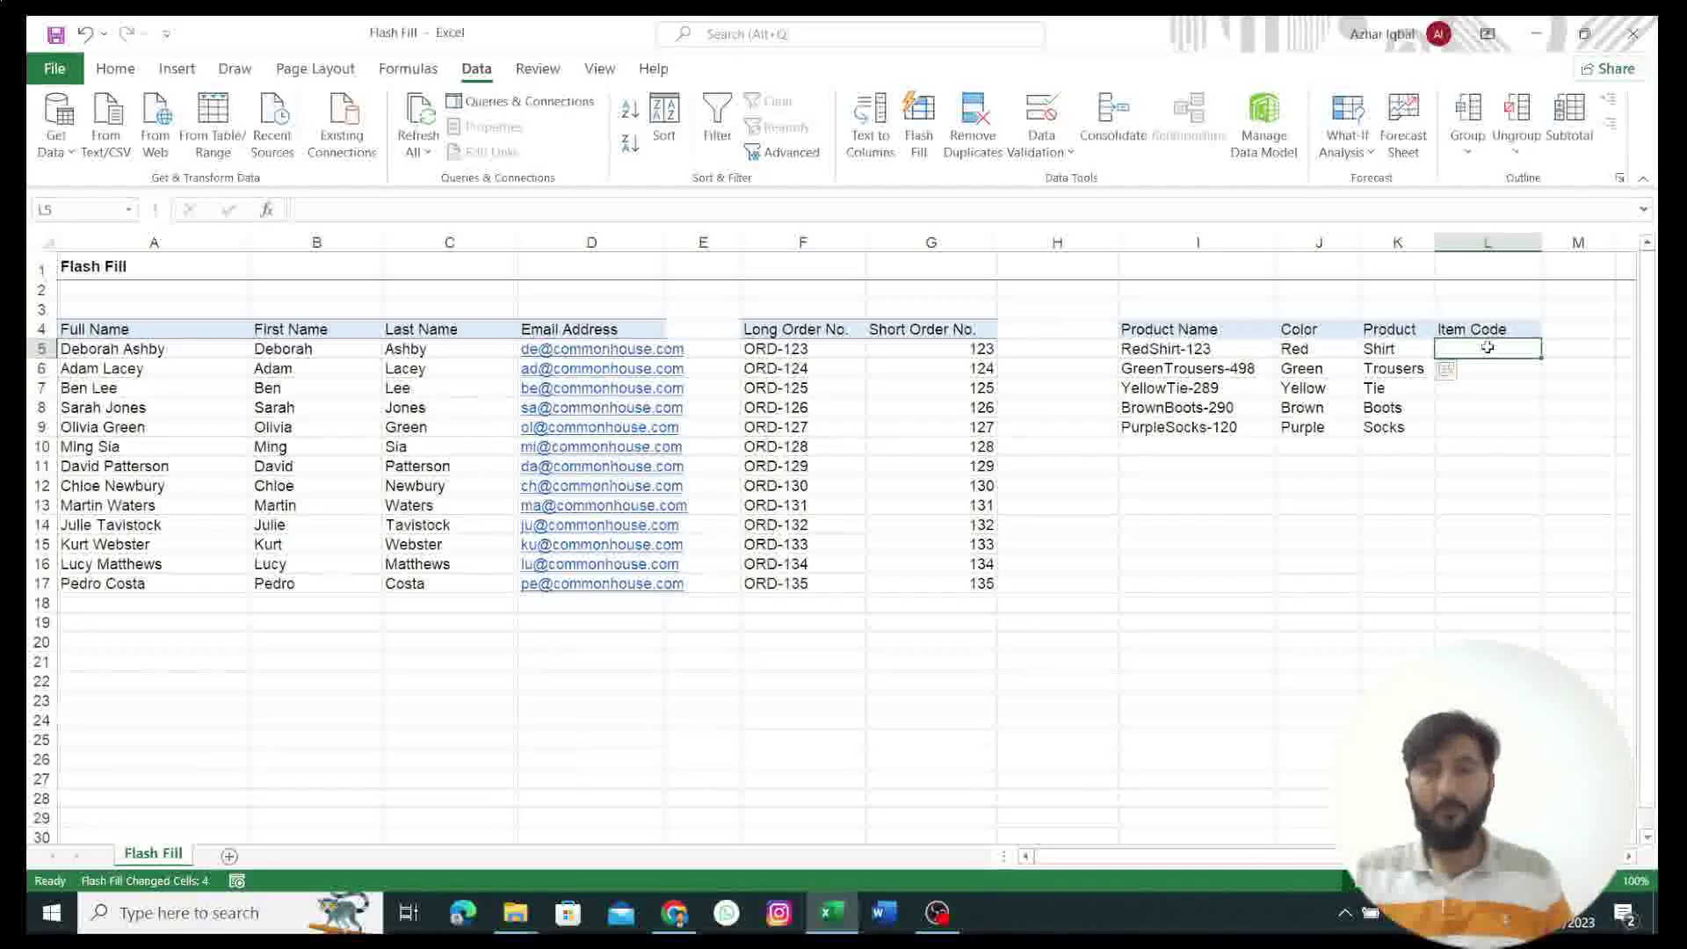
{"action": "type", "text": "1123"}
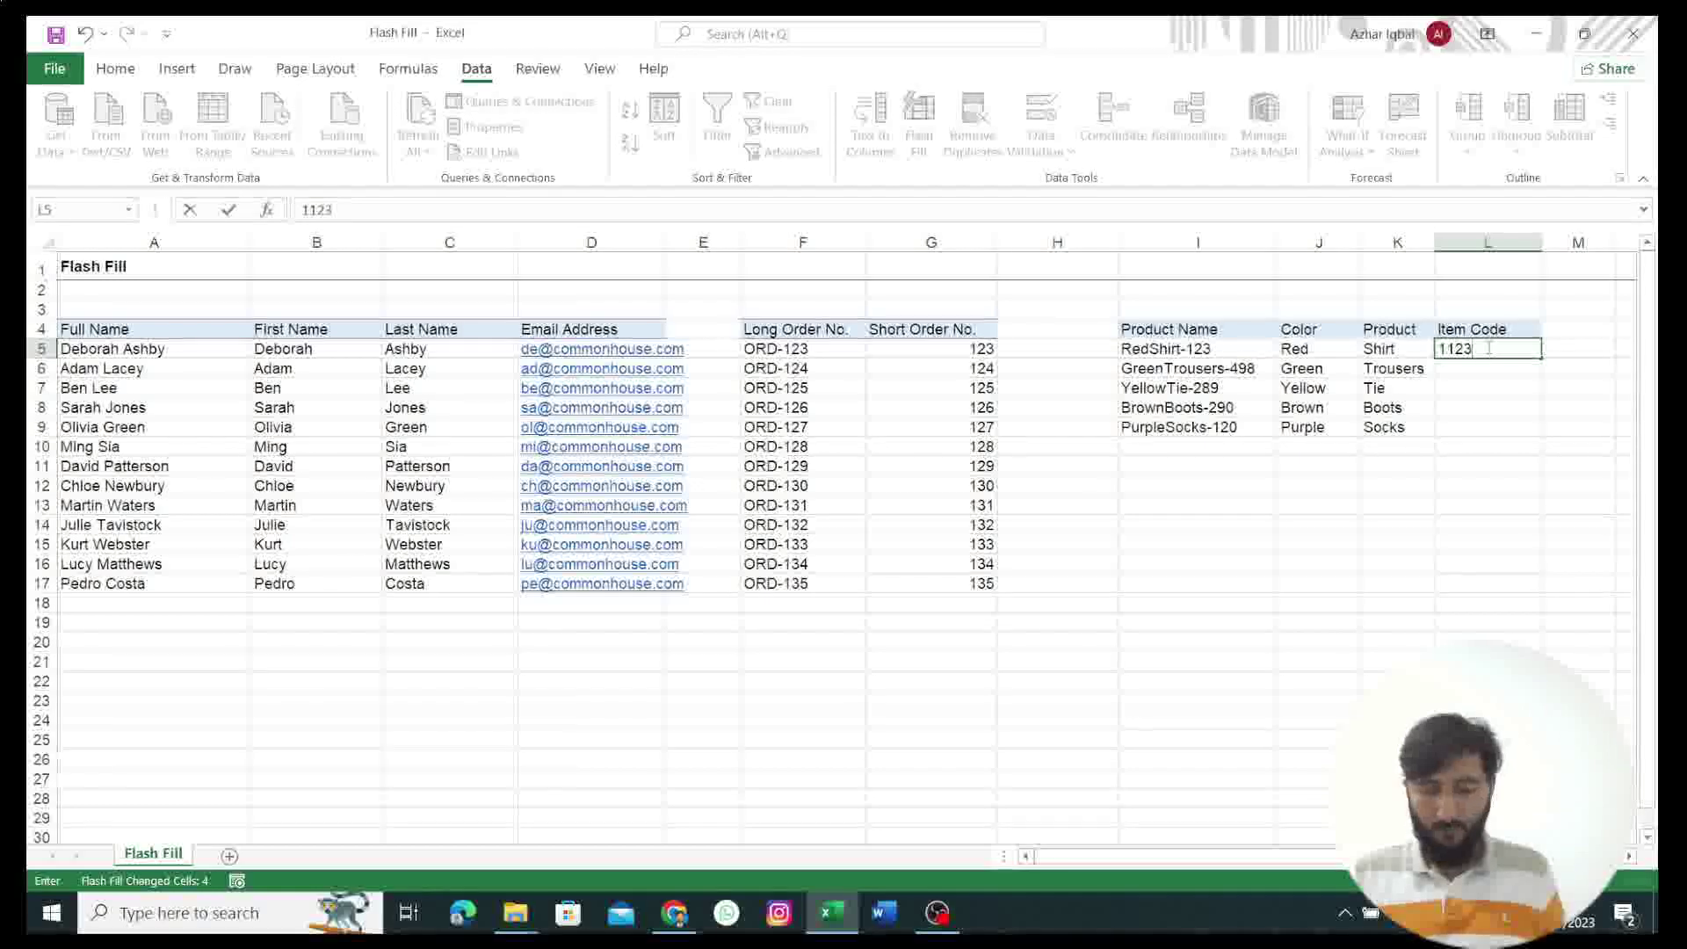
{"action": "key", "text": "ctrl+Return"}
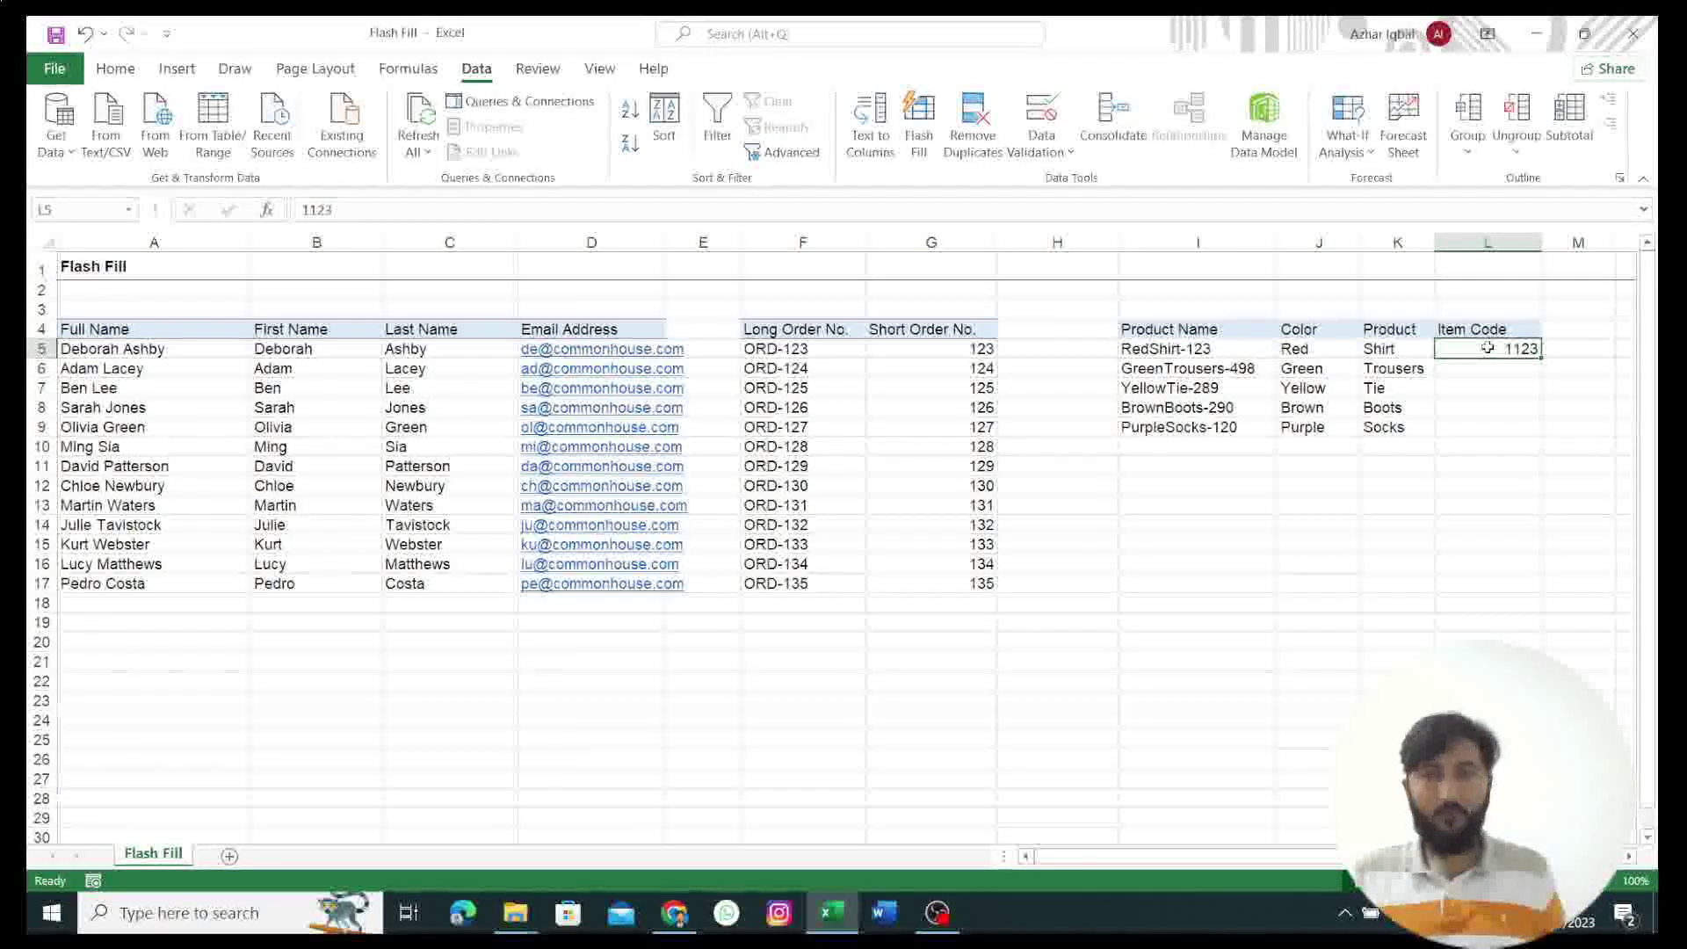
{"action": "left_click", "coordinate": [918, 126]}
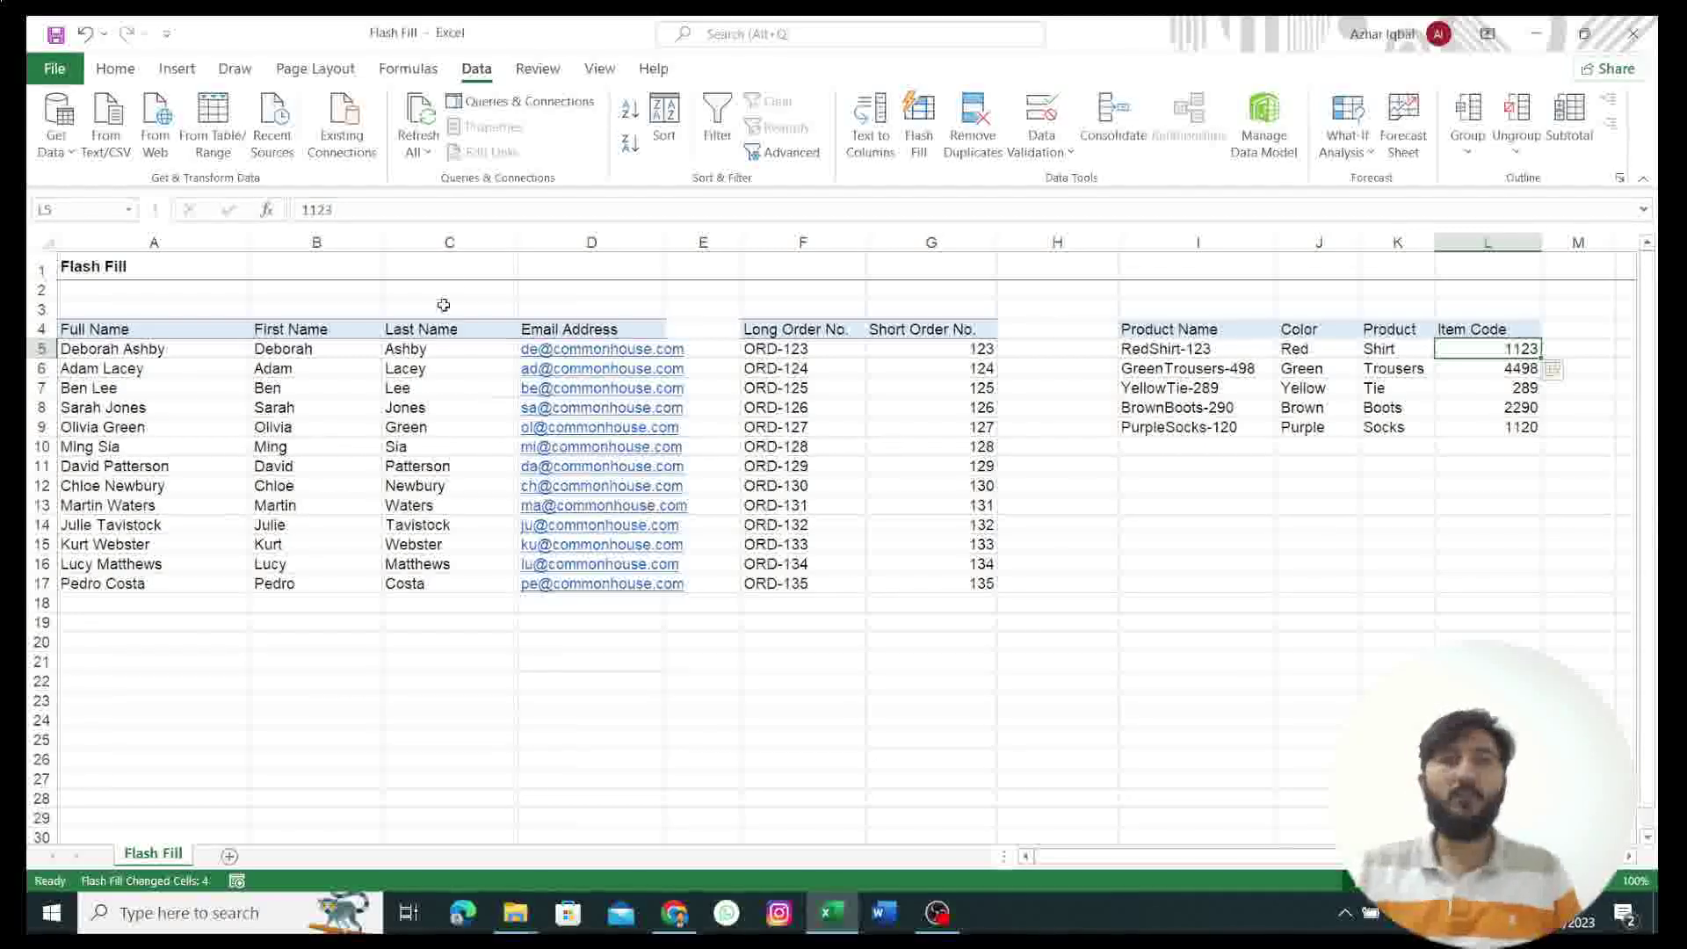